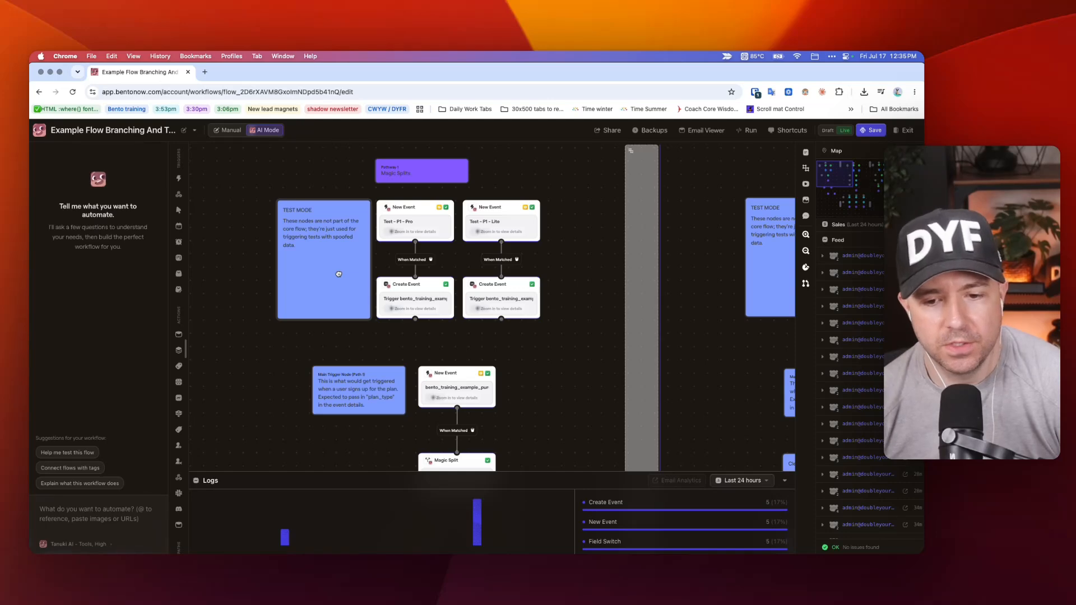
Look over the flow's three pathways, comparing their test-mode nodes, main triggers and branching structure.
{"action": "scroll", "coordinate": [339, 274], "scroll_direction": "right", "scroll_amount": 10}
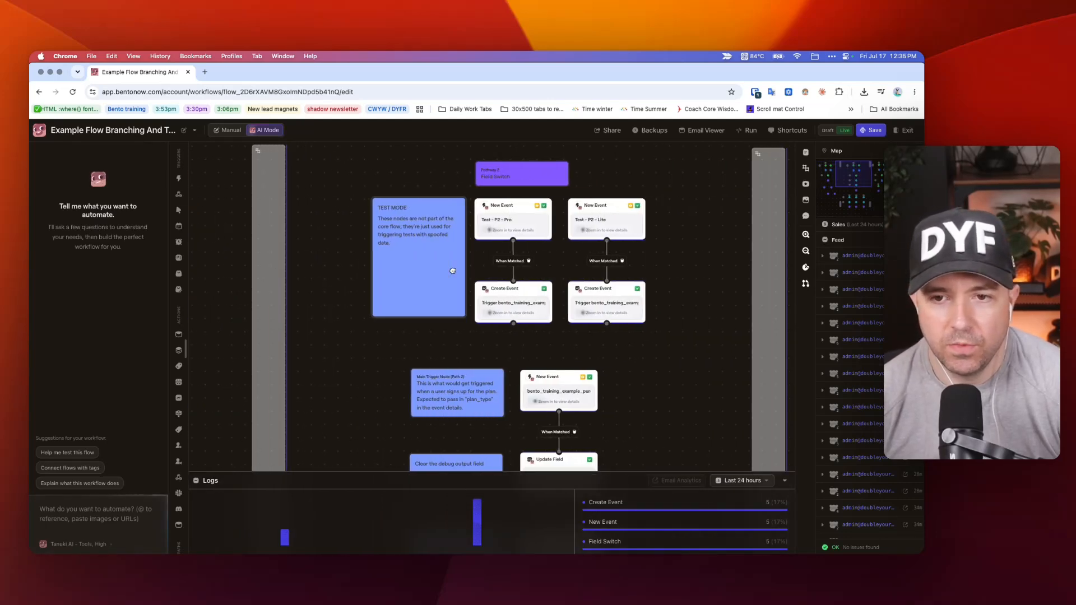
{"action": "scroll", "coordinate": [453, 273], "scroll_direction": "down", "scroll_amount": 2}
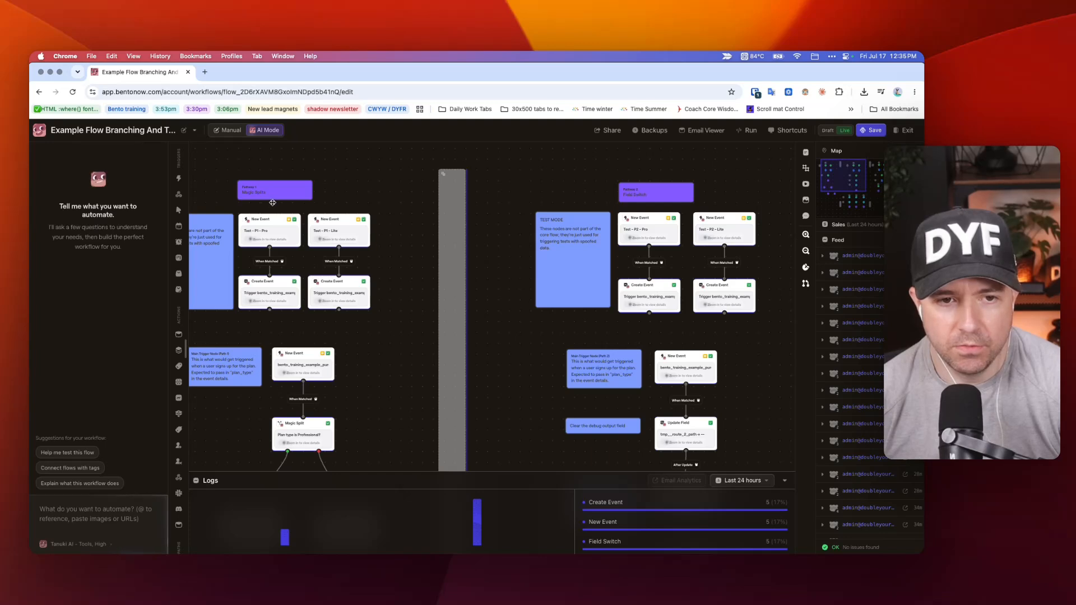
{"action": "scroll", "coordinate": [272, 202], "scroll_direction": "right", "scroll_amount": 10}
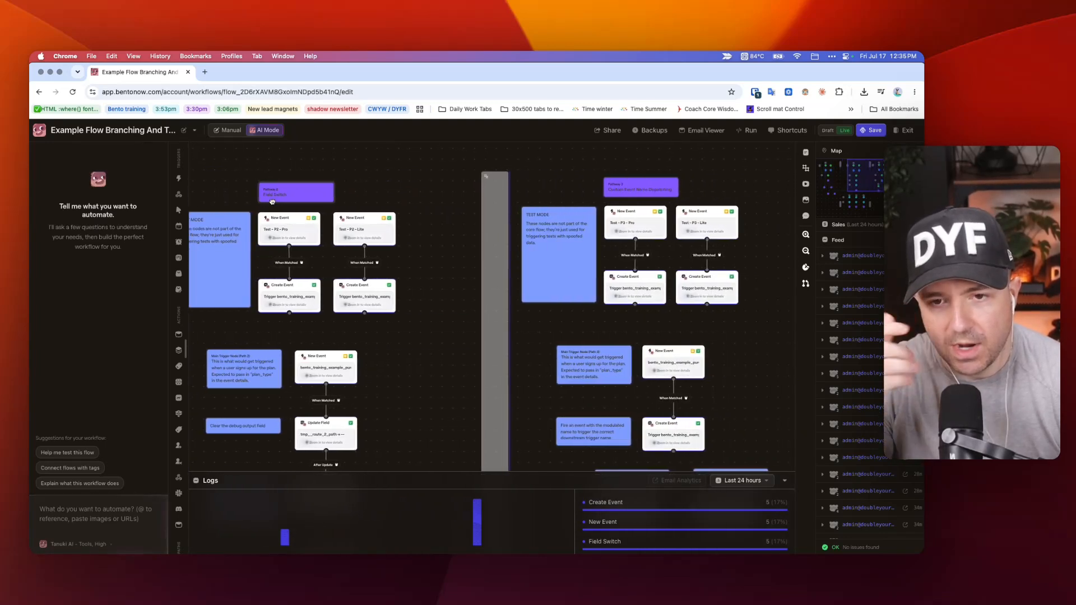
{"action": "scroll", "coordinate": [272, 202], "scroll_direction": "left", "scroll_amount": 12}
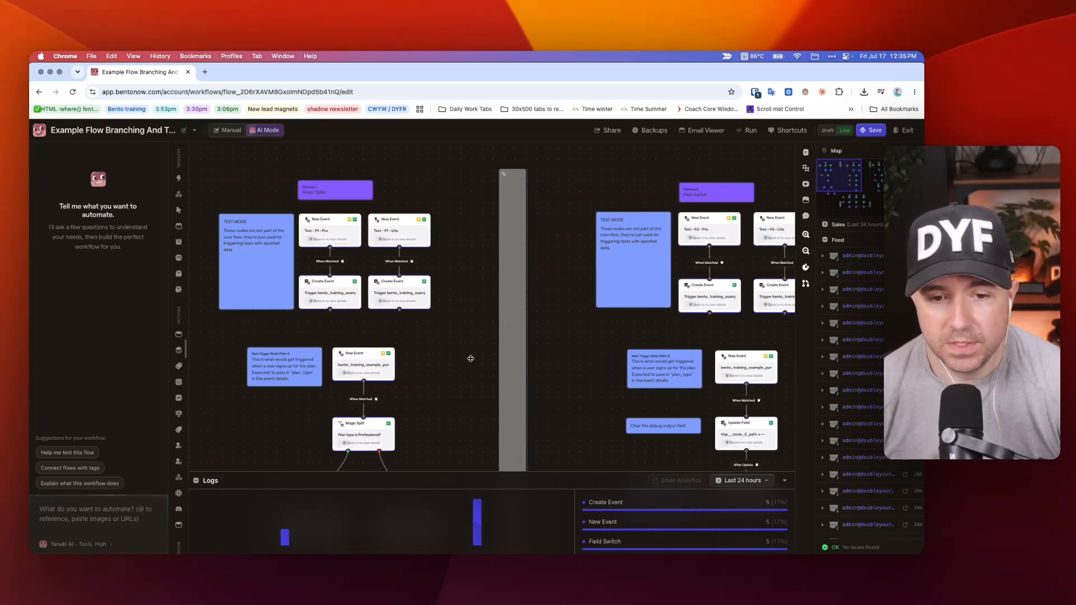
{"action": "scroll", "coordinate": [459, 301], "scroll_direction": "down", "scroll_amount": 5}
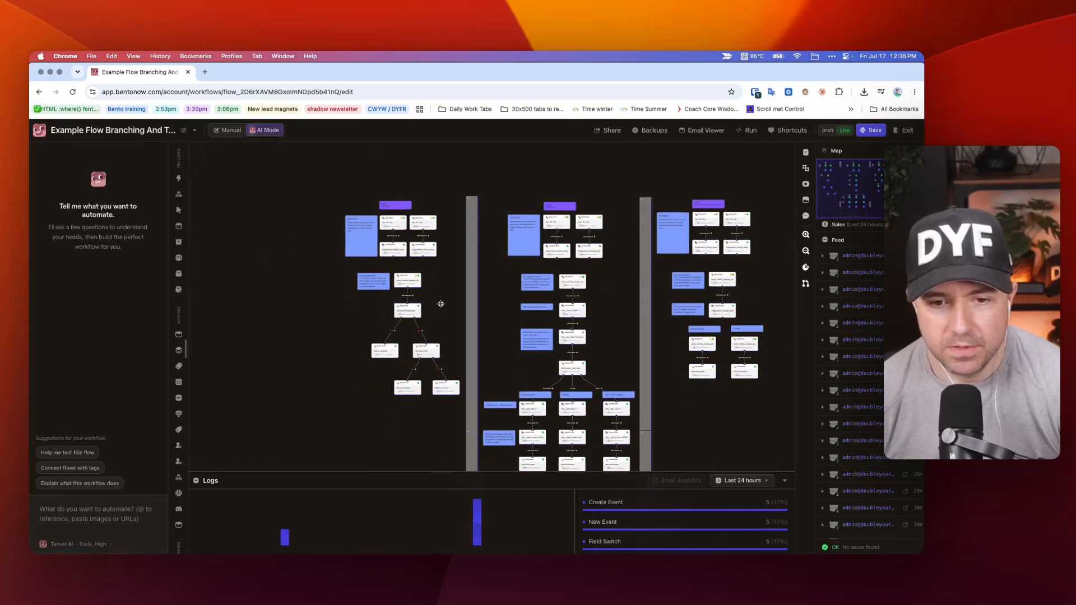
{"action": "scroll", "coordinate": [470, 314], "scroll_direction": "down", "scroll_amount": 2}
{"action": "scroll", "coordinate": [473, 320], "scroll_direction": "up", "scroll_amount": 4}
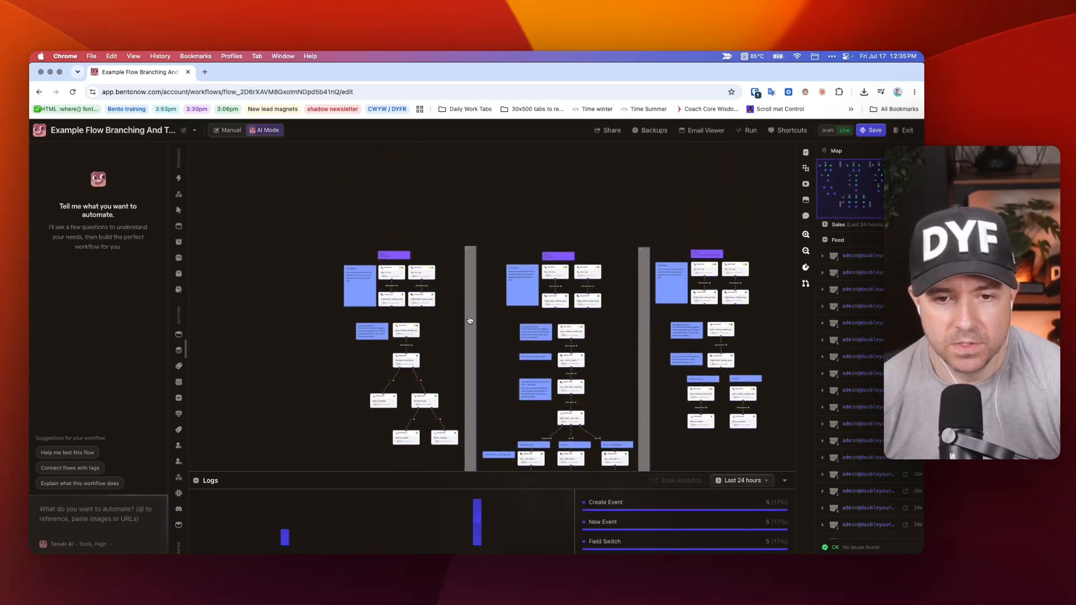
{"action": "scroll", "coordinate": [465, 336], "scroll_direction": "up", "scroll_amount": 5}
{"action": "scroll", "coordinate": [455, 342], "scroll_direction": "down", "scroll_amount": 2}
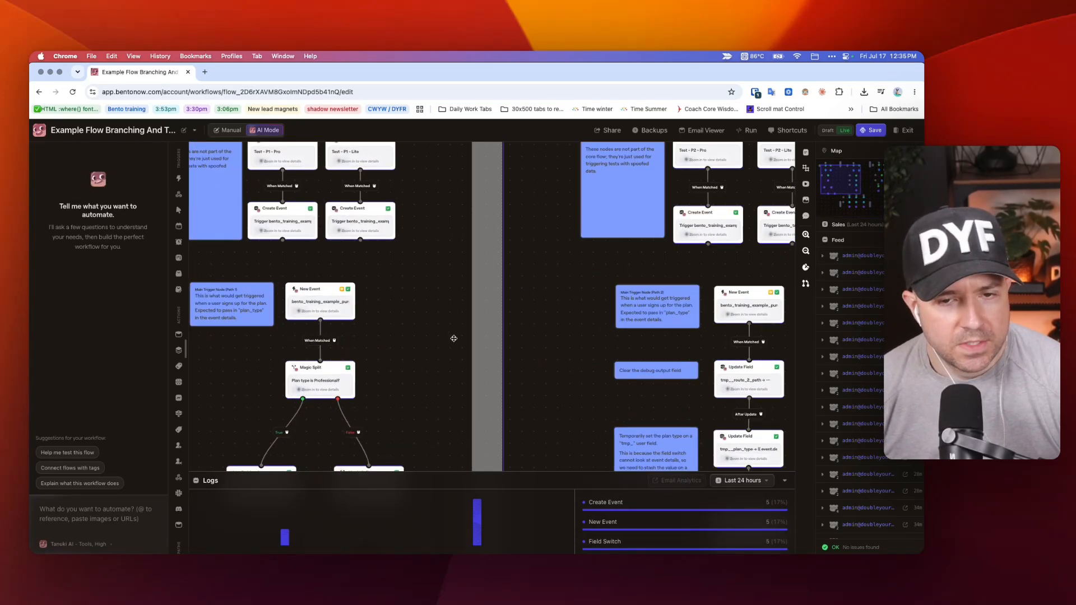
{"action": "scroll", "coordinate": [457, 336], "scroll_direction": "up", "scroll_amount": 5}
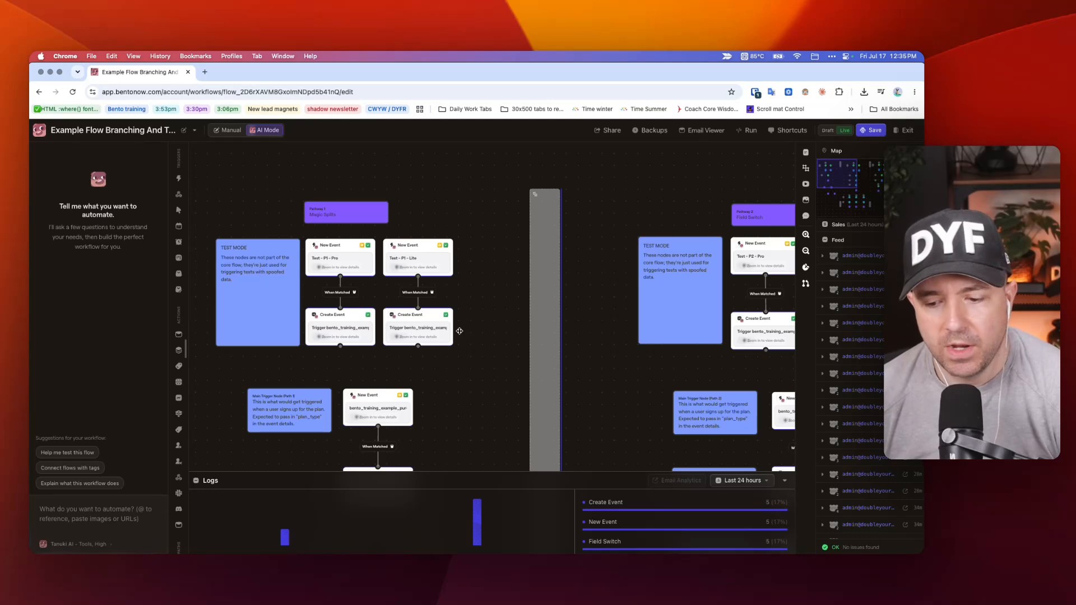
Inspect the settings of Pathway 1's main New Event trigger and its two test-mode Create Event nodes.
{"action": "left_click", "coordinate": [362, 395]}
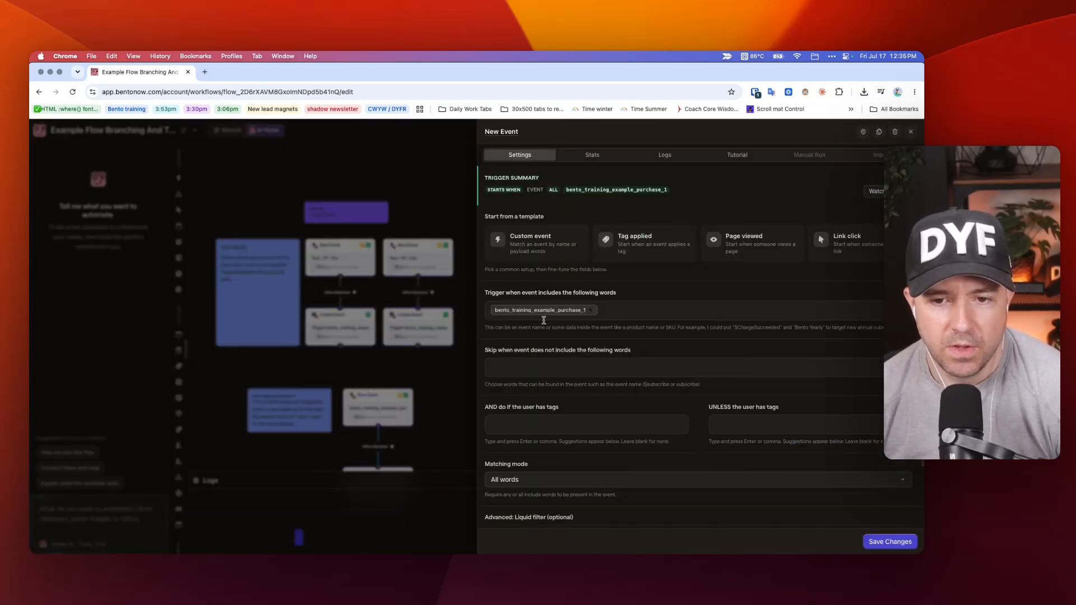
{"action": "left_click", "coordinate": [301, 376]}
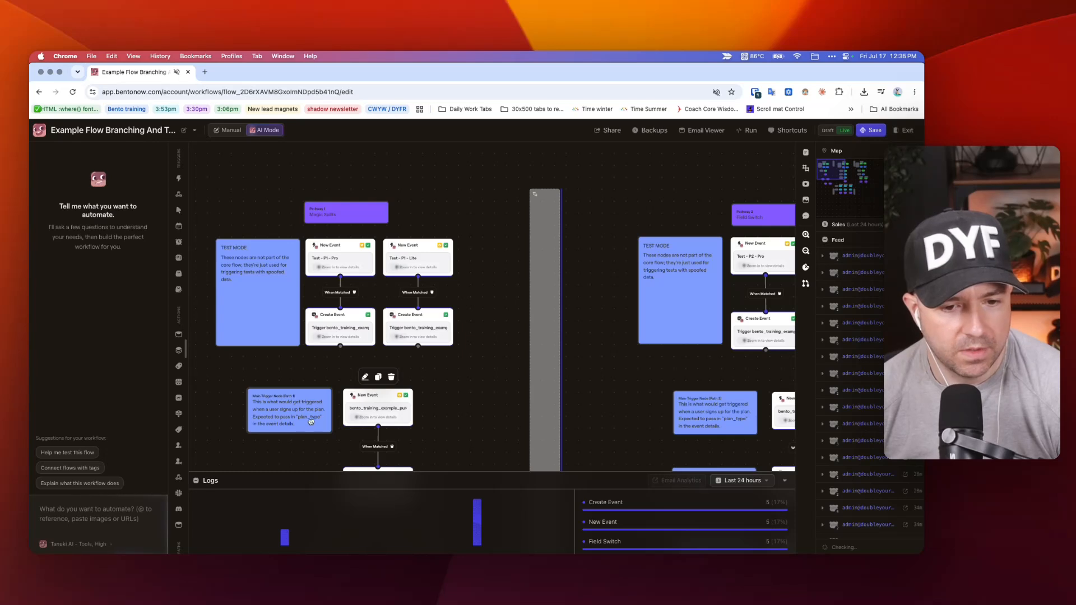
{"action": "left_click", "coordinate": [362, 335]}
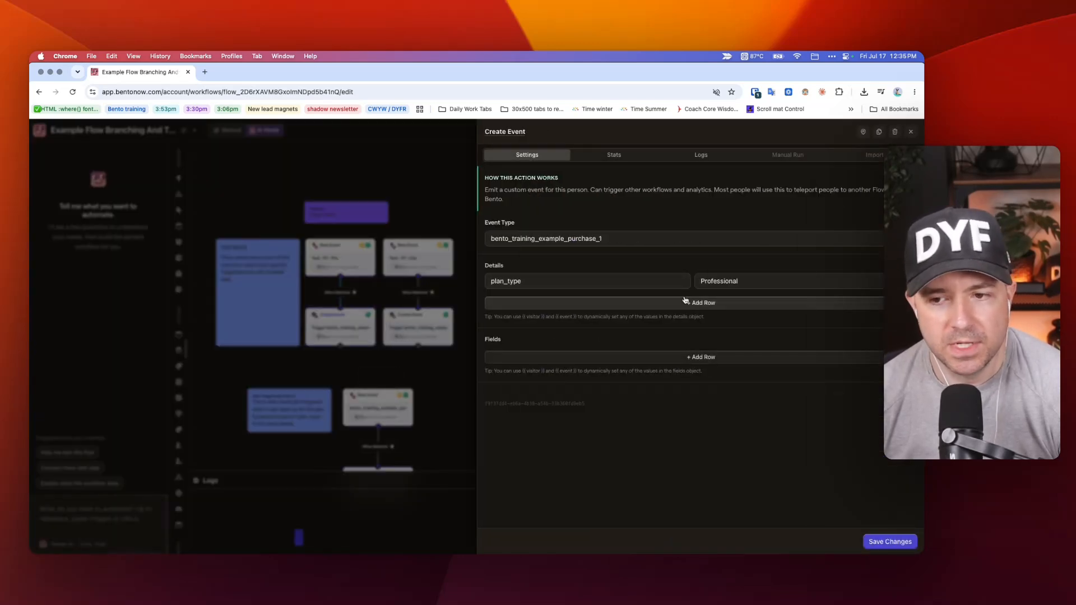
{"action": "left_click", "coordinate": [410, 322]}
{"action": "left_click", "coordinate": [410, 323]}
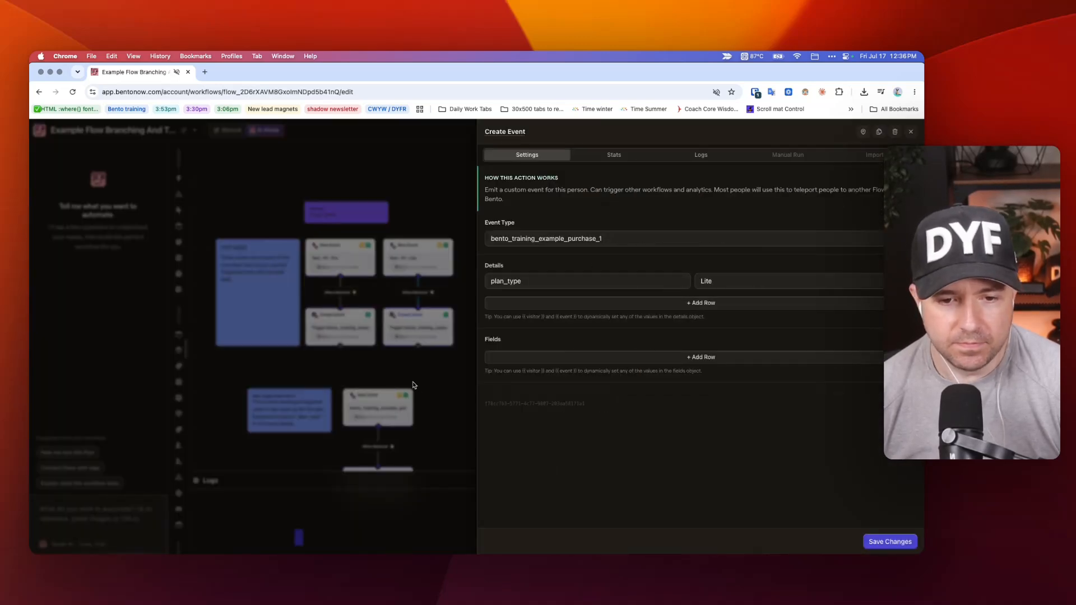
{"action": "left_click", "coordinate": [488, 374]}
Select the test-mode nodes at the head of all three pathways together.
{"action": "scroll", "coordinate": [487, 370], "scroll_direction": "down", "scroll_amount": 5}
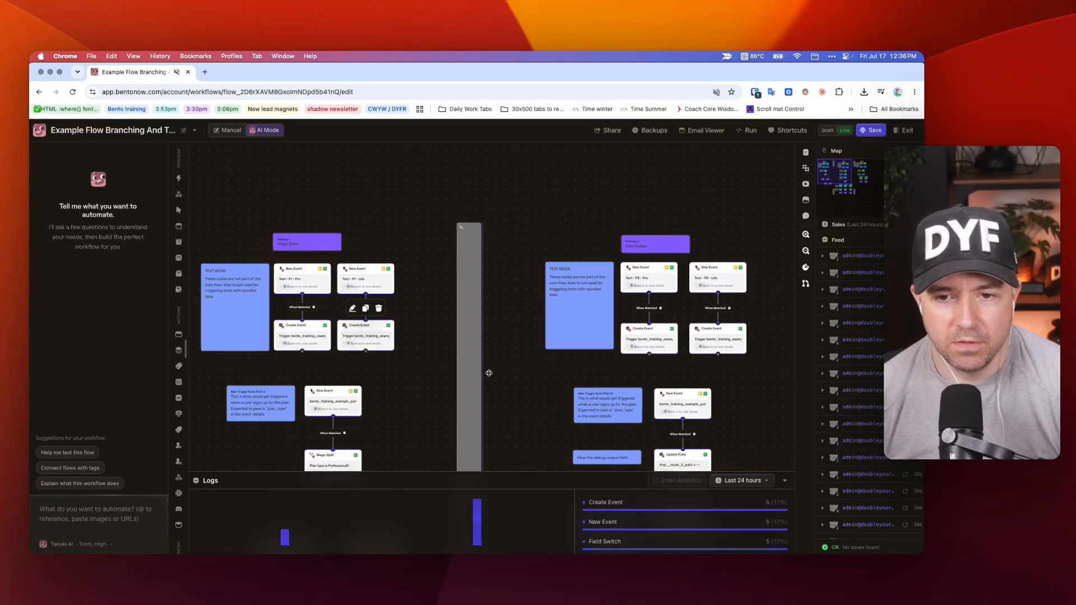
{"action": "scroll", "coordinate": [480, 362], "scroll_direction": "down", "scroll_amount": 3}
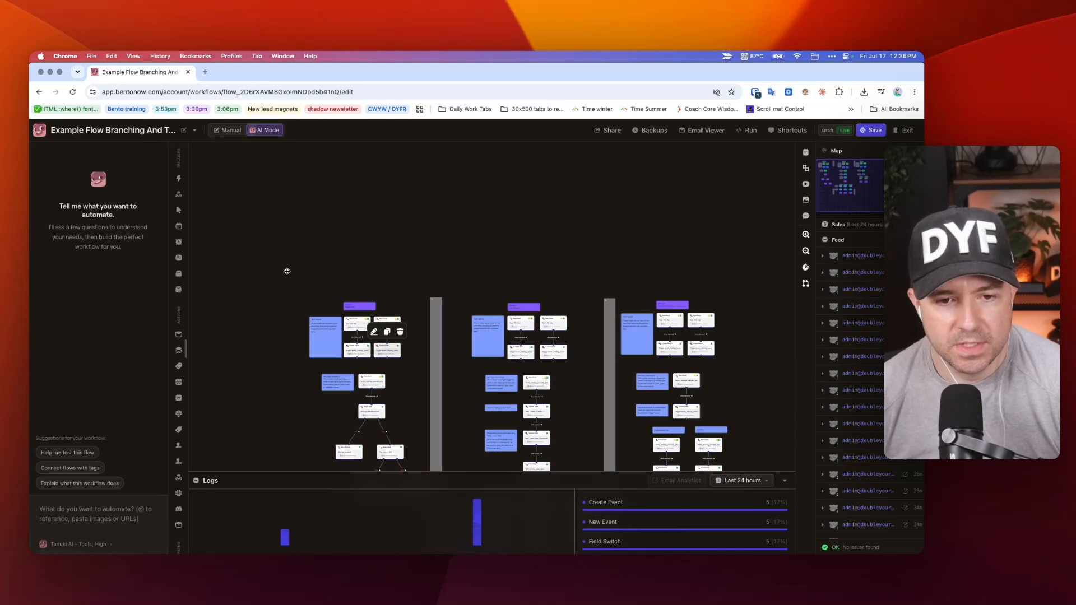
{"action": "left_click_drag", "start_coordinate": [279, 267], "coordinate": [745, 365]}
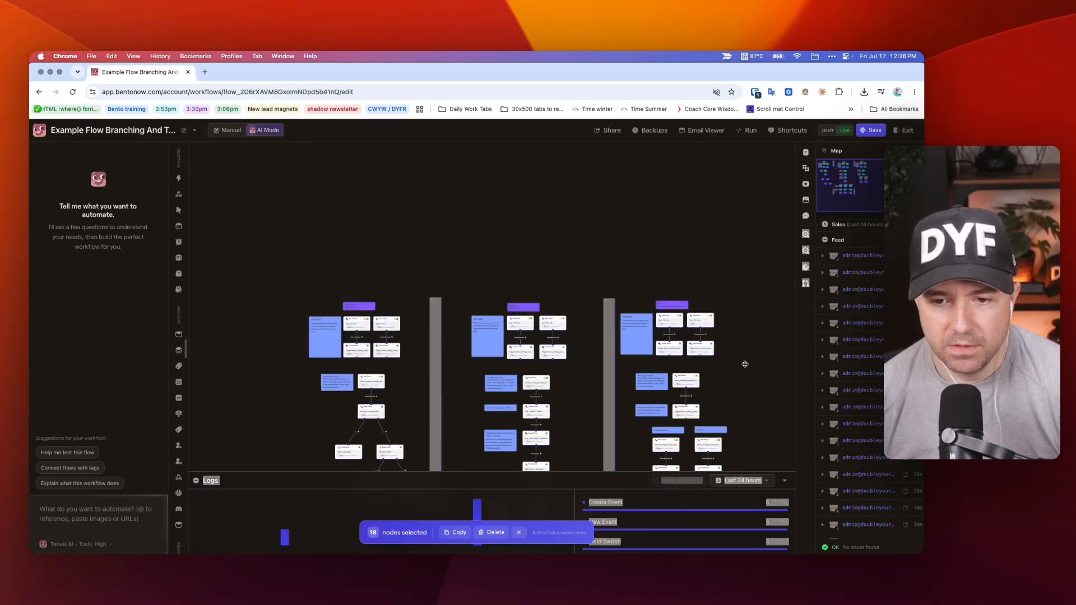
{"action": "left_click_drag", "start_coordinate": [275, 277], "coordinate": [747, 360]}
Select the core flow nodes beneath the test-mode nodes across all three pathways, and clear the selection.
{"action": "scroll", "coordinate": [745, 360], "scroll_direction": "down", "scroll_amount": 5}
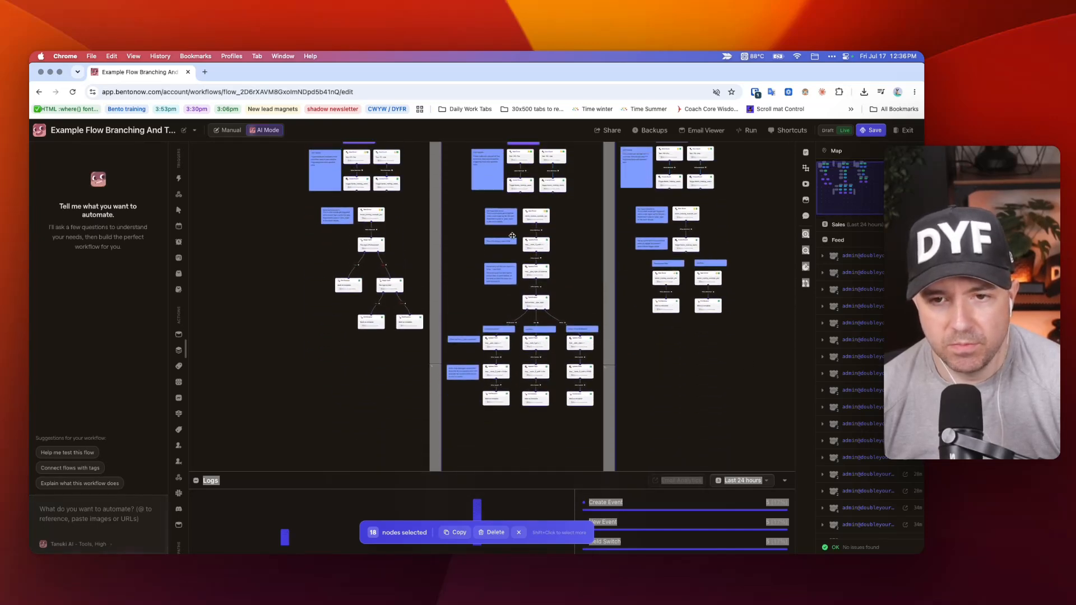
{"action": "scroll", "coordinate": [354, 229], "scroll_direction": "up", "scroll_amount": 2}
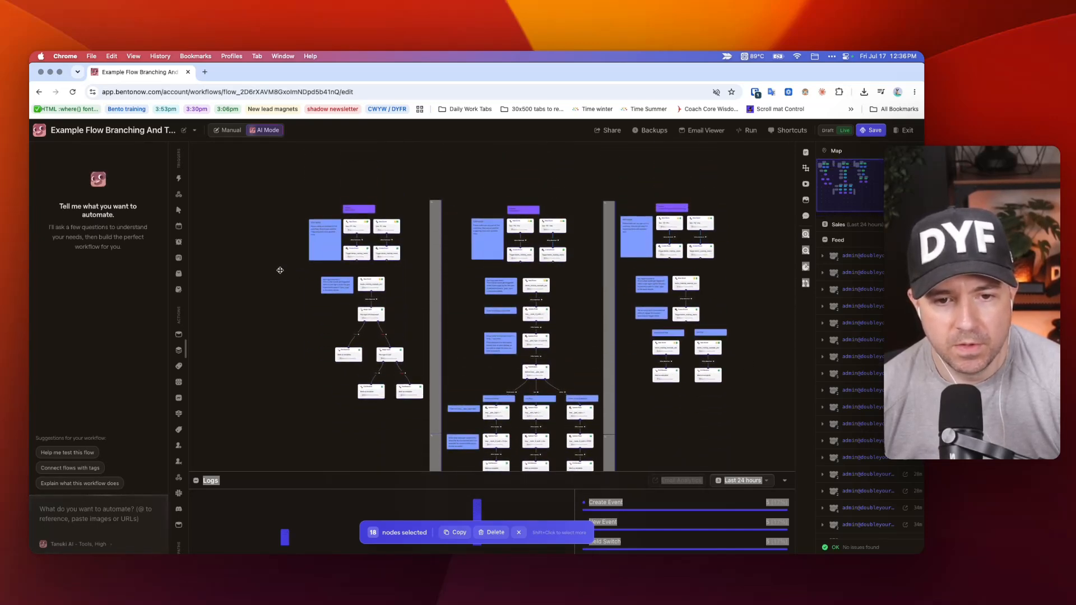
{"action": "left_click_drag", "start_coordinate": [281, 270], "coordinate": [767, 444]}
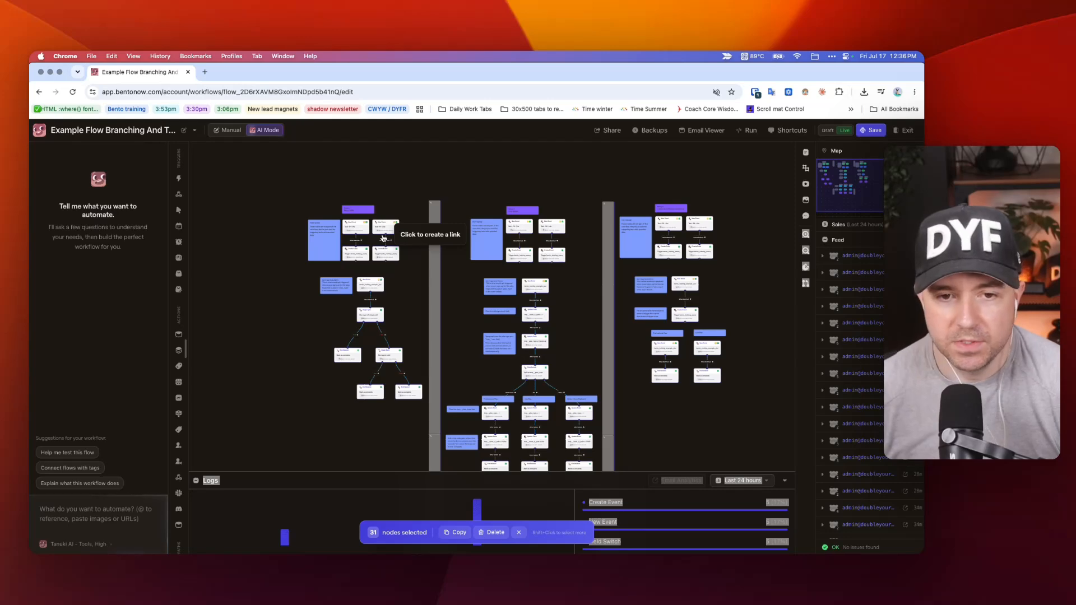
{"action": "left_click", "coordinate": [519, 532]}
Examine the trigger settings of the Test - P1 - Pro and Test - P1 - Lite nodes in Pathway 1.
{"action": "scroll", "coordinate": [507, 280], "scroll_direction": "up", "scroll_amount": 5}
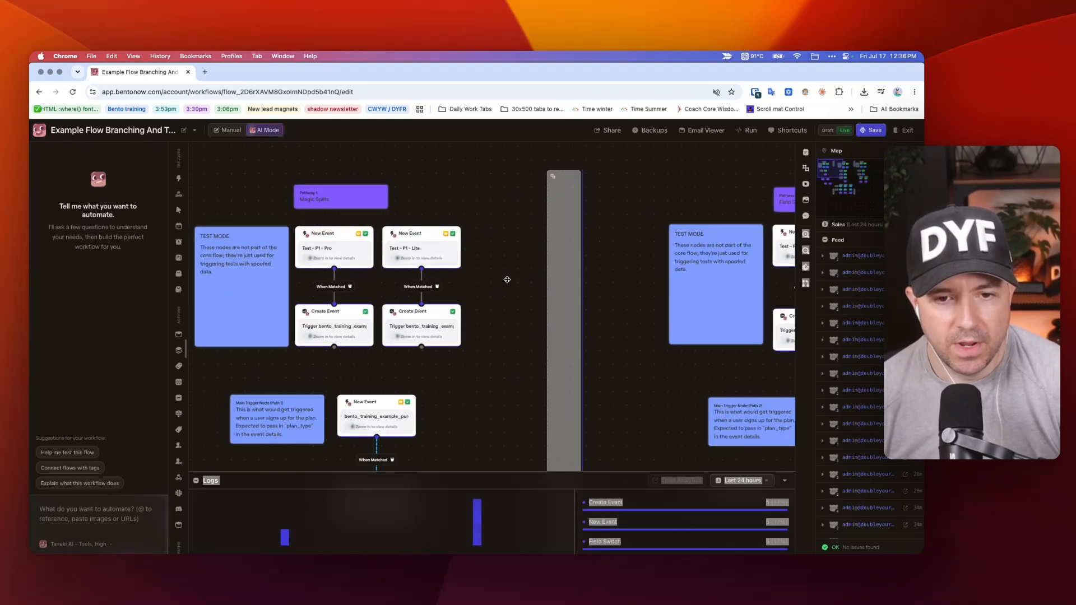
{"action": "scroll", "coordinate": [549, 275], "scroll_direction": "right", "scroll_amount": 15}
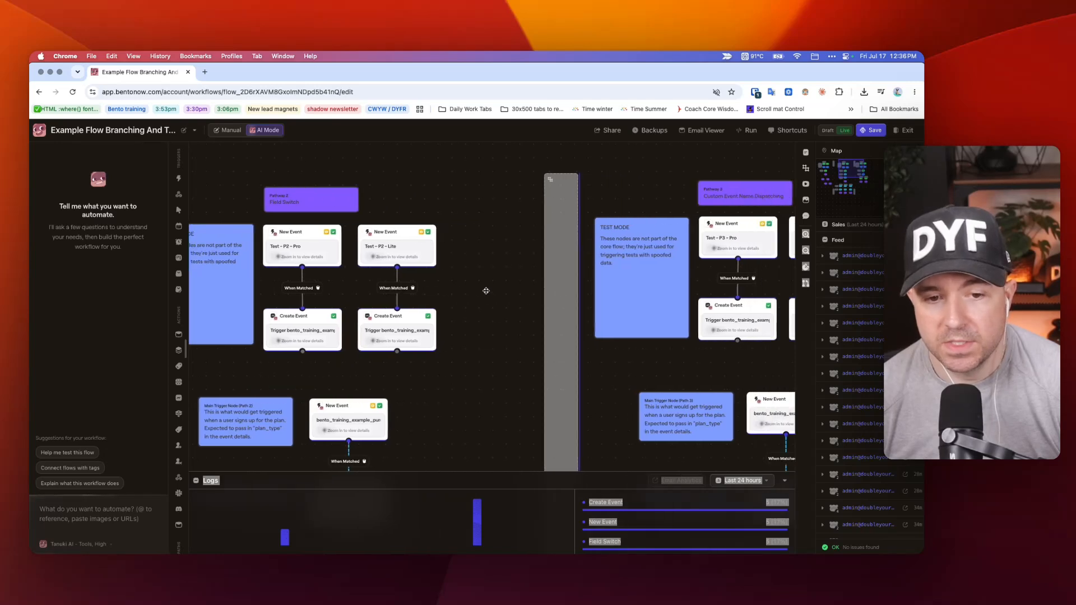
{"action": "scroll", "coordinate": [690, 262], "scroll_direction": "left", "scroll_amount": 15}
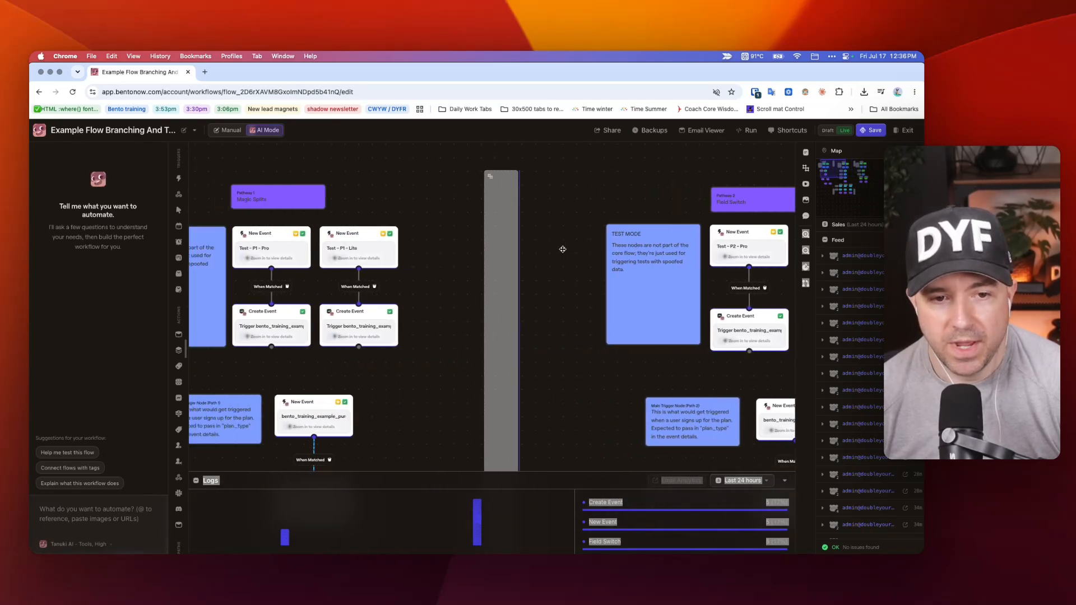
{"action": "scroll", "coordinate": [402, 256], "scroll_direction": "left", "scroll_amount": 3}
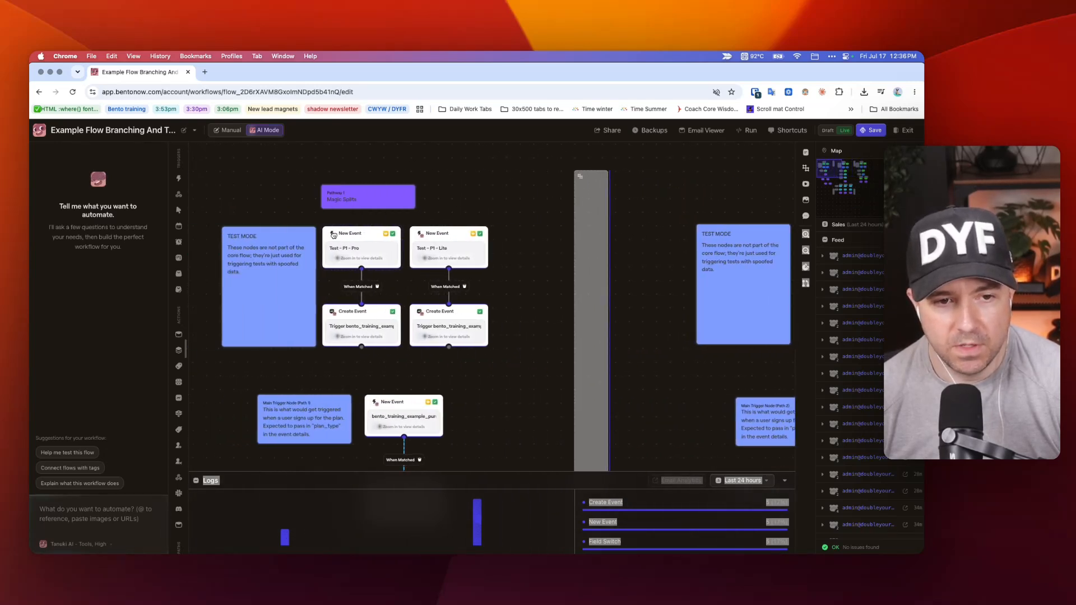
{"action": "left_click", "coordinate": [377, 236]}
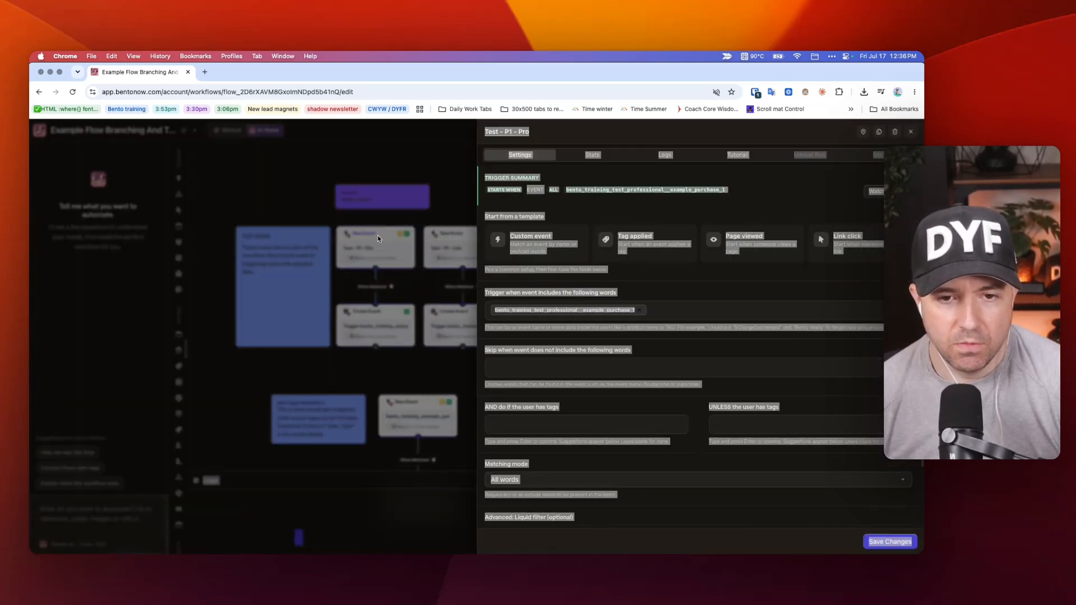
{"action": "left_click", "coordinate": [561, 133]}
{"action": "left_click", "coordinate": [560, 151]}
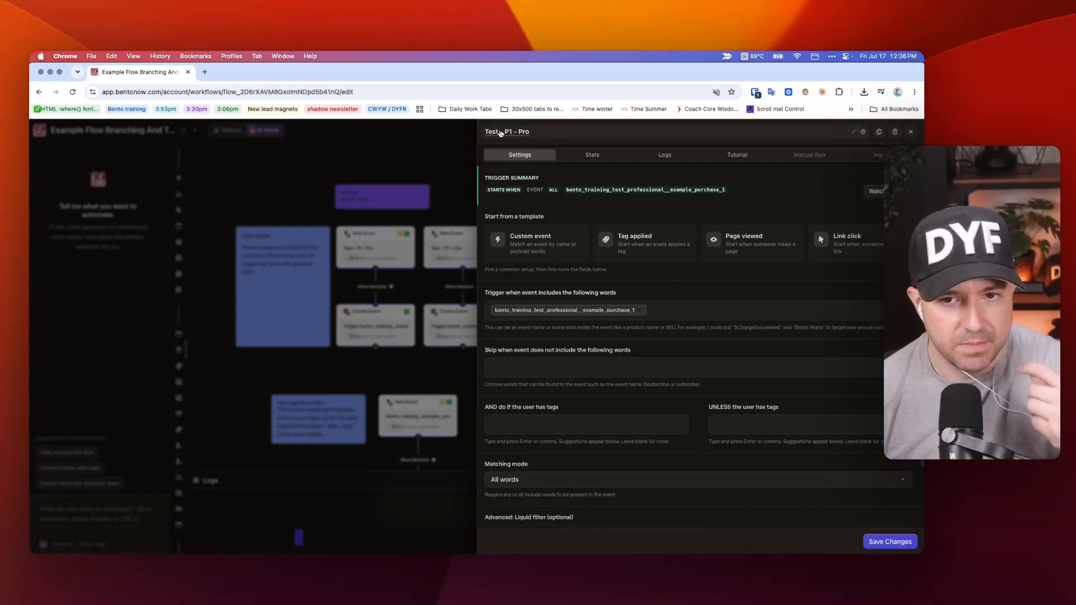
{"action": "left_click", "coordinate": [456, 178]}
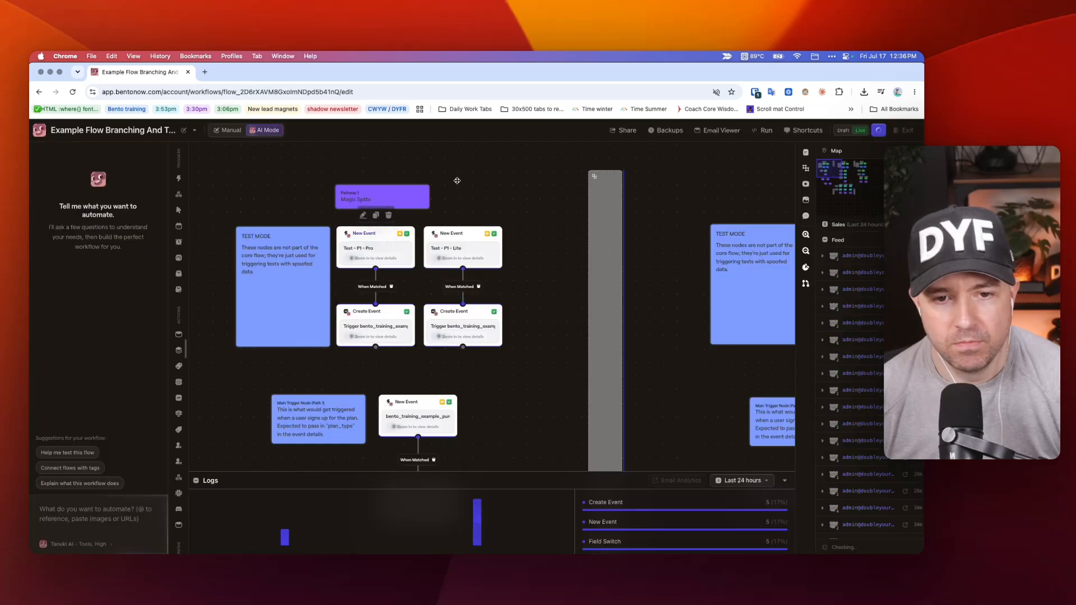
{"action": "left_click", "coordinate": [460, 231]}
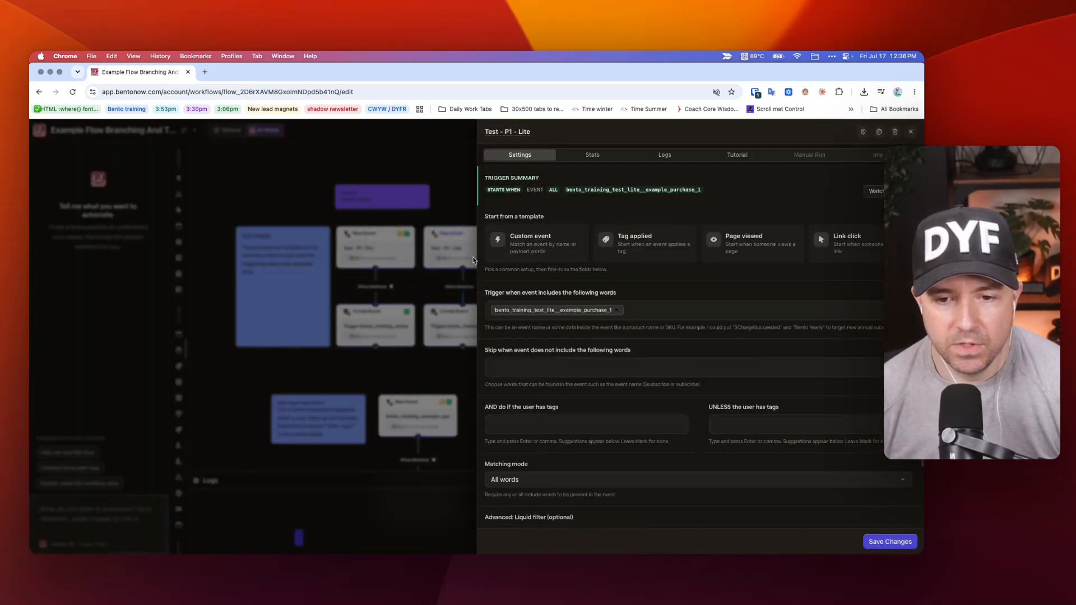
{"action": "left_click", "coordinate": [443, 209]}
Check the starting triggers offered for manually adding a user to the flow, and leave without starting a session.
{"action": "left_click", "coordinate": [748, 132]}
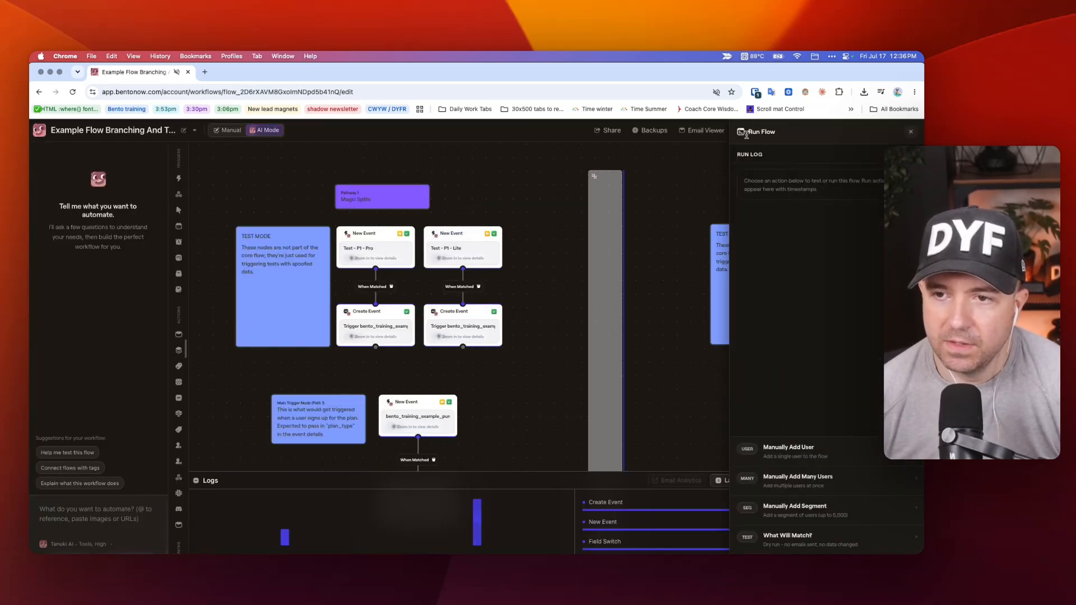
{"action": "left_click", "coordinate": [801, 457]}
{"action": "left_click", "coordinate": [807, 524]}
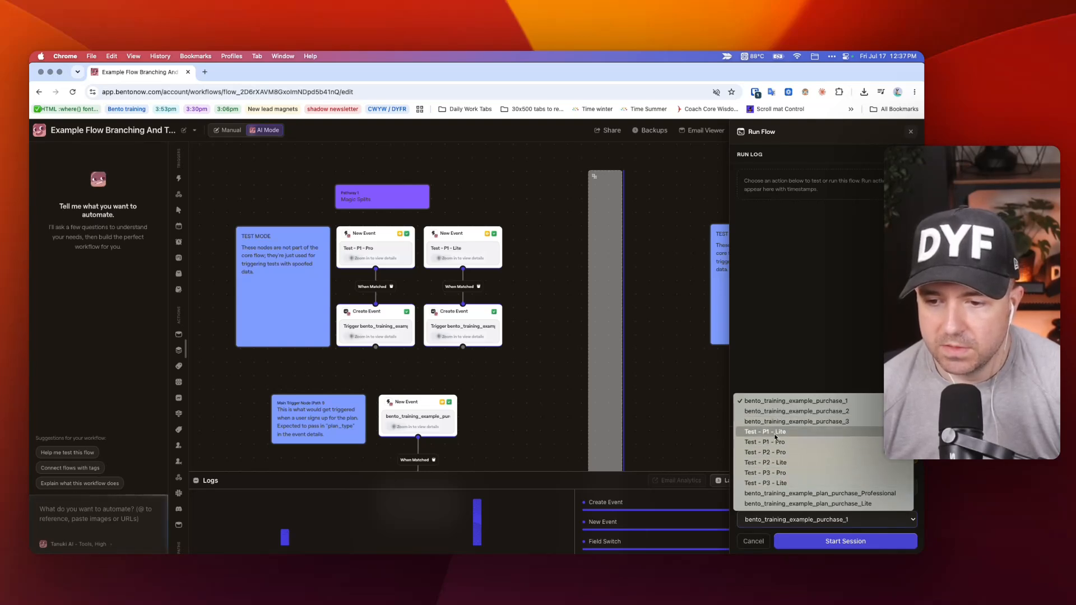
{"action": "left_click", "coordinate": [538, 223]}
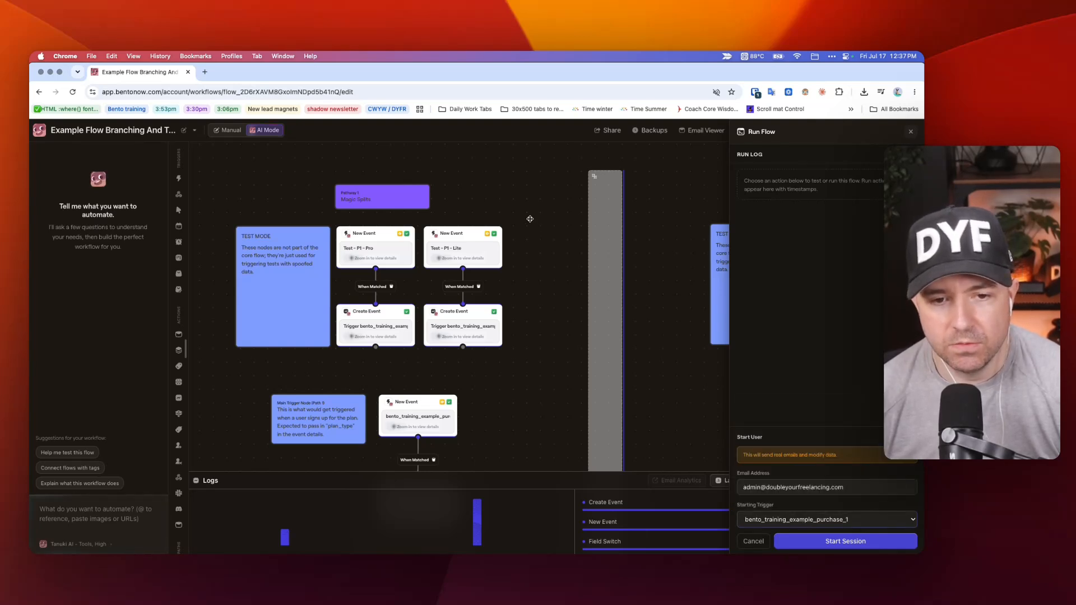
{"action": "left_click", "coordinate": [910, 131]}
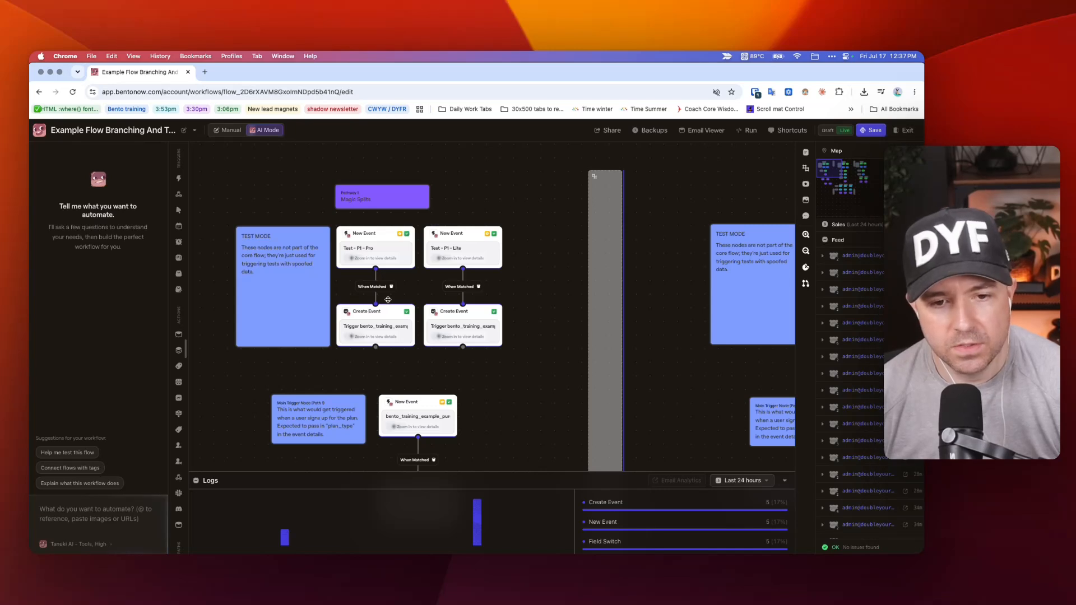
Review the event details of the Pro test path's Create Event node and the trigger words of Test - P1 - Pro.
{"action": "left_click", "coordinate": [355, 319]}
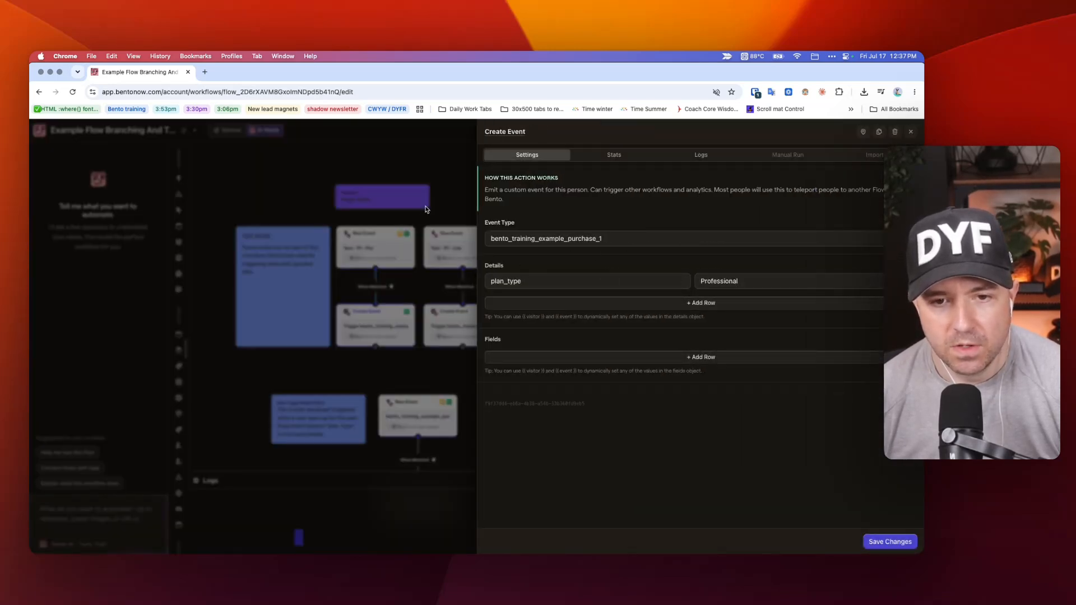
{"action": "left_click", "coordinate": [454, 208]}
{"action": "left_click", "coordinate": [363, 237]}
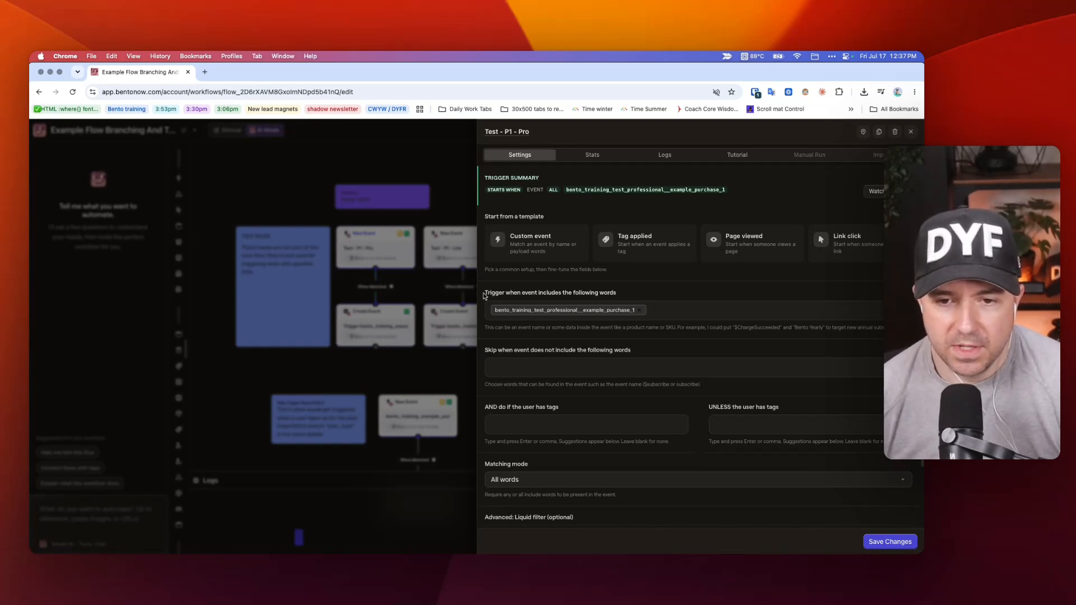
{"action": "left_click_drag", "start_coordinate": [485, 293], "coordinate": [594, 296]}
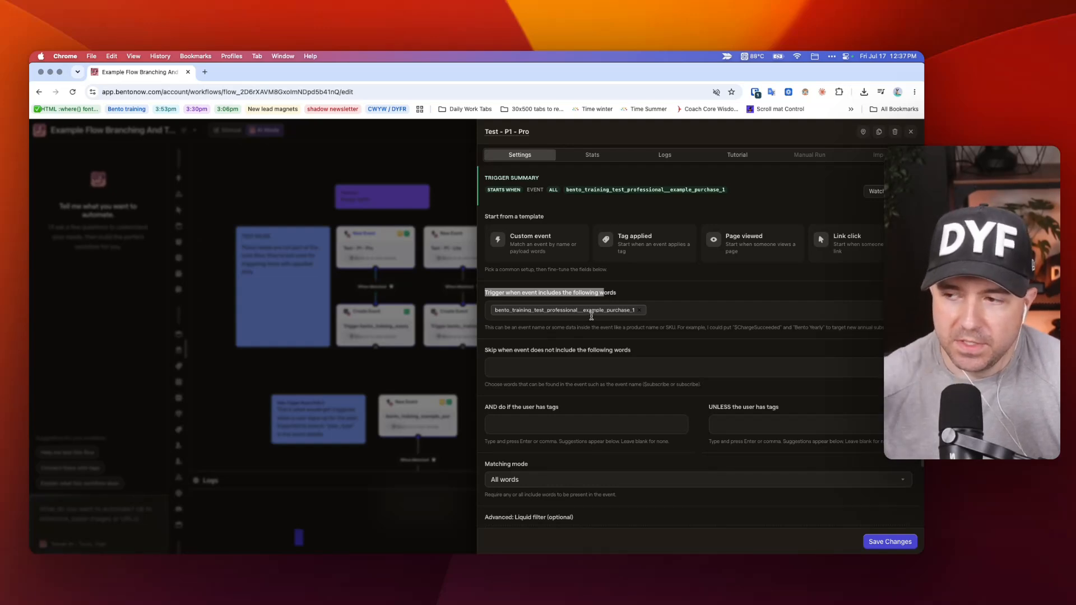
{"action": "left_click", "coordinate": [328, 389]}
Compare the event name matched by Pathway 1's main trigger with the one matched by Test - P1 - Pro.
{"action": "left_click", "coordinate": [411, 404]}
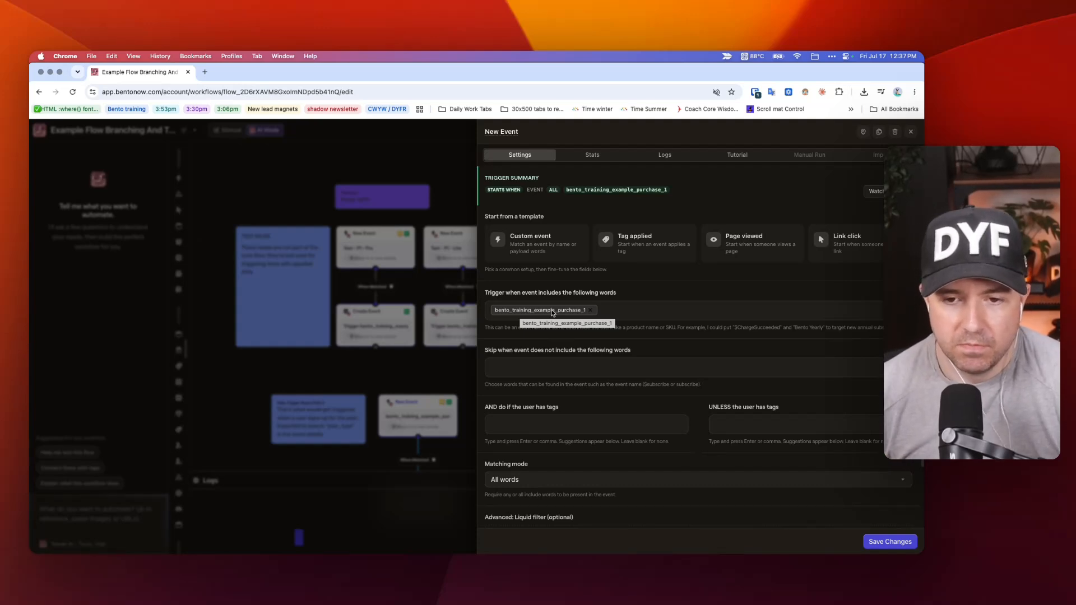
{"action": "left_click", "coordinate": [424, 279]}
{"action": "left_click", "coordinate": [370, 234]}
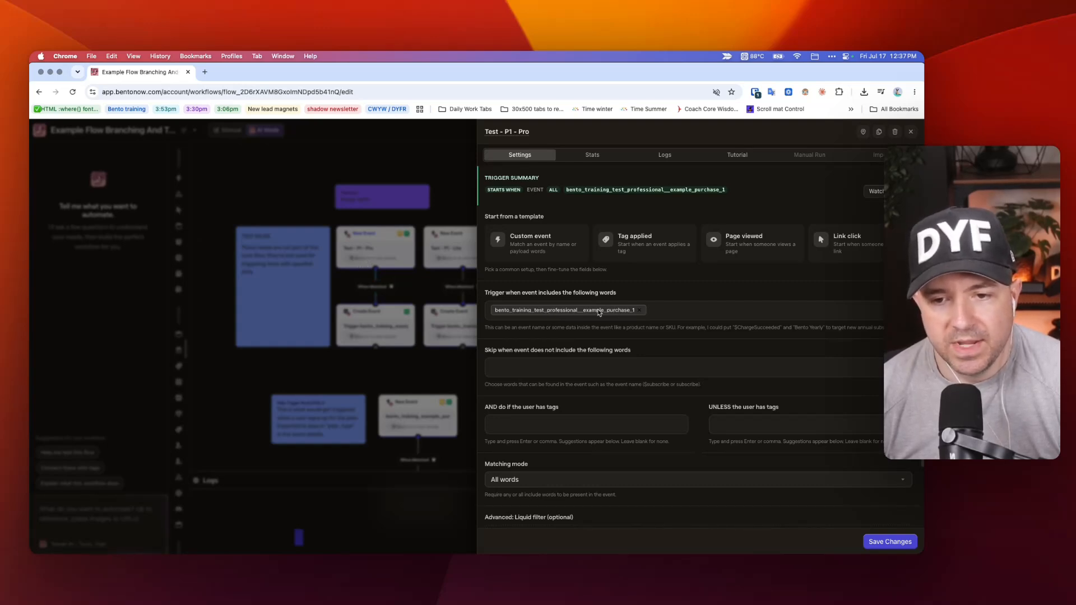
Recheck the trigger words of Pathway 1's main New Event node and of the Test - P1 - Pro node.
{"action": "left_click", "coordinate": [359, 375]}
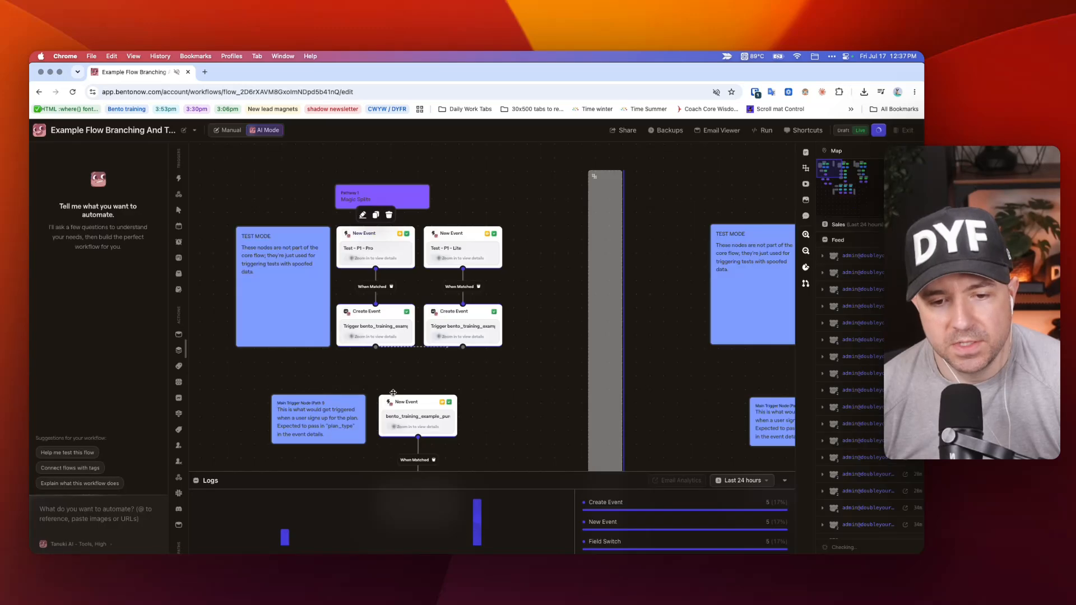
{"action": "left_click", "coordinate": [398, 400]}
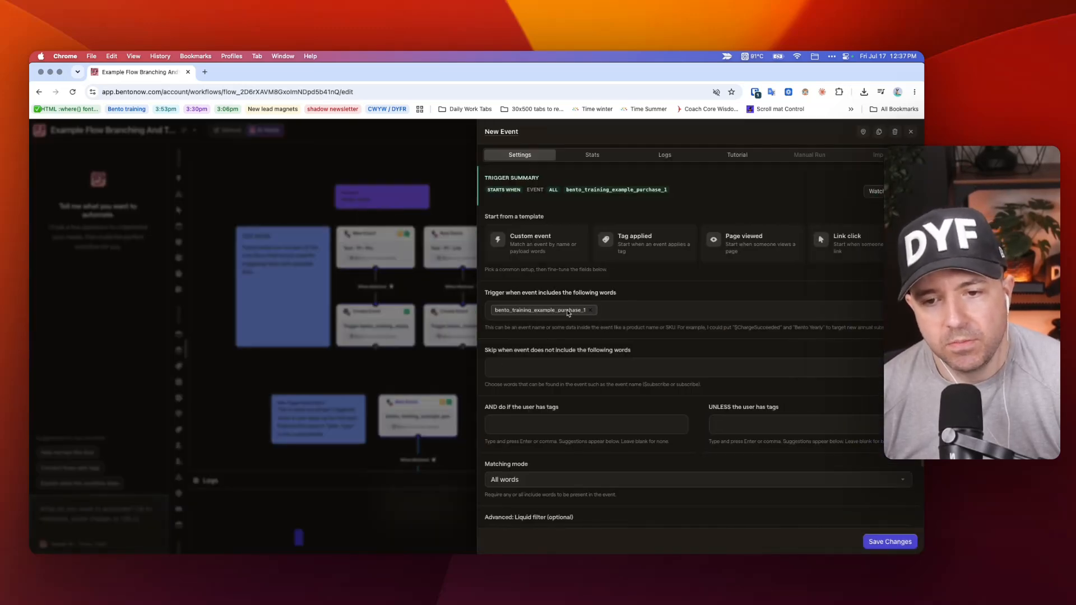
{"action": "left_click", "coordinate": [364, 247]}
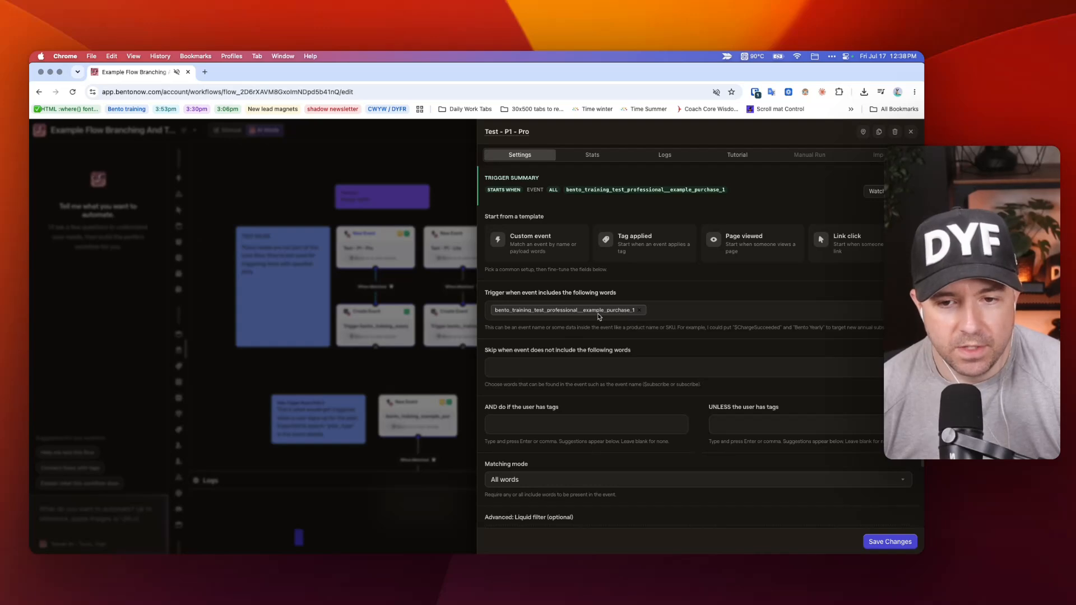
{"action": "left_click", "coordinate": [543, 313]}
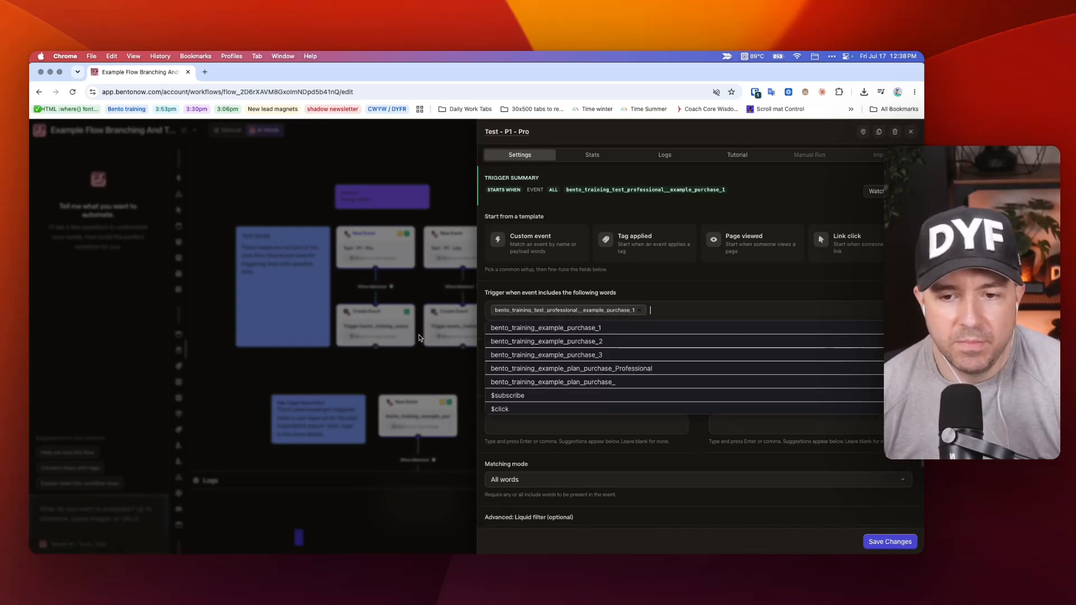
{"action": "left_click", "coordinate": [417, 375]}
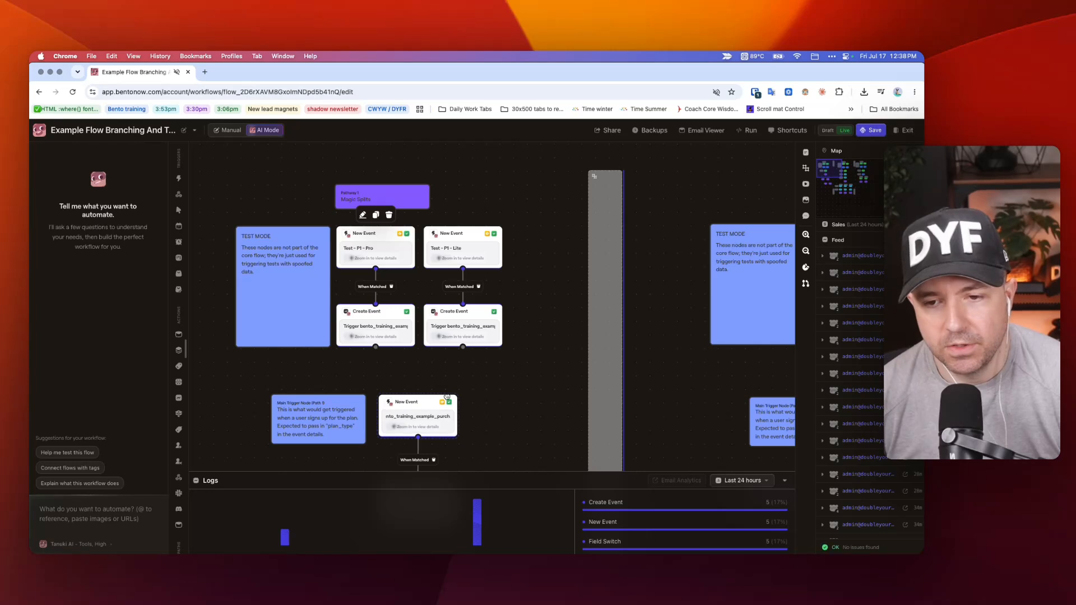
Read through Test - P1 - Pro's trigger settings, from its trigger words and tag conditions to the matching mode and Liquid filter option.
{"action": "left_click", "coordinate": [368, 239]}
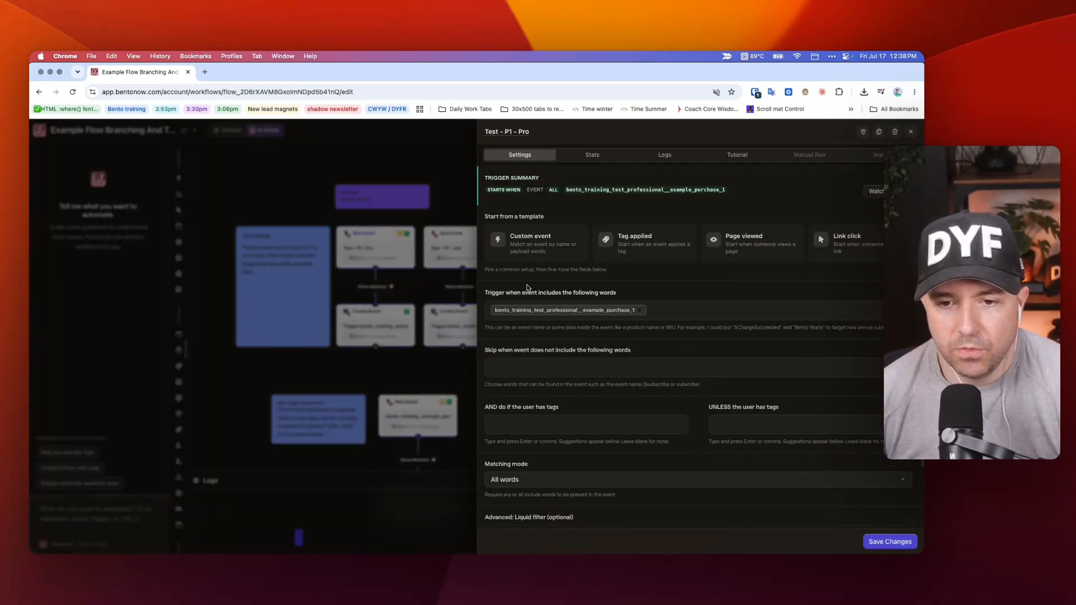
{"action": "scroll", "coordinate": [549, 336], "scroll_direction": "down", "scroll_amount": 2}
{"action": "scroll", "coordinate": [555, 341], "scroll_direction": "up", "scroll_amount": 1}
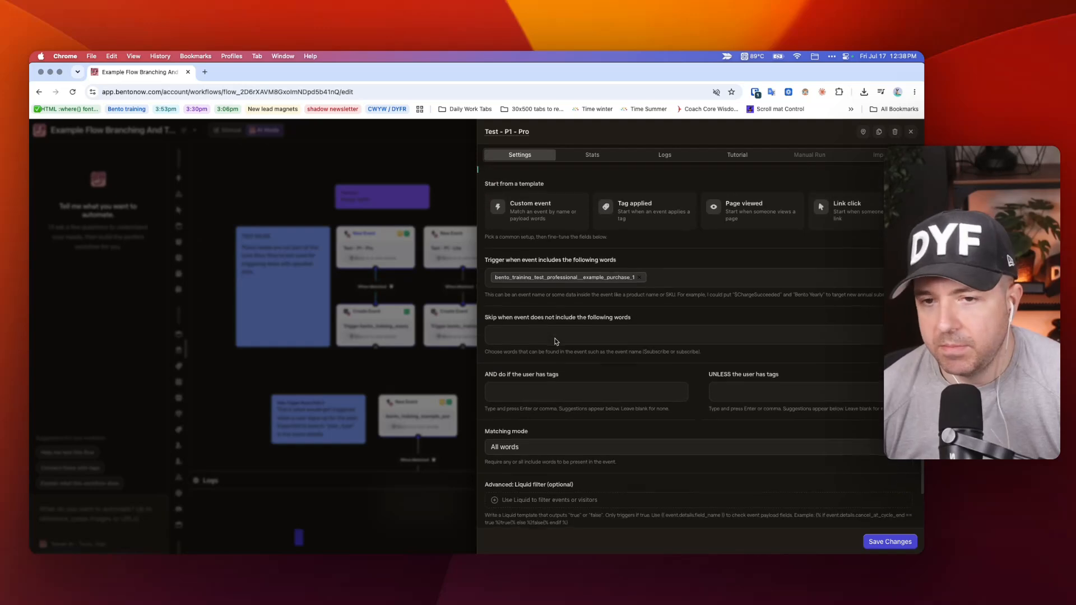
{"action": "scroll", "coordinate": [635, 473], "scroll_direction": "down", "scroll_amount": 2}
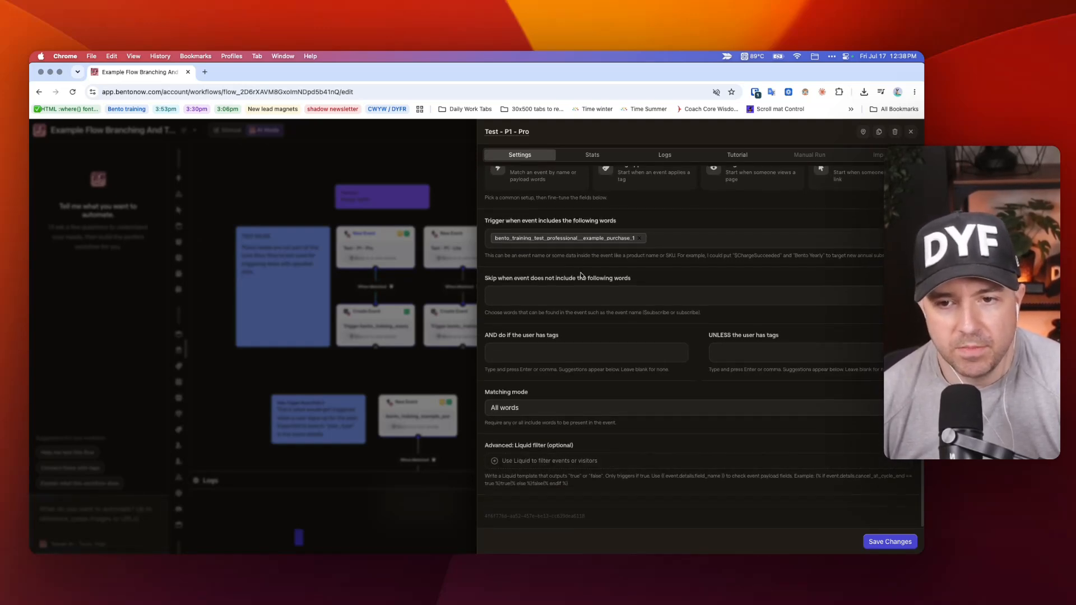
{"action": "scroll", "coordinate": [612, 456], "scroll_direction": "up", "scroll_amount": 2}
{"action": "scroll", "coordinate": [605, 476], "scroll_direction": "down", "scroll_amount": 2}
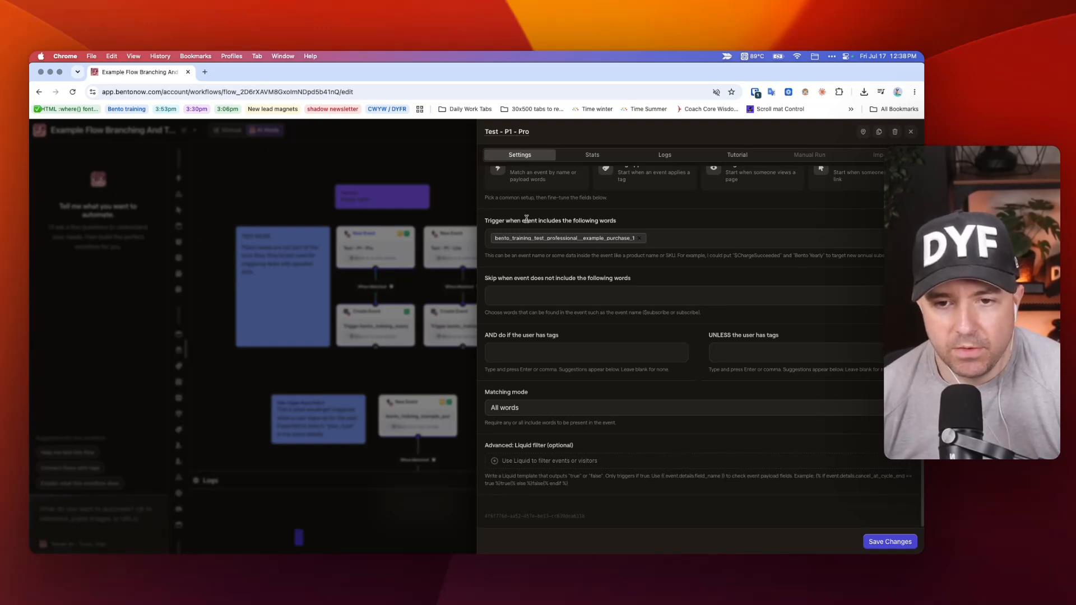
Enable the Liquid filter on Test - P1 - Pro and fill it with the example event.details.cancel_at_cycle_end condition.
{"action": "left_click", "coordinate": [554, 462]}
{"action": "scroll", "coordinate": [616, 425], "scroll_direction": "down", "scroll_amount": 2}
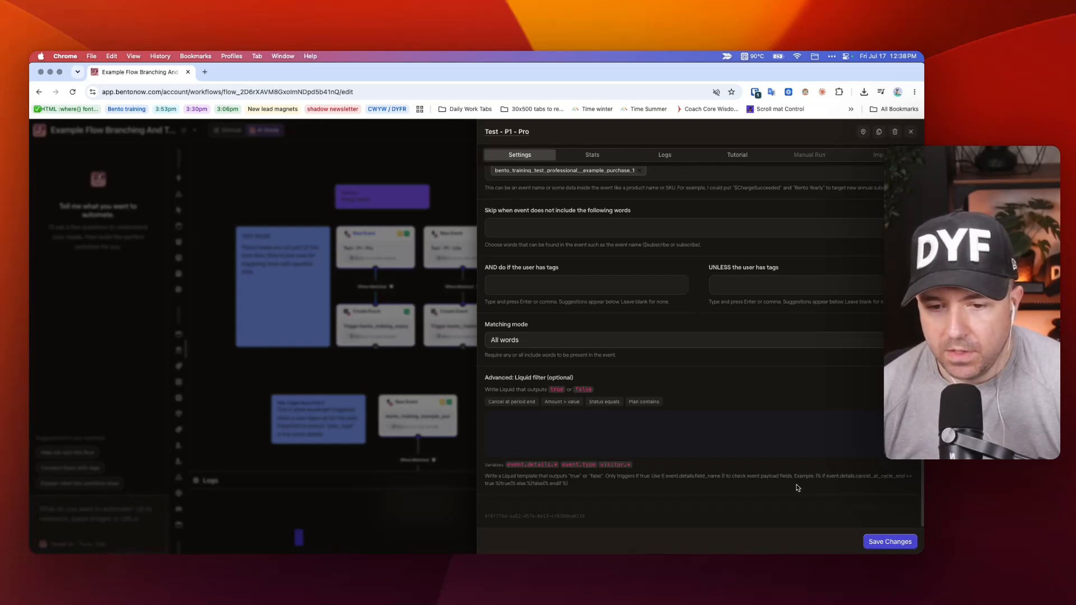
{"action": "left_click_drag", "start_coordinate": [816, 477], "coordinate": [818, 487]}
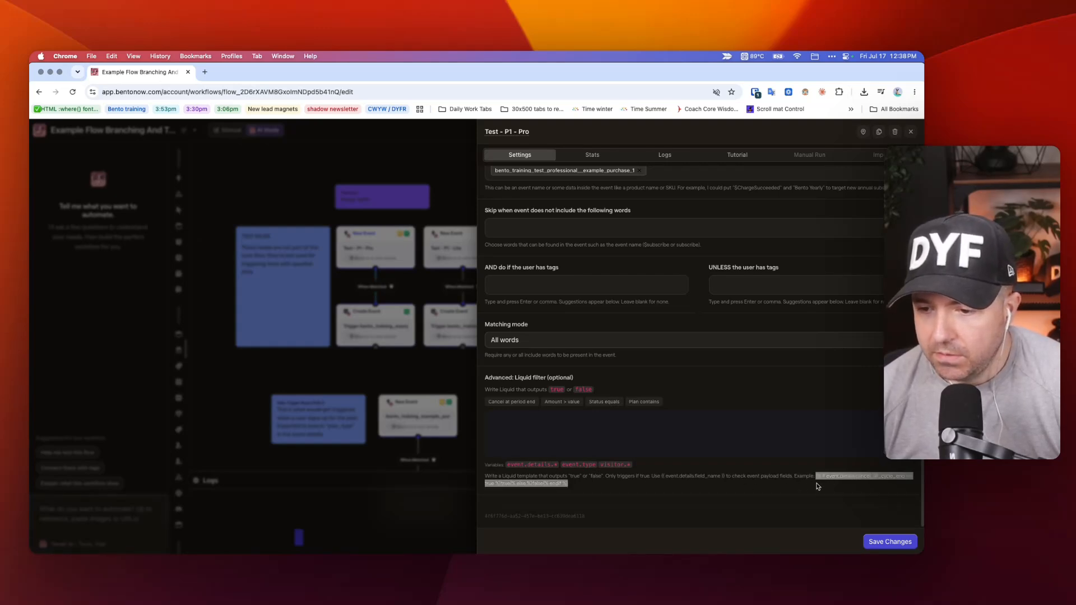
{"action": "key", "text": "cmd+c"}
{"action": "left_click", "coordinate": [620, 422]}
{"action": "key", "text": "cmd+v"}
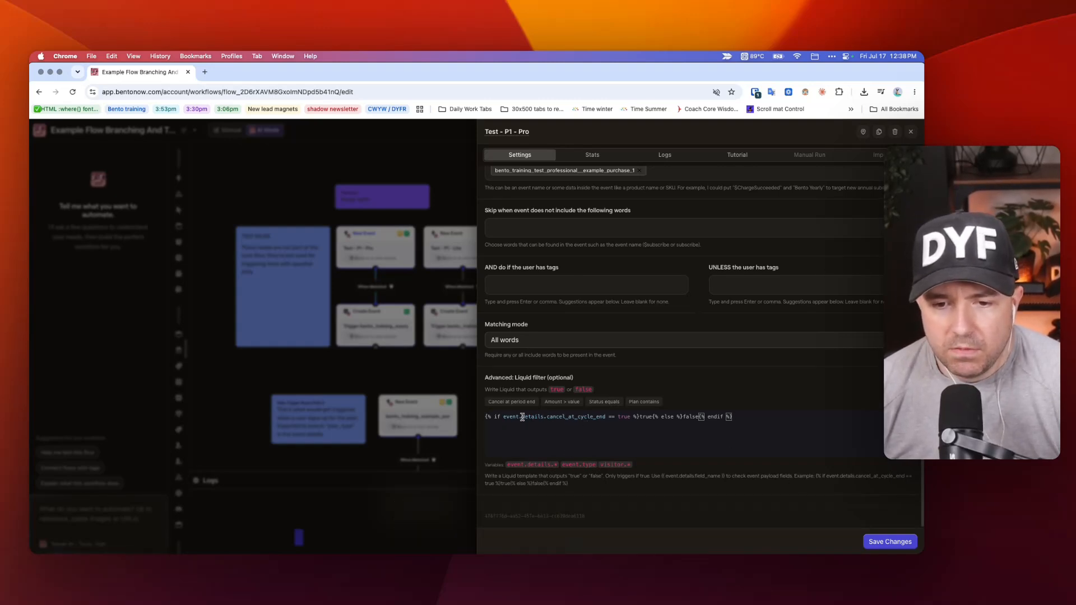
Remove details.cancel_at_cycle_end from the Liquid condition and check which properties are suggested after "event.".
{"action": "left_click_drag", "start_coordinate": [522, 416], "coordinate": [605, 417]}
{"action": "type", "text": "d"}
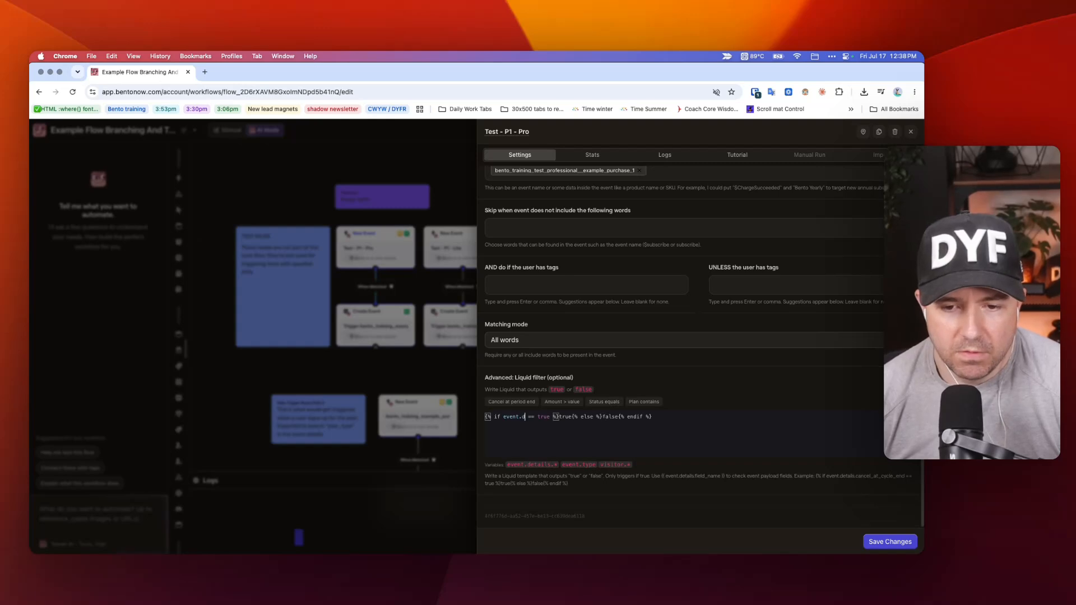
{"action": "key", "text": "BackSpace"}
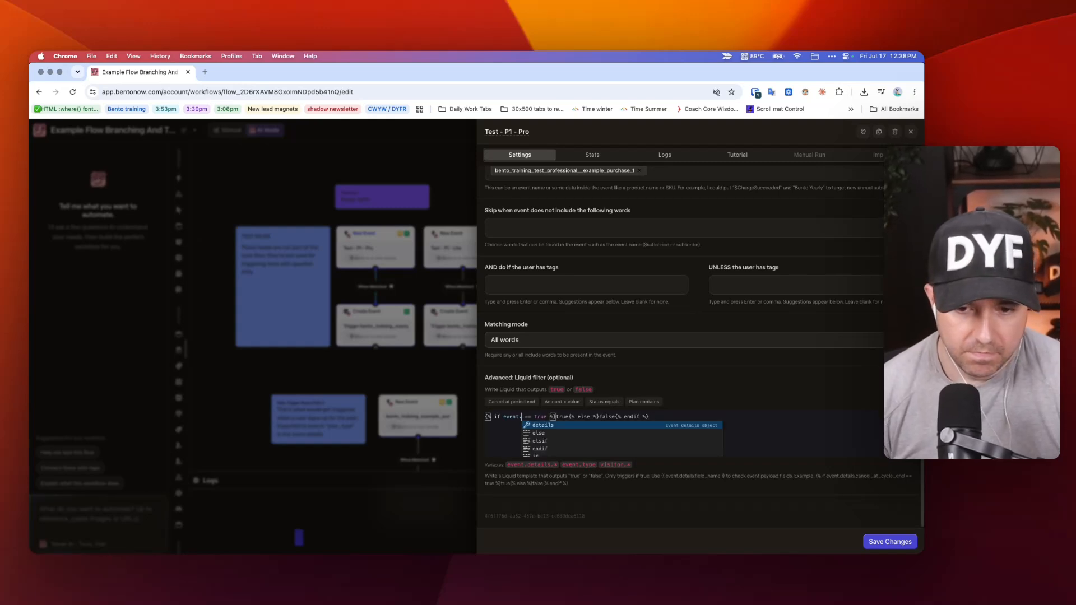
{"action": "key", "text": "Escape"}
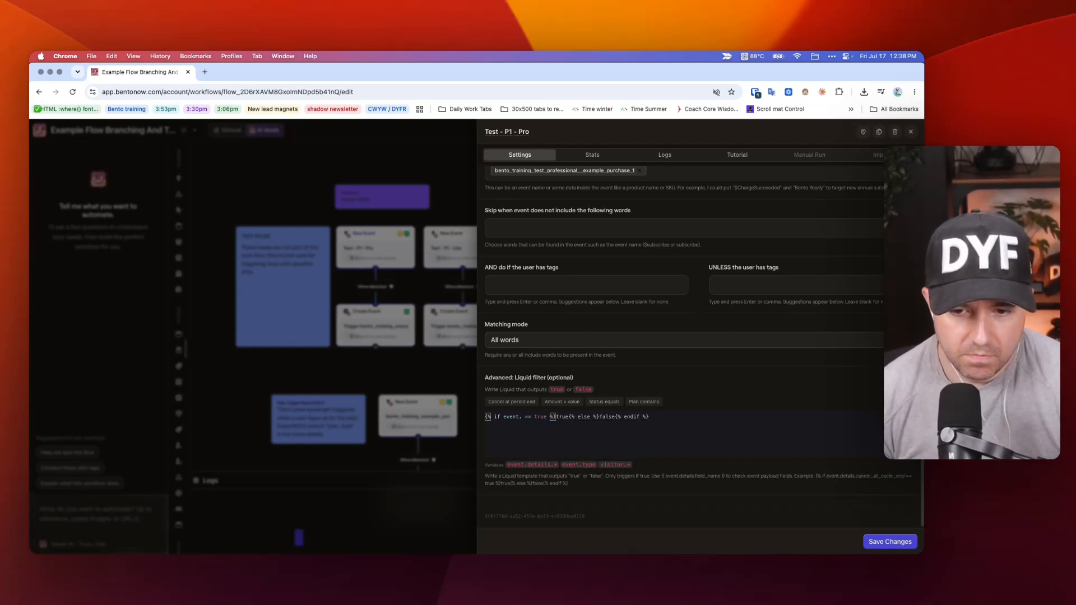
{"action": "key", "text": "BackSpace"}
{"action": "type", "text": ".d"}
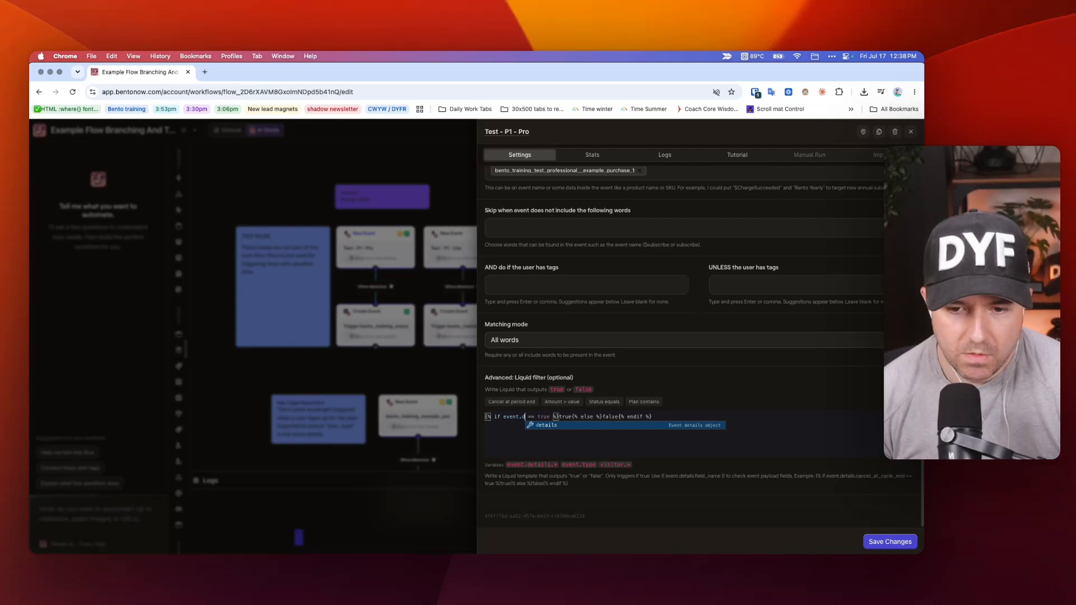
{"action": "key", "text": "BackSpace"}
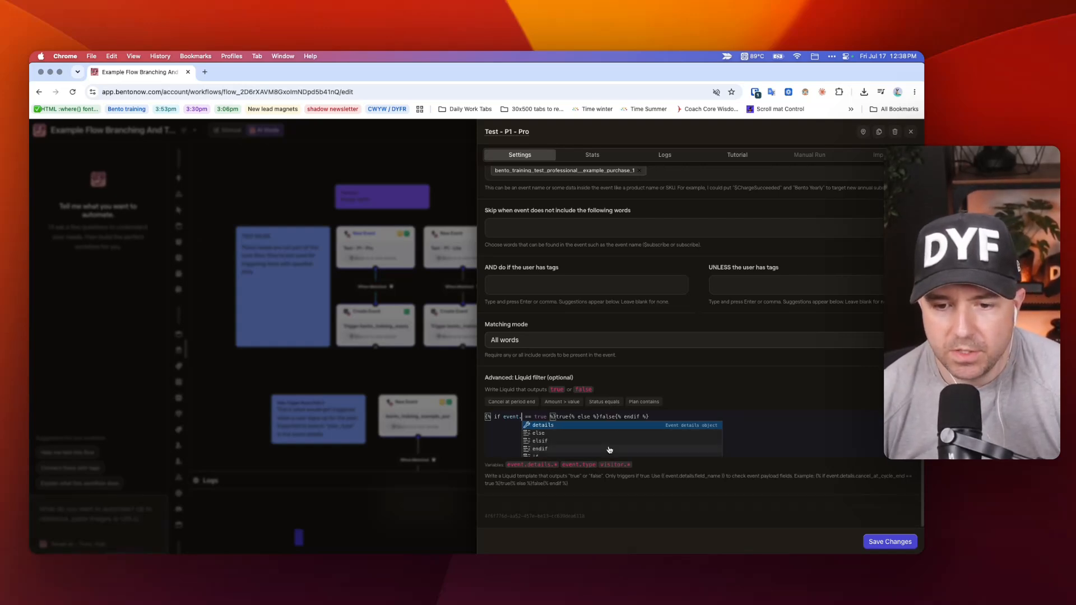
{"action": "left_click", "coordinate": [767, 429]}
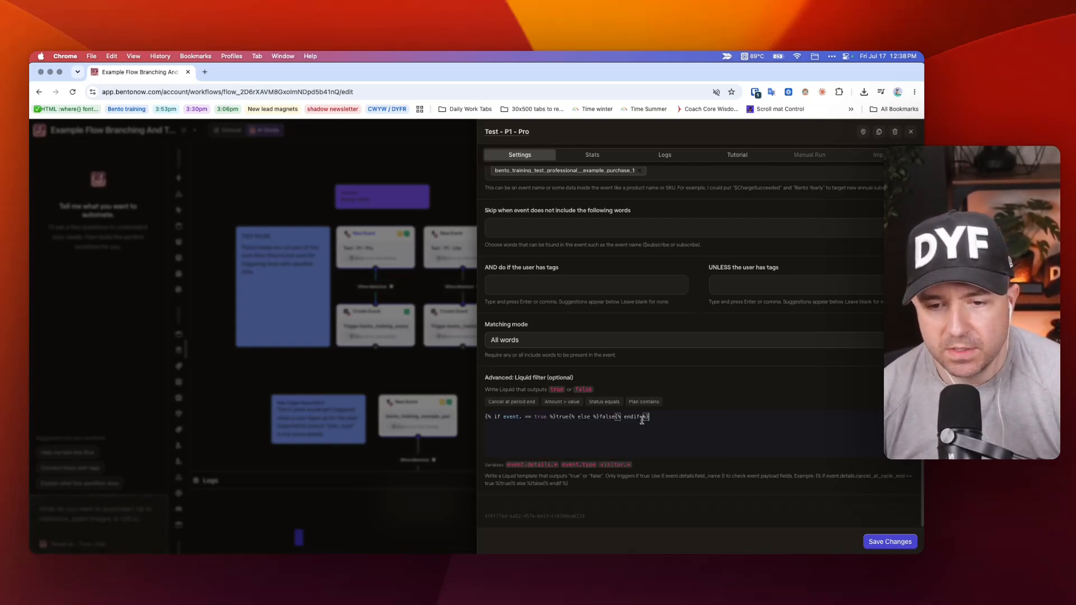
Clear the whole Liquid filter of Test - P1 - Pro and save the node's settings.
{"action": "scroll", "coordinate": [545, 218], "scroll_direction": "up", "scroll_amount": 1}
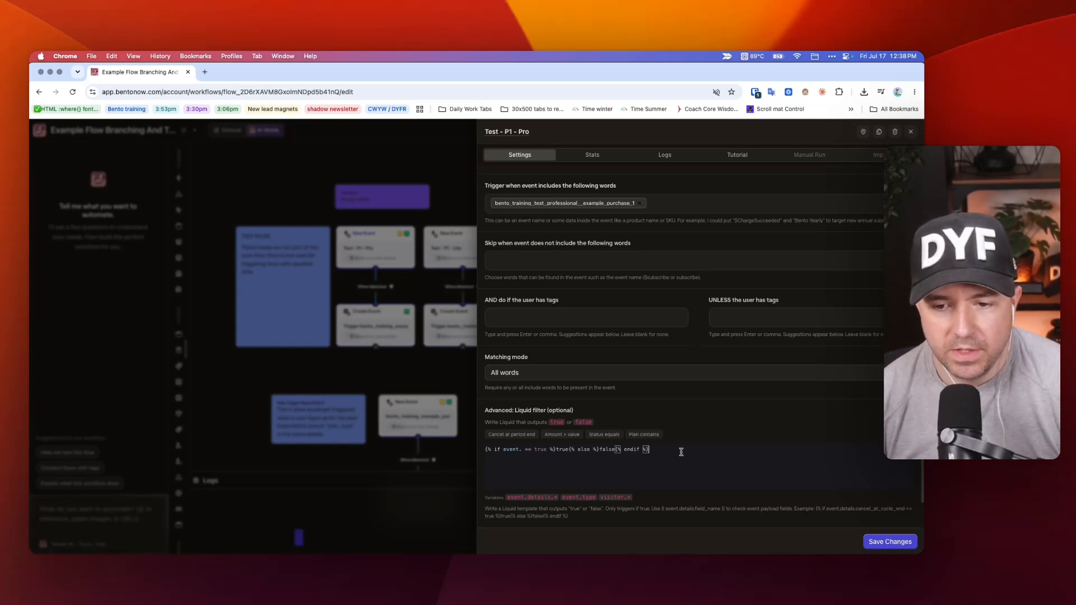
{"action": "key", "text": "super+a"}
{"action": "key", "text": "BackSpace"}
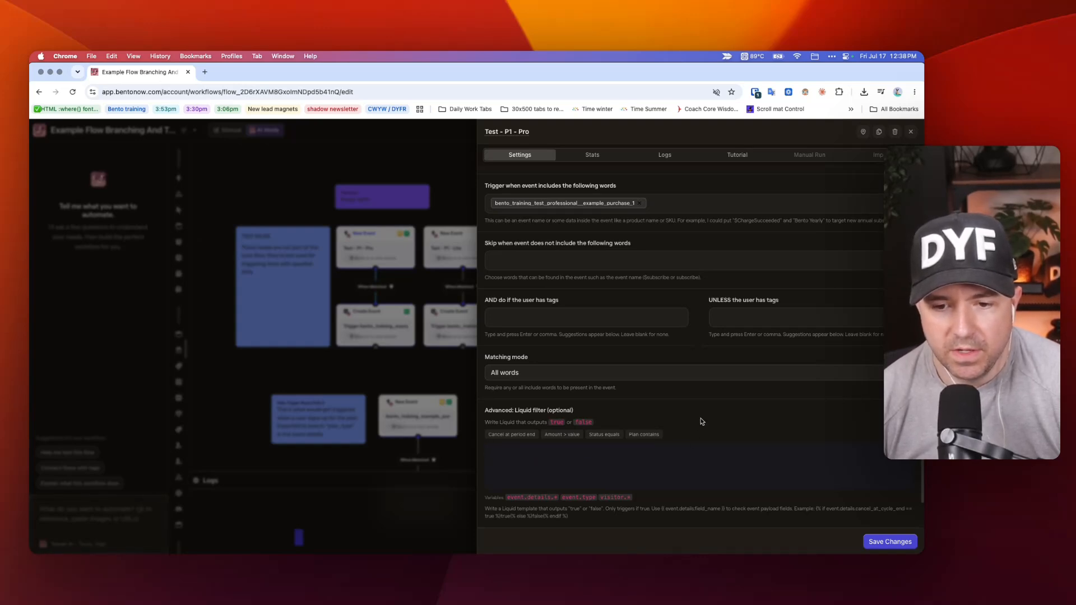
{"action": "left_click", "coordinate": [894, 541]}
Compare the test event name in Test - P1 - Pro with the purchase event name in Pathway 1's main trigger.
{"action": "left_click", "coordinate": [363, 233]}
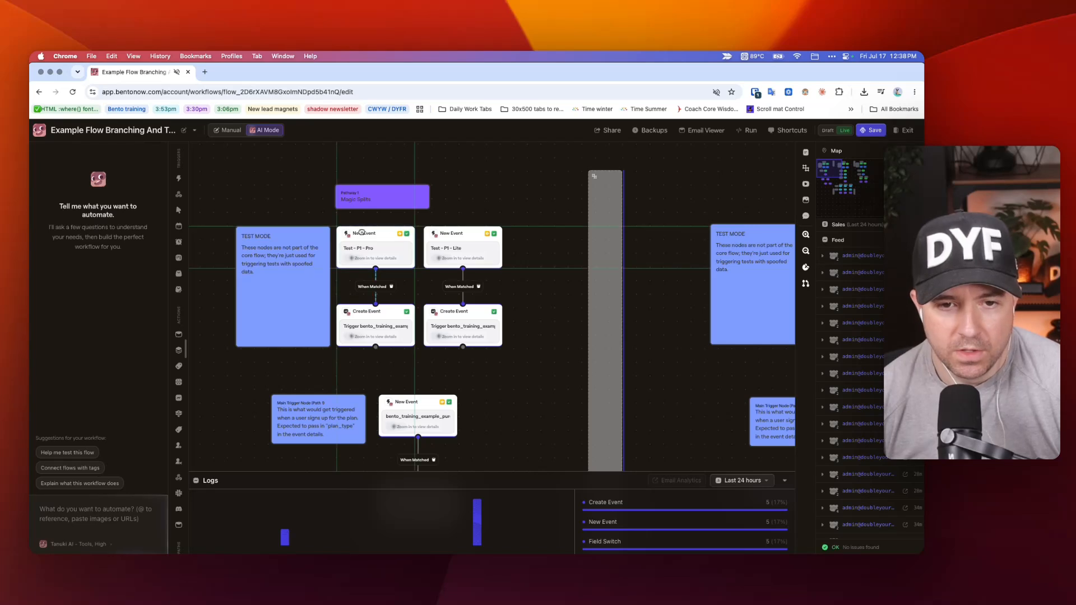
{"action": "left_click_drag", "start_coordinate": [497, 311], "coordinate": [611, 312]}
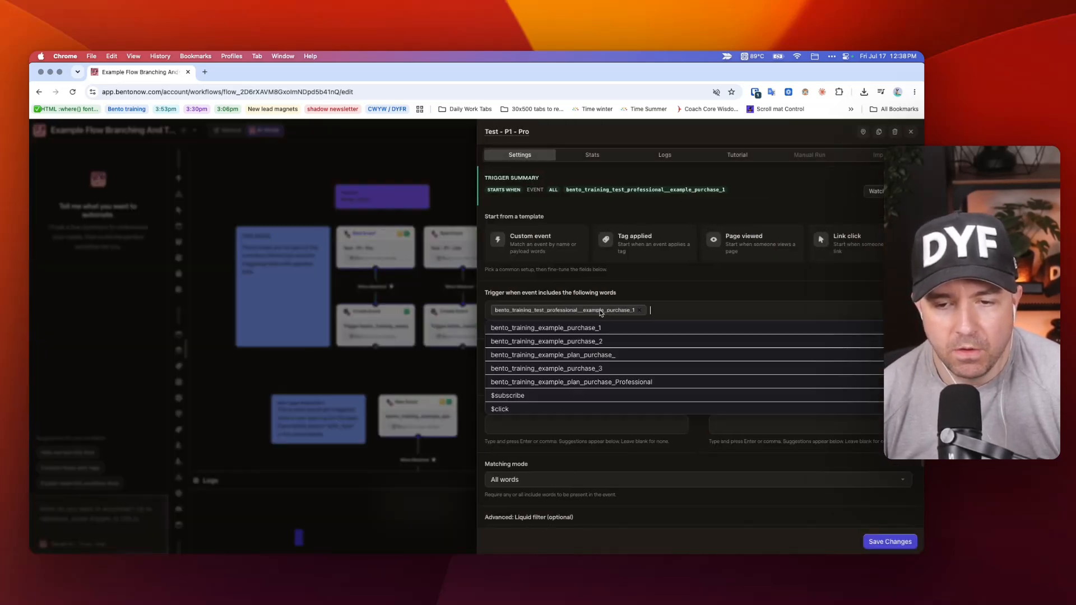
{"action": "left_click", "coordinate": [391, 373]}
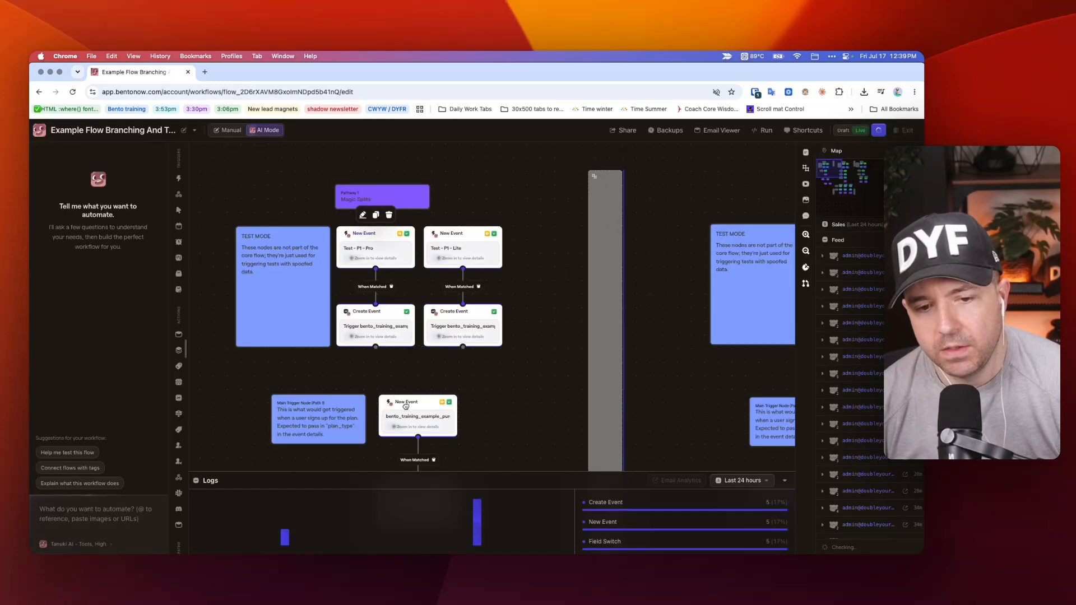
{"action": "left_click", "coordinate": [417, 403]}
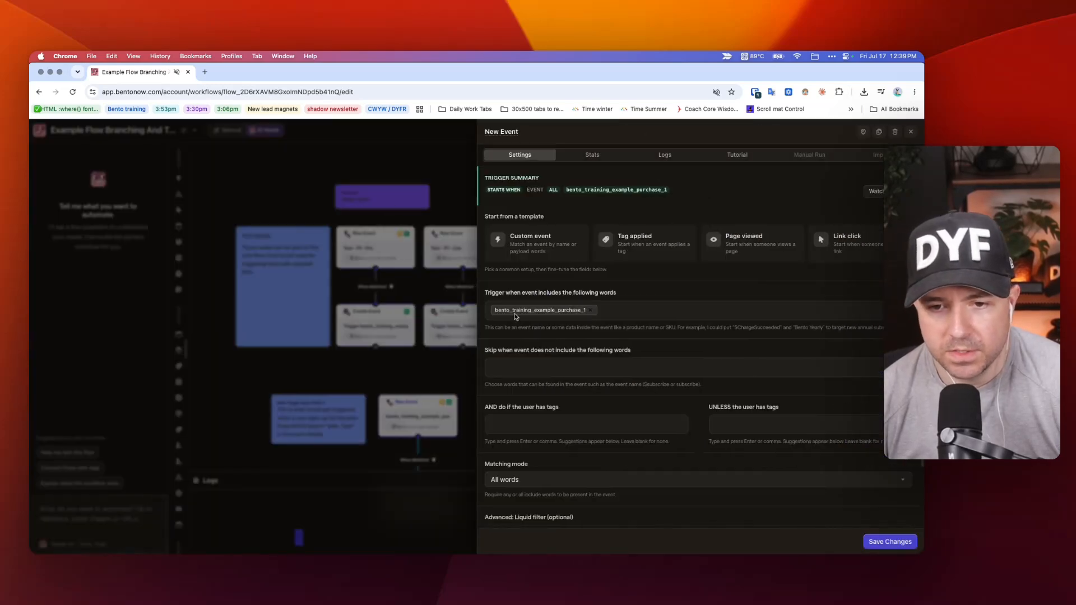
{"action": "left_click", "coordinate": [361, 248]}
{"action": "left_click", "coordinate": [361, 248]}
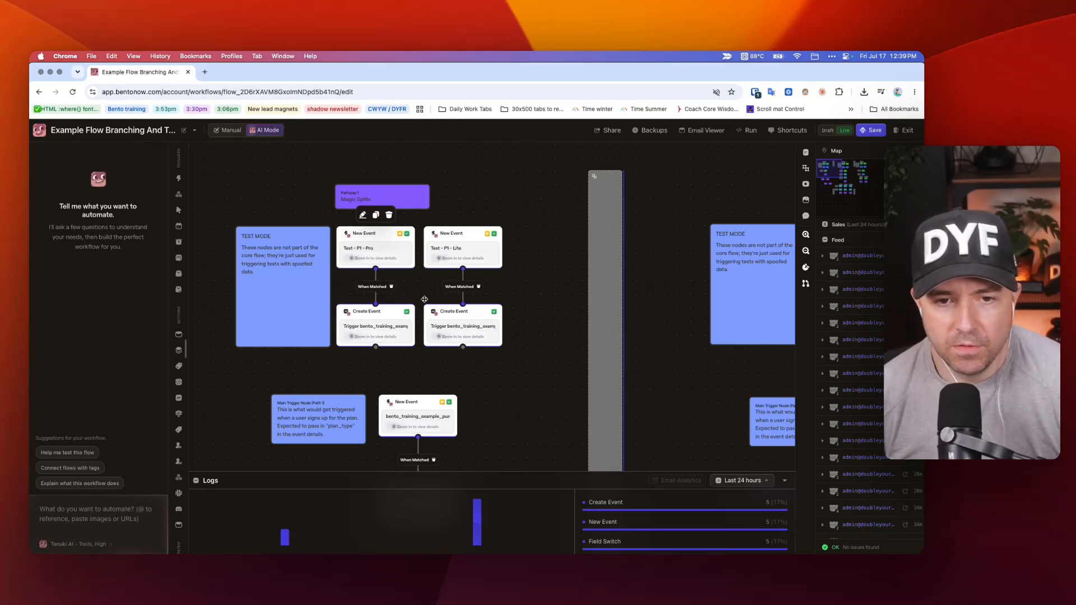
Inspect the Test - P1 - Pro trigger and the event type and plan_type detail sent by its Create Event node.
{"action": "left_click", "coordinate": [359, 234]}
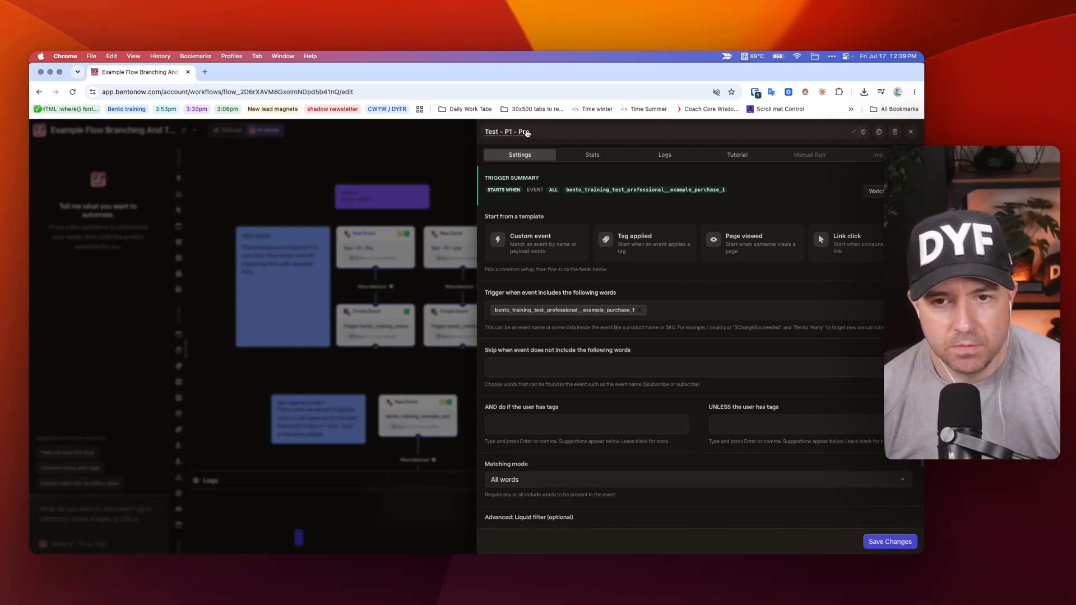
{"action": "left_click", "coordinate": [289, 178]}
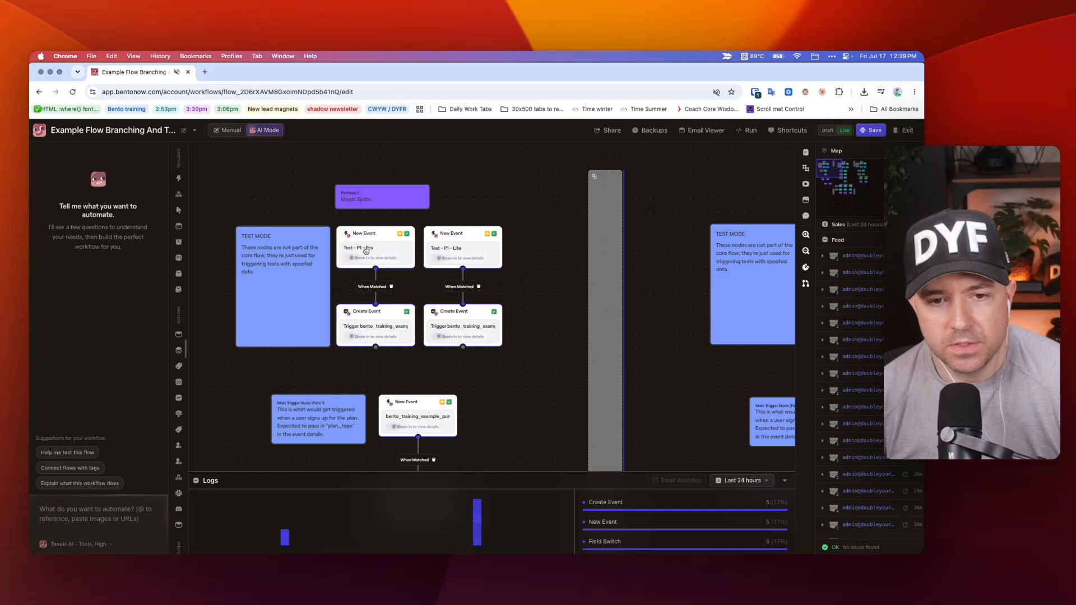
{"action": "left_click", "coordinate": [359, 326]}
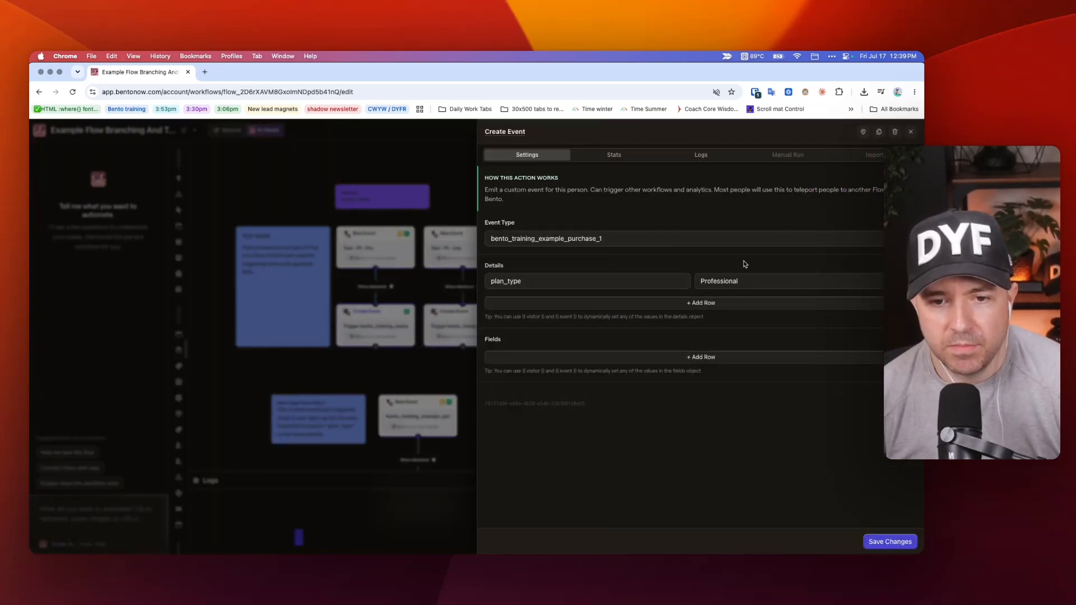
{"action": "left_click", "coordinate": [329, 216]}
Look over the main trigger chains of all three pathways, ending on Pathway 1's Magic Split branches.
{"action": "scroll", "coordinate": [504, 247], "scroll_direction": "down", "scroll_amount": 5}
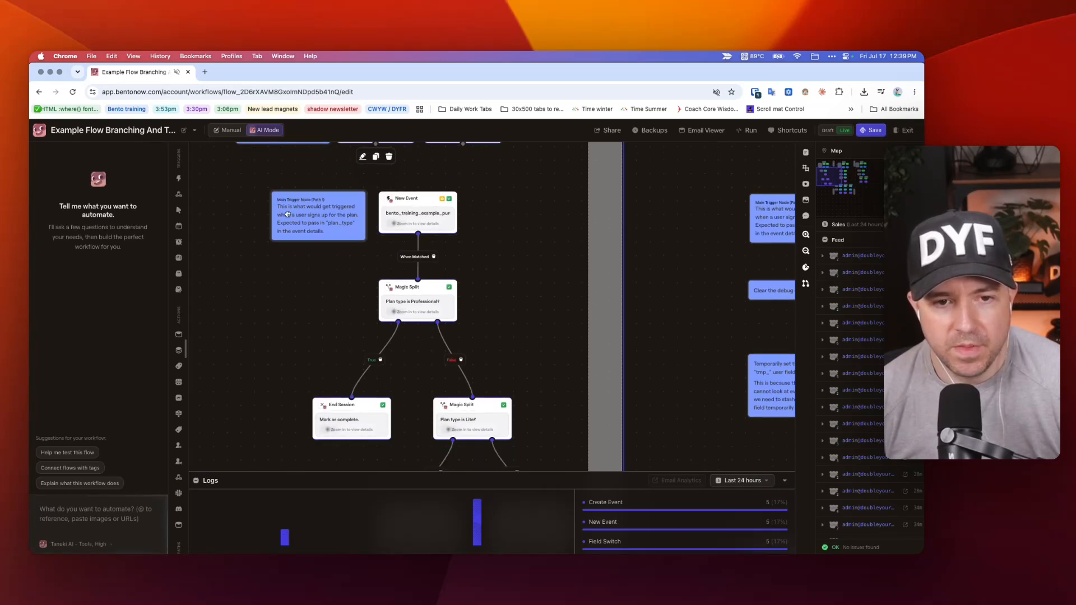
{"action": "scroll", "coordinate": [288, 213], "scroll_direction": "right", "scroll_amount": 5}
{"action": "scroll", "coordinate": [306, 211], "scroll_direction": "right", "scroll_amount": 12}
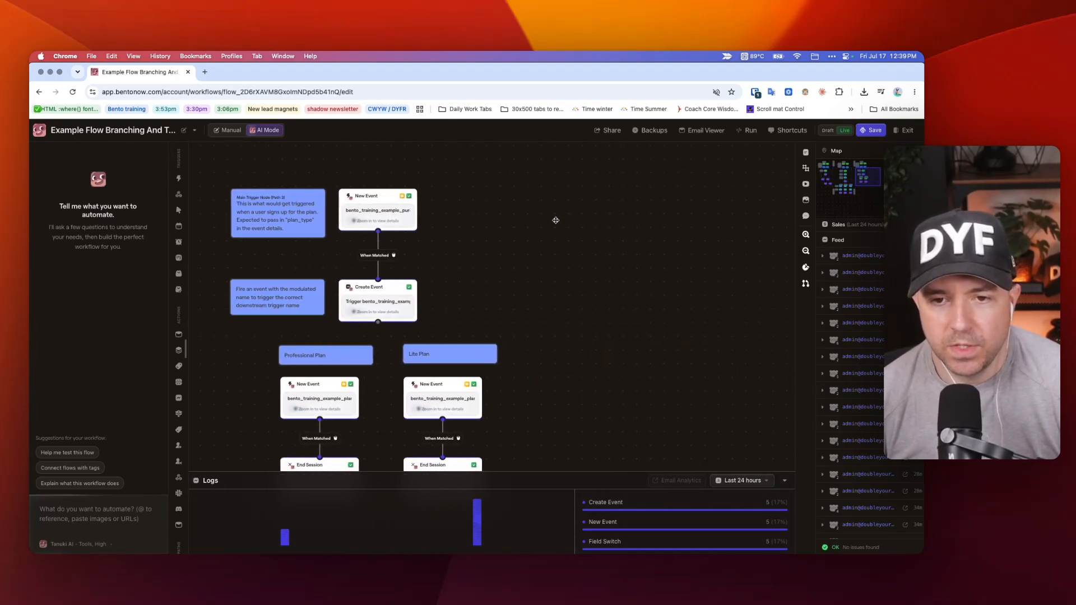
{"action": "scroll", "coordinate": [569, 221], "scroll_direction": "left", "scroll_amount": 10}
{"action": "scroll", "coordinate": [594, 223], "scroll_direction": "left", "scroll_amount": 2}
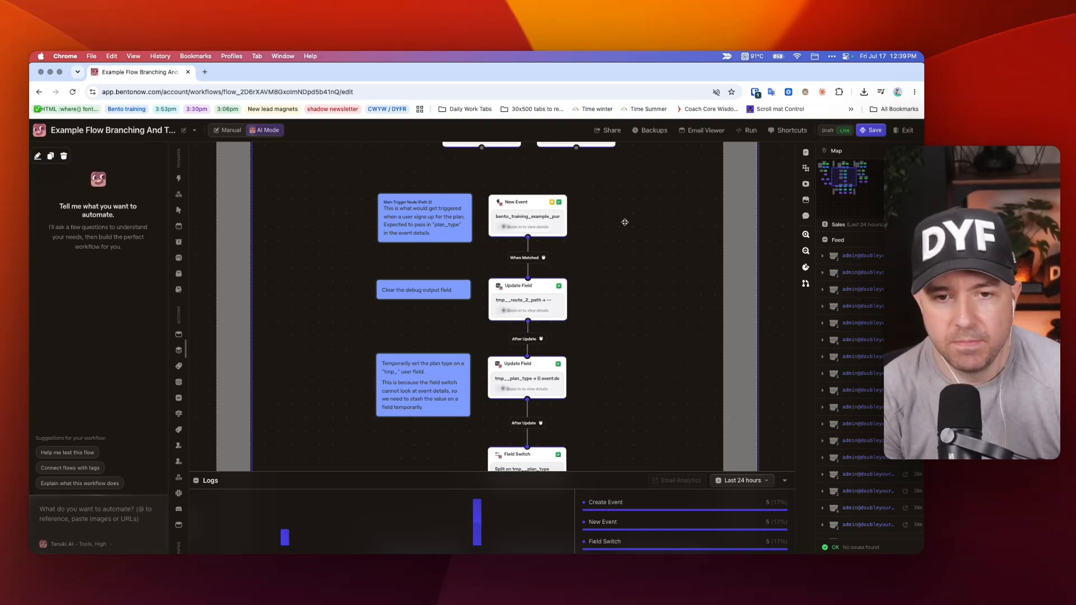
{"action": "scroll", "coordinate": [598, 336], "scroll_direction": "left", "scroll_amount": 9}
{"action": "scroll", "coordinate": [589, 346], "scroll_direction": "right", "scroll_amount": 10}
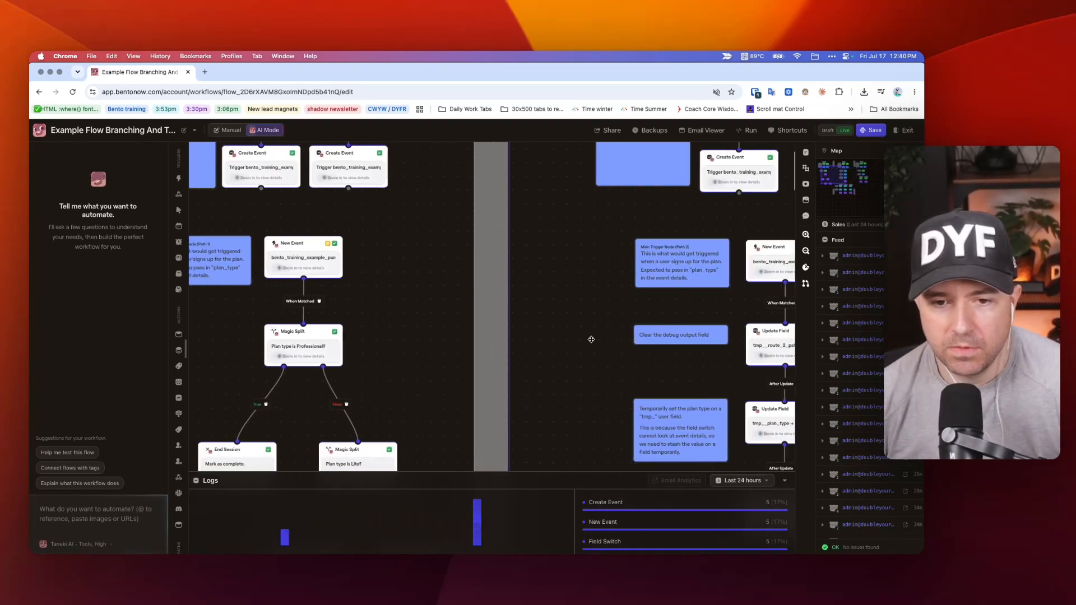
{"action": "scroll", "coordinate": [568, 339], "scroll_direction": "down", "scroll_amount": 3}
{"action": "scroll", "coordinate": [473, 327], "scroll_direction": "down", "scroll_amount": 3}
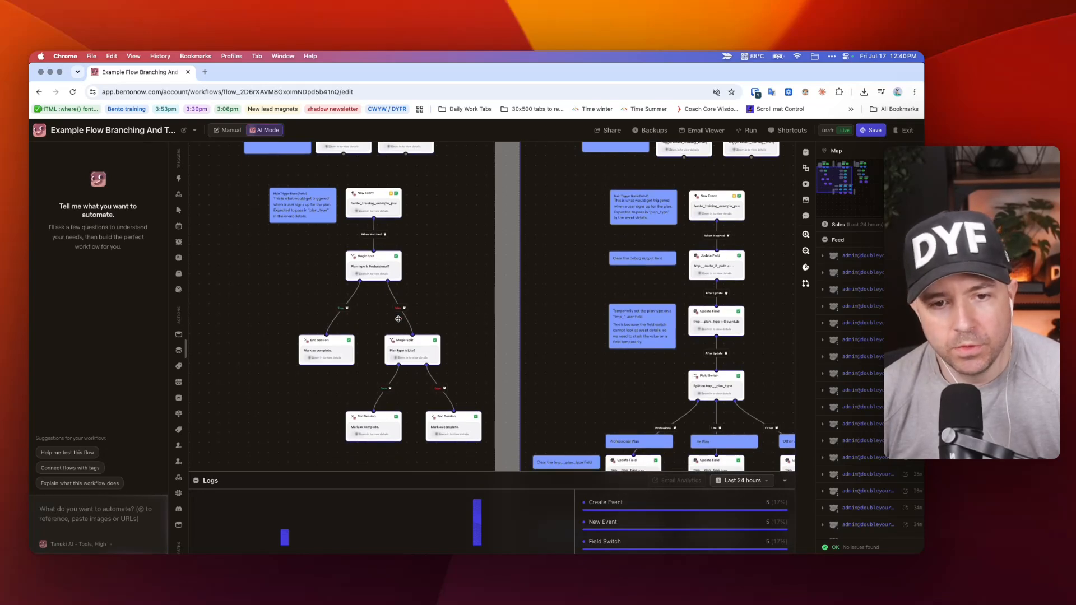
{"action": "left_click_drag", "start_coordinate": [249, 179], "coordinate": [493, 462]}
{"action": "left_click", "coordinate": [458, 307]}
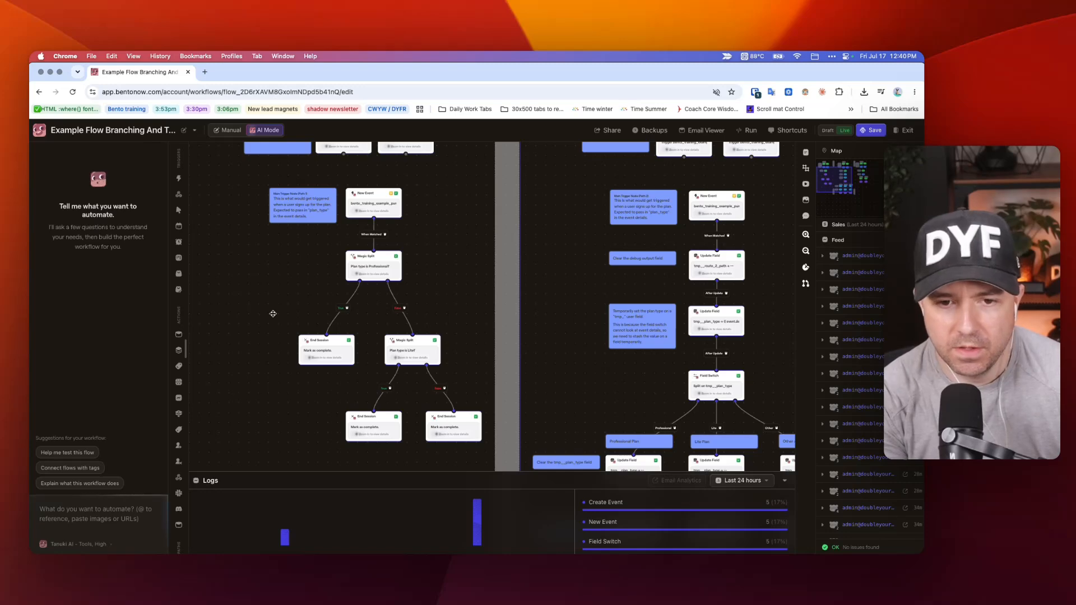
Switch to Obsidian and review the lesson's prompt for a magic split on event.details.plan_type being "Professional".
{"action": "key", "text": "super+Tab"}
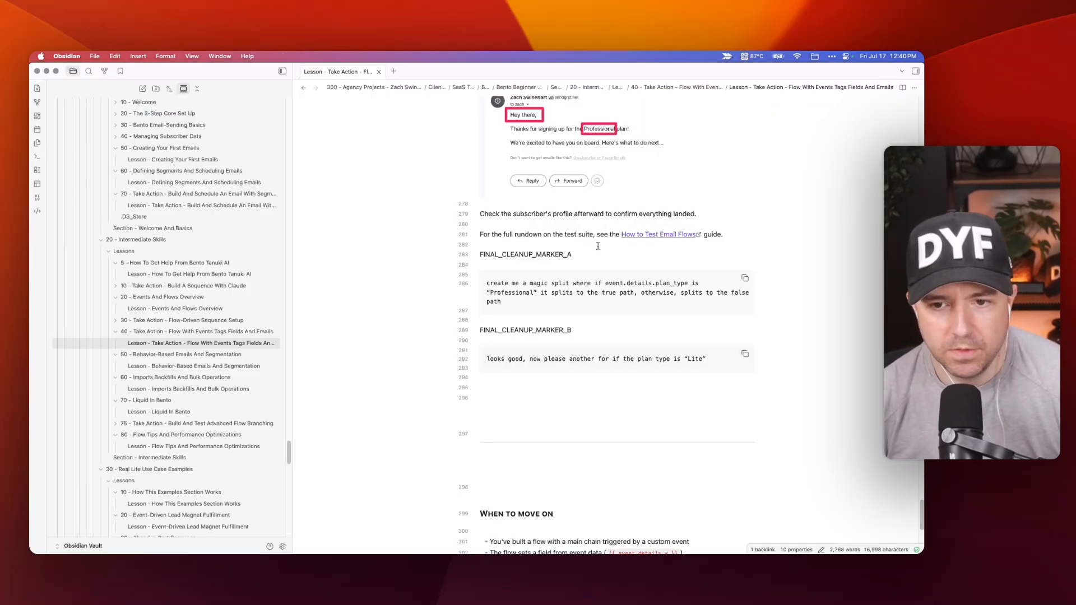
{"action": "left_click_drag", "start_coordinate": [487, 284], "coordinate": [505, 301]}
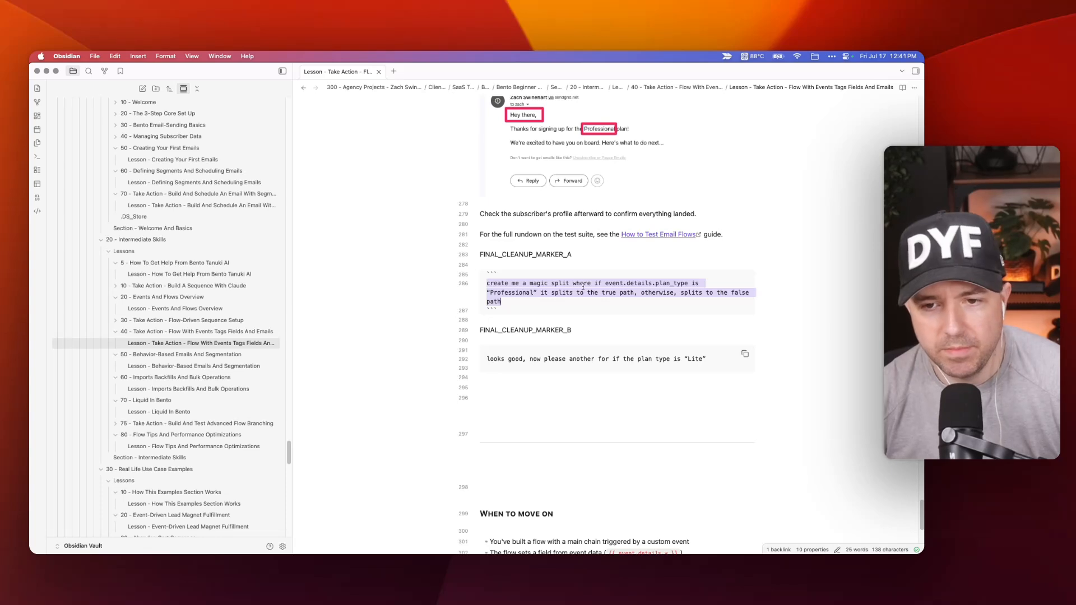
{"action": "left_click", "coordinate": [604, 276]}
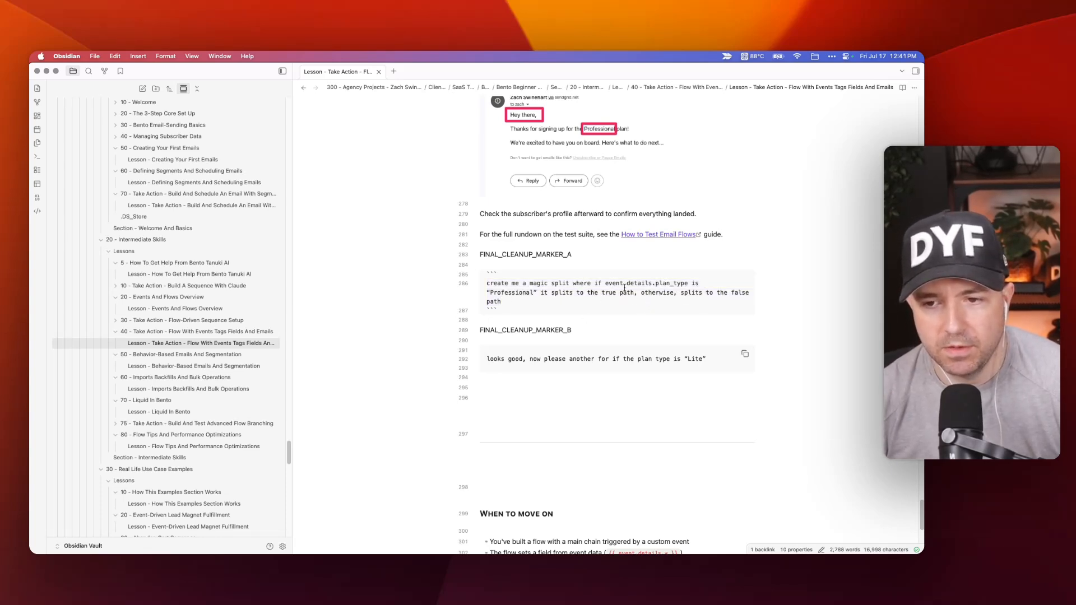
Switch back to Bento in Chrome and inspect the Liquid template of Pathway 1's "Plan type is Professional?" Magic Split.
{"action": "key", "text": "super+Tab"}
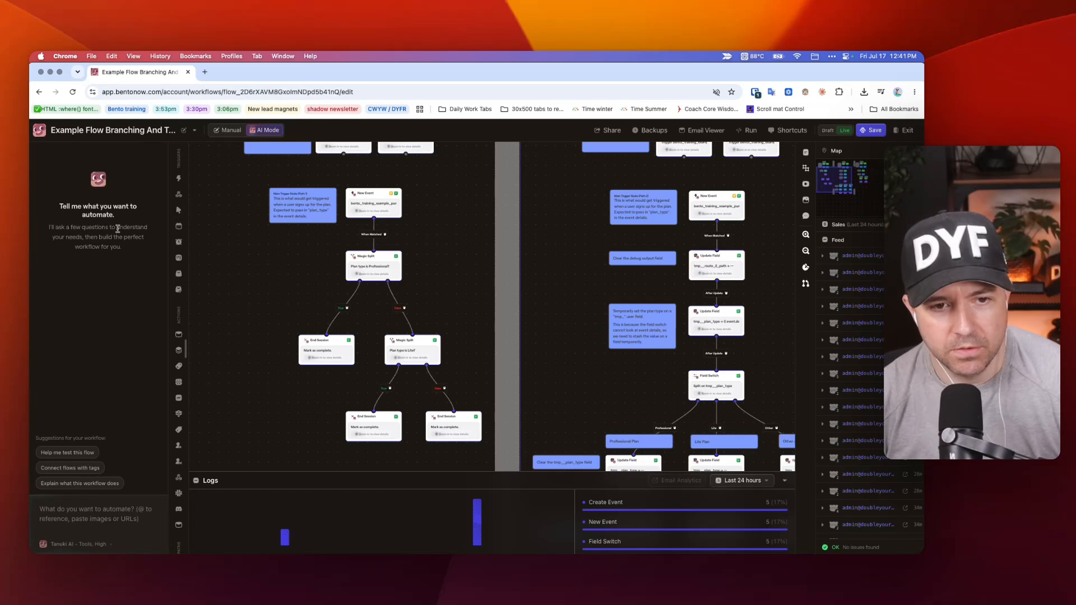
{"action": "left_click", "coordinate": [374, 263]}
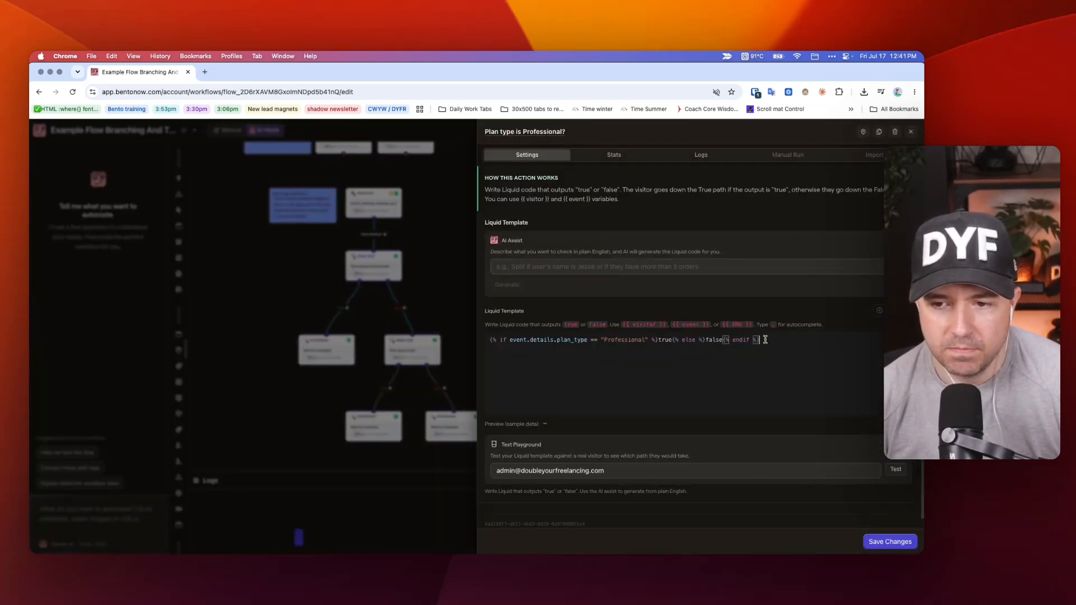
{"action": "left_click_drag", "start_coordinate": [768, 340], "coordinate": [486, 339]}
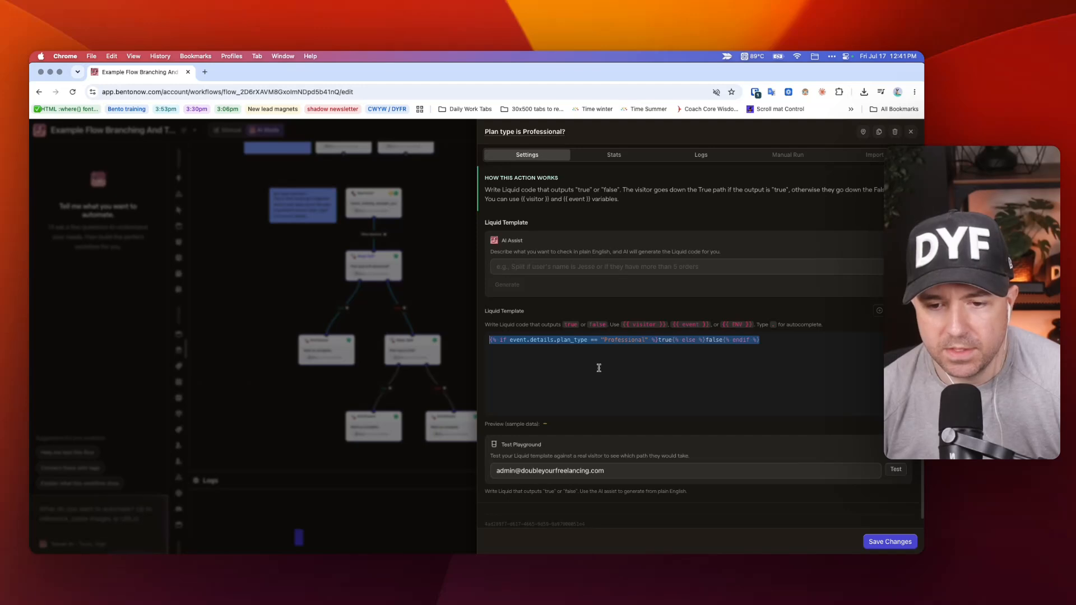
{"action": "left_click", "coordinate": [455, 309]}
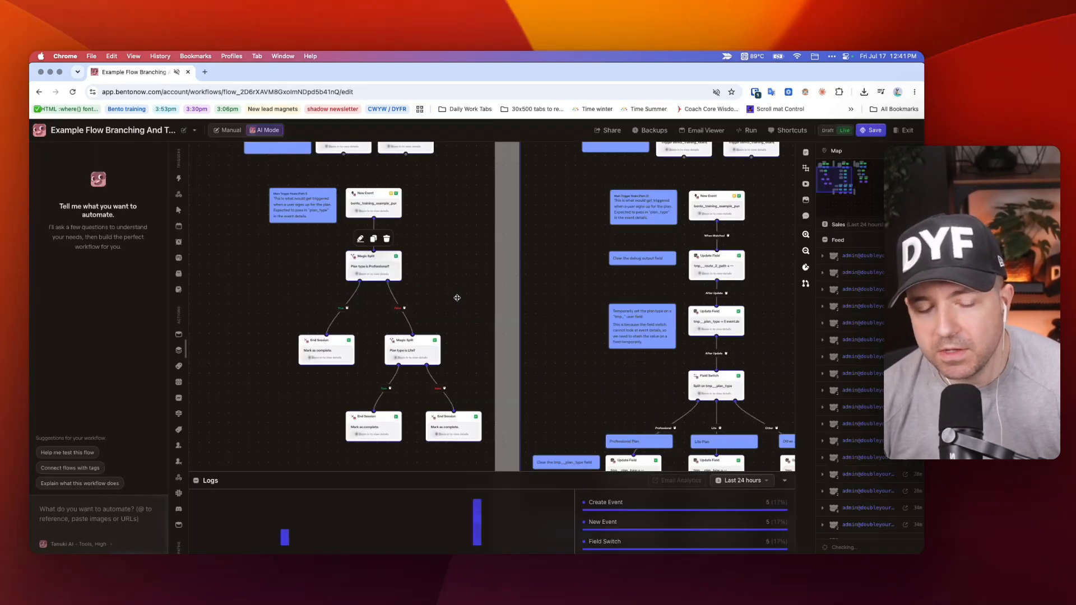
Look over Pathway 1's chain from its main trigger through both Magic Splits to the End Session nodes.
{"action": "scroll", "coordinate": [457, 297], "scroll_direction": "down", "scroll_amount": 1}
{"action": "scroll", "coordinate": [457, 298], "scroll_direction": "up", "scroll_amount": 1}
{"action": "scroll", "coordinate": [458, 300], "scroll_direction": "left", "scroll_amount": 1}
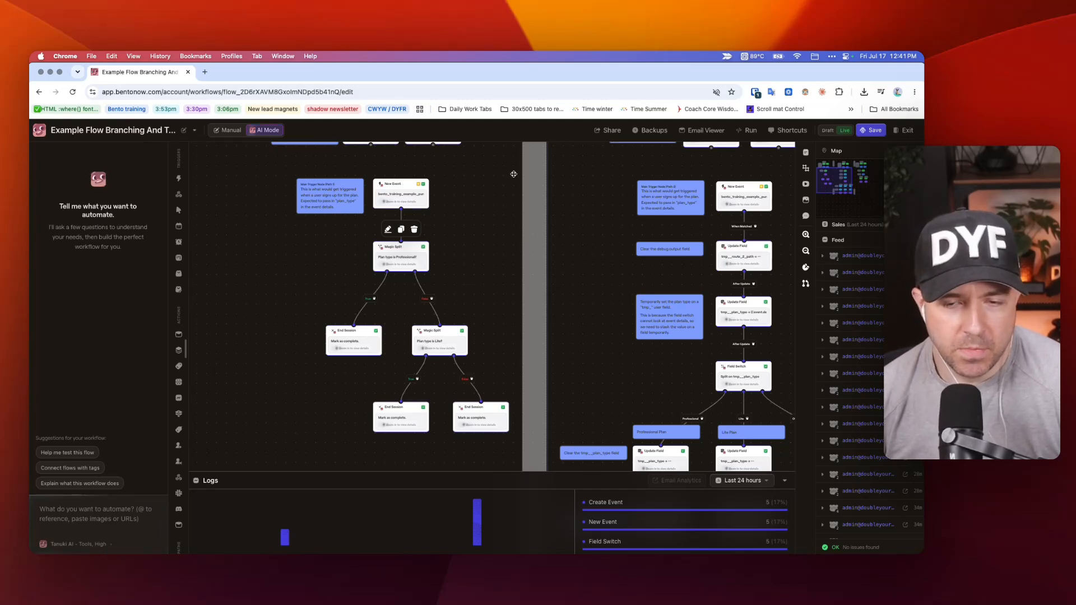
{"action": "left_click_drag", "start_coordinate": [514, 174], "coordinate": [277, 446]}
{"action": "left_click", "coordinate": [298, 398]}
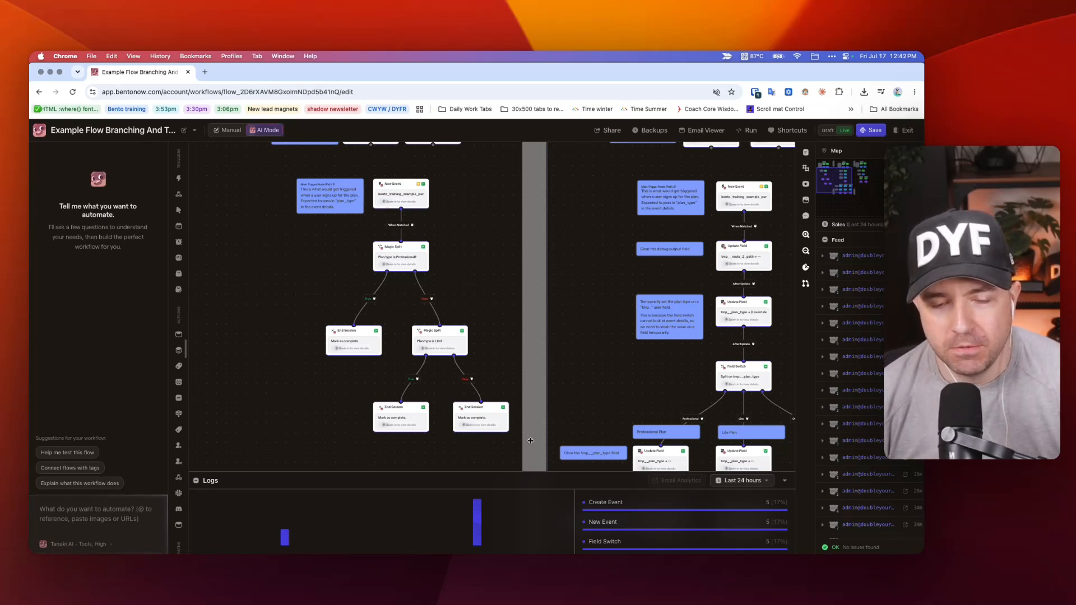
Compare the main chains of Pathways 1 and 2 with Pathway 3's Create Event and its Professional and Lite plan triggers.
{"action": "scroll", "coordinate": [451, 299], "scroll_direction": "right", "scroll_amount": 5}
{"action": "scroll", "coordinate": [450, 298], "scroll_direction": "up", "scroll_amount": 4}
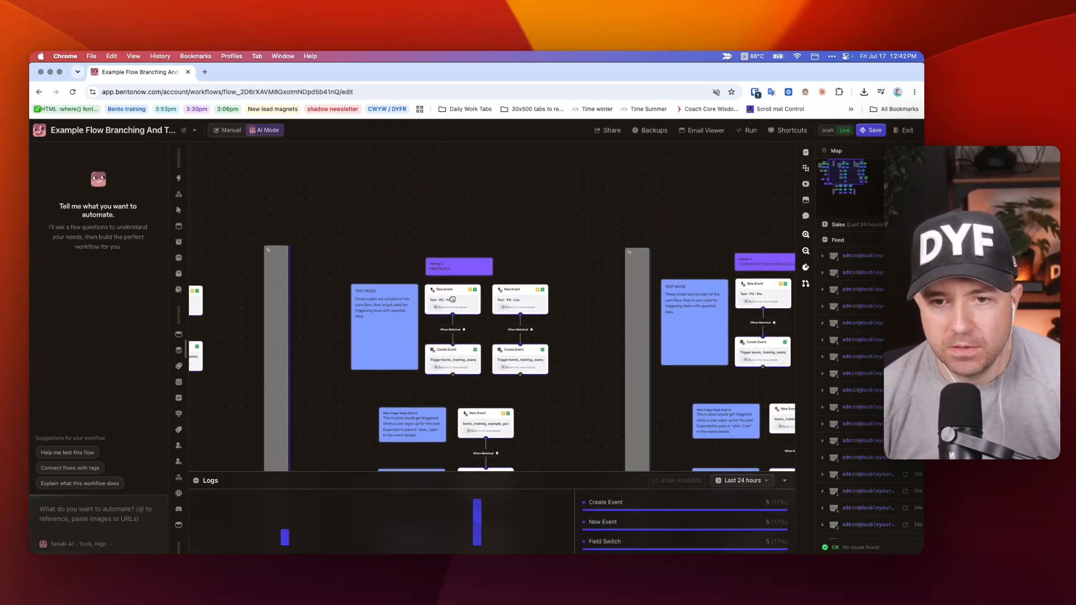
{"action": "scroll", "coordinate": [679, 292], "scroll_direction": "down", "scroll_amount": 2}
{"action": "scroll", "coordinate": [679, 292], "scroll_direction": "down", "scroll_amount": 3}
{"action": "scroll", "coordinate": [678, 292], "scroll_direction": "left", "scroll_amount": 1}
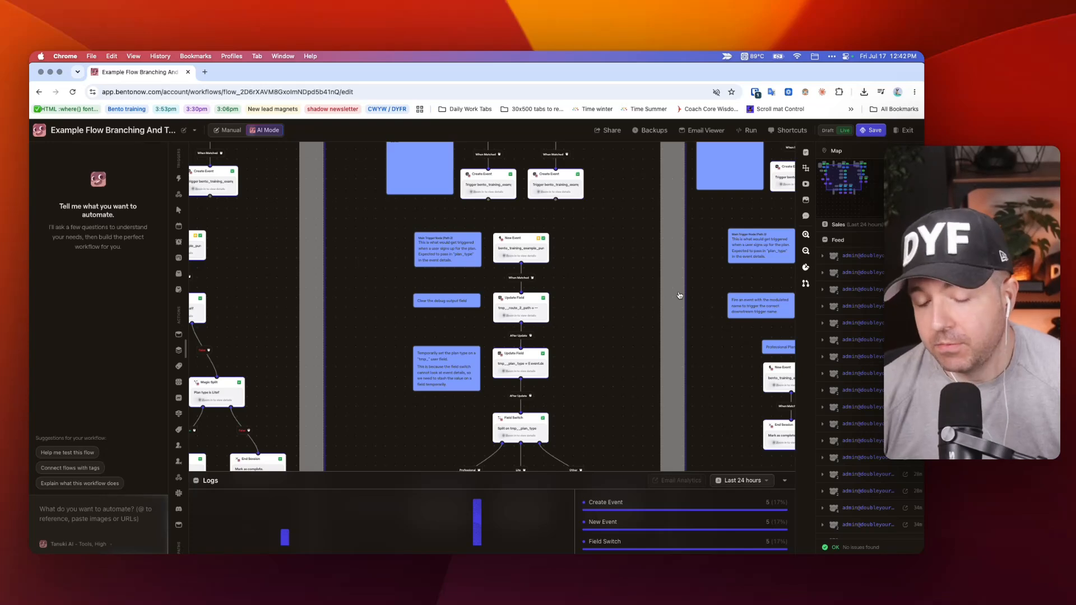
{"action": "scroll", "coordinate": [648, 301], "scroll_direction": "right", "scroll_amount": 8}
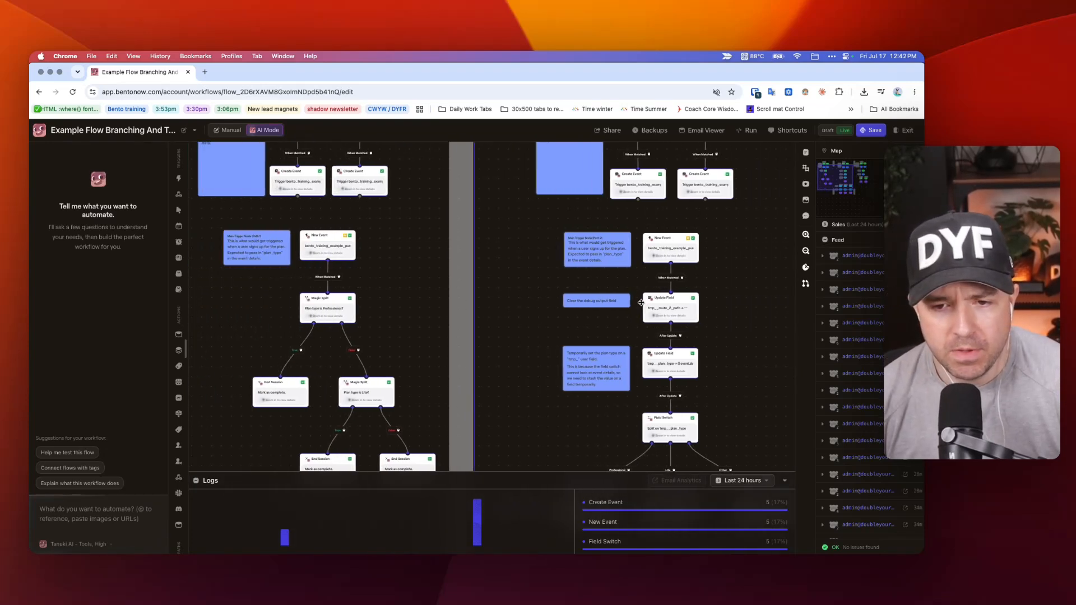
{"action": "scroll", "coordinate": [648, 301], "scroll_direction": "down", "scroll_amount": 7}
{"action": "scroll", "coordinate": [695, 301], "scroll_direction": "right", "scroll_amount": 6}
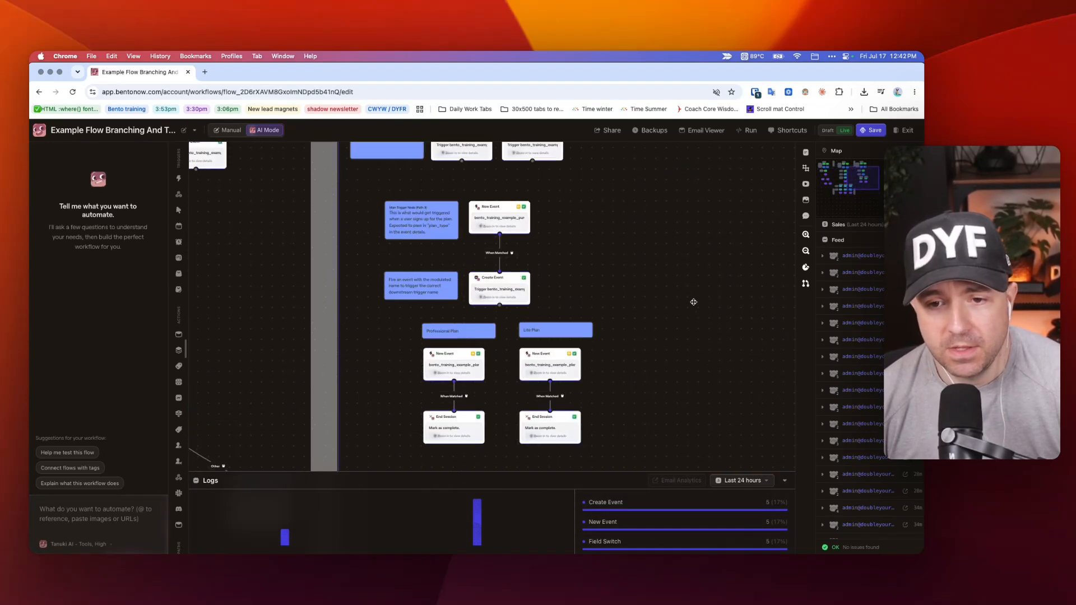
{"action": "scroll", "coordinate": [695, 302], "scroll_direction": "up", "scroll_amount": 3}
{"action": "scroll", "coordinate": [678, 257], "scroll_direction": "down", "scroll_amount": 7}
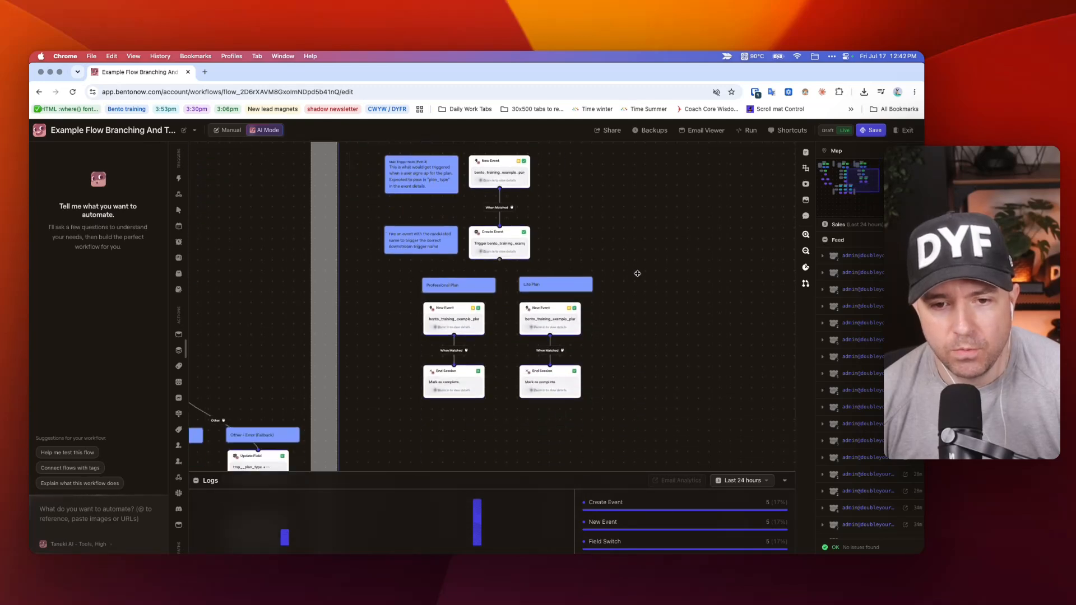
{"action": "scroll", "coordinate": [645, 280], "scroll_direction": "right", "scroll_amount": 7}
Inspect the field and path values configured in Pathway 2's Field Switch on tmp__plan_type.
{"action": "scroll", "coordinate": [571, 323], "scroll_direction": "left", "scroll_amount": 9}
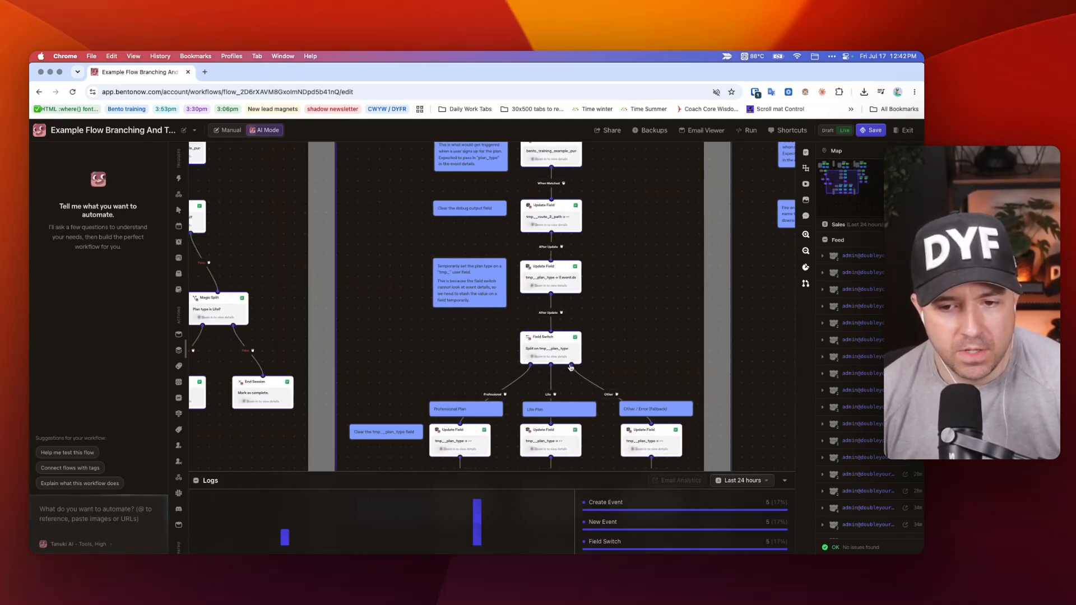
{"action": "scroll", "coordinate": [545, 380], "scroll_direction": "up", "scroll_amount": 5}
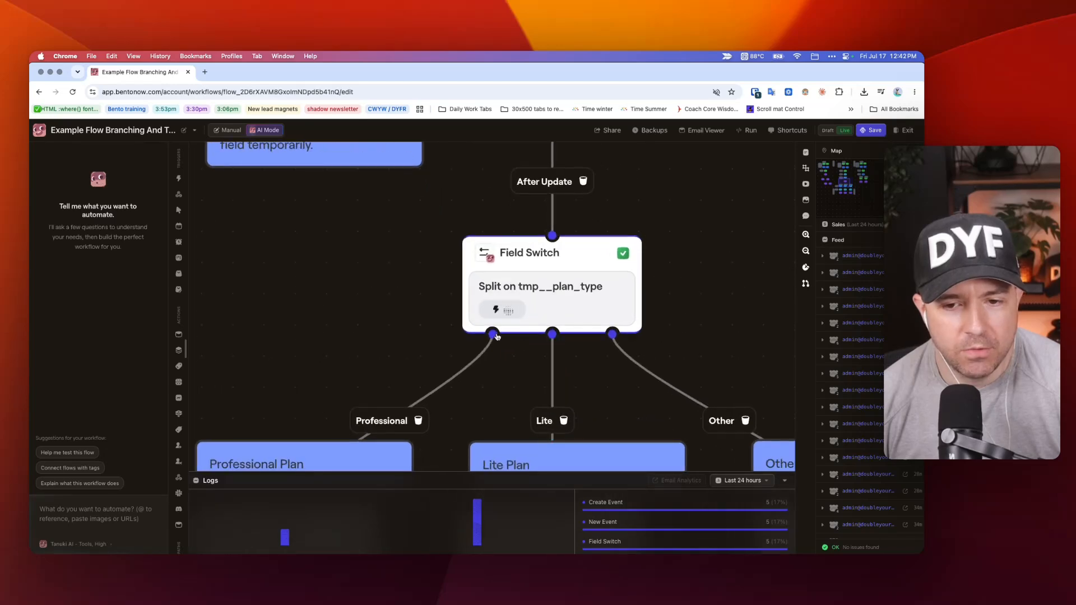
{"action": "scroll", "coordinate": [569, 338], "scroll_direction": "down", "scroll_amount": 5}
{"action": "left_click", "coordinate": [567, 325]}
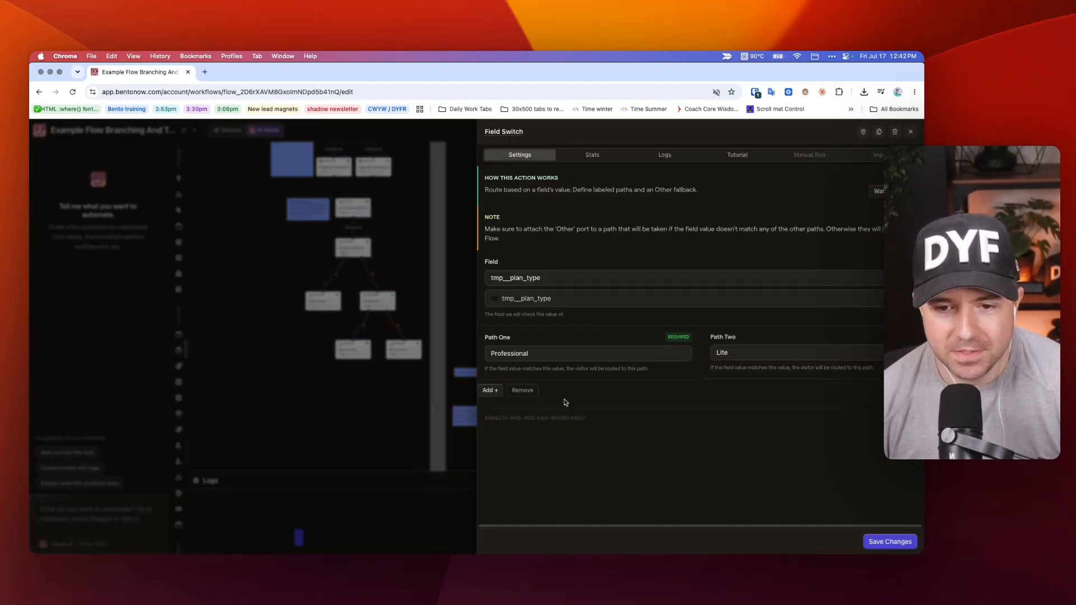
{"action": "left_click", "coordinate": [297, 244]}
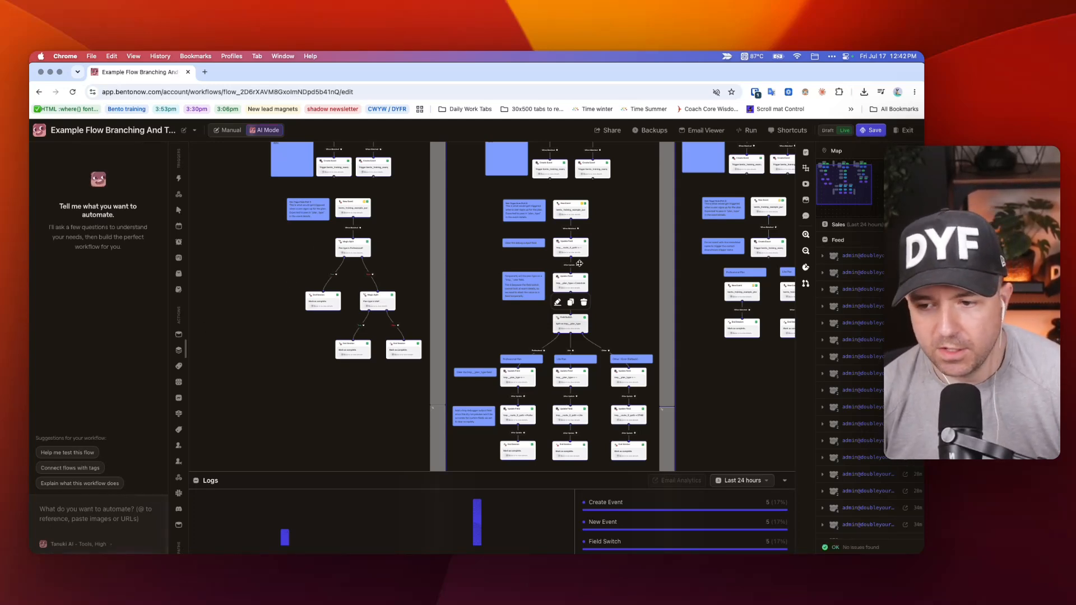
Review Pathway 1's test-mode note and test triggers together with its main trigger node.
{"action": "scroll", "coordinate": [579, 263], "scroll_direction": "up", "scroll_amount": 2}
{"action": "scroll", "coordinate": [578, 264], "scroll_direction": "left", "scroll_amount": 3}
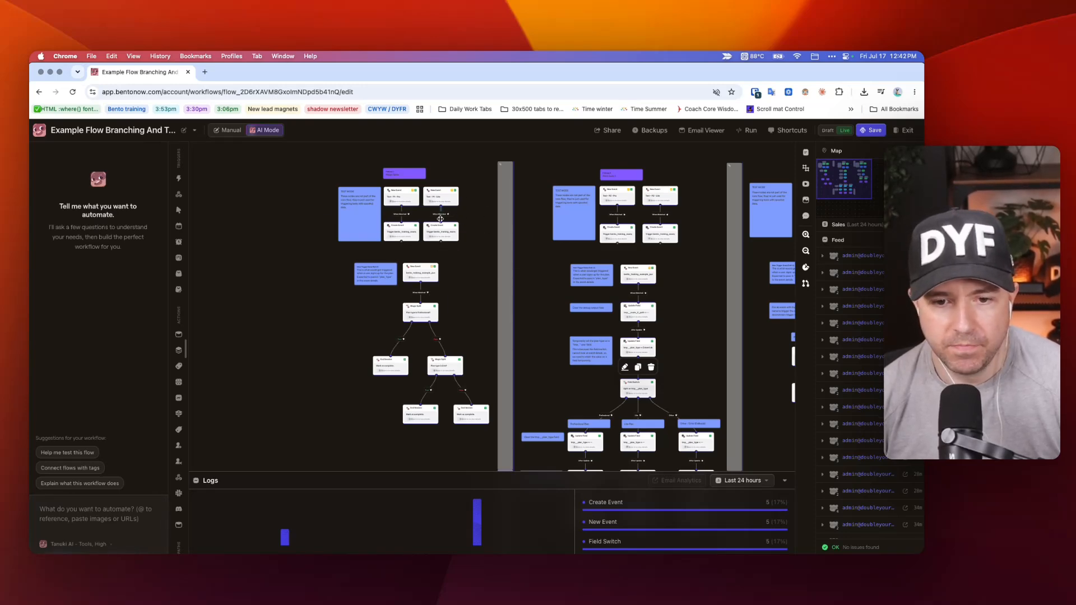
{"action": "scroll", "coordinate": [441, 219], "scroll_direction": "up", "scroll_amount": 5}
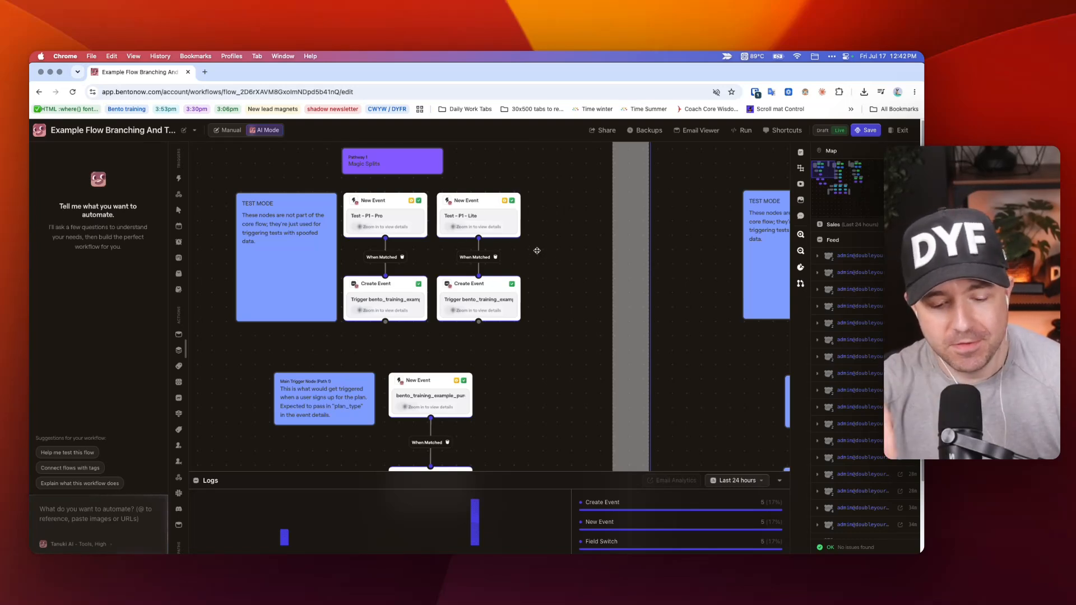
{"action": "scroll", "coordinate": [534, 287], "scroll_direction": "down", "scroll_amount": 3}
{"action": "scroll", "coordinate": [535, 287], "scroll_direction": "up", "scroll_amount": 3}
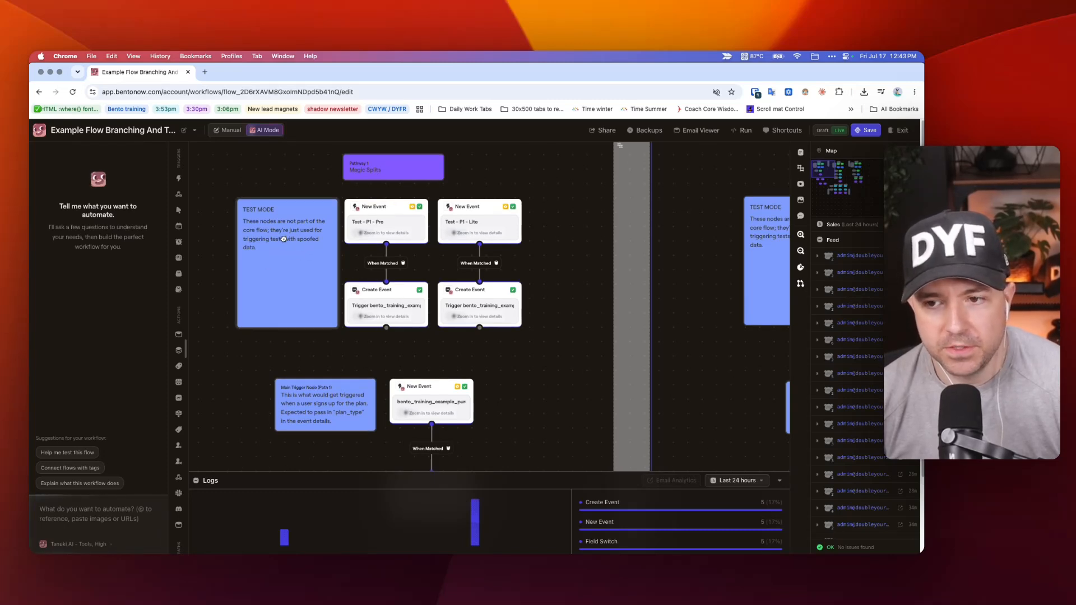
{"action": "scroll", "coordinate": [283, 238], "scroll_direction": "down", "scroll_amount": 2}
{"action": "scroll", "coordinate": [266, 265], "scroll_direction": "down", "scroll_amount": 3}
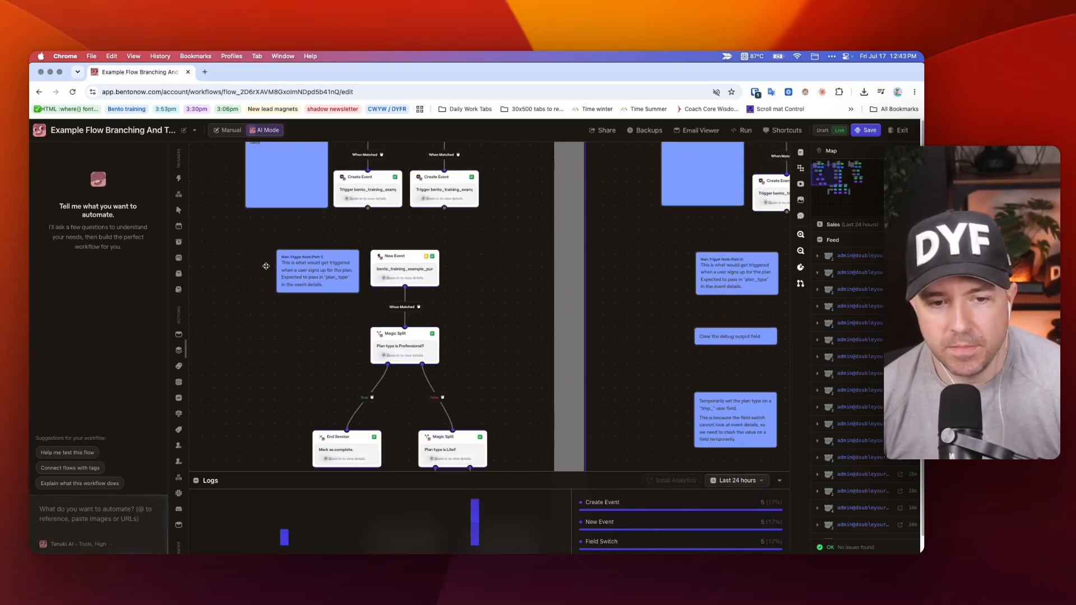
Examine Pathway 2's Professional, Lite and Other branches alongside Pathway 1's Magic Split chain.
{"action": "scroll", "coordinate": [317, 268], "scroll_direction": "right", "scroll_amount": 3}
{"action": "scroll", "coordinate": [426, 274], "scroll_direction": "down", "scroll_amount": 5}
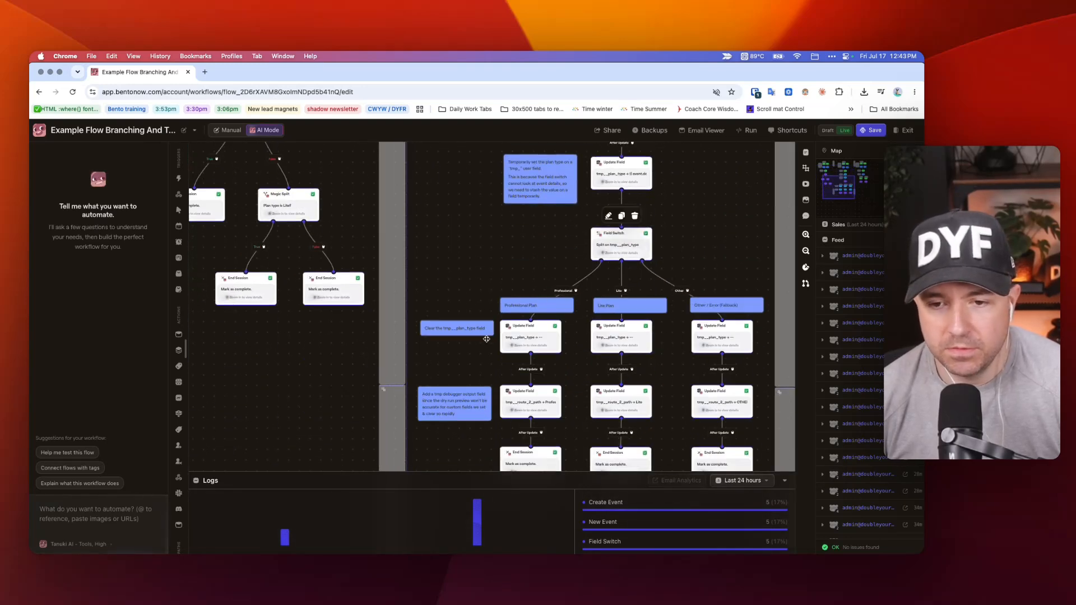
{"action": "scroll", "coordinate": [484, 331], "scroll_direction": "down", "scroll_amount": 3}
{"action": "scroll", "coordinate": [482, 329], "scroll_direction": "up", "scroll_amount": 5}
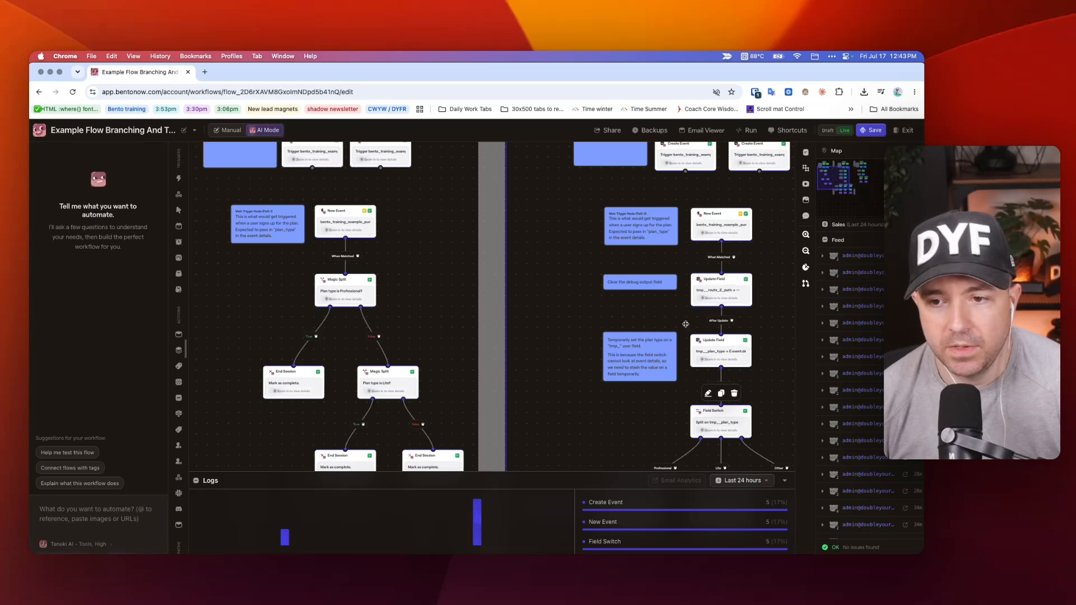
{"action": "scroll", "coordinate": [315, 230], "scroll_direction": "down", "scroll_amount": 4}
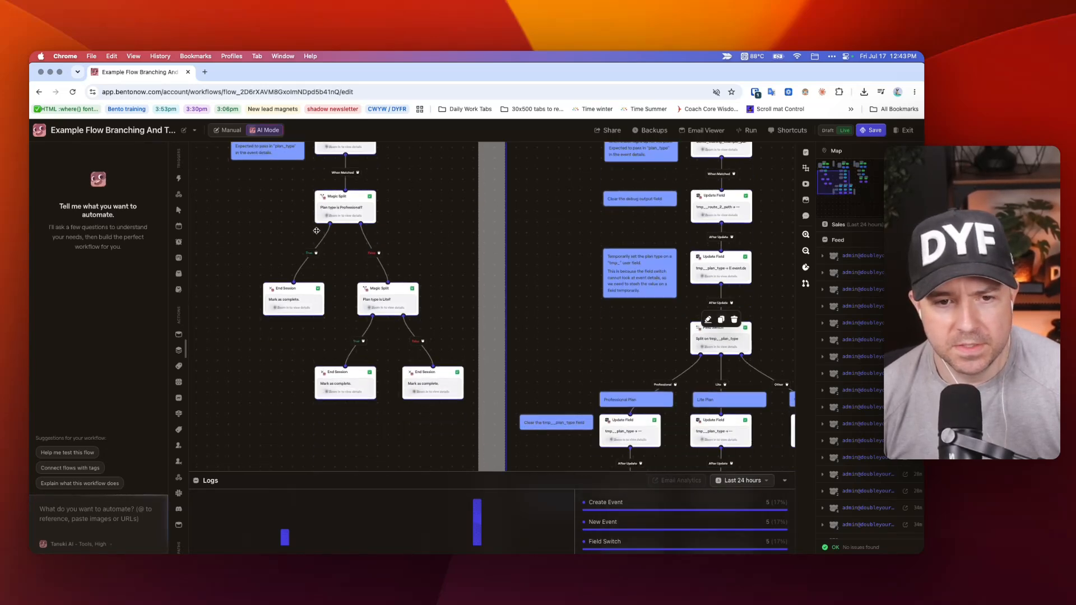
{"action": "scroll", "coordinate": [327, 233], "scroll_direction": "up", "scroll_amount": 2}
{"action": "scroll", "coordinate": [328, 235], "scroll_direction": "up", "scroll_amount": 4}
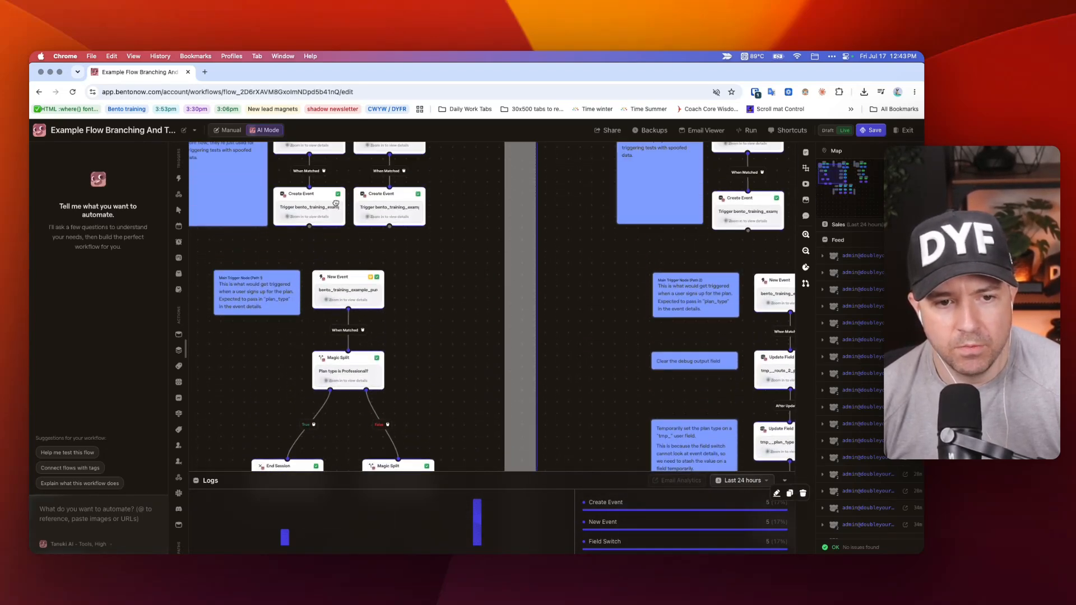
Read Pathway 2's notes on clearing the debug output field, stashing the plan type and clearing tmp__plan_type.
{"action": "scroll", "coordinate": [370, 250], "scroll_direction": "right", "scroll_amount": 10}
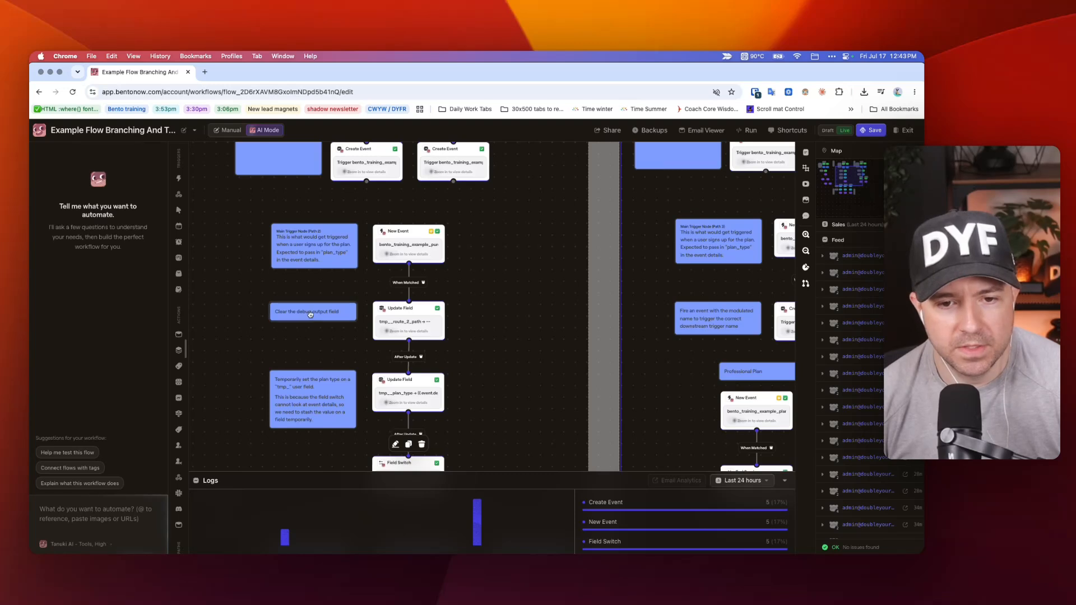
{"action": "scroll", "coordinate": [430, 257], "scroll_direction": "up", "scroll_amount": 5}
{"action": "scroll", "coordinate": [443, 318], "scroll_direction": "down", "scroll_amount": 3}
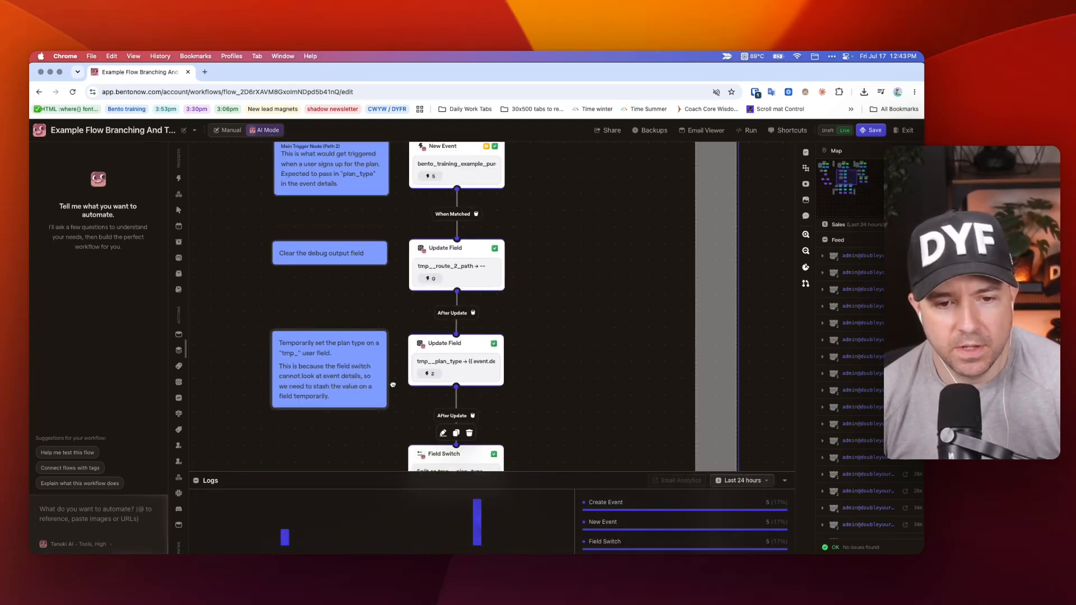
{"action": "scroll", "coordinate": [373, 355], "scroll_direction": "down", "scroll_amount": 10}
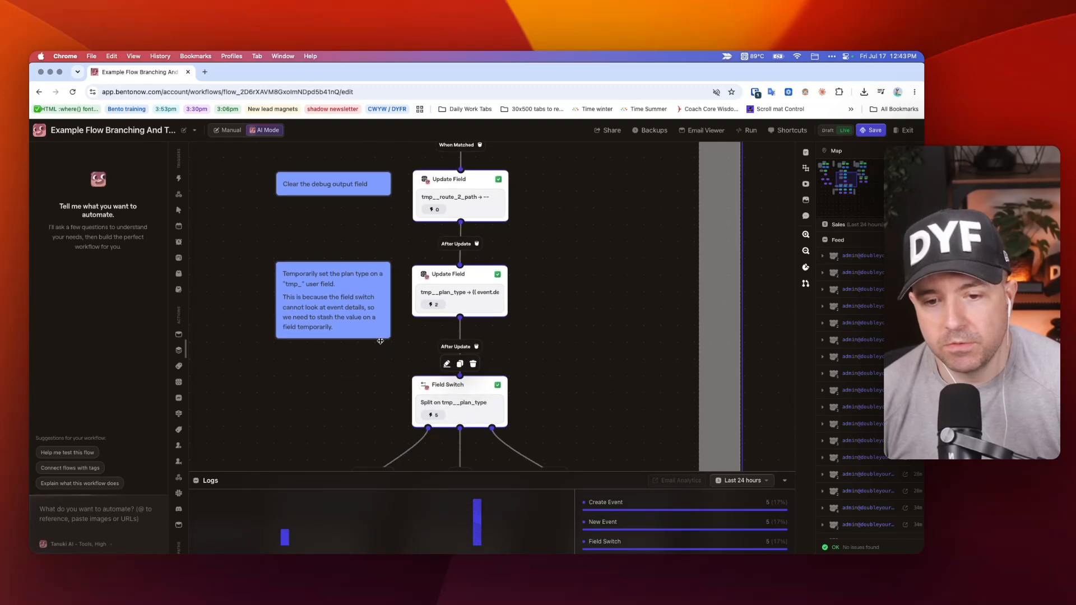
{"action": "scroll", "coordinate": [392, 338], "scroll_direction": "left", "scroll_amount": 15}
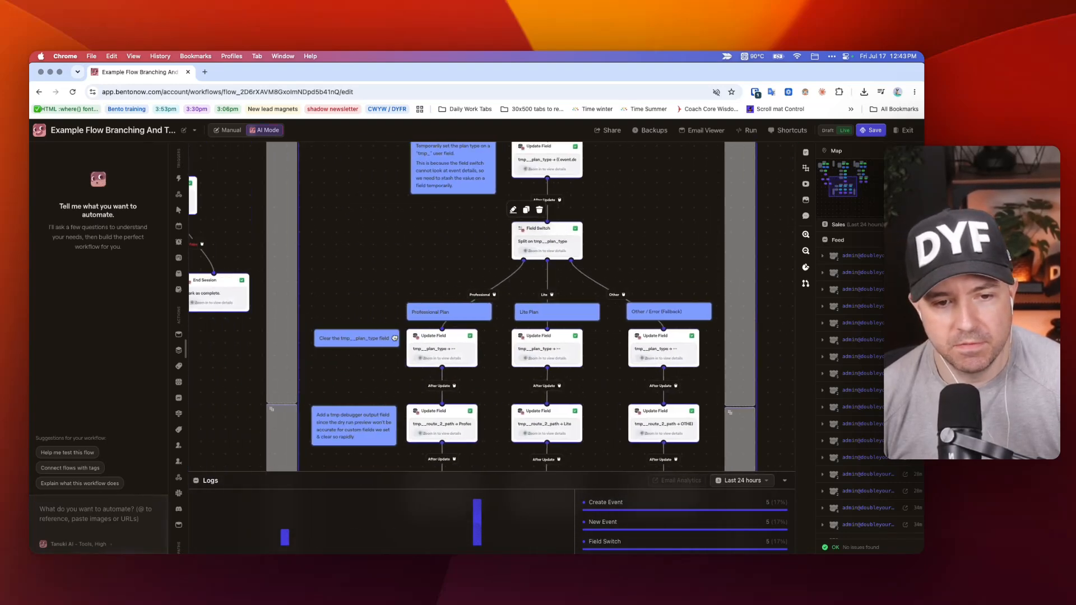
Trace Pathway 1 from its Magic Splits label through the test-mode nodes to the main trigger, ending beside Pathway 2.
{"action": "scroll", "coordinate": [386, 334], "scroll_direction": "left", "scroll_amount": 5}
{"action": "scroll", "coordinate": [386, 334], "scroll_direction": "up", "scroll_amount": 10}
{"action": "scroll", "coordinate": [389, 332], "scroll_direction": "up", "scroll_amount": 5}
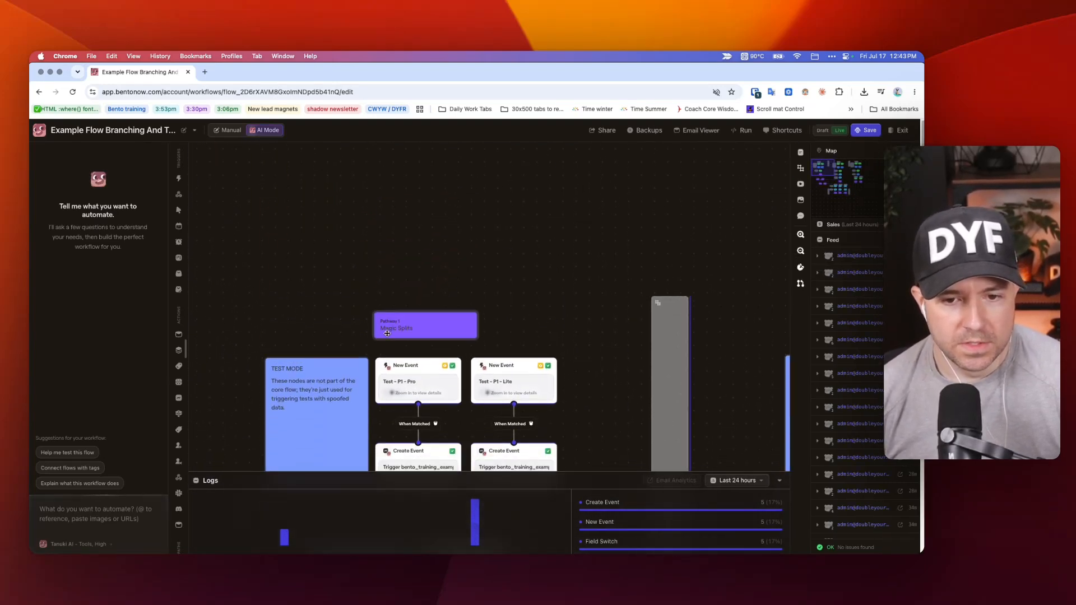
{"action": "scroll", "coordinate": [395, 328], "scroll_direction": "down", "scroll_amount": 5}
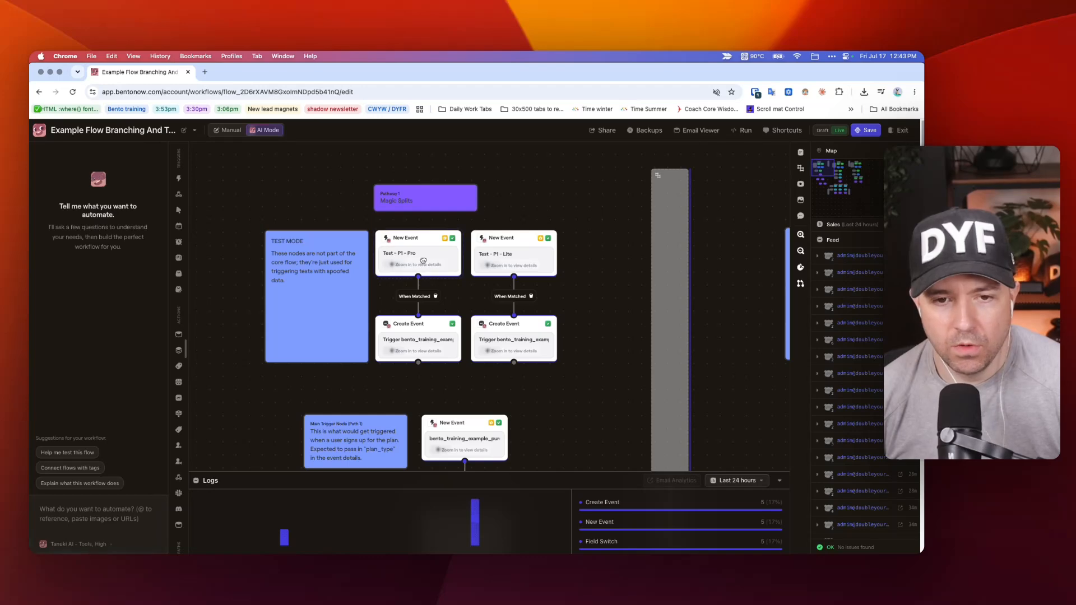
{"action": "scroll", "coordinate": [425, 261], "scroll_direction": "up", "scroll_amount": 3}
{"action": "scroll", "coordinate": [427, 286], "scroll_direction": "down", "scroll_amount": 3}
{"action": "scroll", "coordinate": [426, 285], "scroll_direction": "down", "scroll_amount": 5}
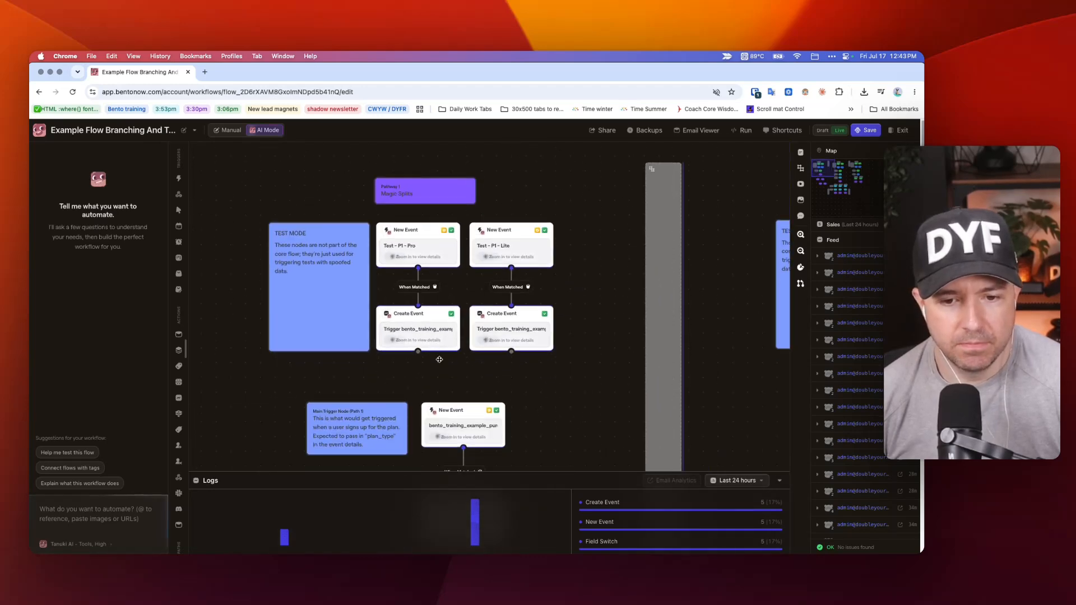
{"action": "scroll", "coordinate": [448, 314], "scroll_direction": "right", "scroll_amount": 2}
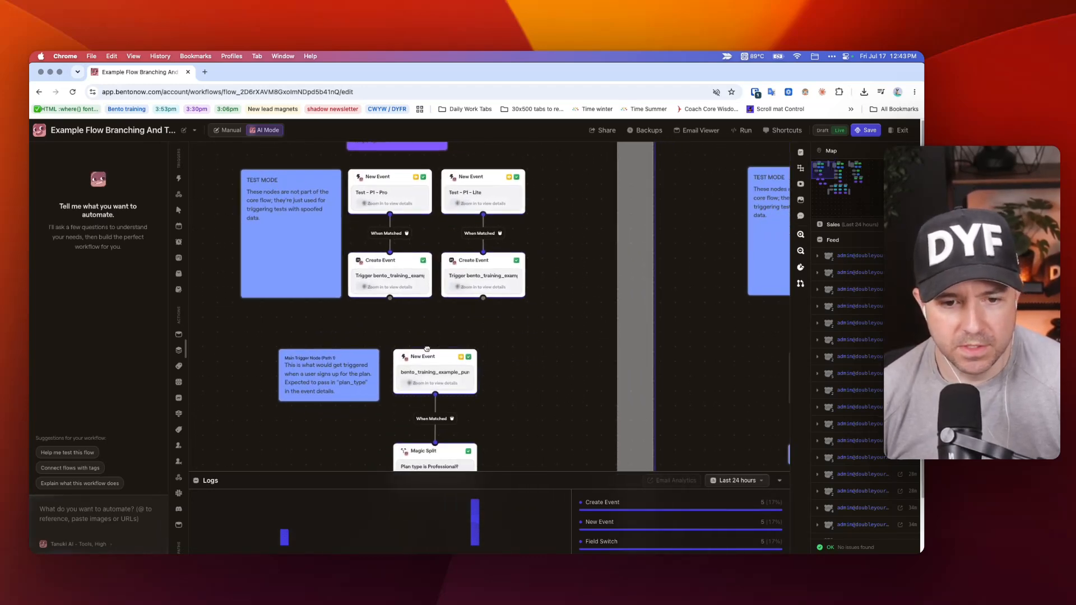
{"action": "scroll", "coordinate": [473, 319], "scroll_direction": "down", "scroll_amount": 5}
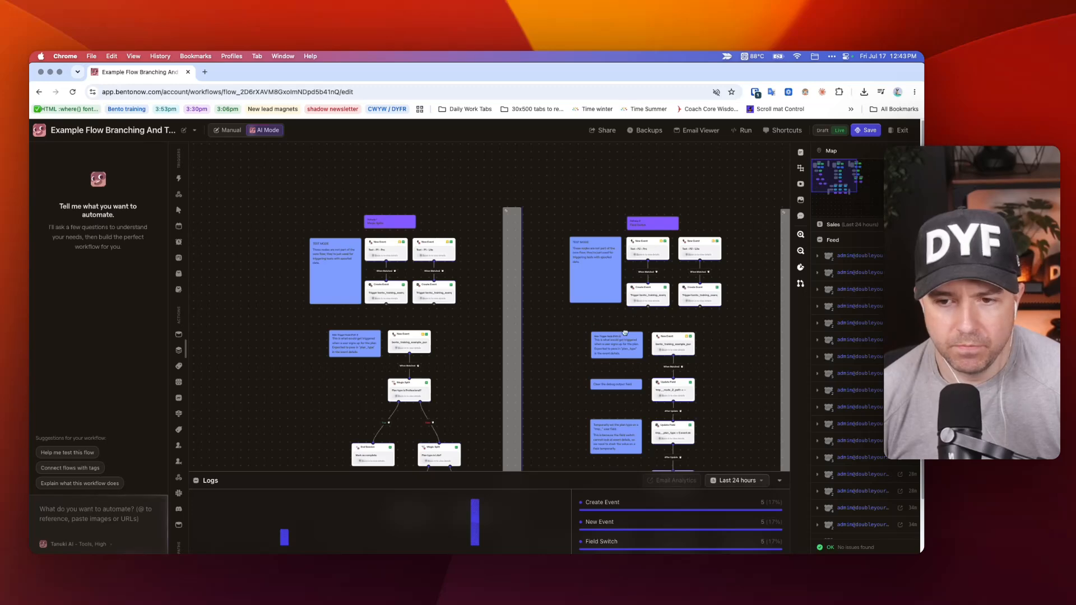
Check the event that starts Pathway 1 in its main trigger node's settings.
{"action": "left_click", "coordinate": [405, 336]}
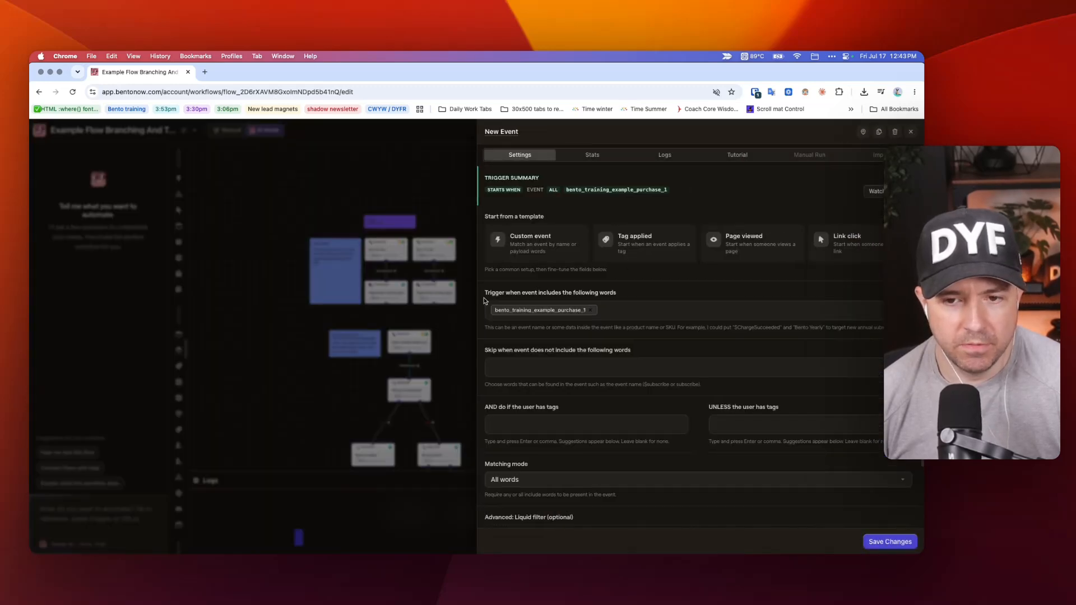
{"action": "left_click", "coordinate": [299, 227]}
{"action": "scroll", "coordinate": [418, 288], "scroll_direction": "right", "scroll_amount": 3}
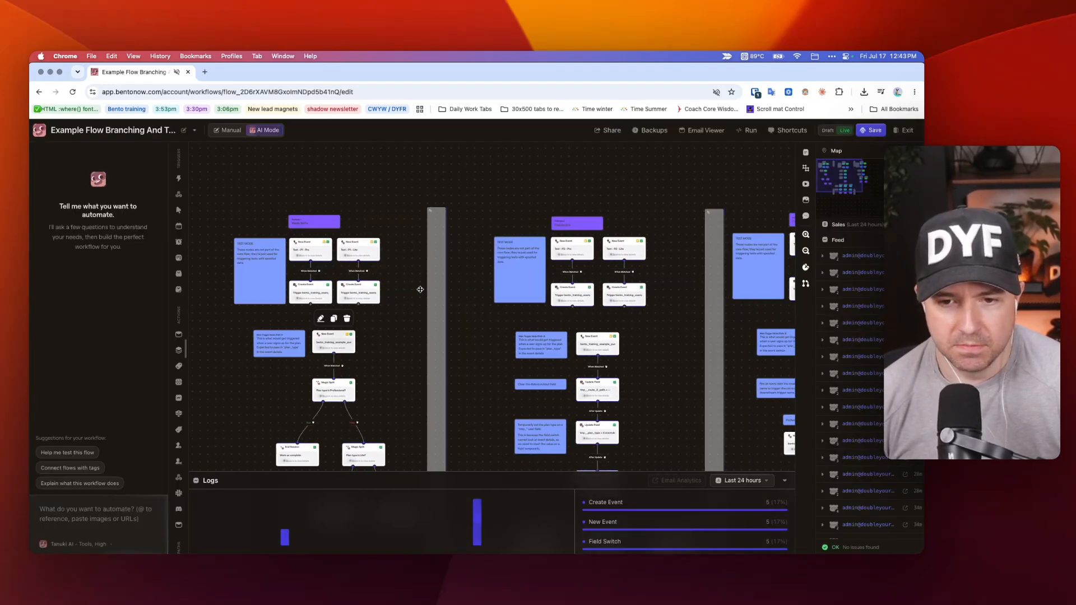
Select the nodes across all three pathways together and clear the selection.
{"action": "scroll", "coordinate": [336, 241], "scroll_direction": "right", "scroll_amount": 3}
{"action": "scroll", "coordinate": [326, 235], "scroll_direction": "down", "scroll_amount": 3}
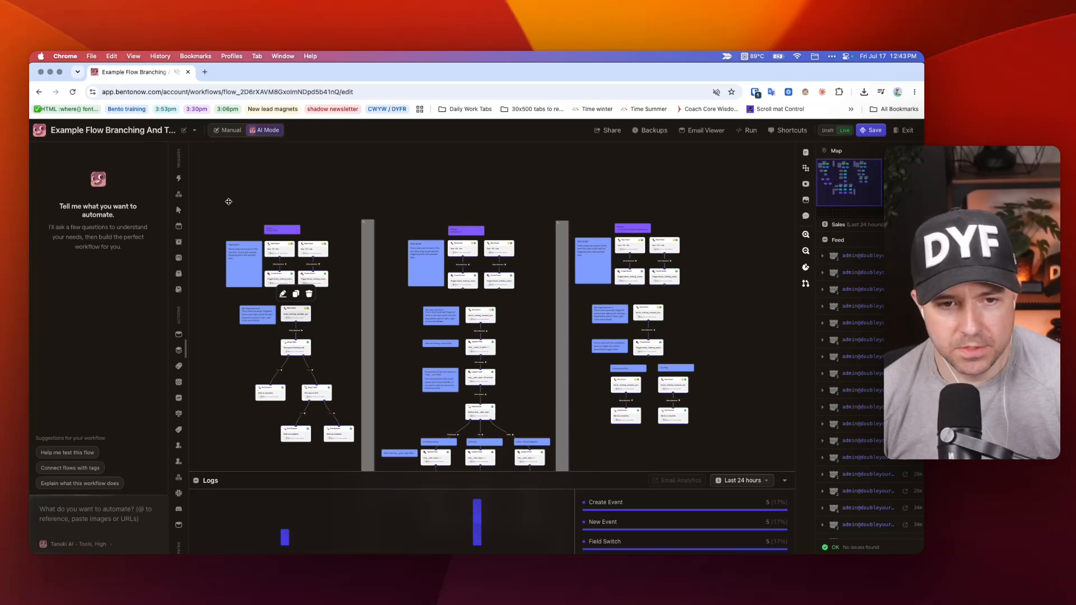
{"action": "left_click_drag", "start_coordinate": [213, 199], "coordinate": [718, 332]}
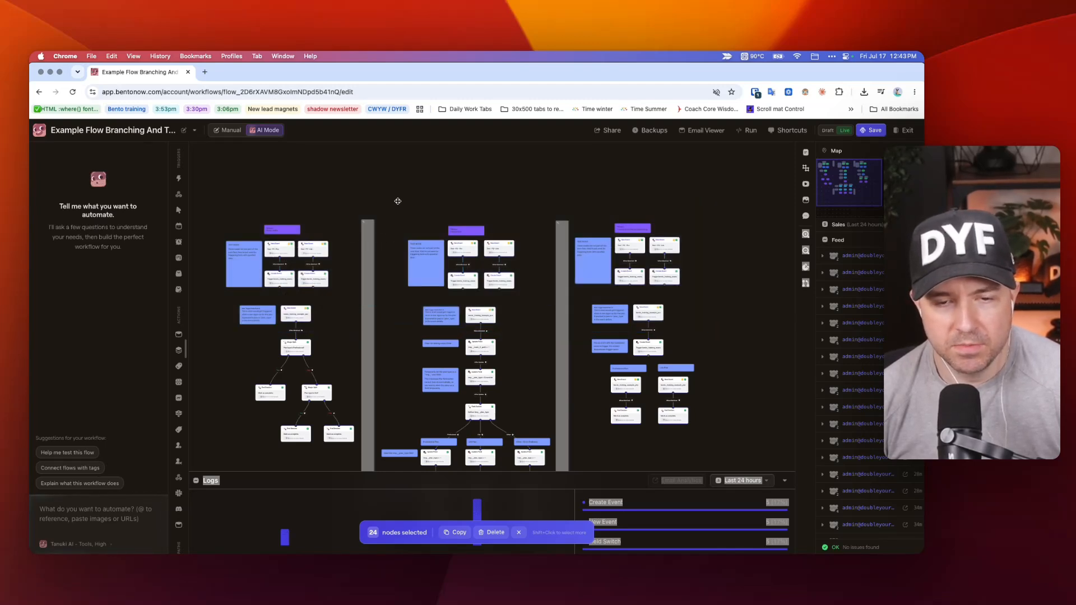
{"action": "left_click", "coordinate": [398, 201]}
Try out a grey annotation block above Pathway 2 by adding it, narrowing it and deleting it.
{"action": "right_click", "coordinate": [397, 203]}
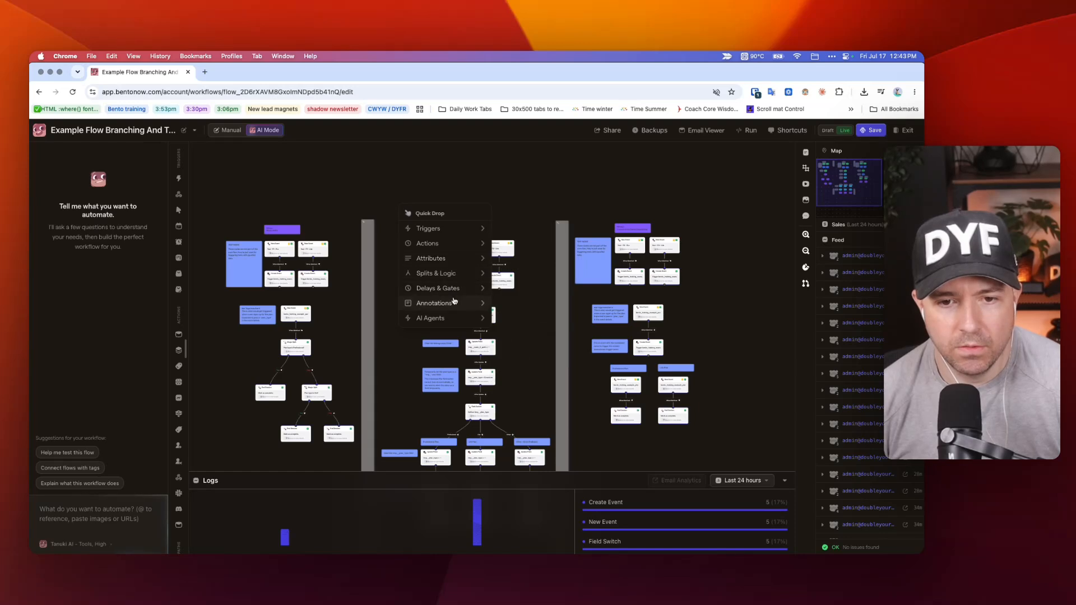
{"action": "mouse_move", "coordinate": [446, 304]}
{"action": "left_click", "coordinate": [529, 318]}
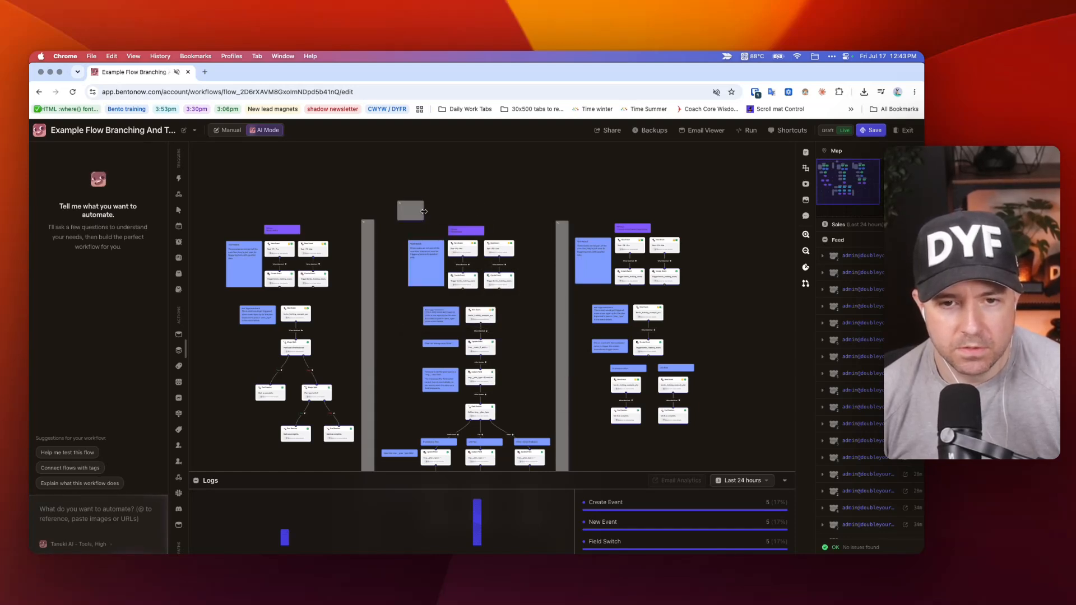
{"action": "left_click_drag", "start_coordinate": [424, 211], "coordinate": [386, 212]}
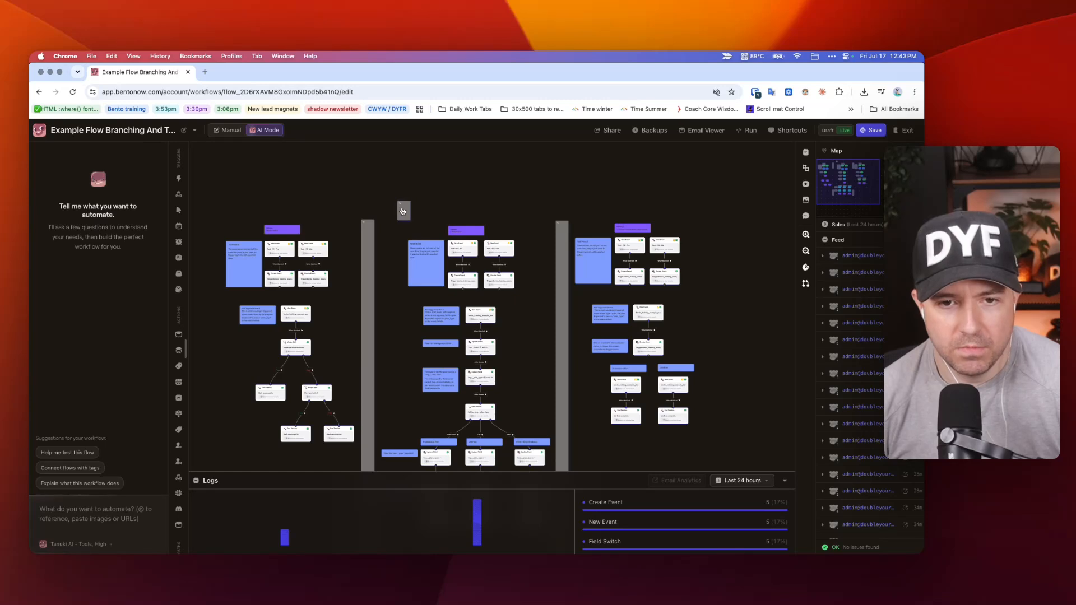
{"action": "right_click", "coordinate": [402, 211]}
{"action": "left_click", "coordinate": [430, 264]}
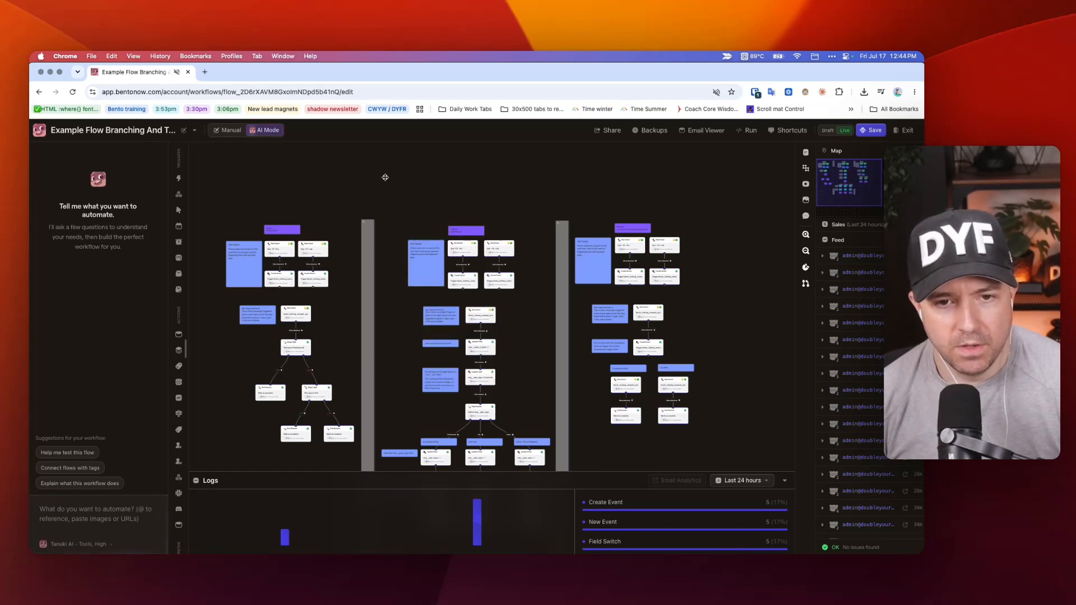
Shift Pathway 2's label, test-mode note and four test nodes together slightly up and away from Pathway 3, then deselect them.
{"action": "left_click_drag", "start_coordinate": [390, 180], "coordinate": [524, 300]}
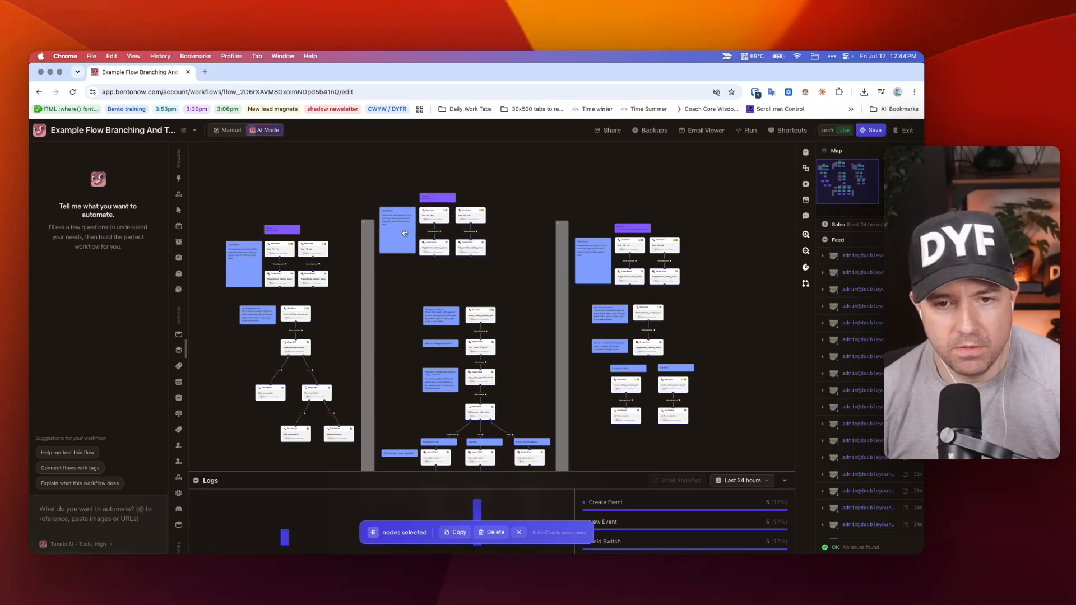
{"action": "left_click_drag", "start_coordinate": [436, 267], "coordinate": [431, 260]}
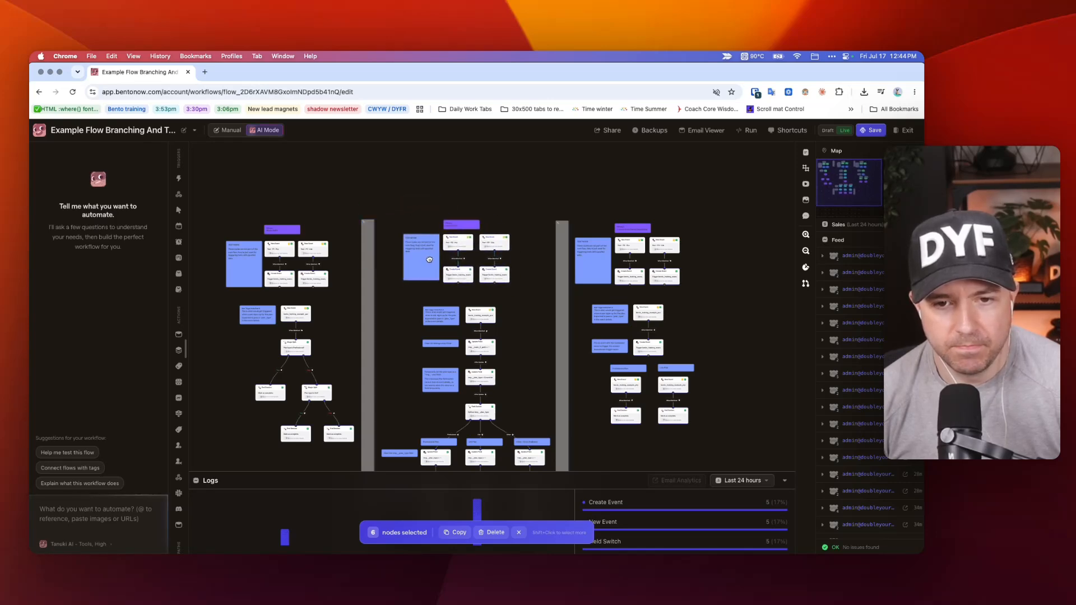
{"action": "left_click", "coordinate": [296, 204]}
{"action": "left_click", "coordinate": [274, 194]}
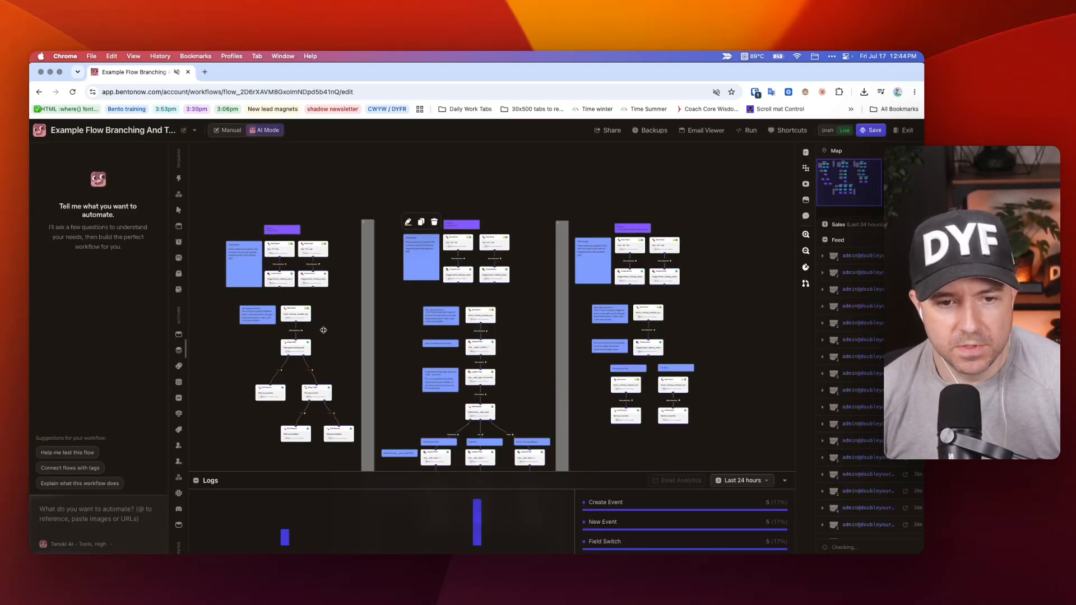
Look up the node categories that can be added beside Pathway 1's main trigger, including Triggers.
{"action": "scroll", "coordinate": [314, 334], "scroll_direction": "up", "scroll_amount": 5}
{"action": "scroll", "coordinate": [381, 307], "scroll_direction": "left", "scroll_amount": 4}
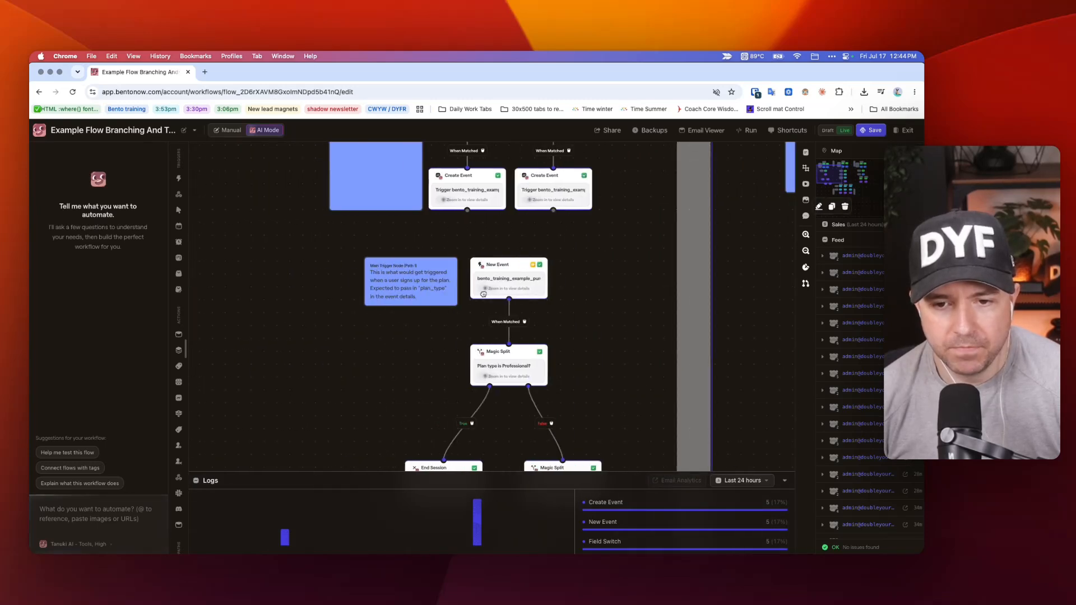
{"action": "right_click", "coordinate": [248, 251]}
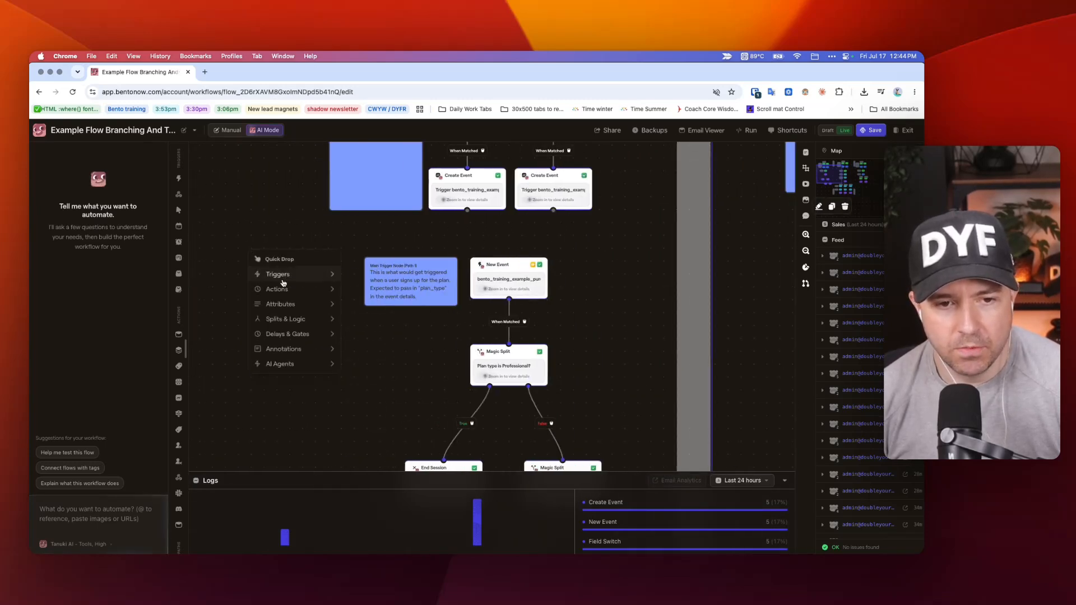
{"action": "mouse_move", "coordinate": [285, 279]}
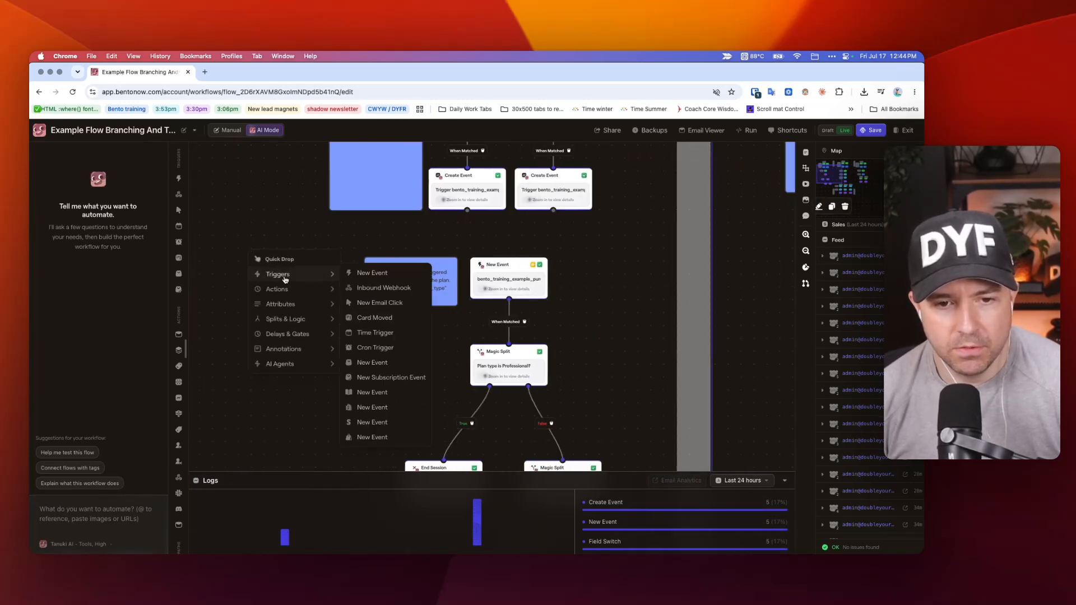
Review Pathway 1's main trigger settings, from the event words and suggested events to the matching mode and Liquid filter.
{"action": "left_click", "coordinate": [498, 270]}
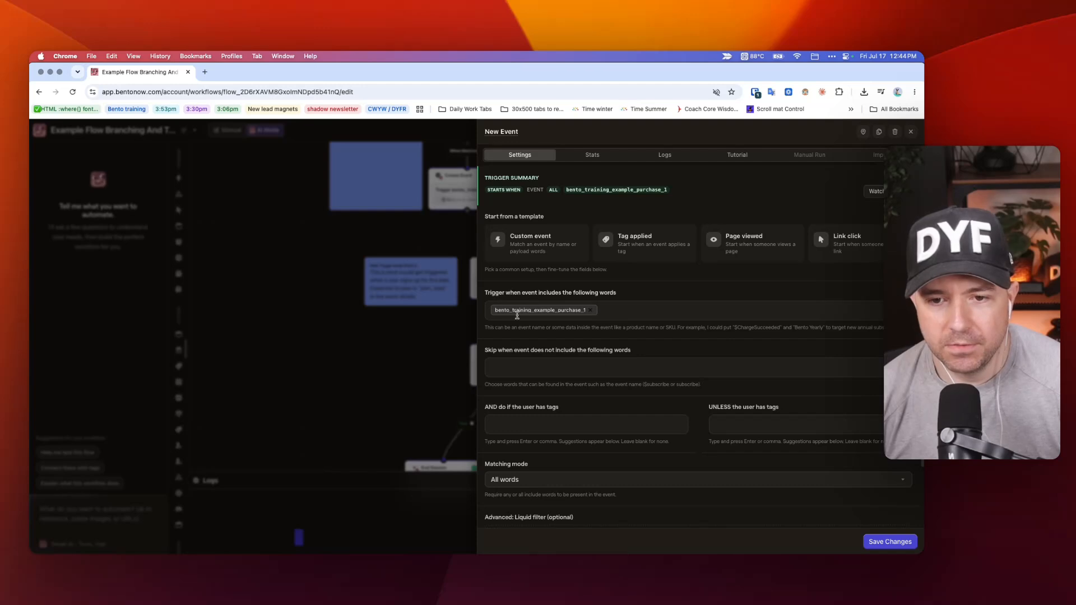
{"action": "left_click", "coordinate": [607, 305]}
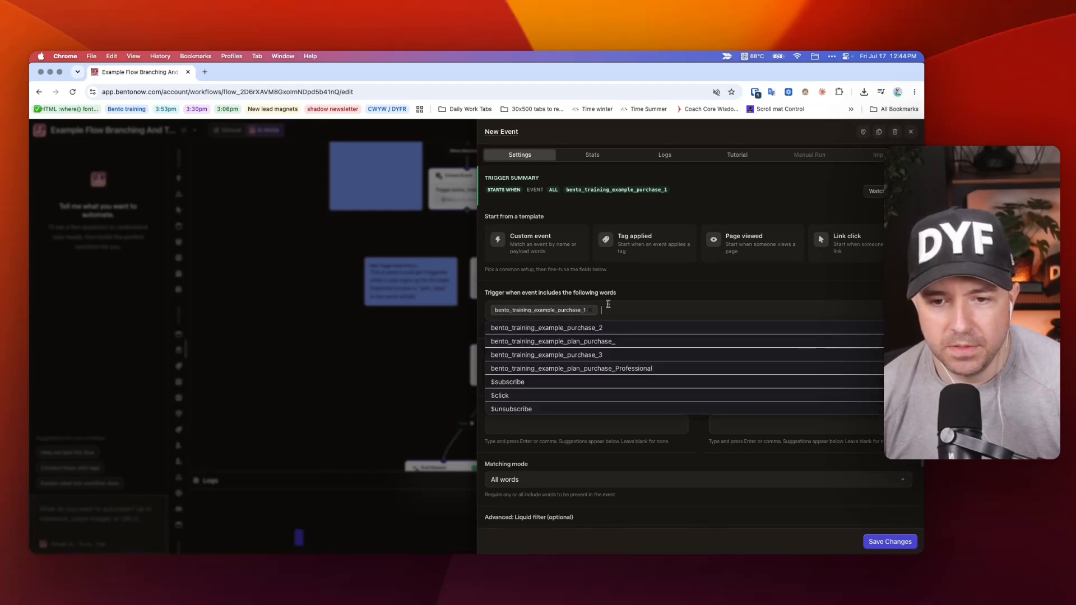
{"action": "left_click", "coordinate": [559, 296]}
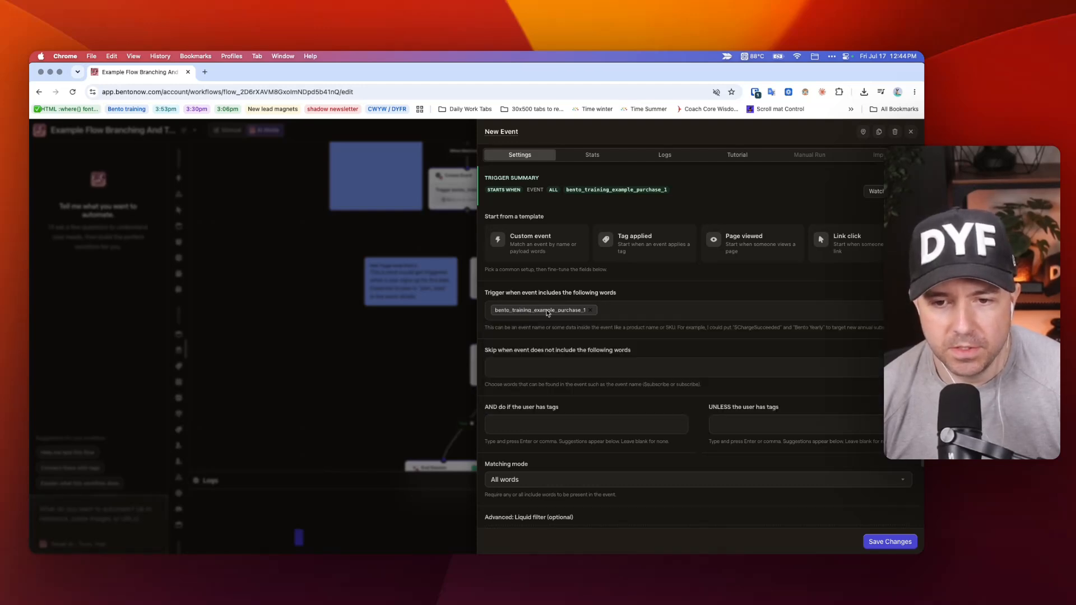
{"action": "left_click", "coordinate": [551, 304]}
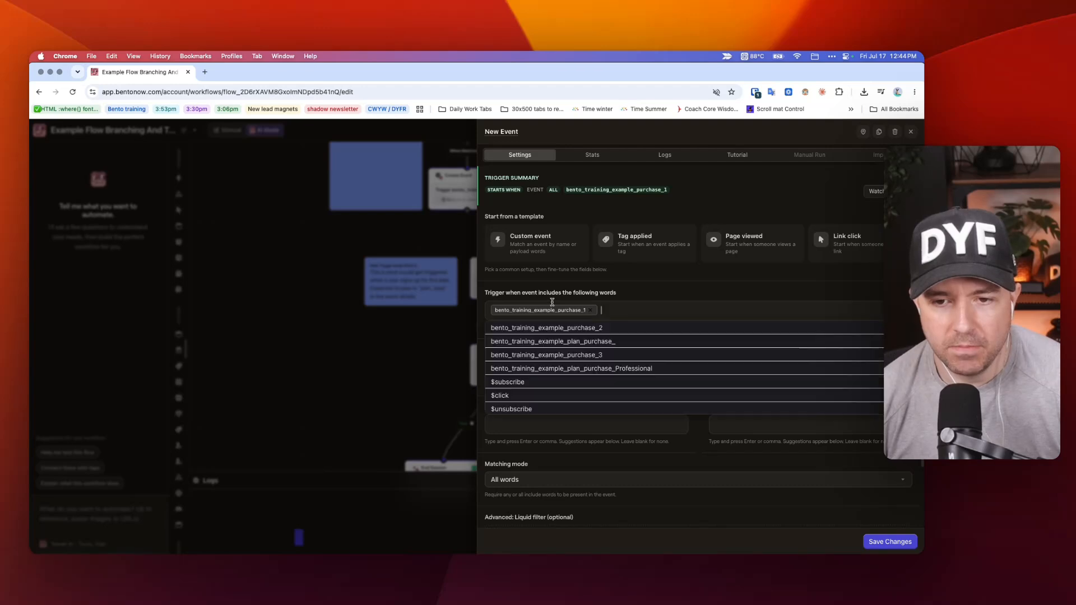
{"action": "left_click", "coordinate": [554, 293]}
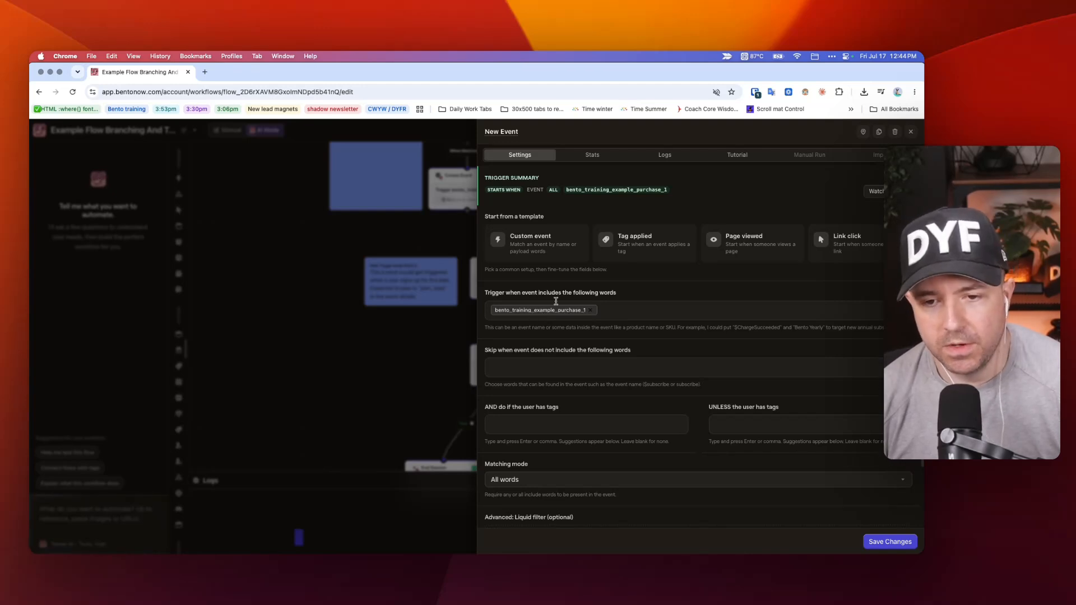
{"action": "scroll", "coordinate": [527, 347], "scroll_direction": "down", "scroll_amount": 3}
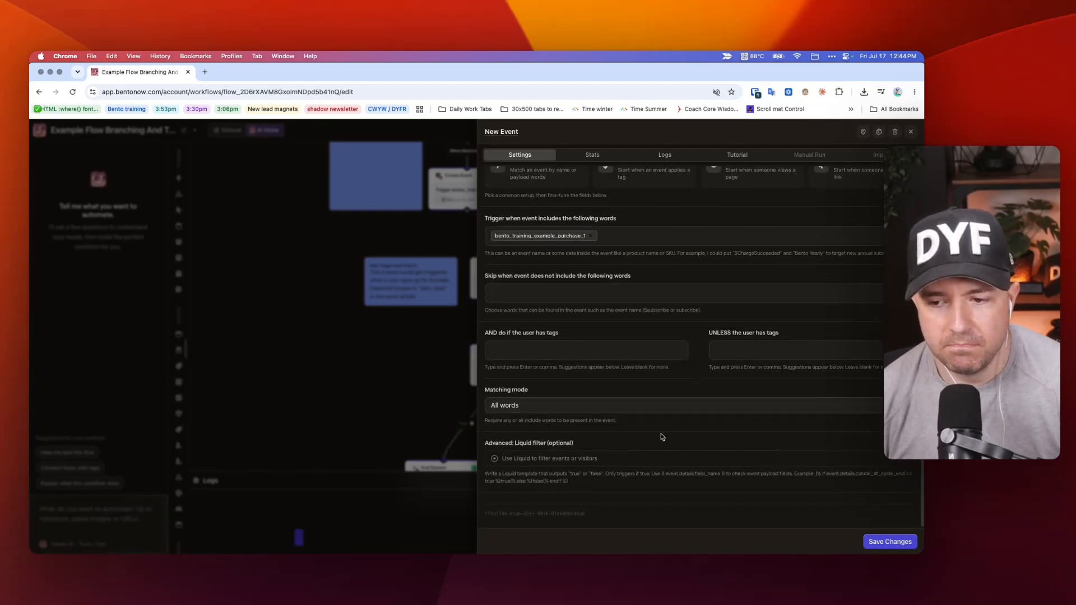
{"action": "scroll", "coordinate": [516, 381], "scroll_direction": "up", "scroll_amount": 3}
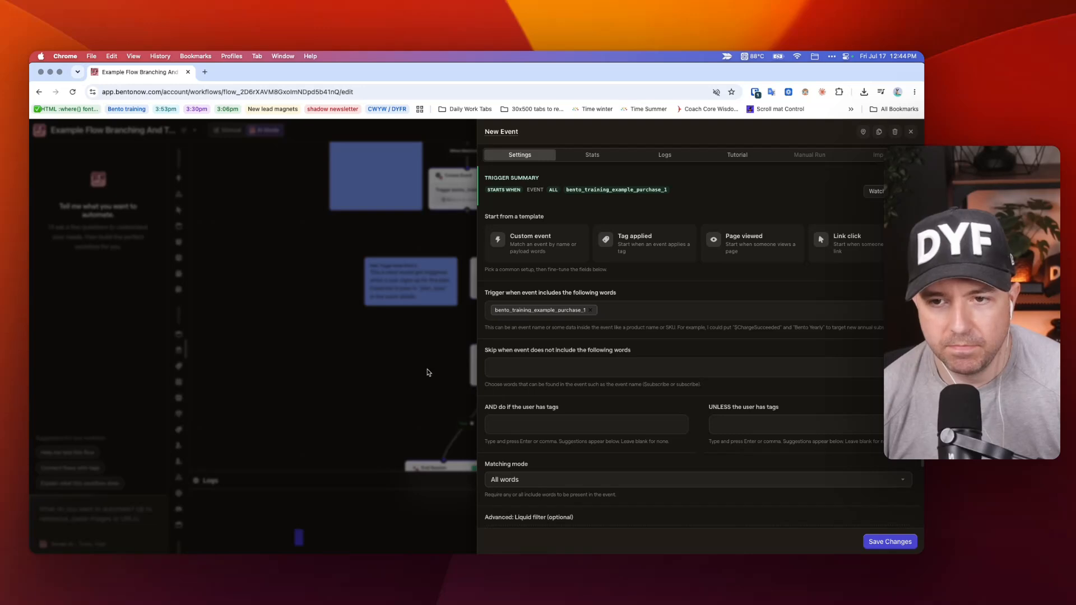
Copy the event name bento_training_example_purchase_1 from Pathway 1's main trigger and close its settings.
{"action": "right_click", "coordinate": [551, 312]}
{"action": "key", "text": "Escape"}
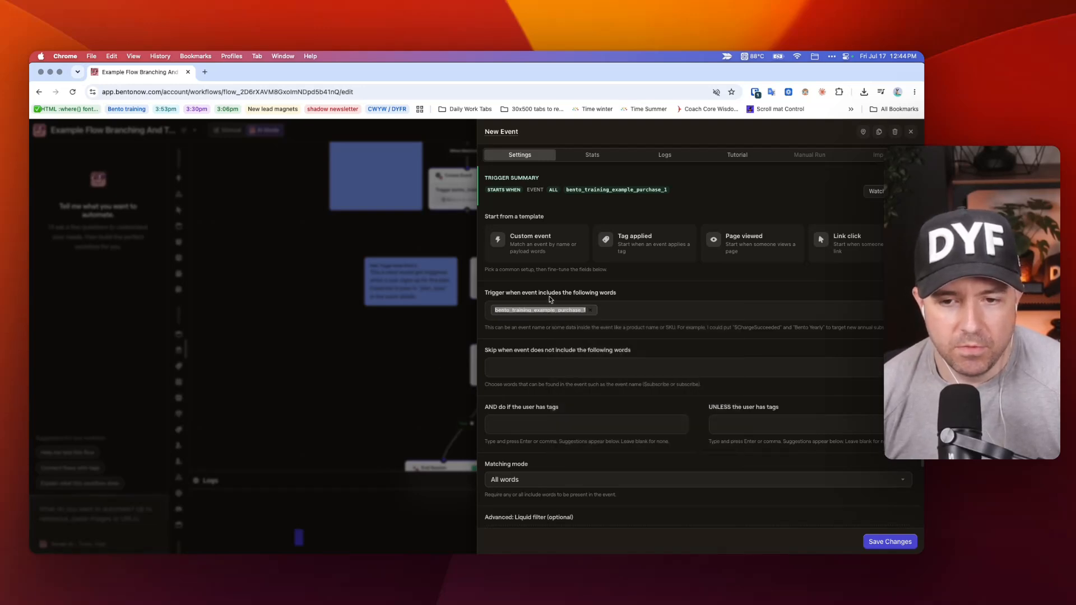
{"action": "right_click", "coordinate": [525, 314]}
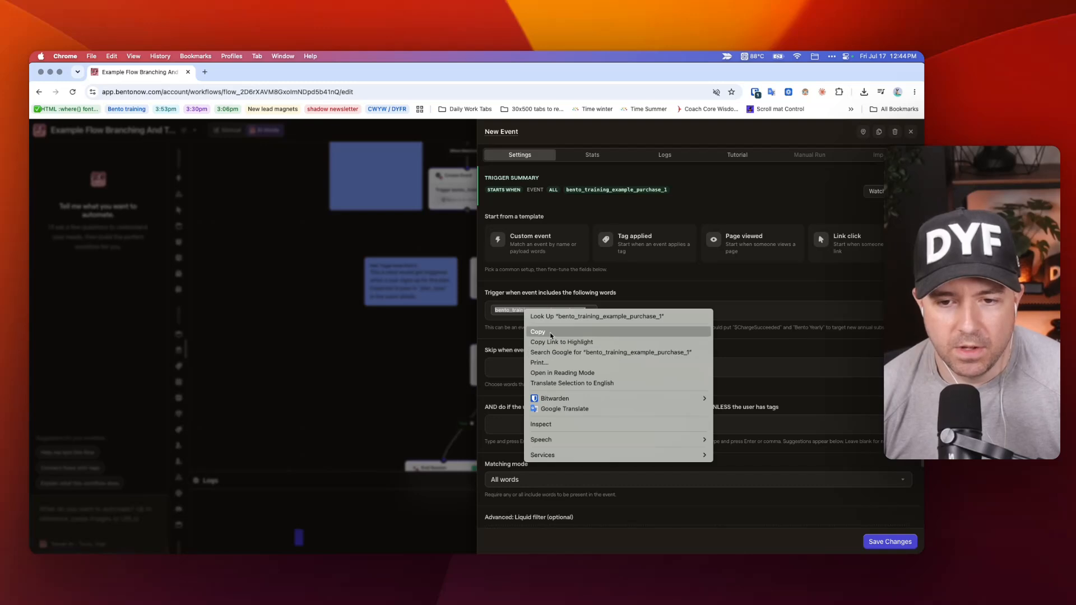
{"action": "left_click", "coordinate": [549, 332]}
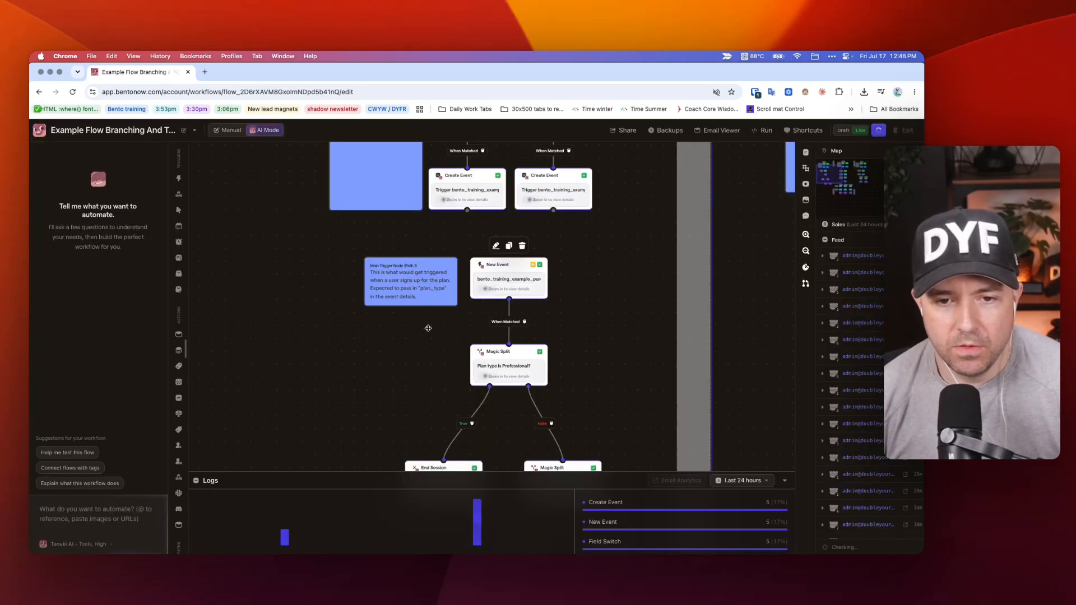
{"action": "left_click", "coordinate": [432, 332]}
Recheck the full event name in the settings of Pathway 1's main trigger node.
{"action": "scroll", "coordinate": [525, 324], "scroll_direction": "right", "scroll_amount": 5}
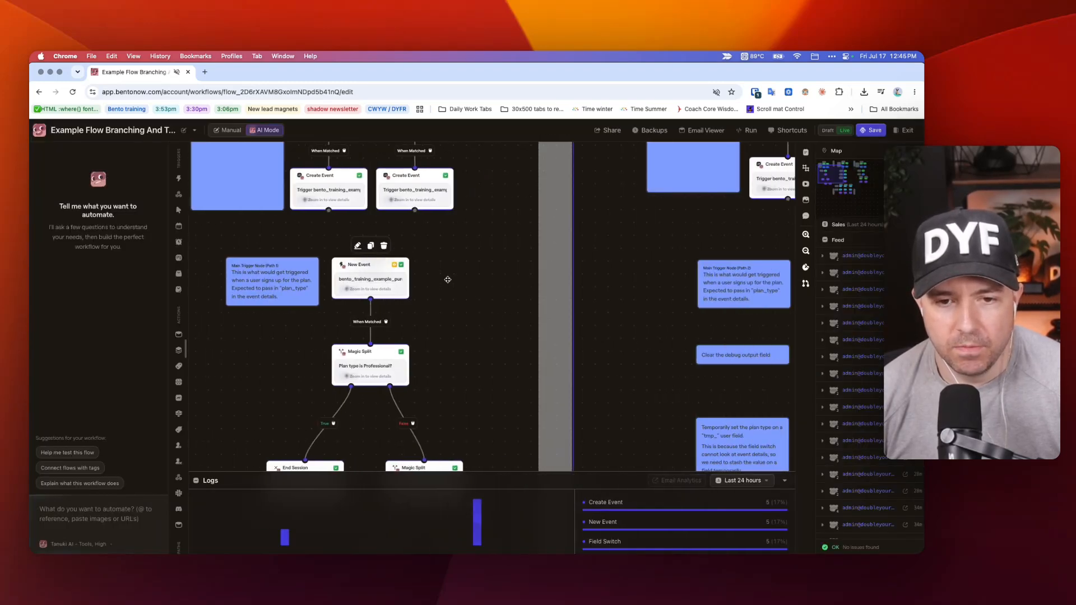
{"action": "left_click", "coordinate": [370, 278]}
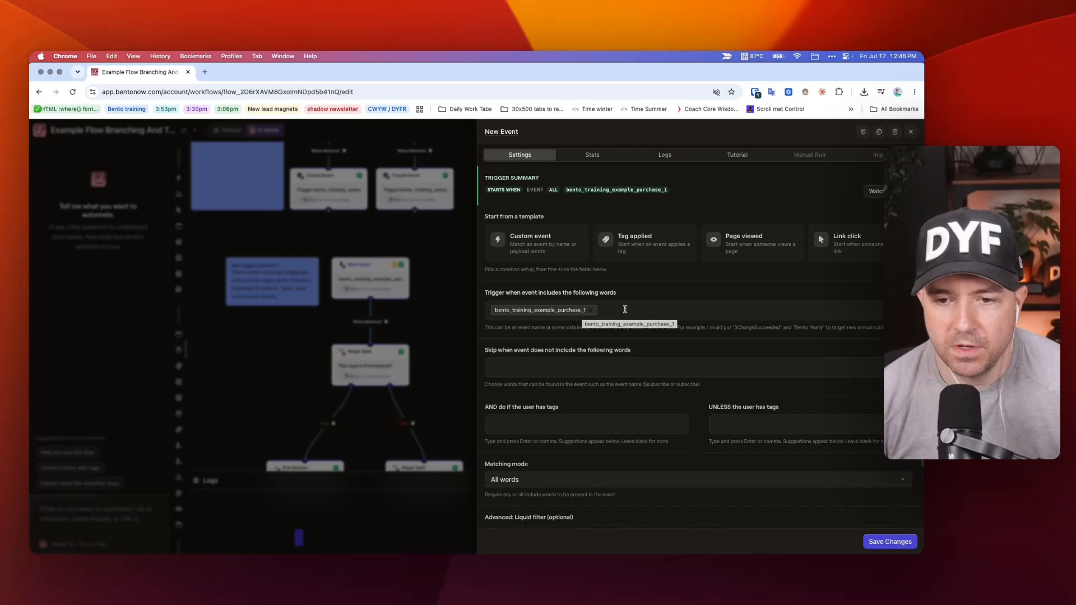
{"action": "left_click", "coordinate": [448, 277]}
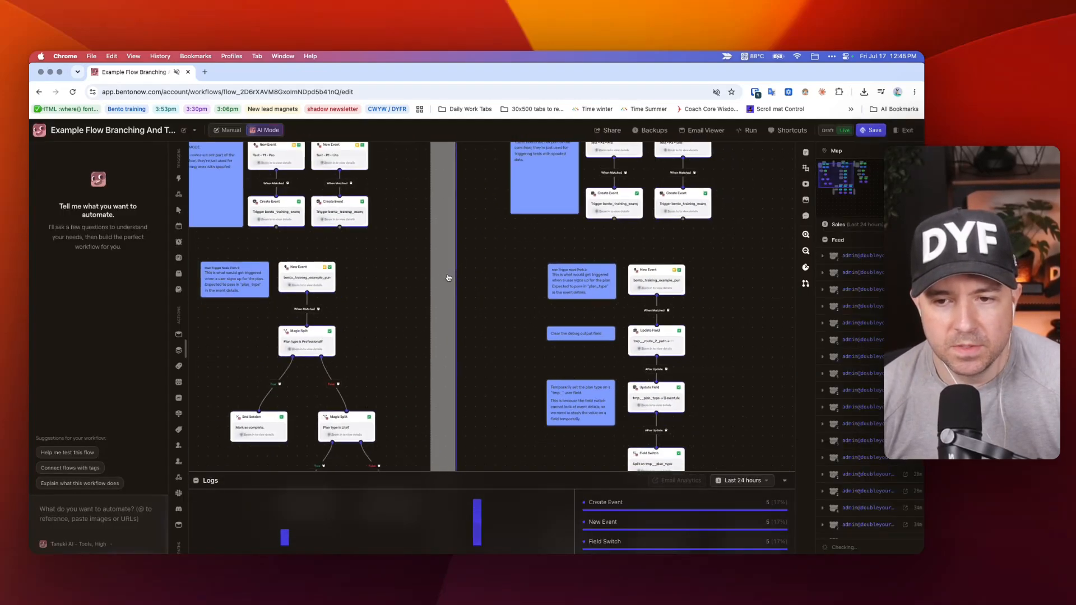
Compare the main trigger nodes and their notes across Pathways 1, 2 and 3.
{"action": "scroll", "coordinate": [448, 278], "scroll_direction": "down", "scroll_amount": 2}
{"action": "left_click_drag", "start_coordinate": [308, 269], "coordinate": [229, 268]}
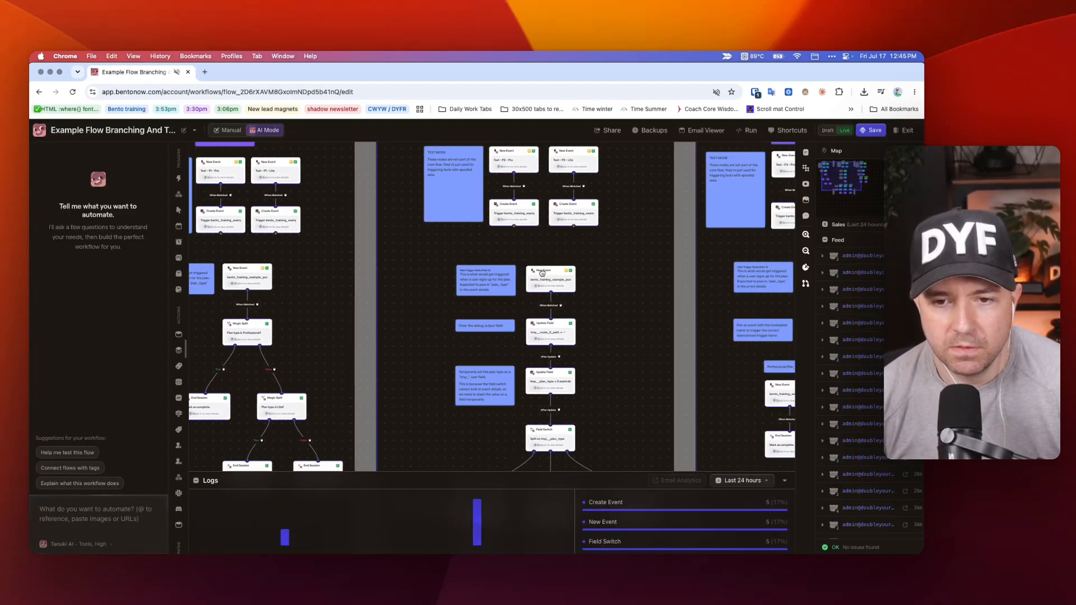
{"action": "scroll", "coordinate": [542, 273], "scroll_direction": "right", "scroll_amount": 5}
{"action": "scroll", "coordinate": [609, 281], "scroll_direction": "left", "scroll_amount": 8}
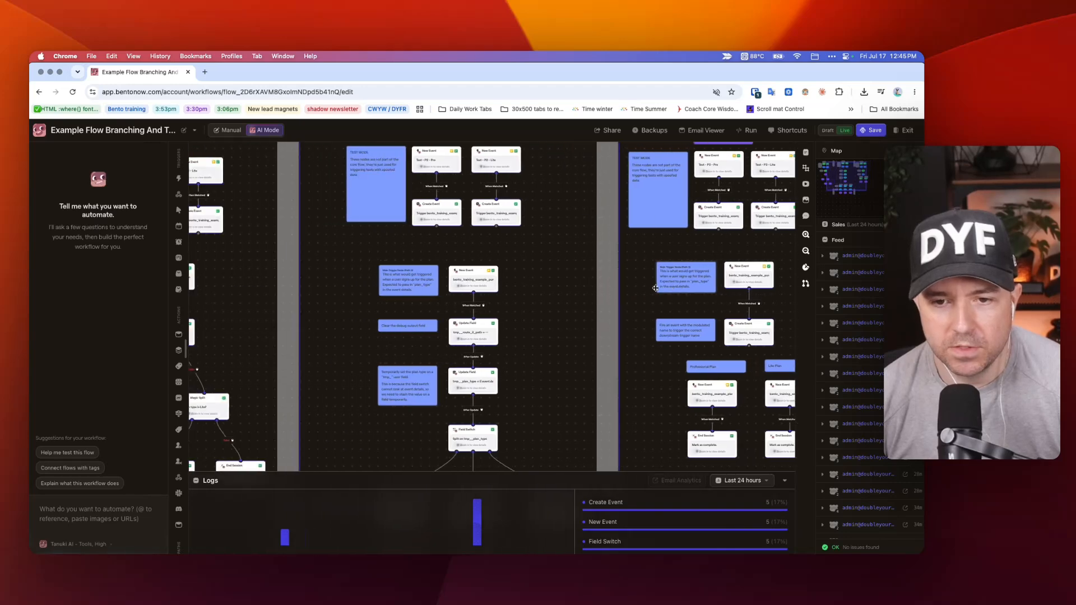
{"action": "scroll", "coordinate": [606, 294], "scroll_direction": "right", "scroll_amount": 2}
{"action": "scroll", "coordinate": [611, 309], "scroll_direction": "up", "scroll_amount": 1}
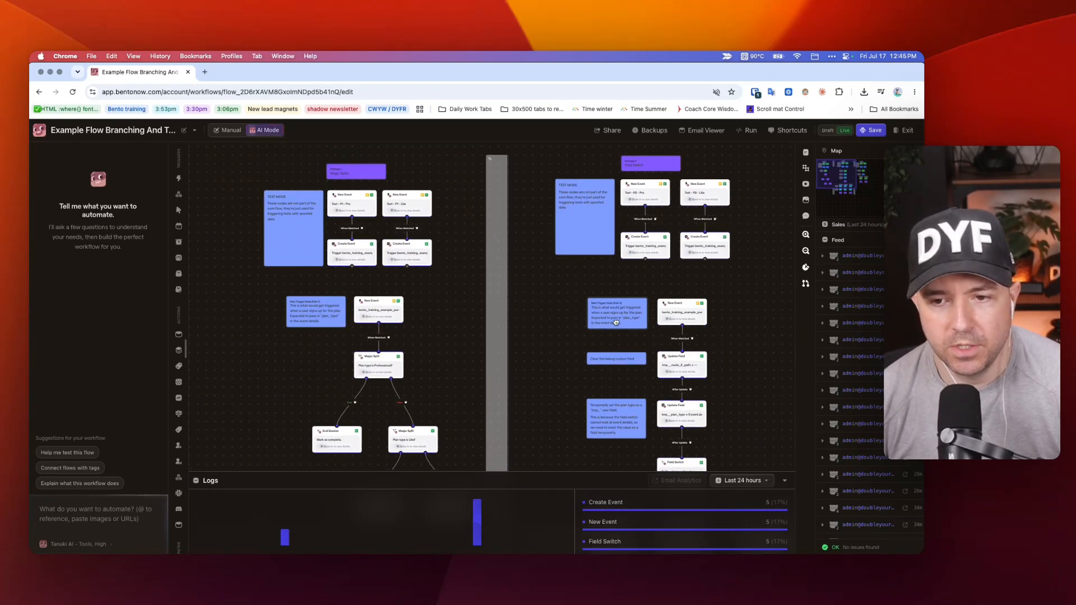
{"action": "scroll", "coordinate": [400, 220], "scroll_direction": "down", "scroll_amount": 1}
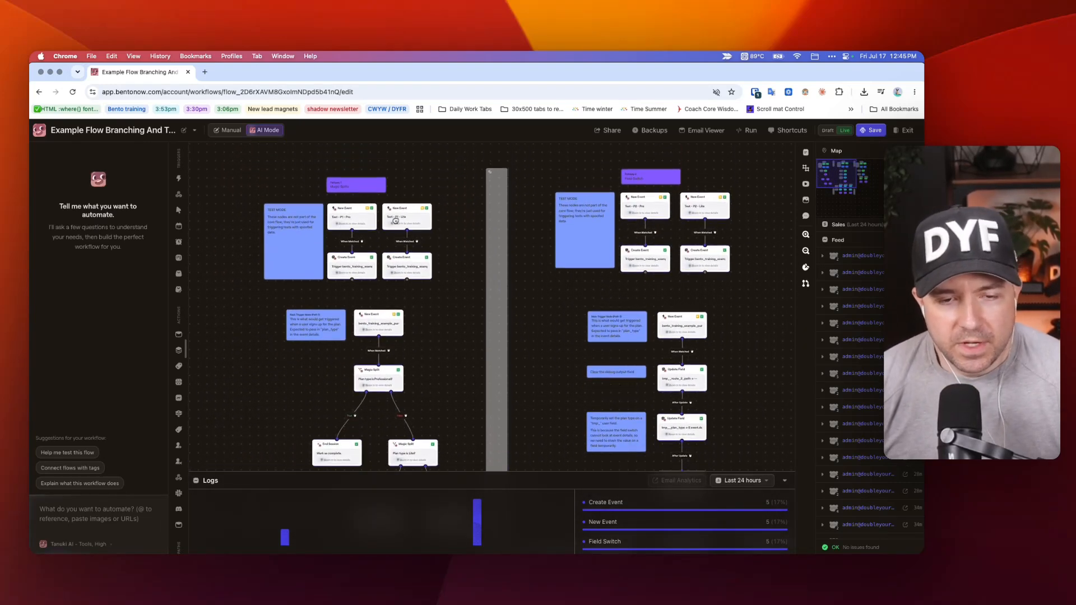
Inspect the event type and details of the Create Event node under Pathway 1's Test - P1 - Pro trigger.
{"action": "scroll", "coordinate": [287, 202], "scroll_direction": "up", "scroll_amount": 1}
{"action": "scroll", "coordinate": [300, 229], "scroll_direction": "up", "scroll_amount": 5}
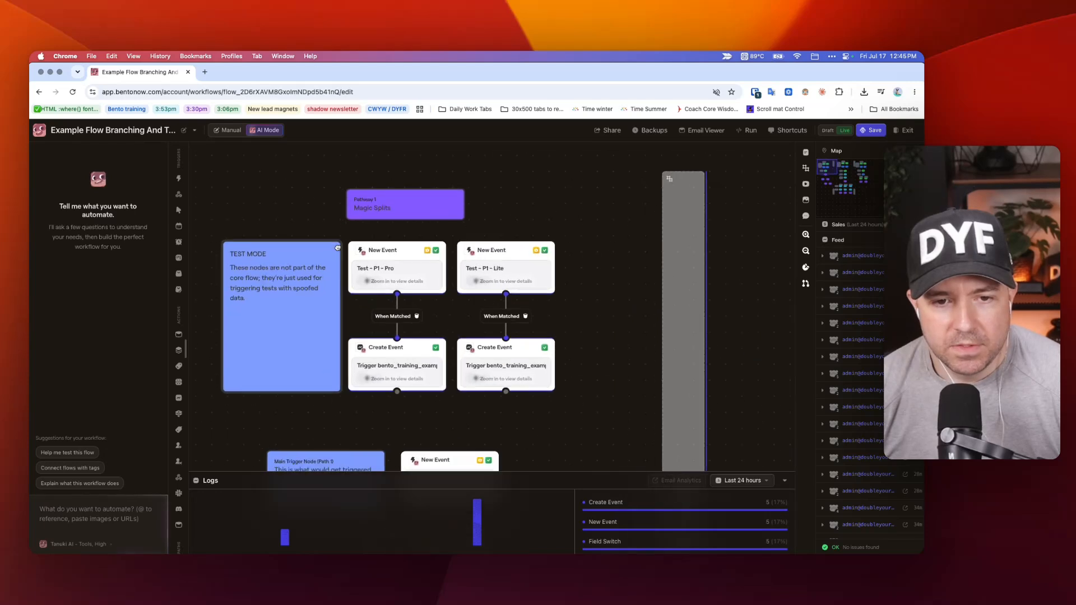
{"action": "scroll", "coordinate": [565, 190], "scroll_direction": "left", "scroll_amount": 1}
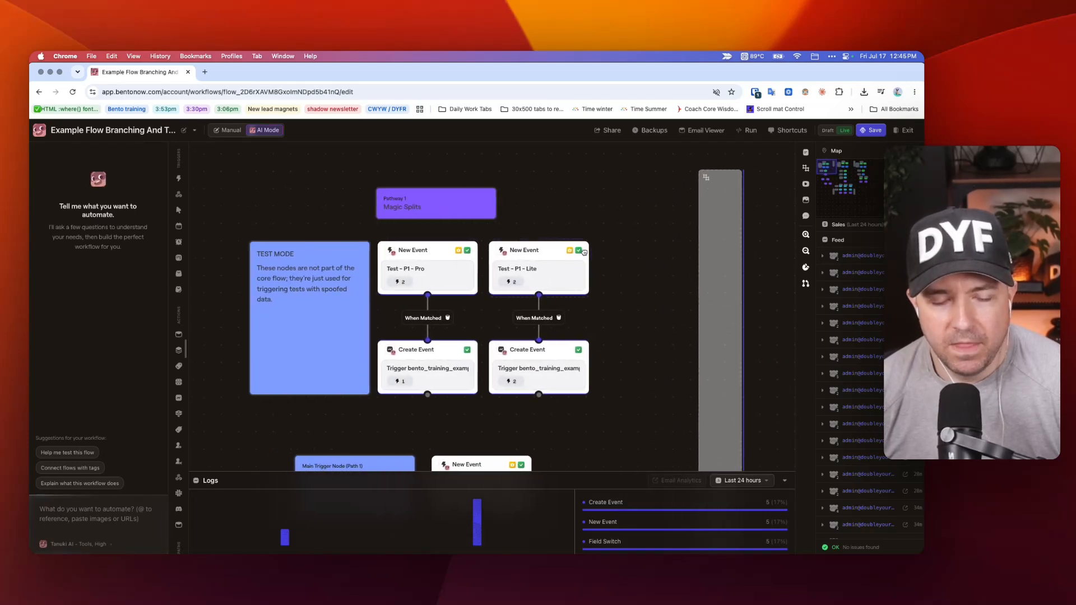
{"action": "scroll", "coordinate": [573, 252], "scroll_direction": "down", "scroll_amount": 1}
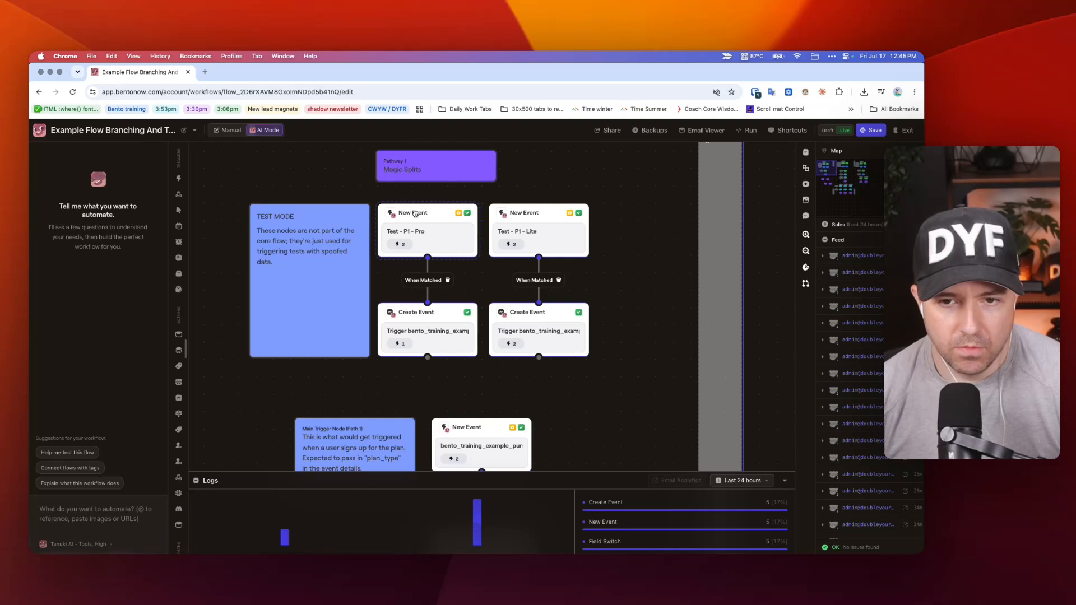
{"action": "left_click", "coordinate": [421, 318]}
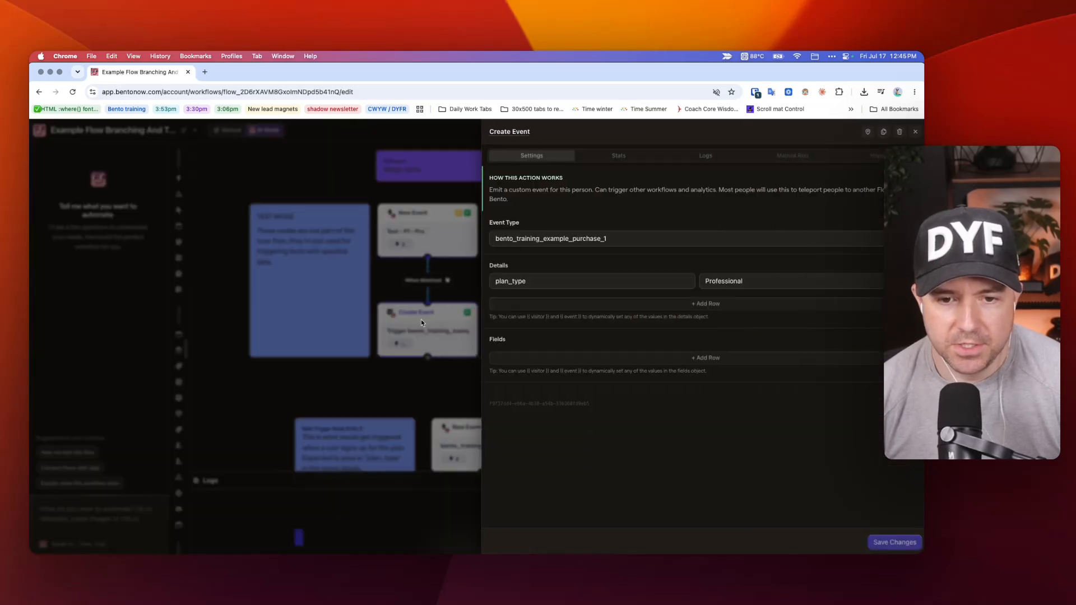
Inspect the trigger event name in the settings of Pathway 1's Test - P1 - Pro node, then close them.
{"action": "left_click", "coordinate": [297, 170]}
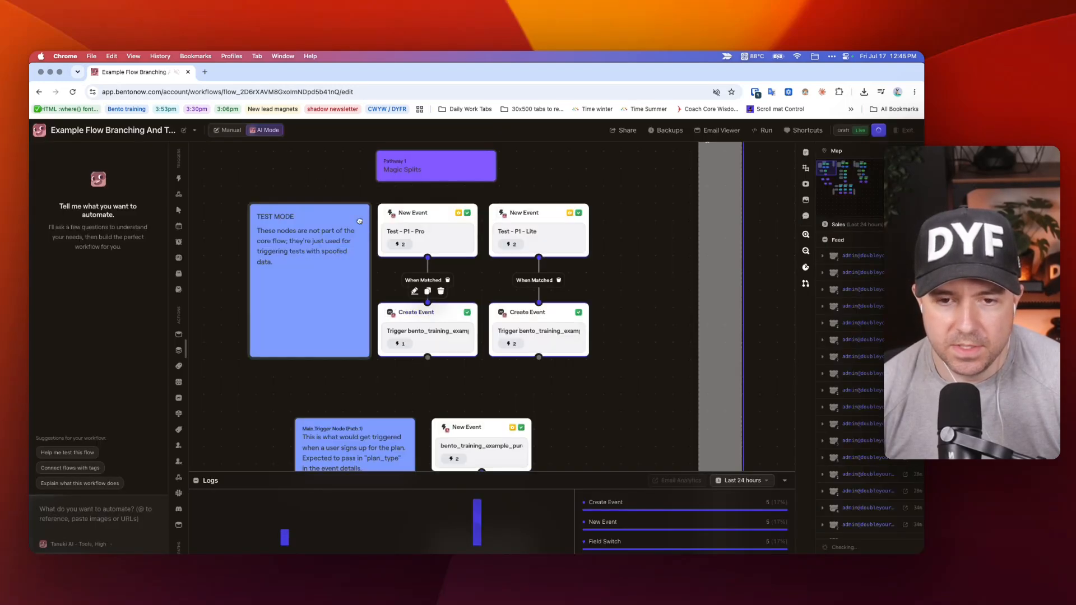
{"action": "left_click", "coordinate": [426, 218]}
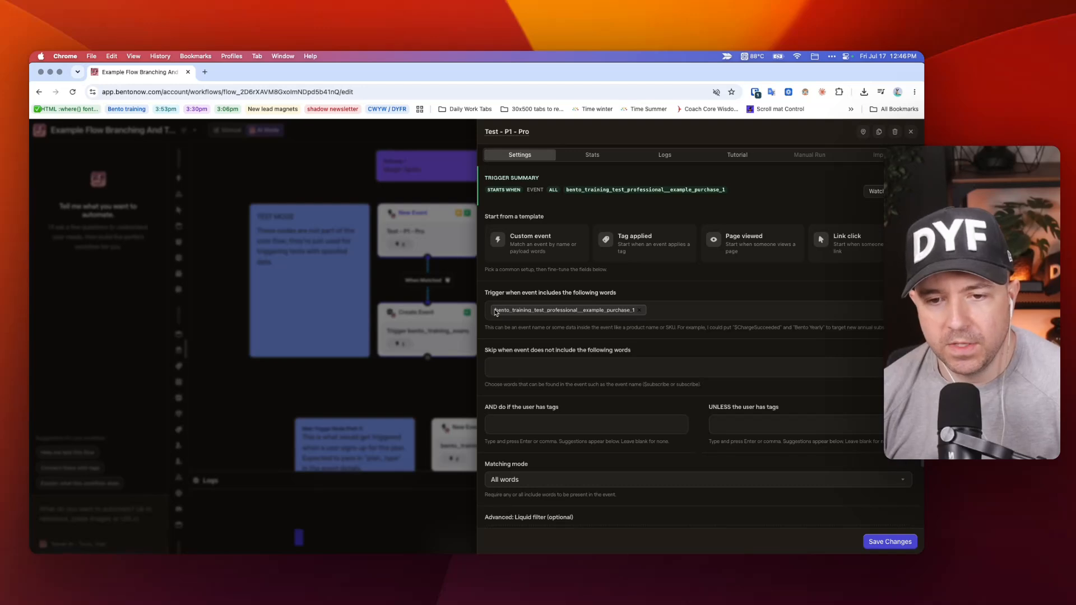
{"action": "left_click_drag", "start_coordinate": [494, 310], "coordinate": [578, 311]}
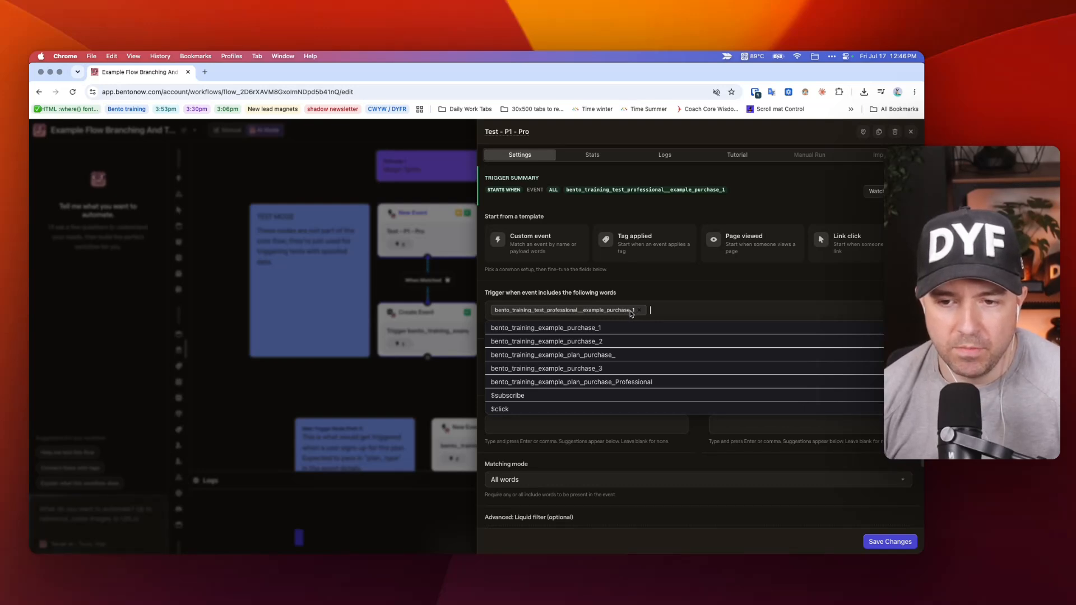
{"action": "left_click", "coordinate": [312, 184]}
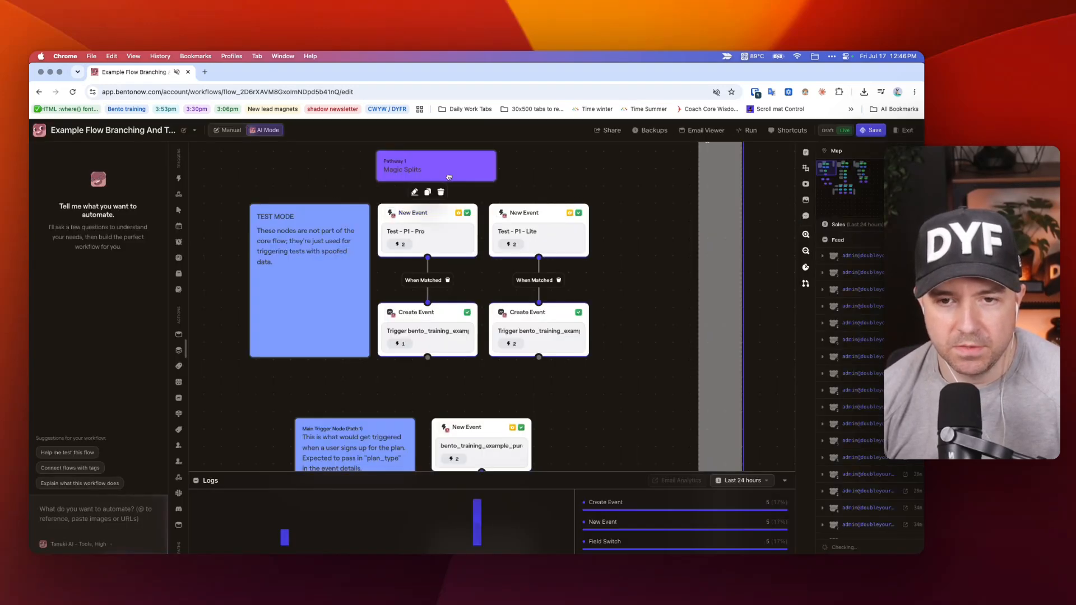
Compare the TEST MODE nodes of Pathways 2 and 3 with those of Pathway 1.
{"action": "scroll", "coordinate": [493, 213], "scroll_direction": "right", "scroll_amount": 5}
{"action": "scroll", "coordinate": [499, 214], "scroll_direction": "right", "scroll_amount": 10}
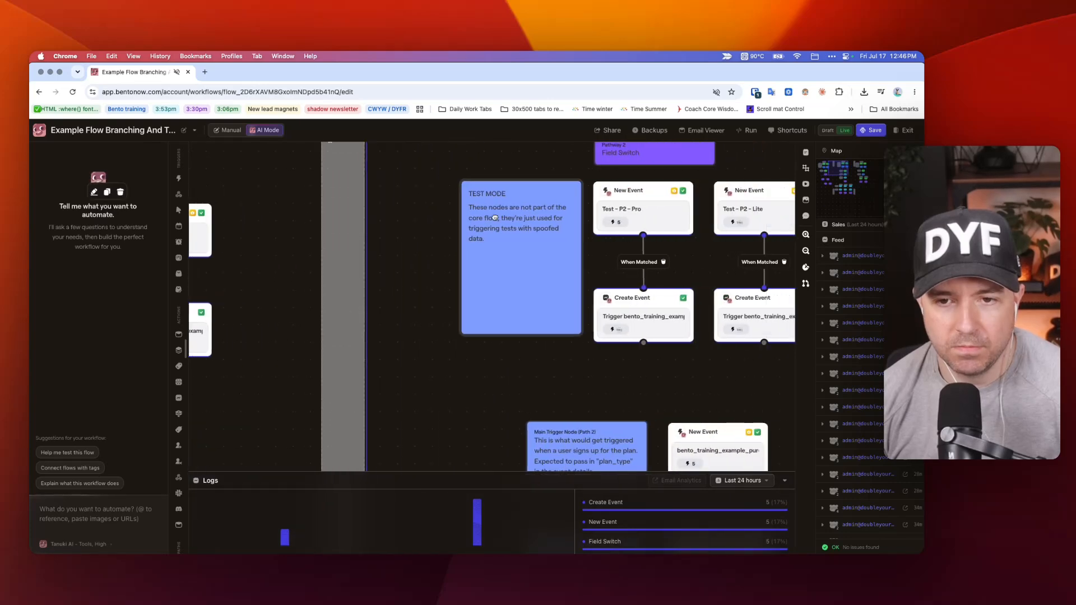
{"action": "scroll", "coordinate": [560, 207], "scroll_direction": "left", "scroll_amount": 6}
{"action": "scroll", "coordinate": [586, 205], "scroll_direction": "right", "scroll_amount": 4}
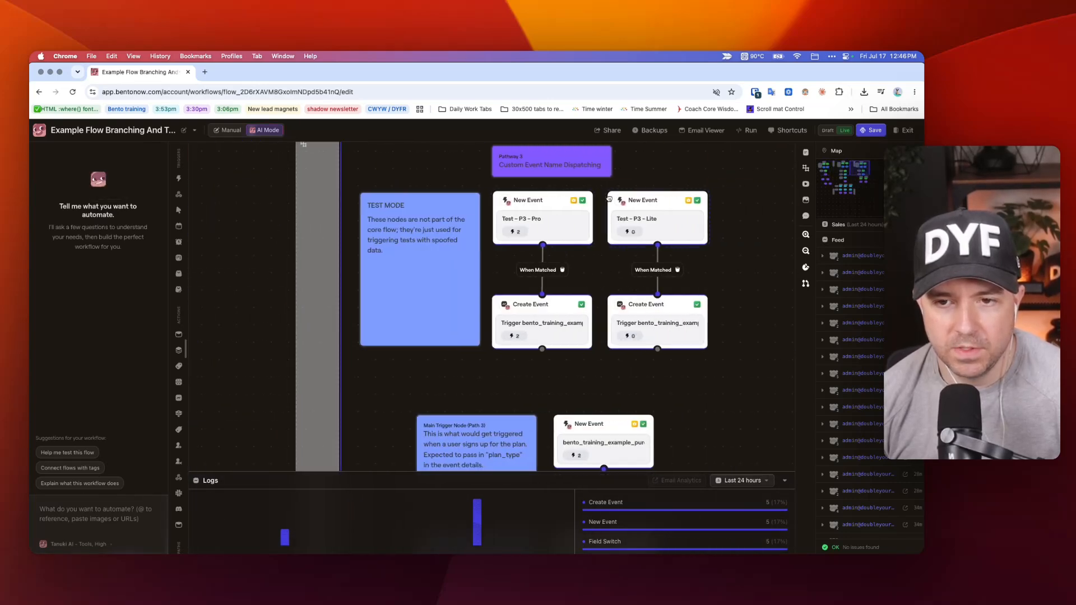
{"action": "scroll", "coordinate": [593, 210], "scroll_direction": "left", "scroll_amount": 10}
{"action": "scroll", "coordinate": [600, 213], "scroll_direction": "right", "scroll_amount": 7}
{"action": "scroll", "coordinate": [602, 215], "scroll_direction": "left", "scroll_amount": 3}
{"action": "scroll", "coordinate": [601, 214], "scroll_direction": "left", "scroll_amount": 6}
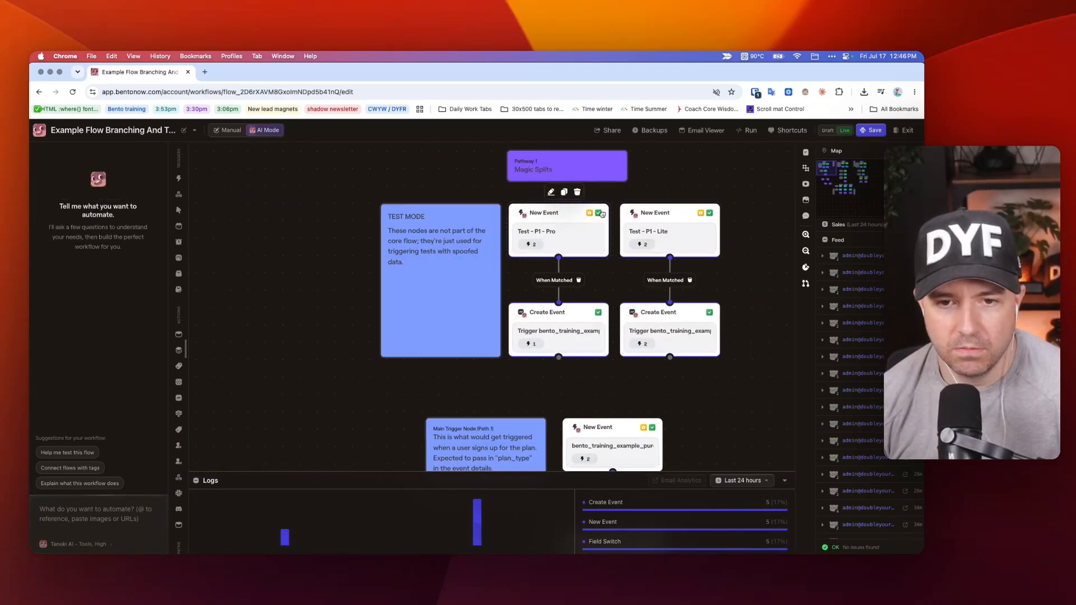
Compare the trigger event names of Pathway 1's Test - P1 - Pro and Test - P1 - Lite nodes.
{"action": "left_click", "coordinate": [450, 223]}
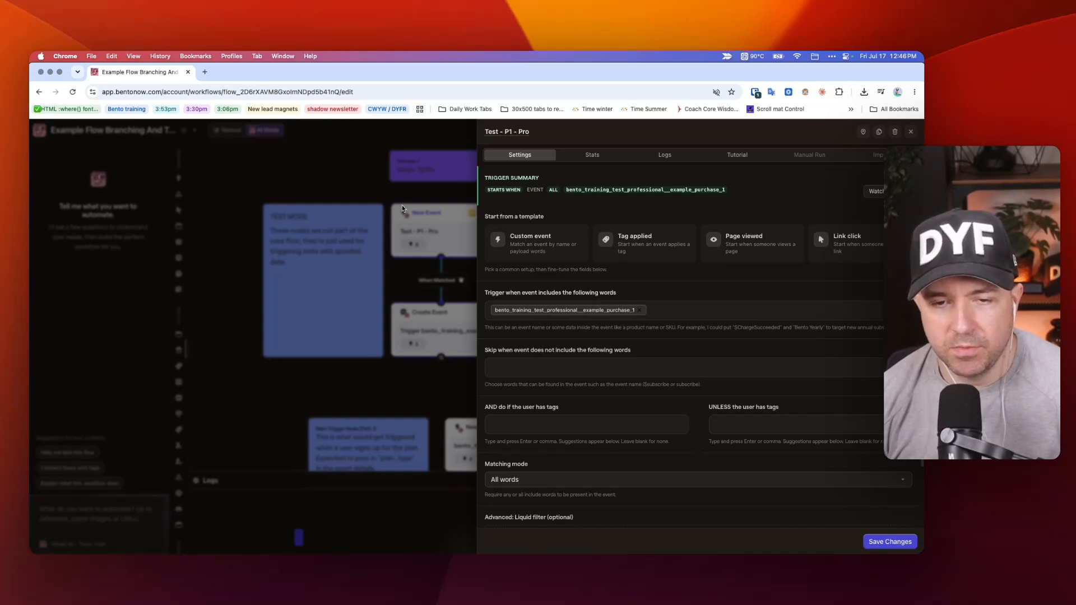
{"action": "left_click", "coordinate": [386, 195]}
{"action": "left_click", "coordinate": [521, 232]}
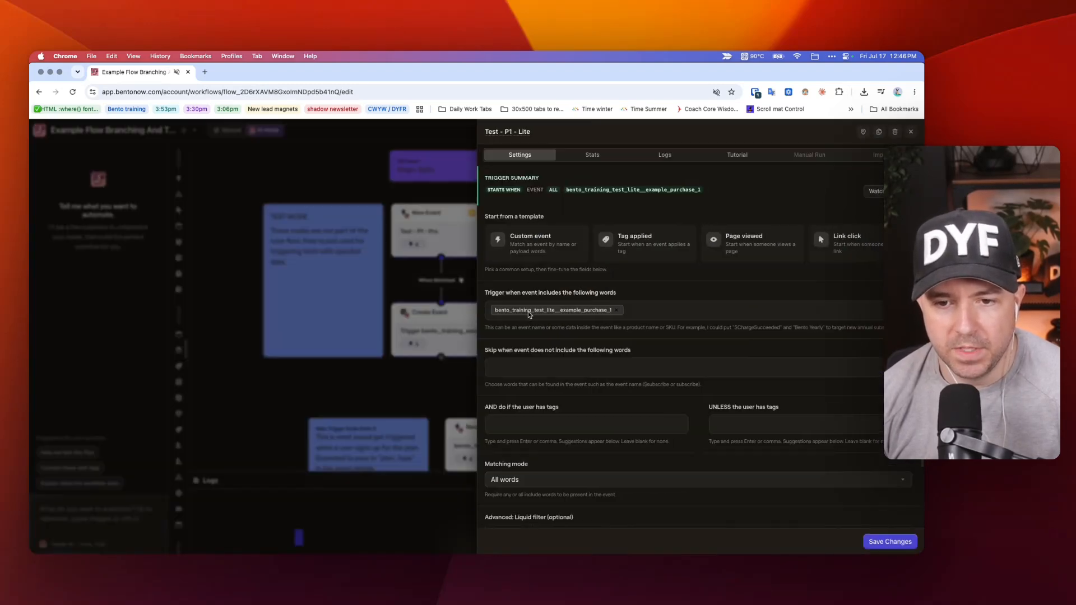
{"action": "left_click", "coordinate": [368, 180]}
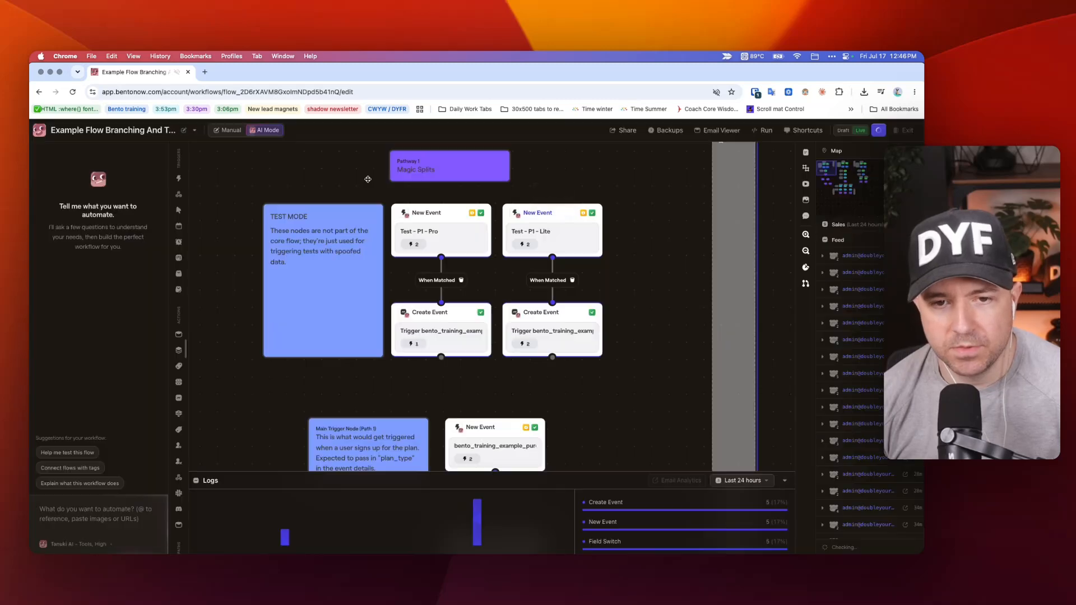
Check the trigger event name of Pathway 2's Test - P2 - Pro node and return to Pathway 1.
{"action": "scroll", "coordinate": [369, 185], "scroll_direction": "right", "scroll_amount": 10}
{"action": "left_click", "coordinate": [432, 211]}
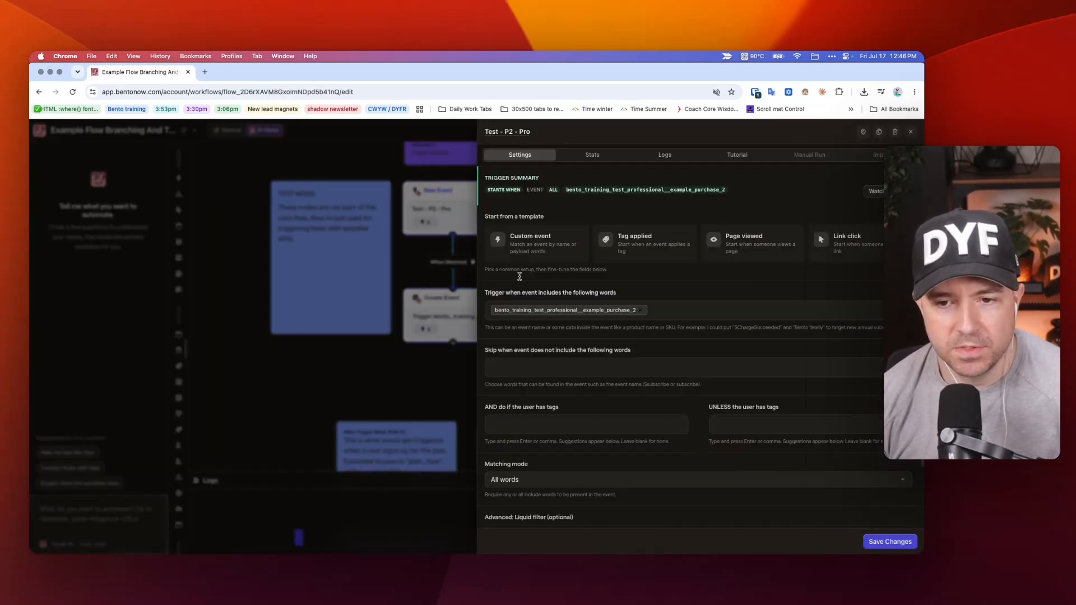
{"action": "left_click", "coordinate": [303, 230]}
{"action": "scroll", "coordinate": [436, 240], "scroll_direction": "left", "scroll_amount": 10}
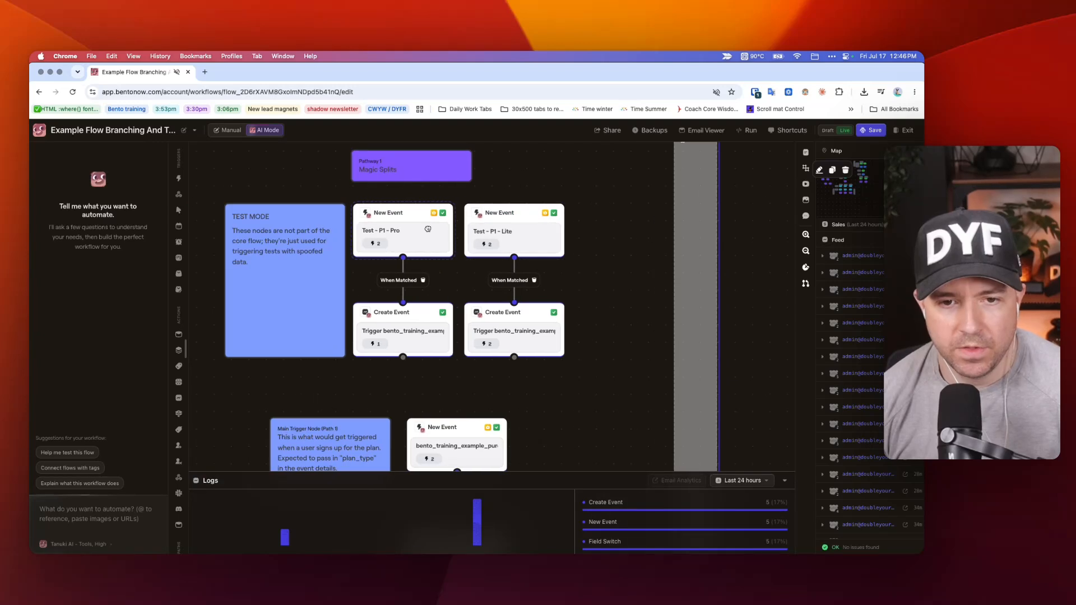
Review the Test - P1 - Pro trigger settings once more and close them without changes.
{"action": "left_click", "coordinate": [427, 230]}
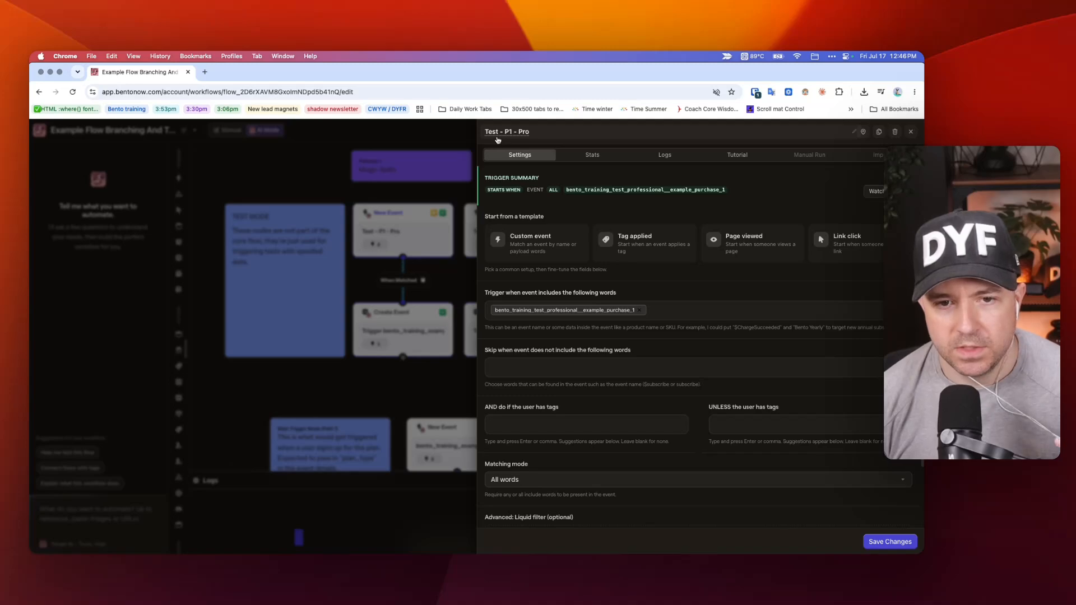
{"action": "left_click", "coordinate": [431, 191]}
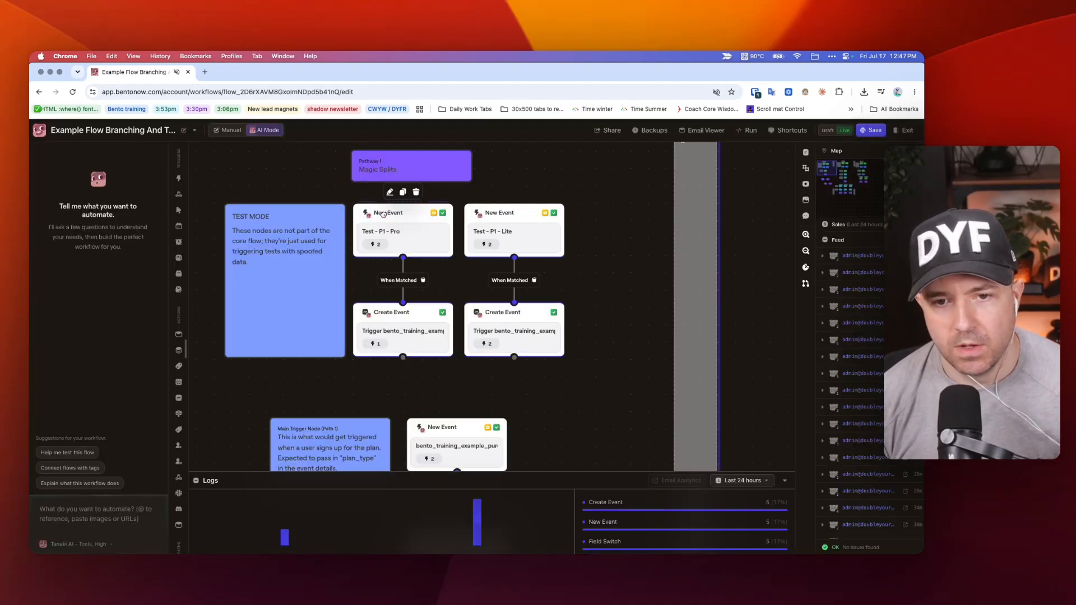
{"action": "left_click", "coordinate": [382, 213]}
{"action": "key", "text": "Escape"}
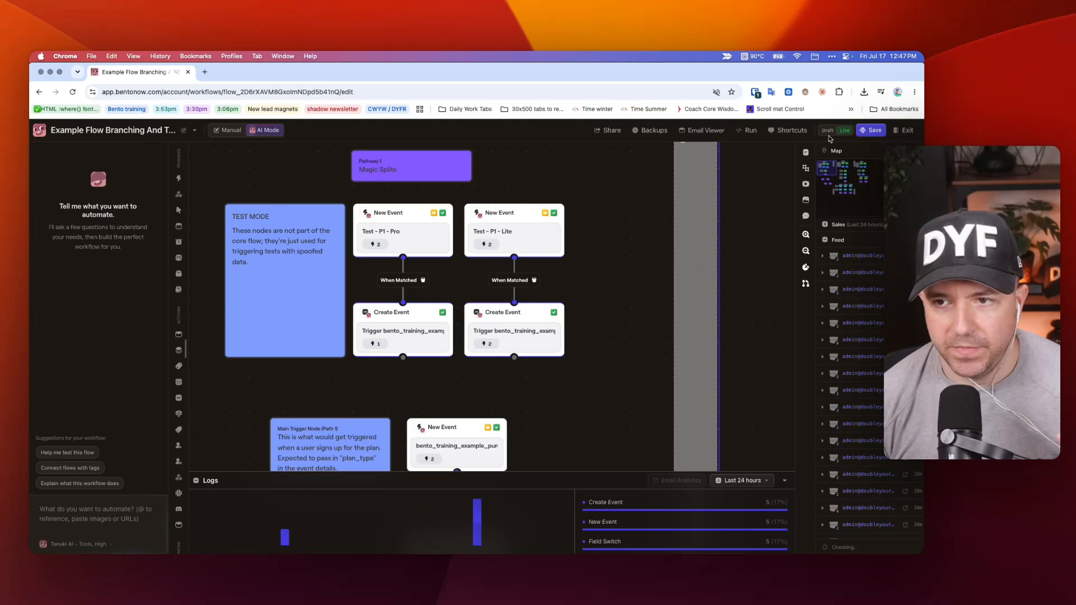
Review the starting triggers offered for a manual flow run and close the Run Flow form without starting a session.
{"action": "left_click", "coordinate": [750, 130]}
{"action": "left_click", "coordinate": [786, 493]}
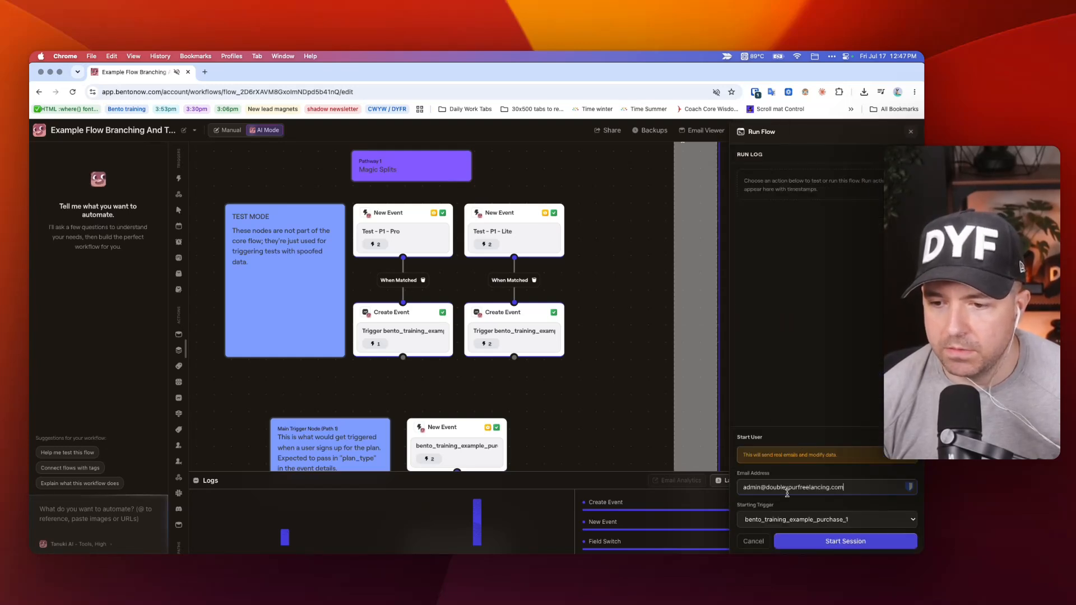
{"action": "left_click", "coordinate": [796, 519]}
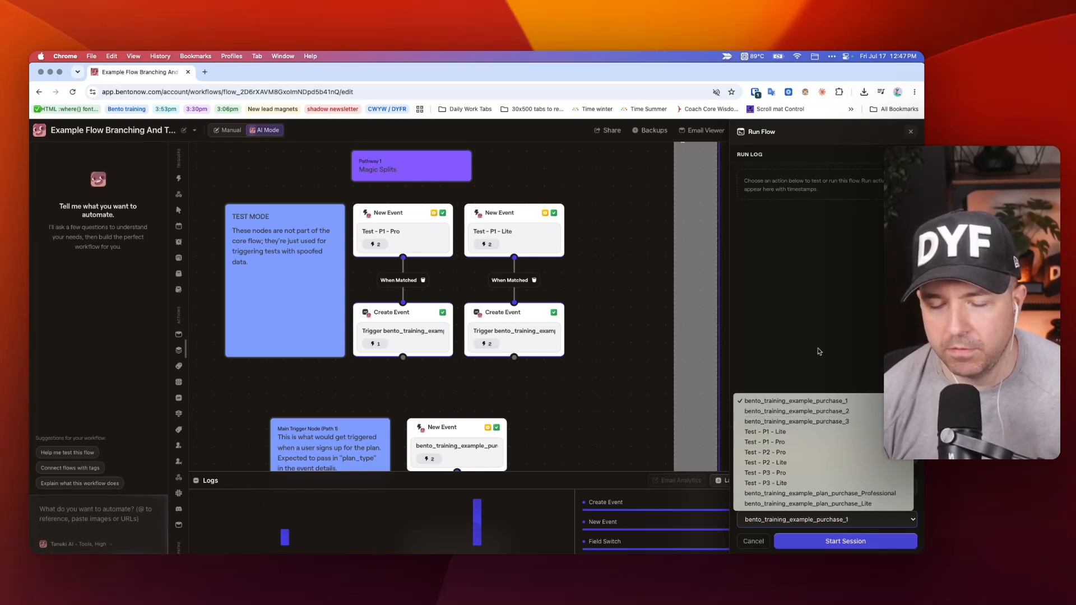
{"action": "left_click", "coordinate": [648, 290]}
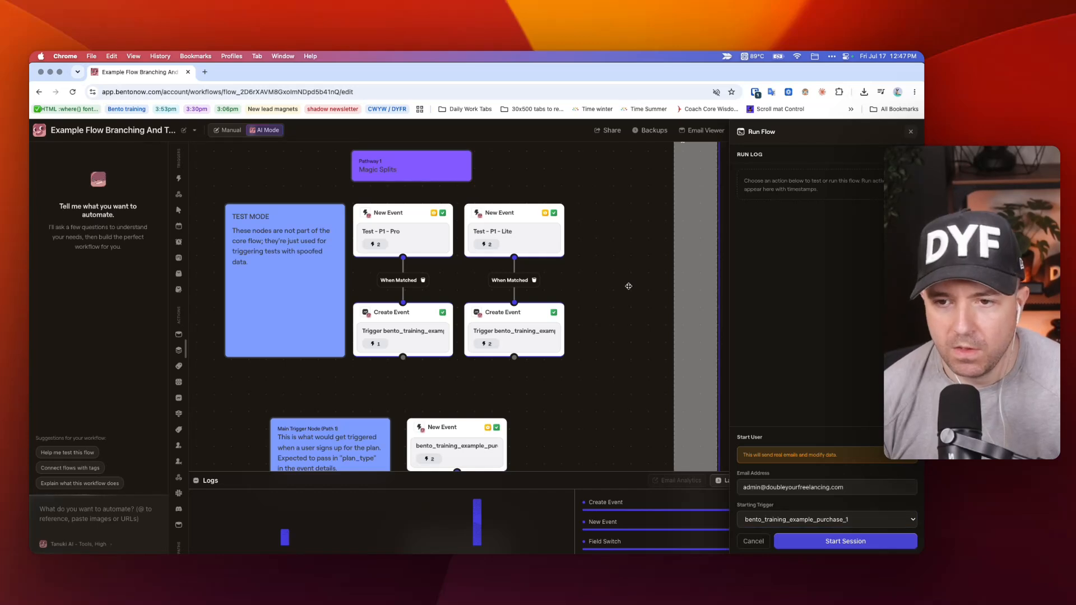
{"action": "left_click", "coordinate": [910, 132]}
Recheck the event type and plan_type detail of the Create Event node under Test - P1 - Pro and close its settings.
{"action": "scroll", "coordinate": [670, 216], "scroll_direction": "down", "scroll_amount": 5}
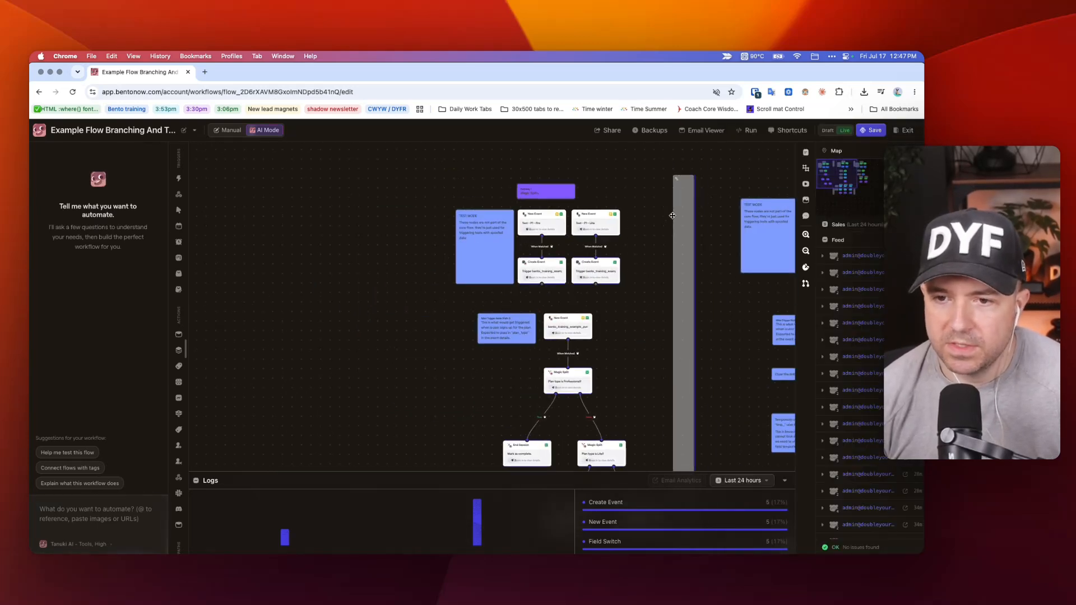
{"action": "left_click_drag", "start_coordinate": [670, 218], "coordinate": [655, 220]}
{"action": "scroll", "coordinate": [655, 219], "scroll_direction": "right", "scroll_amount": 10}
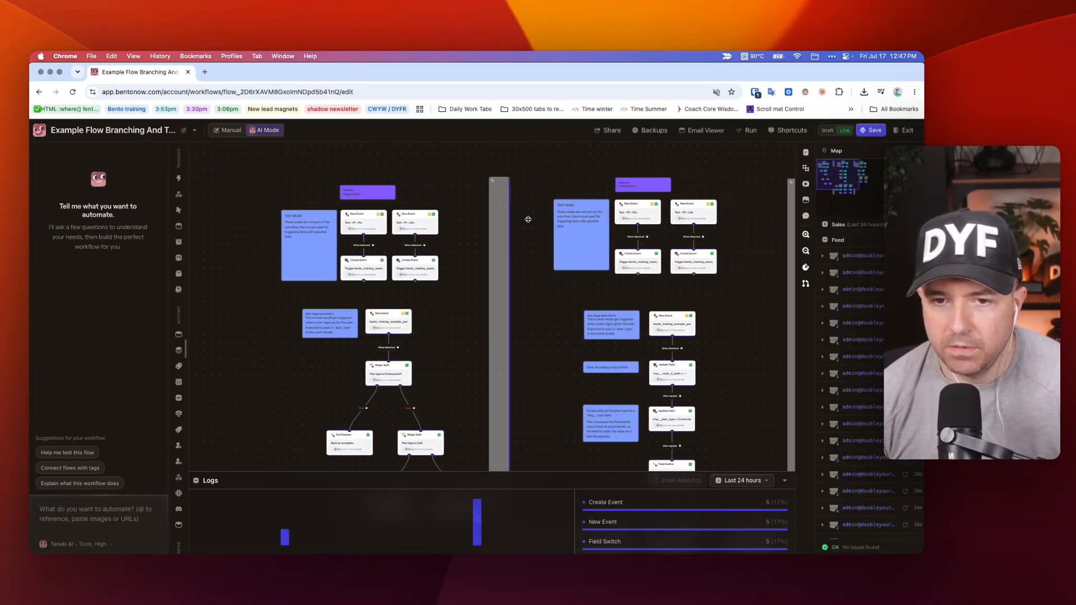
{"action": "scroll", "coordinate": [695, 218], "scroll_direction": "left", "scroll_amount": 10}
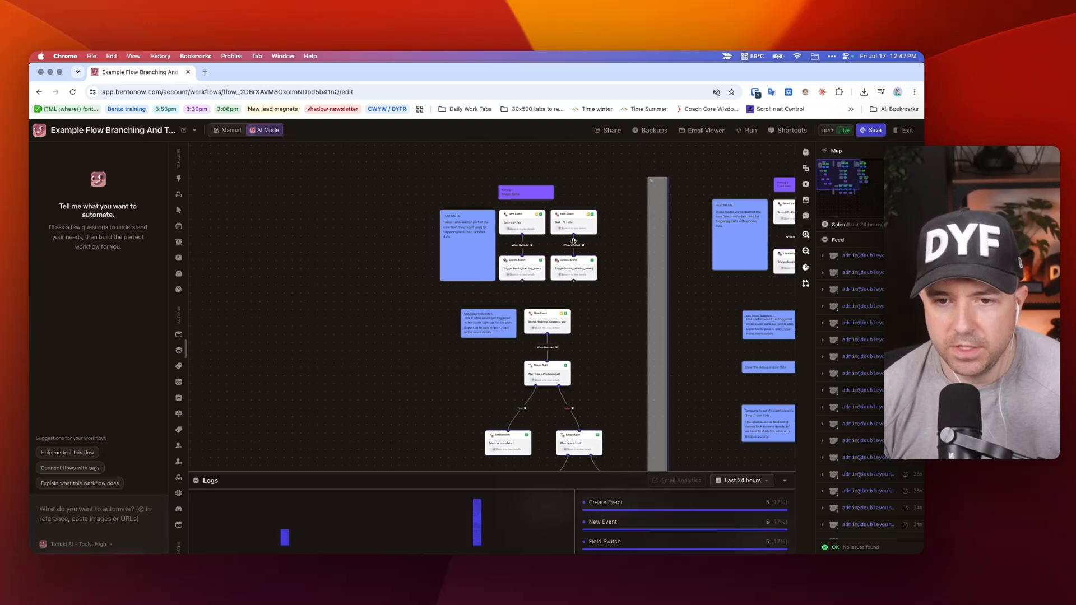
{"action": "scroll", "coordinate": [543, 272], "scroll_direction": "up", "scroll_amount": 5}
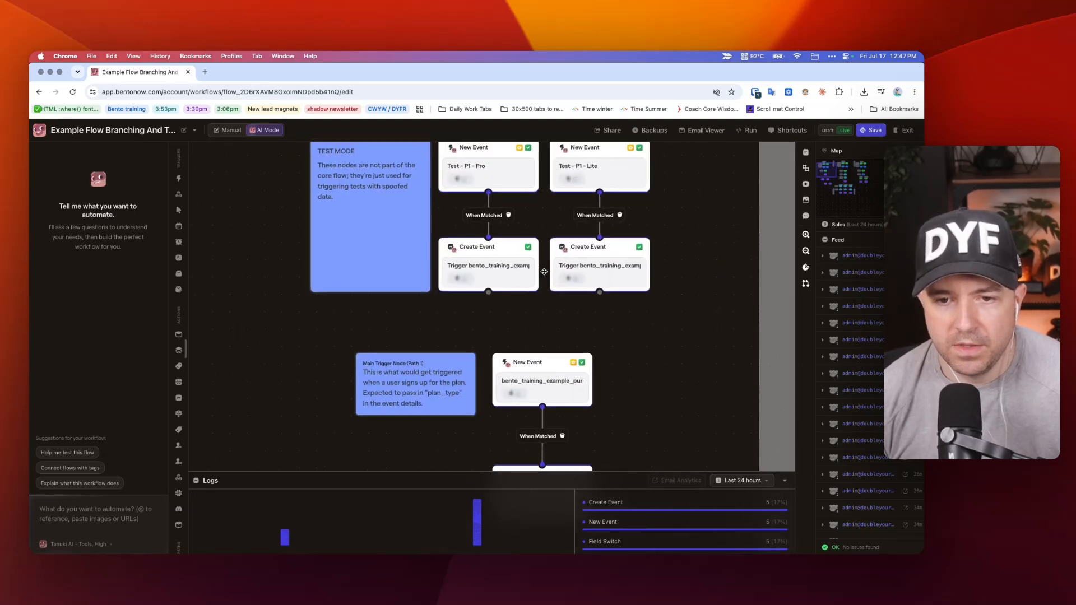
{"action": "left_click", "coordinate": [505, 270]}
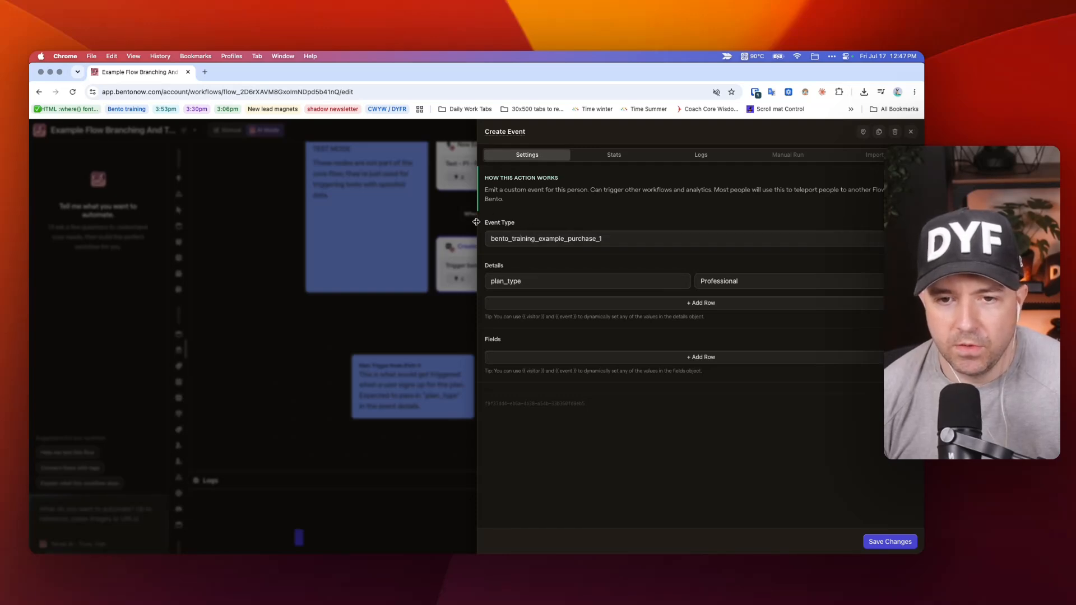
{"action": "key", "text": "Escape"}
{"action": "left_click_drag", "start_coordinate": [681, 224], "coordinate": [407, 325]}
{"action": "left_click", "coordinate": [429, 325]}
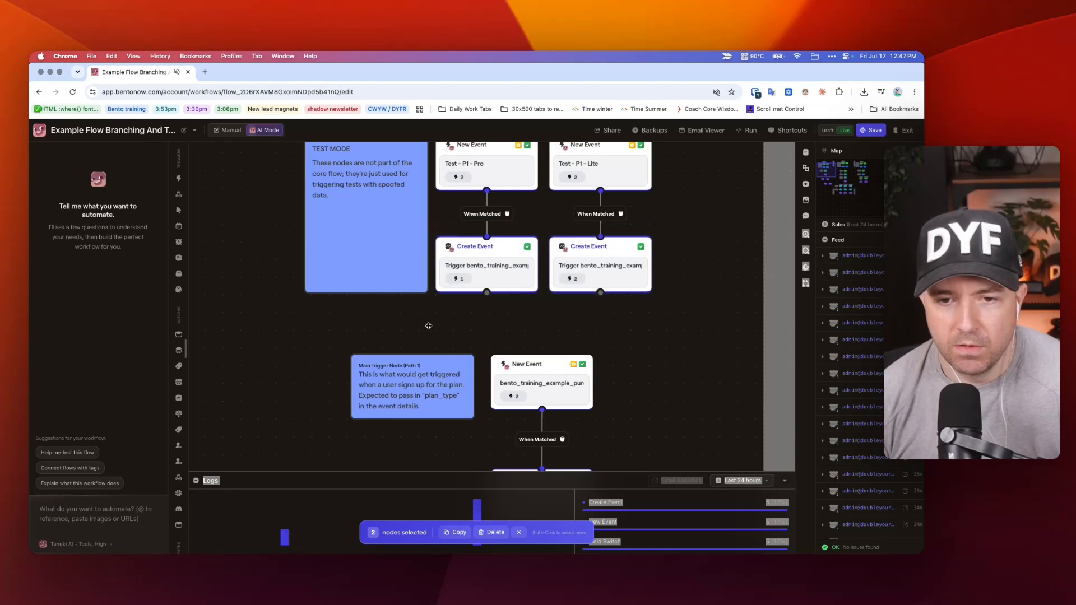
Compare the event name in Pathway 1's main trigger with the event type of its test Create Event node.
{"action": "left_click", "coordinate": [539, 372]}
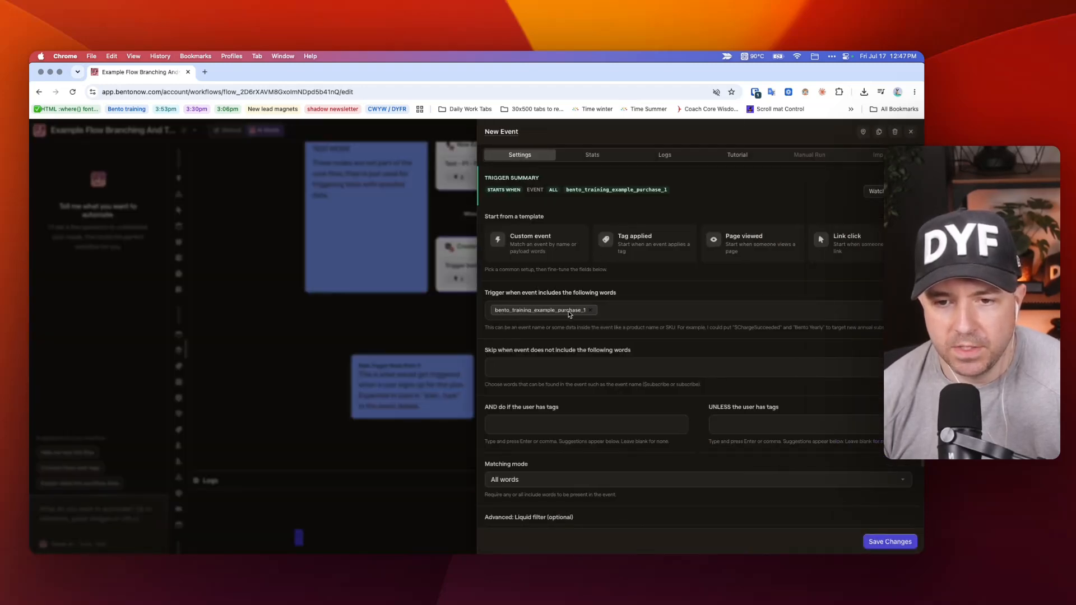
{"action": "left_click", "coordinate": [411, 315]}
{"action": "left_click", "coordinate": [475, 248]}
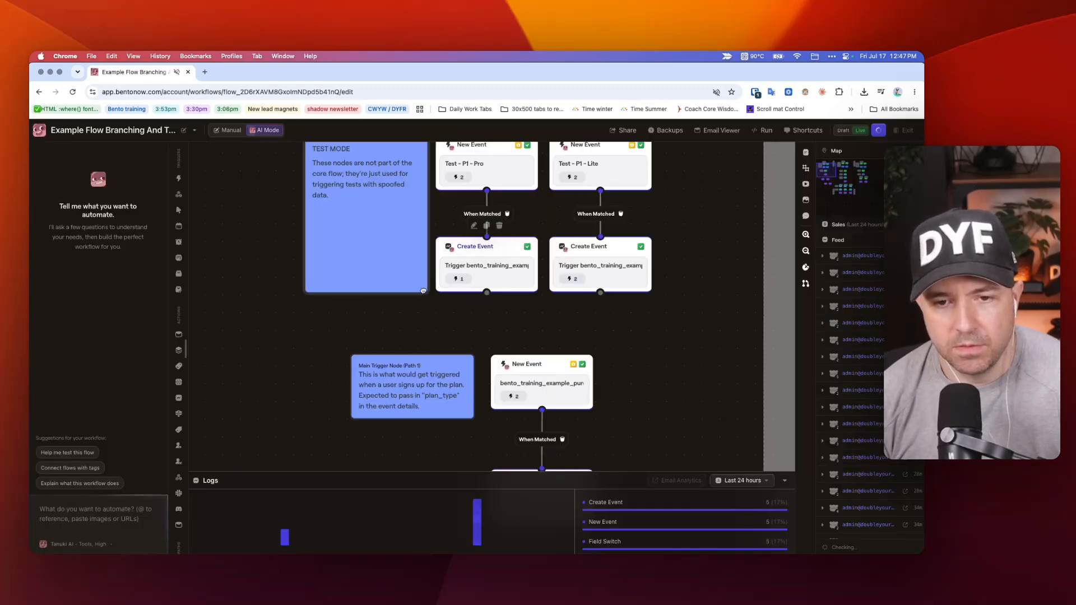
{"action": "left_click", "coordinate": [420, 292]}
{"action": "left_click", "coordinate": [517, 370]}
{"action": "right_click", "coordinate": [524, 315]}
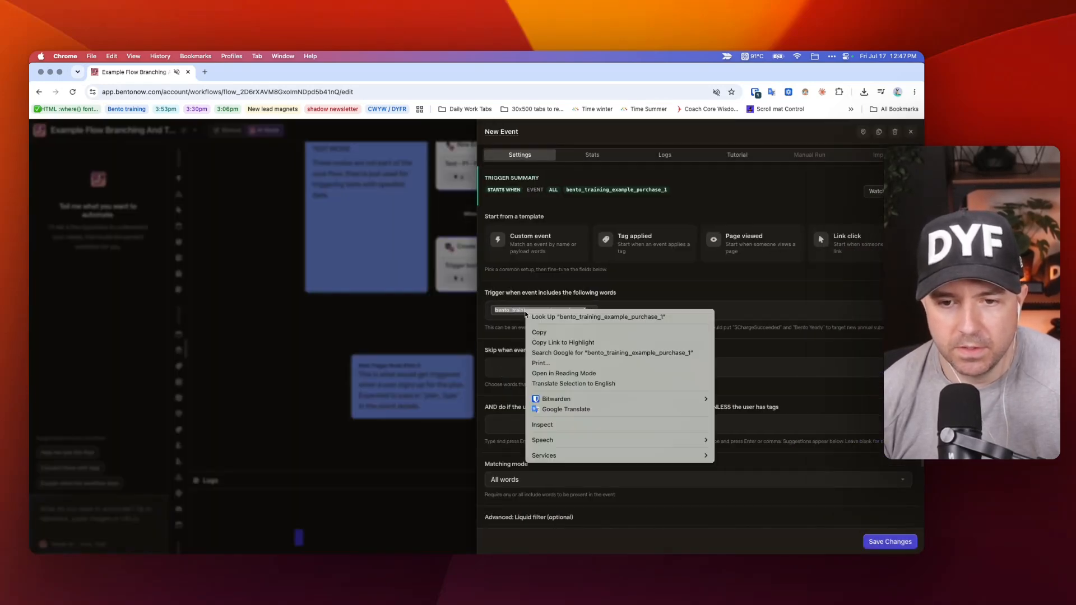
{"action": "left_click", "coordinate": [435, 308]}
{"action": "left_click", "coordinate": [436, 308]}
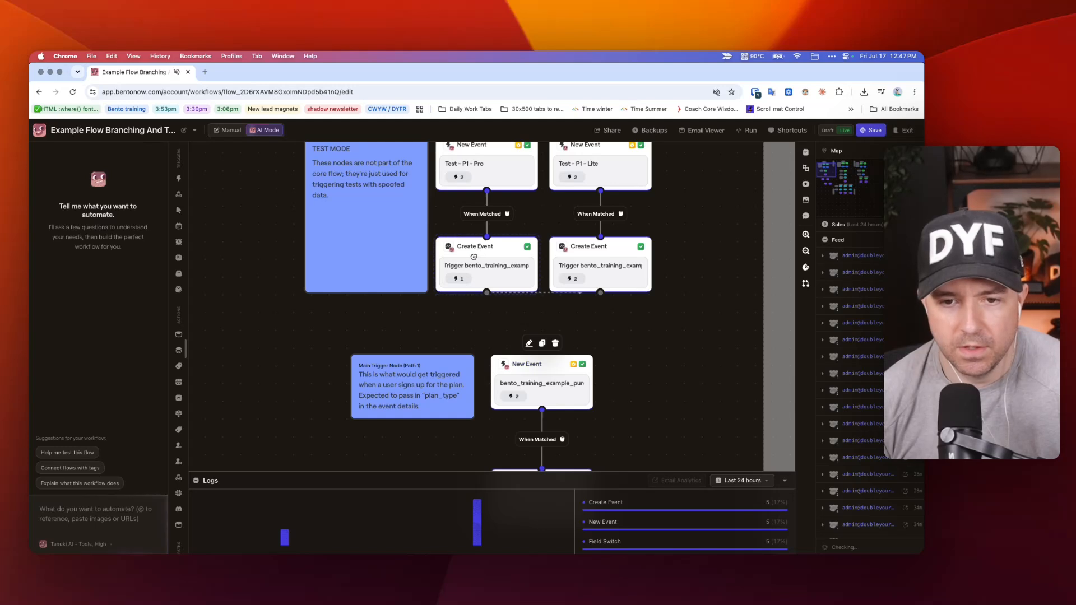
Browse the trigger and action node types that can be added to the canvas, without adding any.
{"action": "scroll", "coordinate": [540, 257], "scroll_direction": "up", "scroll_amount": 1}
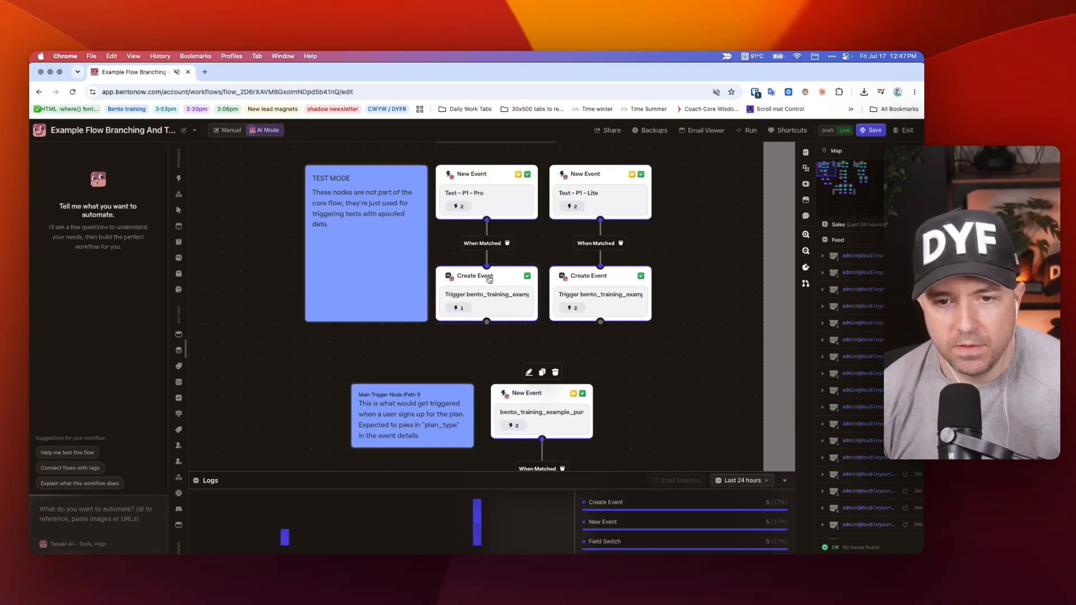
{"action": "scroll", "coordinate": [524, 164], "scroll_direction": "right", "scroll_amount": 3}
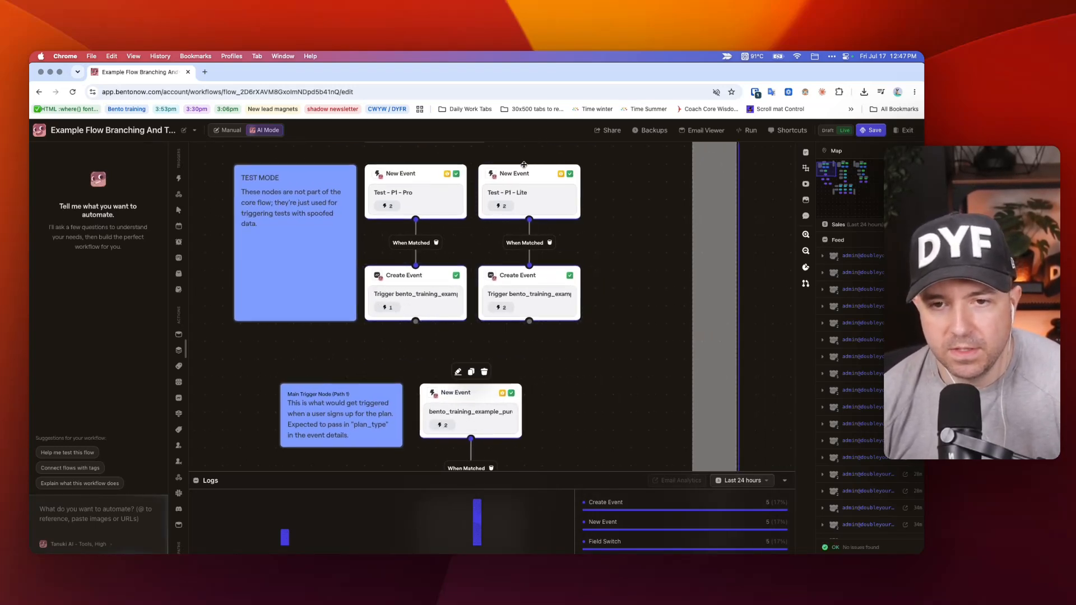
{"action": "right_click", "coordinate": [609, 182]}
{"action": "mouse_move", "coordinate": [648, 211]}
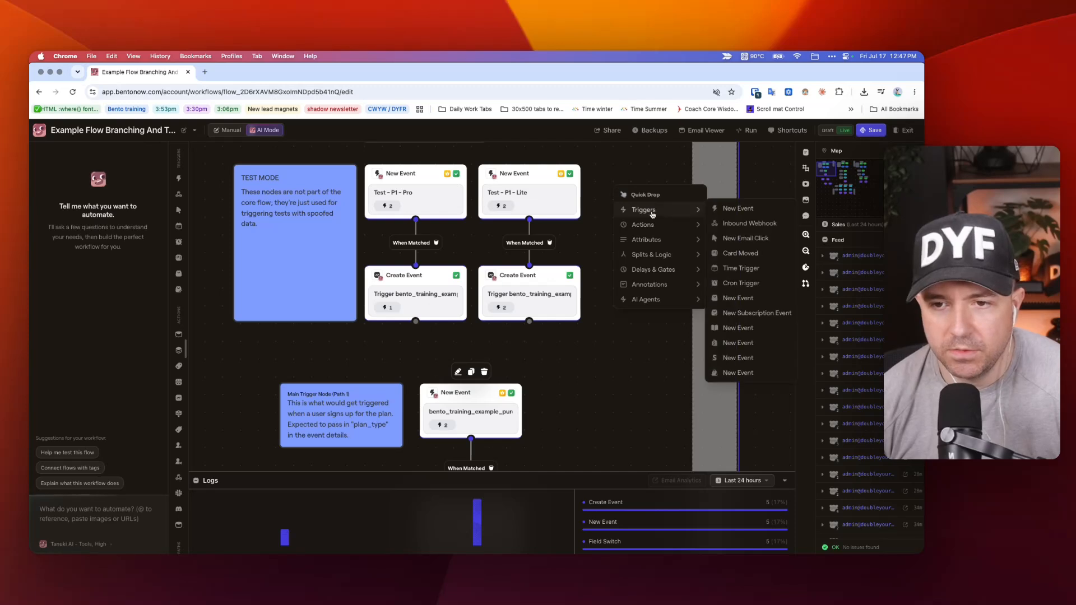
{"action": "left_click", "coordinate": [625, 339]}
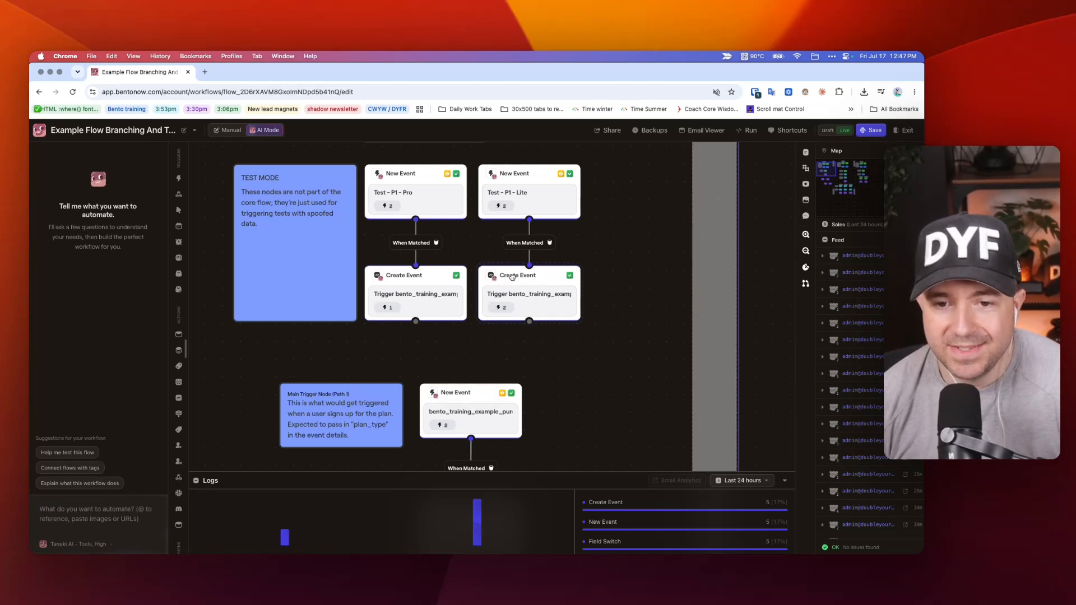
{"action": "right_click", "coordinate": [632, 284]}
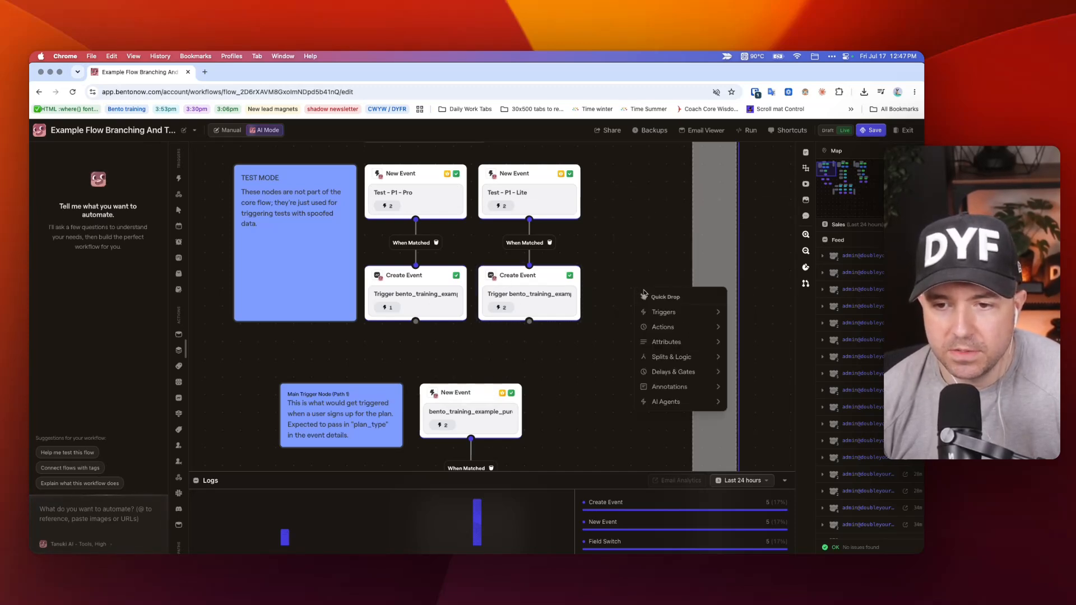
{"action": "mouse_move", "coordinate": [675, 328]}
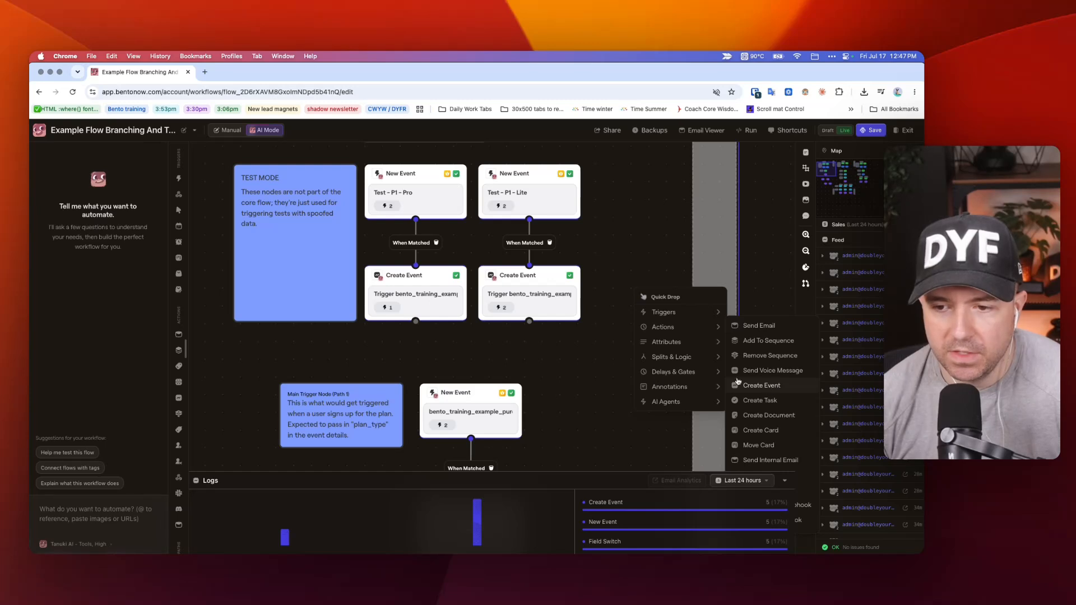
{"action": "left_click", "coordinate": [470, 351]}
Recheck the event type and plan_type detail that the Create Event node under Test - P1 - Pro sends.
{"action": "left_click", "coordinate": [428, 289]}
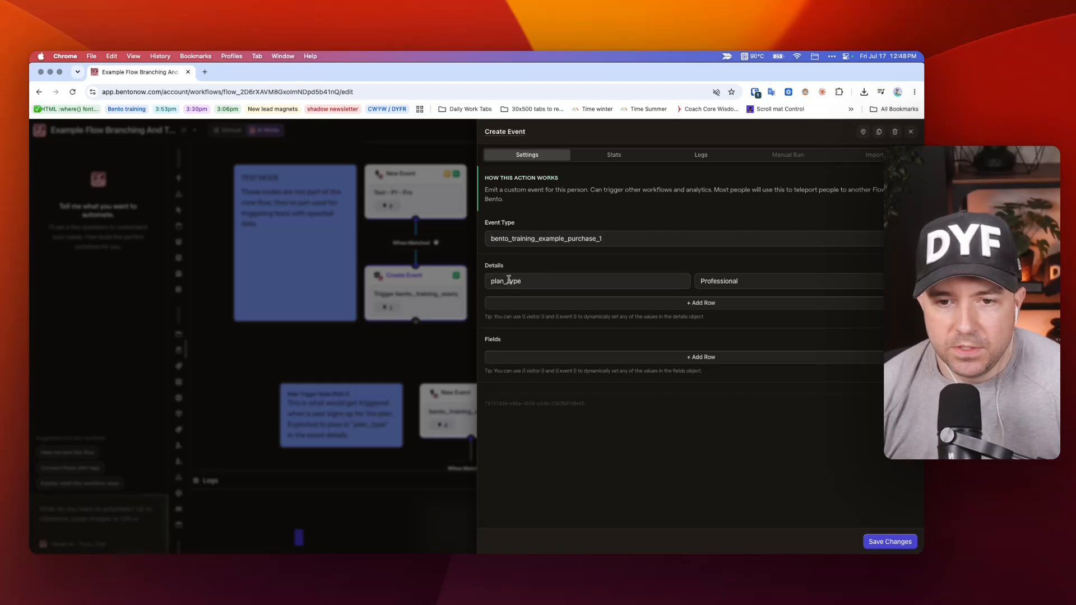
{"action": "left_click", "coordinate": [396, 228]}
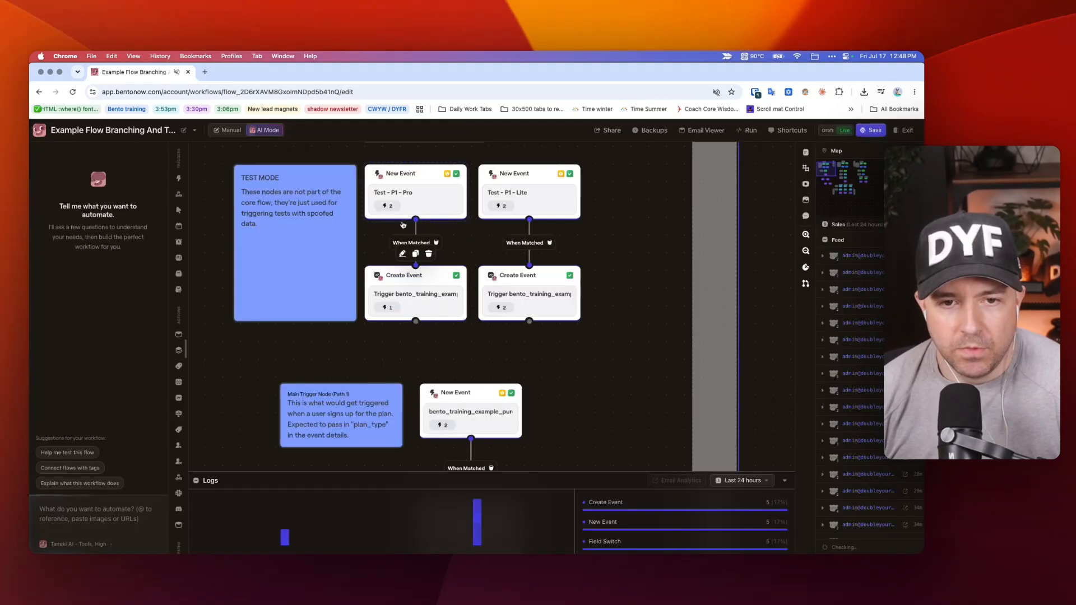
{"action": "left_click", "coordinate": [405, 291]}
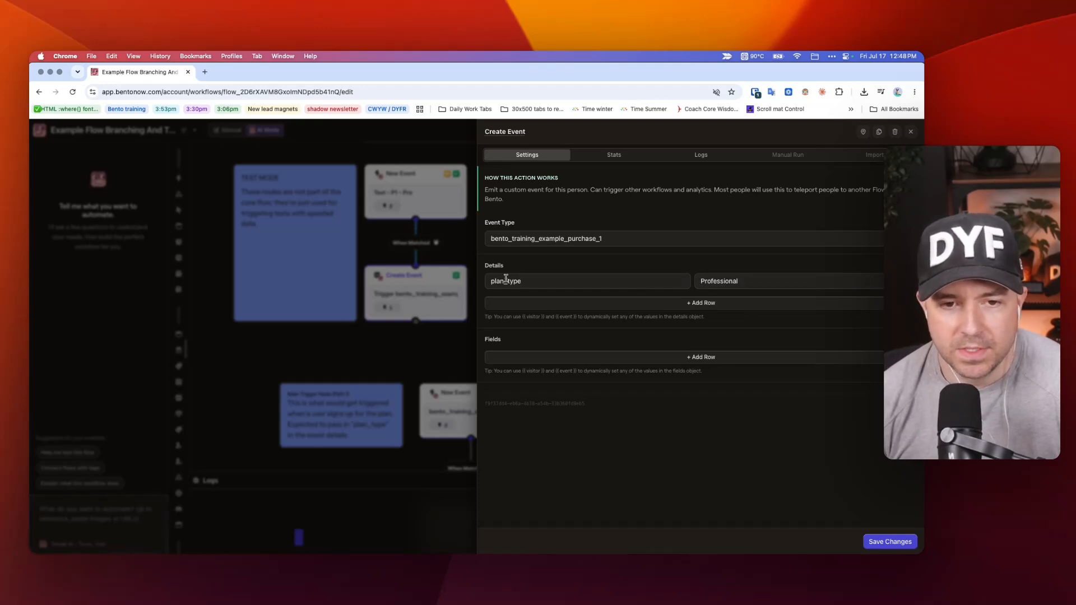
{"action": "left_click", "coordinate": [346, 307]}
{"action": "left_click", "coordinate": [431, 297]}
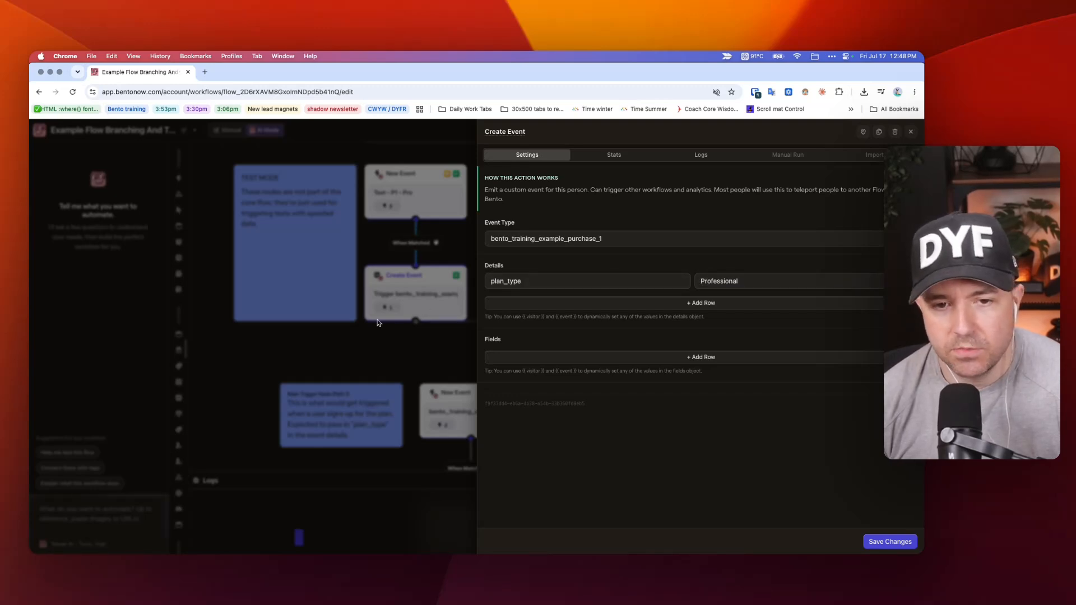
{"action": "left_click", "coordinate": [401, 269]}
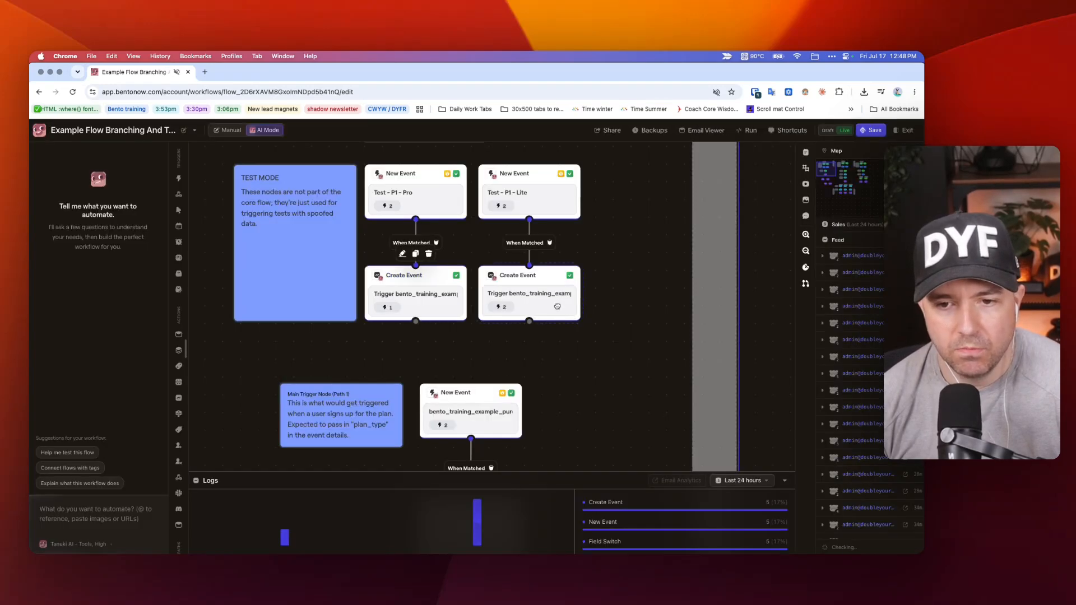
Inspect the event type and plan_type value in the Create Event node under Test - P1 - Lite, then close it.
{"action": "left_click", "coordinate": [583, 306]}
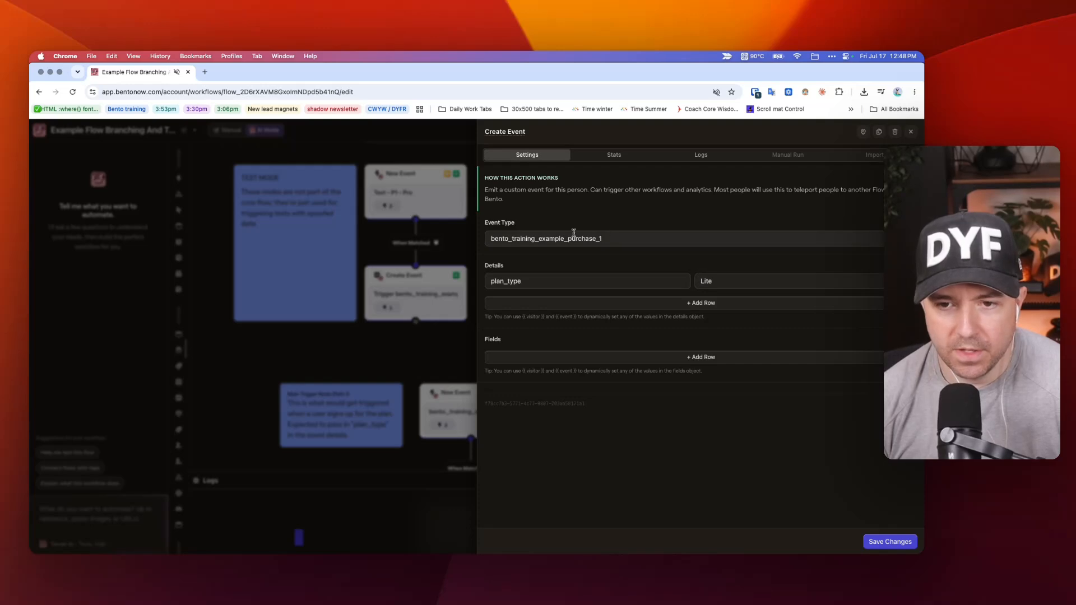
{"action": "left_click_drag", "start_coordinate": [614, 239], "coordinate": [581, 238]}
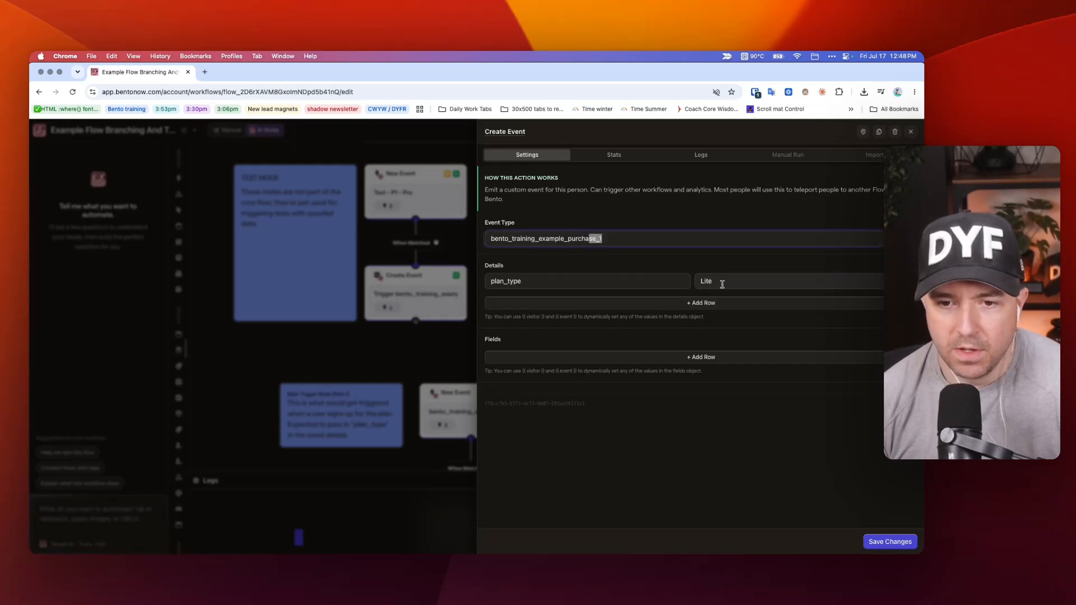
{"action": "left_click", "coordinate": [402, 279]}
Inspect the event type and plan_type value in Pathway 3's Create Event node under Test - P3 - Lite, then close it.
{"action": "scroll", "coordinate": [408, 275], "scroll_direction": "right", "scroll_amount": 10}
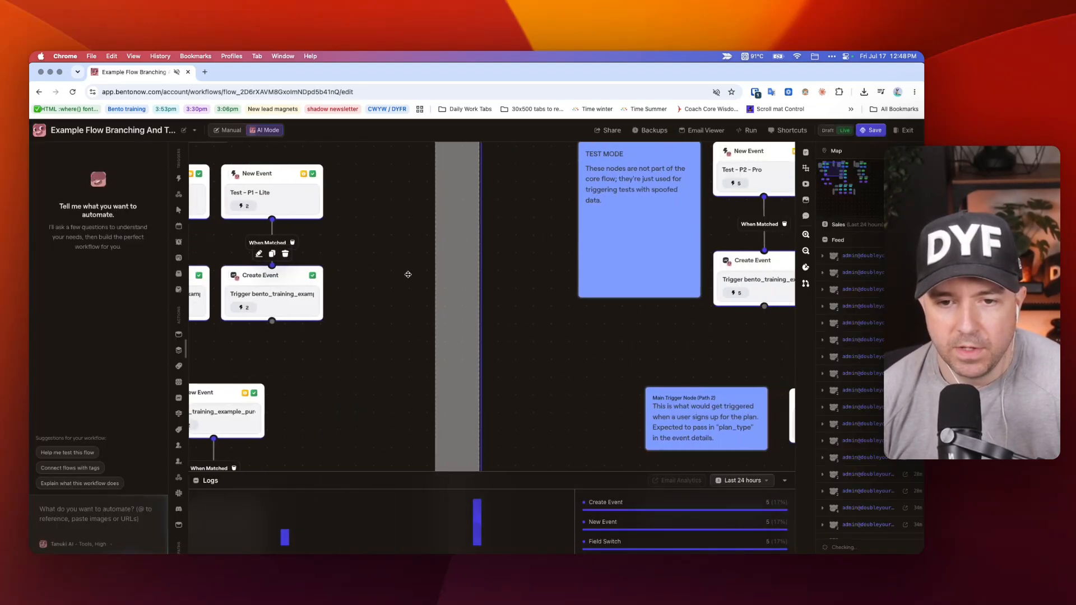
{"action": "scroll", "coordinate": [654, 273], "scroll_direction": "right", "scroll_amount": 15}
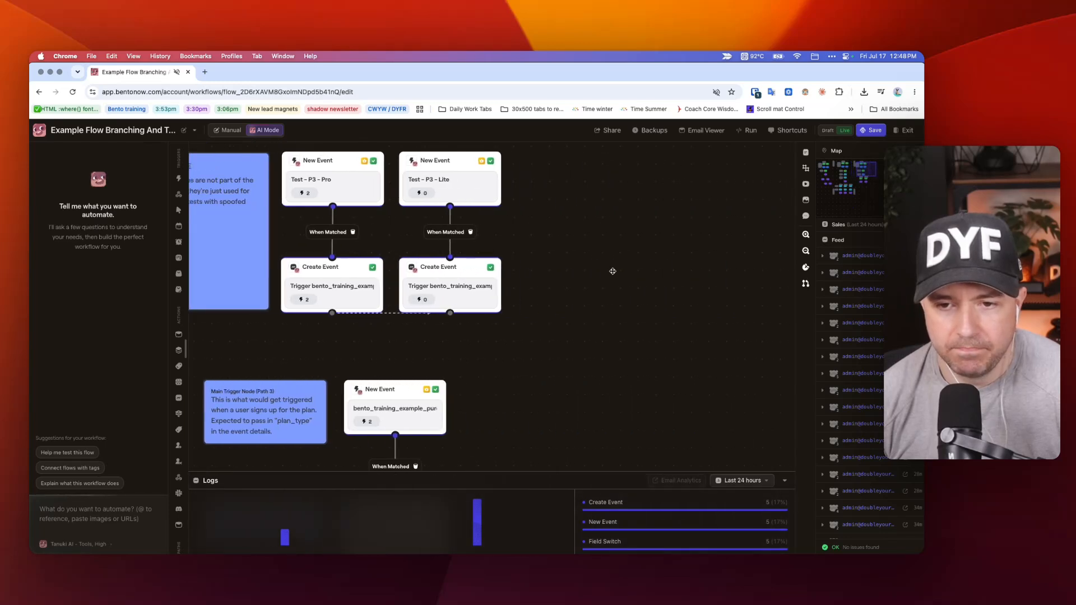
{"action": "left_click", "coordinate": [489, 283]}
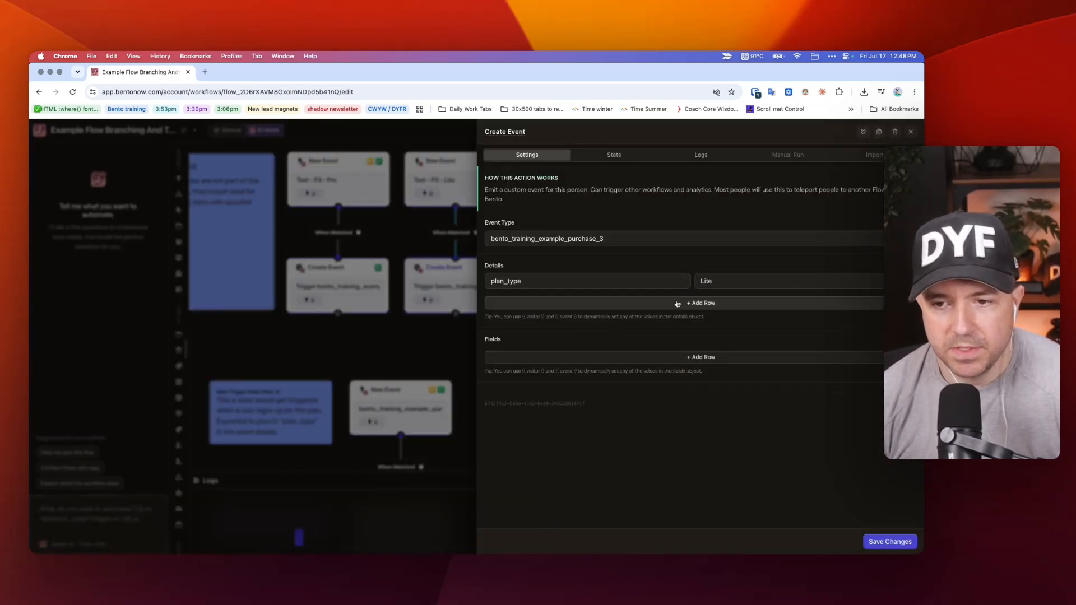
{"action": "left_click", "coordinate": [367, 323]}
Add an End Session node near Pathway 1's test nodes and link the Create Event under Test - P1 - Lite to it.
{"action": "scroll", "coordinate": [367, 323], "scroll_direction": "left", "scroll_amount": 4}
{"action": "scroll", "coordinate": [369, 322], "scroll_direction": "down", "scroll_amount": 3}
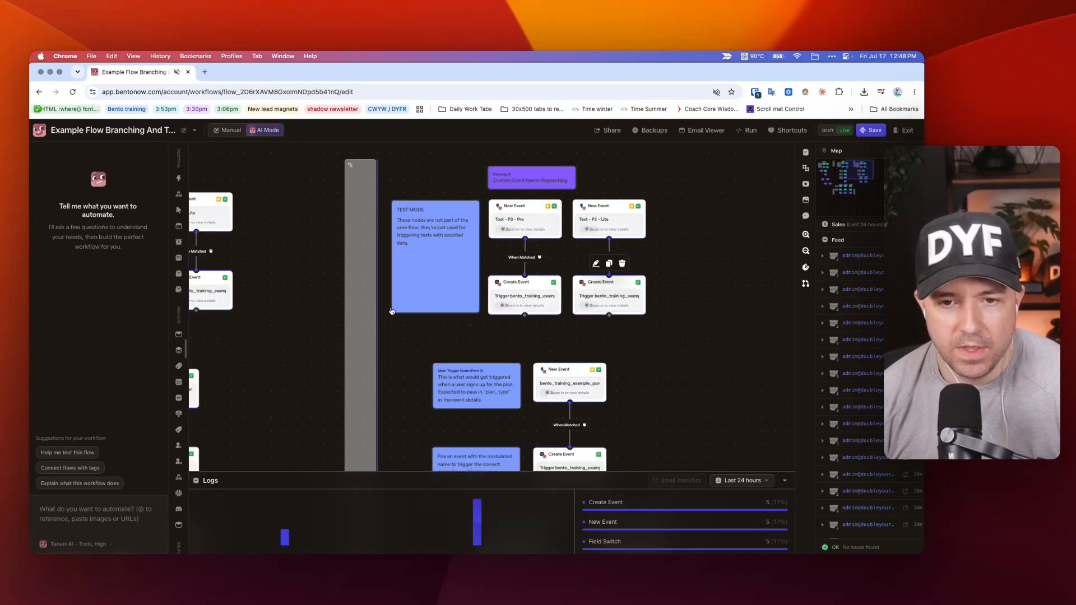
{"action": "scroll", "coordinate": [392, 306], "scroll_direction": "left", "scroll_amount": 10}
{"action": "scroll", "coordinate": [393, 304], "scroll_direction": "left", "scroll_amount": 2}
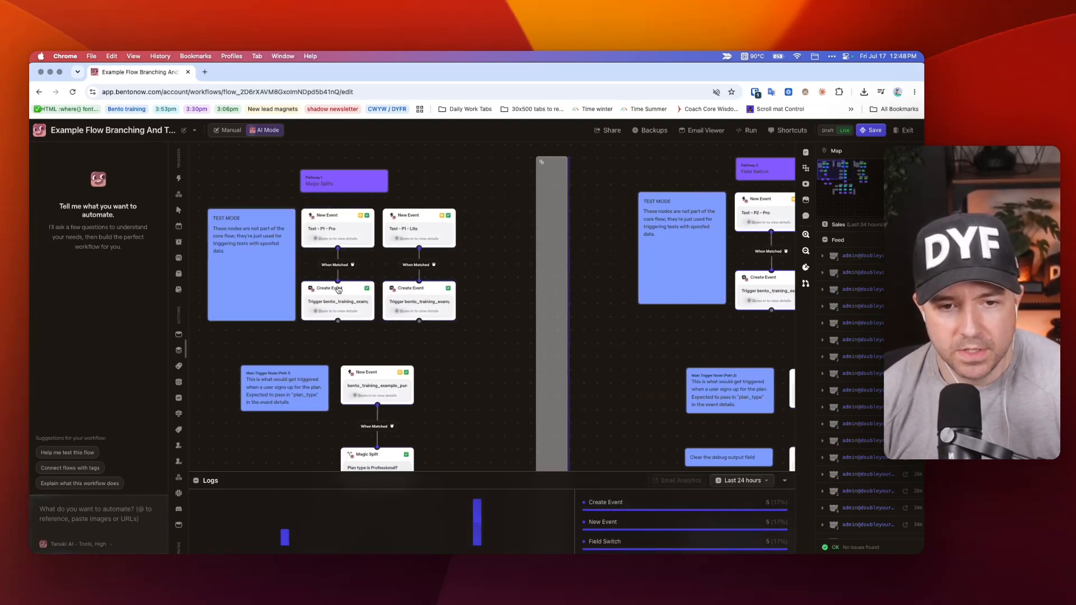
{"action": "scroll", "coordinate": [473, 314], "scroll_direction": "down", "scroll_amount": 2}
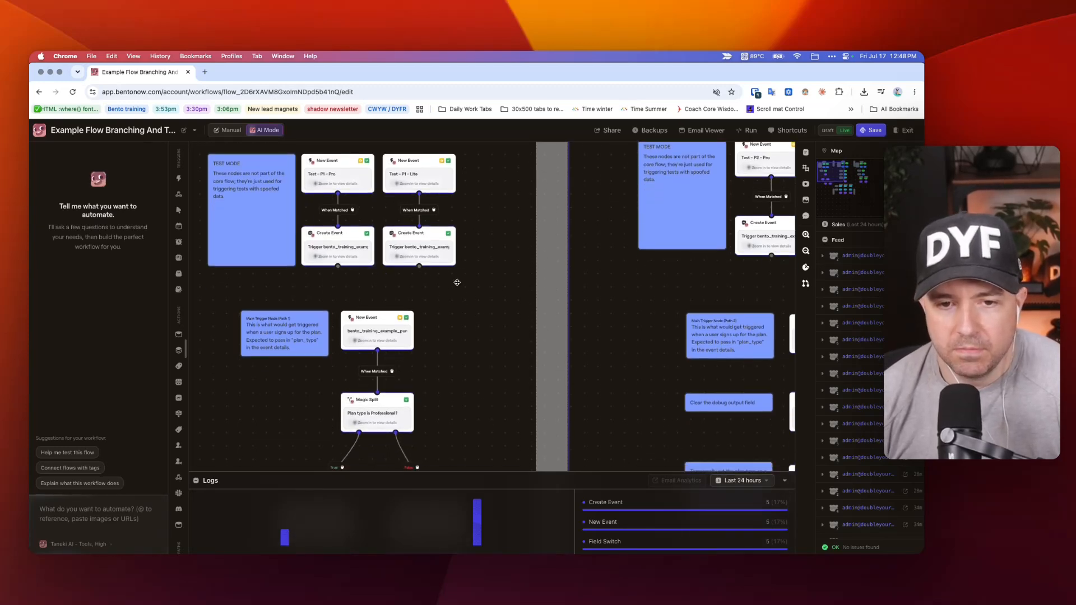
{"action": "right_click", "coordinate": [457, 296]}
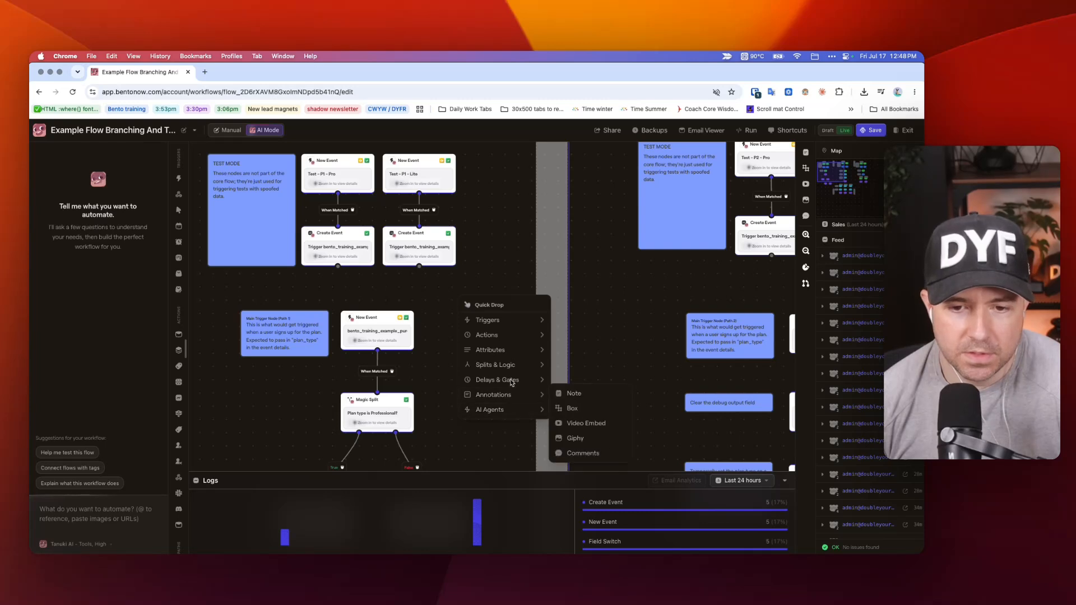
{"action": "mouse_move", "coordinate": [504, 335]}
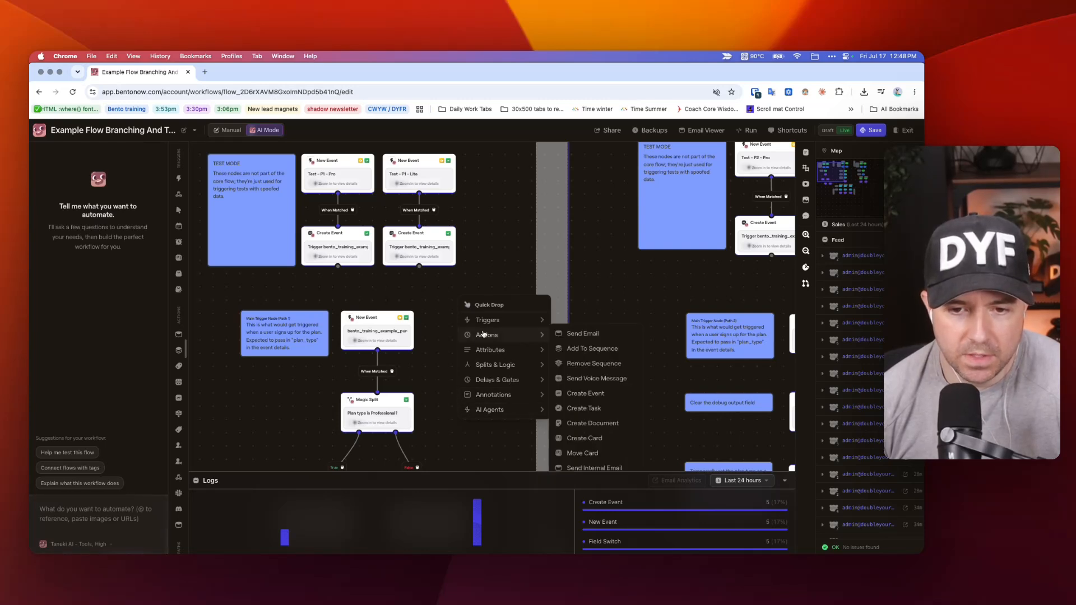
{"action": "mouse_move", "coordinate": [492, 364]}
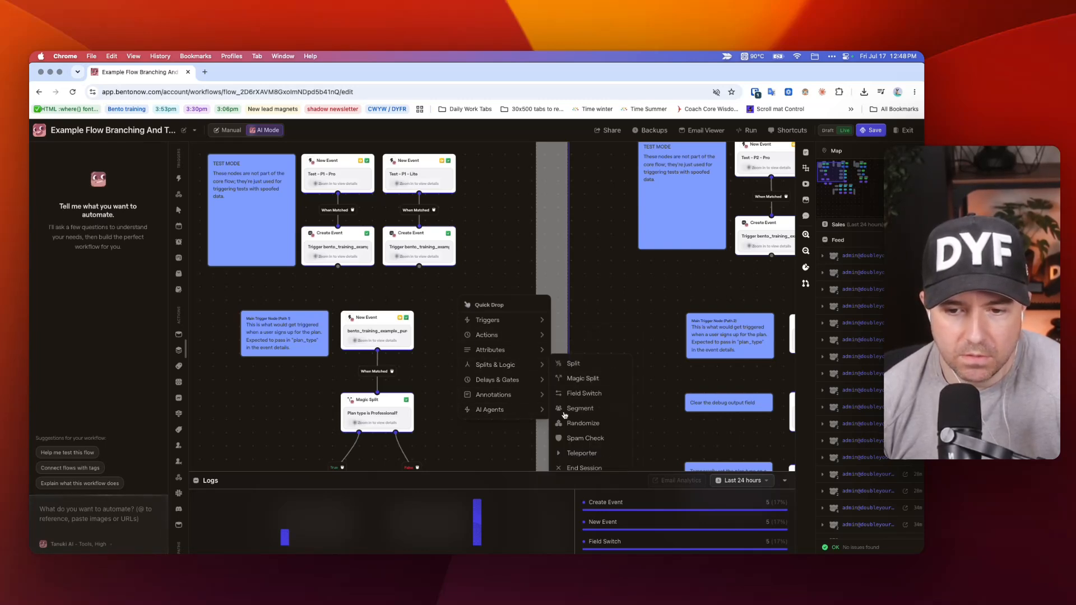
{"action": "left_click", "coordinate": [584, 467]}
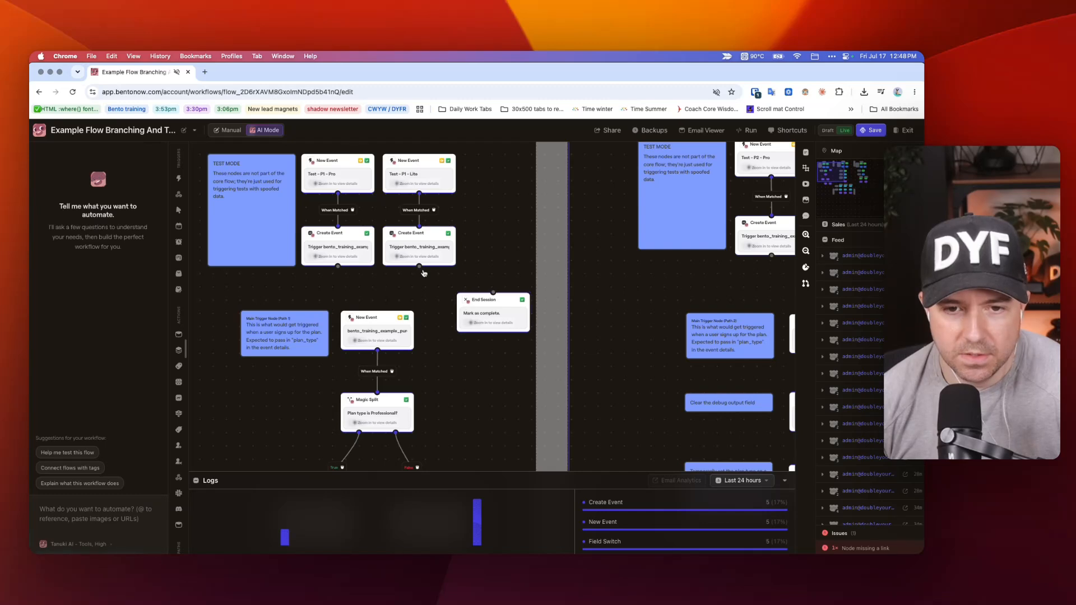
{"action": "left_click_drag", "start_coordinate": [419, 266], "coordinate": [491, 292]}
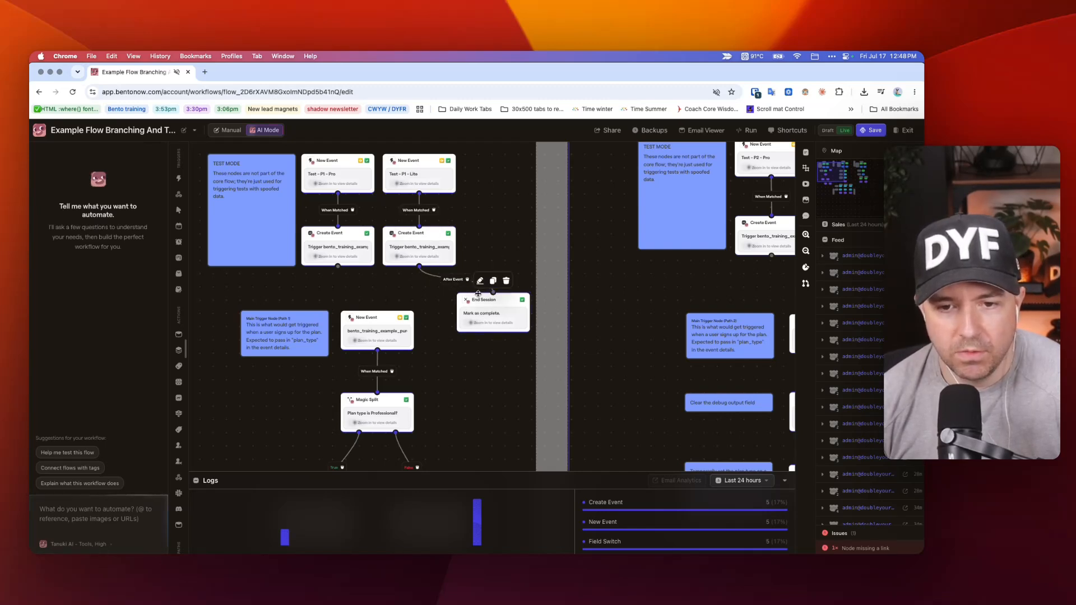
Delete the End Session node linked to Pathway 1's Lite test Create Event.
{"action": "right_click", "coordinate": [503, 312]}
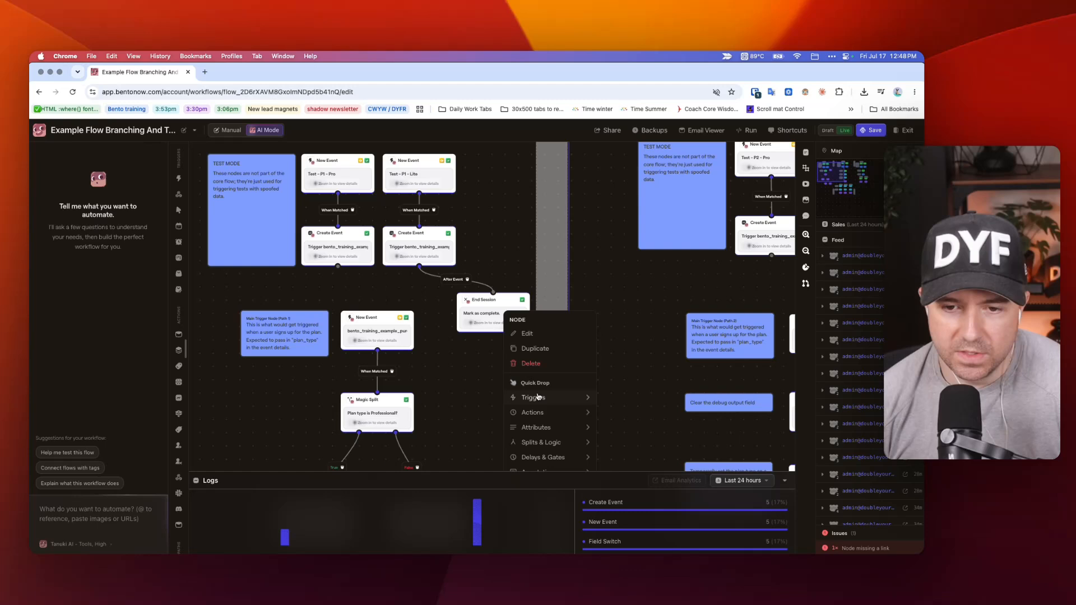
{"action": "left_click", "coordinate": [531, 364]}
Examine Pathway 1's Magic Split branches and their End Session nodes, and compare them with the test-mode nodes above.
{"action": "scroll", "coordinate": [465, 315], "scroll_direction": "down", "scroll_amount": 5}
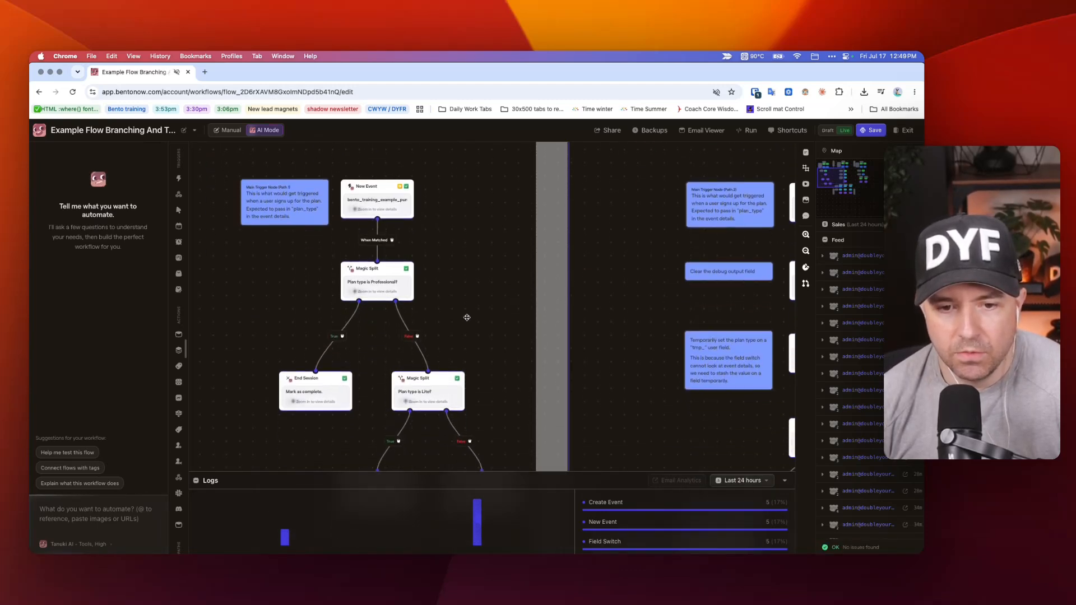
{"action": "scroll", "coordinate": [467, 318], "scroll_direction": "up", "scroll_amount": 3}
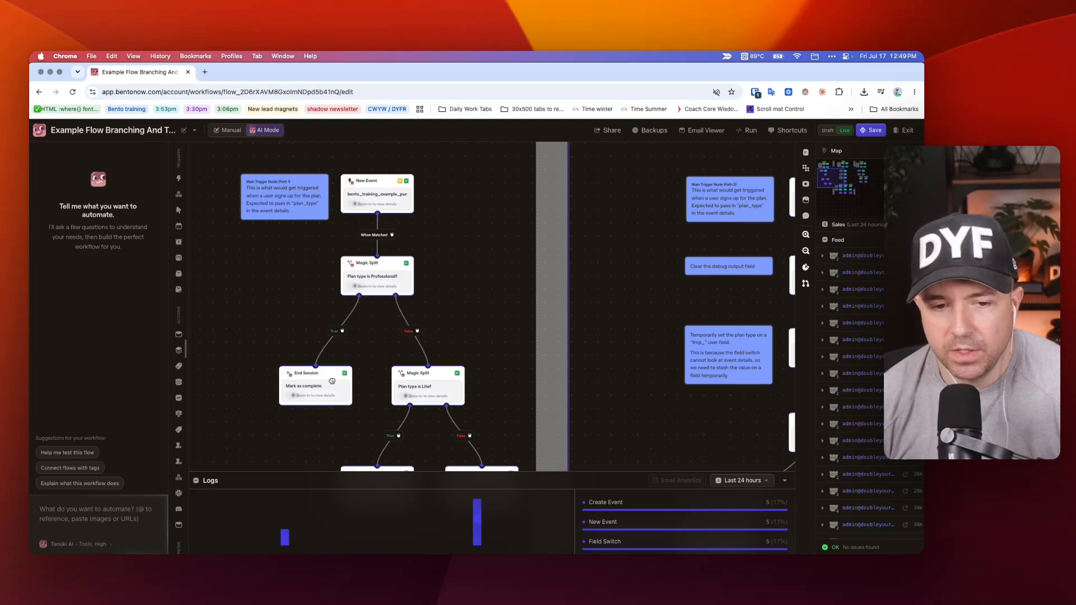
{"action": "scroll", "coordinate": [336, 375], "scroll_direction": "down", "scroll_amount": 3}
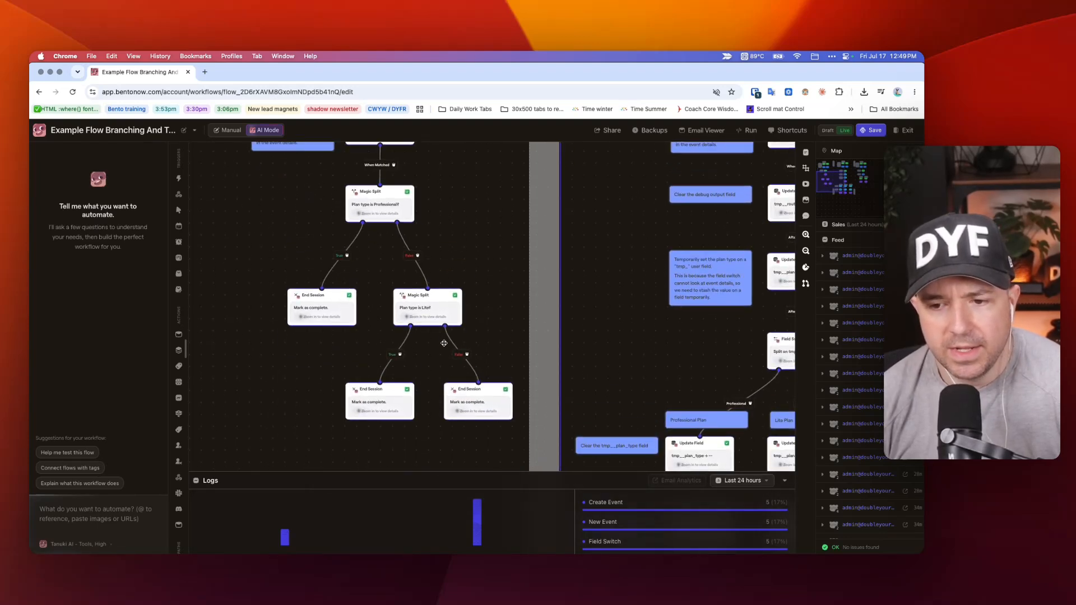
{"action": "scroll", "coordinate": [399, 344], "scroll_direction": "up", "scroll_amount": 3}
{"action": "scroll", "coordinate": [445, 335], "scroll_direction": "down", "scroll_amount": 3}
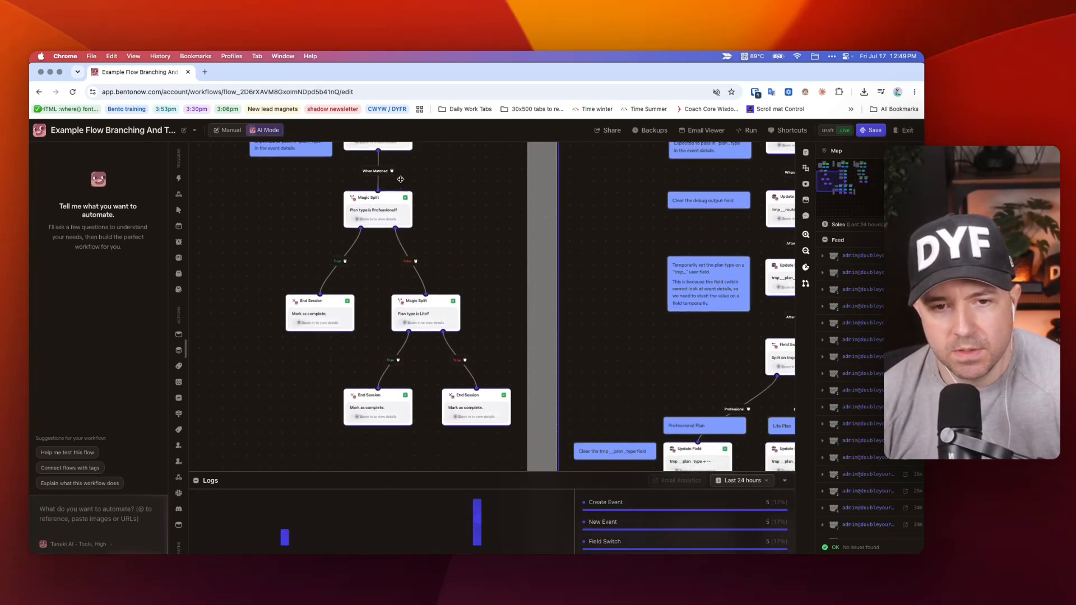
{"action": "scroll", "coordinate": [370, 213], "scroll_direction": "down", "scroll_amount": 1}
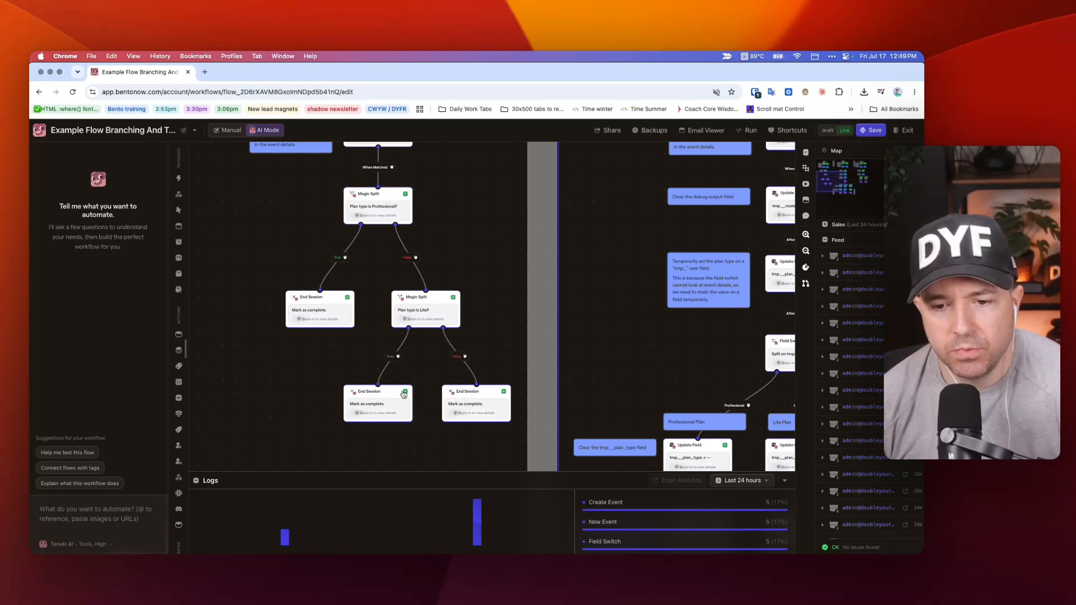
{"action": "mouse_move", "coordinate": [403, 394]}
{"action": "scroll", "coordinate": [433, 327], "scroll_direction": "up", "scroll_amount": 5}
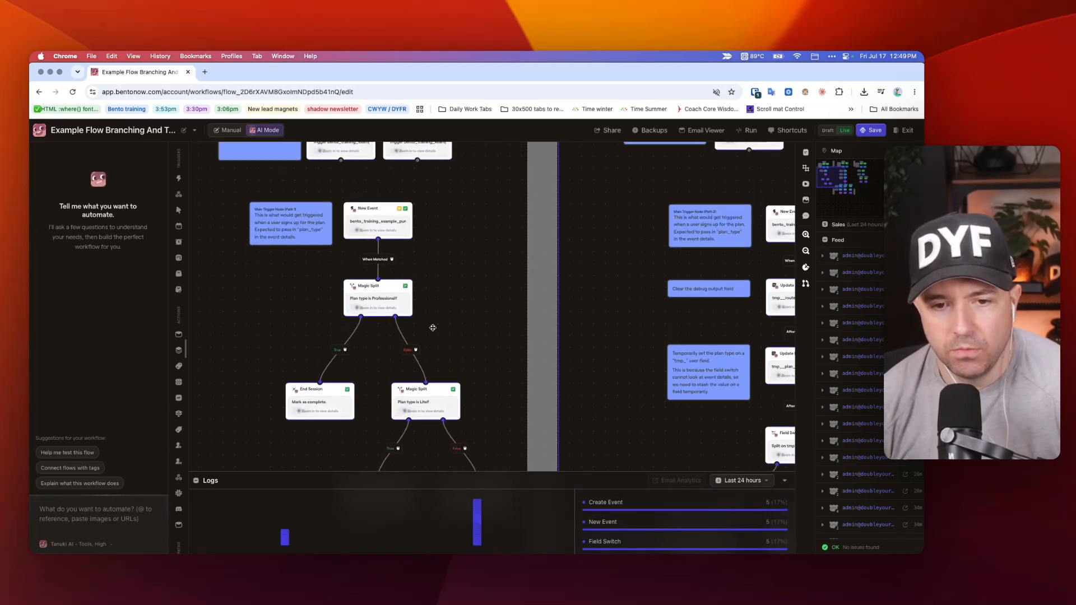
{"action": "scroll", "coordinate": [490, 321], "scroll_direction": "up", "scroll_amount": 1}
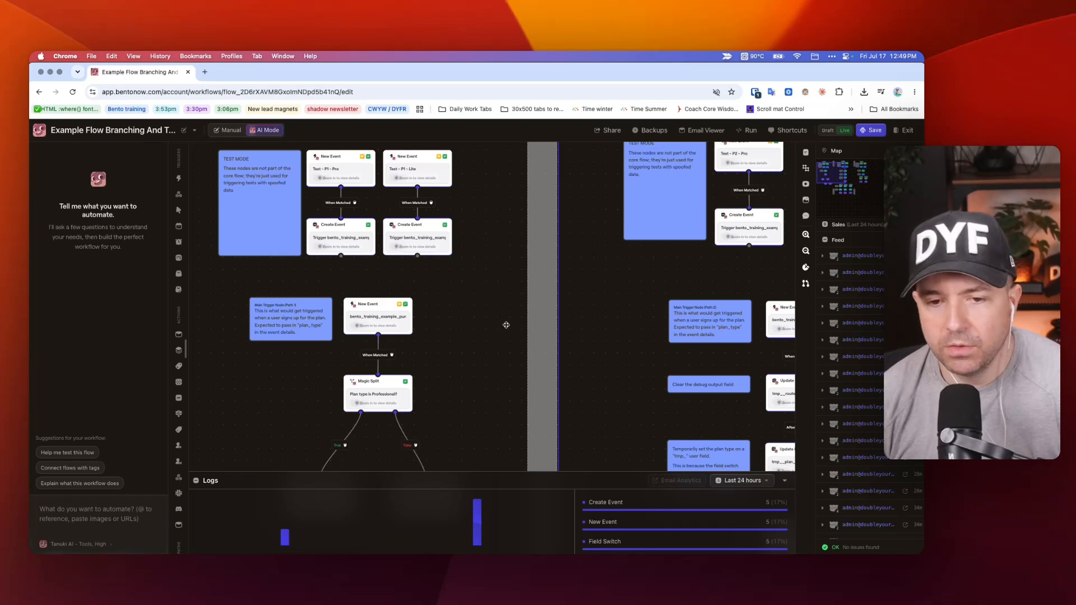
{"action": "scroll", "coordinate": [448, 295], "scroll_direction": "up", "scroll_amount": 1}
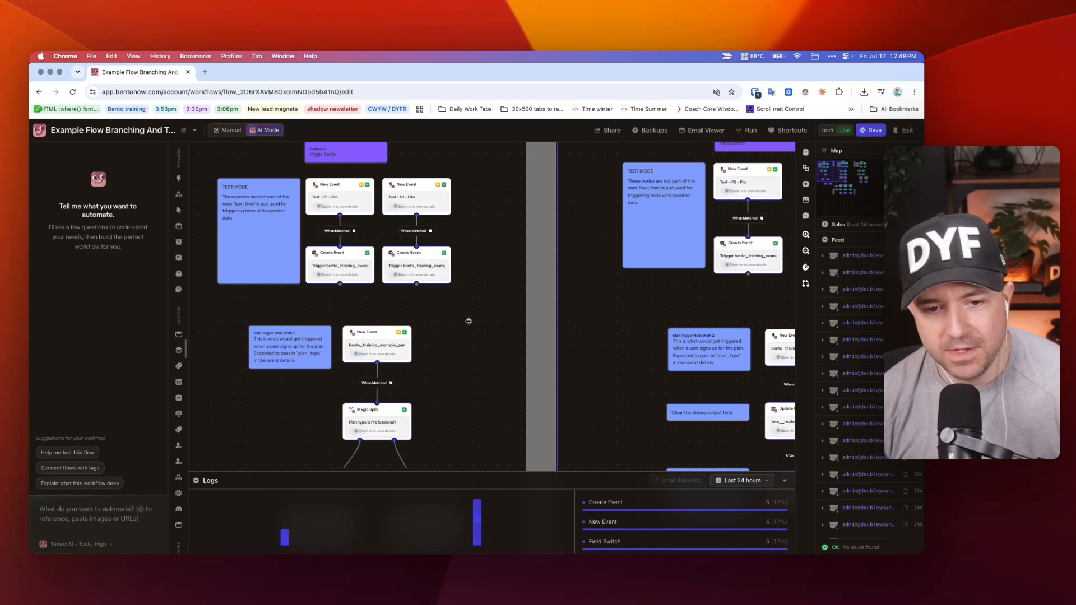
{"action": "scroll", "coordinate": [469, 321], "scroll_direction": "down", "scroll_amount": 5}
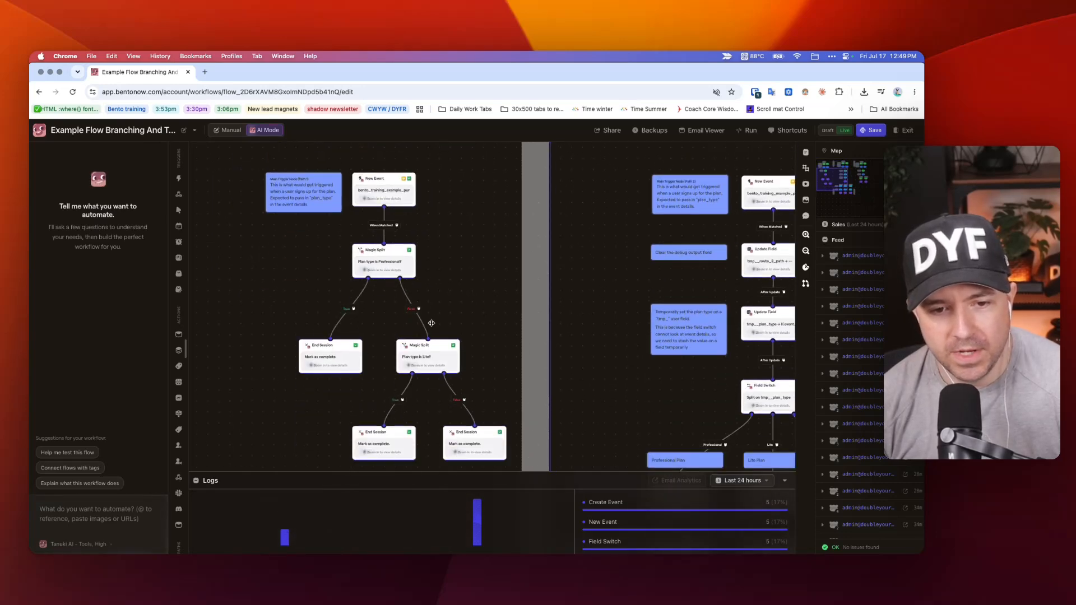
{"action": "scroll", "coordinate": [431, 322], "scroll_direction": "up", "scroll_amount": 3}
{"action": "scroll", "coordinate": [430, 314], "scroll_direction": "up", "scroll_amount": 3}
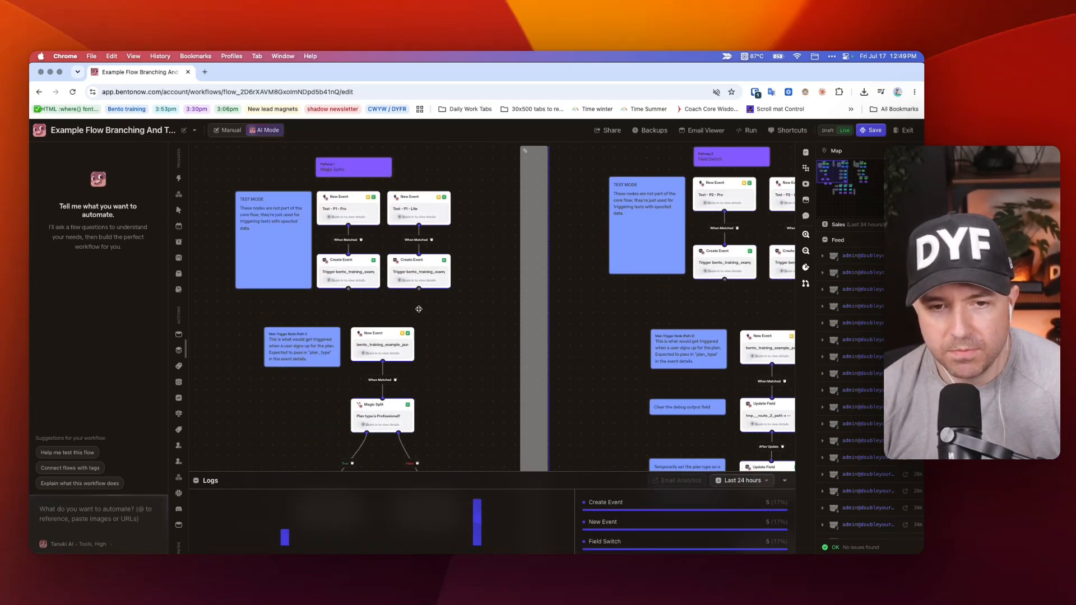
Examine the test-mode sections across all three pathways in an overview of the whole flow.
{"action": "scroll", "coordinate": [418, 307], "scroll_direction": "down", "scroll_amount": 5}
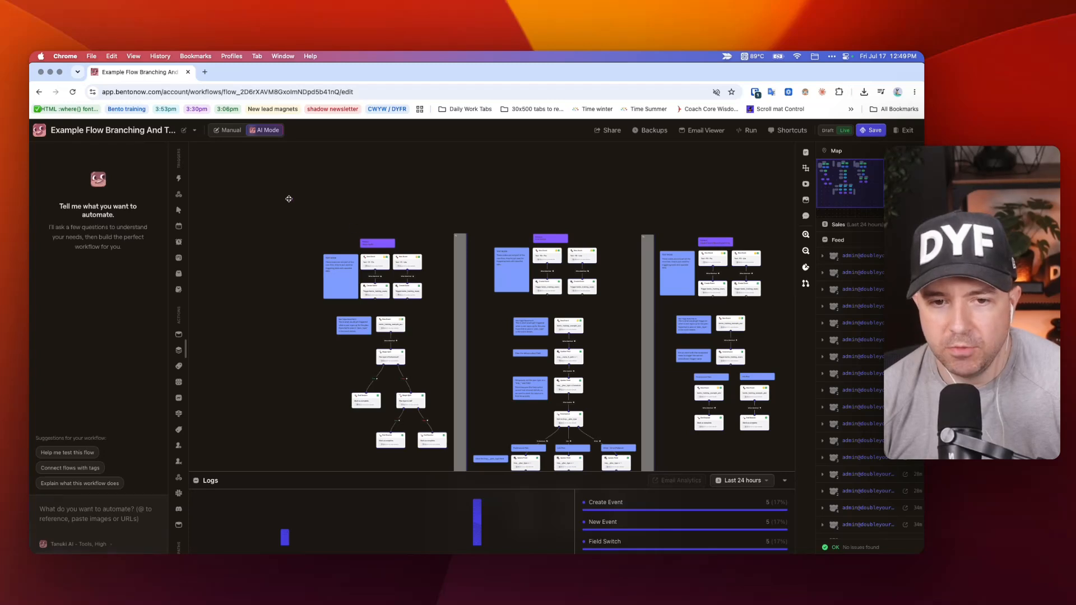
{"action": "left_click_drag", "start_coordinate": [293, 215], "coordinate": [545, 289]}
{"action": "left_click_drag", "start_coordinate": [761, 307], "coordinate": [773, 308]}
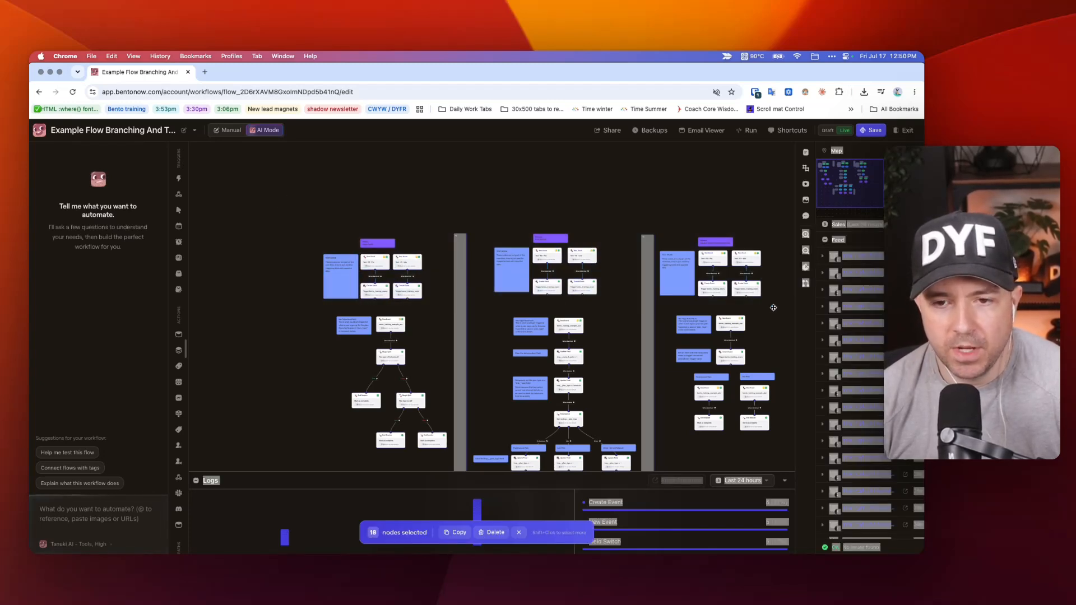
{"action": "left_click", "coordinate": [572, 204]}
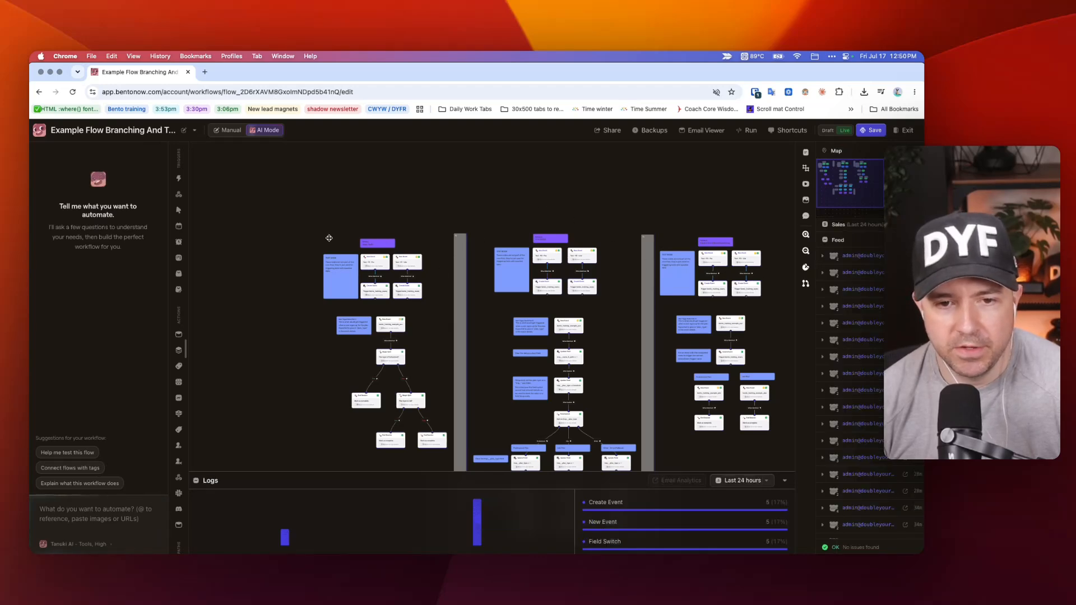
Select Pathway 1's title and test-mode nodes together to single them out, and clear the selection.
{"action": "scroll", "coordinate": [365, 282], "scroll_direction": "up", "scroll_amount": 5}
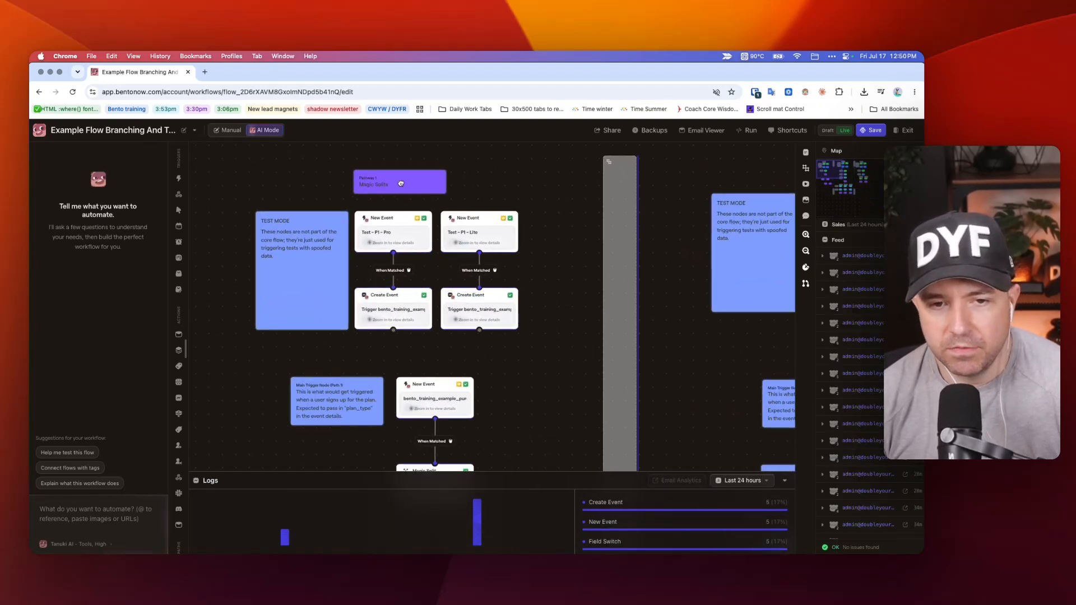
{"action": "left_click_drag", "start_coordinate": [236, 158], "coordinate": [544, 339]}
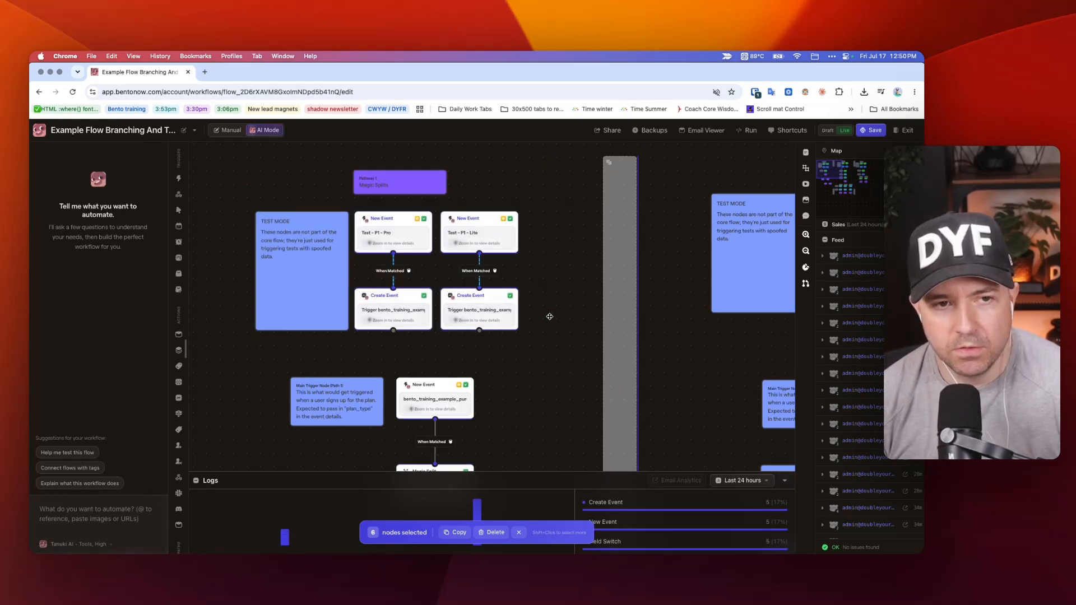
{"action": "left_click", "coordinate": [547, 317]}
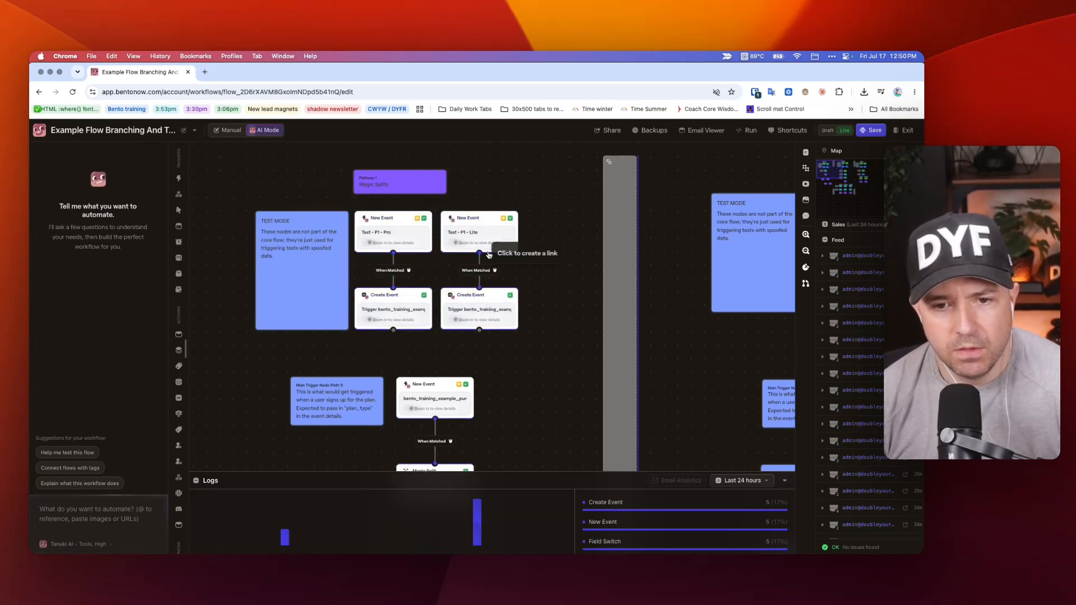
Review the event details sent by Pathway 1's Lite test Create Event node, and compare them with the manual event form on the contact's profile.
{"action": "left_click", "coordinate": [459, 305]}
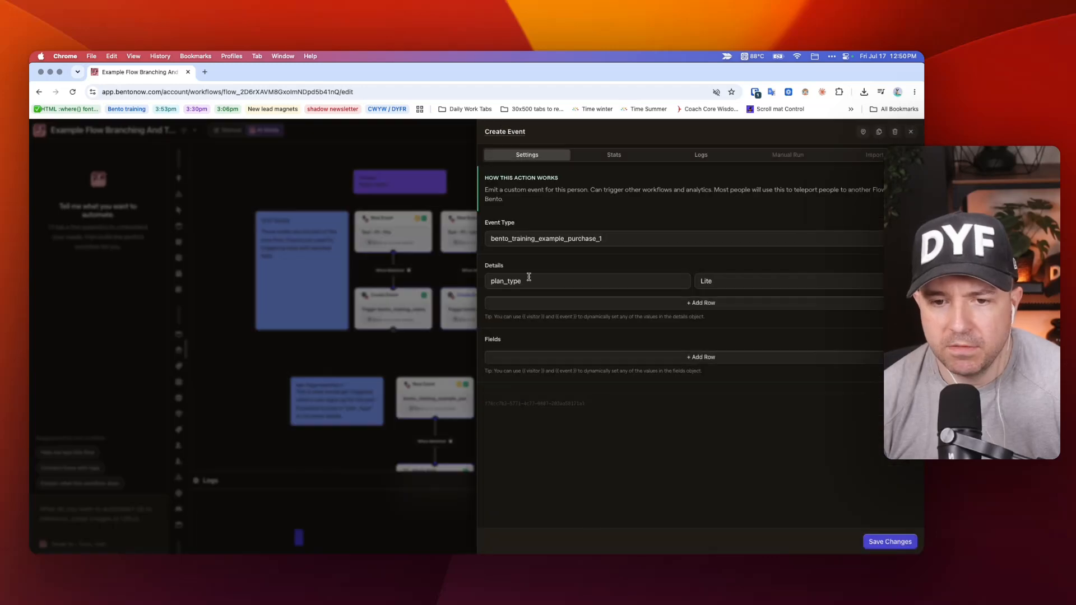
{"action": "left_click", "coordinate": [383, 154]}
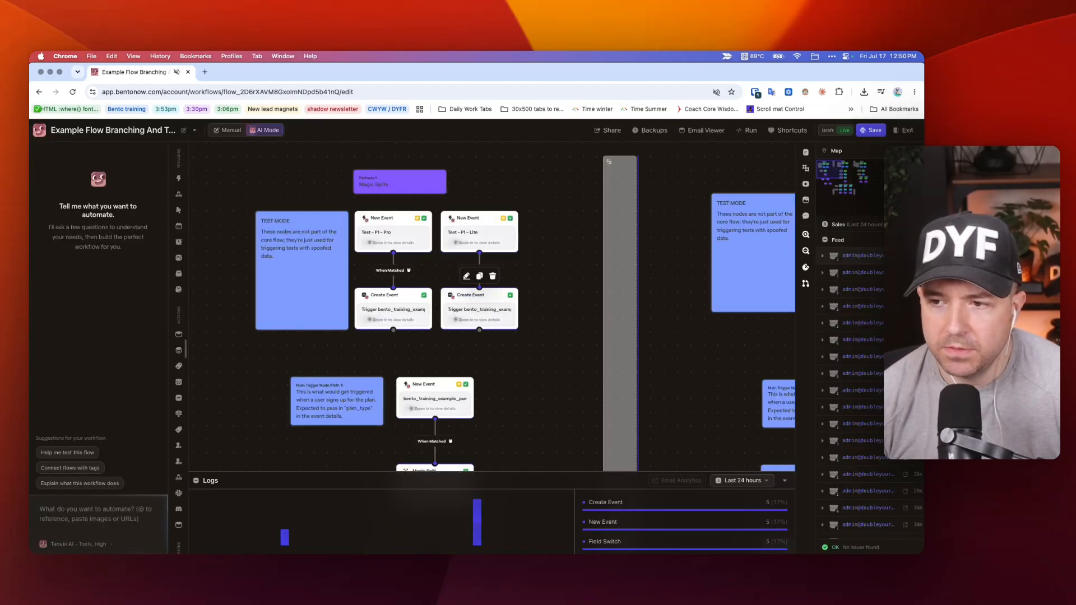
{"action": "left_click", "coordinate": [905, 256]}
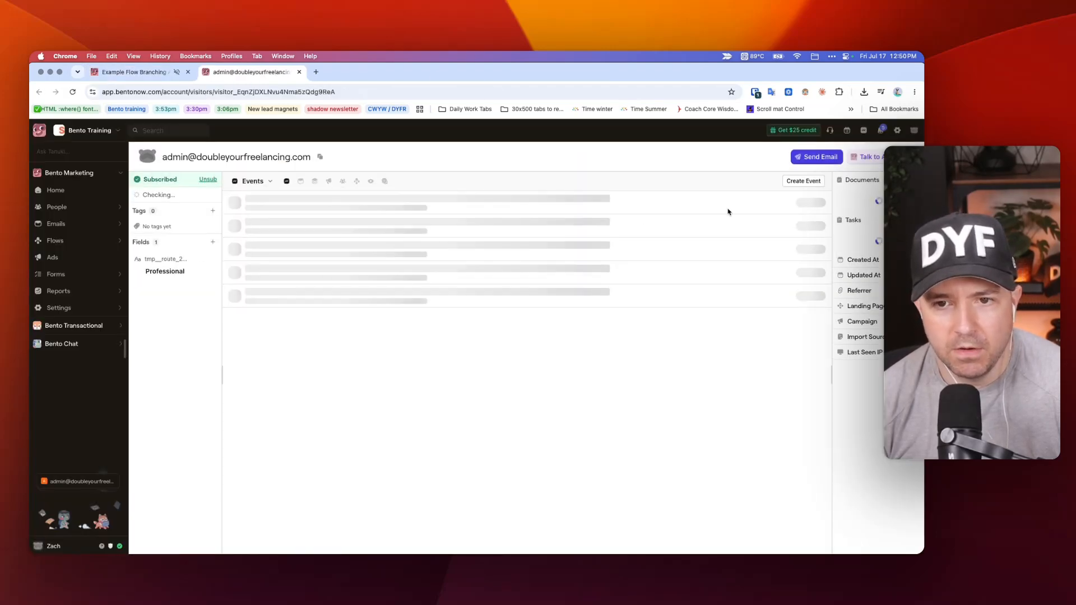
{"action": "left_click", "coordinate": [810, 182]}
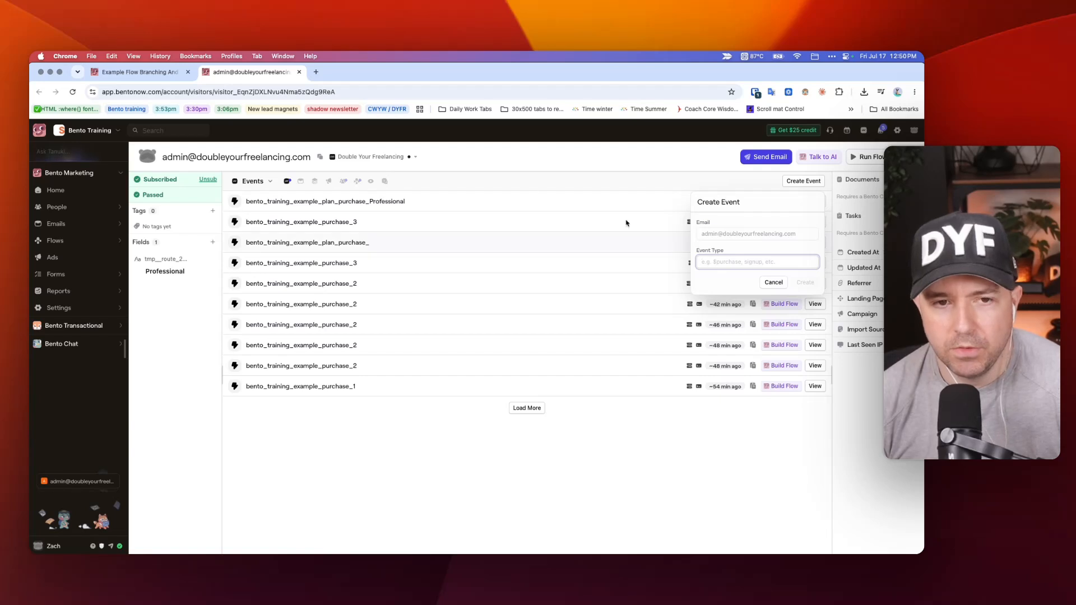
{"action": "left_click", "coordinate": [457, 175]}
{"action": "key", "text": "ctrl+shift+Tab"}
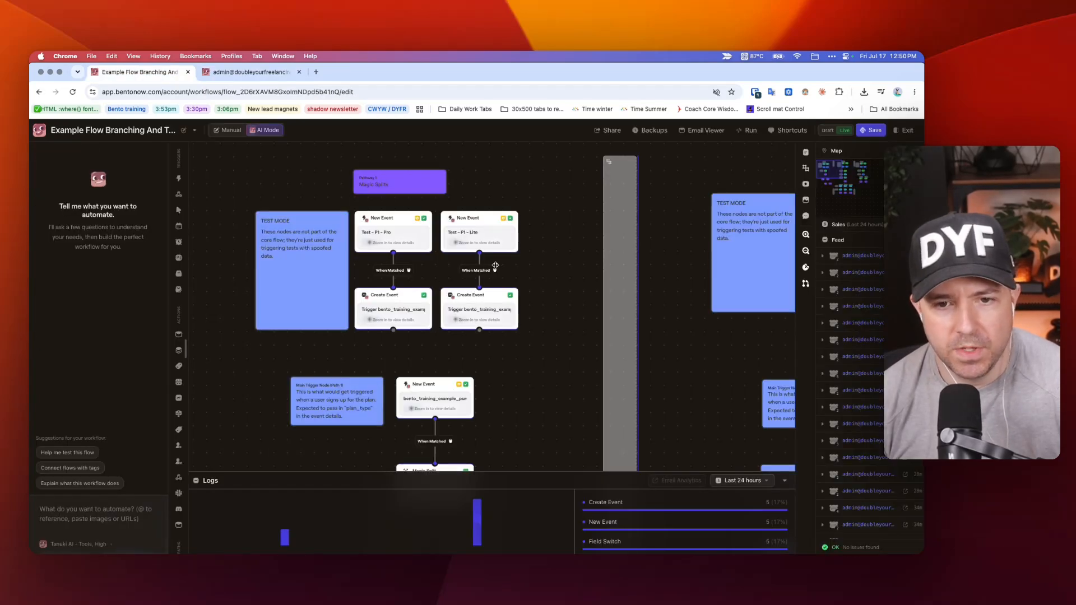
Review the trigger event of Pathway 1's main New Event node and the plan_type condition in its Professional Magic Split.
{"action": "scroll", "coordinate": [477, 228], "scroll_direction": "down", "scroll_amount": 2}
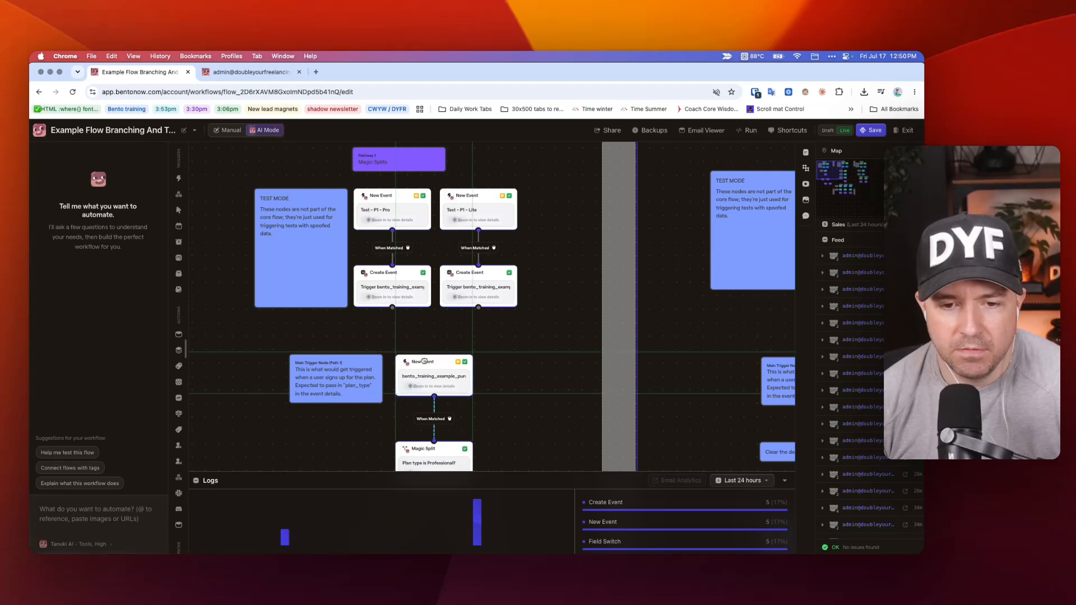
{"action": "left_click", "coordinate": [469, 364]}
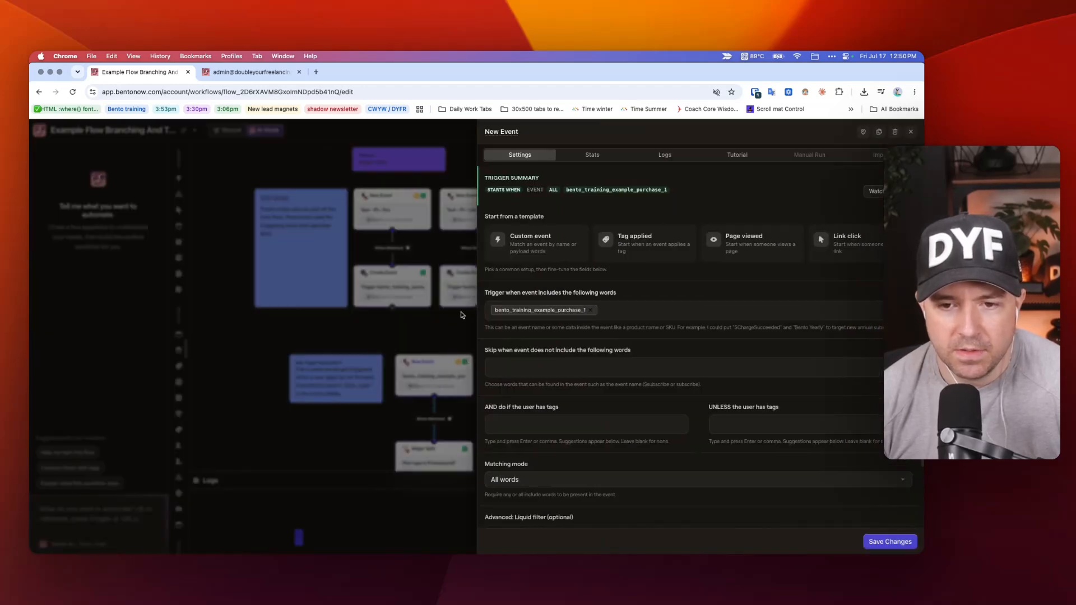
{"action": "left_click", "coordinate": [414, 316]}
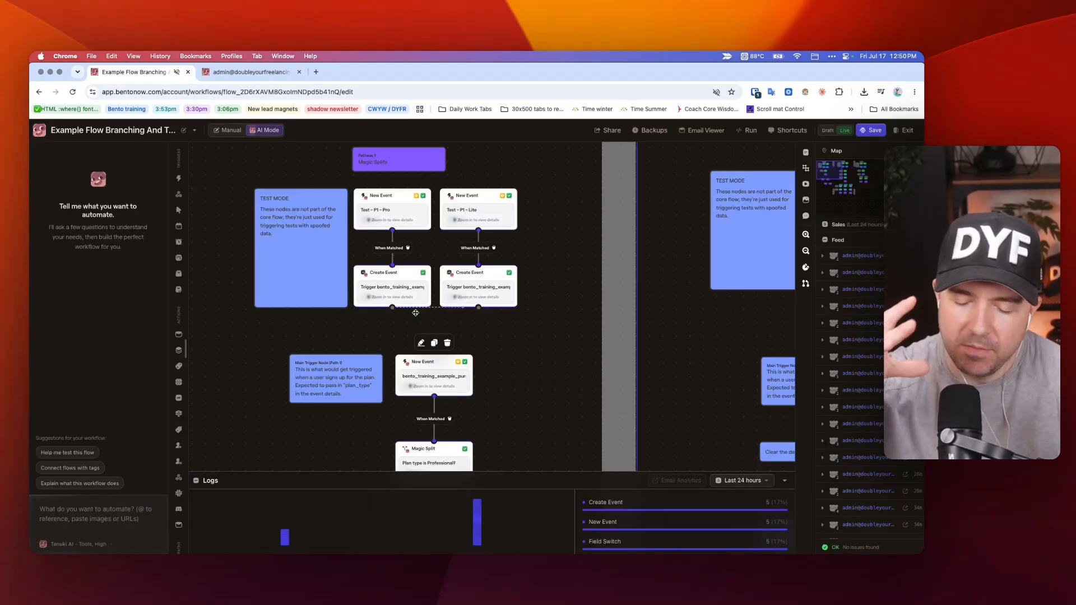
{"action": "scroll", "coordinate": [415, 312], "scroll_direction": "down", "scroll_amount": 5}
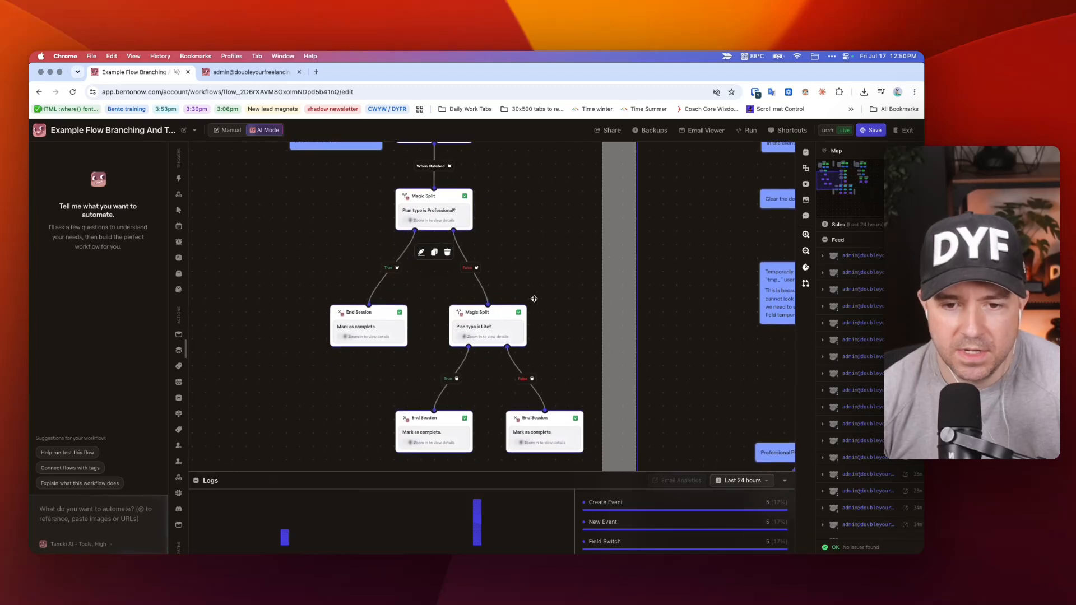
{"action": "left_click", "coordinate": [430, 209]}
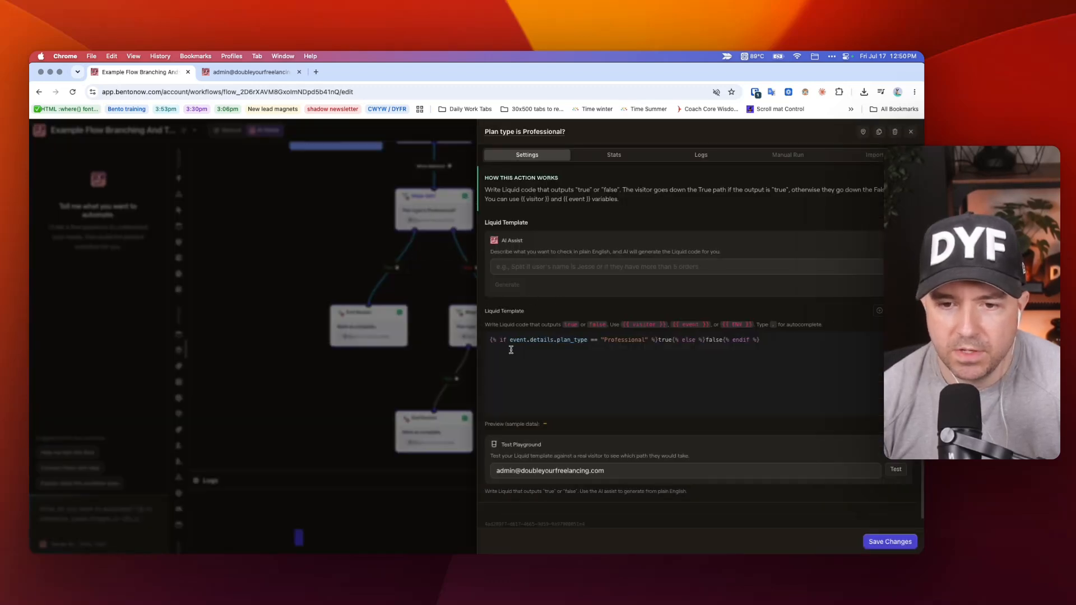
{"action": "left_click_drag", "start_coordinate": [511, 349], "coordinate": [583, 344]}
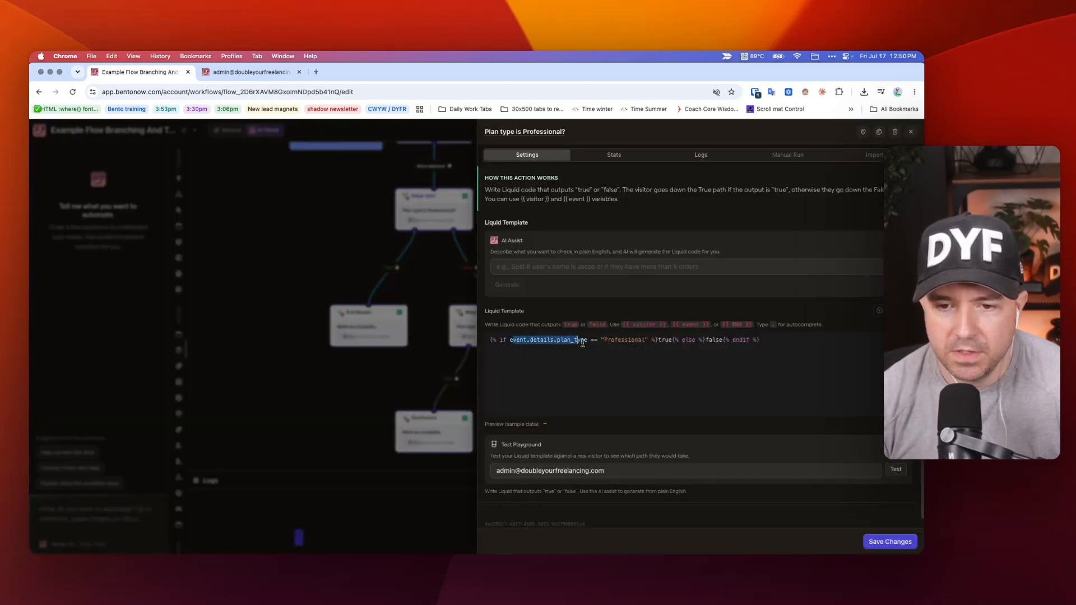
{"action": "left_click", "coordinate": [339, 250]}
Review the trigger event of Pathway 3's Professional New Event node, and select Pathway 3's title and test-mode nodes to single them out.
{"action": "scroll", "coordinate": [338, 249], "scroll_direction": "right", "scroll_amount": 10}
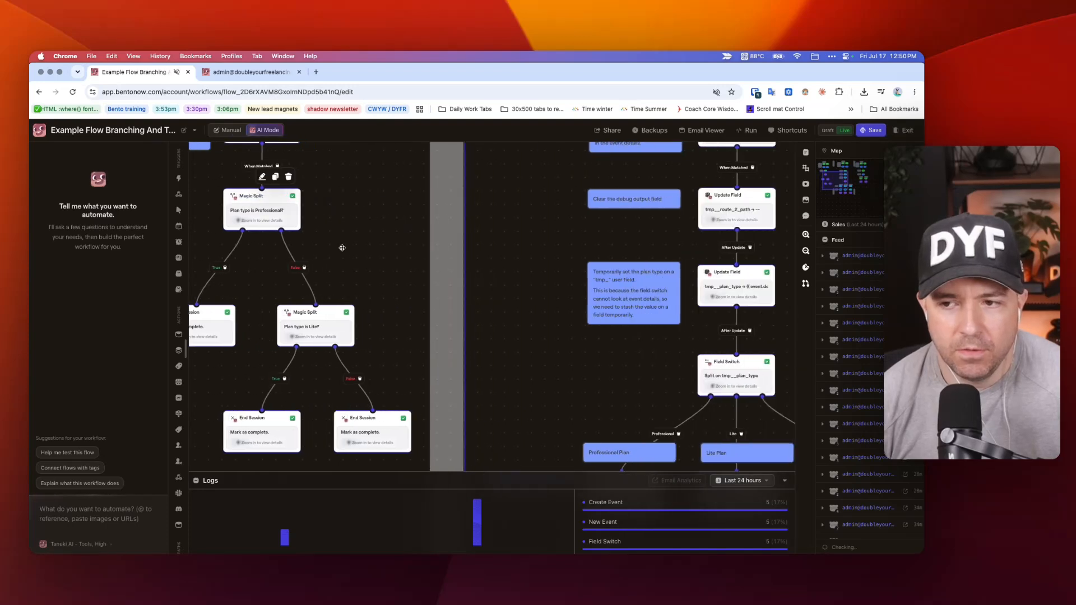
{"action": "left_click", "coordinate": [520, 303]}
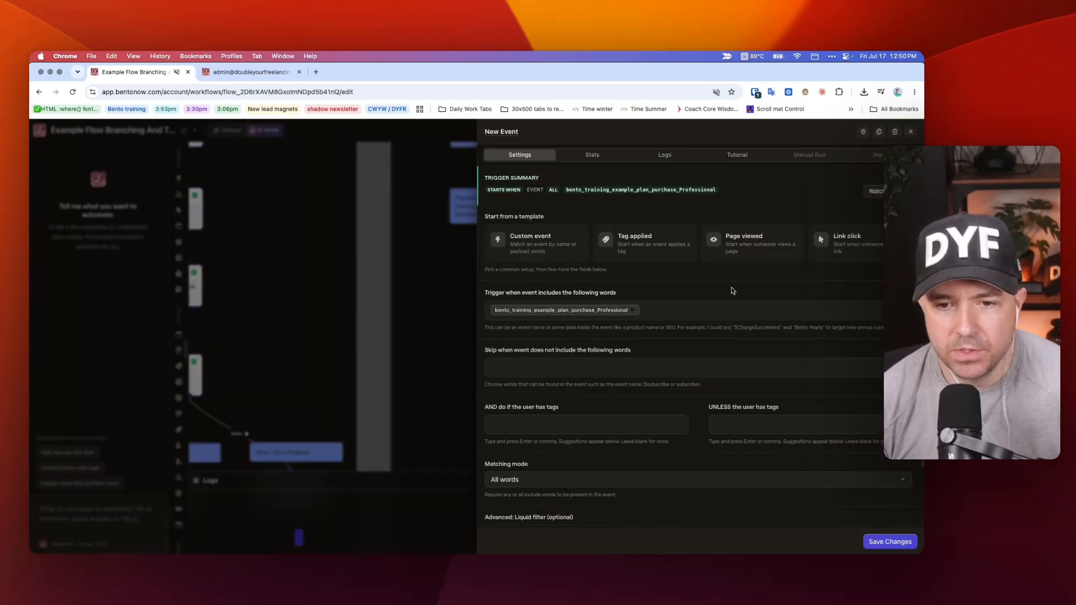
{"action": "left_click_drag", "start_coordinate": [571, 313], "coordinate": [624, 313]}
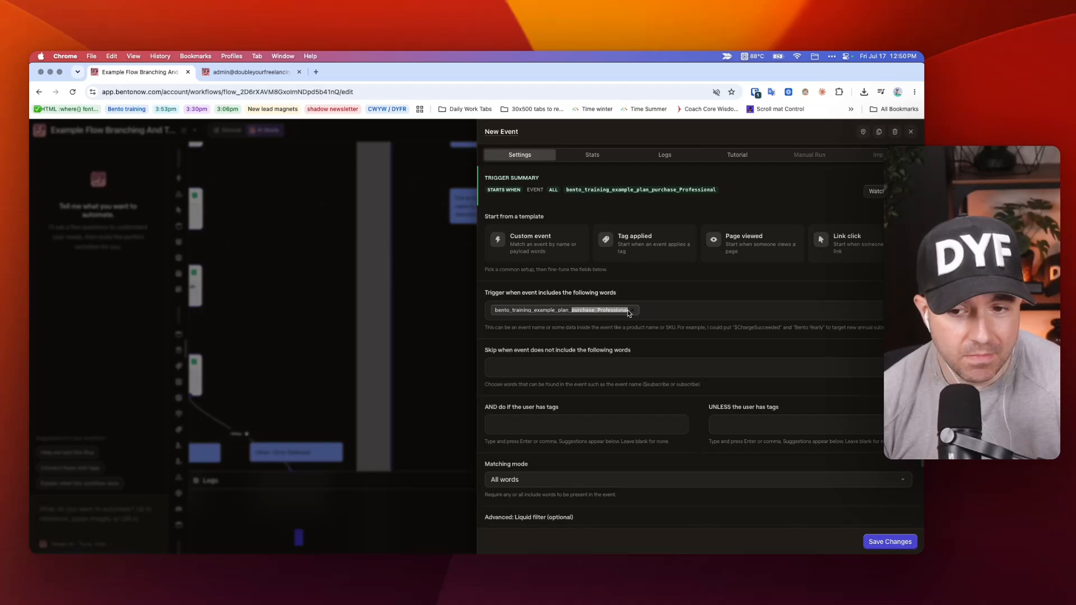
{"action": "left_click", "coordinate": [414, 267]}
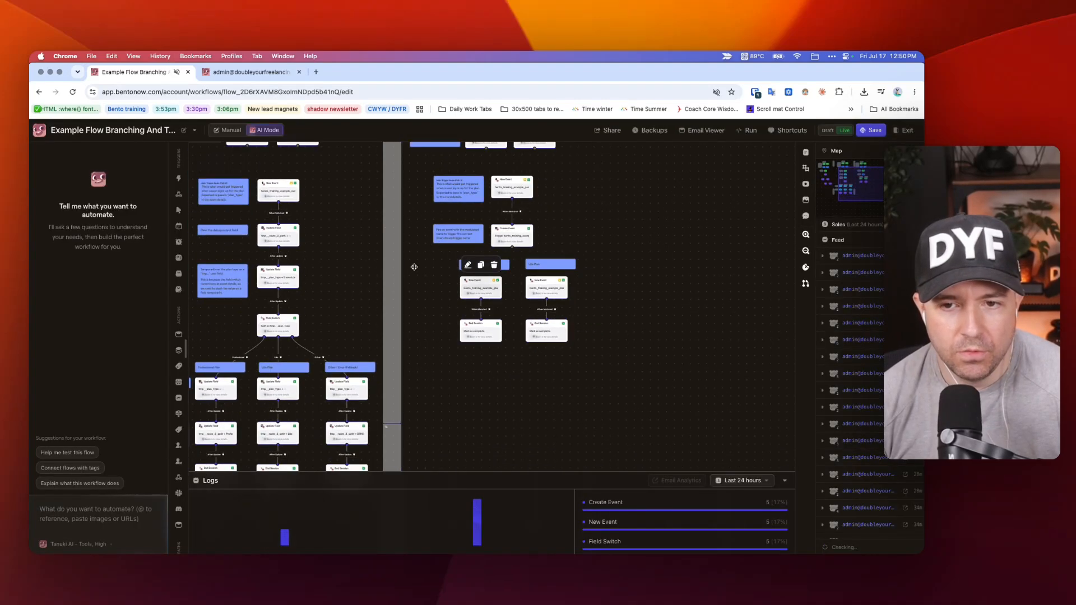
{"action": "scroll", "coordinate": [414, 267], "scroll_direction": "up", "scroll_amount": 5}
{"action": "left_click_drag", "start_coordinate": [633, 240], "coordinate": [416, 357]}
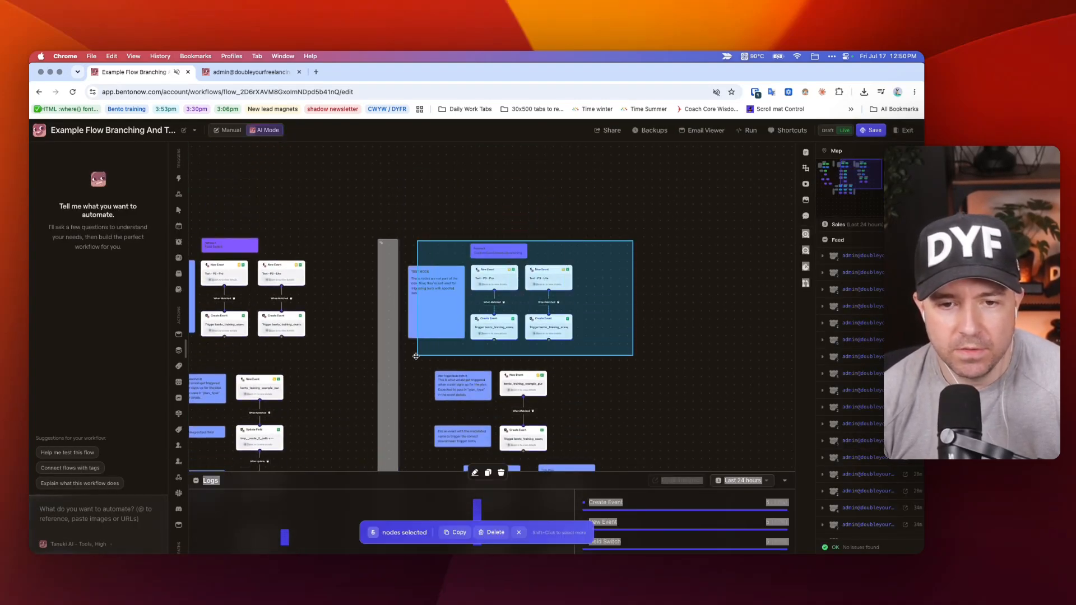
Copy the type bento_training_example_plan_purchase_Professional from the contact's logged event and enter it as the type of a new event.
{"action": "key", "text": "ctrl+Tab"}
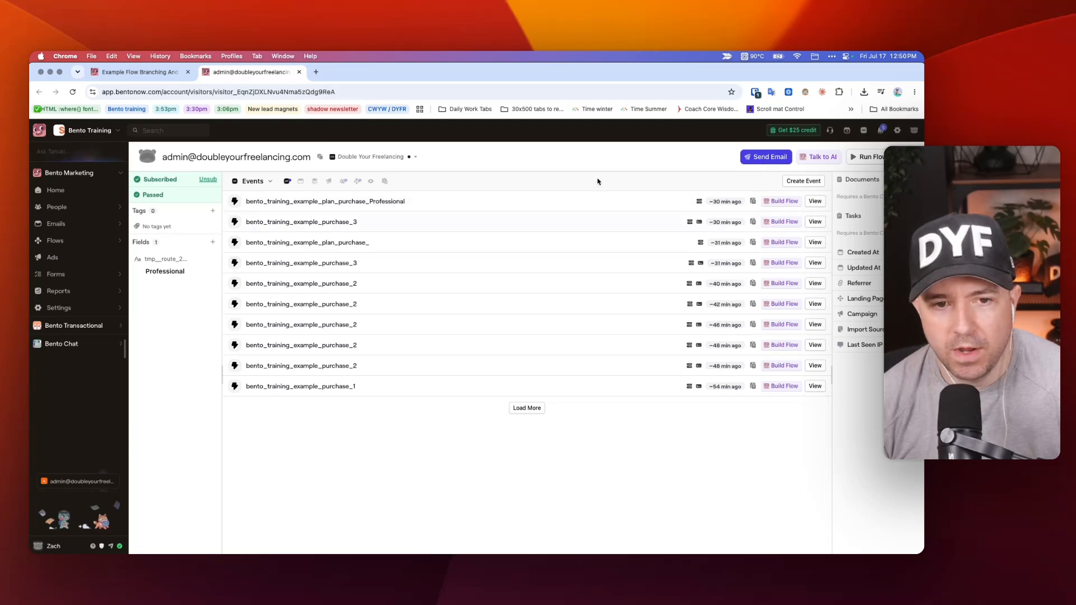
{"action": "left_click", "coordinate": [359, 202]}
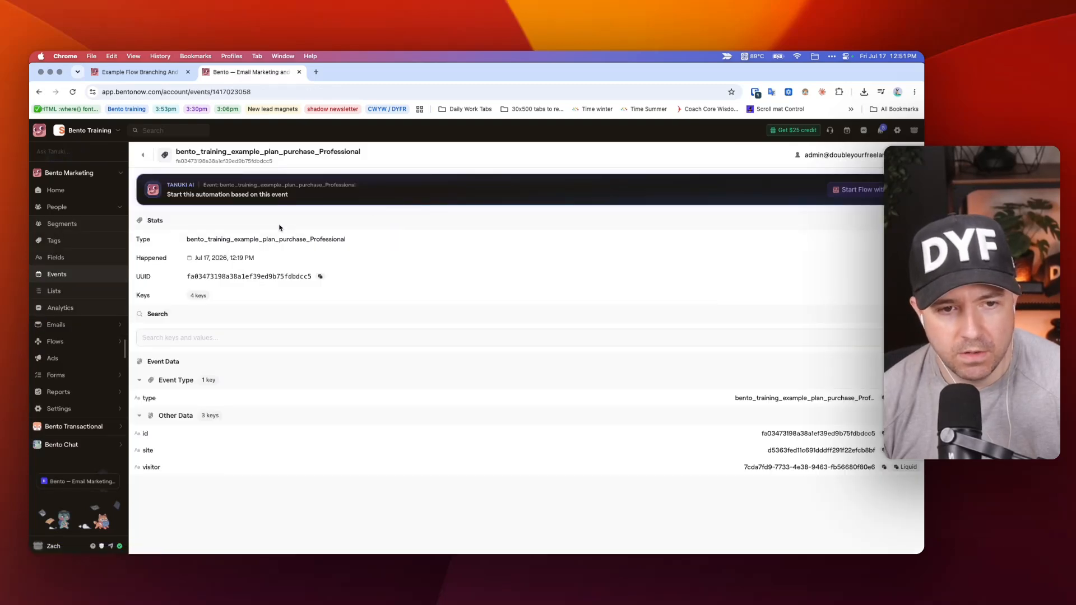
{"action": "double_click", "coordinate": [328, 238]}
{"action": "key", "text": "super+c"}
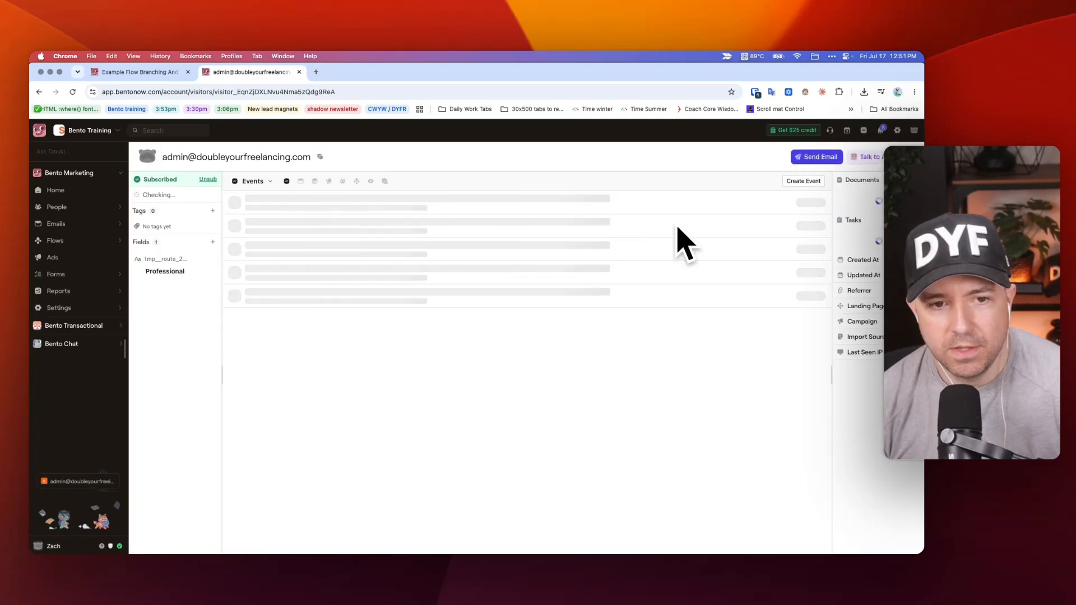
{"action": "left_click", "coordinate": [800, 183]}
{"action": "key", "text": "super+v"}
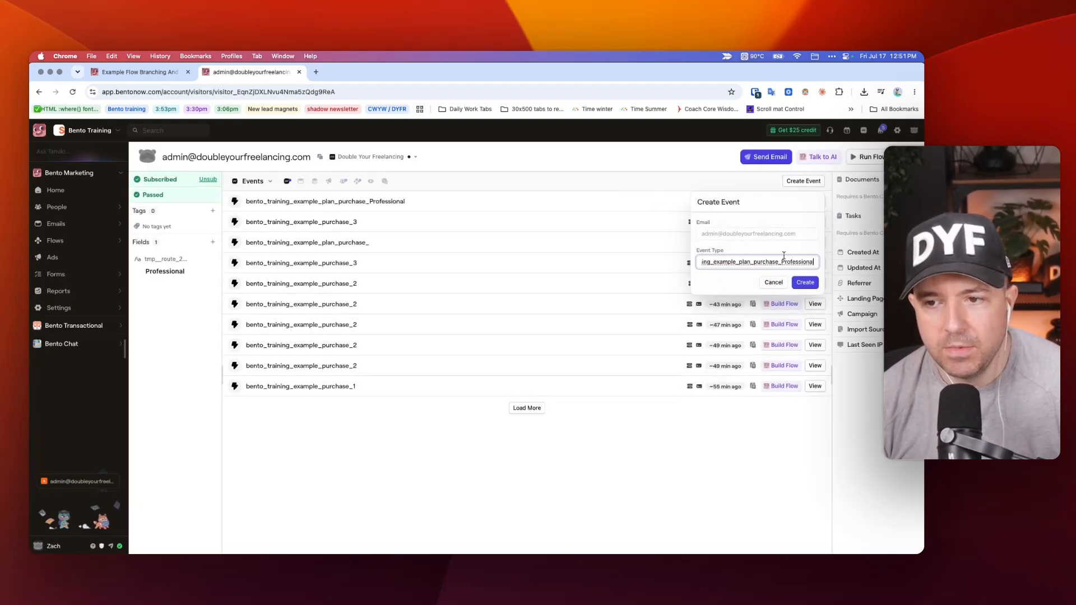
{"action": "left_click_drag", "start_coordinate": [754, 263], "coordinate": [810, 262]}
{"action": "left_click", "coordinate": [772, 262]}
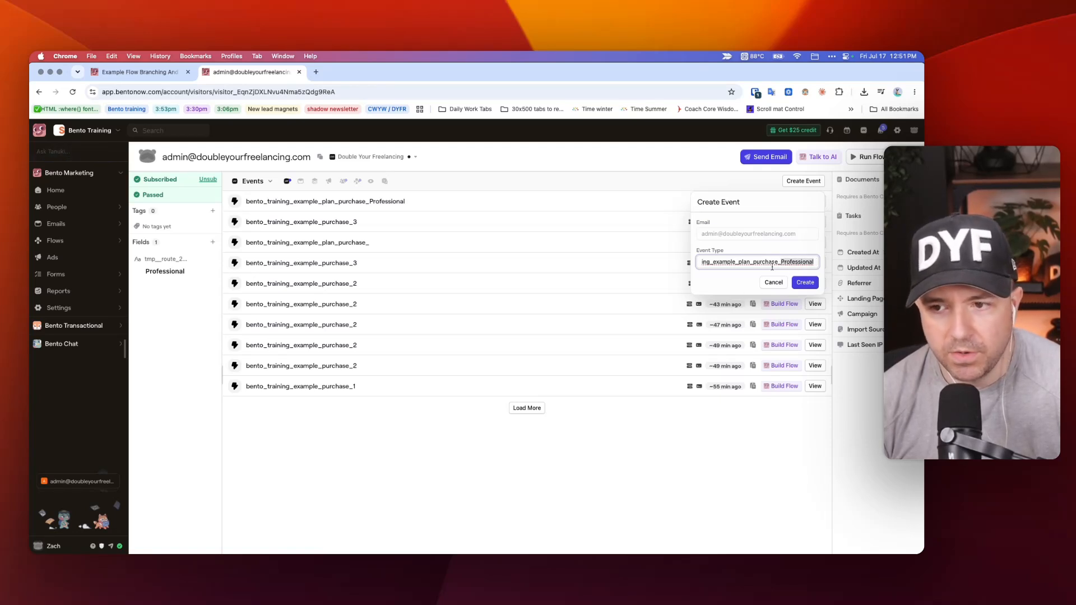
Replace the new event's type with lead_magnet_opt_in__leadnamenagjajgajag.
{"action": "key", "text": "super+a"}
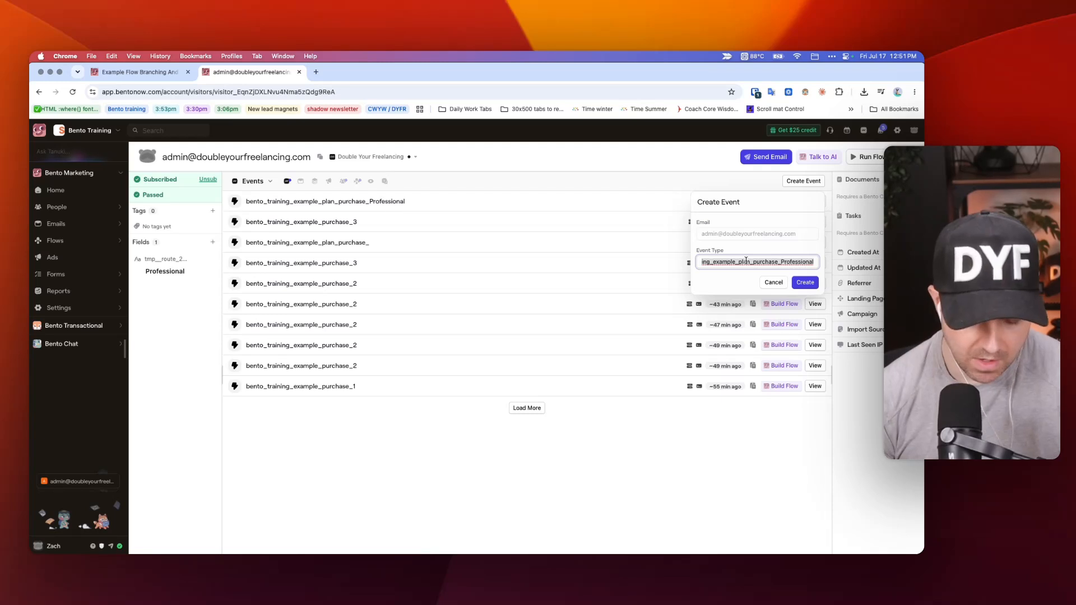
{"action": "type", "text": "lead_magn"}
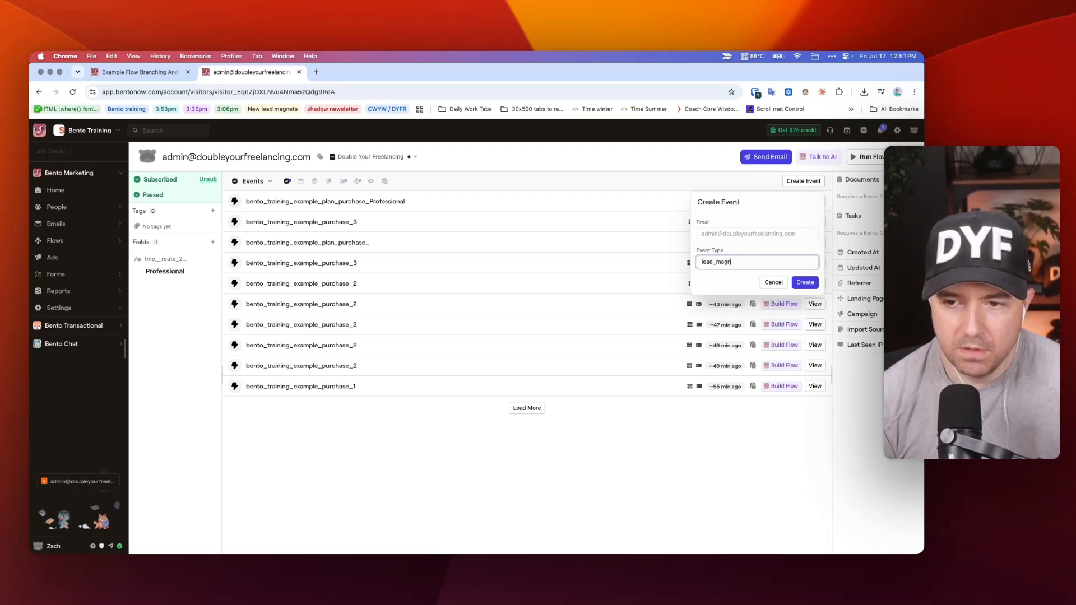
{"action": "type", "text": "et_opt_in__"}
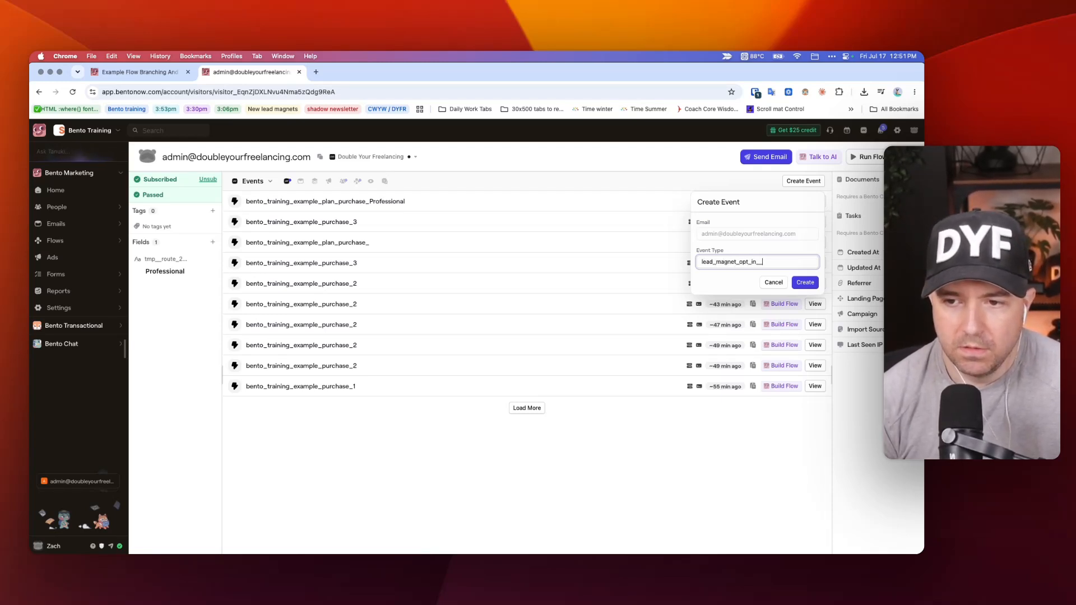
{"action": "type", "text": "leadnamenagjaj"}
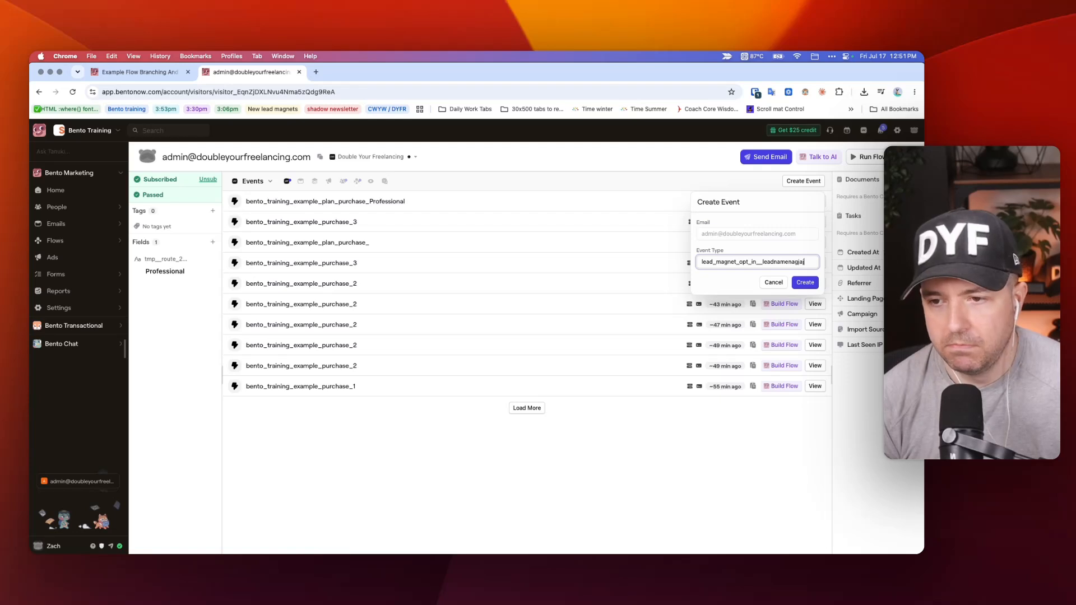
{"action": "type", "text": "gajag"}
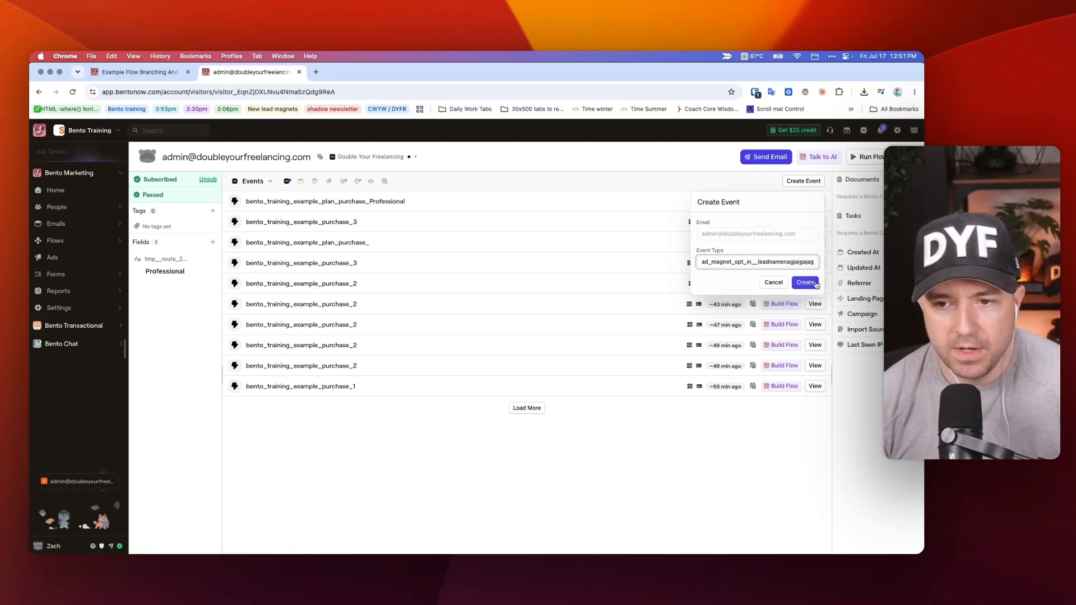
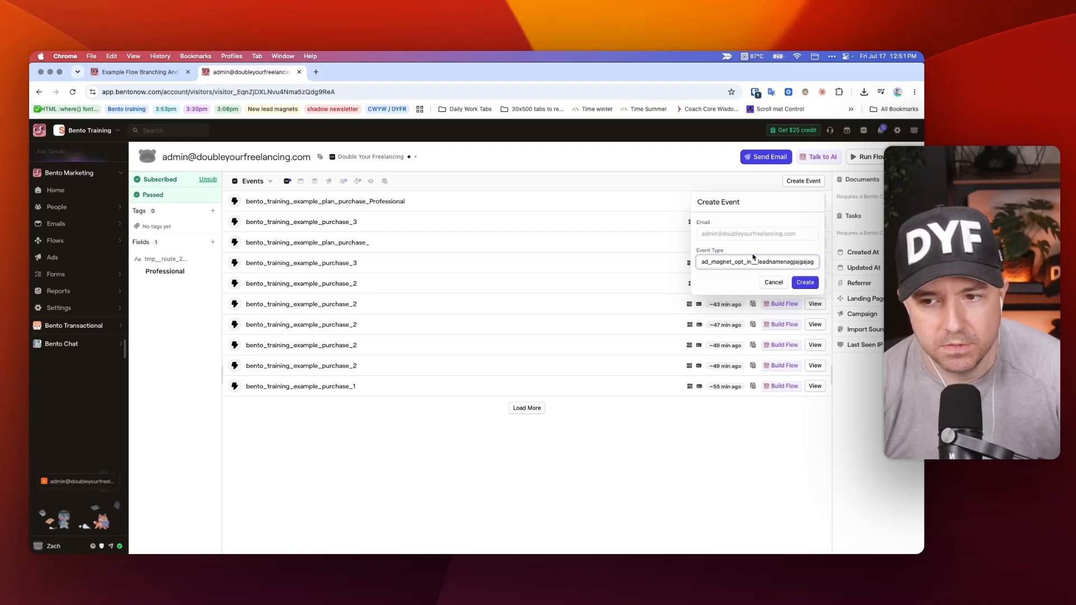
Highlight the lead name part of the new event's type, and select Pathway 1's title and test-mode nodes back in the flow.
{"action": "left_click_drag", "start_coordinate": [757, 261], "coordinate": [810, 261]}
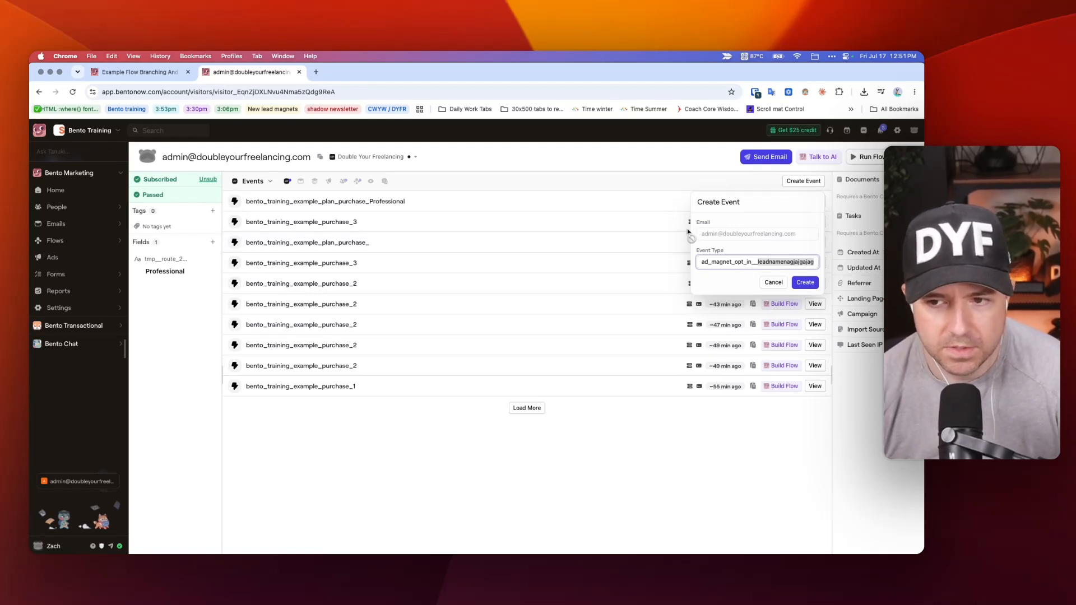
{"action": "key", "text": "ctrl+shift+Tab"}
{"action": "scroll", "coordinate": [521, 227], "scroll_direction": "left", "scroll_amount": 10}
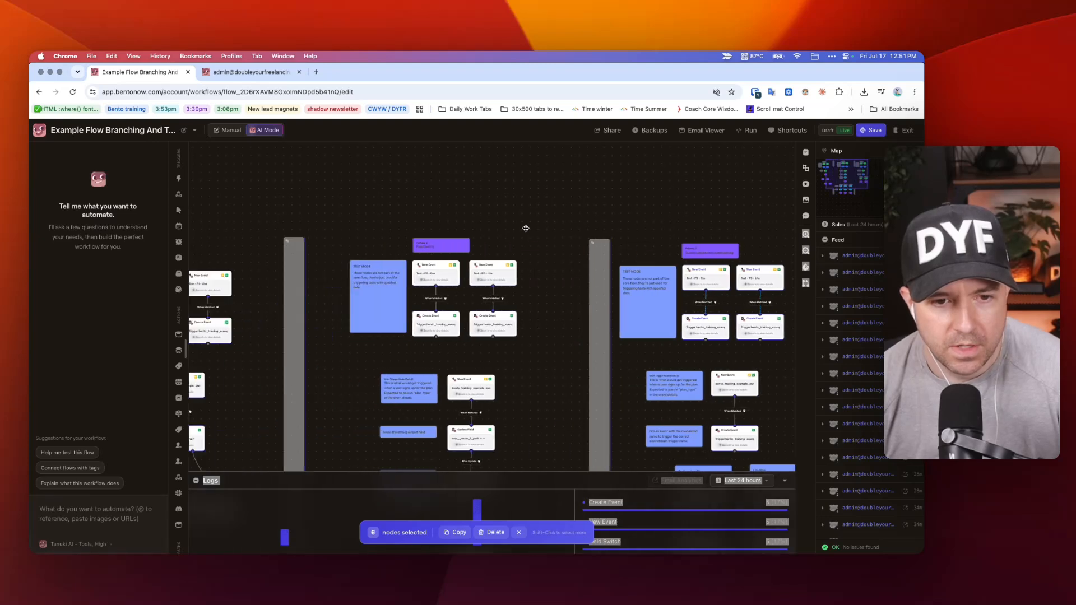
{"action": "left_click", "coordinate": [438, 202]}
{"action": "left_click_drag", "start_coordinate": [425, 200], "coordinate": [610, 310]}
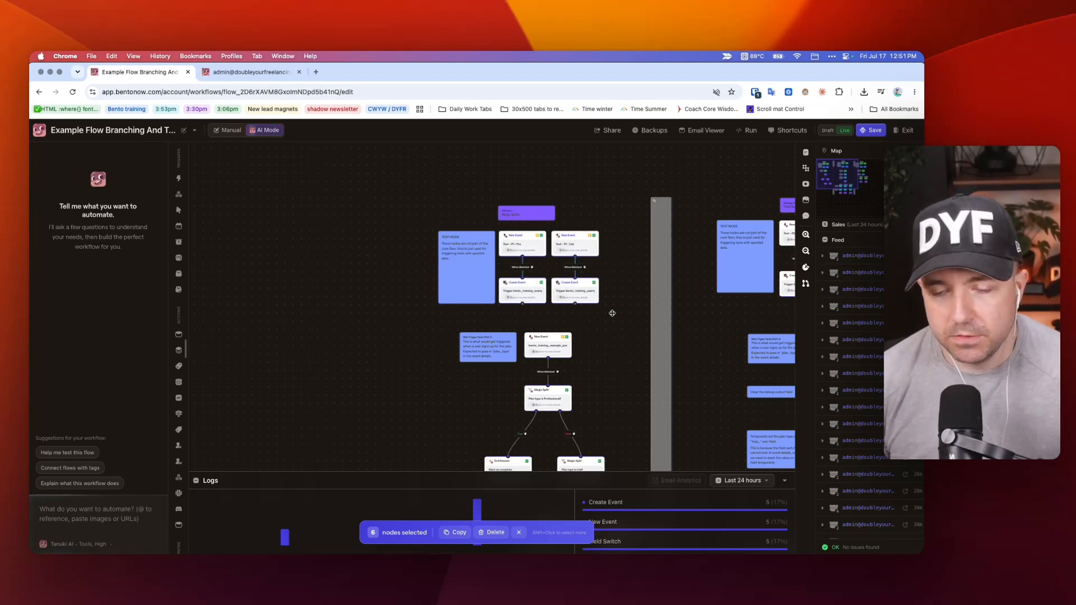
Review the plan_type condition in Pathway 1's Professional Magic Split and the splits and logic nodes available to add.
{"action": "scroll", "coordinate": [612, 313], "scroll_direction": "down", "scroll_amount": 5}
{"action": "scroll", "coordinate": [604, 310], "scroll_direction": "right", "scroll_amount": 3}
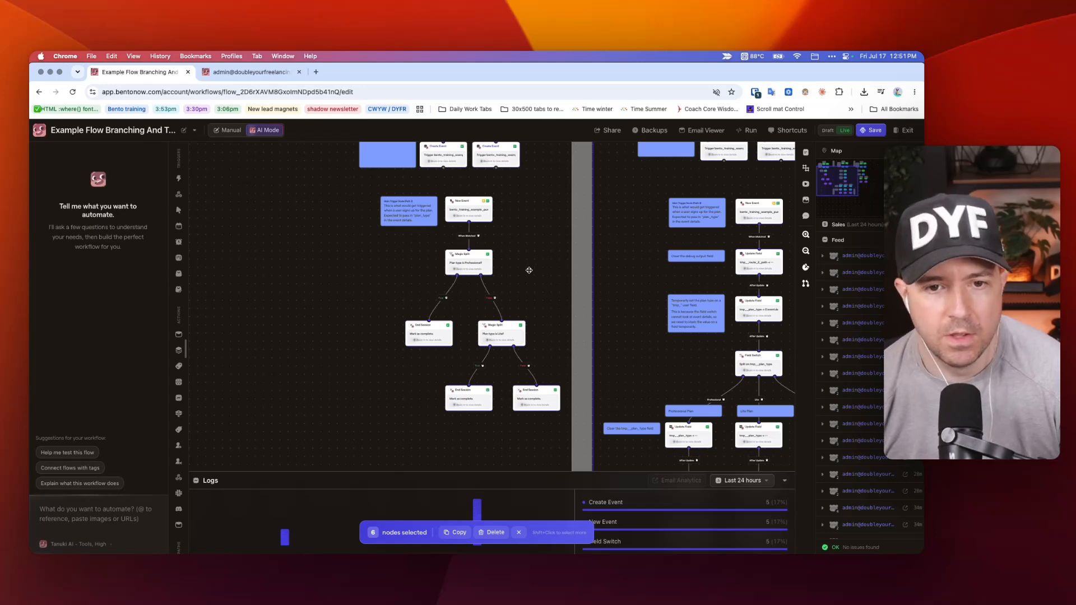
{"action": "scroll", "coordinate": [444, 234], "scroll_direction": "up", "scroll_amount": 5}
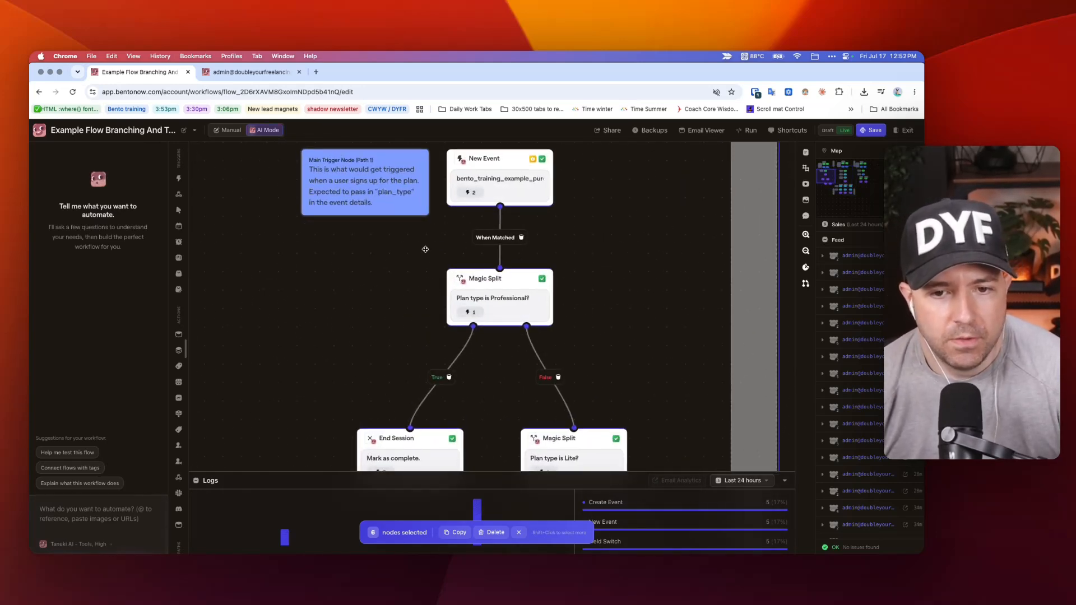
{"action": "scroll", "coordinate": [493, 224], "scroll_direction": "down", "scroll_amount": 3}
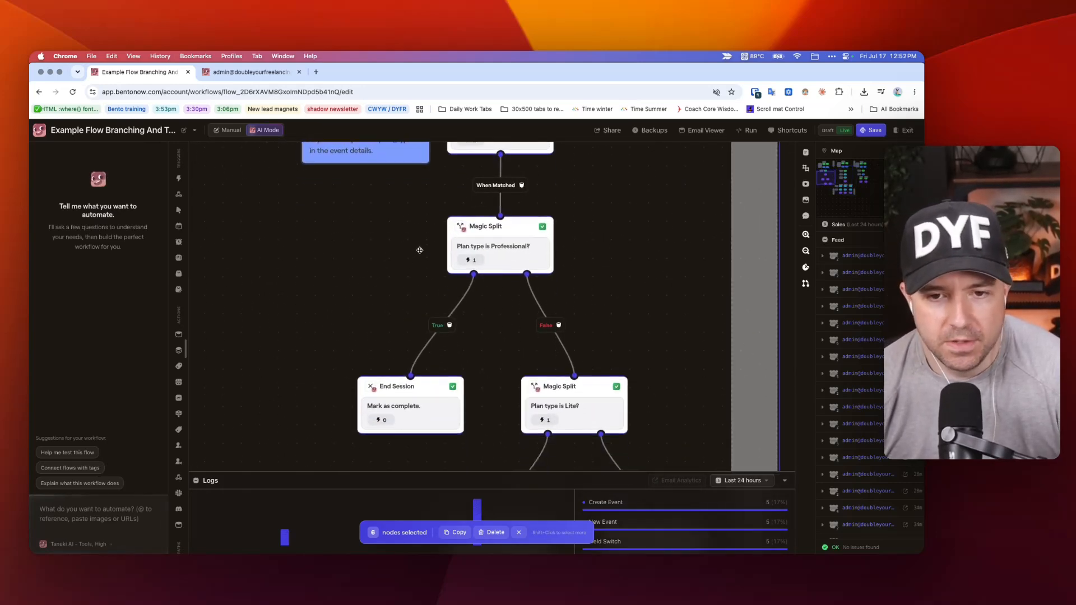
{"action": "left_click", "coordinate": [548, 234]}
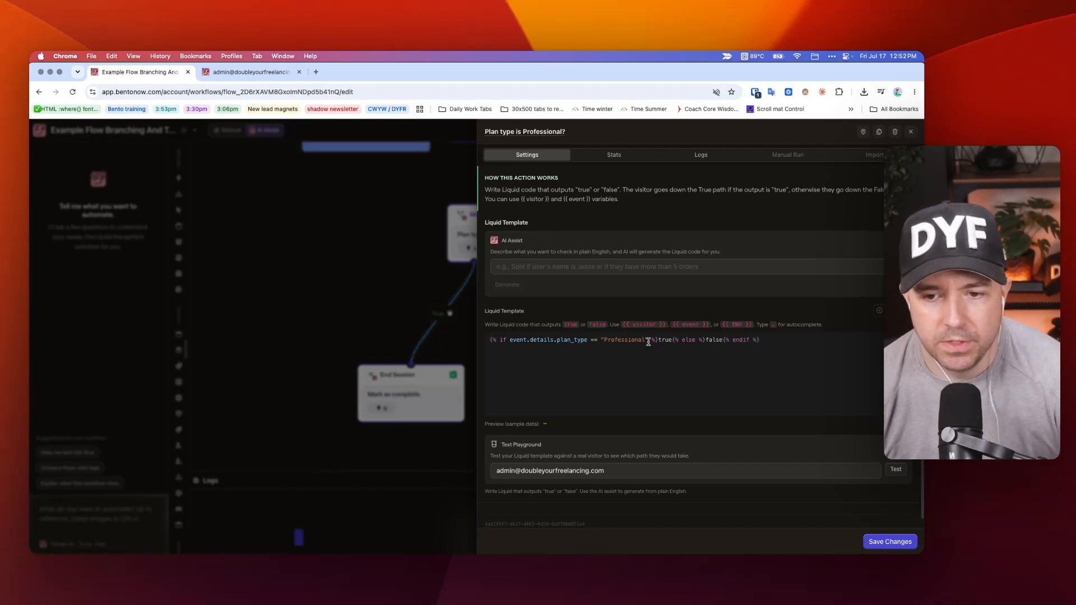
{"action": "left_click", "coordinate": [383, 212]}
{"action": "right_click", "coordinate": [323, 214]}
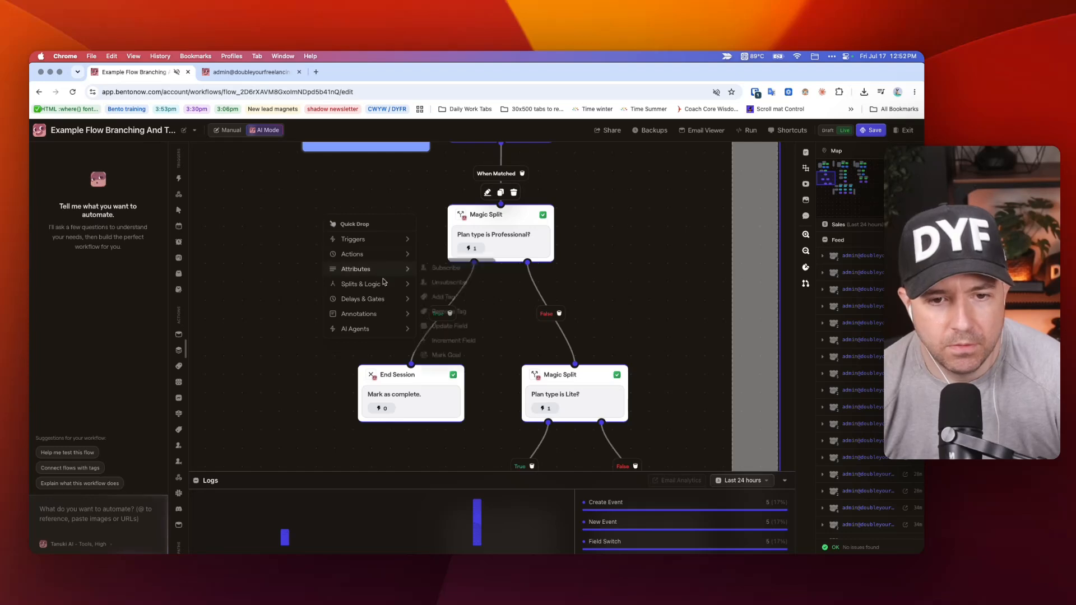
{"action": "mouse_move", "coordinate": [384, 283]}
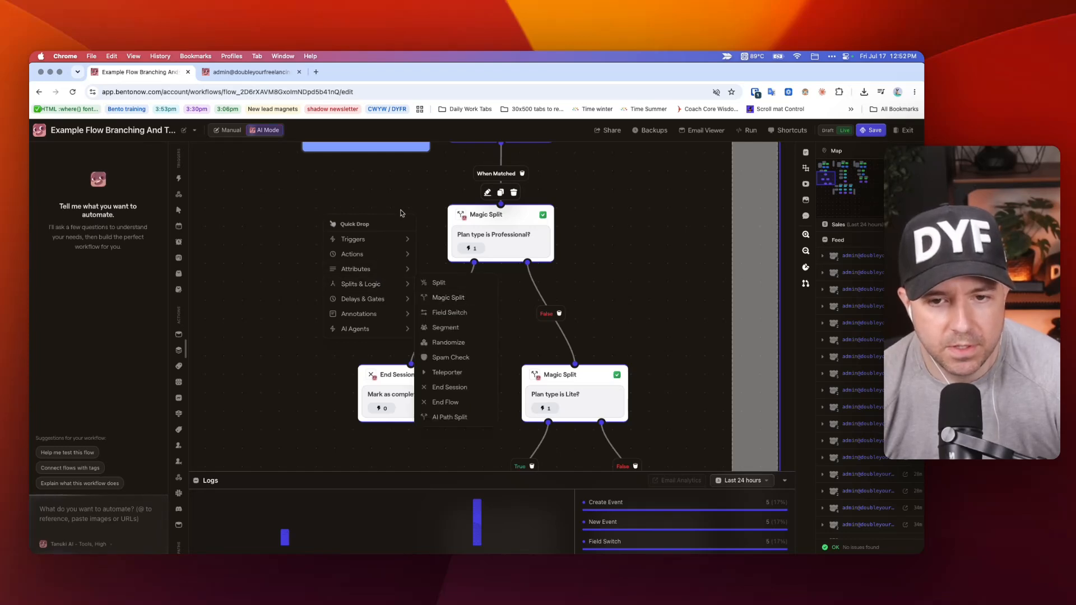
{"action": "left_click", "coordinate": [498, 224]}
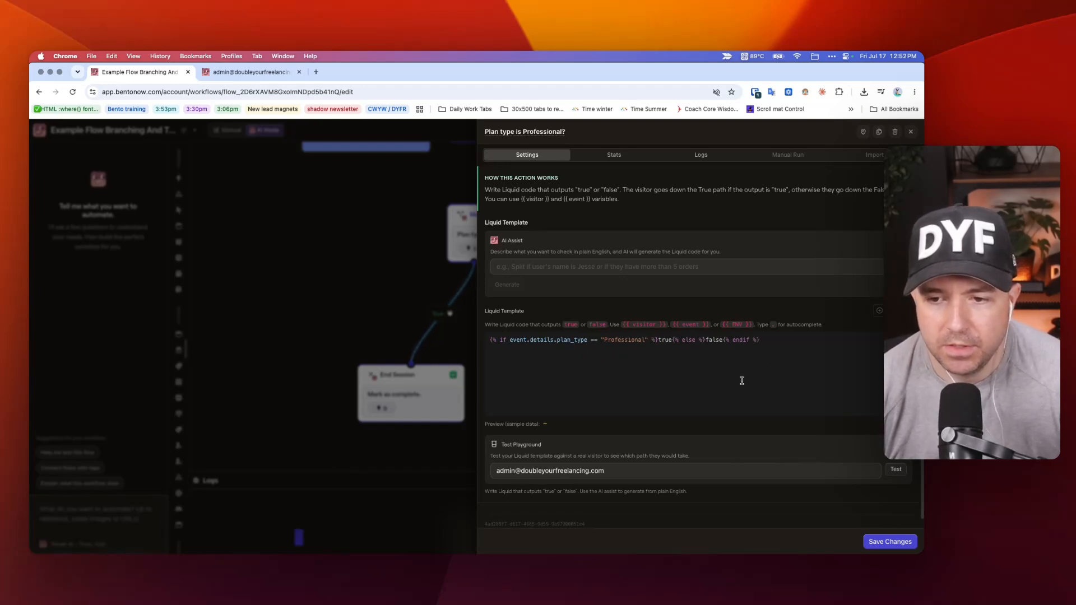
{"action": "left_click", "coordinate": [308, 216]}
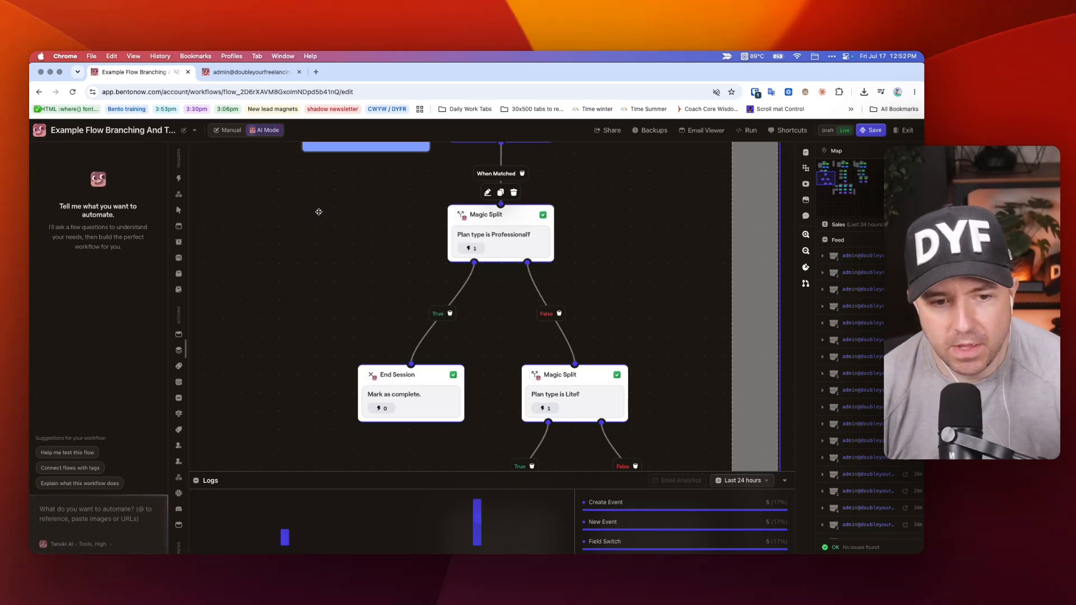
Add a temporary standard Split node beside the Professional Magic Split to review its rule settings, and delete it.
{"action": "right_click", "coordinate": [310, 216]}
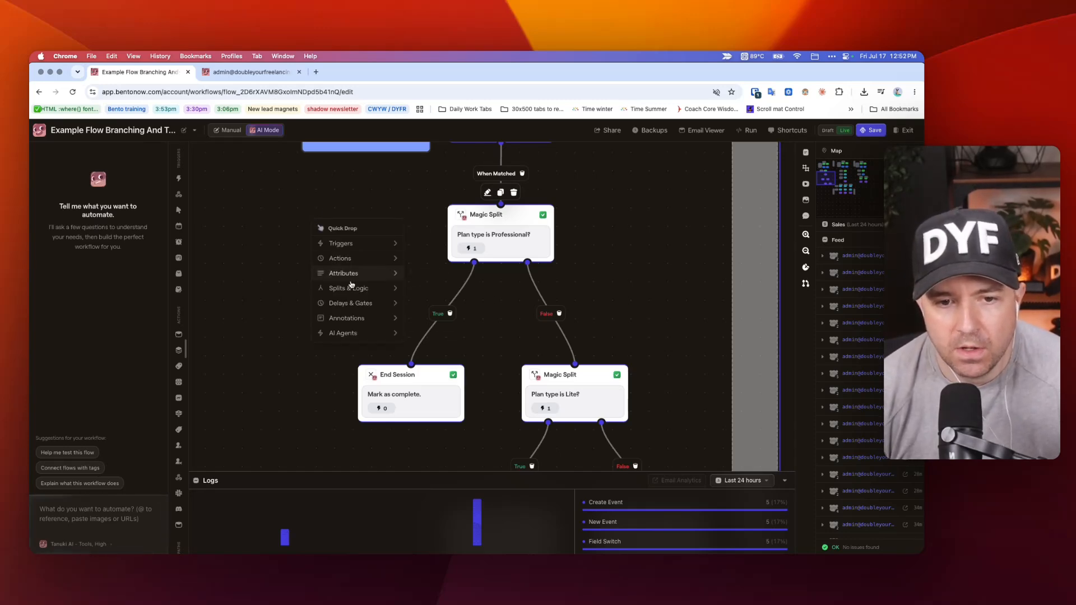
{"action": "mouse_move", "coordinate": [350, 289]}
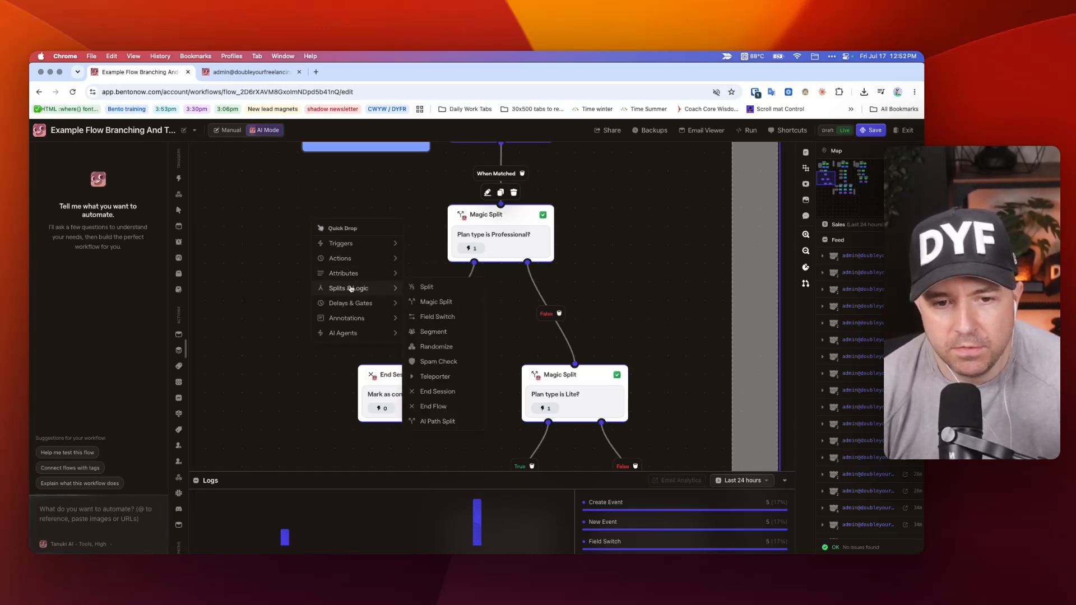
{"action": "left_click", "coordinate": [427, 288]}
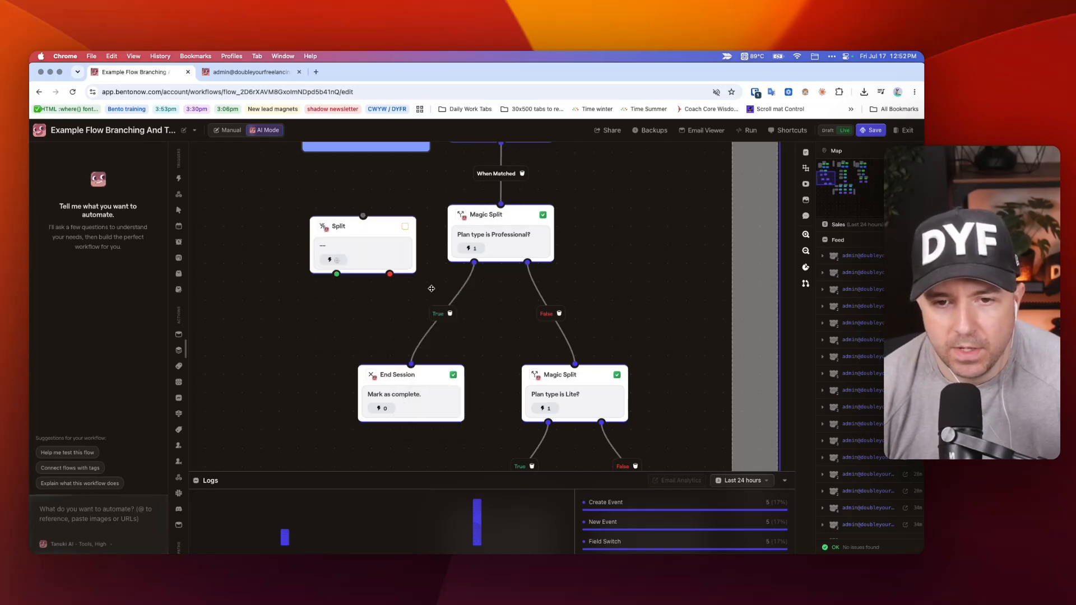
{"action": "left_click", "coordinate": [370, 233]}
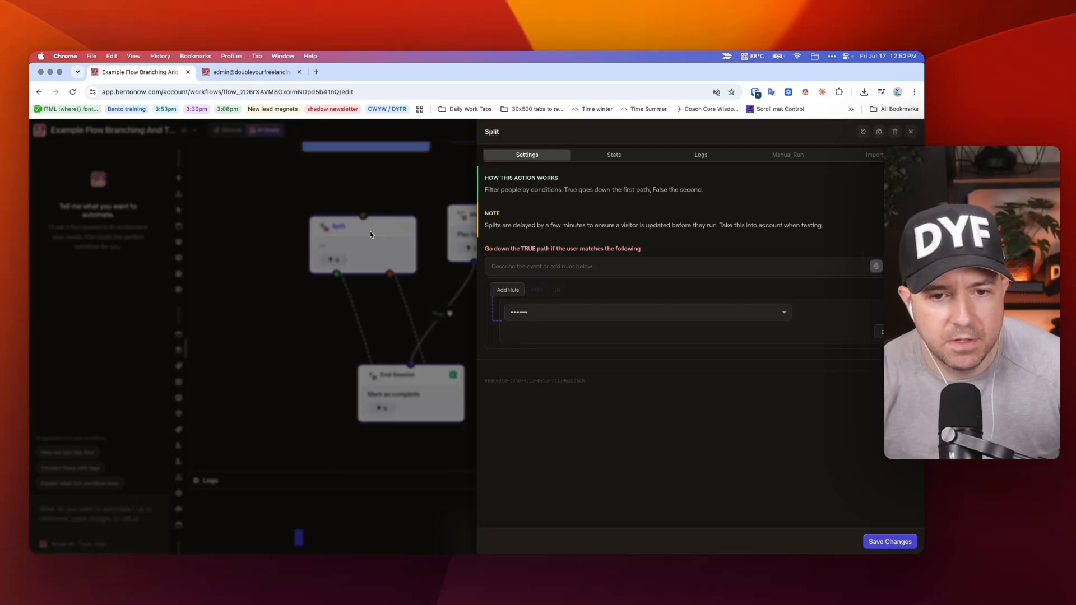
{"action": "left_click", "coordinate": [260, 202]}
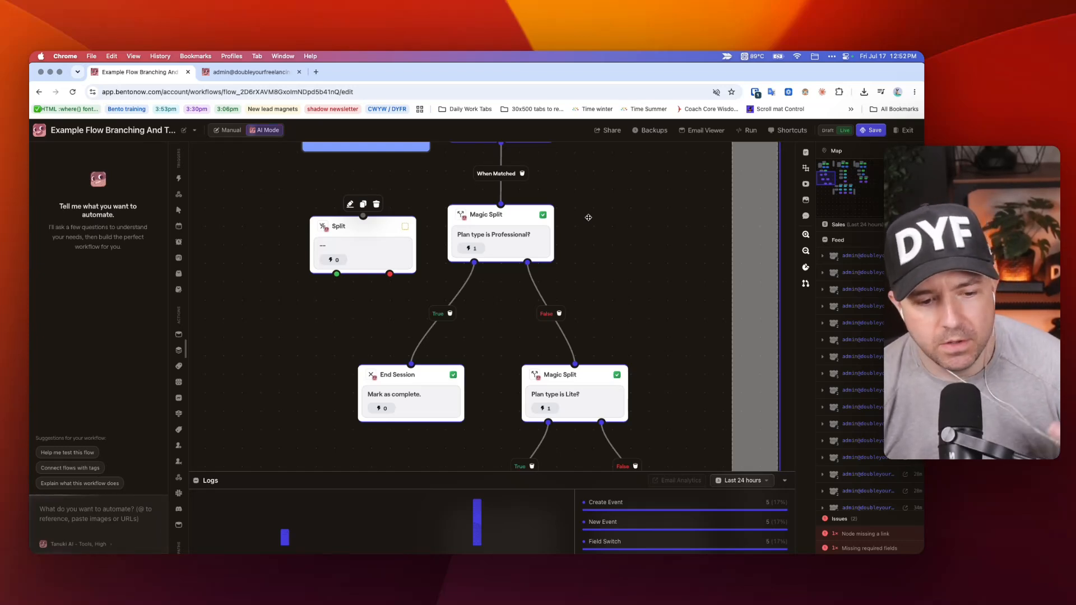
{"action": "left_click_drag", "start_coordinate": [370, 245], "coordinate": [328, 233]}
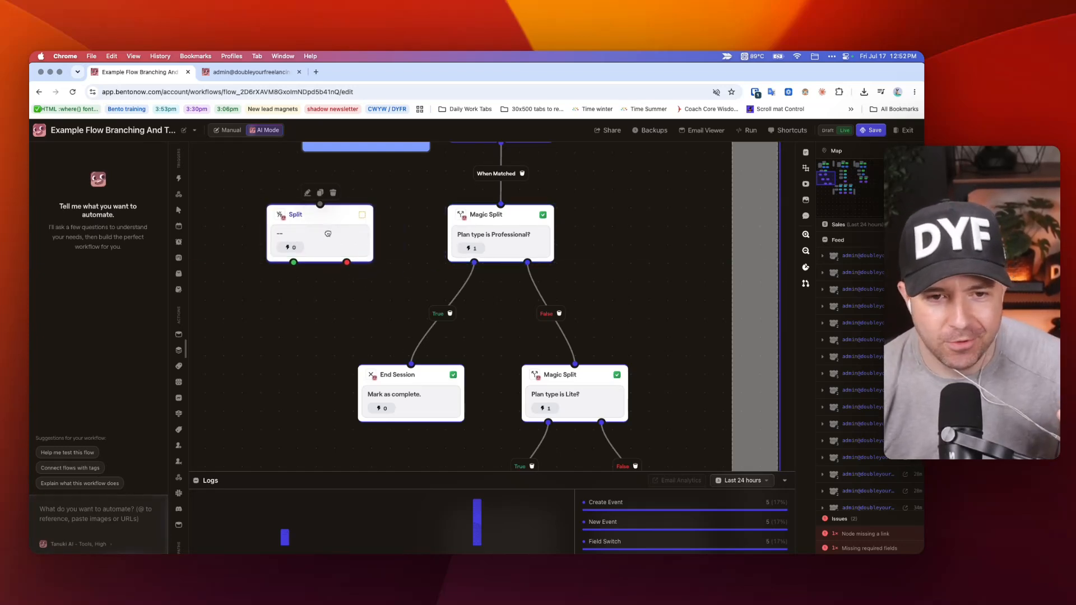
{"action": "key", "text": "BackSpace"}
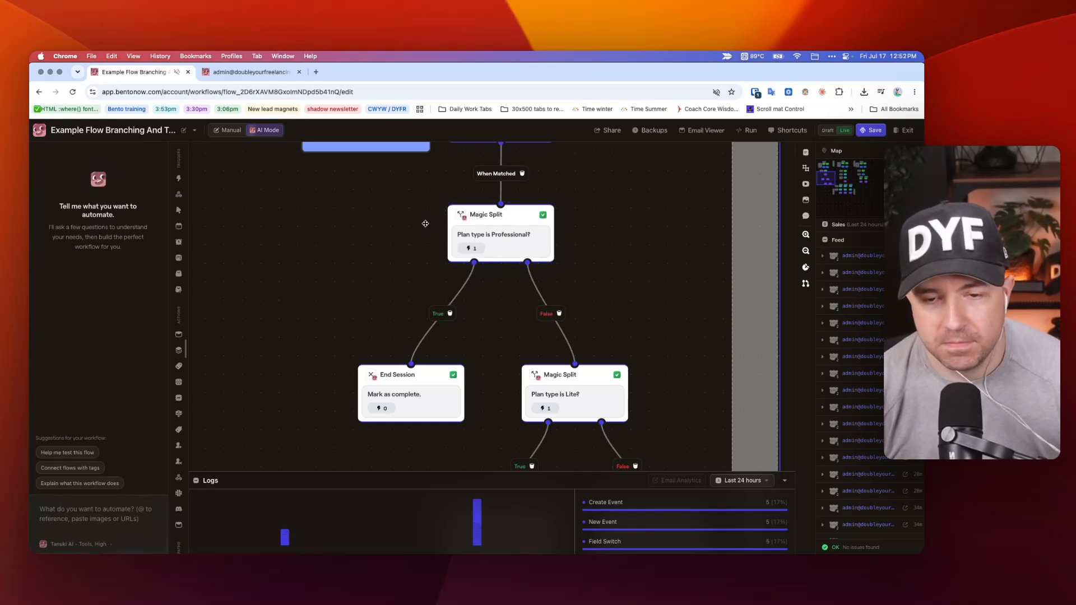
Examine the true and false outputs in the Liquid template of Pathway 1's Professional Magic Split.
{"action": "scroll", "coordinate": [431, 224], "scroll_direction": "down", "scroll_amount": 1}
{"action": "scroll", "coordinate": [386, 217], "scroll_direction": "up", "scroll_amount": 2}
{"action": "scroll", "coordinate": [385, 217], "scroll_direction": "up", "scroll_amount": 1}
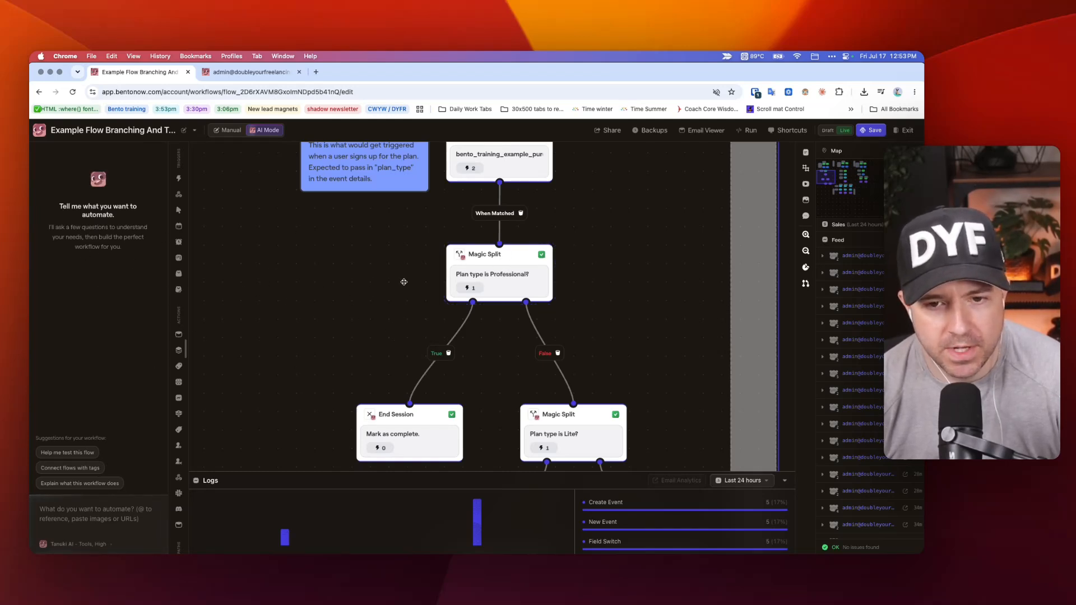
{"action": "left_click", "coordinate": [491, 275]}
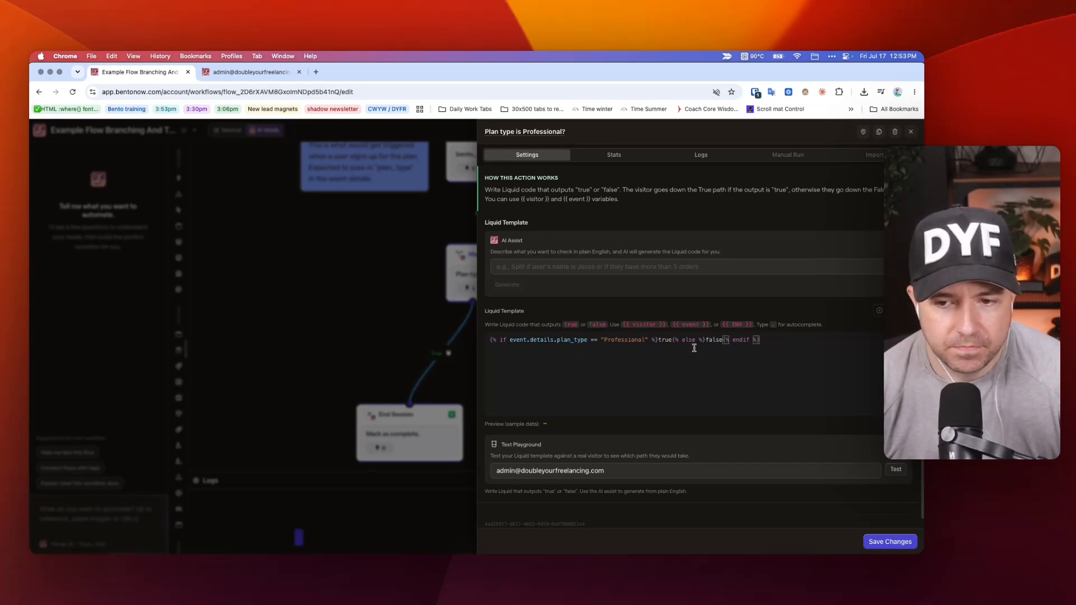
{"action": "double_click", "coordinate": [660, 340]}
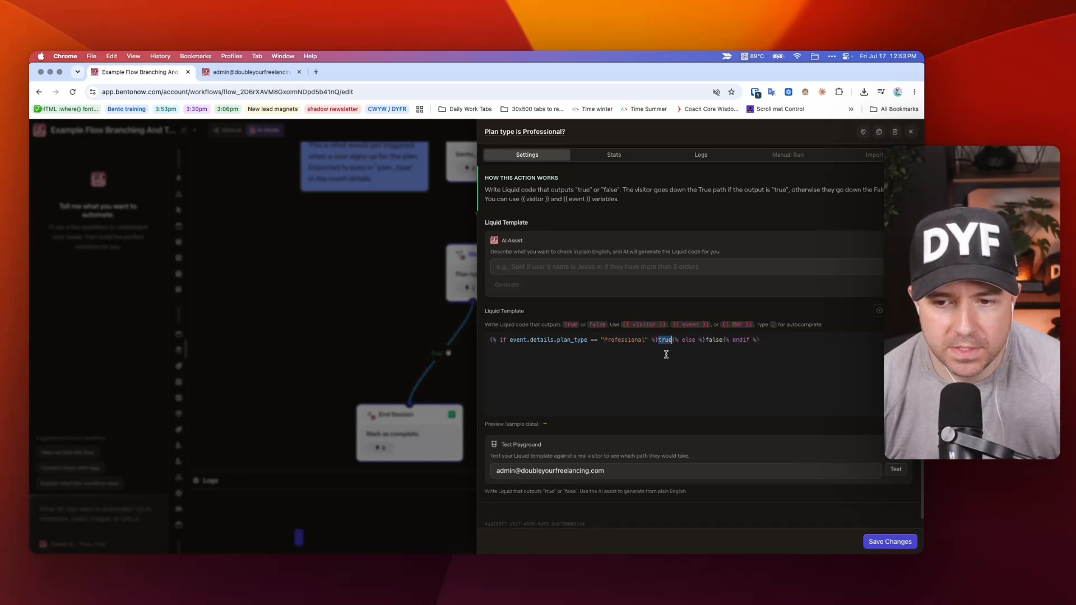
{"action": "double_click", "coordinate": [713, 340]}
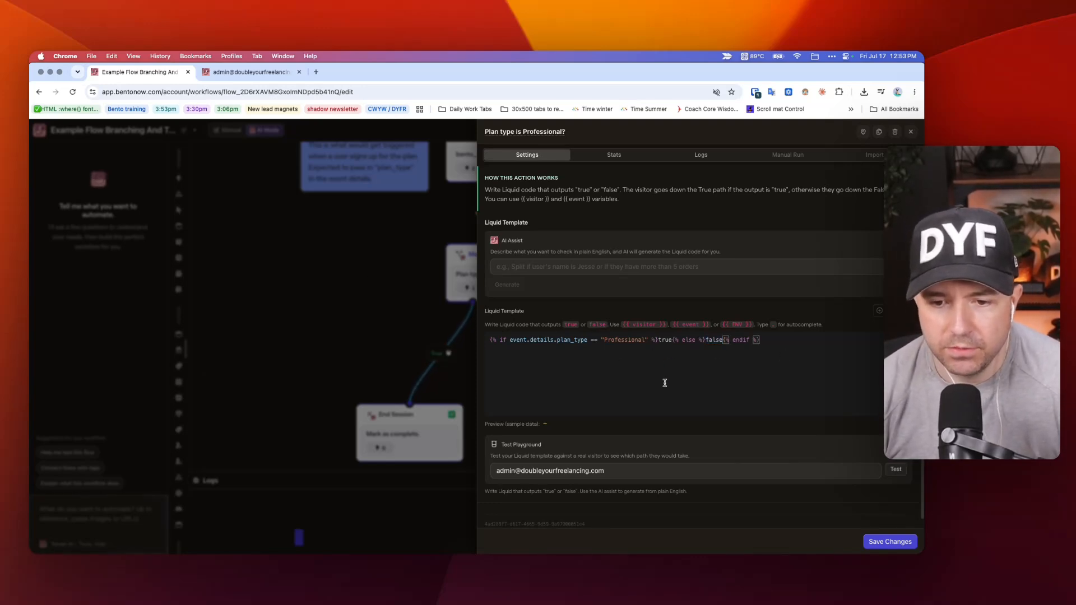
{"action": "left_click", "coordinate": [390, 277]}
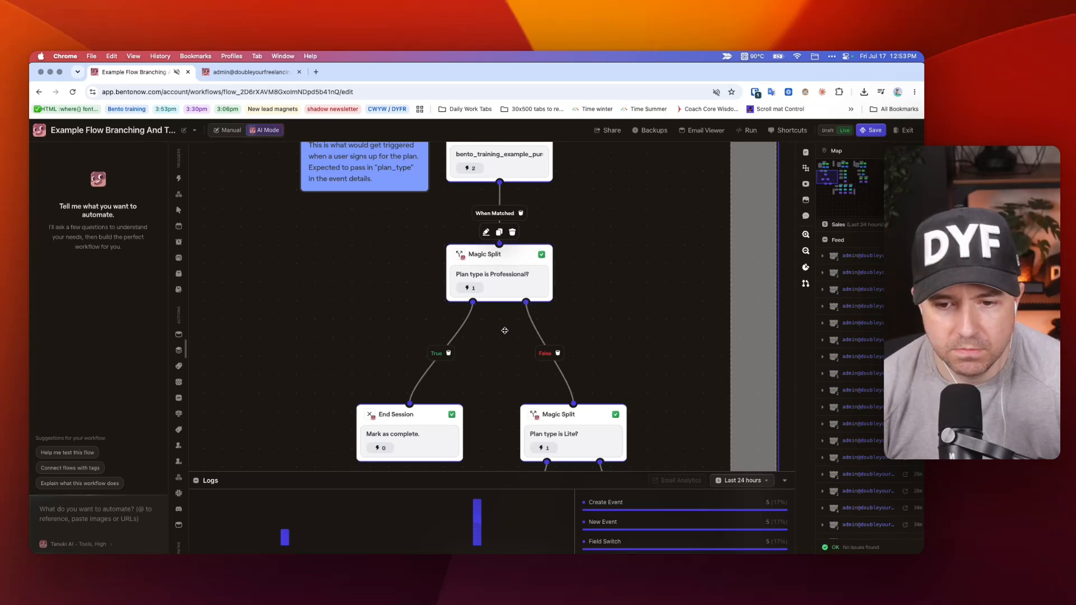
Highlight the false output and the else-to-endif portion of the Professional Magic Split's Liquid template.
{"action": "scroll", "coordinate": [534, 312], "scroll_direction": "down", "scroll_amount": 2}
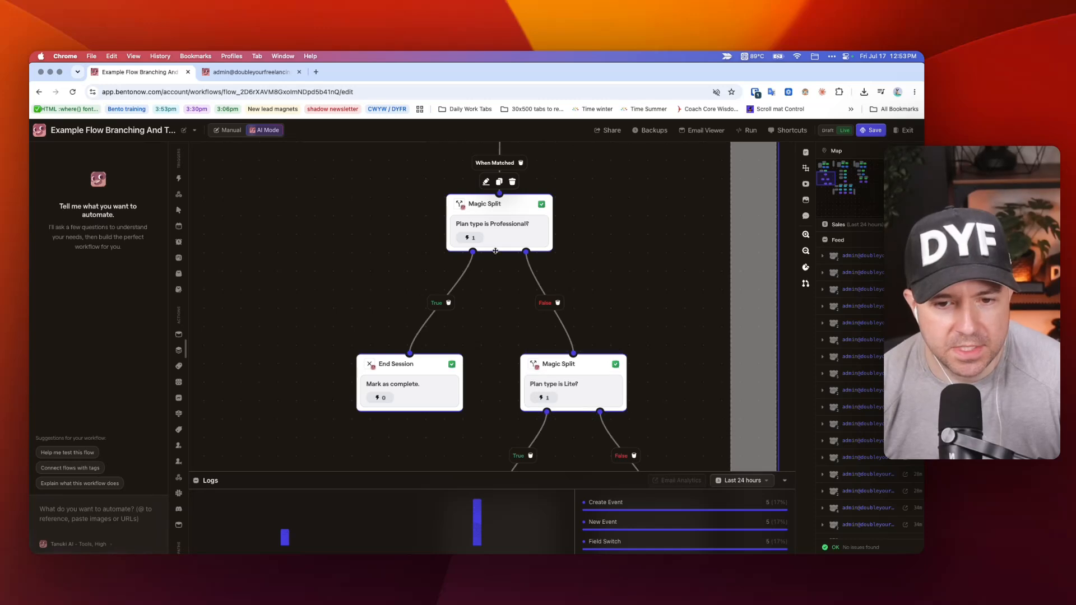
{"action": "left_click", "coordinate": [478, 207]}
{"action": "left_click", "coordinate": [478, 207]}
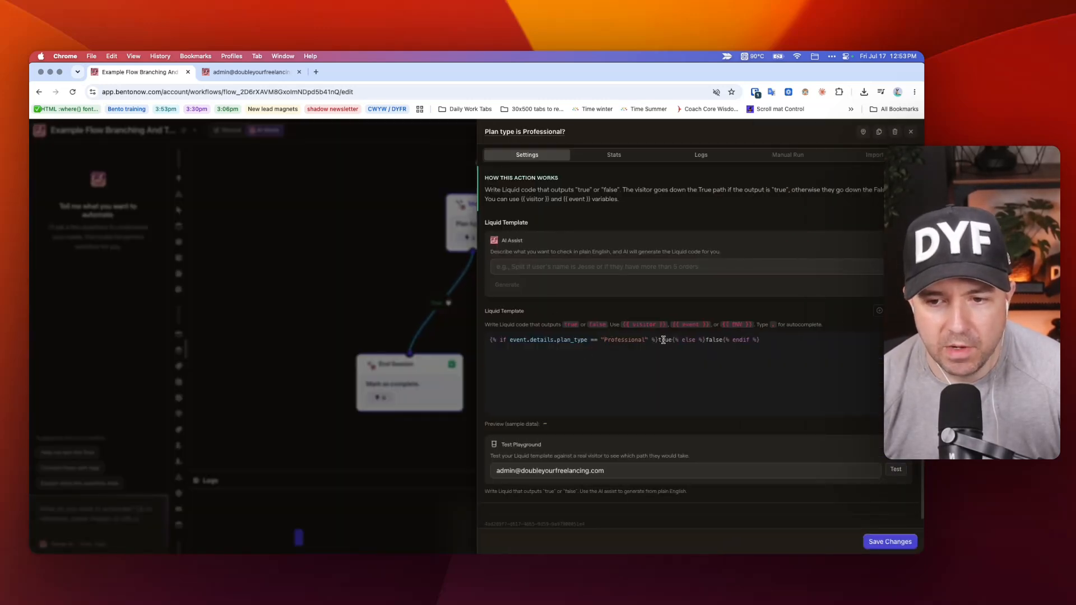
{"action": "double_click", "coordinate": [712, 340]}
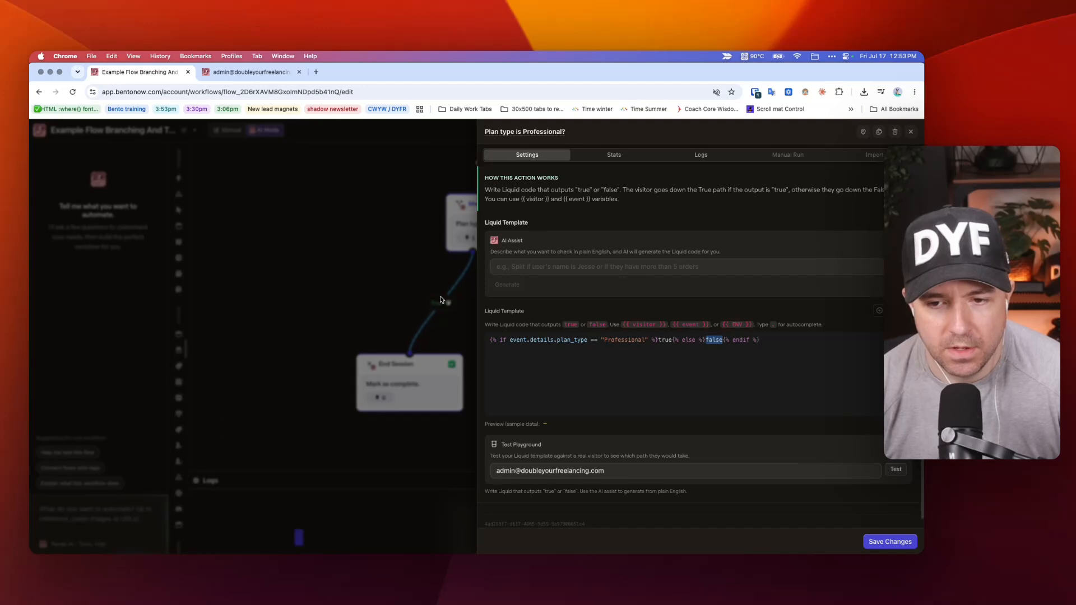
{"action": "left_click_drag", "start_coordinate": [761, 339], "coordinate": [684, 339]}
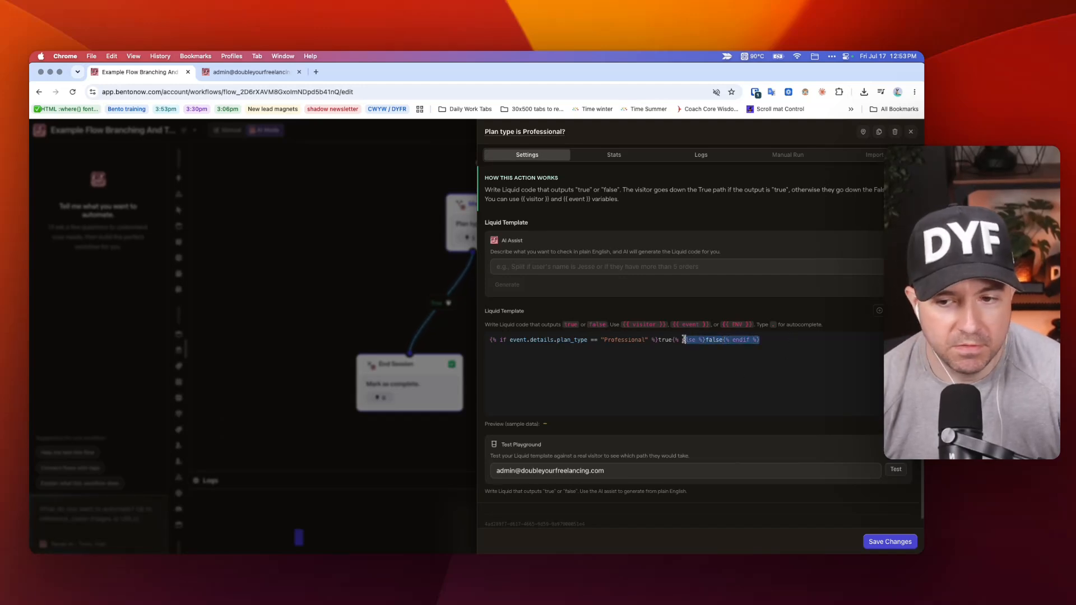
{"action": "left_click", "coordinate": [282, 259]}
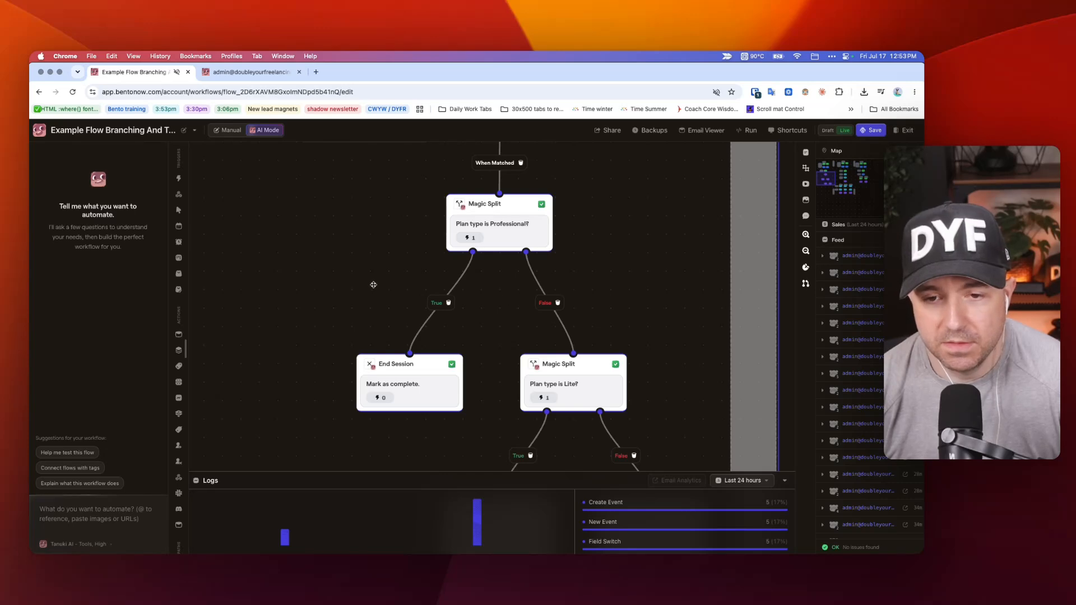
Remove {% else %}false from the Liquid template of Pathway 1's Professional Magic Split and save the node's changes.
{"action": "scroll", "coordinate": [415, 267], "scroll_direction": "down", "scroll_amount": 2}
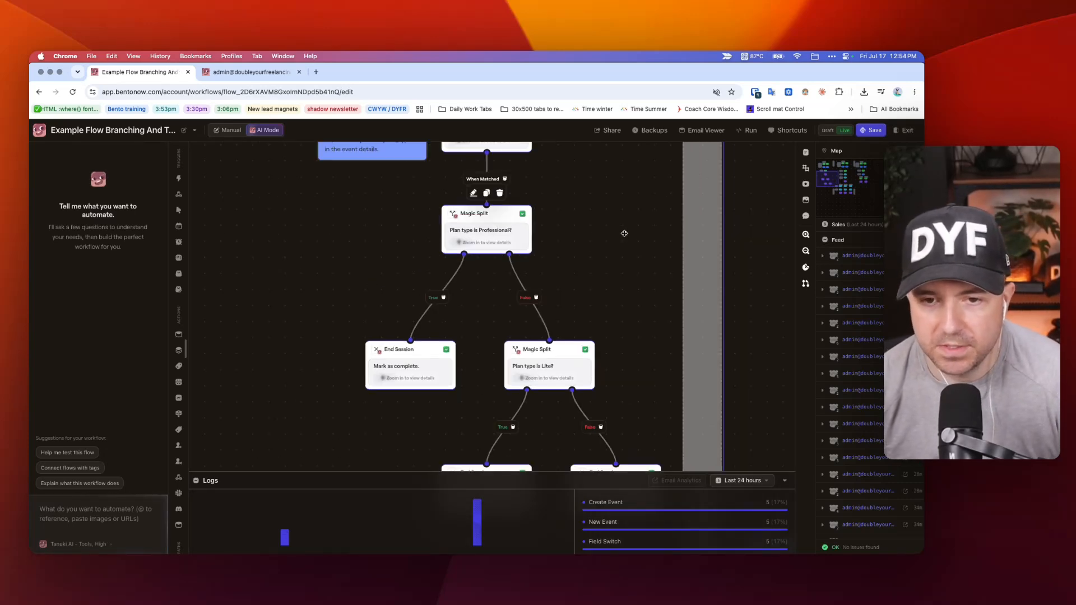
{"action": "scroll", "coordinate": [603, 257], "scroll_direction": "up", "scroll_amount": 5}
{"action": "scroll", "coordinate": [603, 258], "scroll_direction": "down", "scroll_amount": 2}
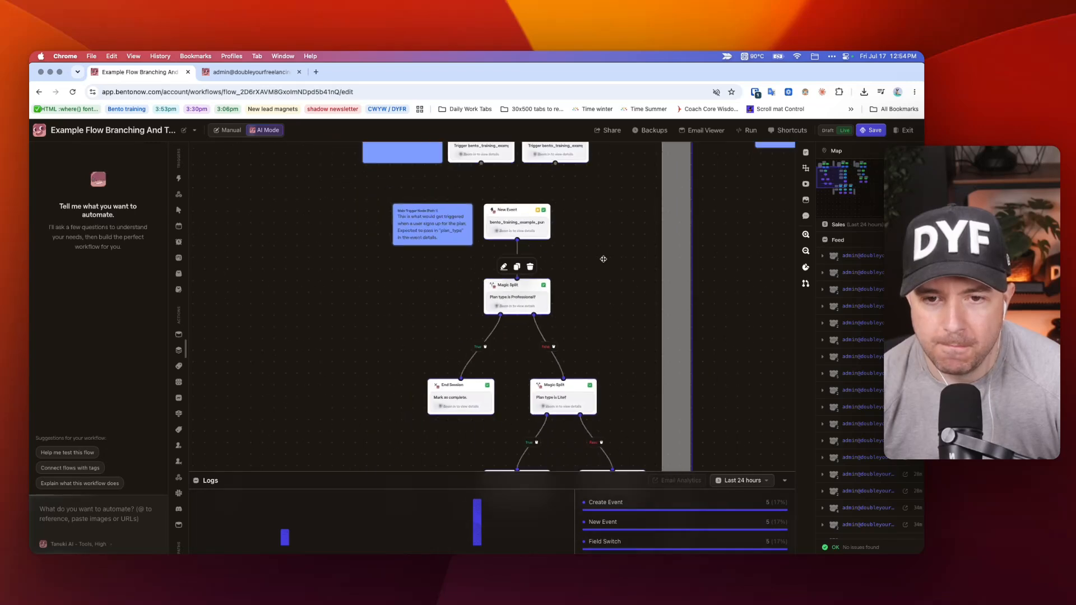
{"action": "scroll", "coordinate": [603, 258], "scroll_direction": "down", "scroll_amount": 1}
{"action": "scroll", "coordinate": [590, 311], "scroll_direction": "down", "scroll_amount": 1}
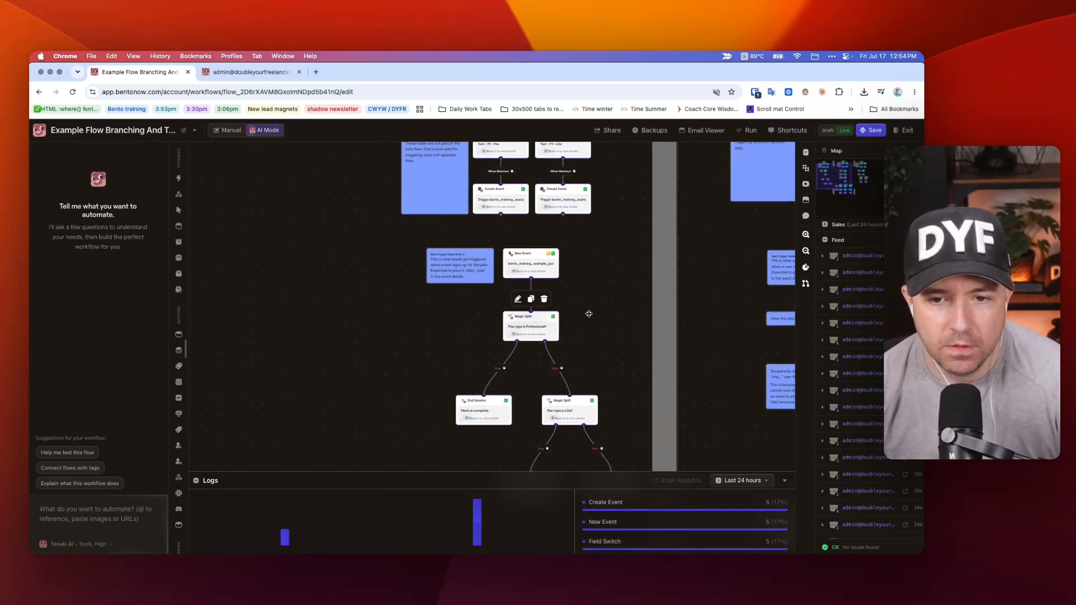
{"action": "left_click", "coordinate": [562, 331]}
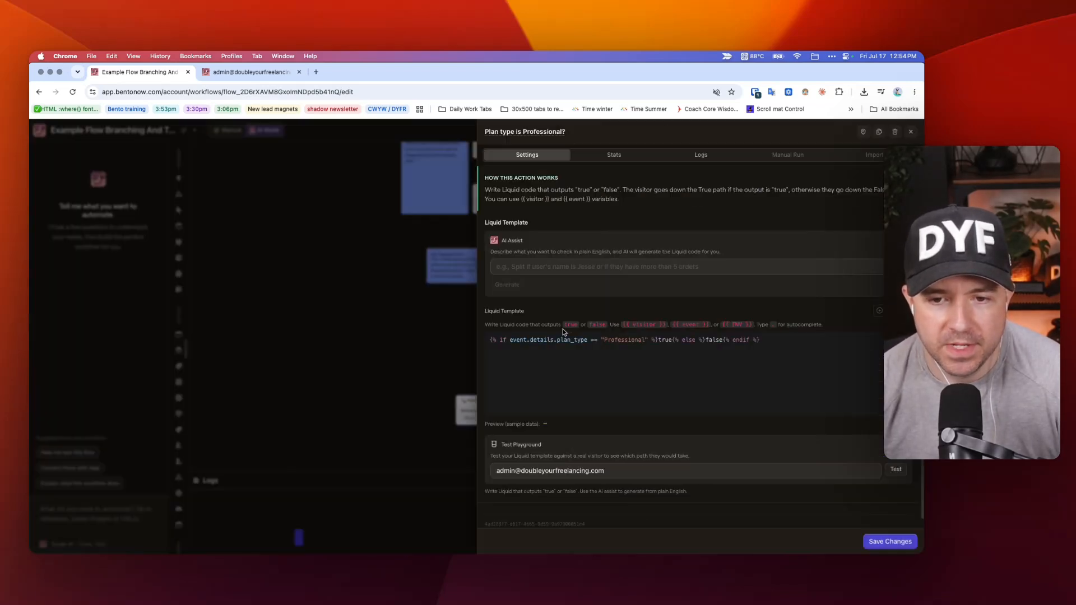
{"action": "left_click", "coordinate": [672, 340]}
{"action": "left_click", "coordinate": [724, 340], "text": "shift"}
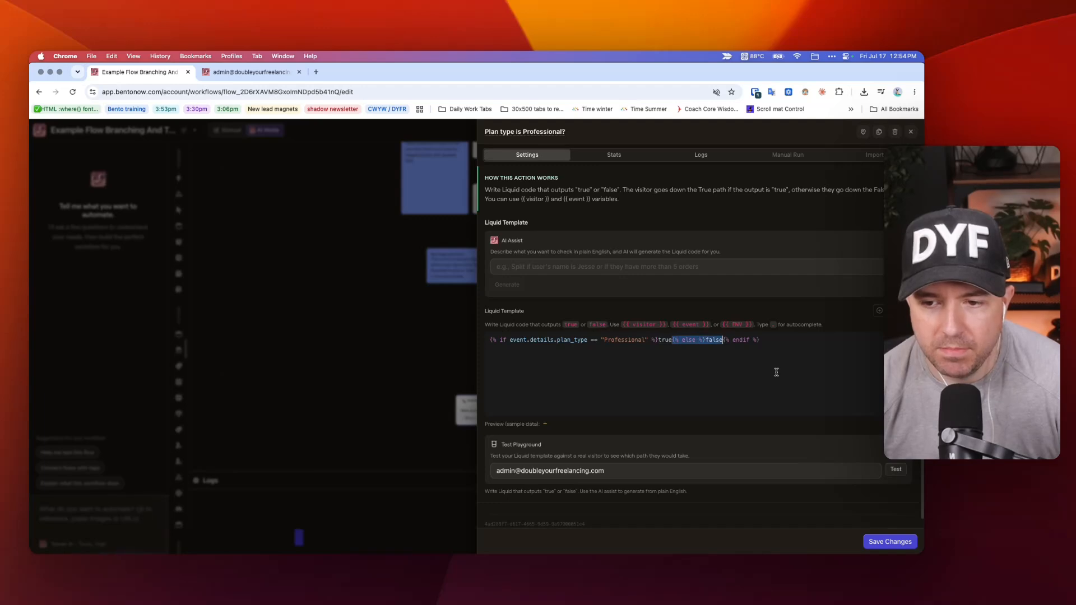
{"action": "key", "text": "BackSpace"}
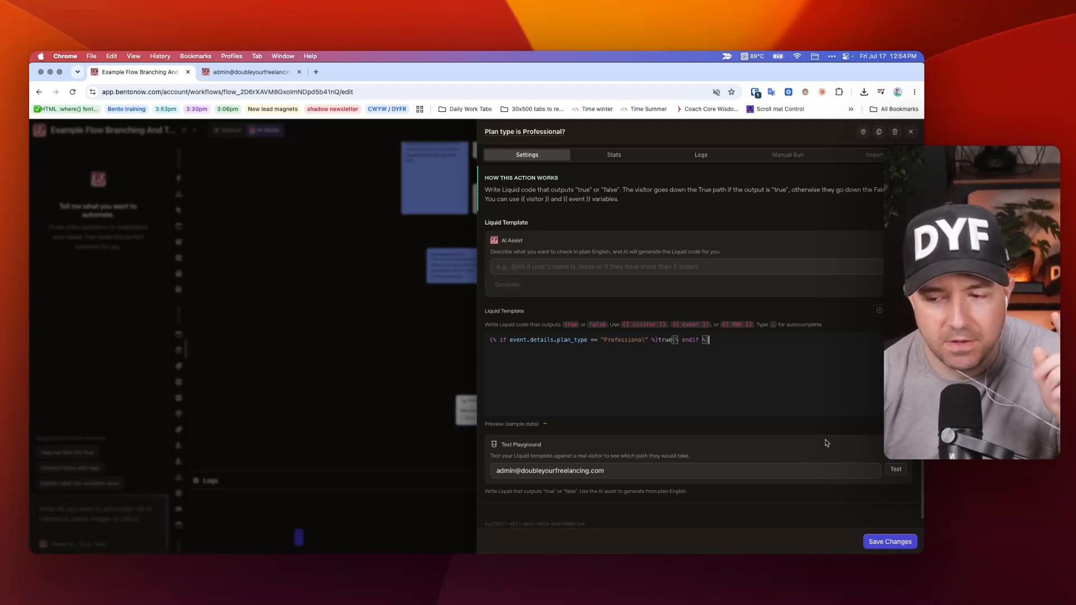
{"action": "left_click", "coordinate": [889, 541]}
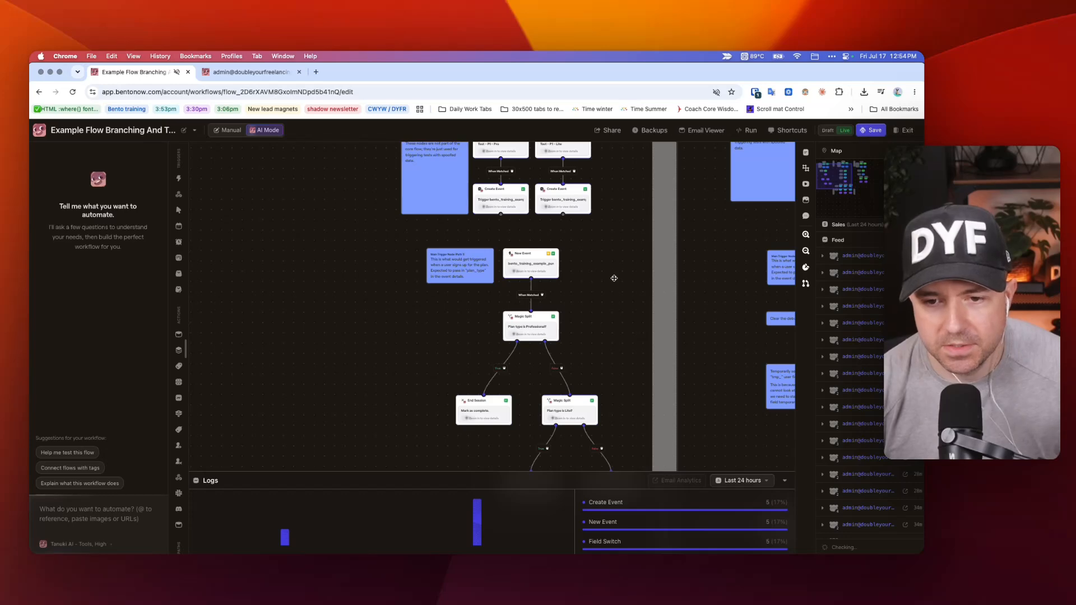
Save the flow with the updated Professional Magic Split in Pathway 1.
{"action": "scroll", "coordinate": [583, 289], "scroll_direction": "up", "scroll_amount": 1}
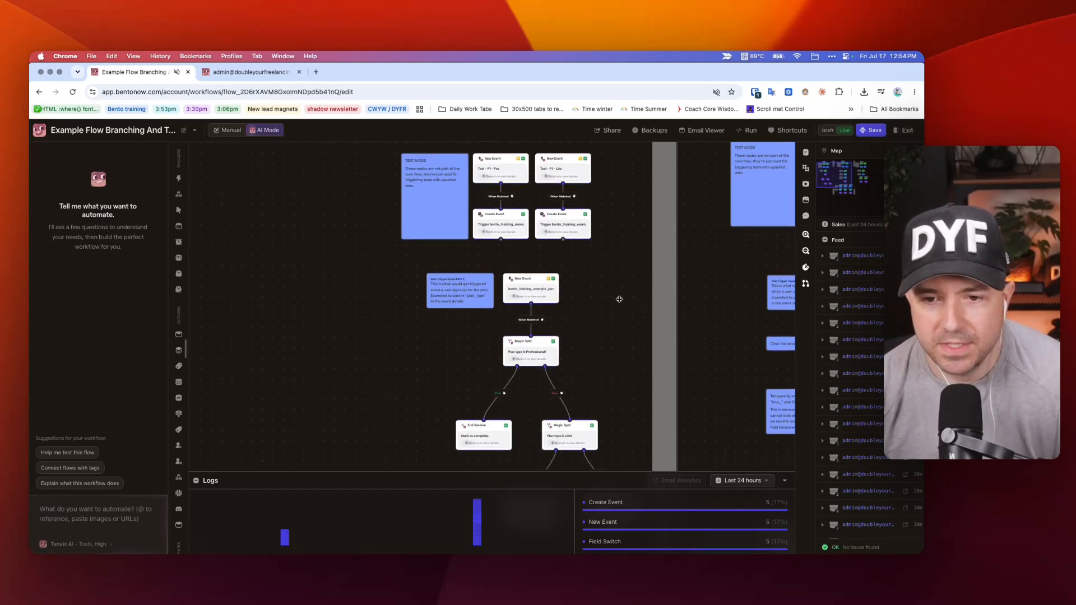
{"action": "key", "text": "super+t"}
{"action": "key", "text": "Escape"}
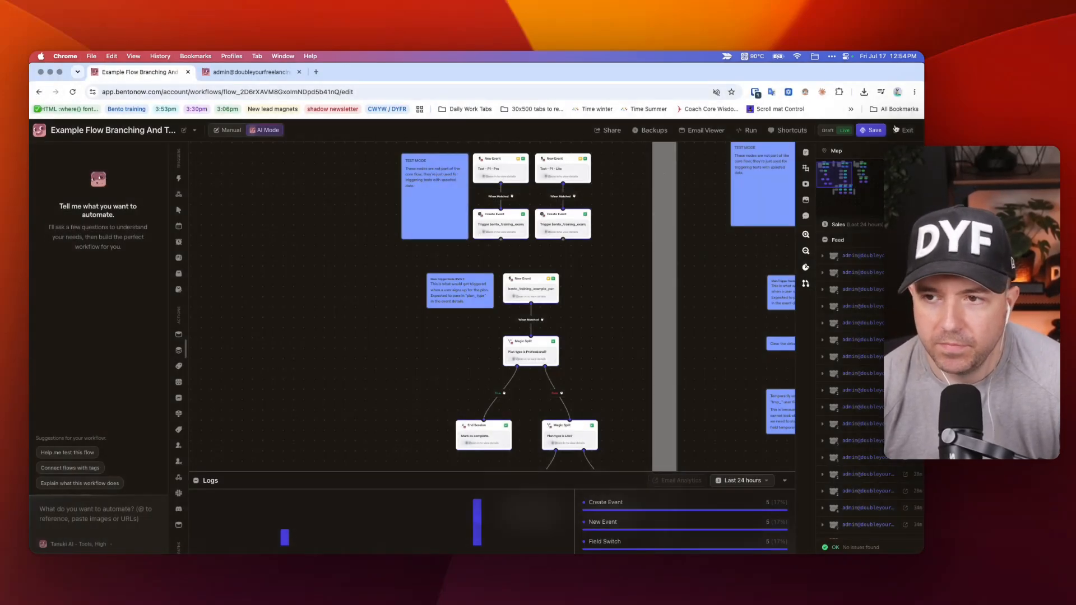
{"action": "left_click", "coordinate": [876, 130]}
Examine the Splits & Logic node types available for the flow, including End Session, without adding one.
{"action": "scroll", "coordinate": [622, 291], "scroll_direction": "down", "scroll_amount": 4}
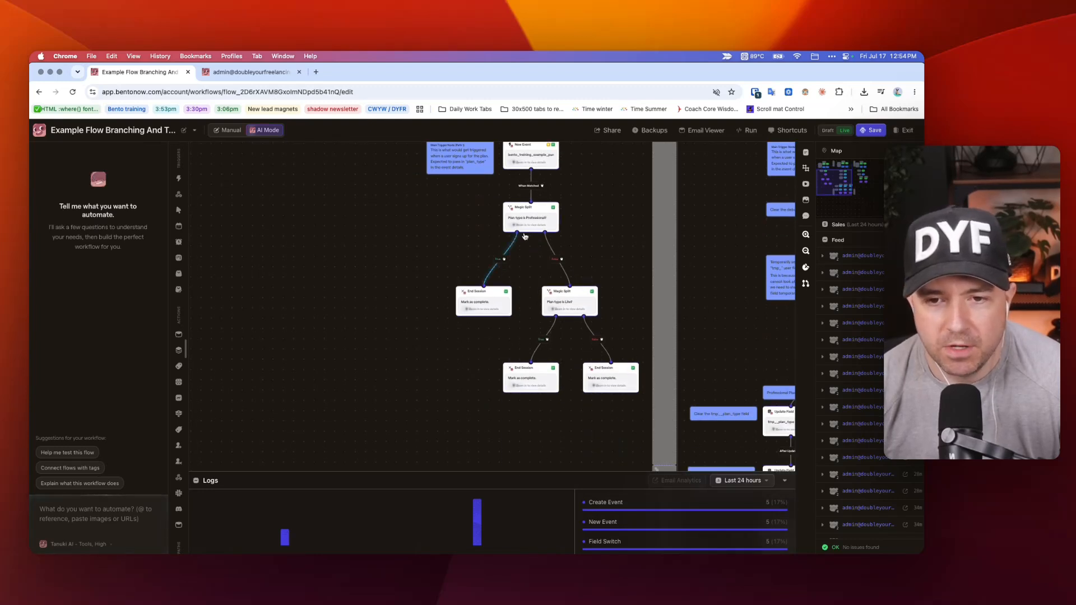
{"action": "scroll", "coordinate": [560, 398], "scroll_direction": "up", "scroll_amount": 3}
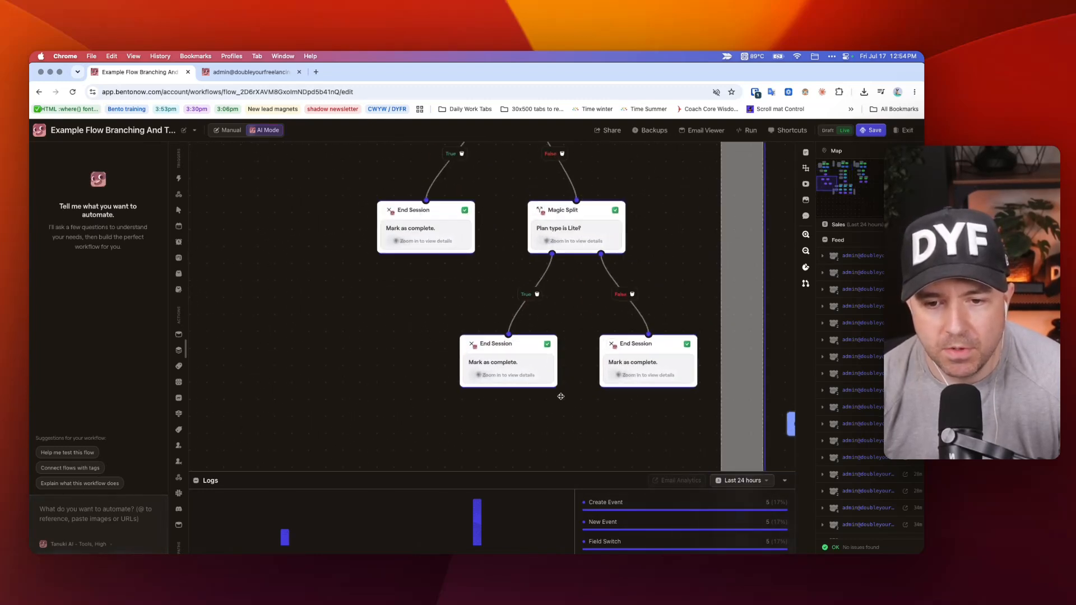
{"action": "right_click", "coordinate": [461, 306]}
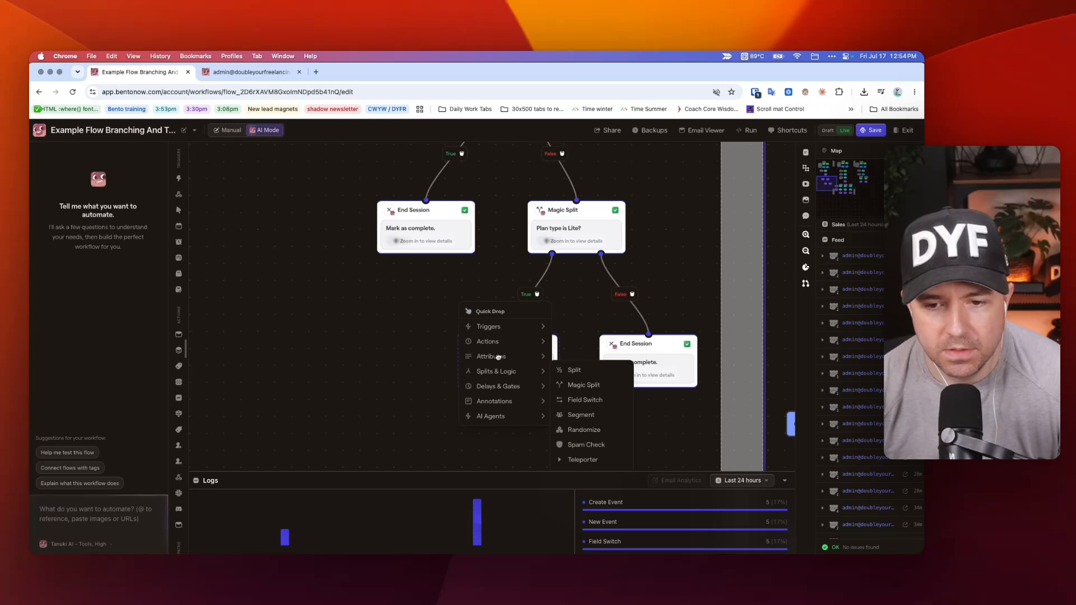
{"action": "mouse_move", "coordinate": [507, 373]}
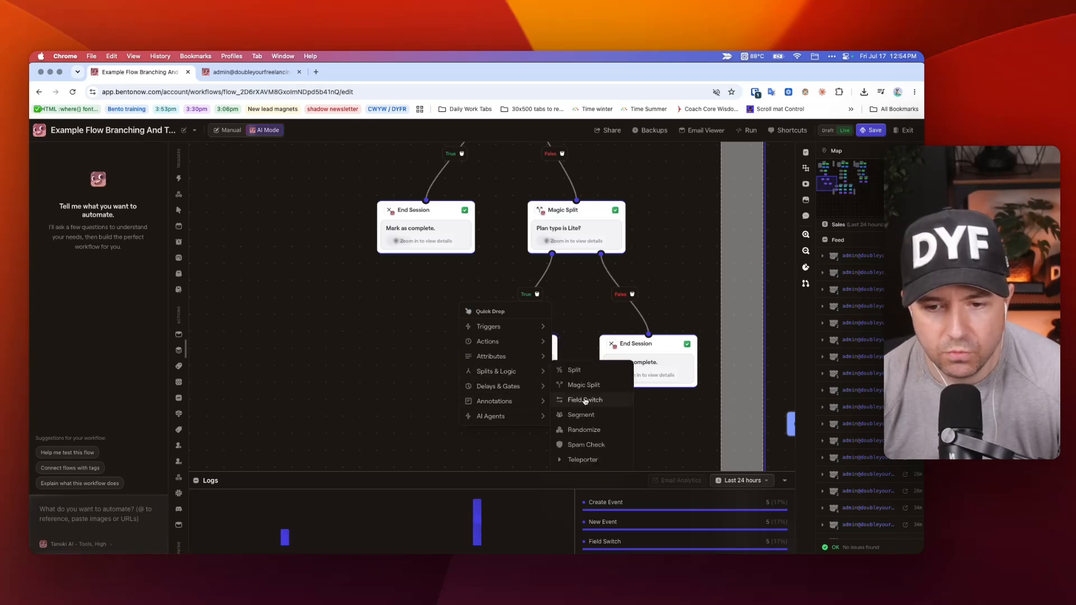
{"action": "right_click", "coordinate": [354, 234]}
{"action": "mouse_move", "coordinate": [409, 292]}
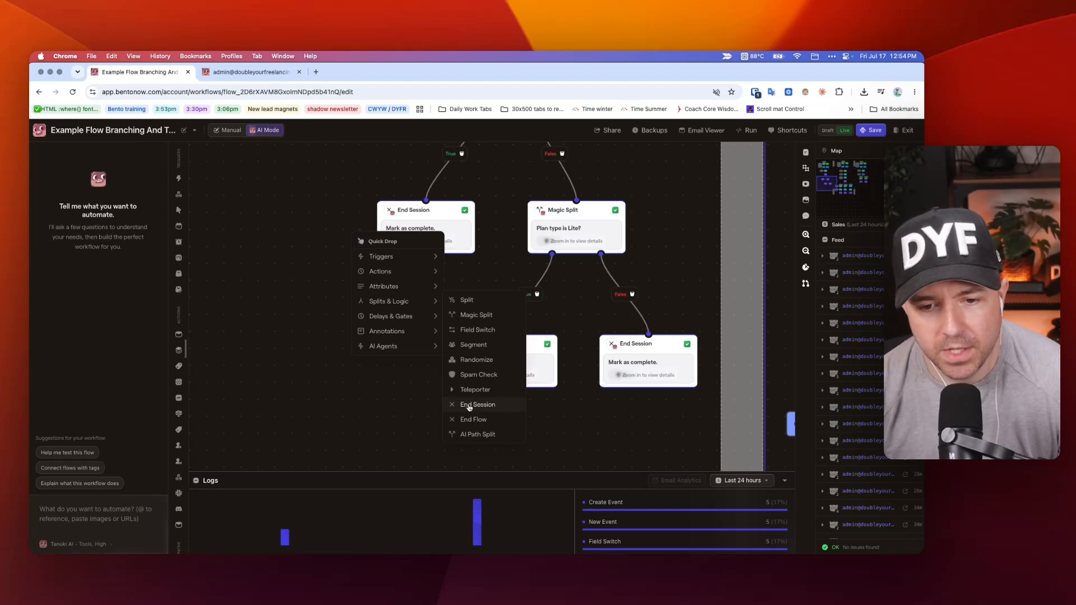
{"action": "left_click", "coordinate": [682, 258]}
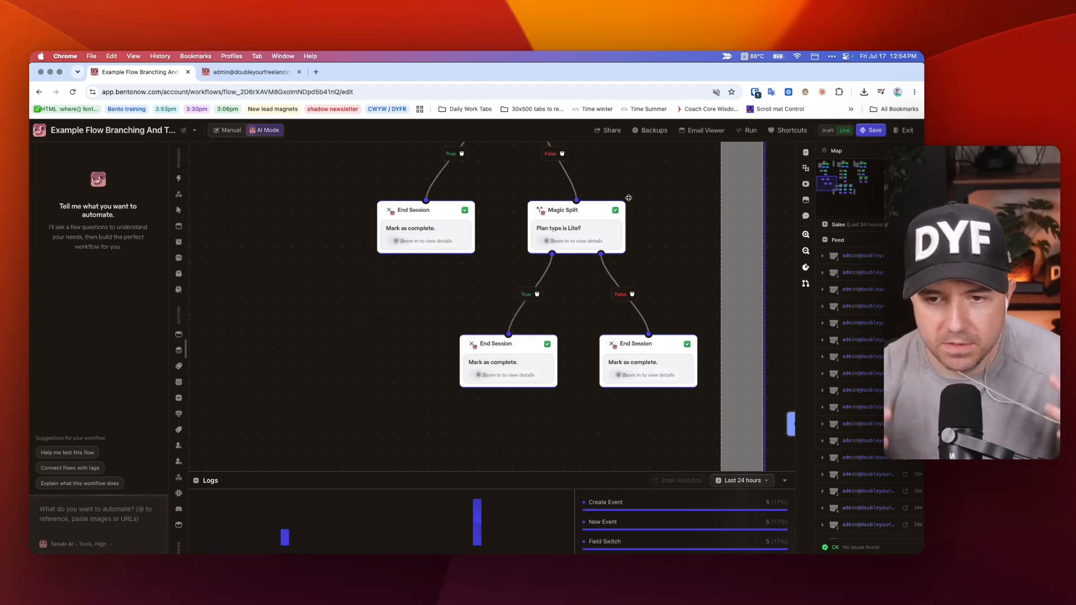
Shift the End Session node on the Lite Magic Split's false branch slightly away from the true-branch End Session node.
{"action": "scroll", "coordinate": [640, 235], "scroll_direction": "up", "scroll_amount": 3}
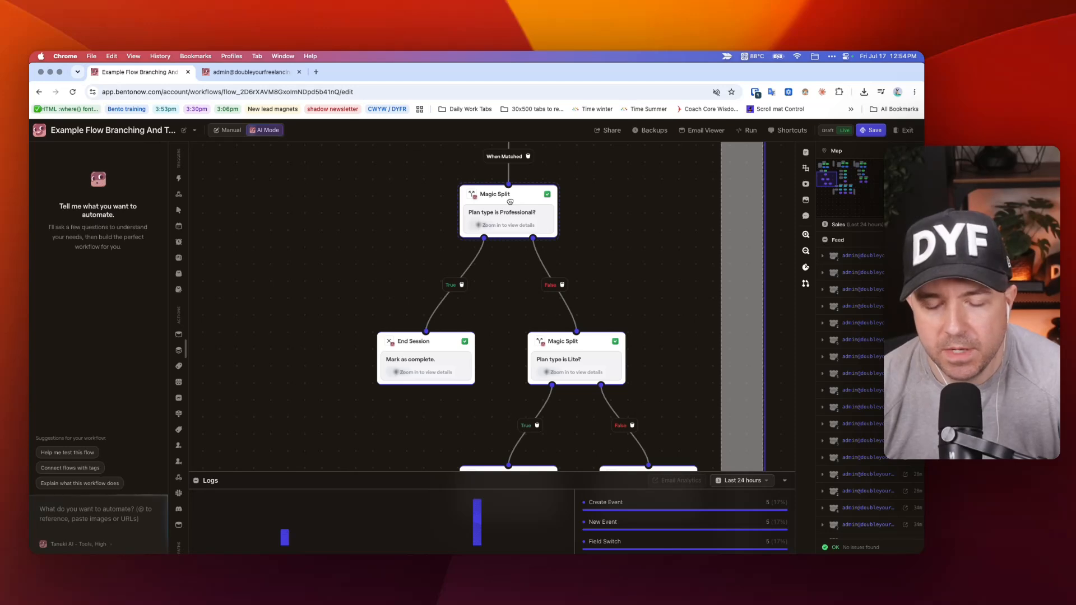
{"action": "scroll", "coordinate": [579, 354], "scroll_direction": "down", "scroll_amount": 2}
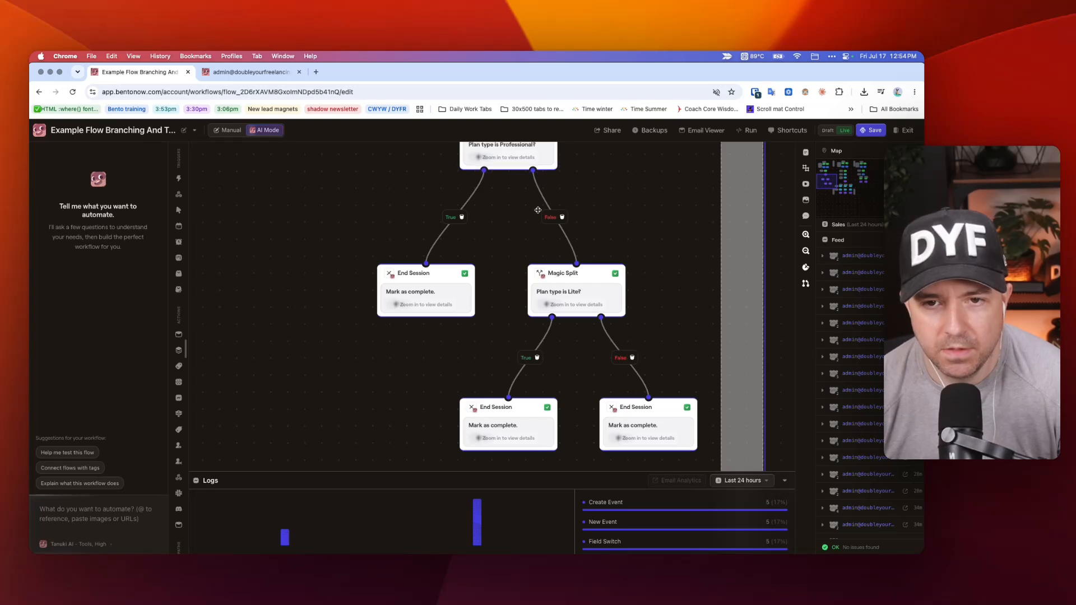
{"action": "scroll", "coordinate": [524, 236], "scroll_direction": "up", "scroll_amount": 1}
{"action": "scroll", "coordinate": [560, 231], "scroll_direction": "up", "scroll_amount": 2}
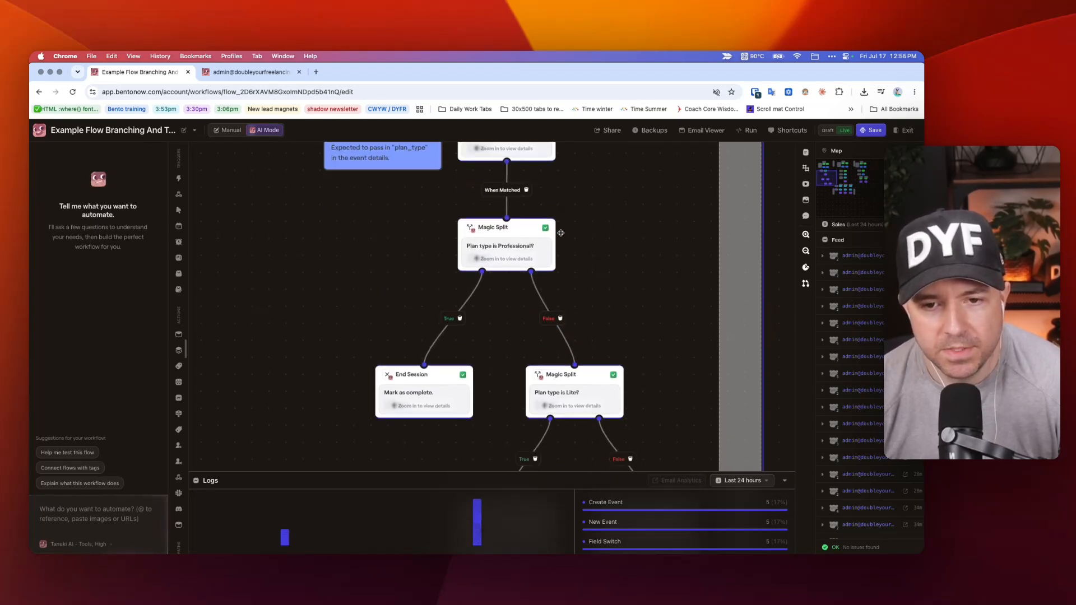
{"action": "scroll", "coordinate": [504, 225], "scroll_direction": "down", "scroll_amount": 2}
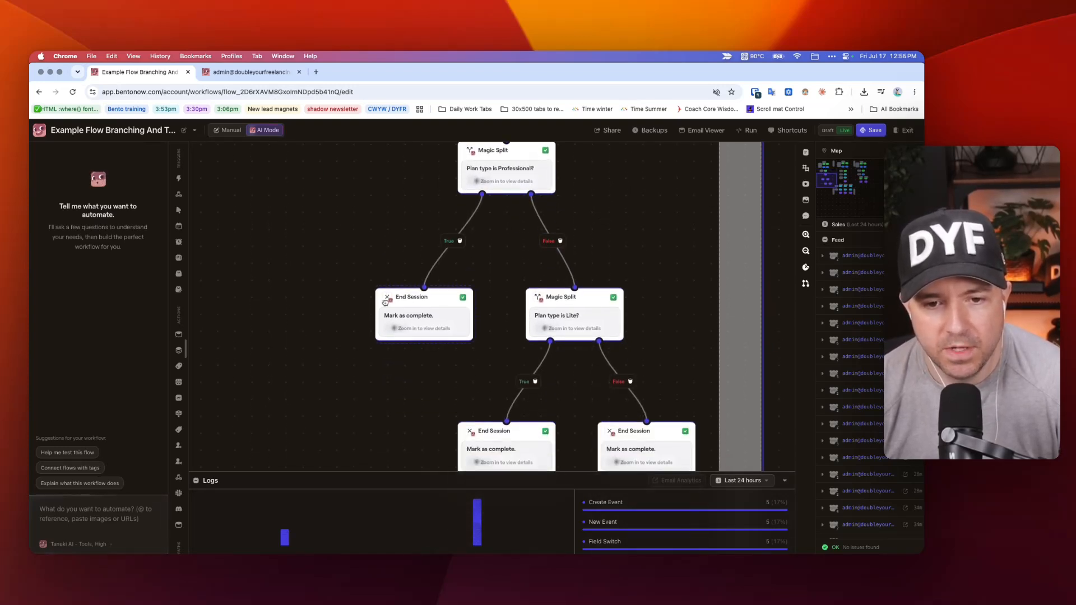
{"action": "scroll", "coordinate": [546, 336], "scroll_direction": "down", "scroll_amount": 2}
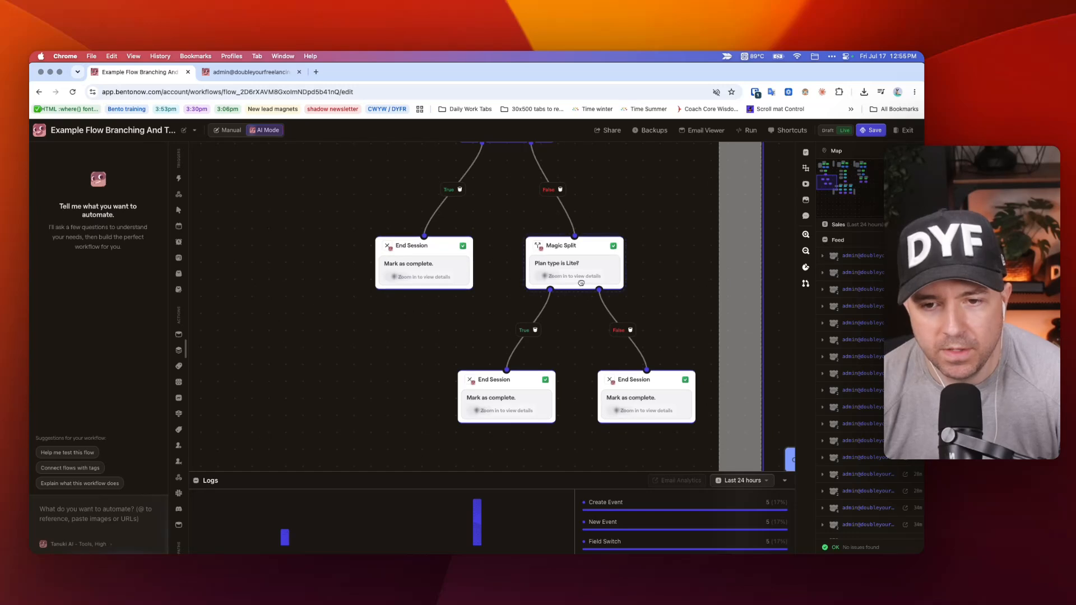
{"action": "scroll", "coordinate": [639, 339], "scroll_direction": "down", "scroll_amount": 2}
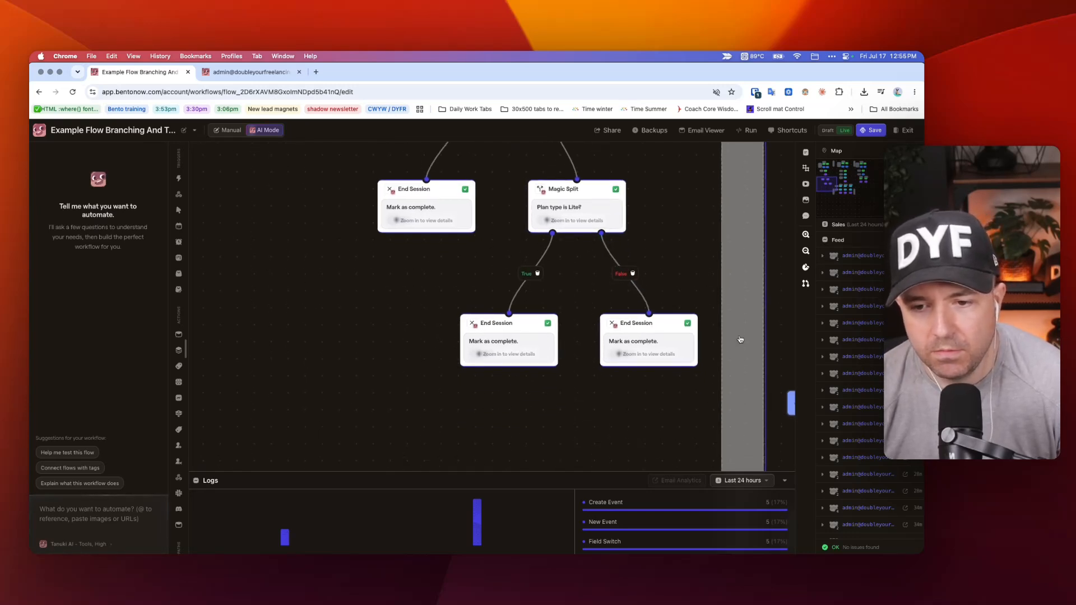
{"action": "mouse_move", "coordinate": [660, 354]}
{"action": "left_mouse_down"}
{"action": "mouse_move", "coordinate": [644, 321]}
{"action": "mouse_move", "coordinate": [646, 338]}
{"action": "mouse_move", "coordinate": [690, 343]}
{"action": "mouse_move", "coordinate": [671, 343]}
{"action": "mouse_move", "coordinate": [686, 349]}
{"action": "mouse_move", "coordinate": [678, 351]}
{"action": "left_mouse_up"}
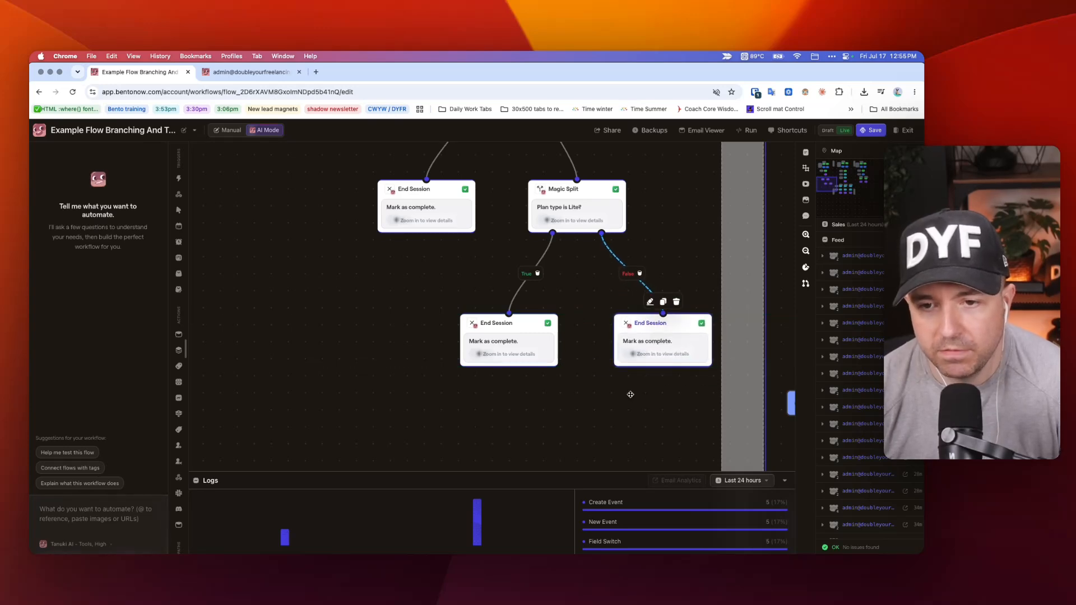
Add a temporary Send Internal Email node beside the Professional branch's End Session node, view its settings, and delete it.
{"action": "right_click", "coordinate": [600, 392]}
{"action": "right_click", "coordinate": [300, 194]}
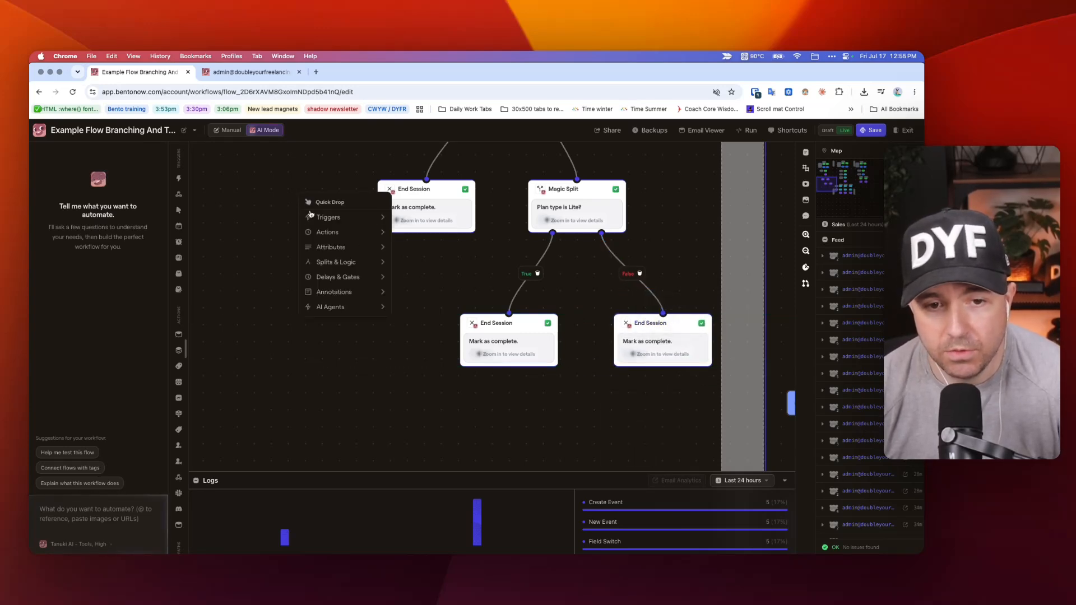
{"action": "mouse_move", "coordinate": [333, 230]}
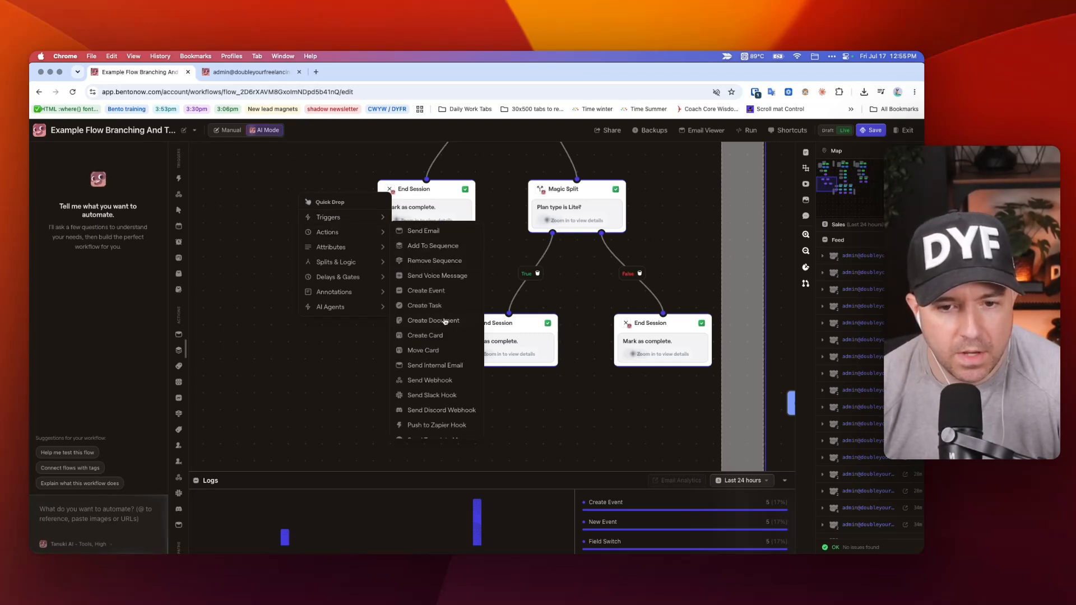
{"action": "scroll", "coordinate": [443, 321], "scroll_direction": "down", "scroll_amount": 1}
{"action": "left_click", "coordinate": [425, 367]}
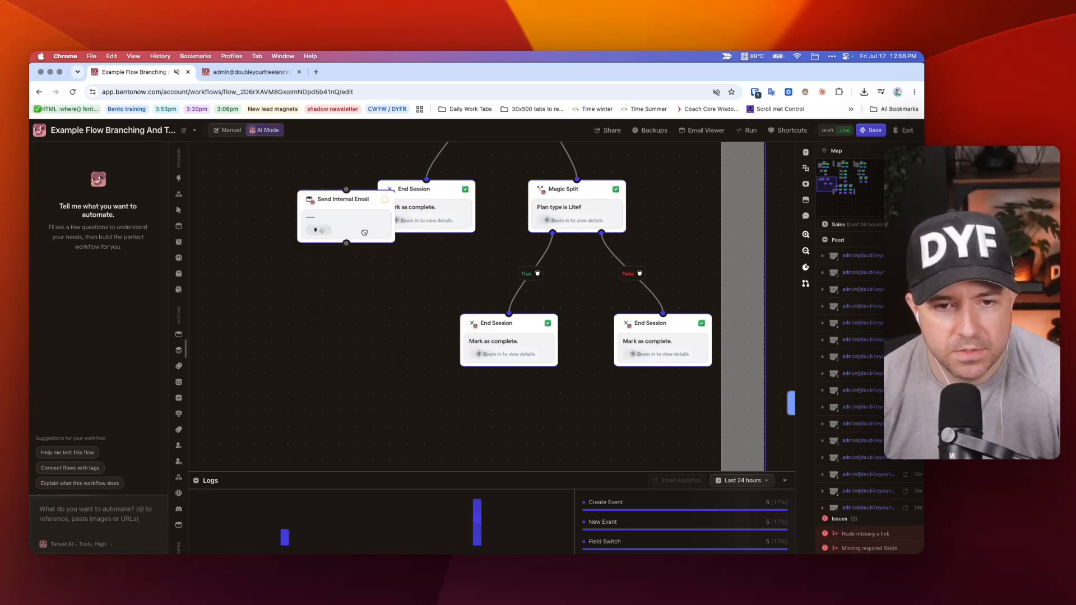
{"action": "left_click_drag", "start_coordinate": [340, 213], "coordinate": [296, 237]}
{"action": "left_click", "coordinate": [297, 237]}
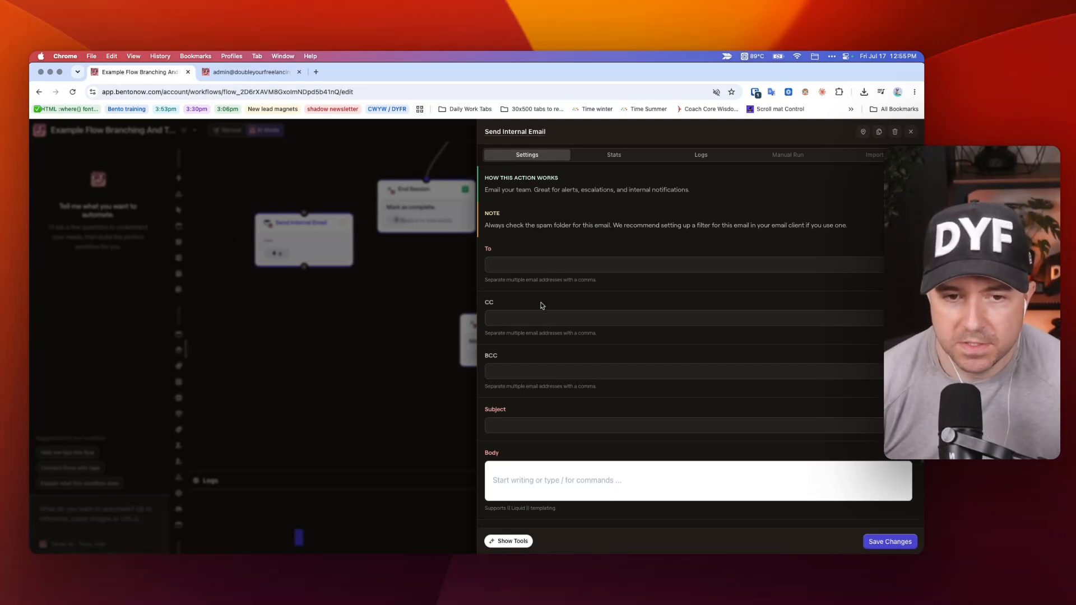
{"action": "left_click", "coordinate": [429, 303]}
{"action": "right_click", "coordinate": [323, 229]}
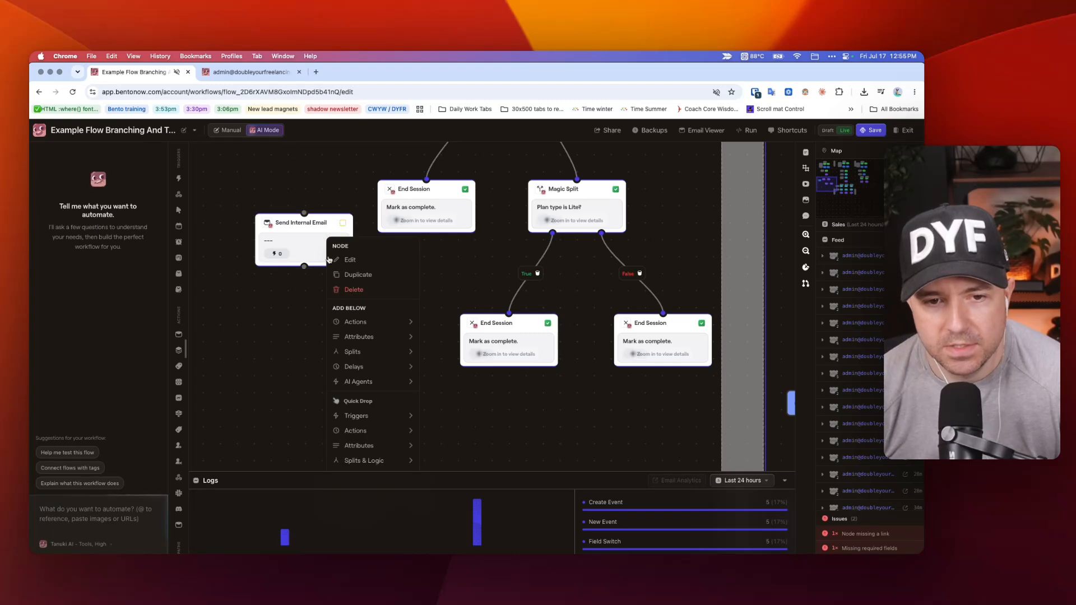
{"action": "left_click", "coordinate": [352, 292]}
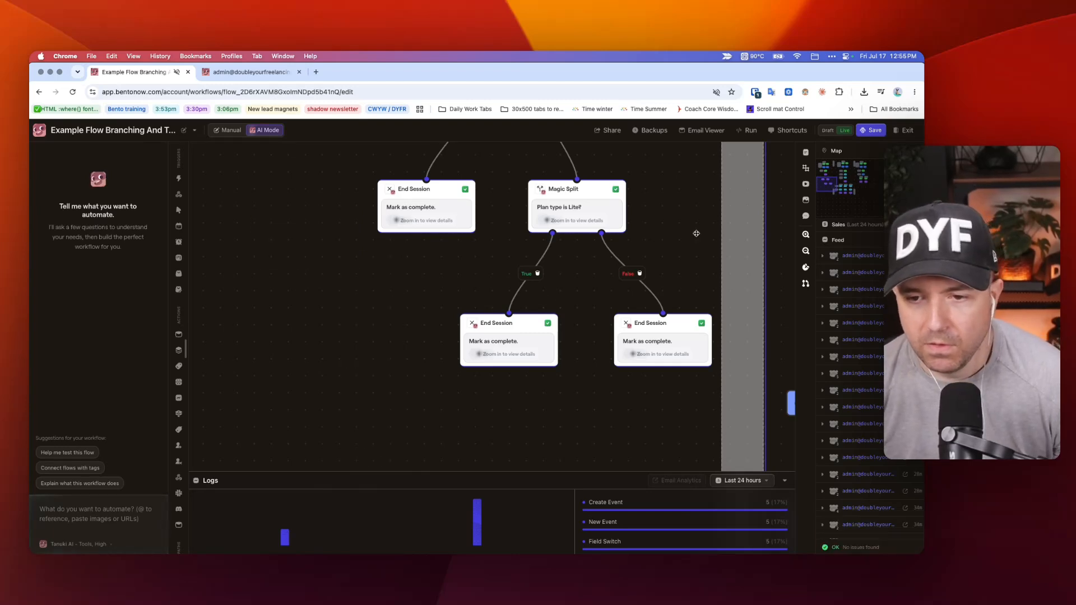
Bring up the Run Flow options and compare Pathway 1's test-mode nodes with its main trigger and Magic Split branches.
{"action": "scroll", "coordinate": [686, 238], "scroll_direction": "up", "scroll_amount": 2}
{"action": "scroll", "coordinate": [686, 238], "scroll_direction": "down", "scroll_amount": 2}
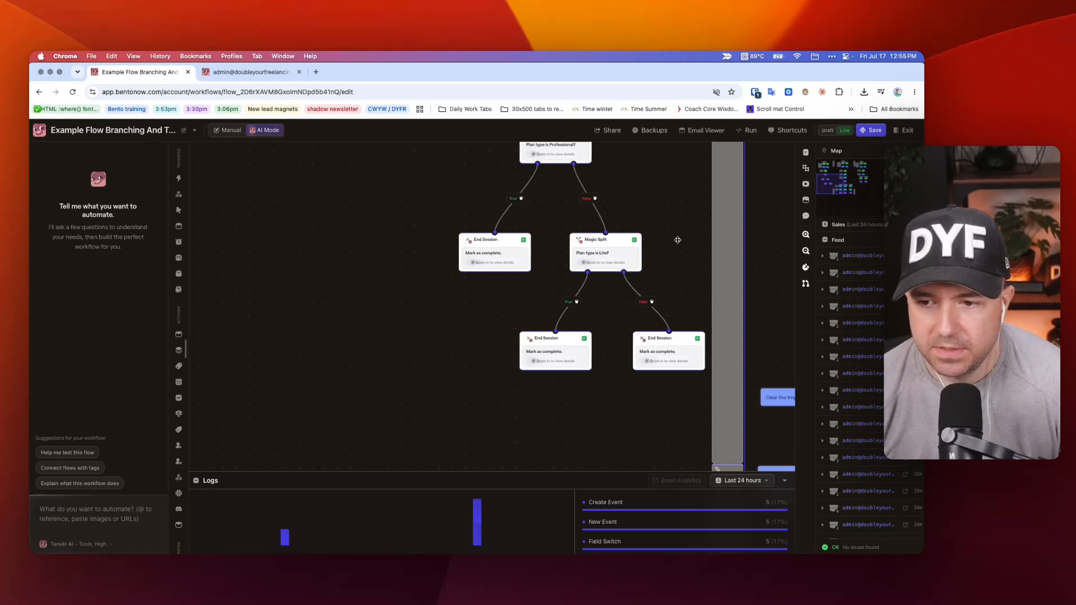
{"action": "left_click", "coordinate": [749, 130]}
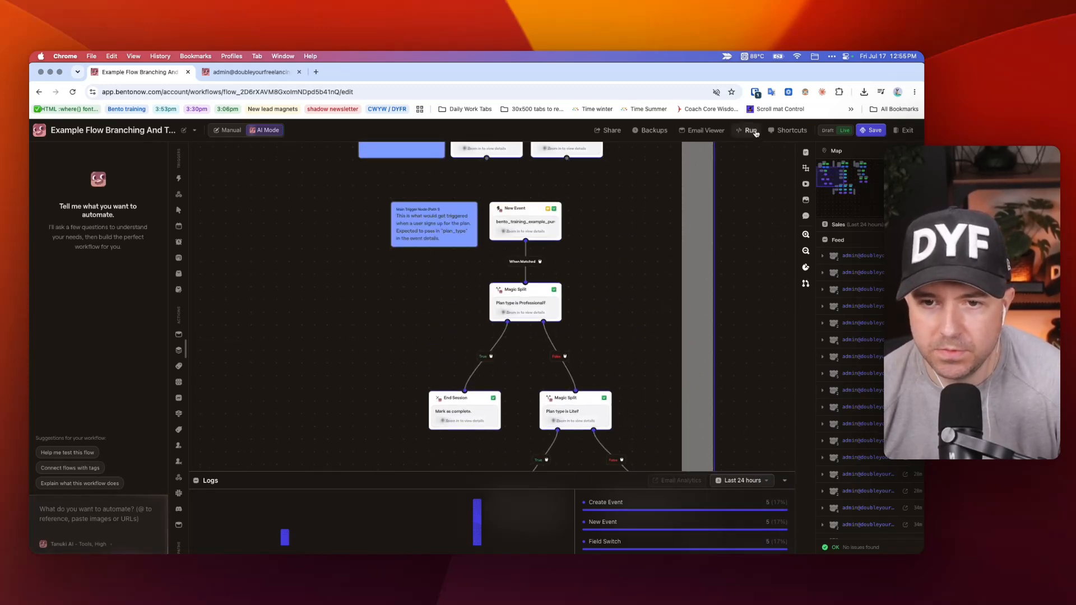
{"action": "scroll", "coordinate": [567, 255], "scroll_direction": "up", "scroll_amount": 2}
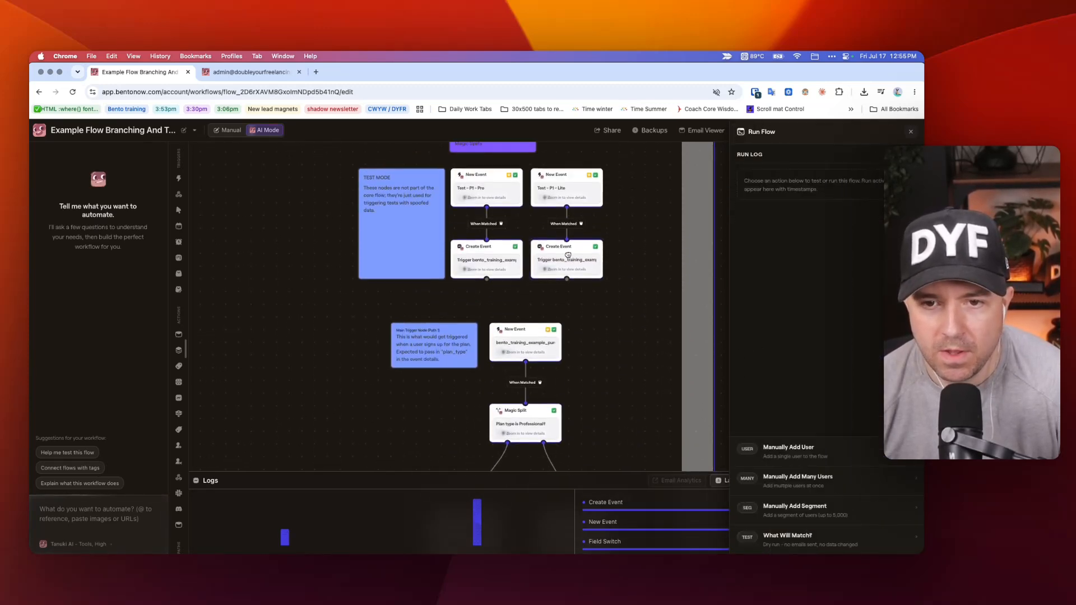
{"action": "scroll", "coordinate": [567, 262], "scroll_direction": "down", "scroll_amount": 3}
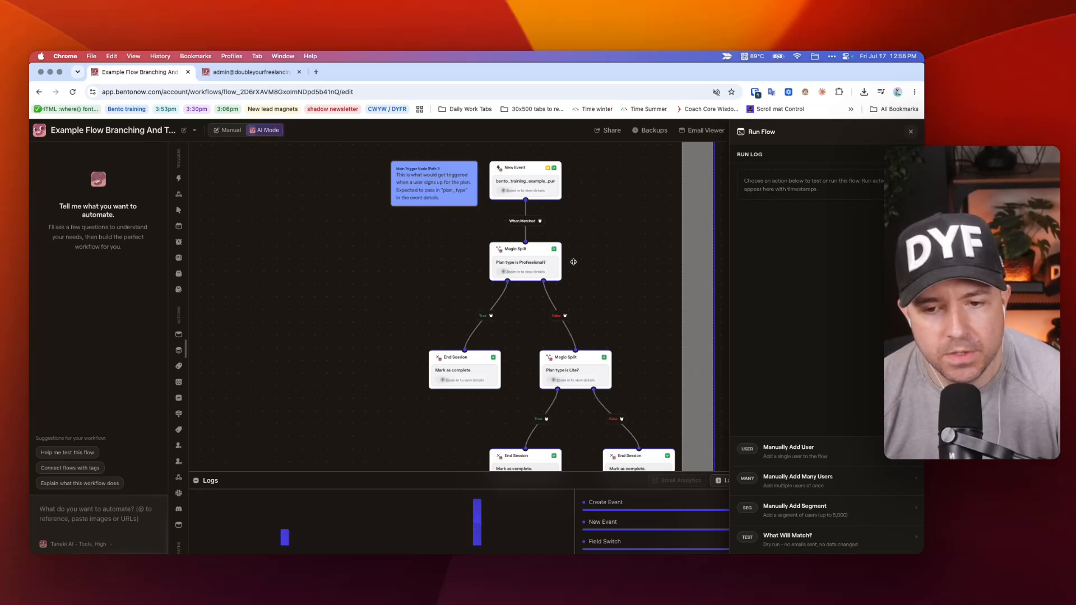
{"action": "scroll", "coordinate": [574, 273], "scroll_direction": "up", "scroll_amount": 2}
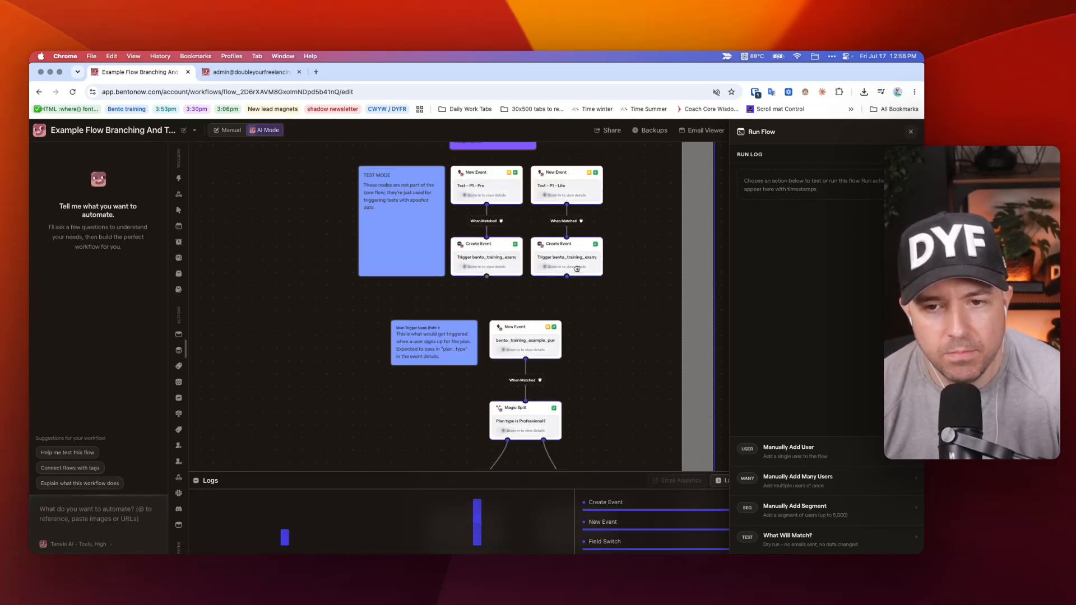
{"action": "scroll", "coordinate": [577, 264], "scroll_direction": "down", "scroll_amount": 4}
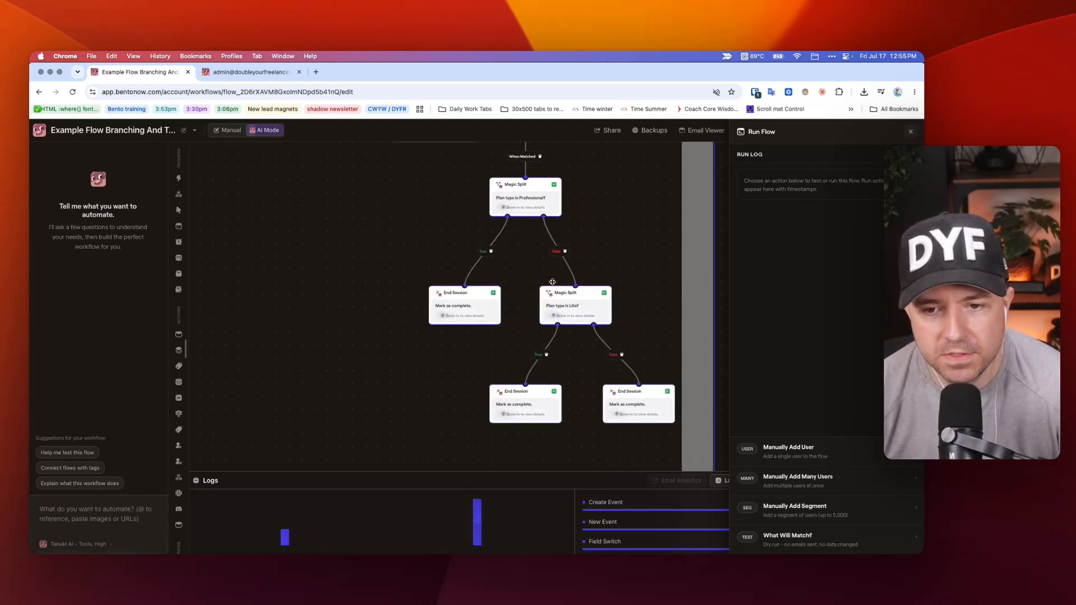
{"action": "scroll", "coordinate": [600, 301], "scroll_direction": "up", "scroll_amount": 6}
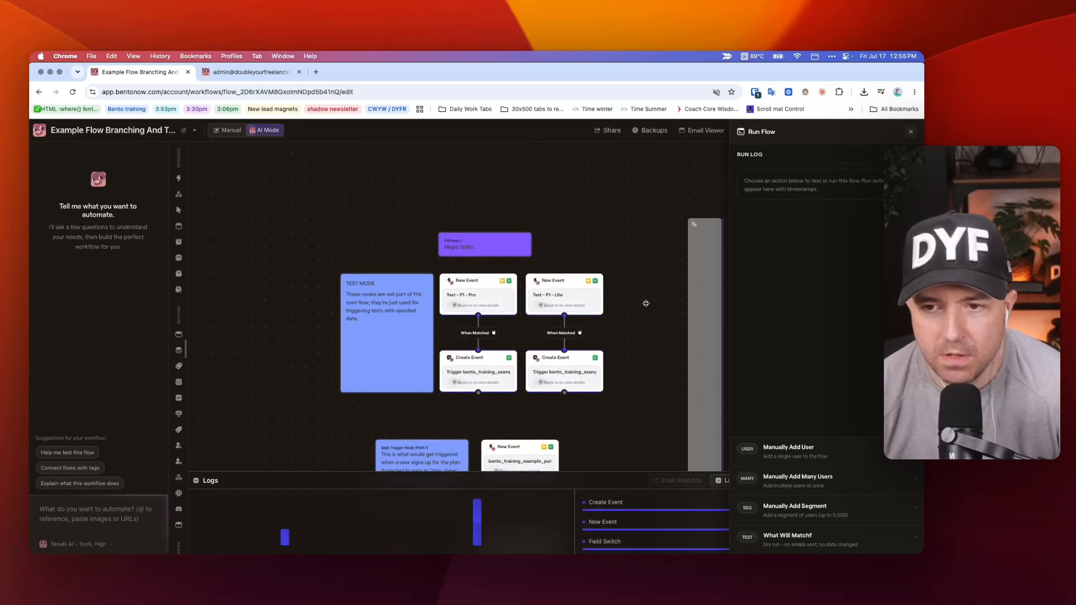
{"action": "scroll", "coordinate": [646, 303], "scroll_direction": "down", "scroll_amount": 2}
Start a manual session for the prefilled test user with Test - P1 - Lite as the starting trigger, and close the run log.
{"action": "left_click", "coordinate": [777, 448]}
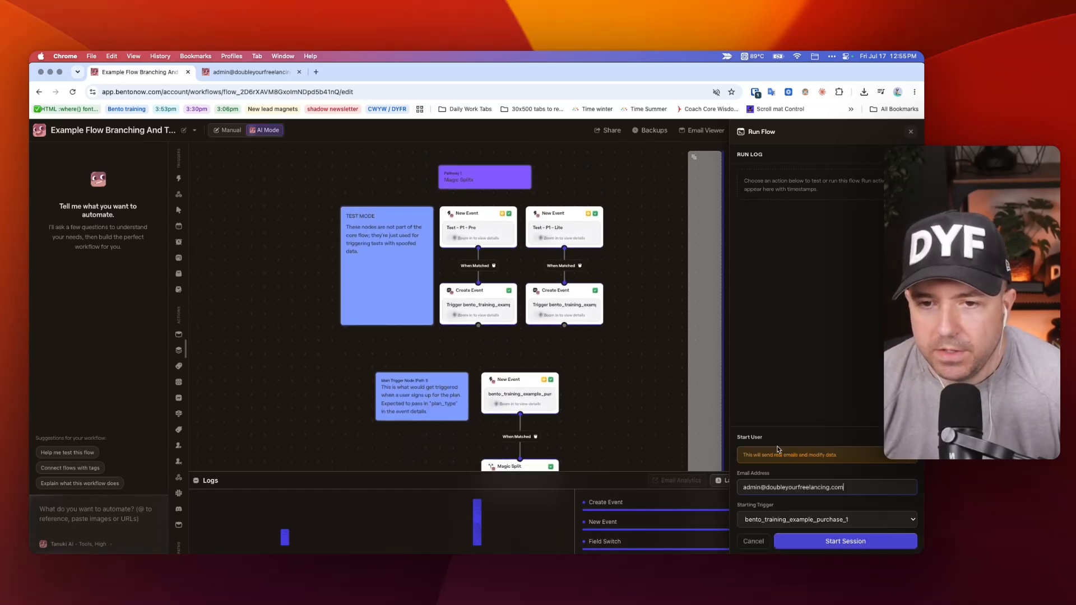
{"action": "left_click", "coordinate": [818, 525]}
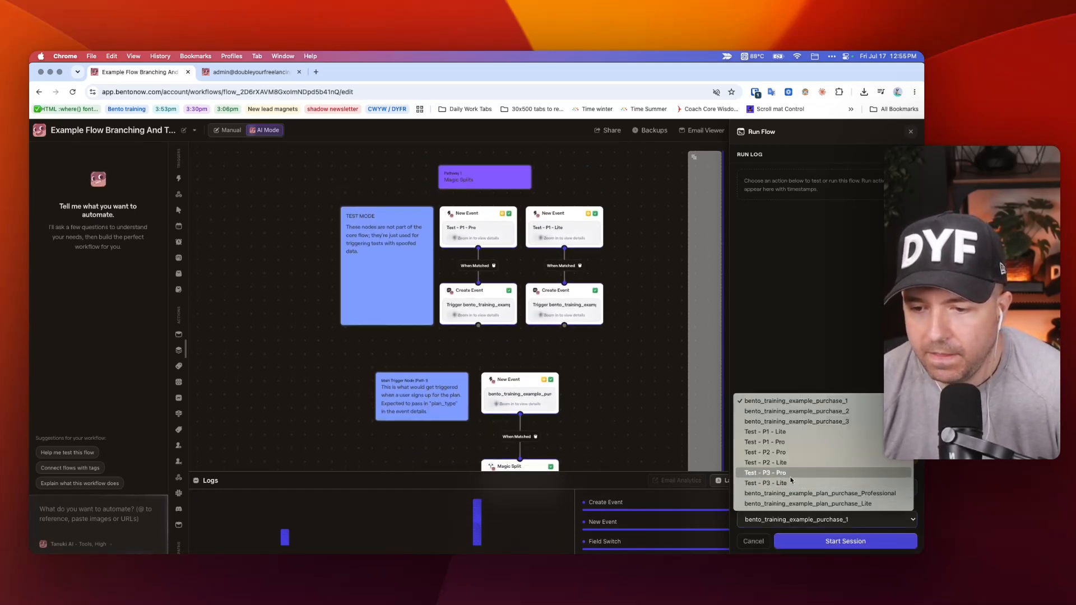
{"action": "left_click", "coordinate": [773, 432]}
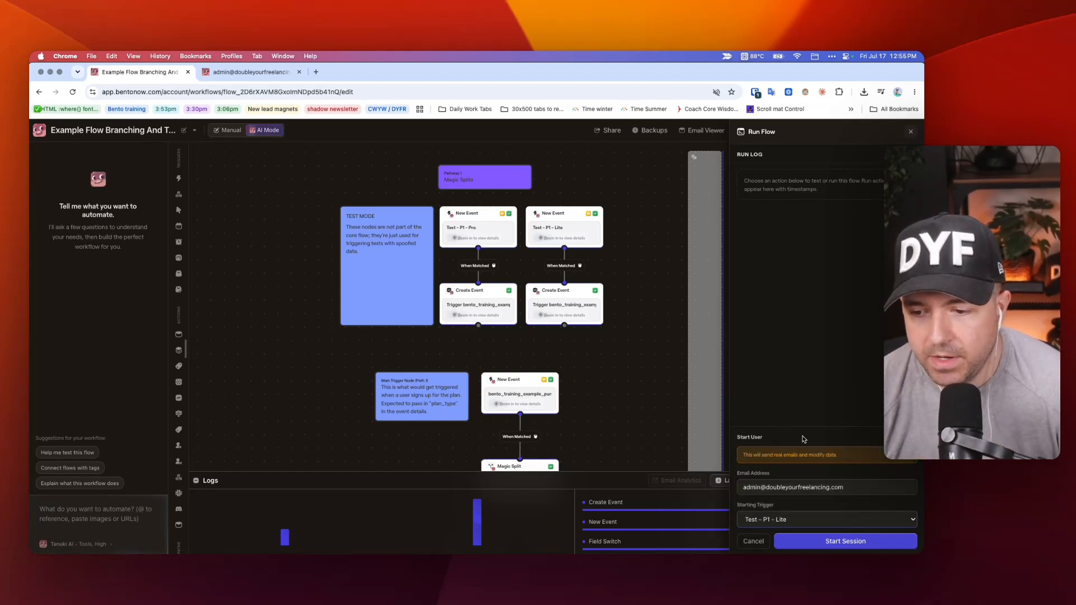
{"action": "left_click", "coordinate": [833, 543]}
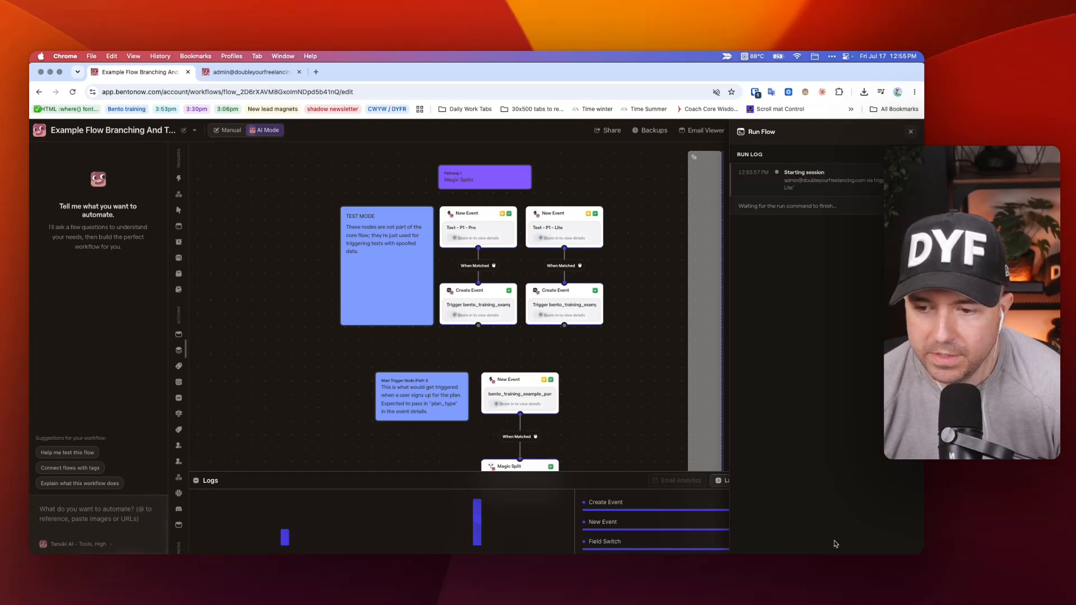
{"action": "left_click", "coordinate": [910, 133]}
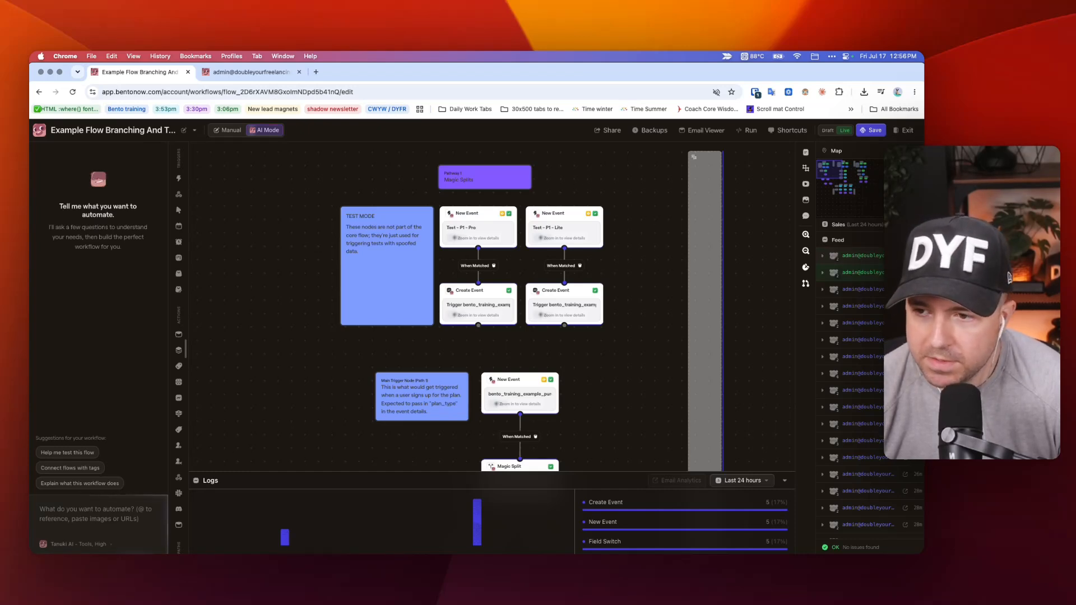
Open the test user's profile from the flow feed and copy the UUID of the newest bento_training_example_purchase_1 event.
{"action": "left_click", "coordinate": [904, 272]}
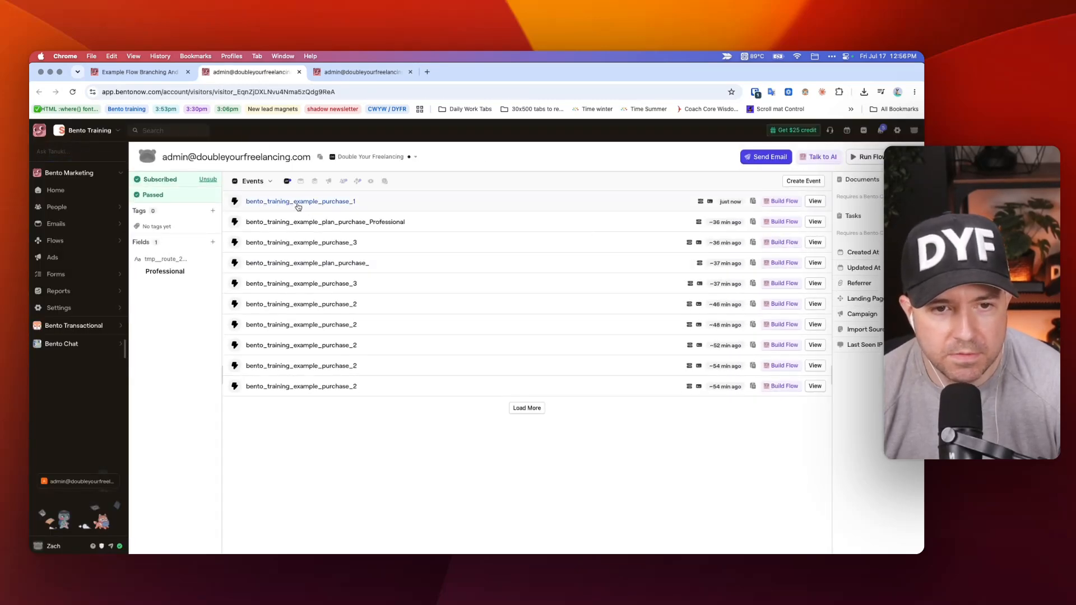
{"action": "left_click", "coordinate": [753, 203]}
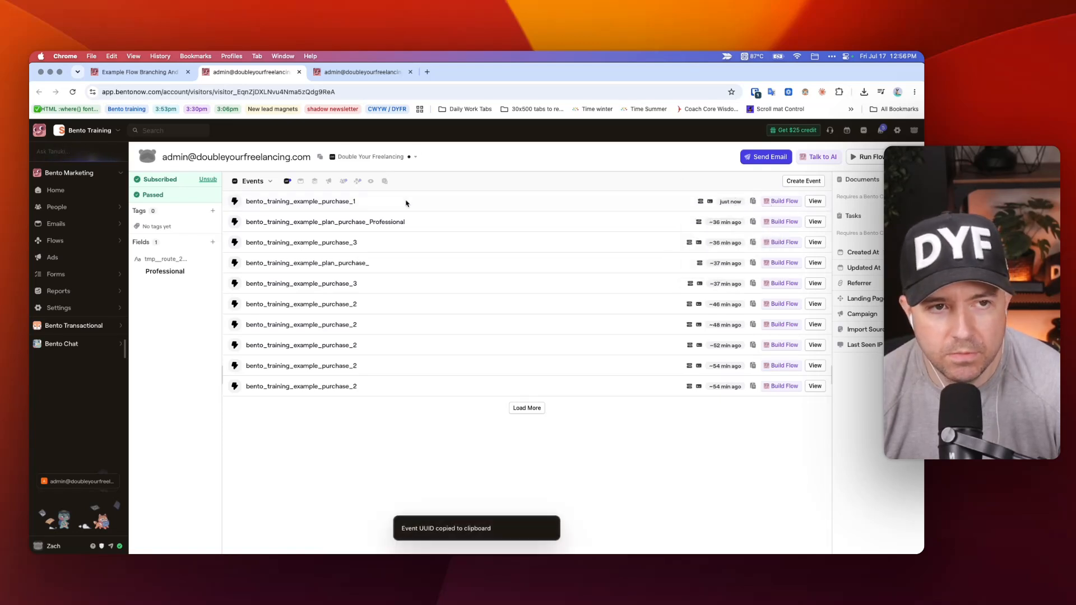
Return to the flow, dry-run the copied event UUID with What Will Match, and trace the matched path through Pathway 1's Magic Splits.
{"action": "left_click", "coordinate": [146, 72]}
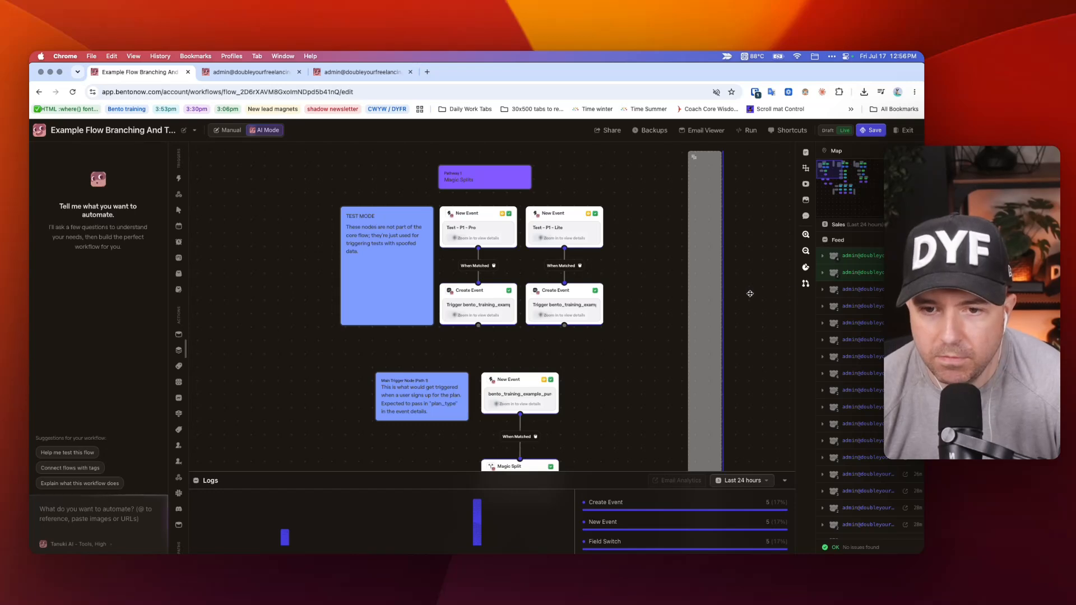
{"action": "left_click", "coordinate": [749, 130]}
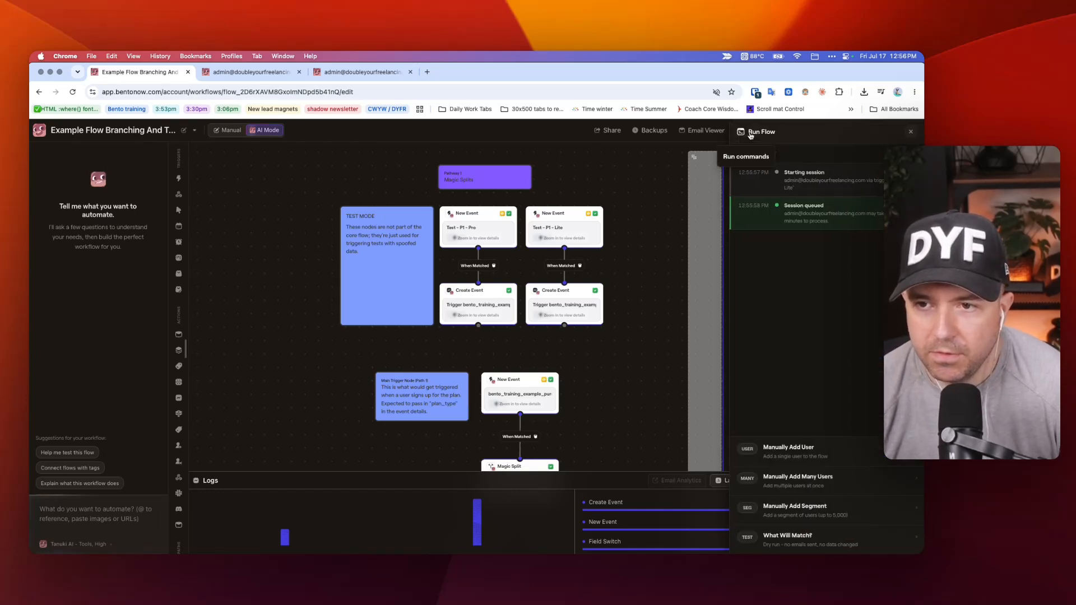
{"action": "left_click", "coordinate": [807, 542]}
{"action": "key", "text": "super+v"}
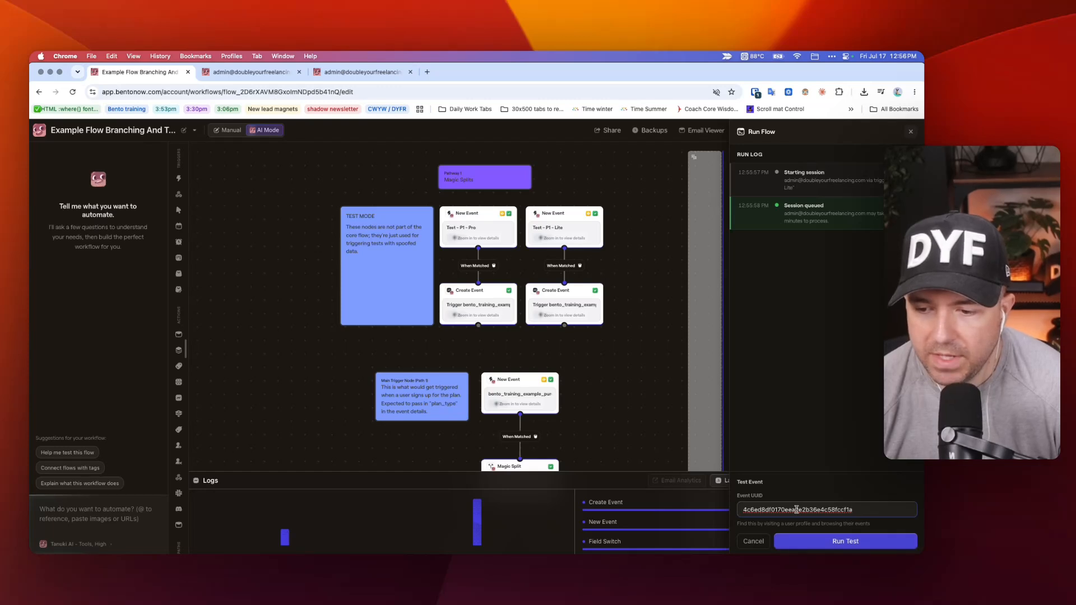
{"action": "left_click", "coordinate": [819, 541]}
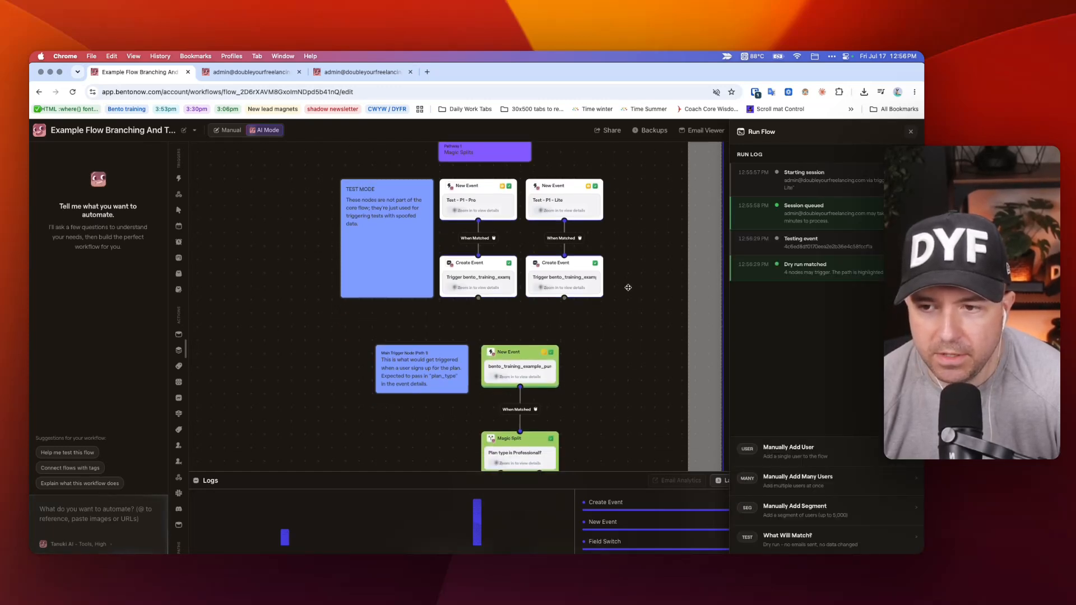
{"action": "scroll", "coordinate": [625, 280], "scroll_direction": "down", "scroll_amount": 2}
{"action": "scroll", "coordinate": [620, 272], "scroll_direction": "down", "scroll_amount": 2}
{"action": "scroll", "coordinate": [620, 271], "scroll_direction": "down", "scroll_amount": 1}
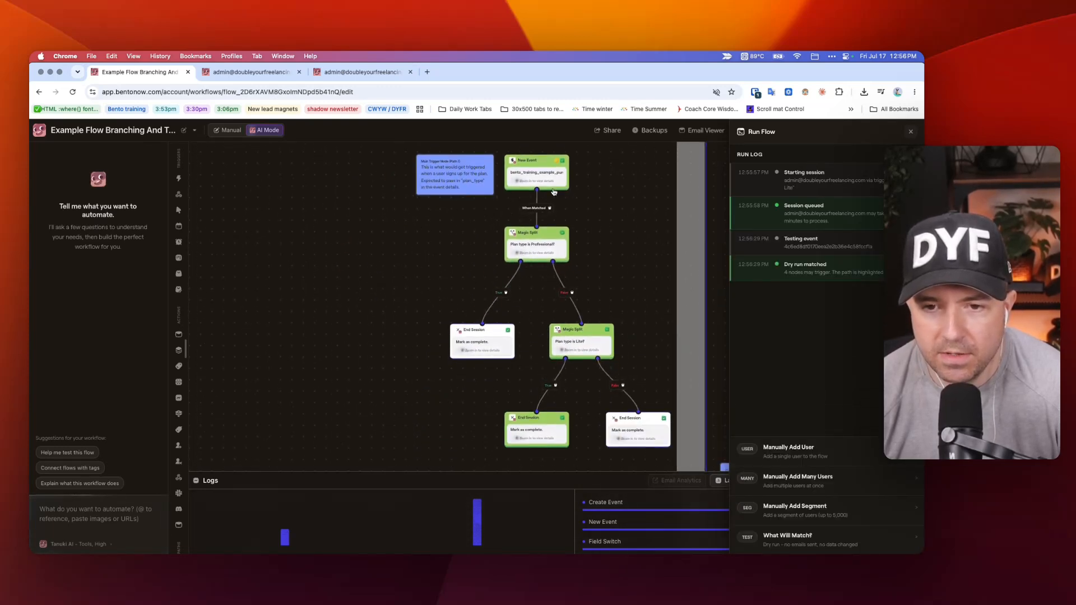
{"action": "scroll", "coordinate": [538, 188], "scroll_direction": "down", "scroll_amount": 1}
{"action": "scroll", "coordinate": [538, 188], "scroll_direction": "down", "scroll_amount": 1}
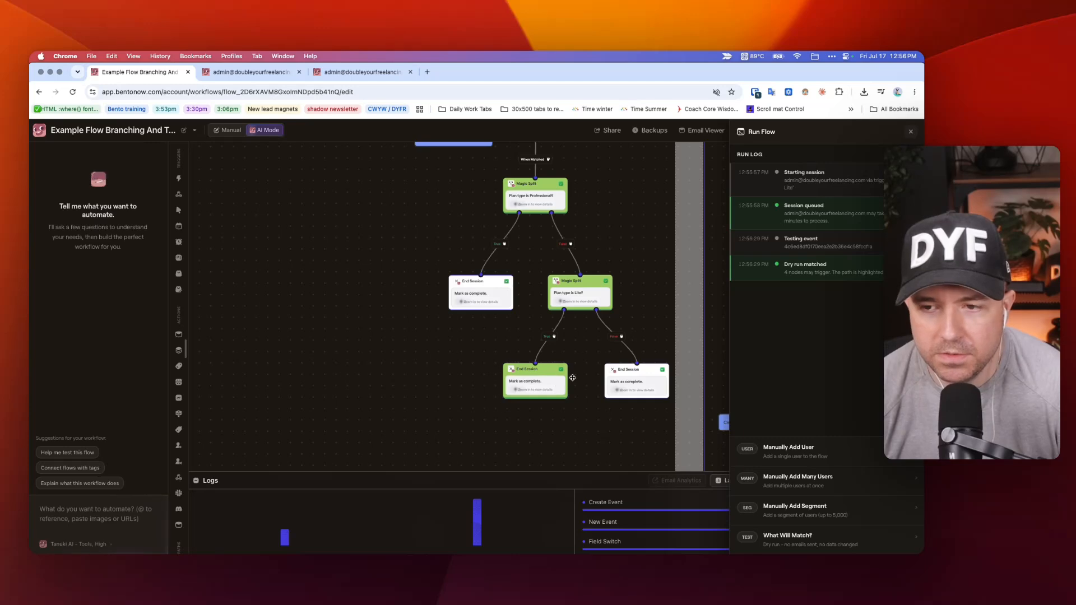
{"action": "scroll", "coordinate": [585, 373], "scroll_direction": "up", "scroll_amount": 1}
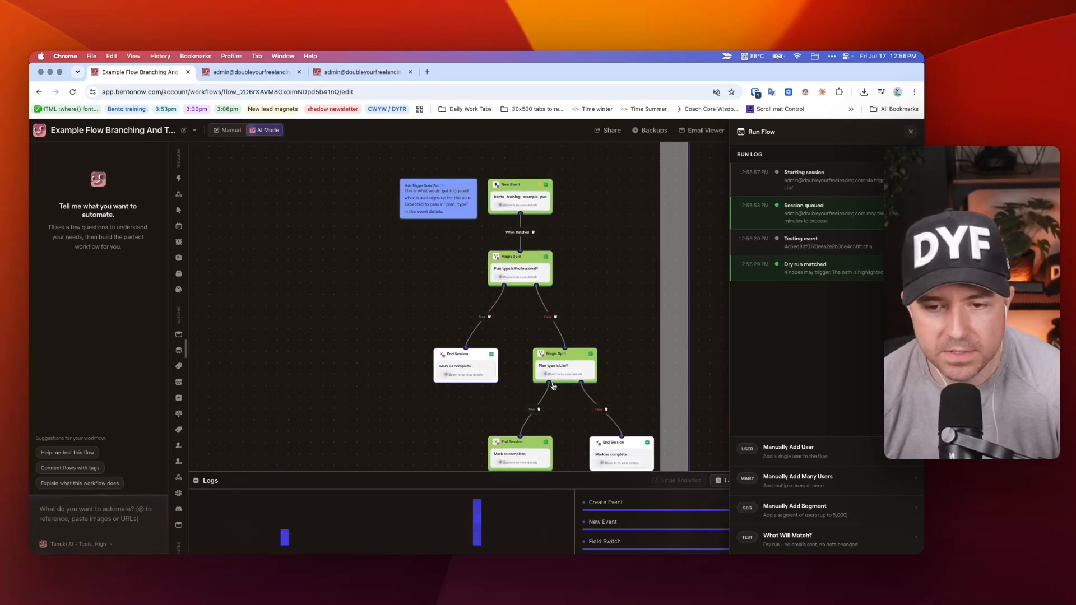
Review the "Plan type is Professional?" split's Liquid template and the explanation of its True and False paths, and close its settings.
{"action": "left_click", "coordinate": [525, 268]}
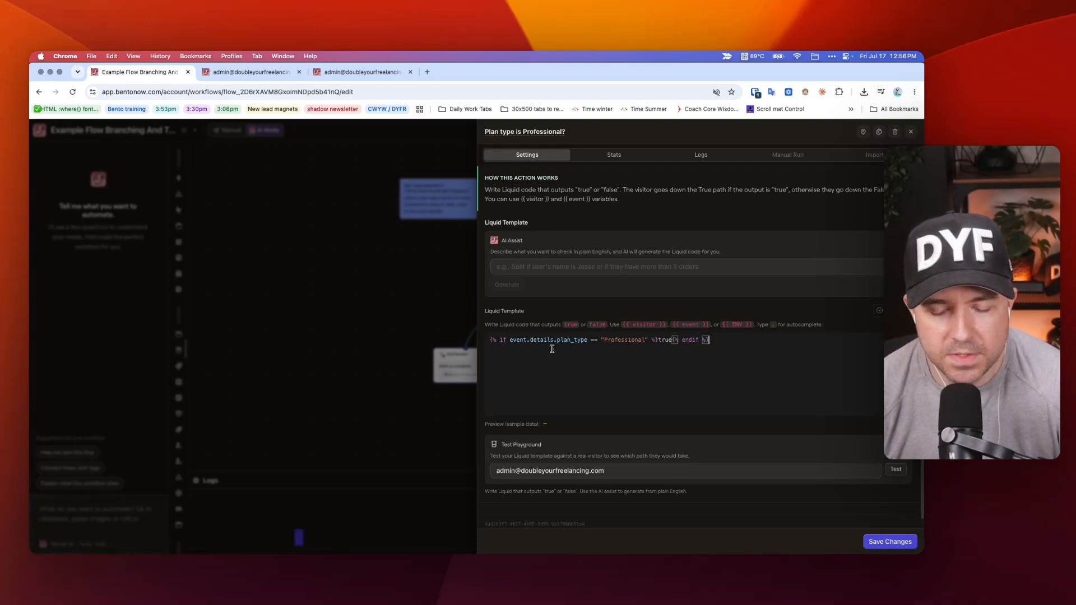
{"action": "left_click", "coordinate": [380, 270]}
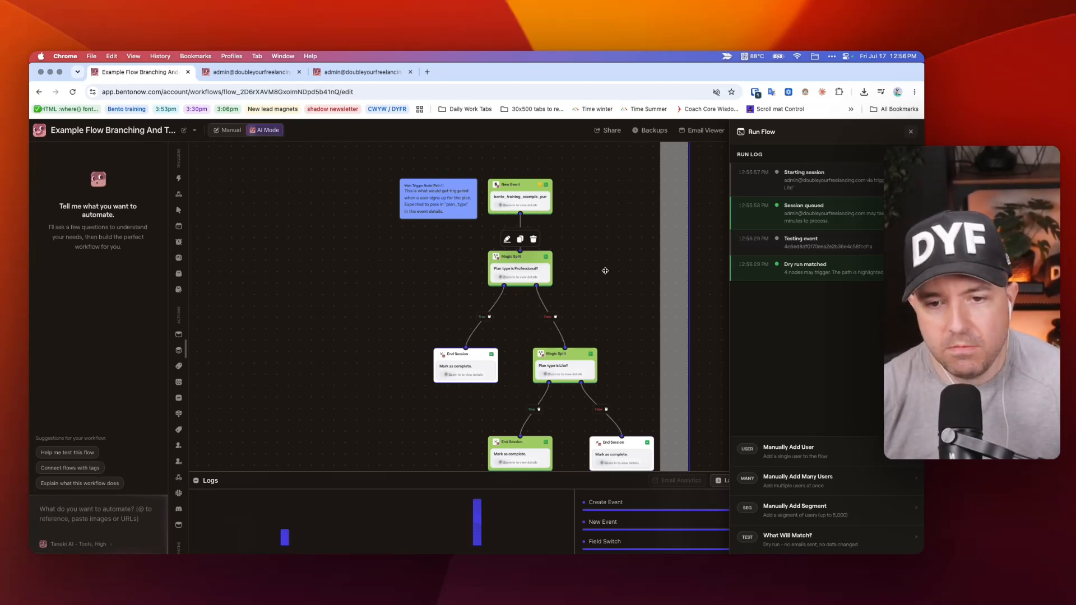
{"action": "left_click", "coordinate": [520, 273]}
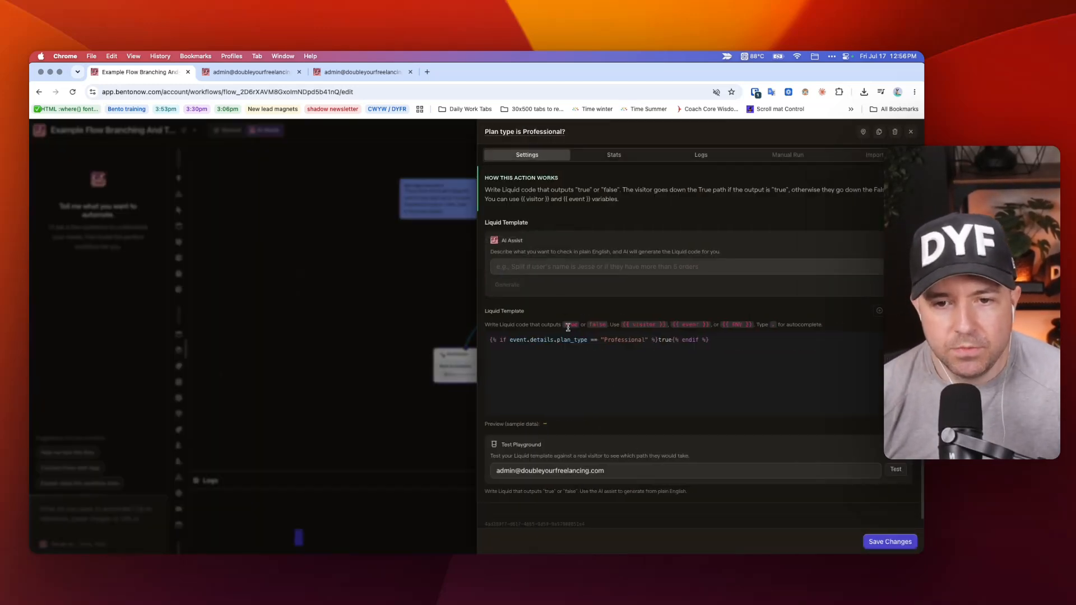
{"action": "left_click", "coordinate": [731, 351]}
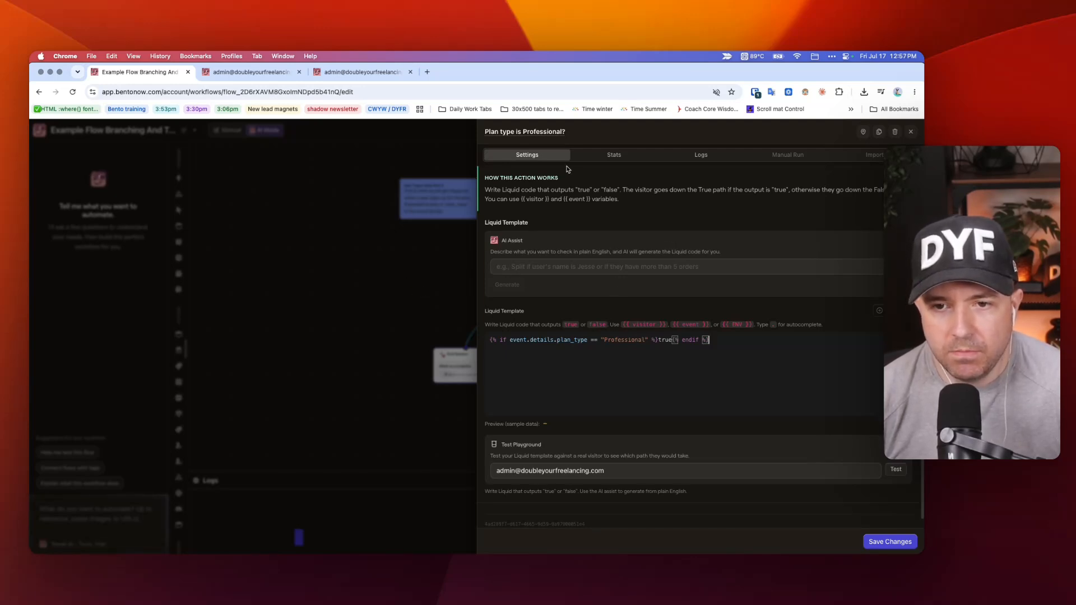
{"action": "left_click_drag", "start_coordinate": [599, 192], "coordinate": [753, 192]}
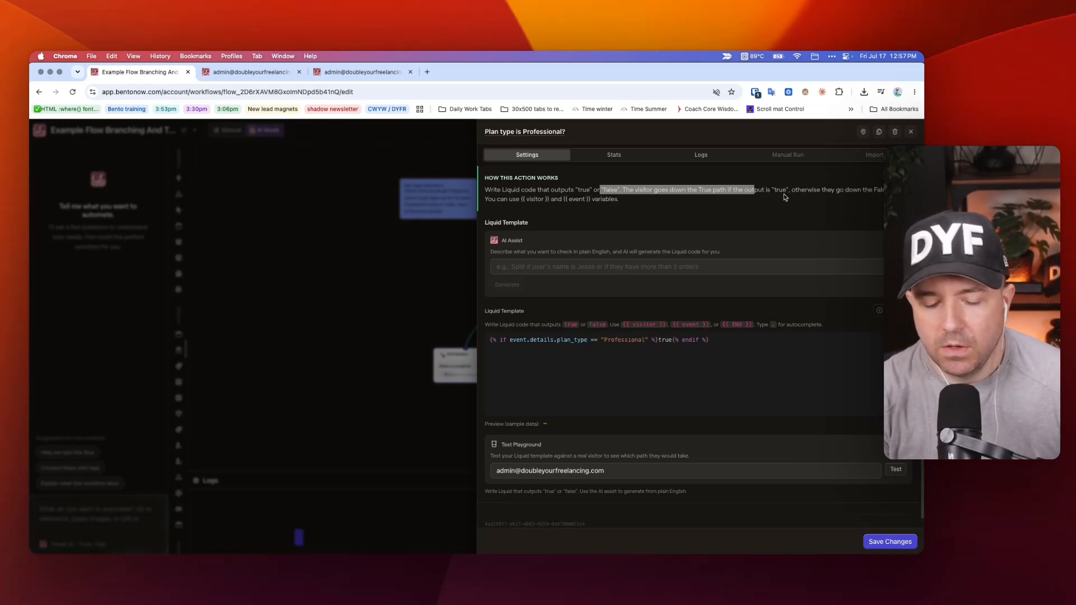
{"action": "left_click", "coordinate": [729, 199]}
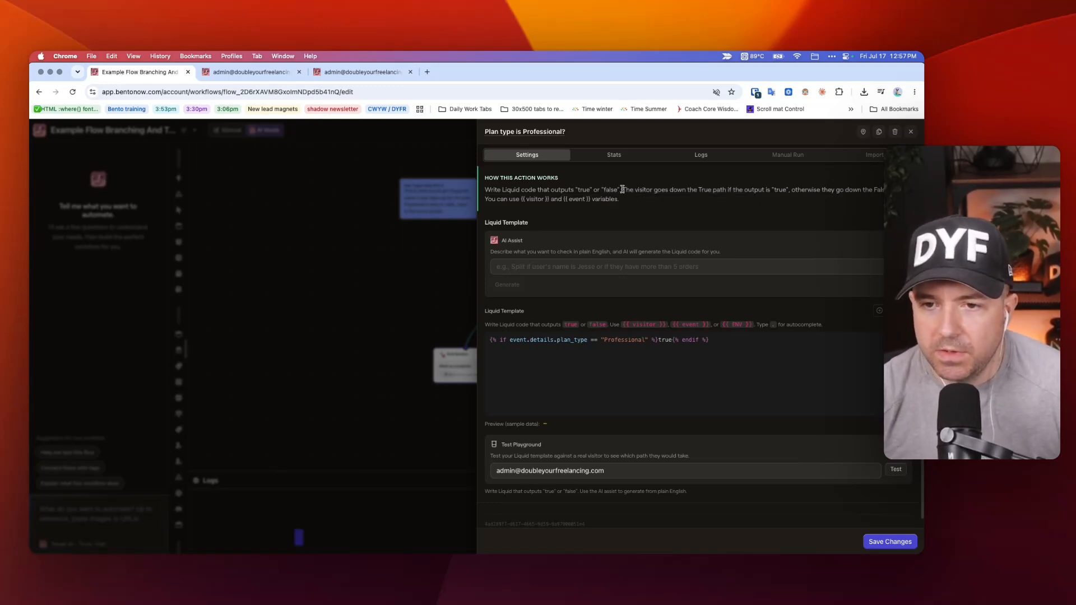
{"action": "left_click_drag", "start_coordinate": [623, 190], "coordinate": [770, 190]}
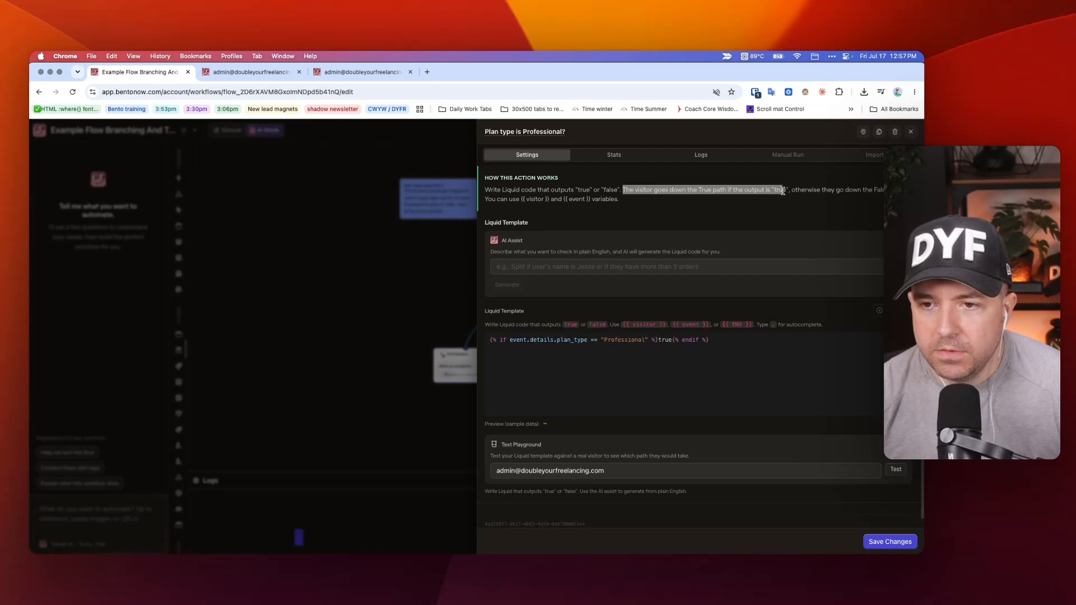
{"action": "left_click", "coordinate": [850, 190]}
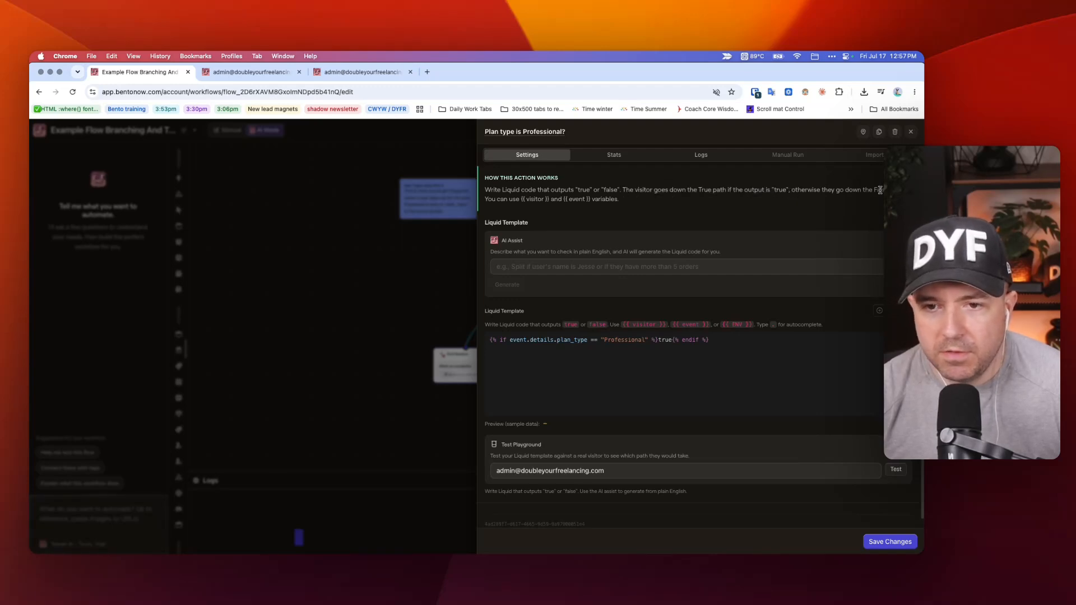
{"action": "left_click_drag", "start_coordinate": [879, 190], "coordinate": [791, 190]}
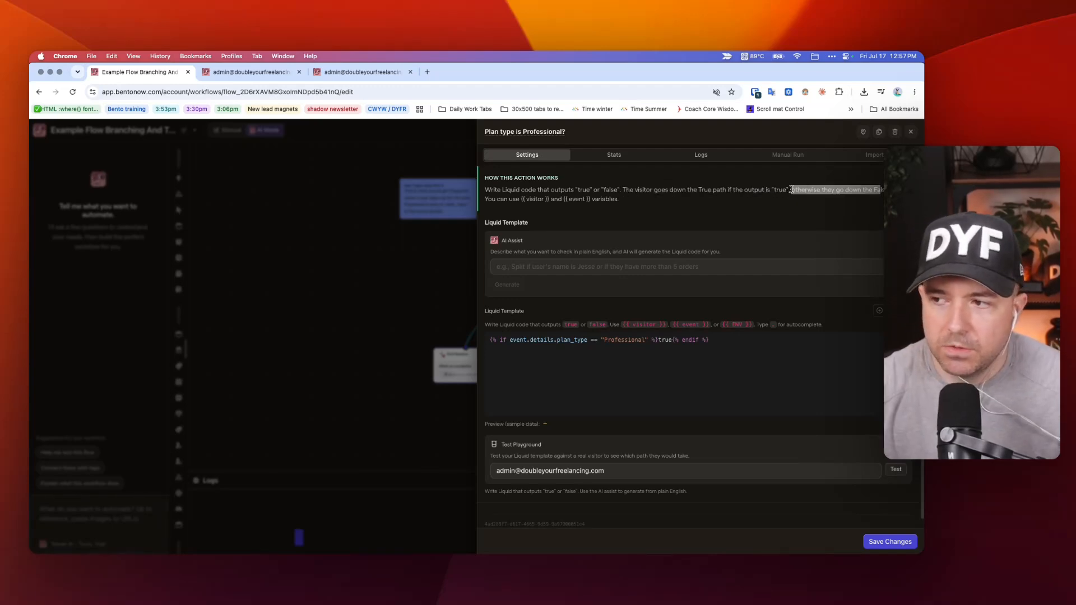
{"action": "left_click", "coordinate": [673, 352]}
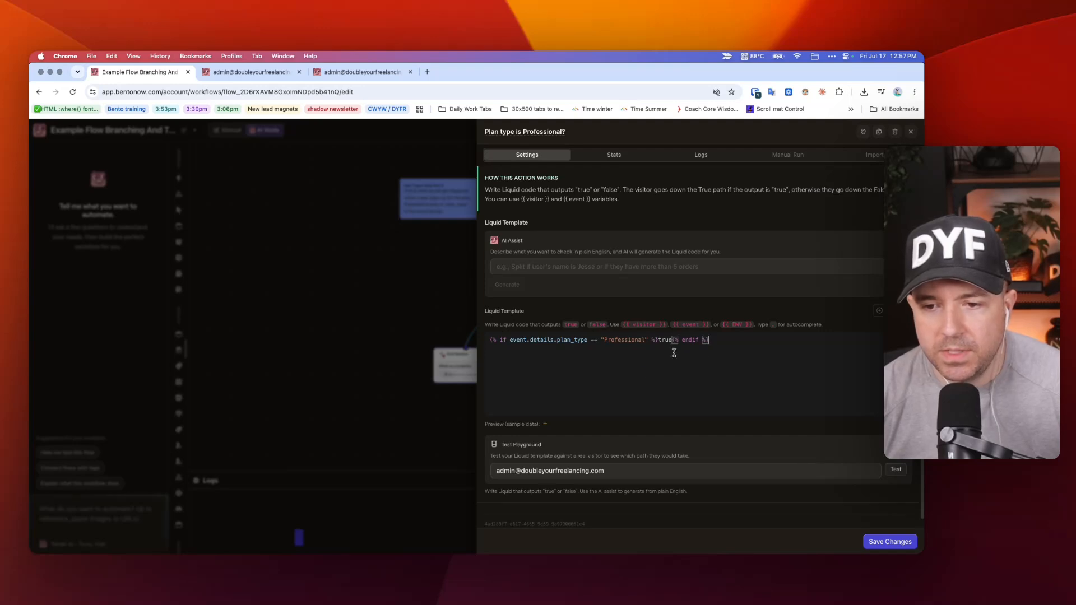
{"action": "left_click", "coordinate": [382, 289]}
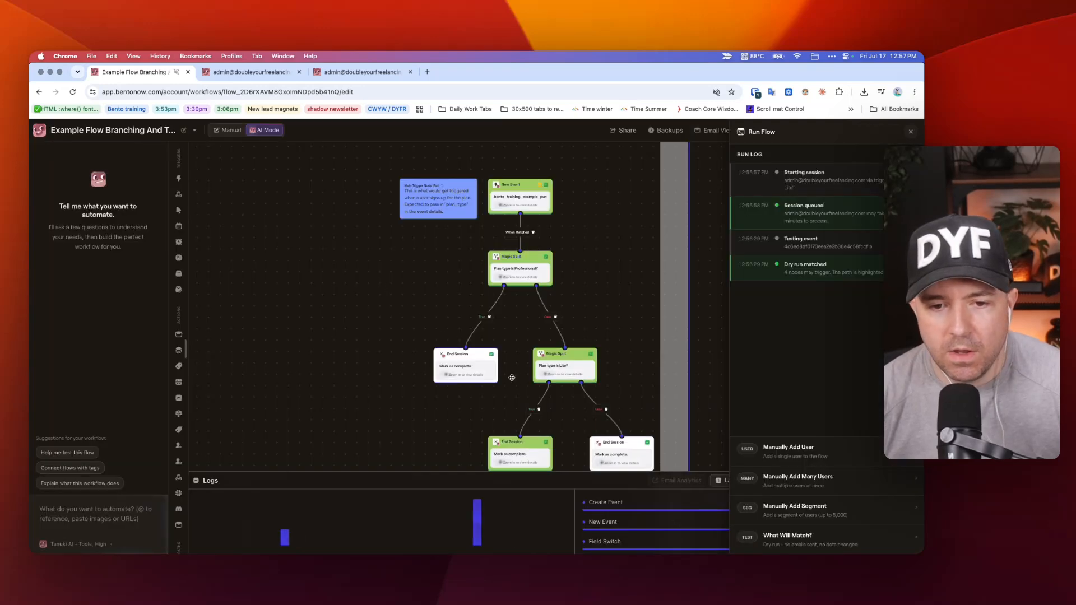
Replace the Professional split's {% endif %} ending with {% else %}false{% endif %} copied from the "Plan type is Lite?" split, and save the changes.
{"action": "left_click", "coordinate": [560, 363]}
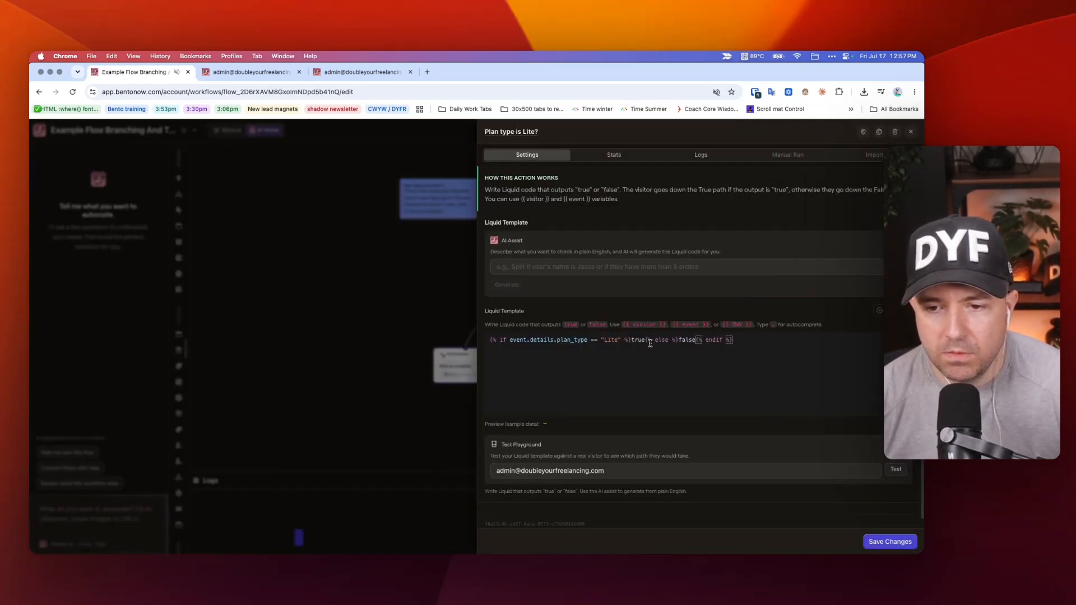
{"action": "left_click_drag", "start_coordinate": [645, 341], "coordinate": [766, 345]}
{"action": "key", "text": "super+c"}
{"action": "left_click", "coordinate": [415, 284]}
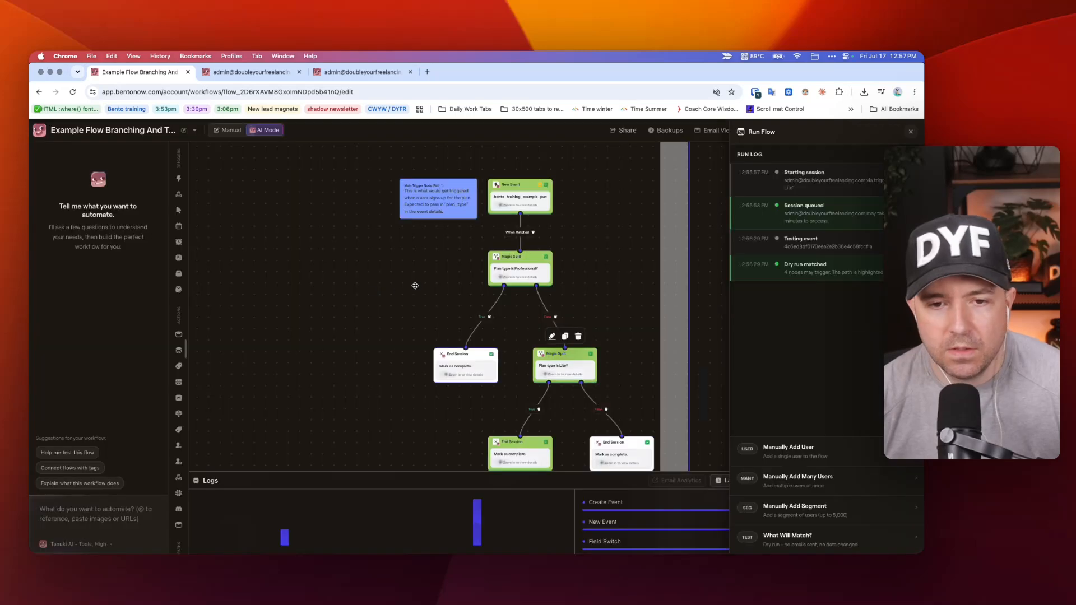
{"action": "left_click", "coordinate": [506, 274]}
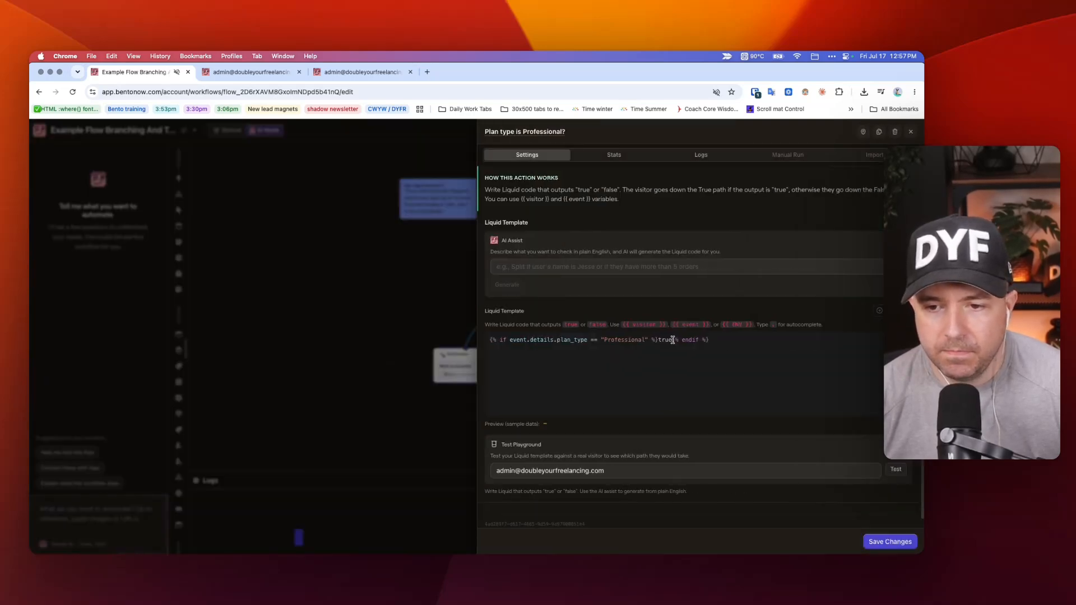
{"action": "left_click_drag", "start_coordinate": [672, 340], "coordinate": [761, 338]}
{"action": "key", "text": "super+v"}
{"action": "left_click", "coordinate": [886, 541]}
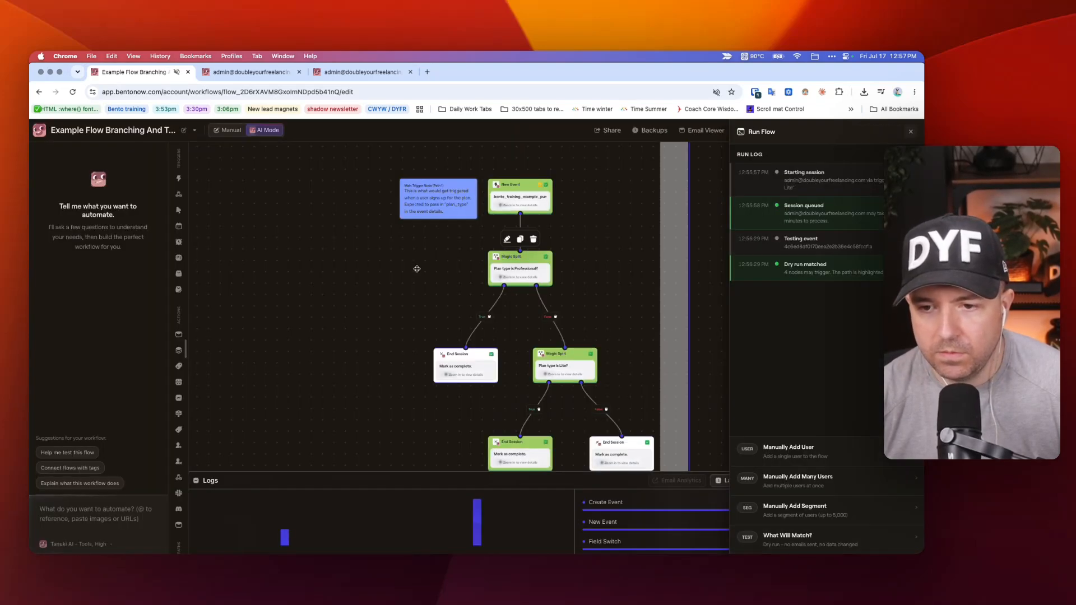
Examine Pathway 1 from its test-mode nodes and main trigger through both Magic Splits to the End Session nodes.
{"action": "scroll", "coordinate": [385, 254], "scroll_direction": "down", "scroll_amount": 5}
{"action": "scroll", "coordinate": [384, 250], "scroll_direction": "up", "scroll_amount": 10}
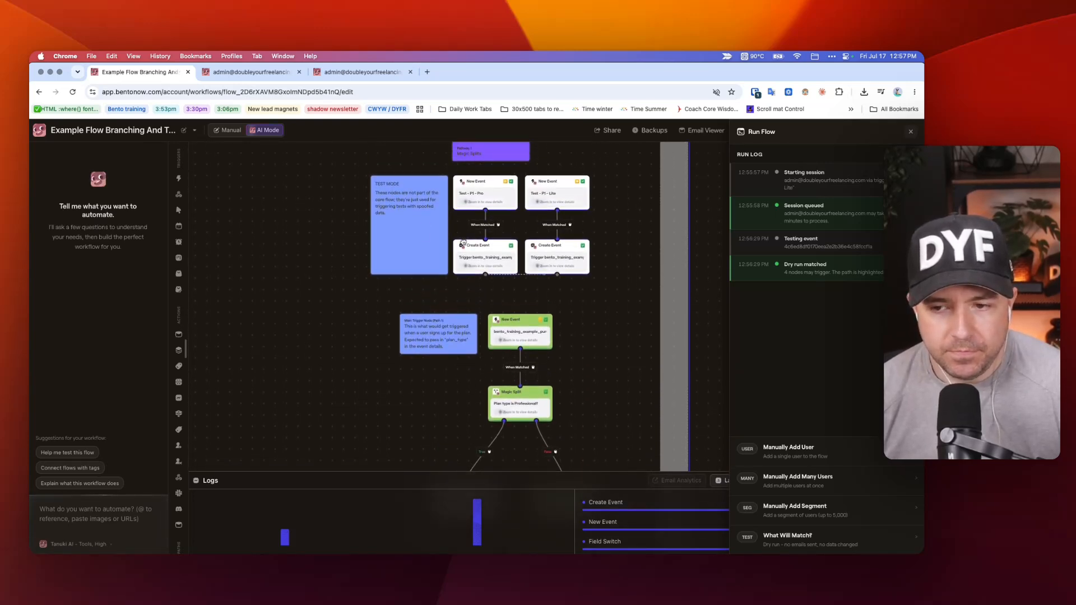
{"action": "scroll", "coordinate": [644, 313], "scroll_direction": "down", "scroll_amount": 4}
{"action": "scroll", "coordinate": [644, 247], "scroll_direction": "down", "scroll_amount": 6}
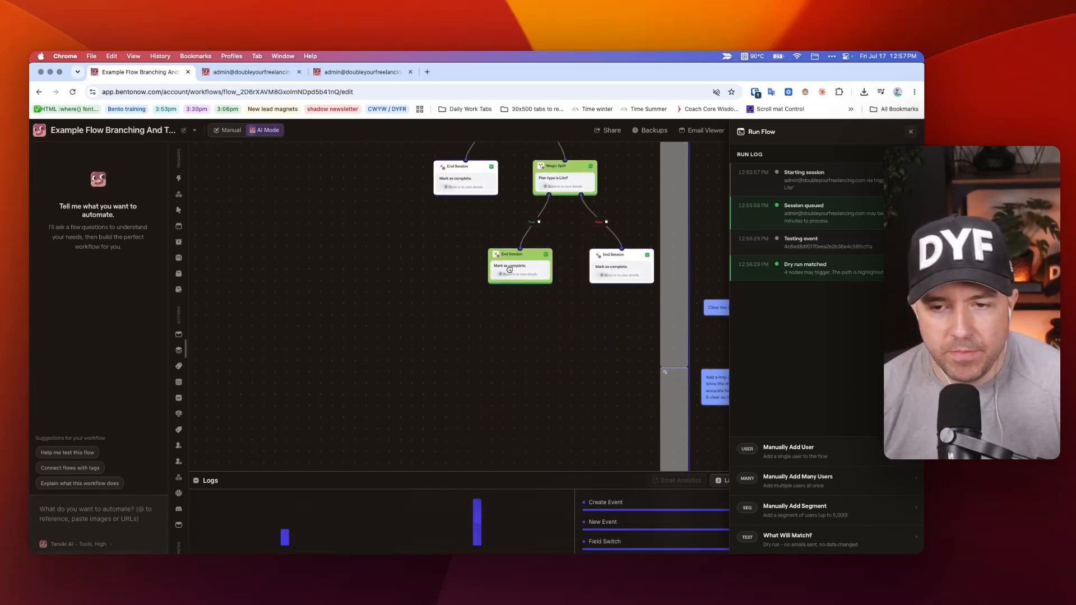
{"action": "scroll", "coordinate": [425, 249], "scroll_direction": "up", "scroll_amount": 9}
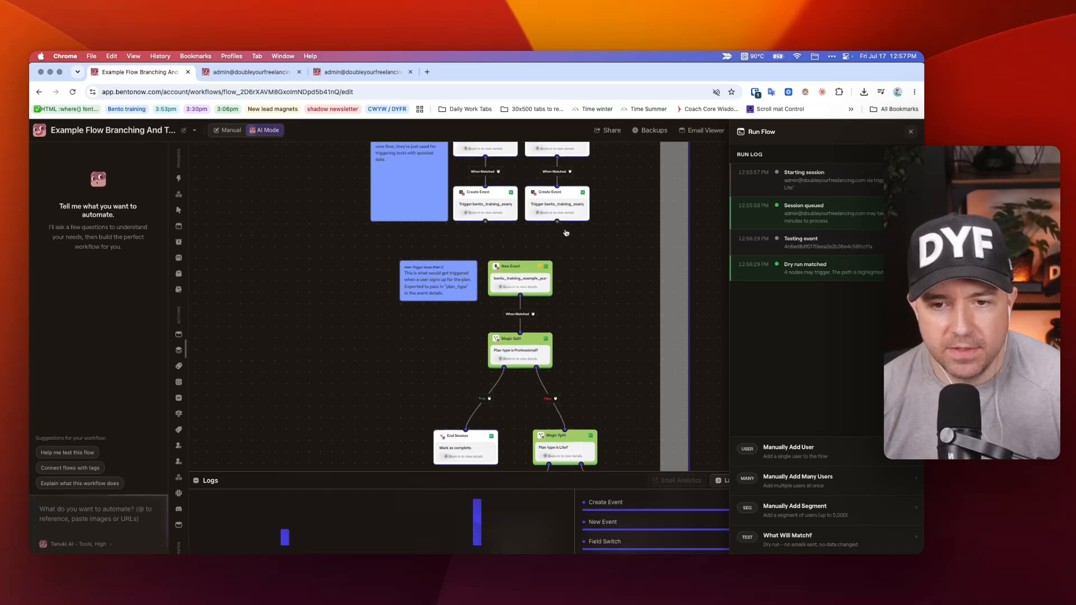
{"action": "scroll", "coordinate": [619, 208], "scroll_direction": "down", "scroll_amount": 6}
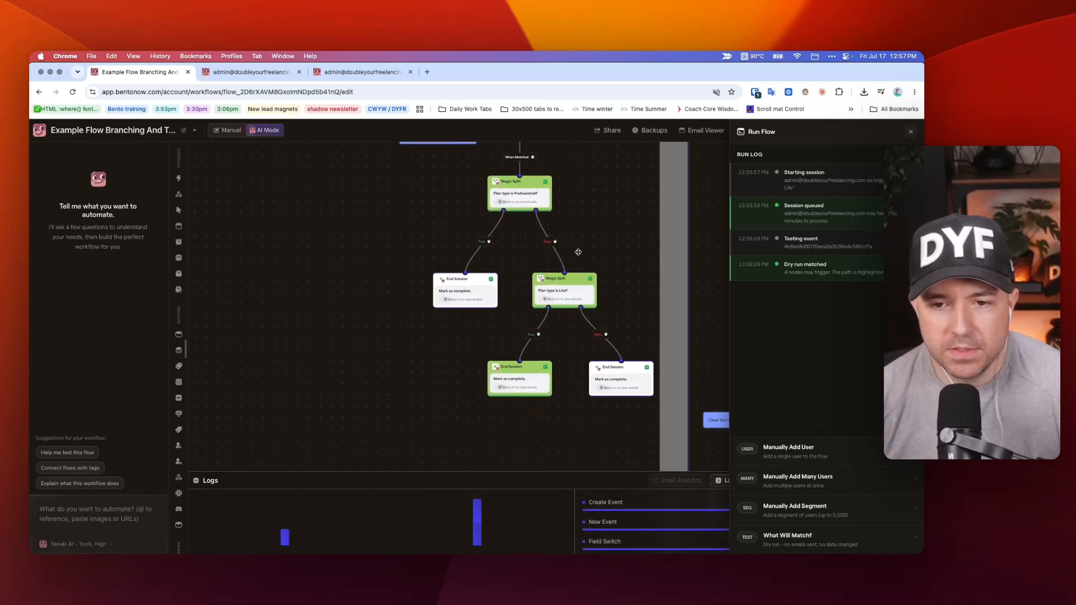
Compare Pathway 1's Magic Splits with the neighbouring Field Switch pathway and the pathway that triggers plan-specific events.
{"action": "scroll", "coordinate": [607, 212], "scroll_direction": "right", "scroll_amount": 9}
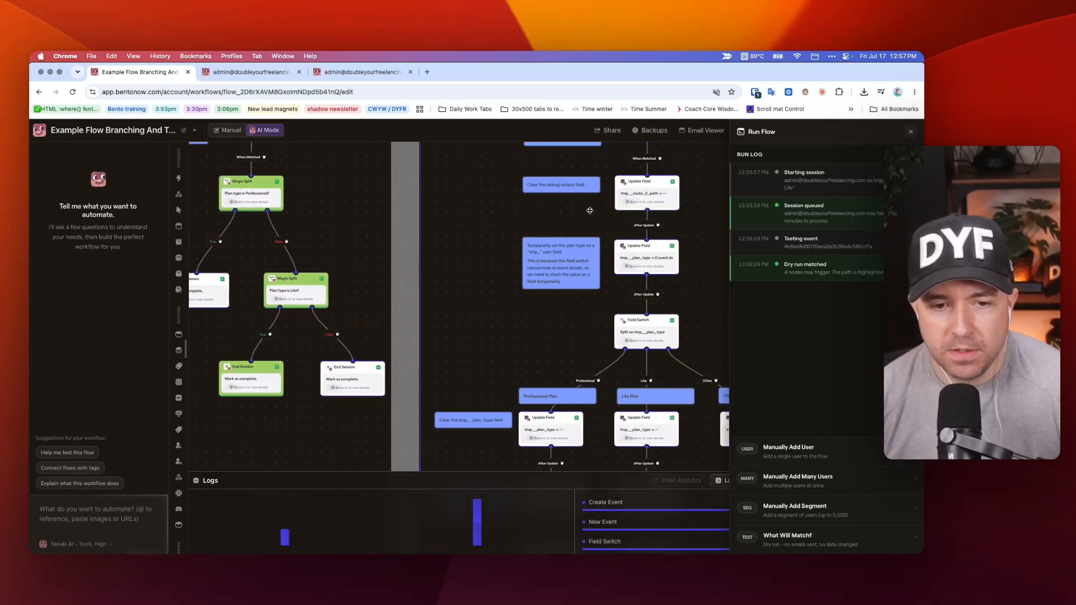
{"action": "scroll", "coordinate": [496, 204], "scroll_direction": "down", "scroll_amount": 3}
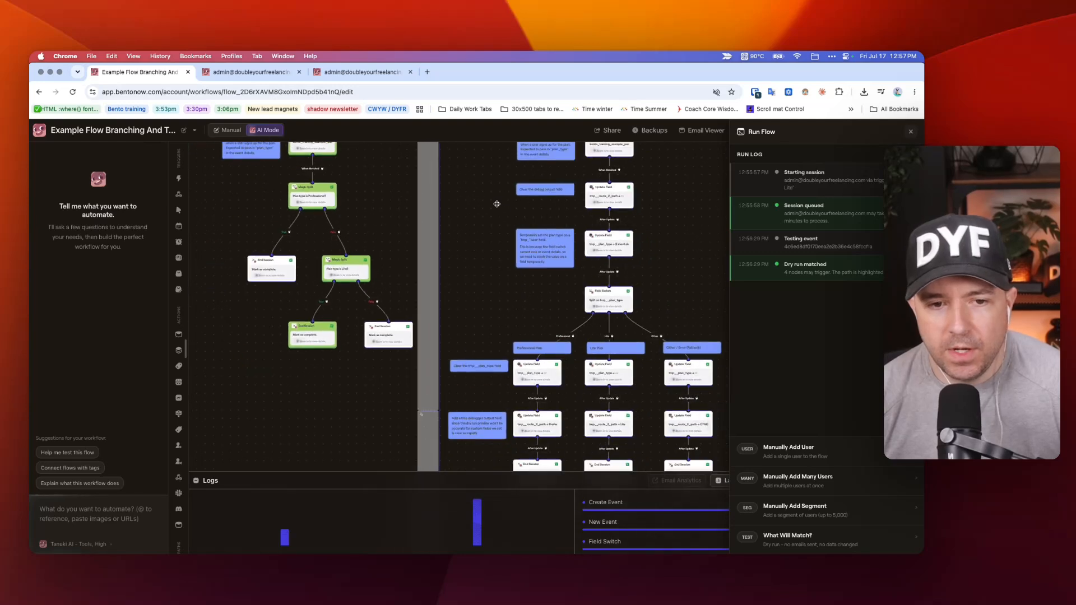
{"action": "scroll", "coordinate": [456, 223], "scroll_direction": "up", "scroll_amount": 2}
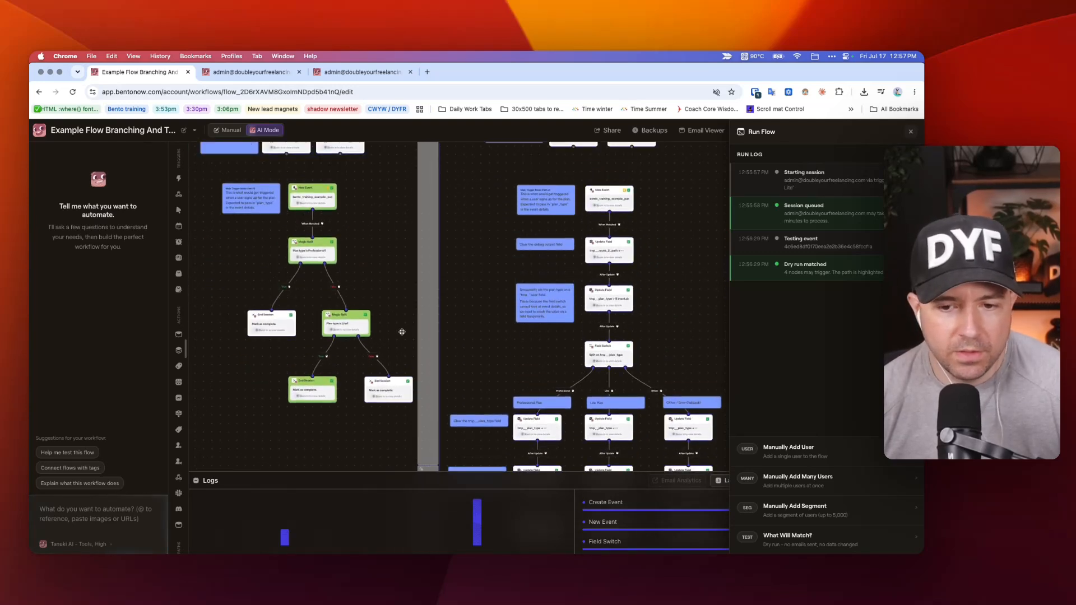
{"action": "scroll", "coordinate": [446, 315], "scroll_direction": "right", "scroll_amount": 7}
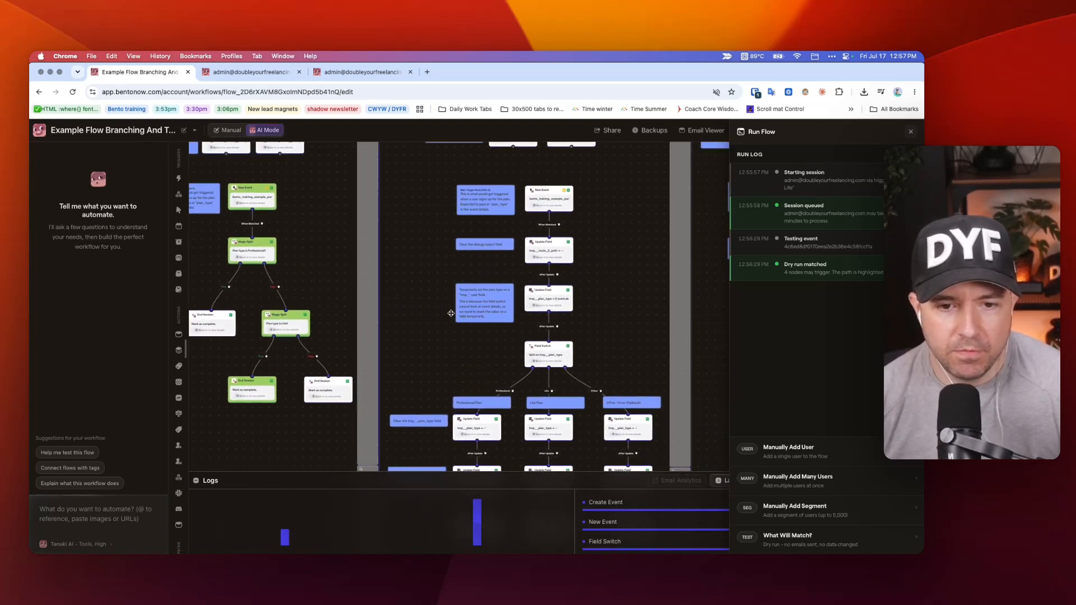
{"action": "scroll", "coordinate": [454, 305], "scroll_direction": "left", "scroll_amount": 8}
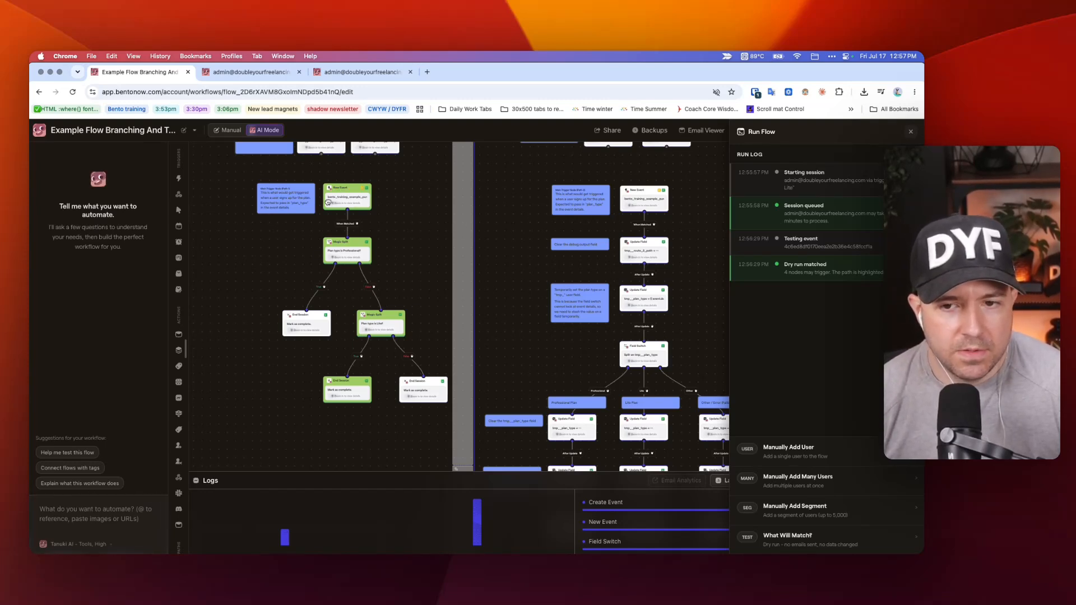
{"action": "scroll", "coordinate": [533, 265], "scroll_direction": "right", "scroll_amount": 8}
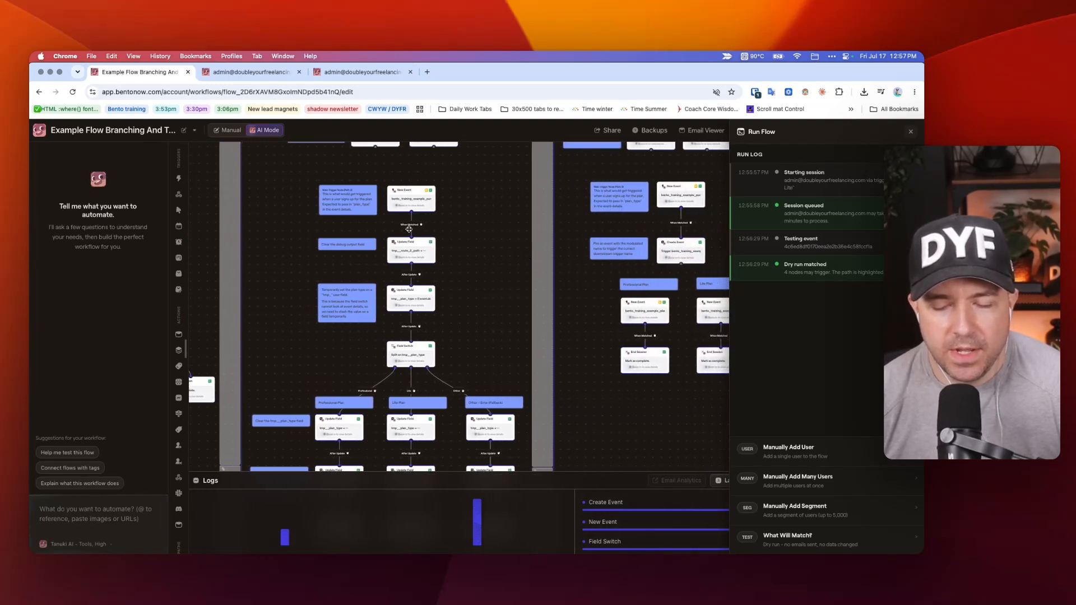
{"action": "scroll", "coordinate": [503, 259], "scroll_direction": "right", "scroll_amount": 2}
{"action": "scroll", "coordinate": [611, 252], "scroll_direction": "left", "scroll_amount": 1}
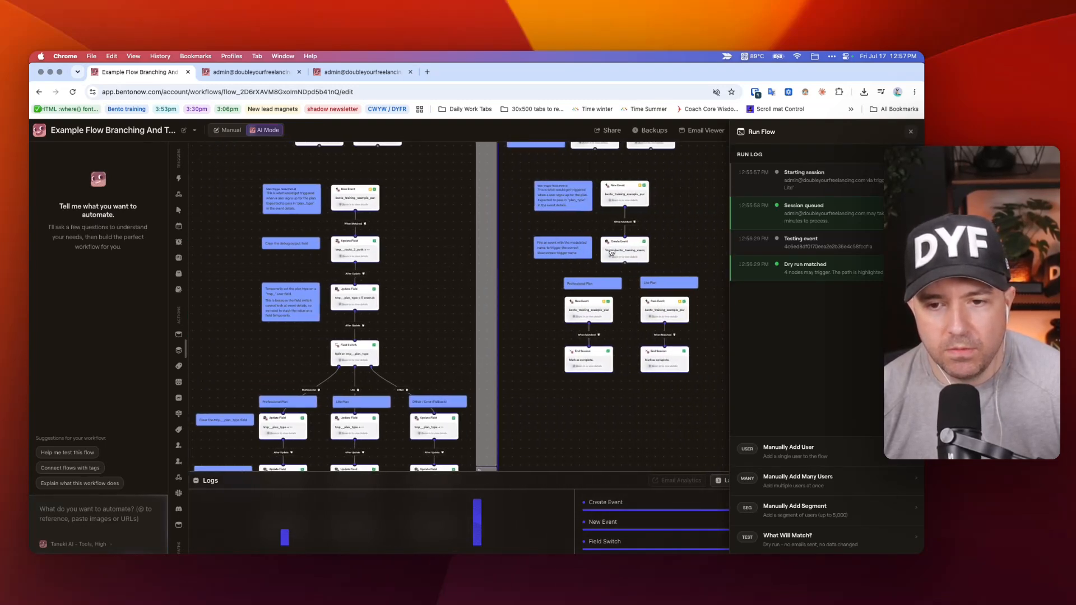
{"action": "left_click_drag", "start_coordinate": [708, 173], "coordinate": [522, 416]}
{"action": "left_click", "coordinate": [523, 415]}
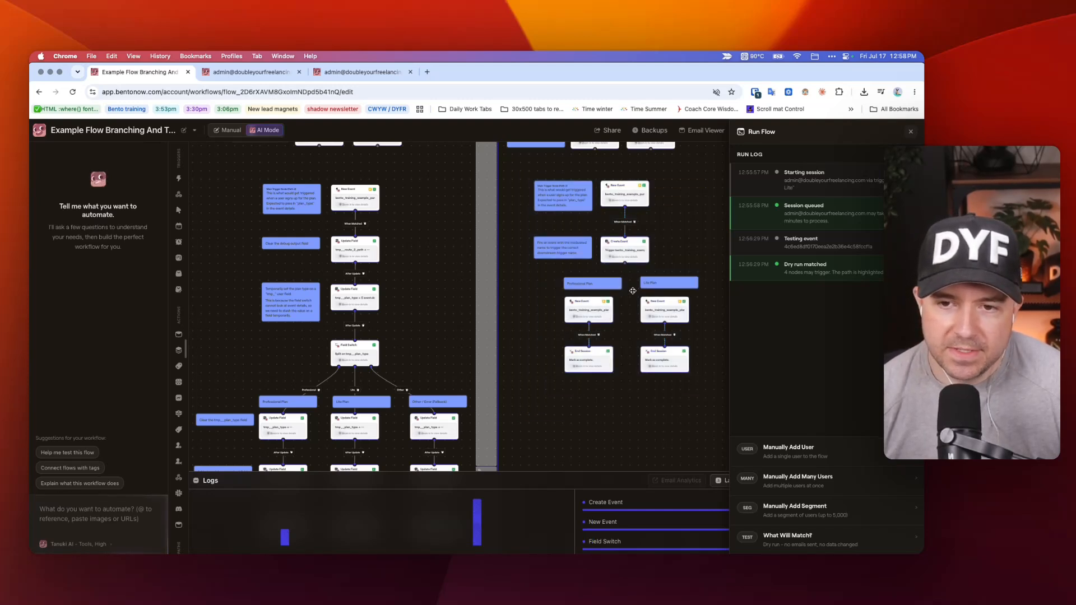
{"action": "scroll", "coordinate": [534, 279], "scroll_direction": "left", "scroll_amount": 3}
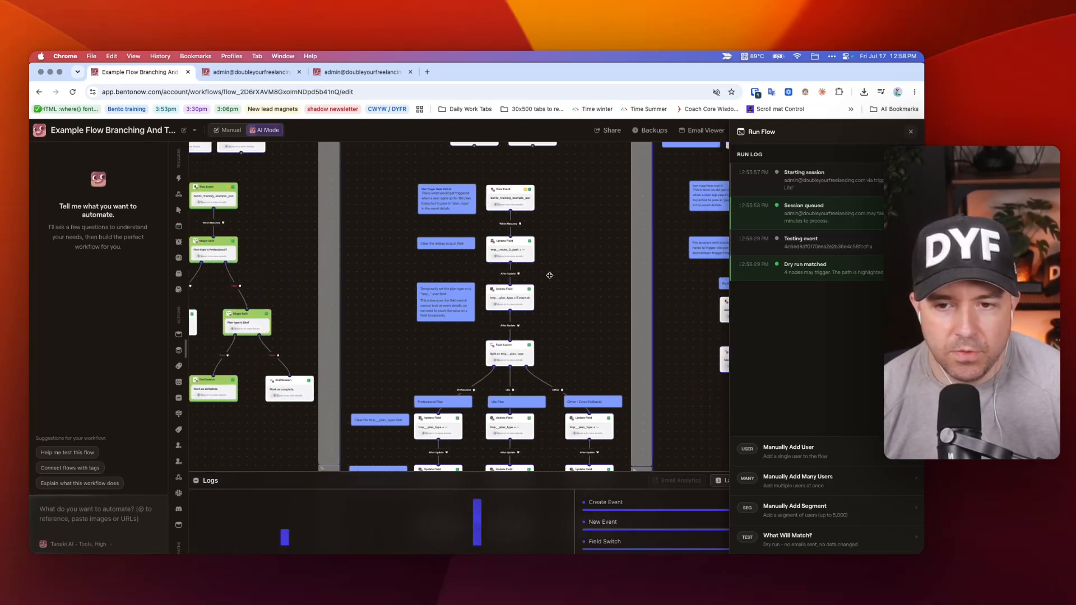
Survey the pathway with separate Professional and Lite event triggers alongside the Field Switch and Magic Splits pathways.
{"action": "scroll", "coordinate": [548, 275], "scroll_direction": "right", "scroll_amount": 4}
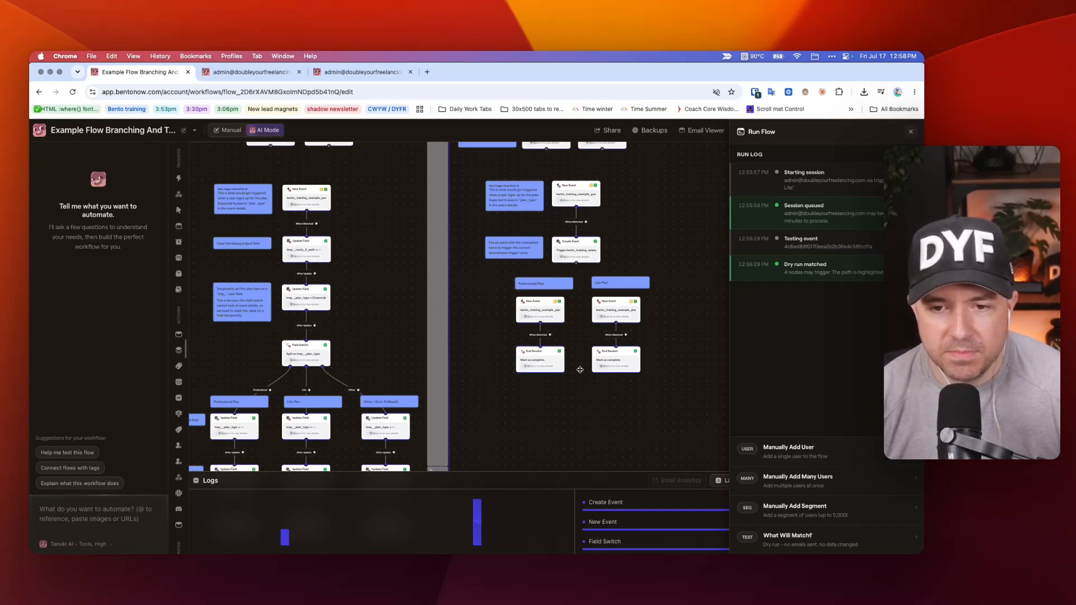
{"action": "scroll", "coordinate": [579, 370], "scroll_direction": "left", "scroll_amount": 10}
{"action": "scroll", "coordinate": [580, 370], "scroll_direction": "up", "scroll_amount": 4}
{"action": "scroll", "coordinate": [574, 363], "scroll_direction": "right", "scroll_amount": 5}
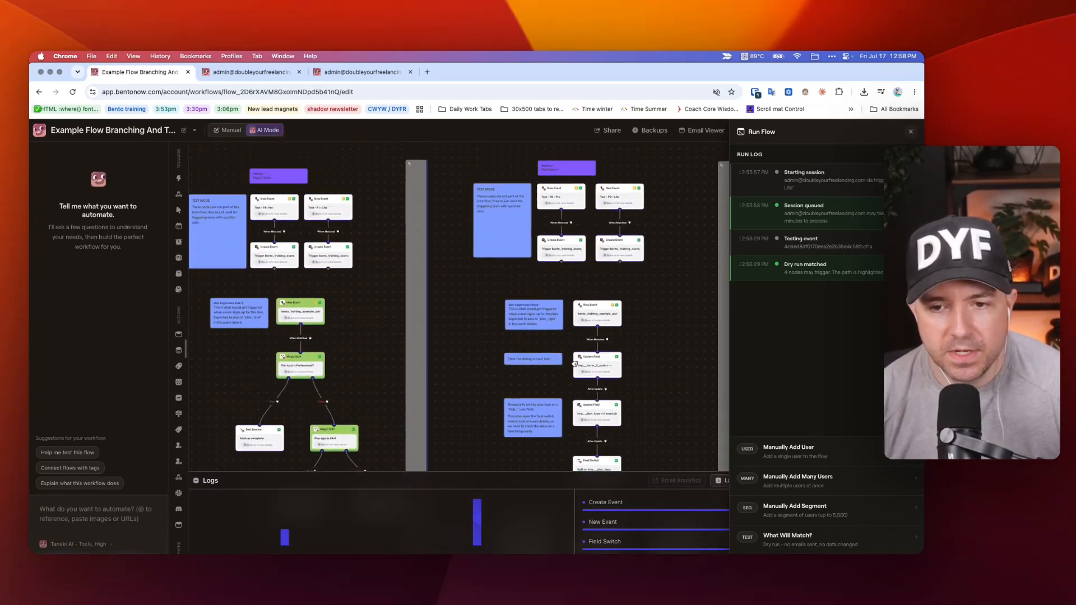
{"action": "scroll", "coordinate": [574, 363], "scroll_direction": "down", "scroll_amount": 4}
{"action": "scroll", "coordinate": [560, 355], "scroll_direction": "left", "scroll_amount": 4}
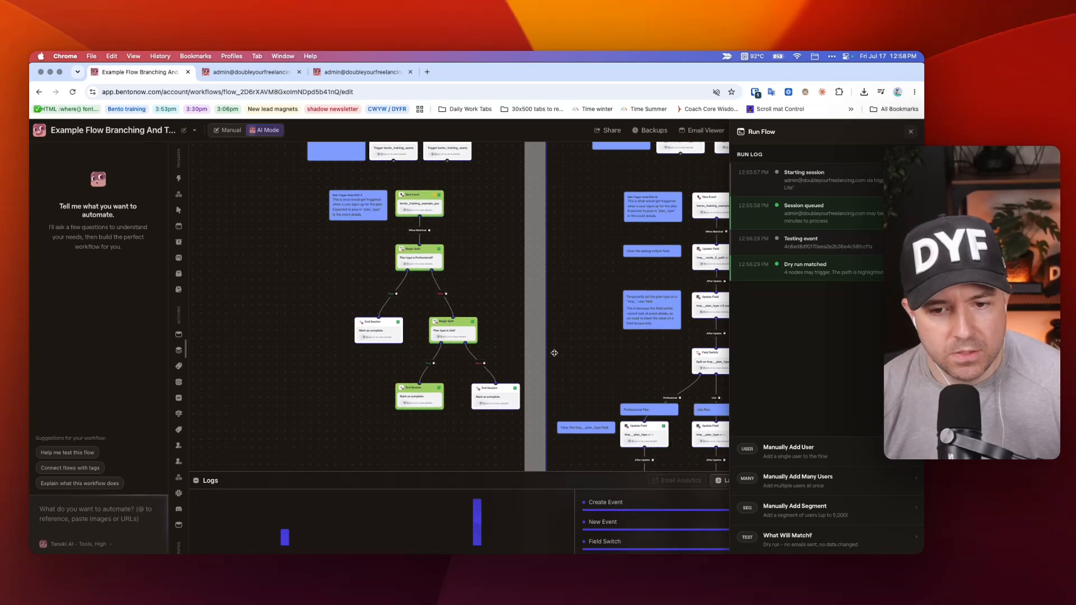
{"action": "scroll", "coordinate": [554, 353], "scroll_direction": "right", "scroll_amount": 6}
{"action": "scroll", "coordinate": [504, 314], "scroll_direction": "up", "scroll_amount": 3}
{"action": "scroll", "coordinate": [462, 270], "scroll_direction": "left", "scroll_amount": 5}
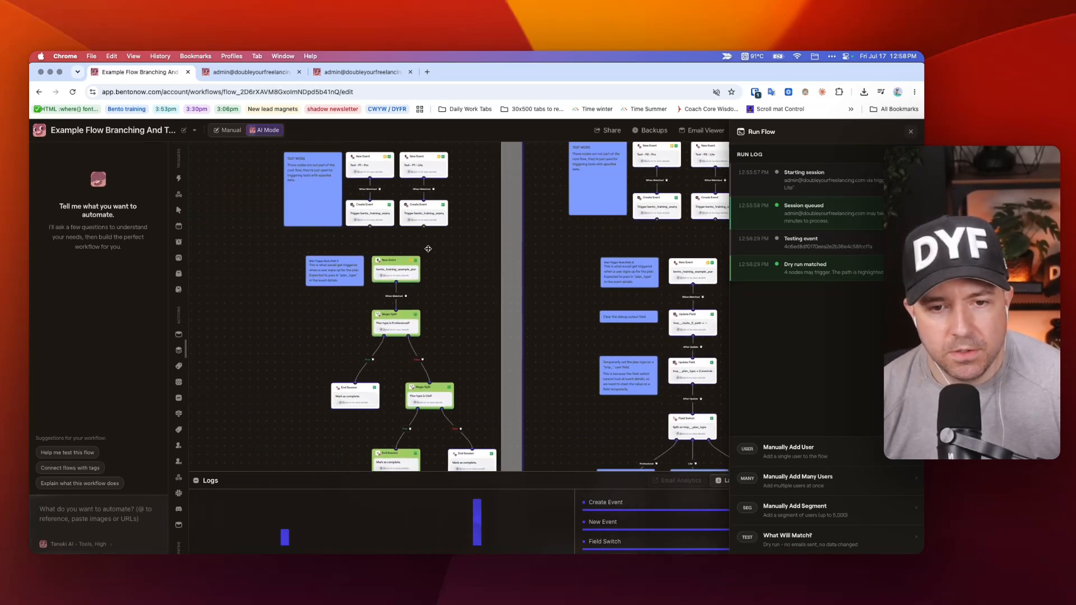
Examine Pathway 1's test nodes, main trigger note about "plan_type", and both Magic Splits with their True and False branches.
{"action": "scroll", "coordinate": [398, 320], "scroll_direction": "up", "scroll_amount": 2}
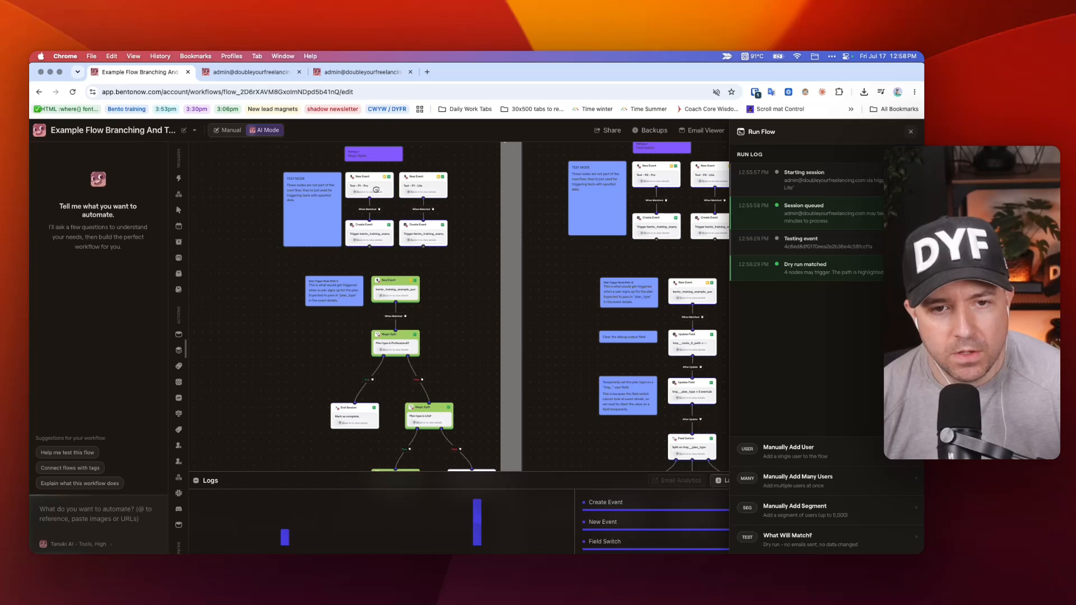
{"action": "scroll", "coordinate": [412, 240], "scroll_direction": "down", "scroll_amount": 5}
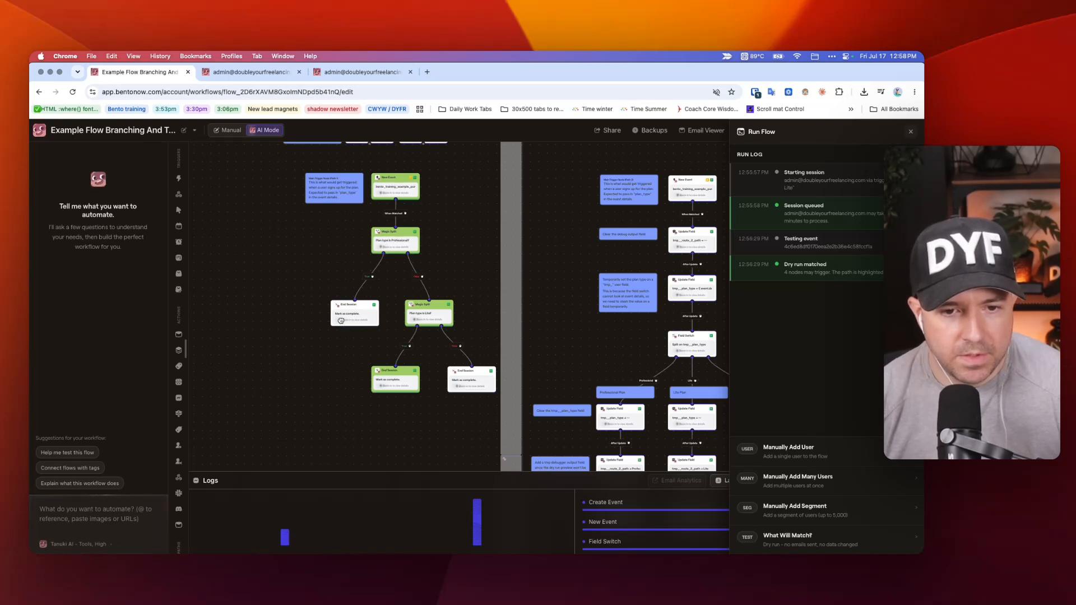
{"action": "left_click_drag", "start_coordinate": [391, 267], "coordinate": [425, 283]}
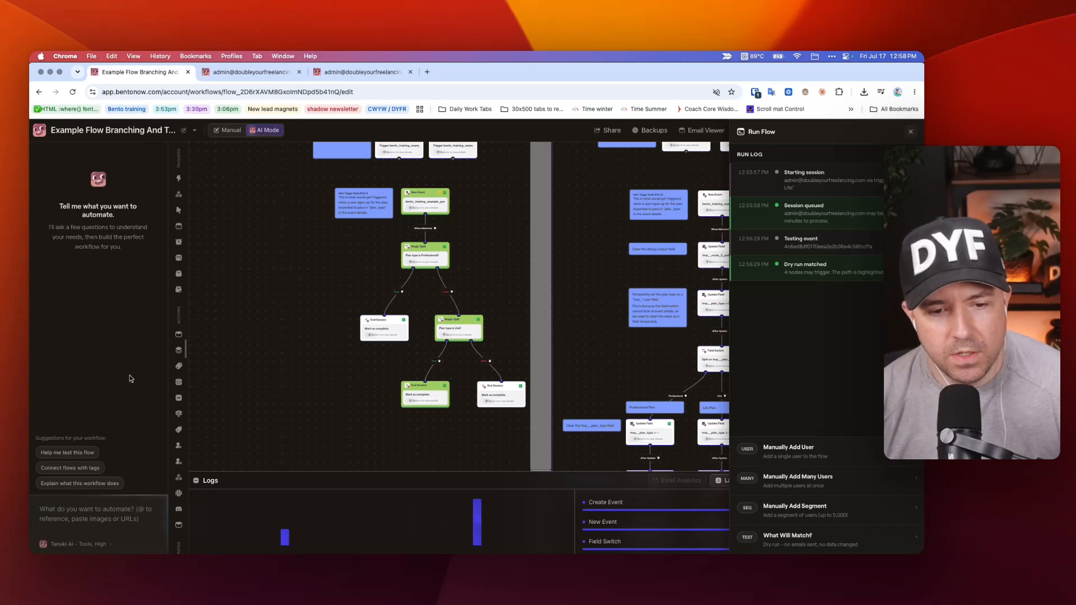
{"action": "scroll", "coordinate": [420, 335], "scroll_direction": "up", "scroll_amount": 5}
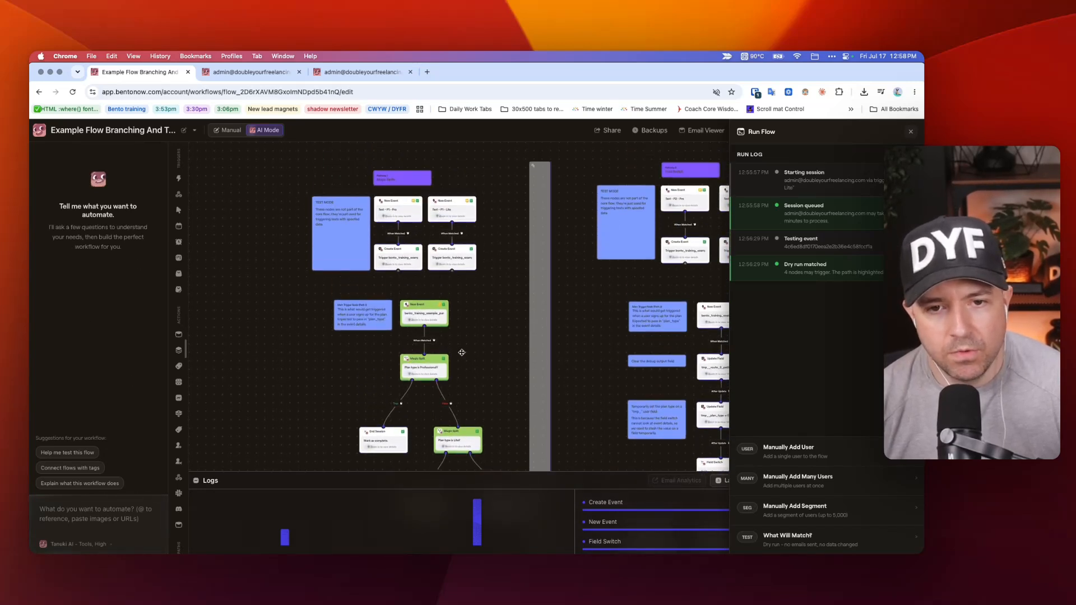
{"action": "scroll", "coordinate": [446, 321], "scroll_direction": "down", "scroll_amount": 6}
{"action": "scroll", "coordinate": [445, 222], "scroll_direction": "up", "scroll_amount": 5}
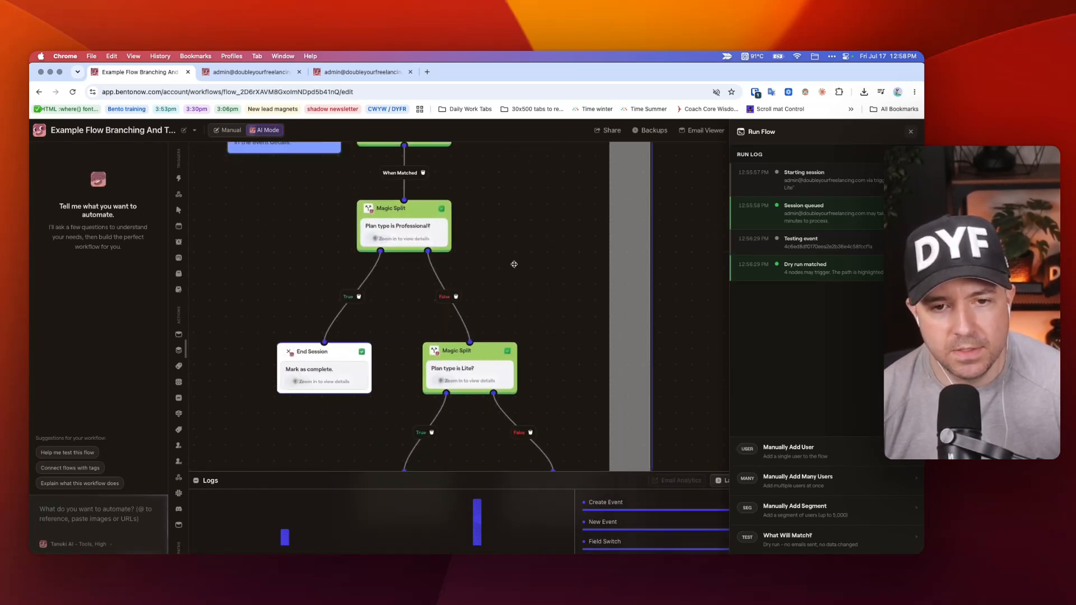
{"action": "scroll", "coordinate": [511, 262], "scroll_direction": "down", "scroll_amount": 3}
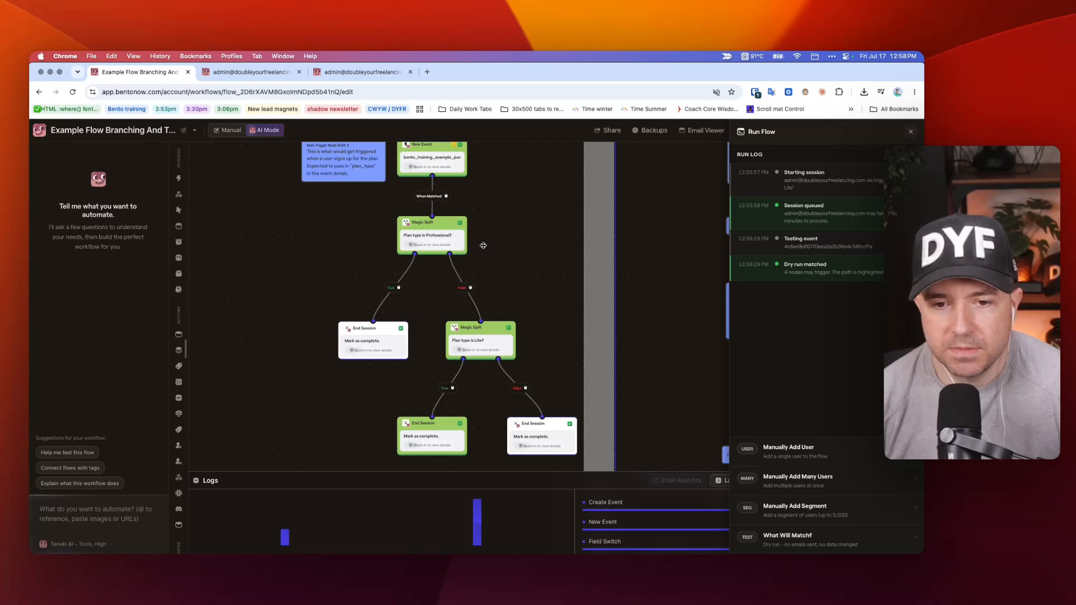
{"action": "scroll", "coordinate": [485, 243], "scroll_direction": "down", "scroll_amount": 3}
{"action": "scroll", "coordinate": [502, 250], "scroll_direction": "up", "scroll_amount": 4}
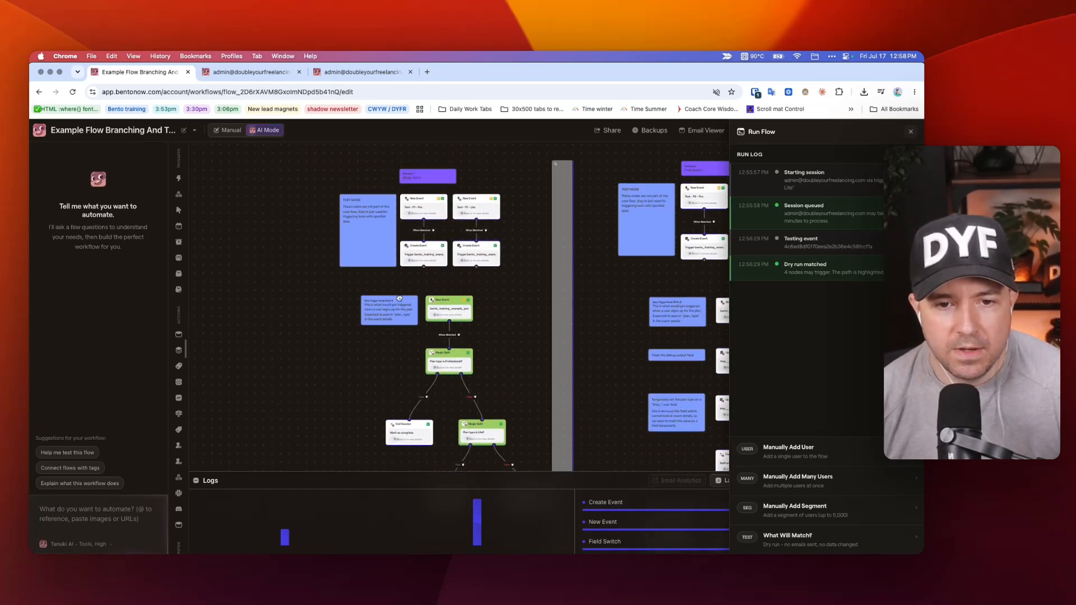
{"action": "scroll", "coordinate": [395, 317], "scroll_direction": "up", "scroll_amount": 3}
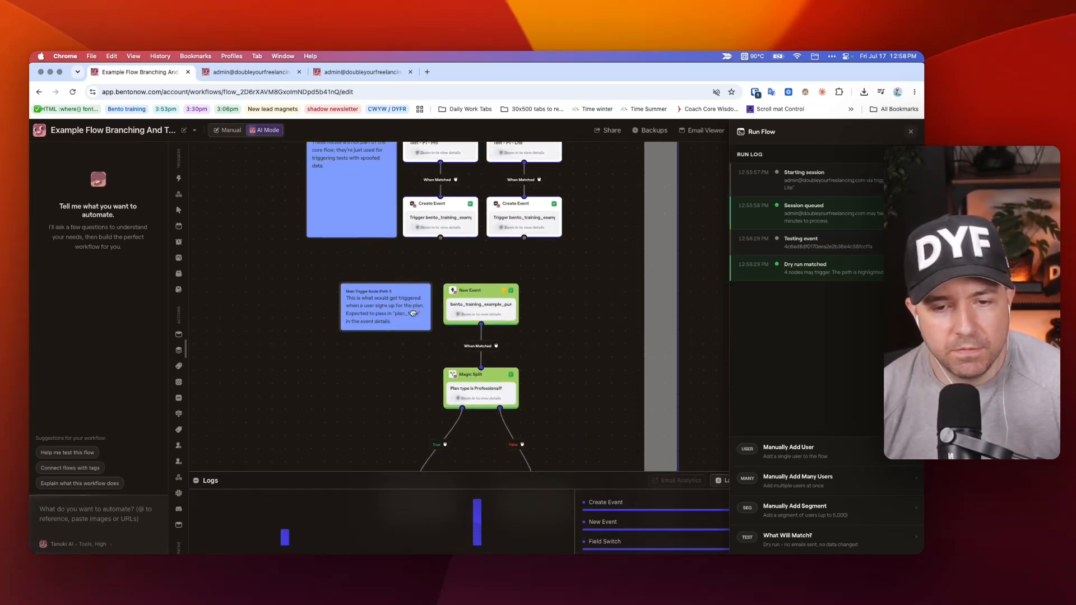
{"action": "scroll", "coordinate": [603, 366], "scroll_direction": "down", "scroll_amount": 2}
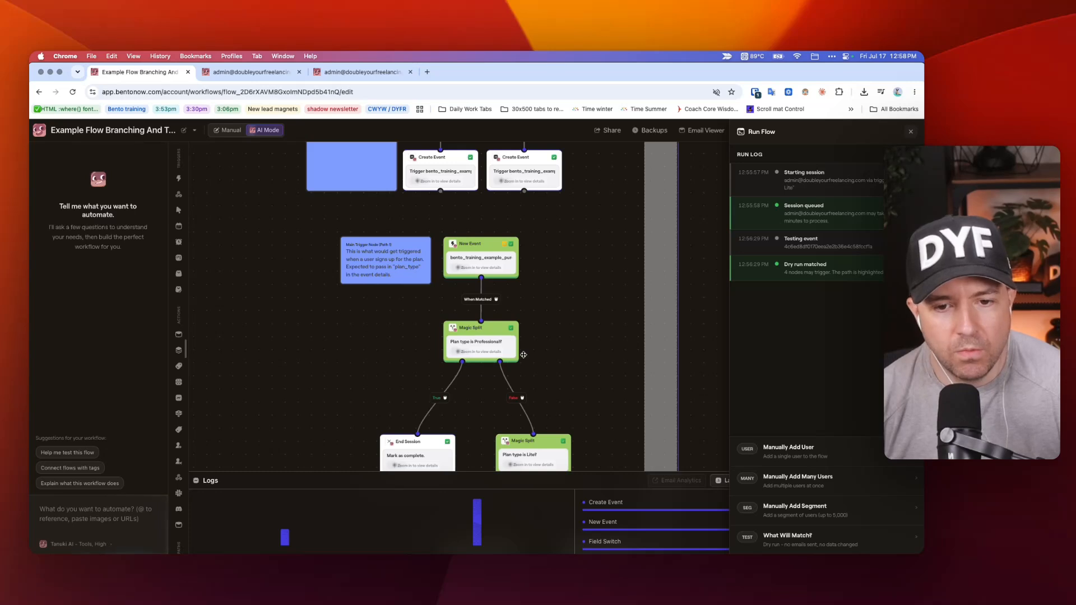
{"action": "scroll", "coordinate": [372, 328], "scroll_direction": "up", "scroll_amount": 6}
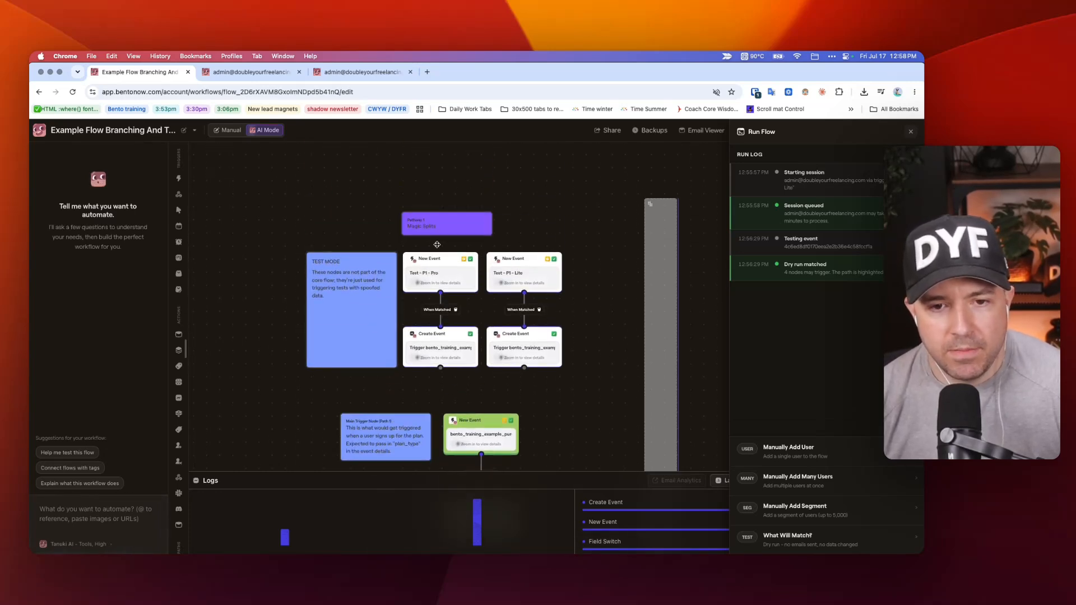
{"action": "scroll", "coordinate": [352, 235], "scroll_direction": "down", "scroll_amount": 1}
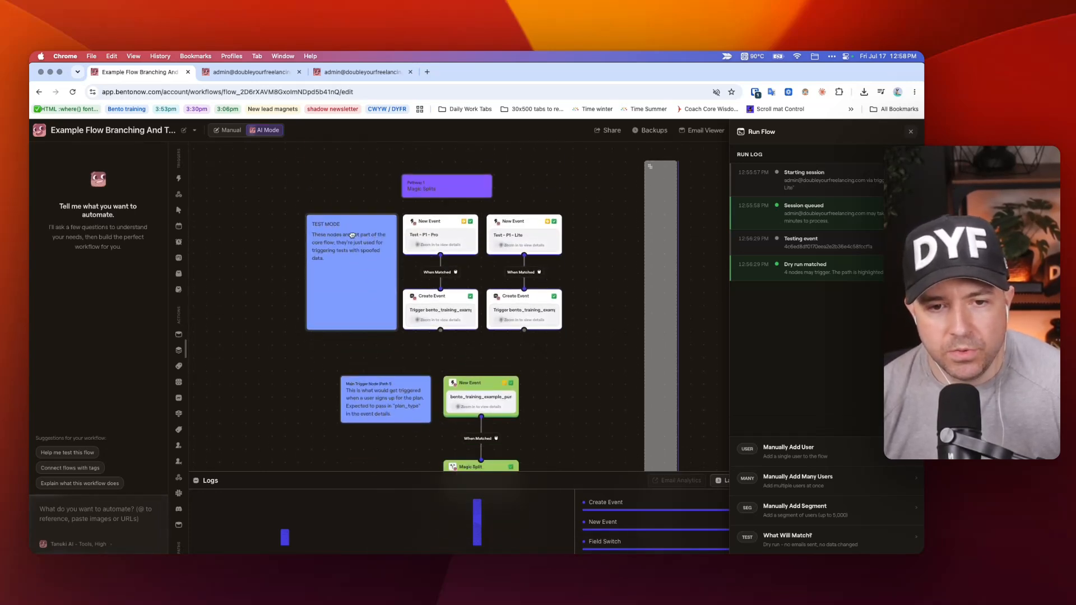
Inspect the TEST MODE note's annotation and the Pathway 1 note's color options, closing each note after viewing.
{"action": "left_click", "coordinate": [356, 283]}
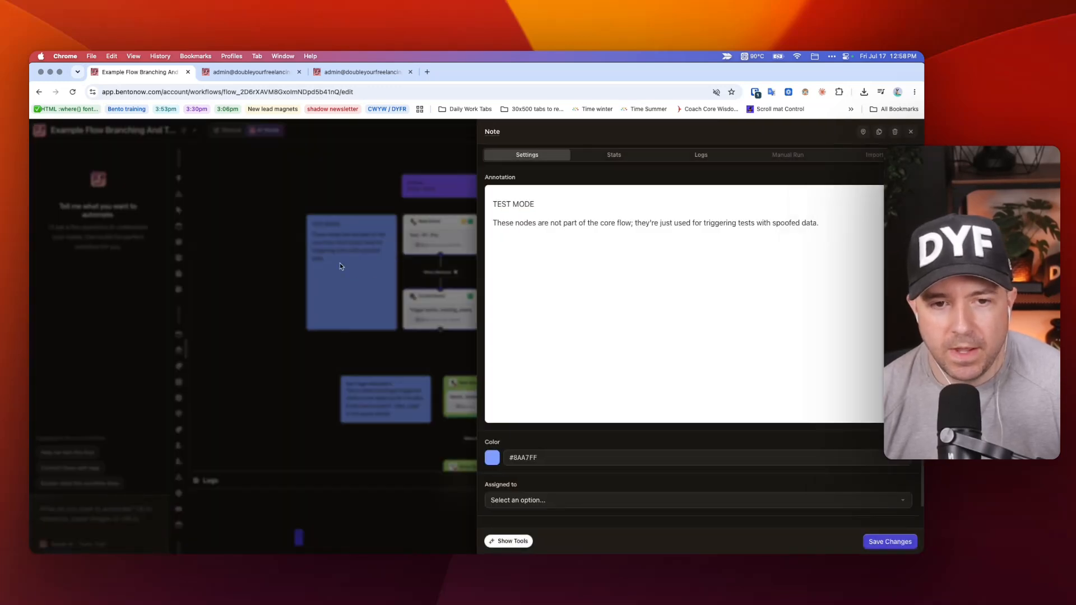
{"action": "left_click", "coordinate": [339, 266]}
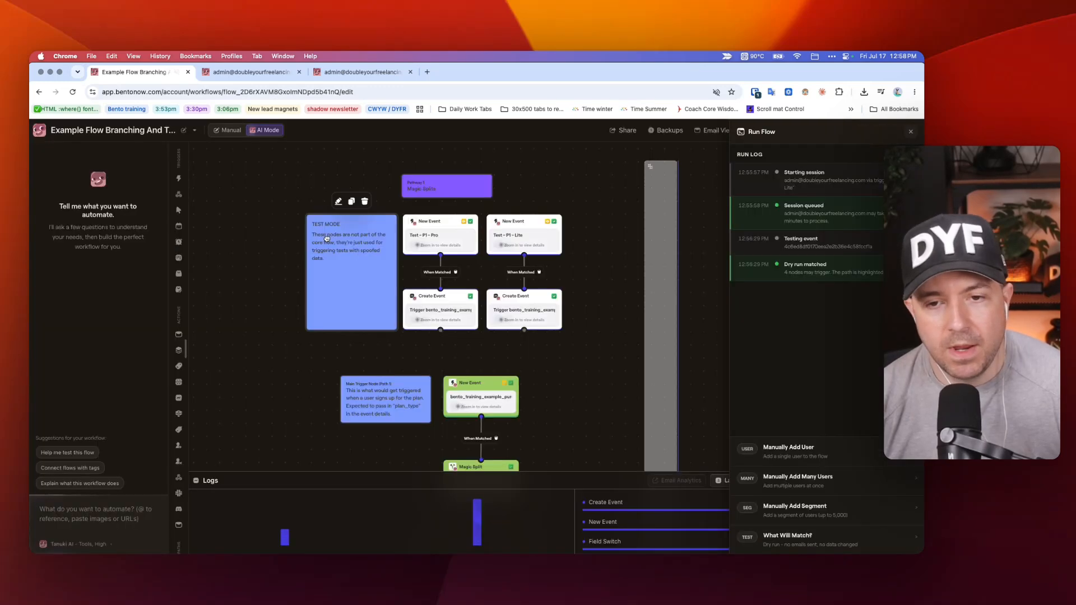
{"action": "left_click", "coordinate": [448, 193]}
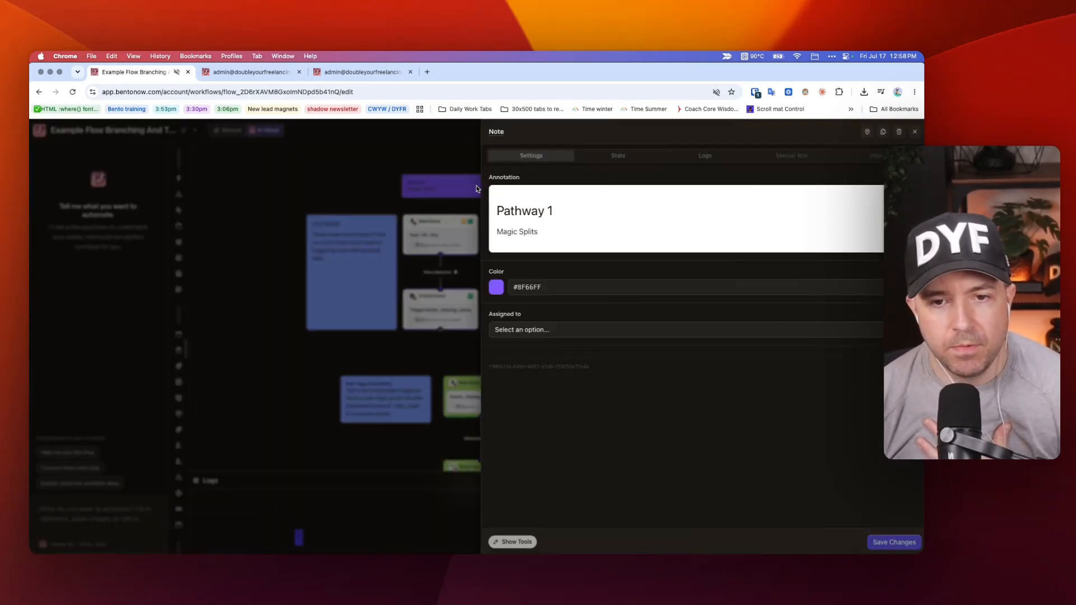
{"action": "left_click", "coordinate": [493, 289]}
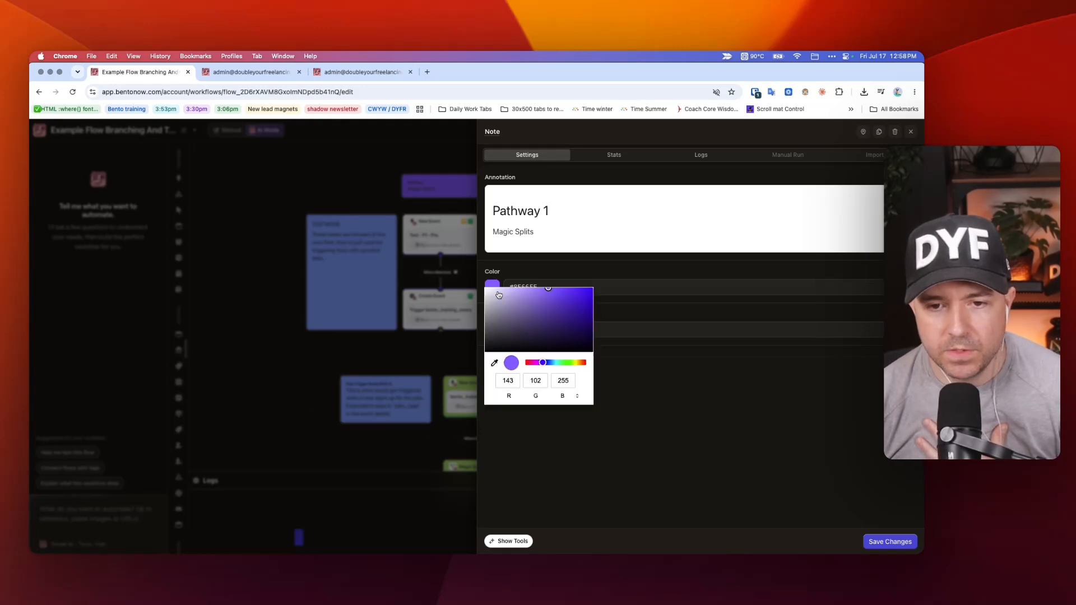
{"action": "left_click", "coordinate": [381, 199]}
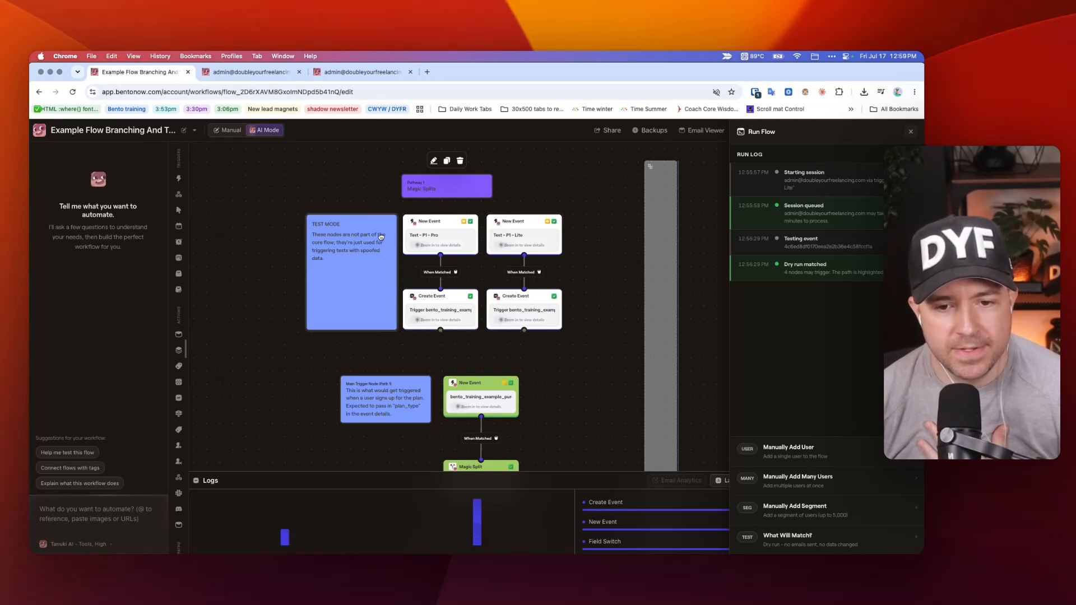
Examine Pathway 2 from its main trigger through the field updates and Field Switch to the Professional, Lite and Other branches.
{"action": "scroll", "coordinate": [380, 236], "scroll_direction": "down", "scroll_amount": 3}
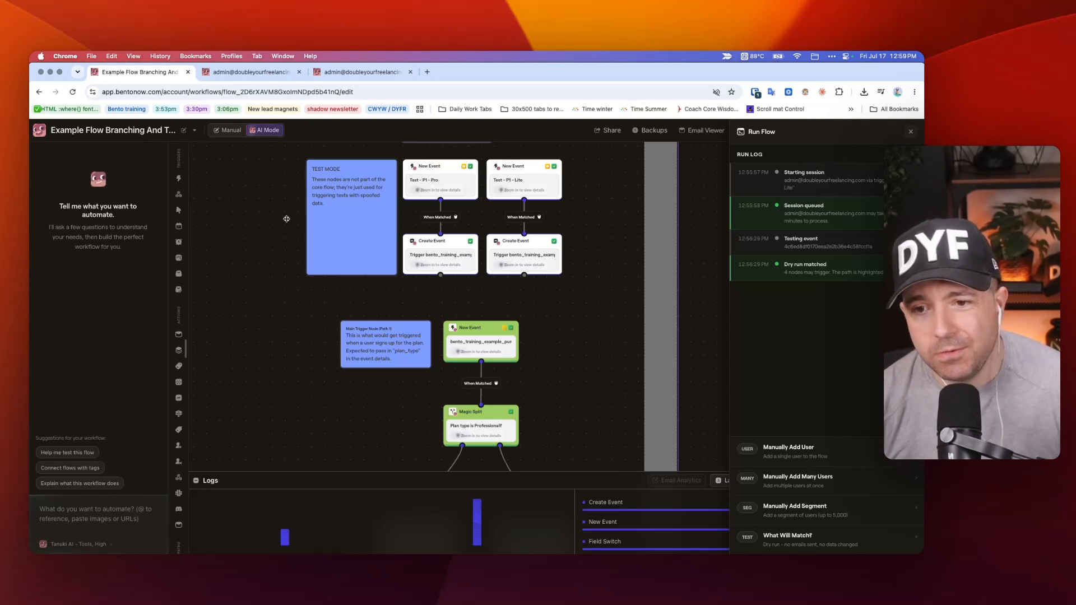
{"action": "scroll", "coordinate": [494, 265], "scroll_direction": "down", "scroll_amount": 3}
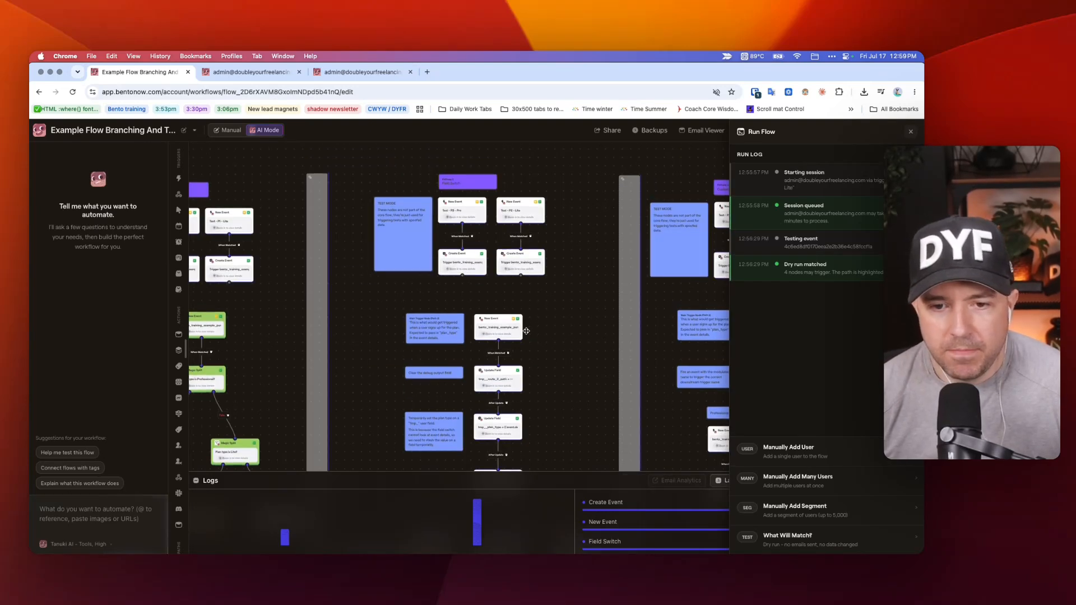
{"action": "scroll", "coordinate": [526, 331], "scroll_direction": "up", "scroll_amount": 5}
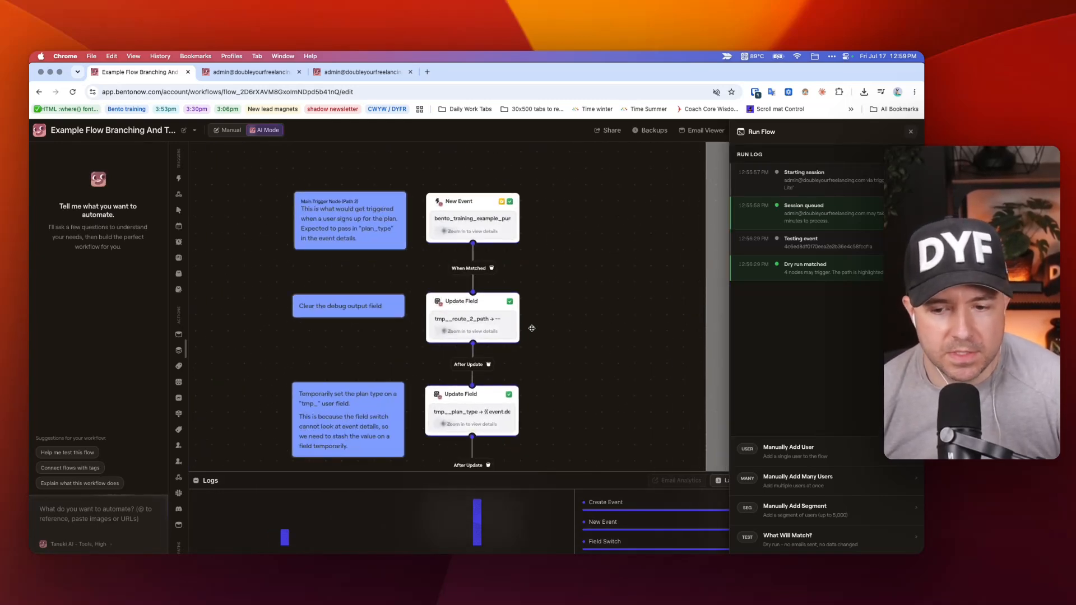
{"action": "scroll", "coordinate": [532, 328], "scroll_direction": "down", "scroll_amount": 10}
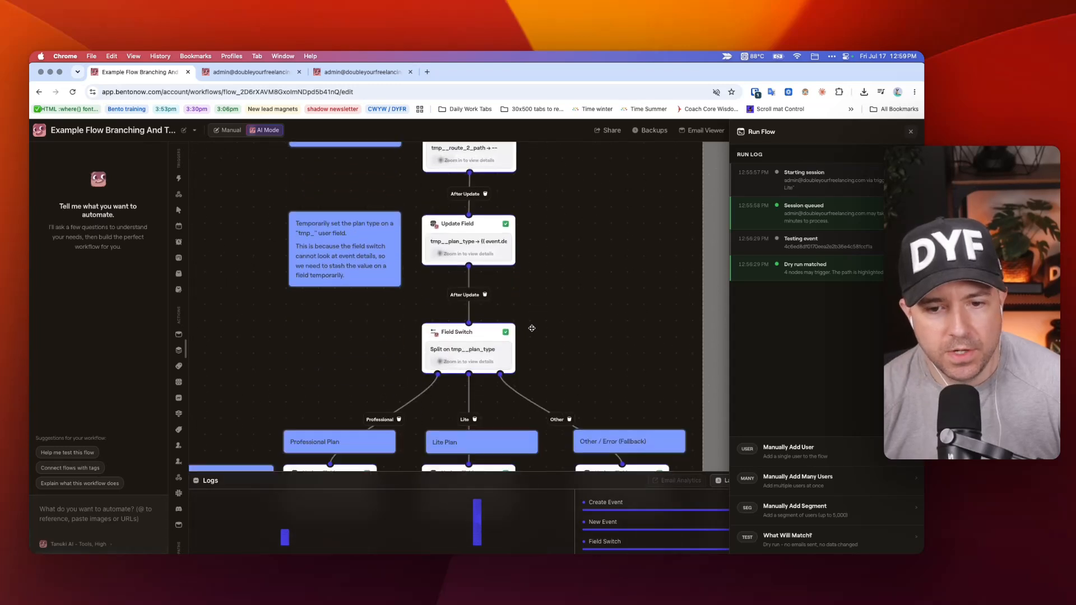
{"action": "scroll", "coordinate": [532, 328], "scroll_direction": "left", "scroll_amount": 3}
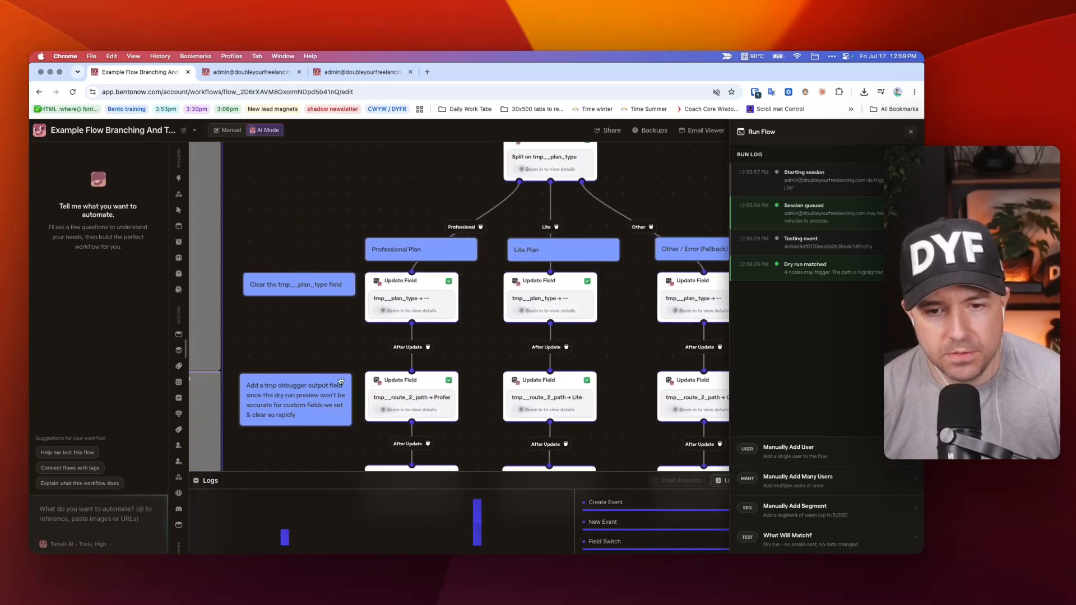
{"action": "scroll", "coordinate": [509, 196], "scroll_direction": "down", "scroll_amount": 2}
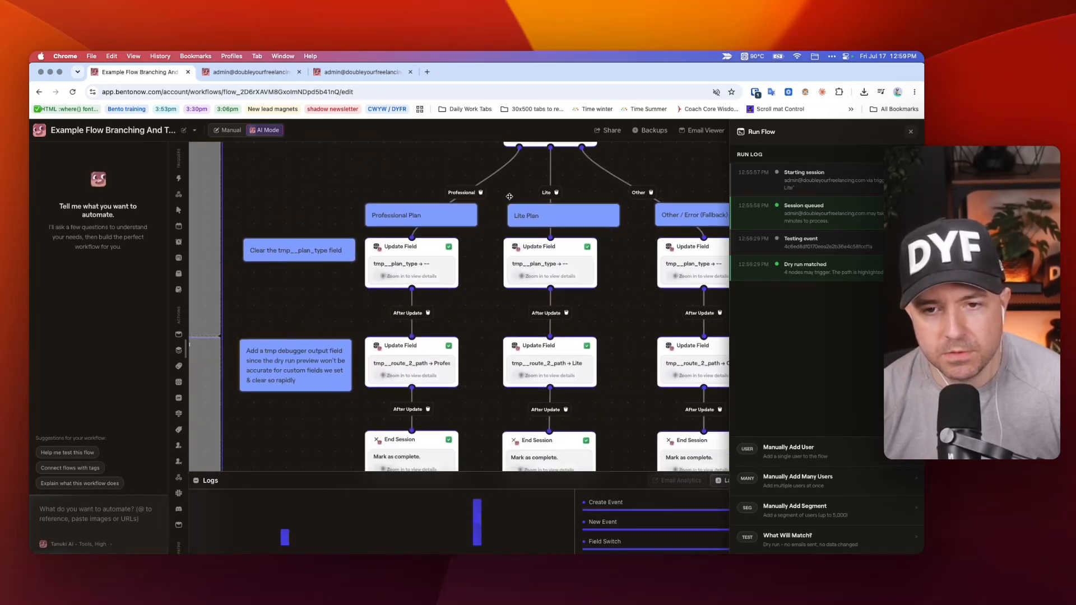
{"action": "scroll", "coordinate": [595, 385], "scroll_direction": "up", "scroll_amount": 3}
{"action": "scroll", "coordinate": [595, 384], "scroll_direction": "down", "scroll_amount": 3}
Revisit Pathway 1's Magic Splits and End Session nodes to contrast their endings with Pathway 2's branch cleanup and debug fields.
{"action": "scroll", "coordinate": [595, 384], "scroll_direction": "left", "scroll_amount": 10}
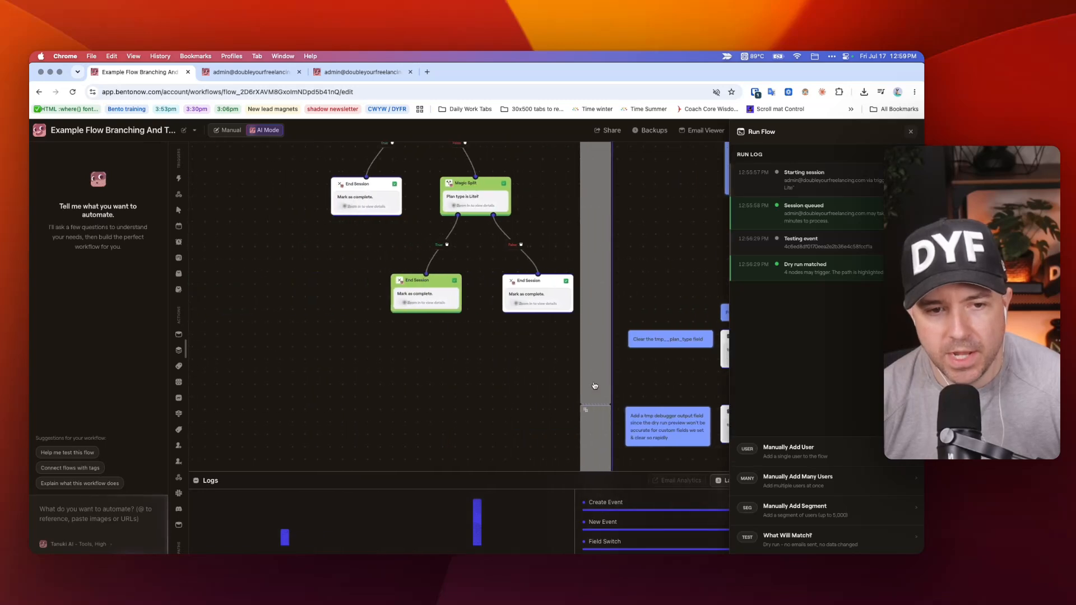
{"action": "scroll", "coordinate": [495, 352], "scroll_direction": "up", "scroll_amount": 1}
{"action": "scroll", "coordinate": [496, 352], "scroll_direction": "up", "scroll_amount": 1}
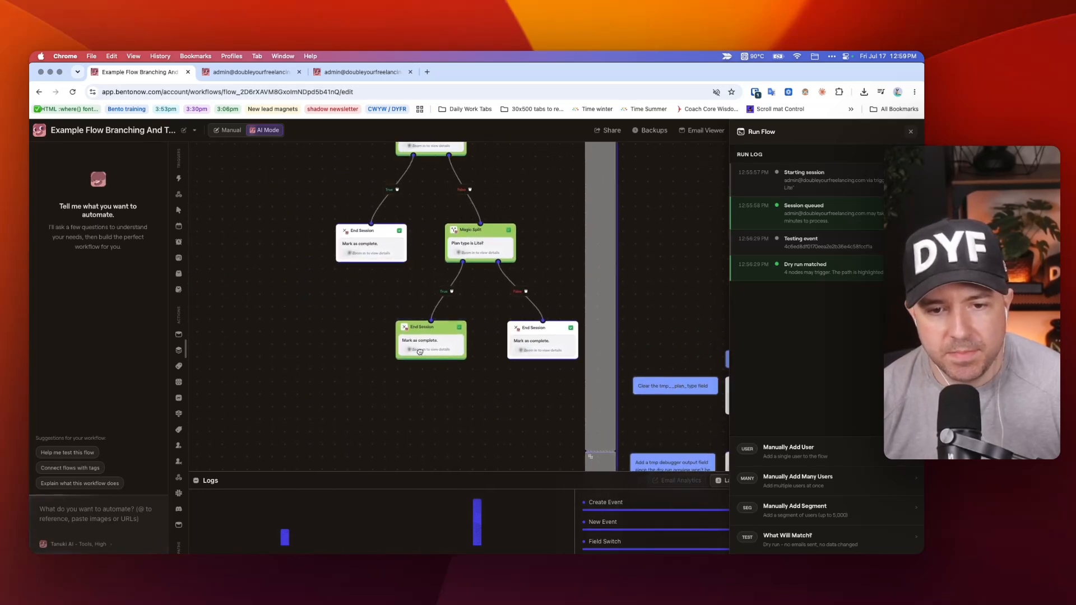
{"action": "scroll", "coordinate": [443, 321], "scroll_direction": "up", "scroll_amount": 2}
{"action": "scroll", "coordinate": [392, 359], "scroll_direction": "up", "scroll_amount": 3}
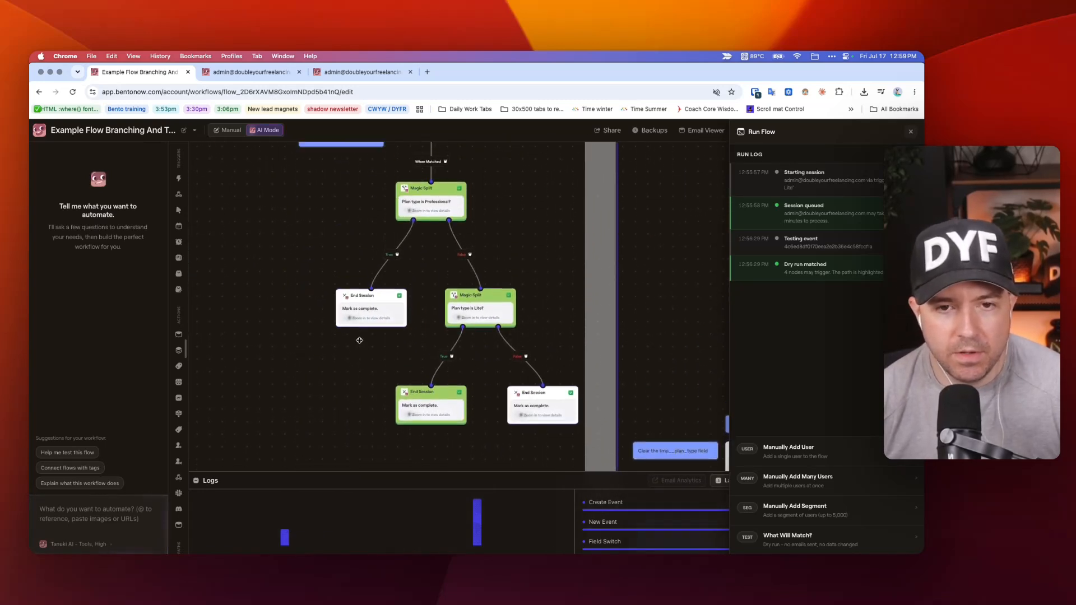
{"action": "scroll", "coordinate": [395, 377], "scroll_direction": "down", "scroll_amount": 3}
Review how Pathway 2 stores the plan type in tmp__plan_type before the Field Switch, including its Other / Error fallback.
{"action": "scroll", "coordinate": [458, 365], "scroll_direction": "right", "scroll_amount": 5}
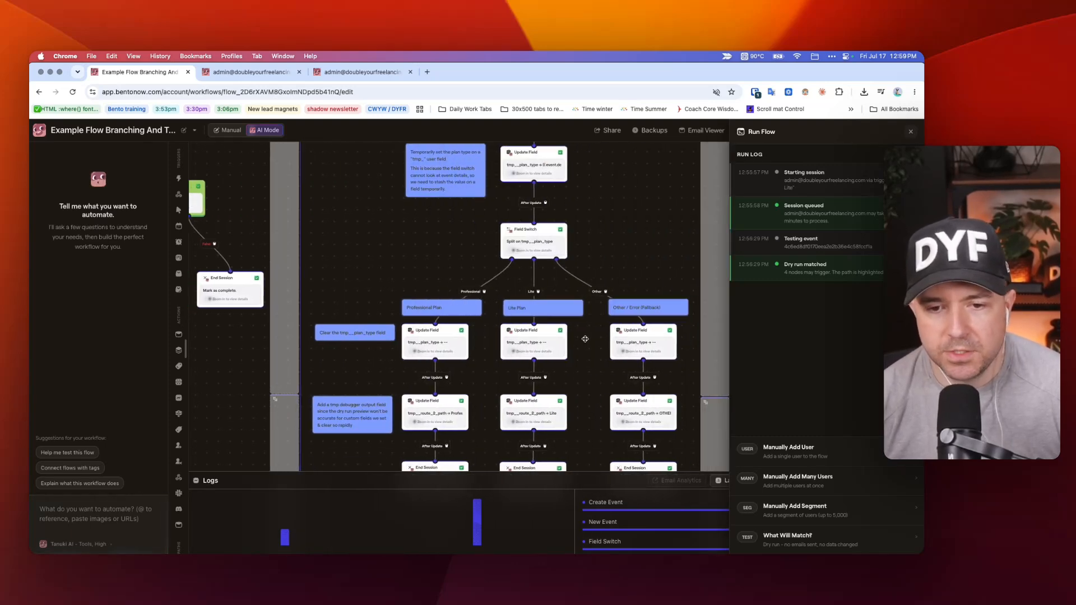
{"action": "scroll", "coordinate": [591, 328], "scroll_direction": "up", "scroll_amount": 6}
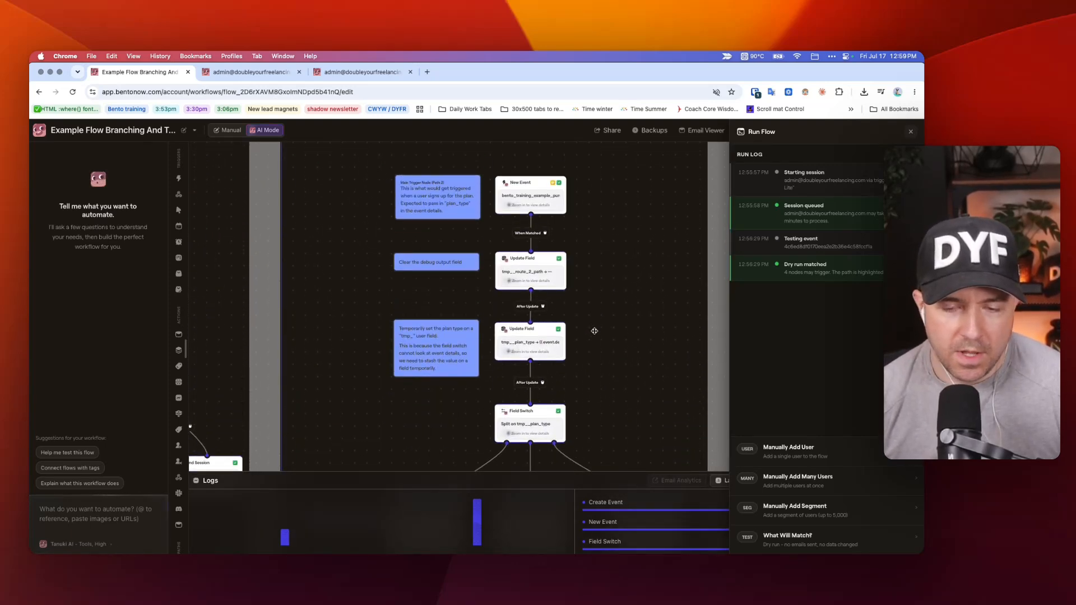
{"action": "scroll", "coordinate": [594, 331], "scroll_direction": "down", "scroll_amount": 5}
{"action": "scroll", "coordinate": [592, 332], "scroll_direction": "up", "scroll_amount": 3}
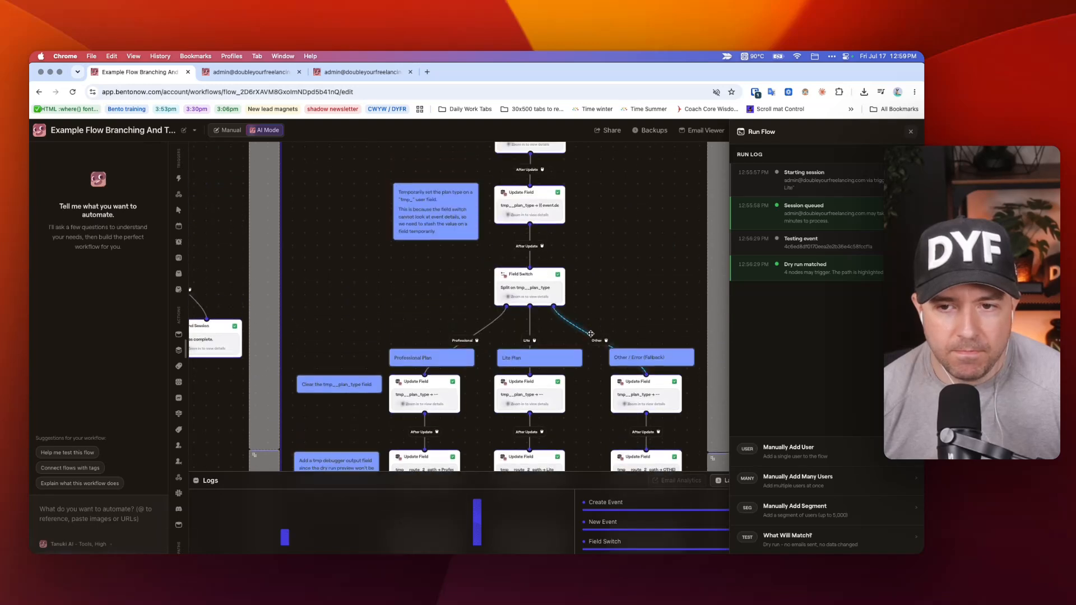
{"action": "scroll", "coordinate": [591, 334], "scroll_direction": "up", "scroll_amount": 8}
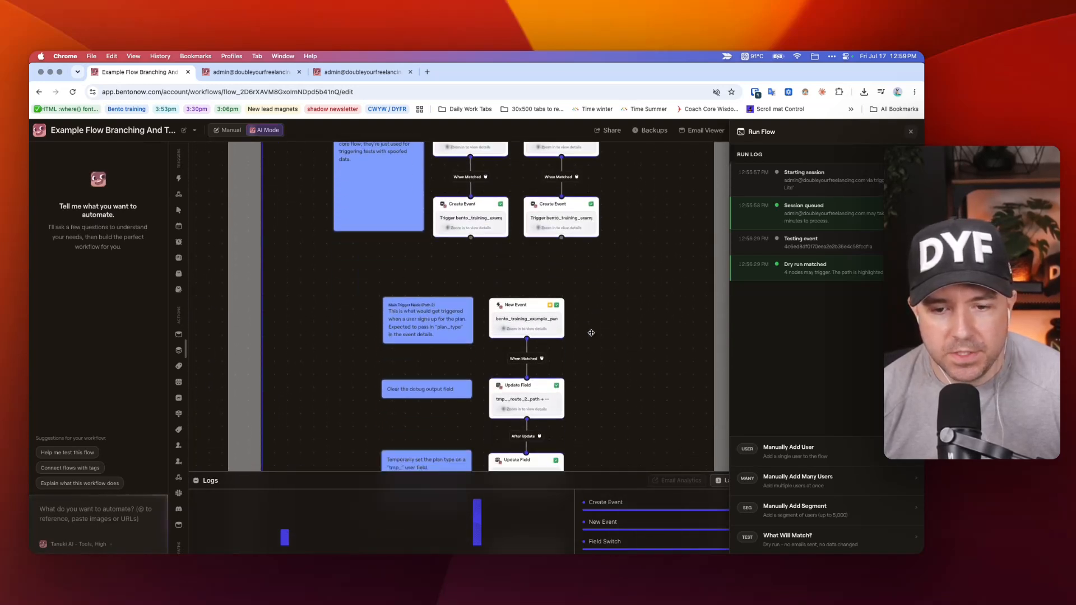
{"action": "scroll", "coordinate": [591, 331], "scroll_direction": "down", "scroll_amount": 8}
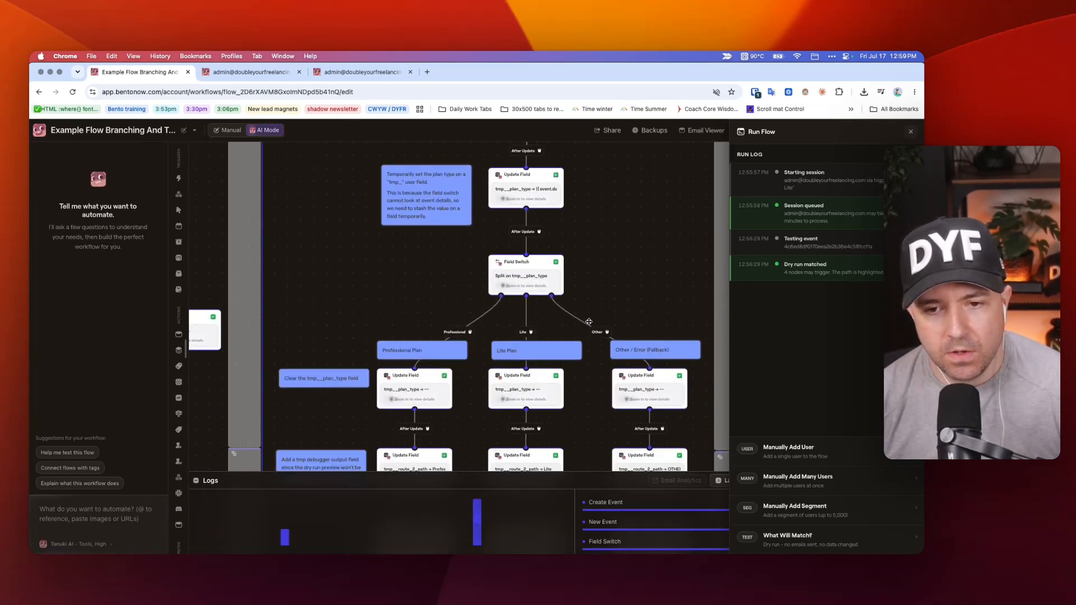
{"action": "scroll", "coordinate": [590, 322], "scroll_direction": "up", "scroll_amount": 3}
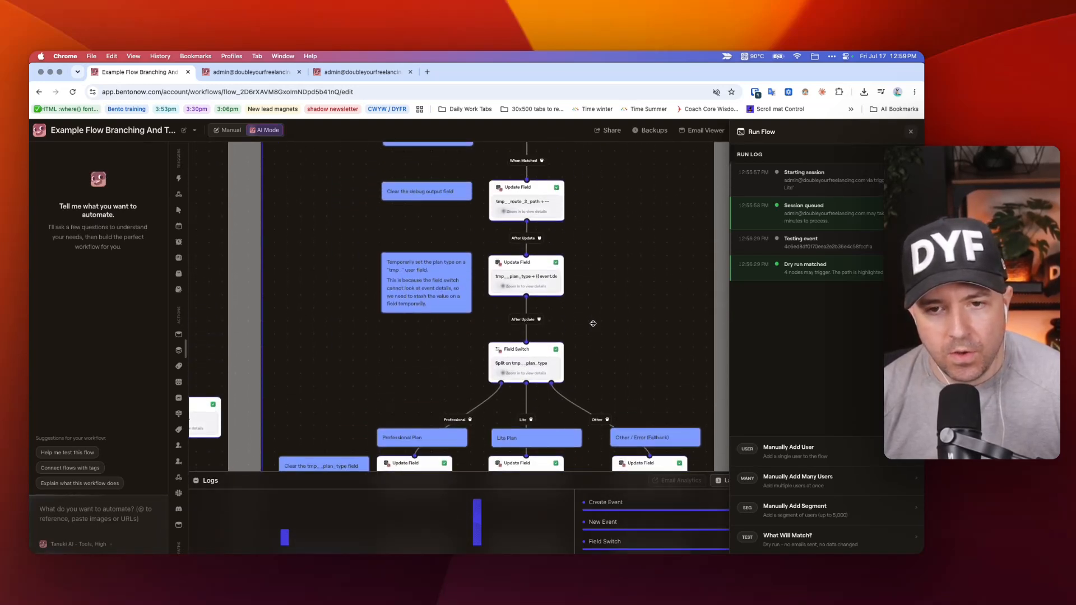
View the settings of the tmp__plan_type Update Field and the Field Switch in Pathway 2, closing each without changes.
{"action": "double_click", "coordinate": [537, 279]}
{"action": "left_click", "coordinate": [365, 221]}
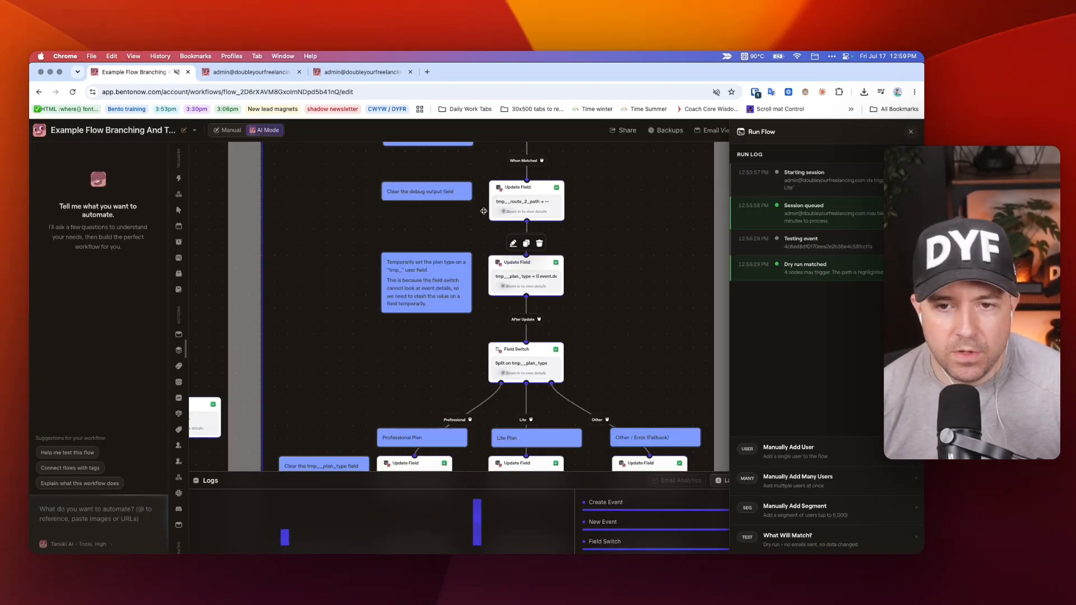
{"action": "double_click", "coordinate": [507, 364]}
{"action": "left_click", "coordinate": [330, 310]}
Browse the Splits & Logic node types available to add, then dismiss the list and briefly check the Field Switch settings.
{"action": "right_click", "coordinate": [330, 309]}
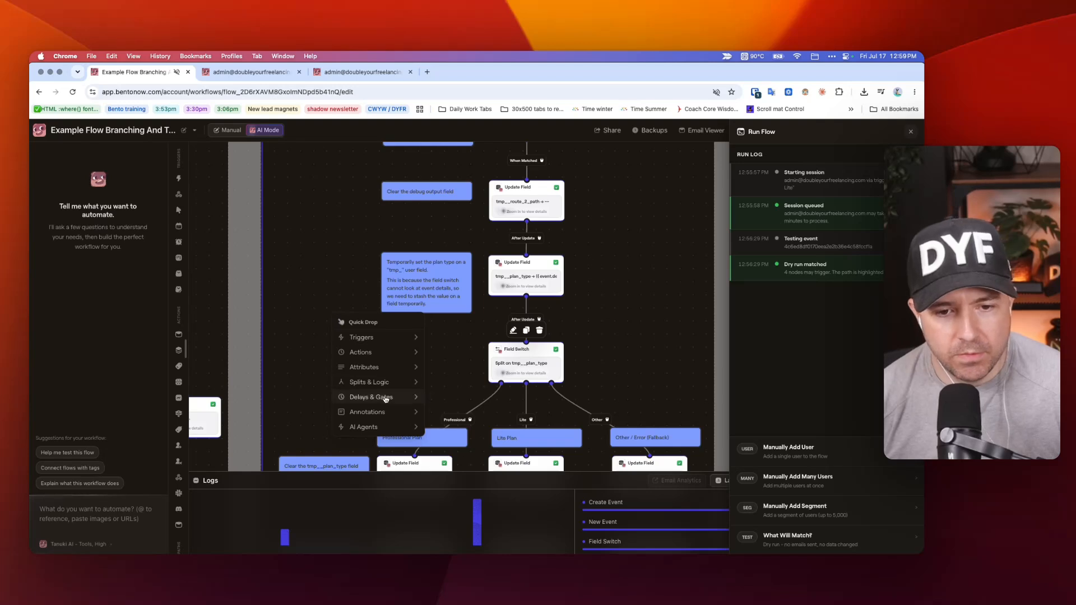
{"action": "mouse_move", "coordinate": [370, 382]}
{"action": "left_click", "coordinate": [606, 375]}
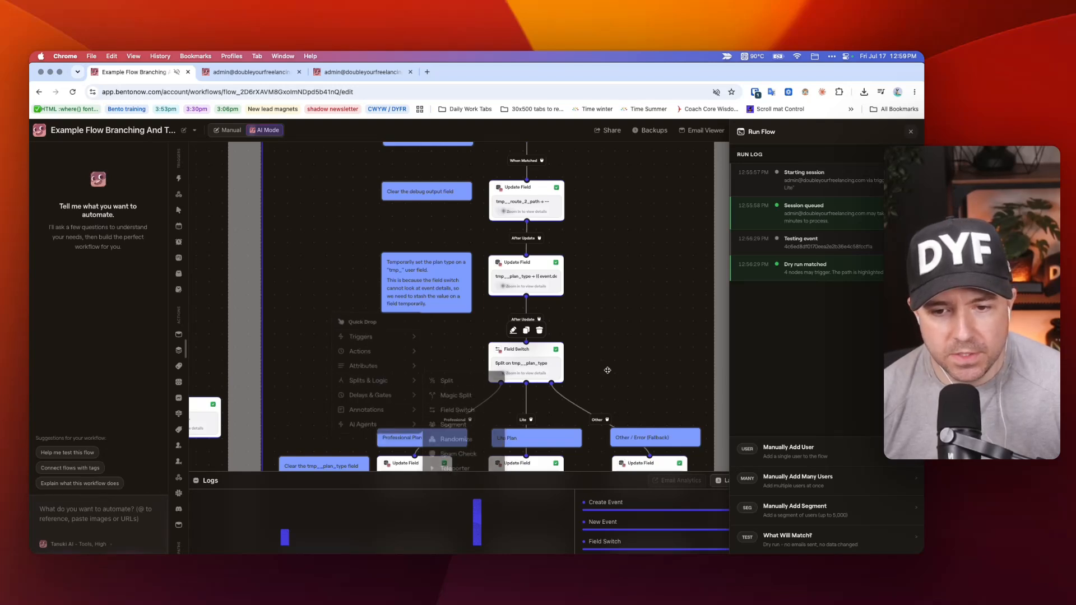
{"action": "double_click", "coordinate": [552, 364]}
{"action": "left_click", "coordinate": [430, 337]}
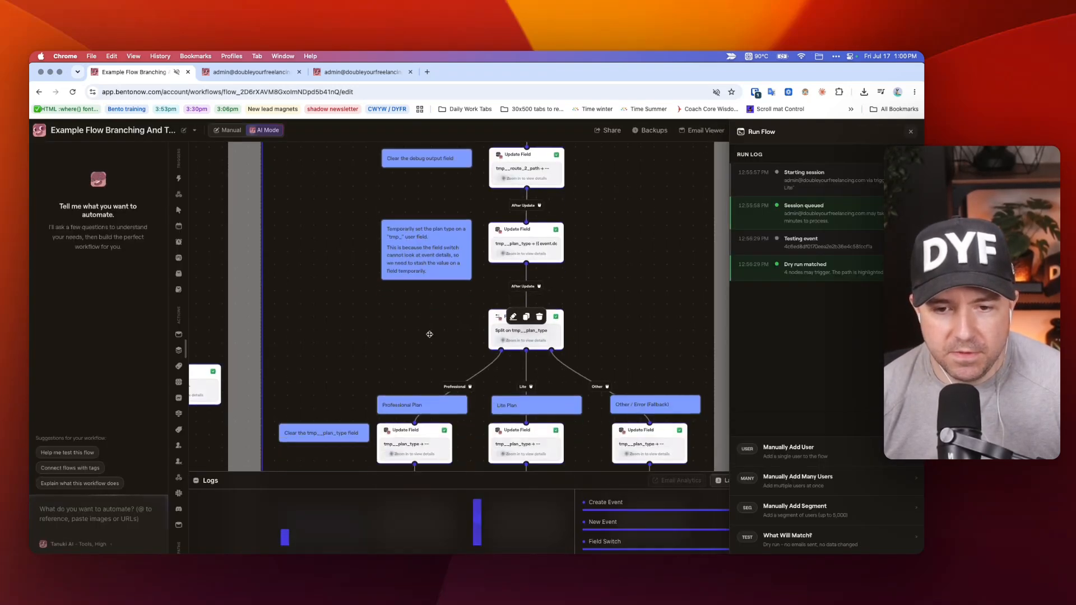
Compare Pathway 2's Field Switch branches with Pathway 1's chained Magic Splits for the Professional and Lite plans.
{"action": "scroll", "coordinate": [431, 338], "scroll_direction": "down", "scroll_amount": 5}
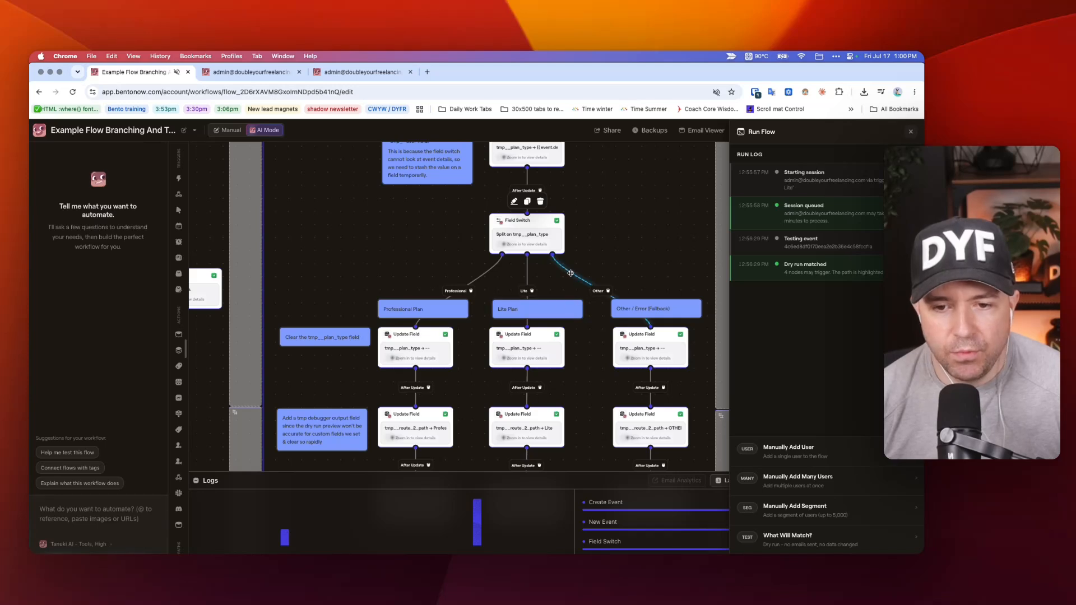
{"action": "scroll", "coordinate": [429, 245], "scroll_direction": "left", "scroll_amount": 2}
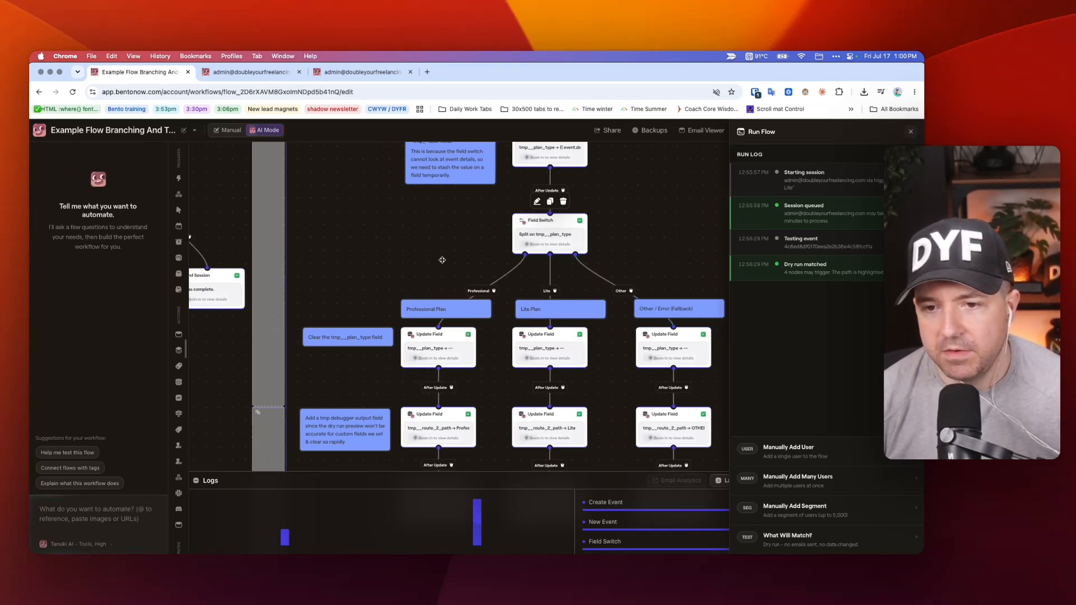
{"action": "scroll", "coordinate": [473, 268], "scroll_direction": "left", "scroll_amount": 10}
{"action": "scroll", "coordinate": [443, 229], "scroll_direction": "up", "scroll_amount": 5}
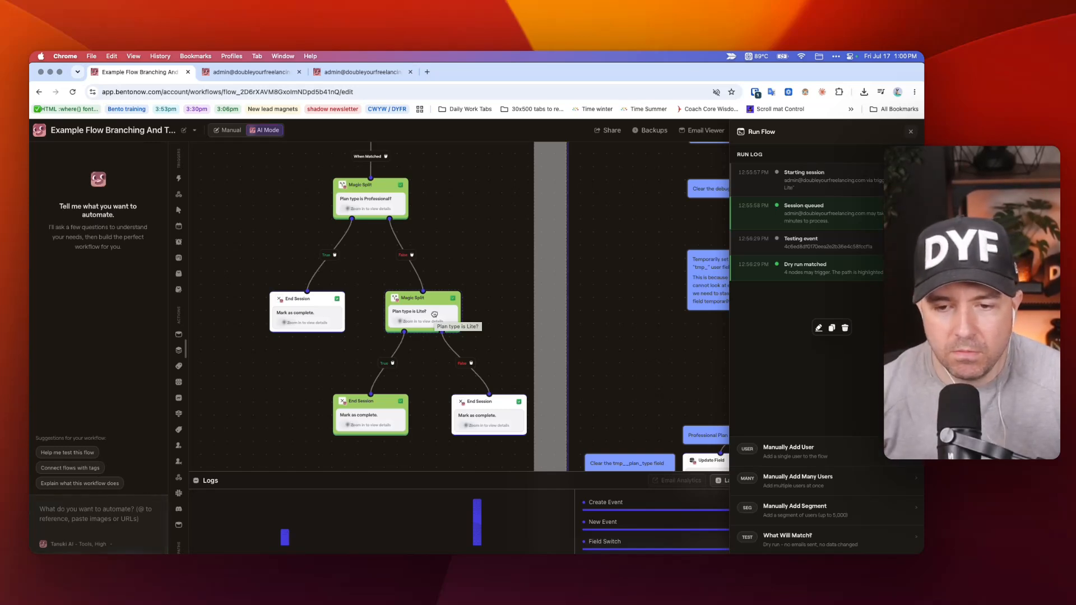
Examine the Field Switch's Professional, Lite and Other / Error outputs and the field updates that follow each one.
{"action": "scroll", "coordinate": [441, 312], "scroll_direction": "right", "scroll_amount": 10}
{"action": "scroll", "coordinate": [442, 313], "scroll_direction": "down", "scroll_amount": 4}
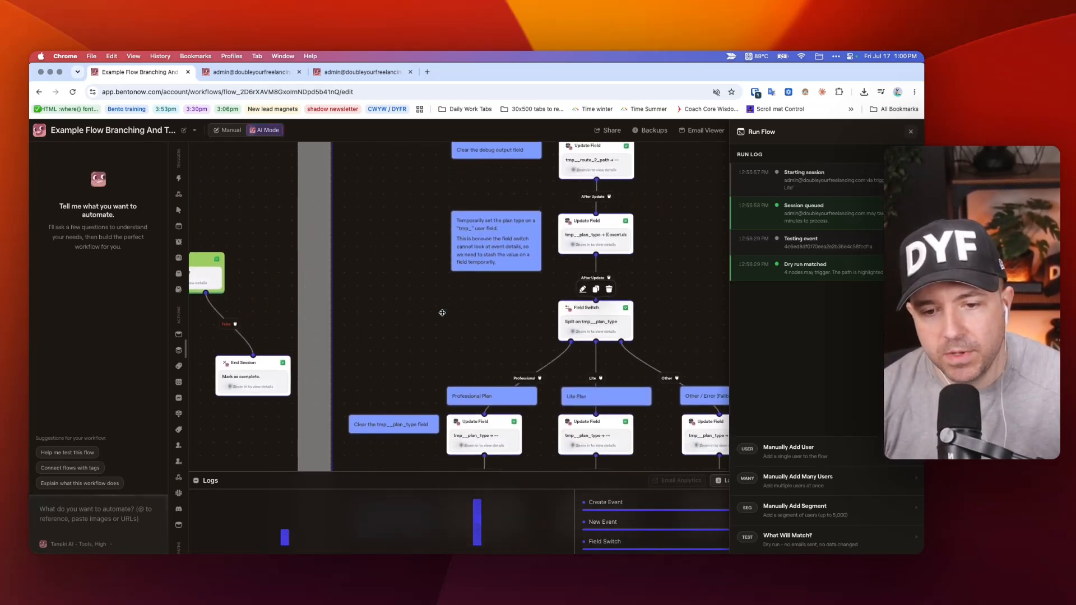
{"action": "scroll", "coordinate": [442, 313], "scroll_direction": "right", "scroll_amount": 4}
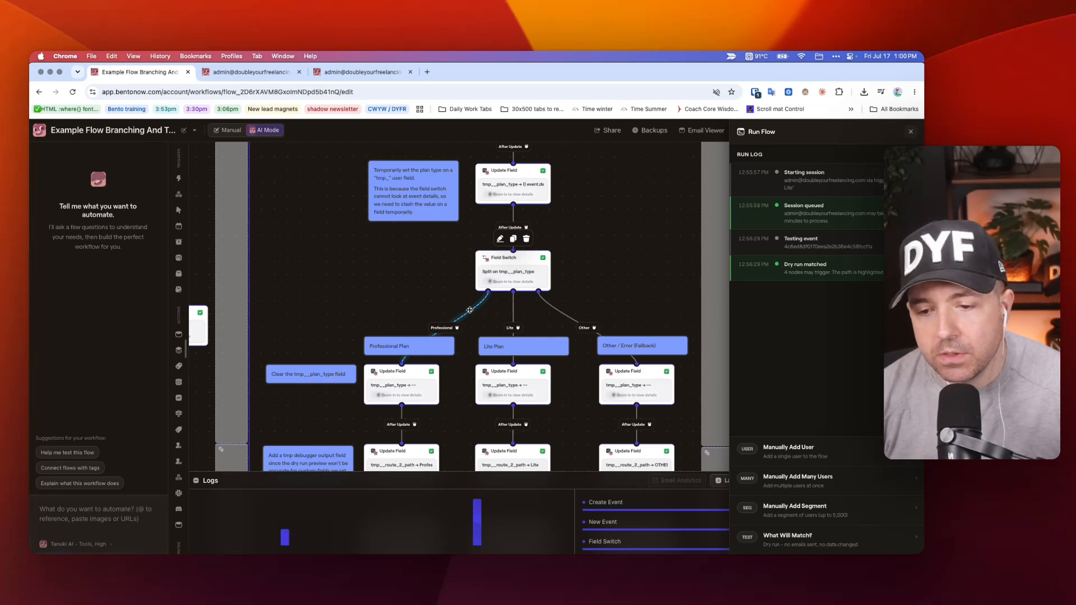
{"action": "scroll", "coordinate": [470, 311], "scroll_direction": "down", "scroll_amount": 2}
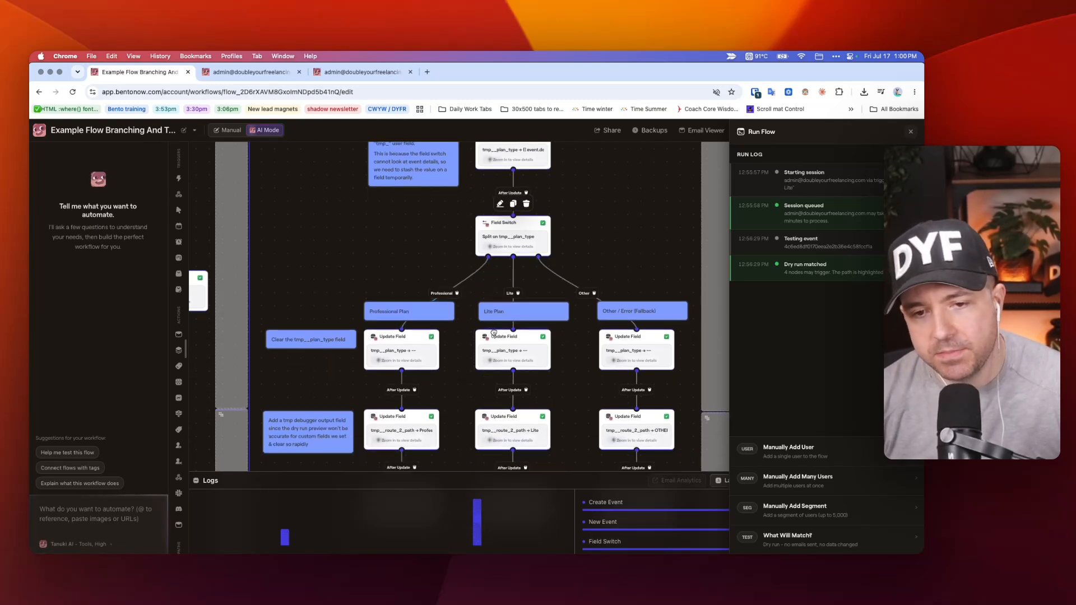
{"action": "scroll", "coordinate": [611, 246], "scroll_direction": "right", "scroll_amount": 2}
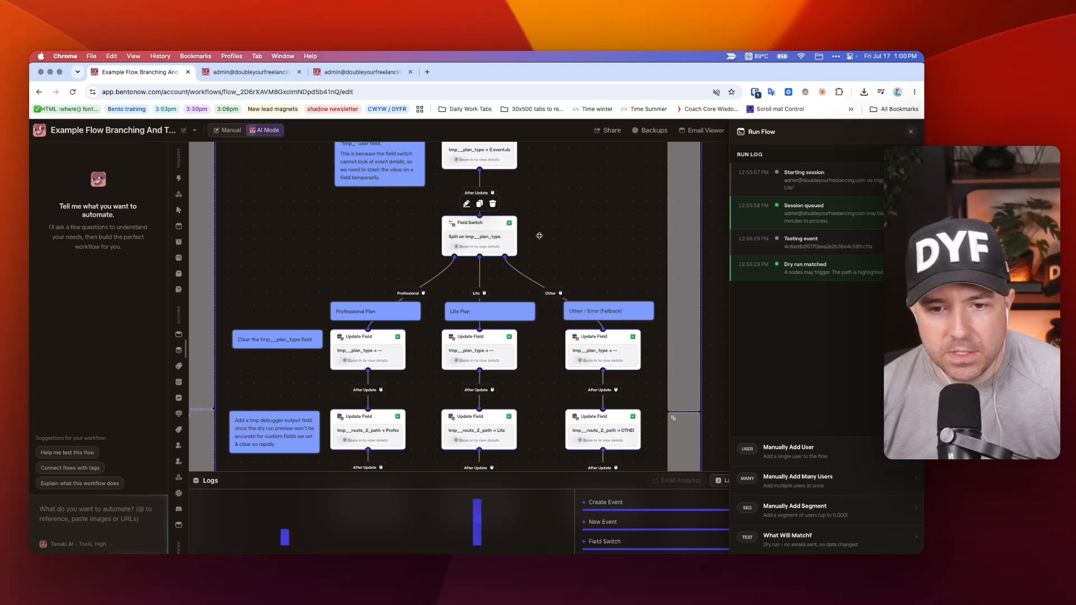
{"action": "scroll", "coordinate": [532, 255], "scroll_direction": "up", "scroll_amount": 10}
{"action": "scroll", "coordinate": [532, 255], "scroll_direction": "down", "scroll_amount": 5}
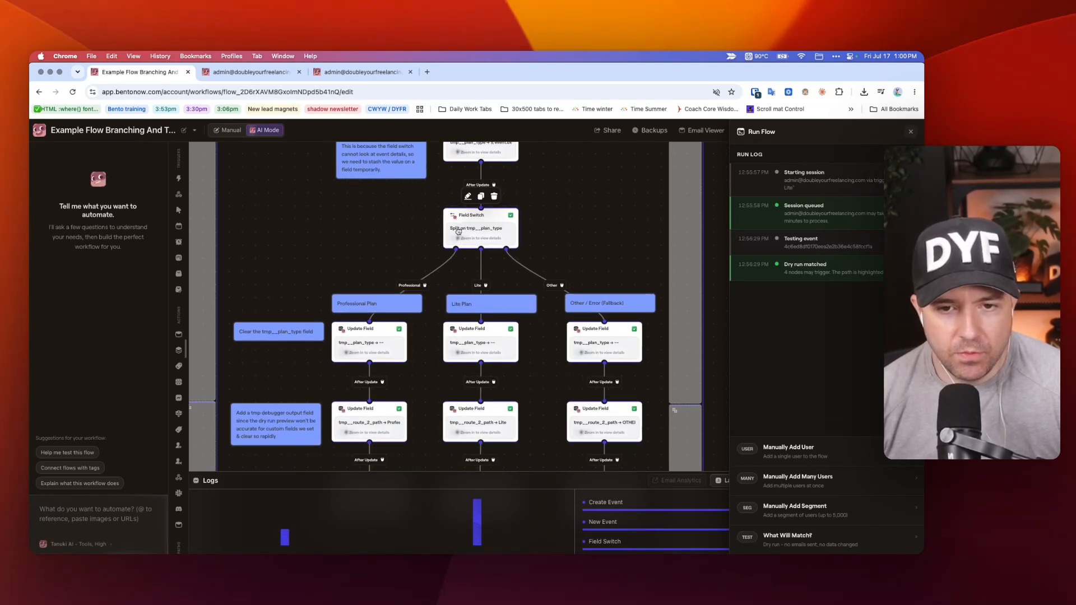
Open the Field Switch settings, highlight tmp__plan_type as the field it checks, and close the settings unchanged.
{"action": "scroll", "coordinate": [459, 230], "scroll_direction": "up", "scroll_amount": 3}
{"action": "left_click", "coordinate": [459, 297]}
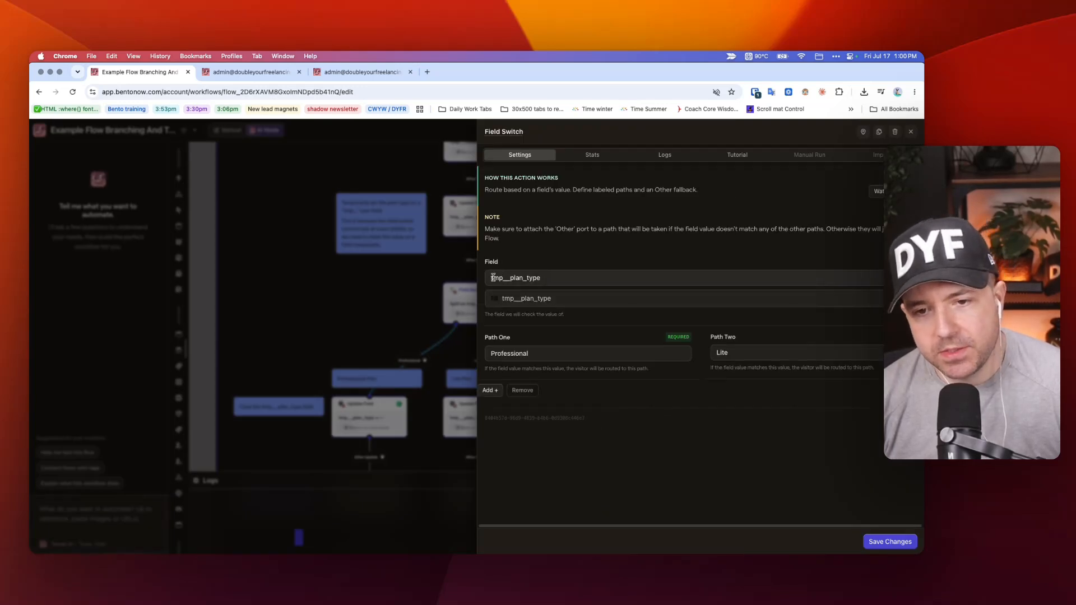
{"action": "left_click", "coordinate": [491, 277]}
{"action": "left_click_drag", "start_coordinate": [547, 276], "coordinate": [482, 280]}
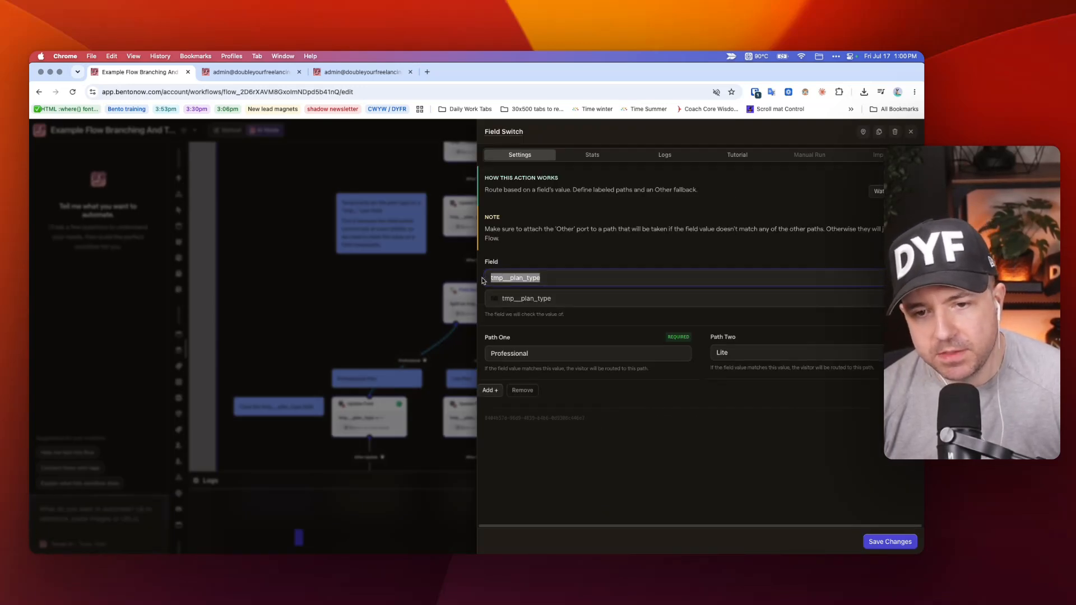
{"action": "left_click", "coordinate": [404, 265]}
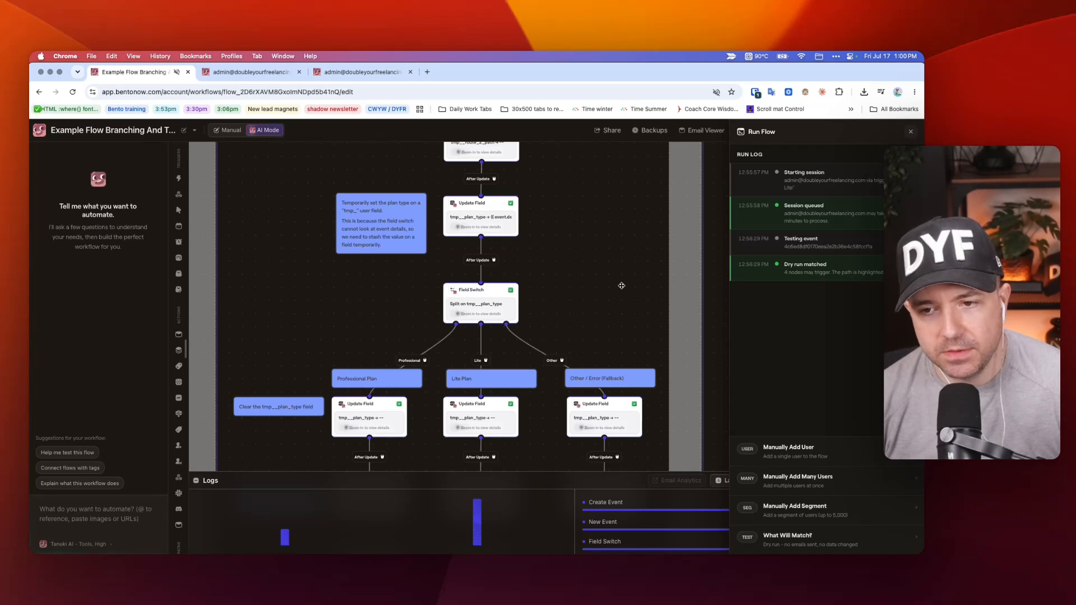
Review both pathways side by side, from Pathway 1's Magic Splits up to the TEST MODE nodes and main triggers.
{"action": "scroll", "coordinate": [620, 286], "scroll_direction": "up", "scroll_amount": 3}
{"action": "scroll", "coordinate": [620, 287], "scroll_direction": "down", "scroll_amount": 3}
{"action": "scroll", "coordinate": [616, 289], "scroll_direction": "left", "scroll_amount": 8}
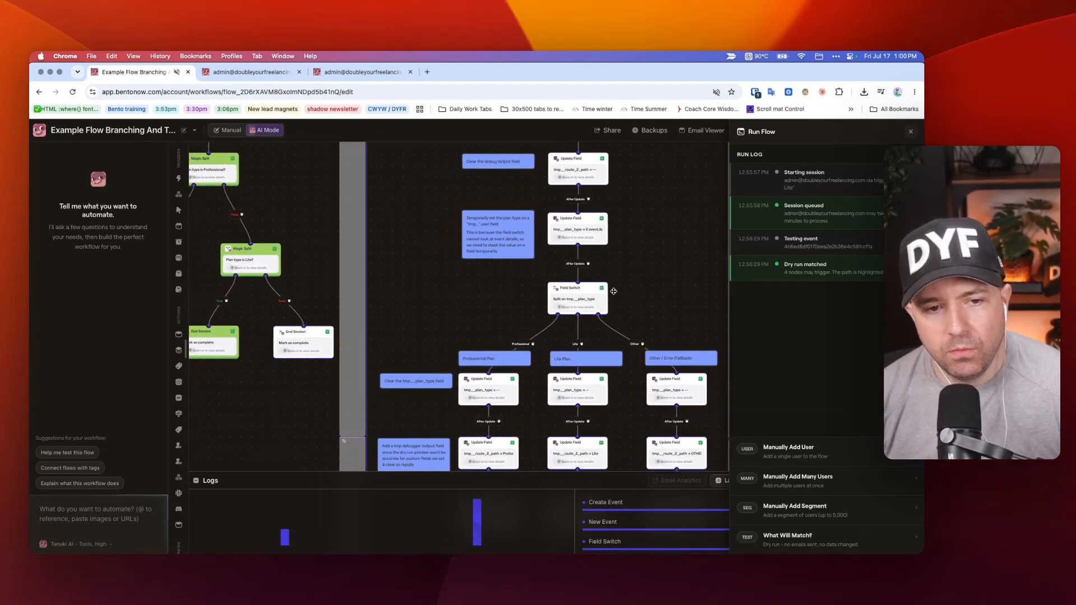
{"action": "scroll", "coordinate": [392, 240], "scroll_direction": "up", "scroll_amount": 5}
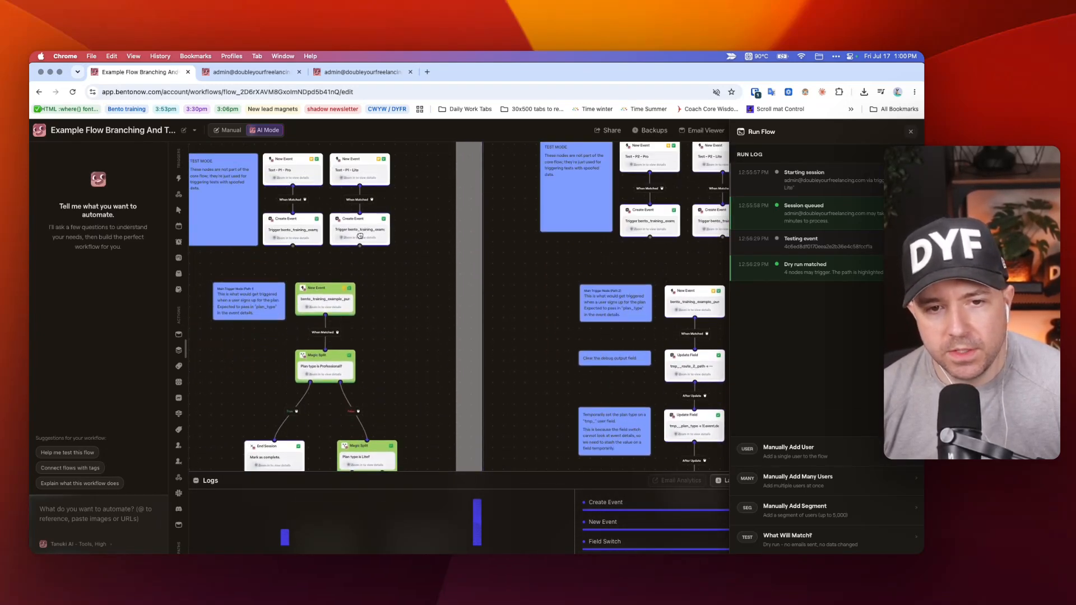
{"action": "scroll", "coordinate": [386, 244], "scroll_direction": "right", "scroll_amount": 8}
{"action": "scroll", "coordinate": [557, 303], "scroll_direction": "up", "scroll_amount": 2}
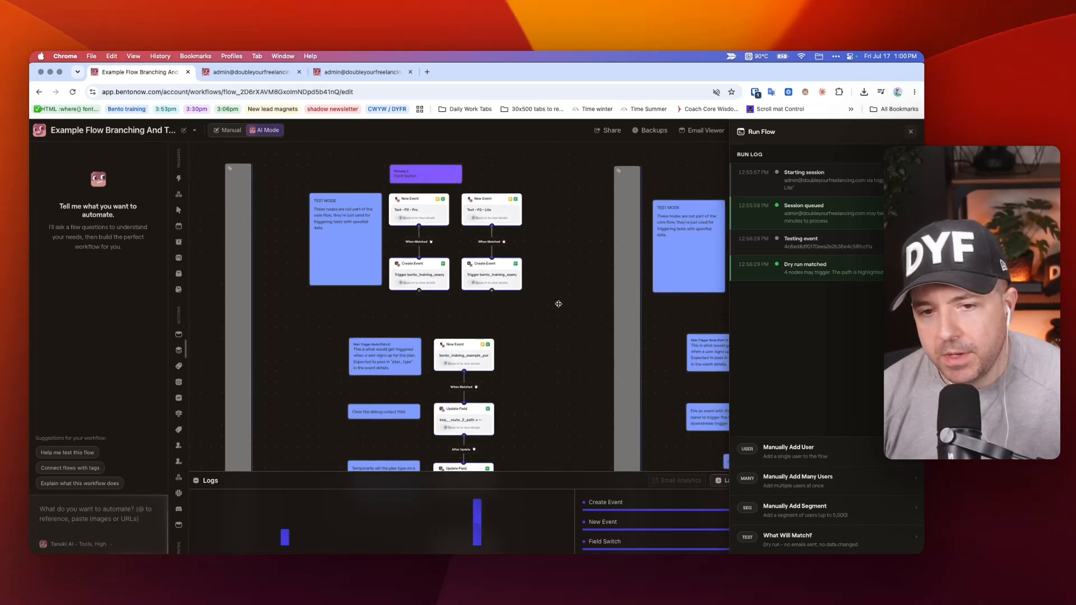
Follow Pathway 2's three plan branches down to their End Session nodes, including the tmp__plan_type cleanup and debug updates.
{"action": "scroll", "coordinate": [558, 303], "scroll_direction": "down", "scroll_amount": 8}
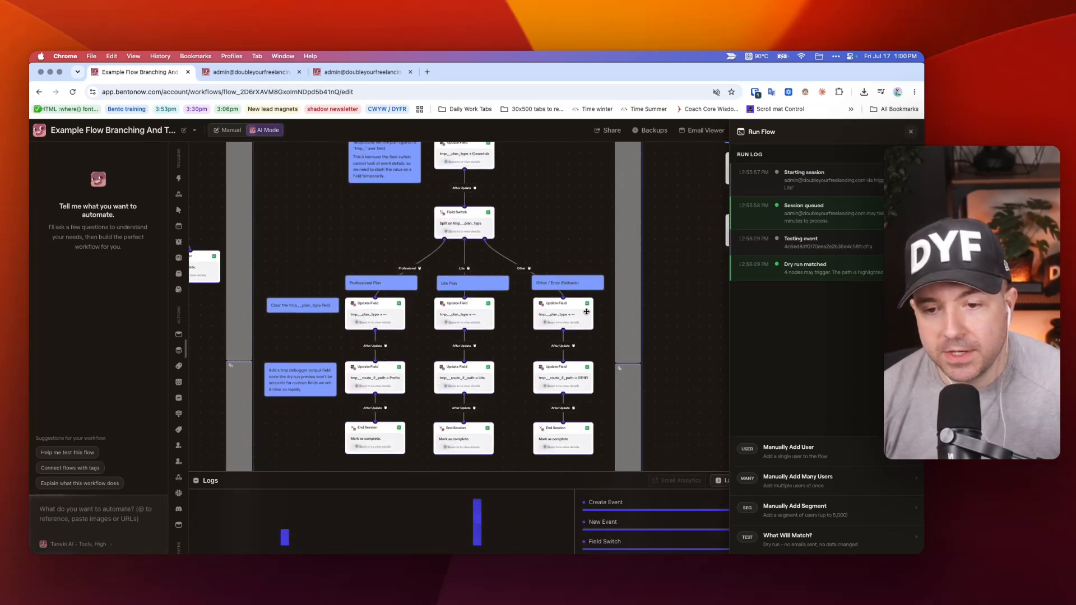
{"action": "scroll", "coordinate": [507, 317], "scroll_direction": "down", "scroll_amount": 2}
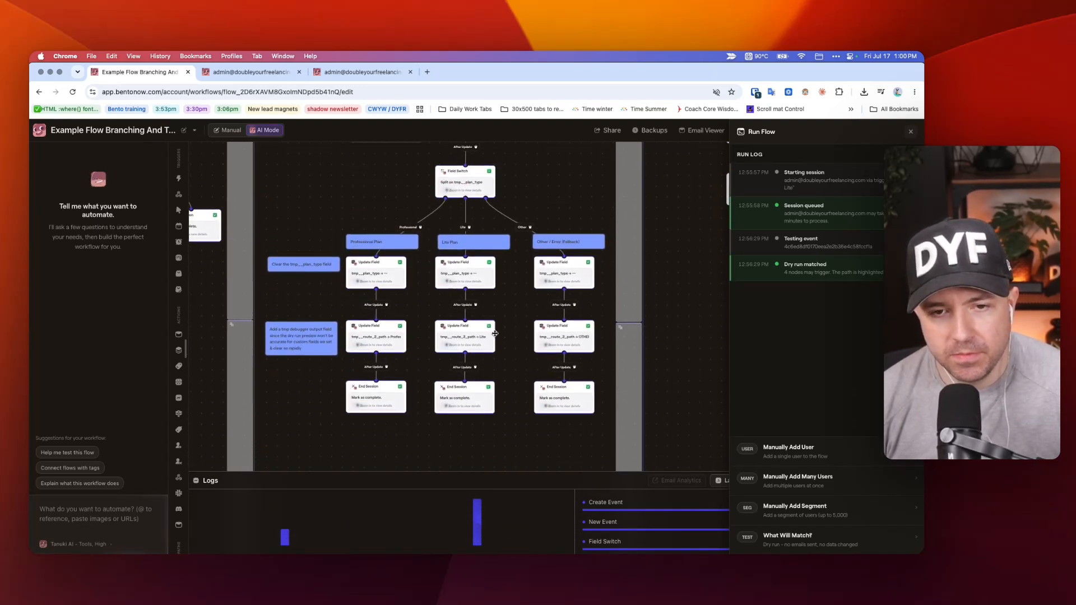
{"action": "scroll", "coordinate": [495, 333], "scroll_direction": "up", "scroll_amount": 2}
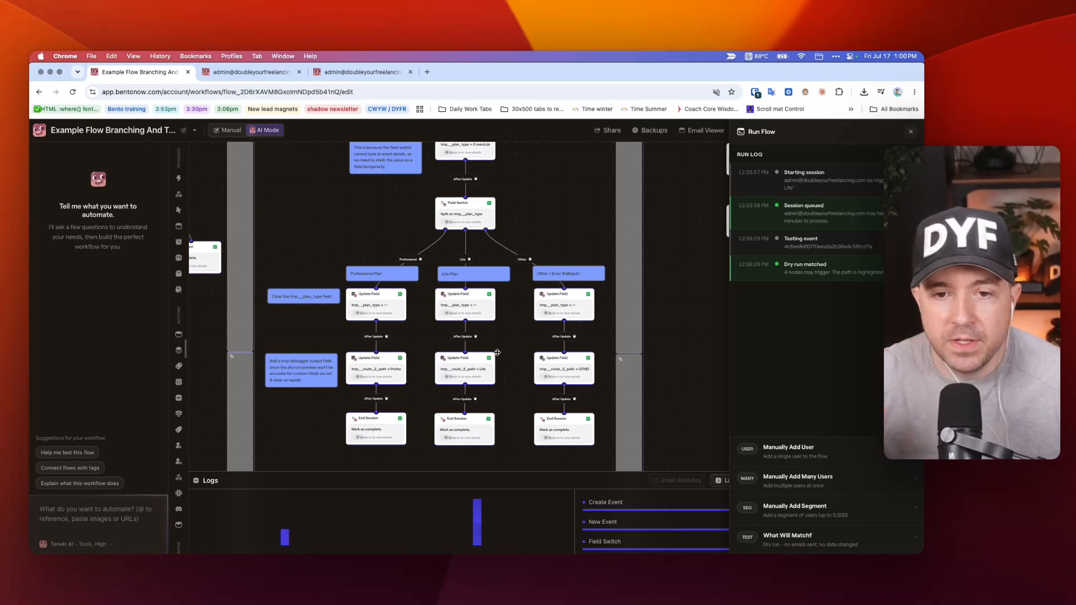
{"action": "scroll", "coordinate": [481, 296], "scroll_direction": "up", "scroll_amount": 5}
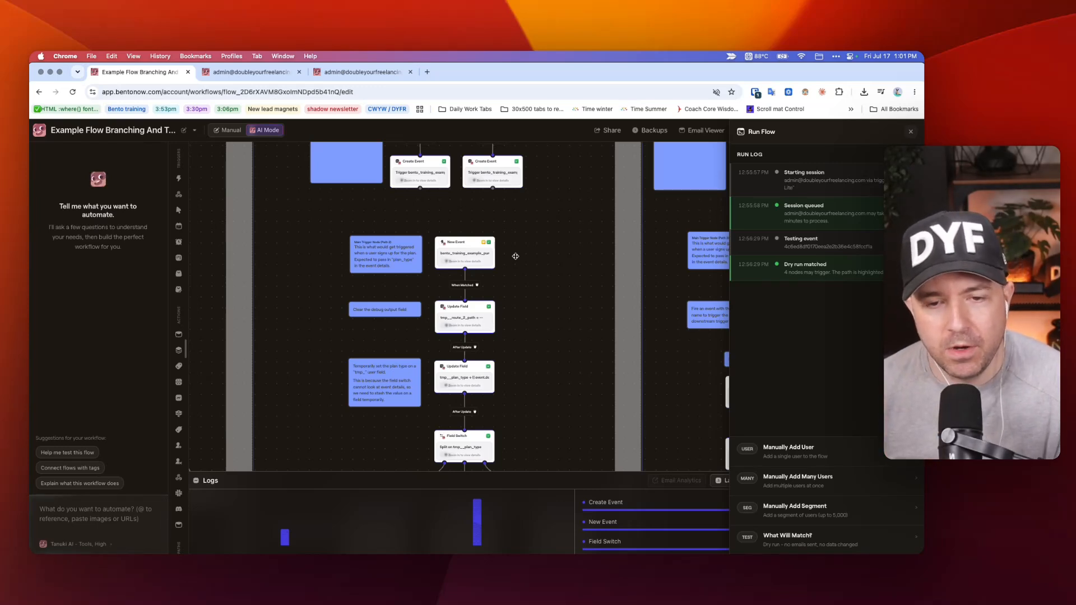
Trace Pathway 2 from its TEST MODE events and main trigger through the temporary field updates to the Field Switch.
{"action": "scroll", "coordinate": [517, 277], "scroll_direction": "up", "scroll_amount": 2}
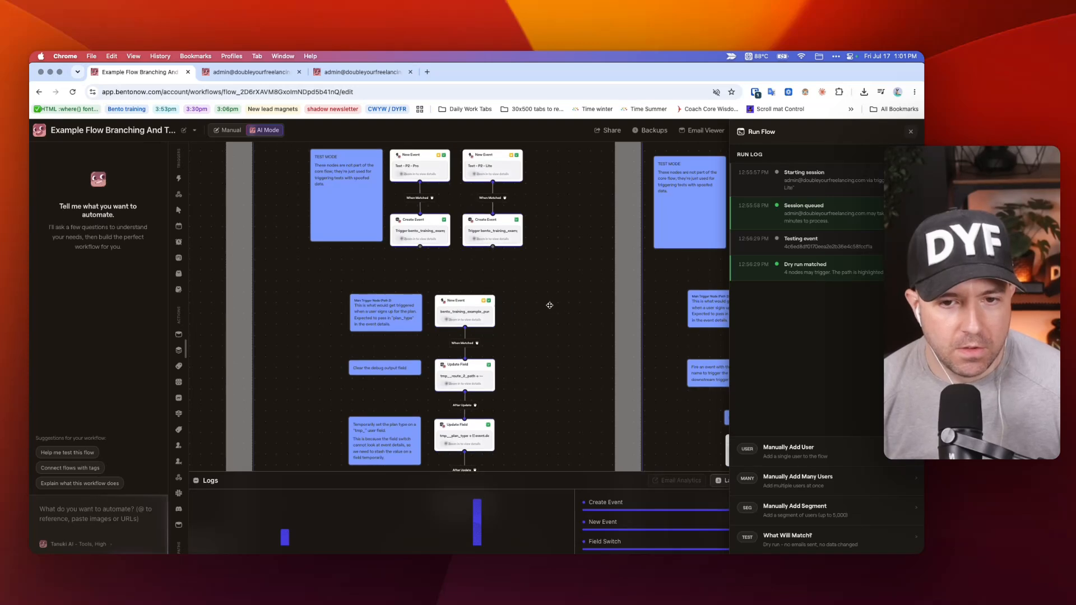
{"action": "scroll", "coordinate": [458, 366], "scroll_direction": "up", "scroll_amount": 4}
{"action": "scroll", "coordinate": [577, 350], "scroll_direction": "down", "scroll_amount": 3}
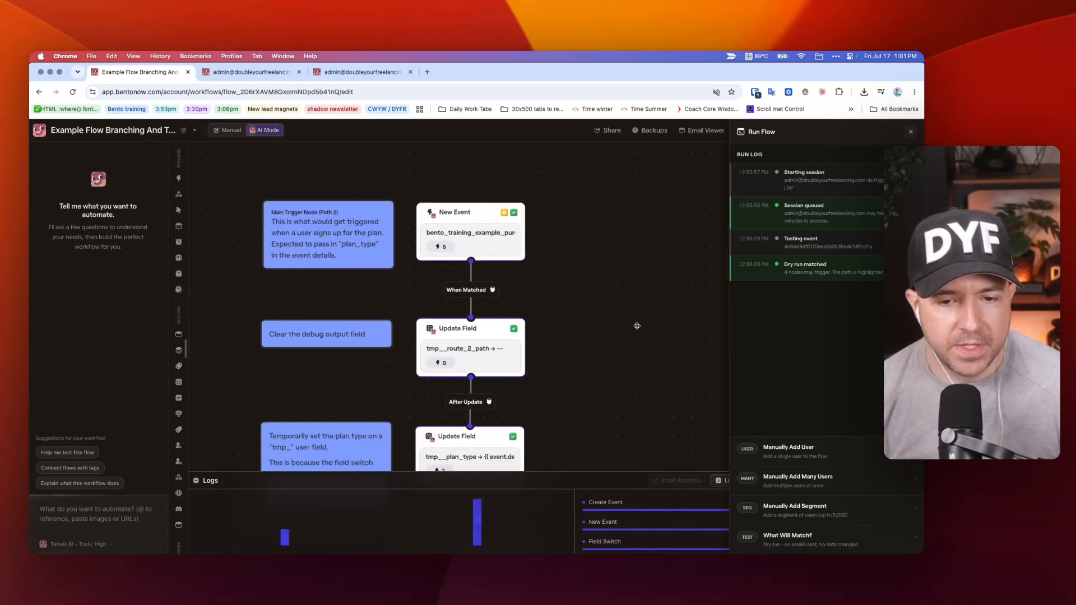
{"action": "scroll", "coordinate": [620, 327], "scroll_direction": "down", "scroll_amount": 3}
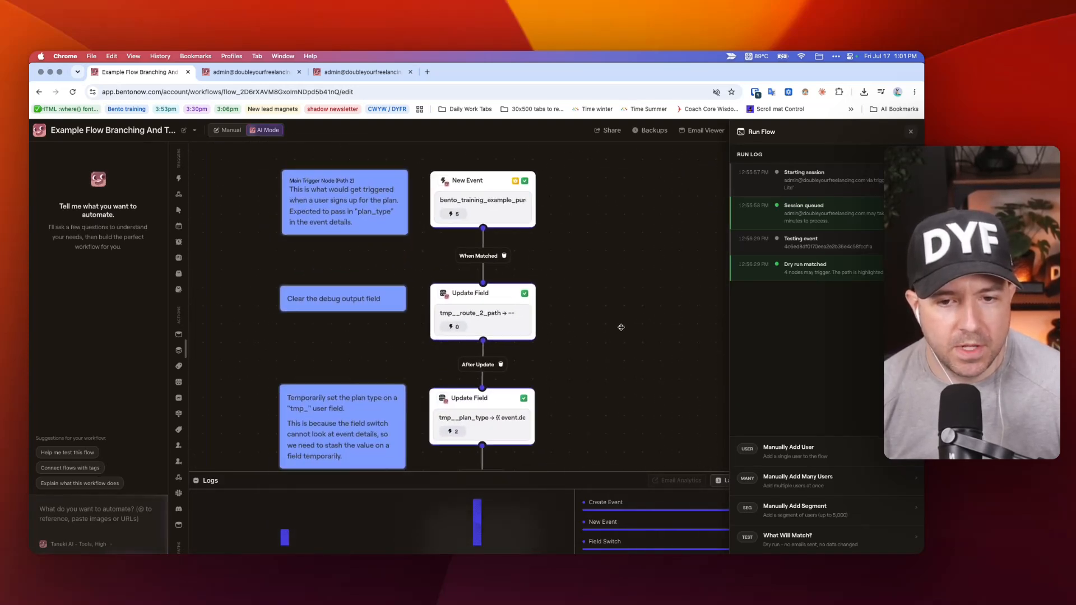
{"action": "scroll", "coordinate": [620, 326], "scroll_direction": "down", "scroll_amount": 10}
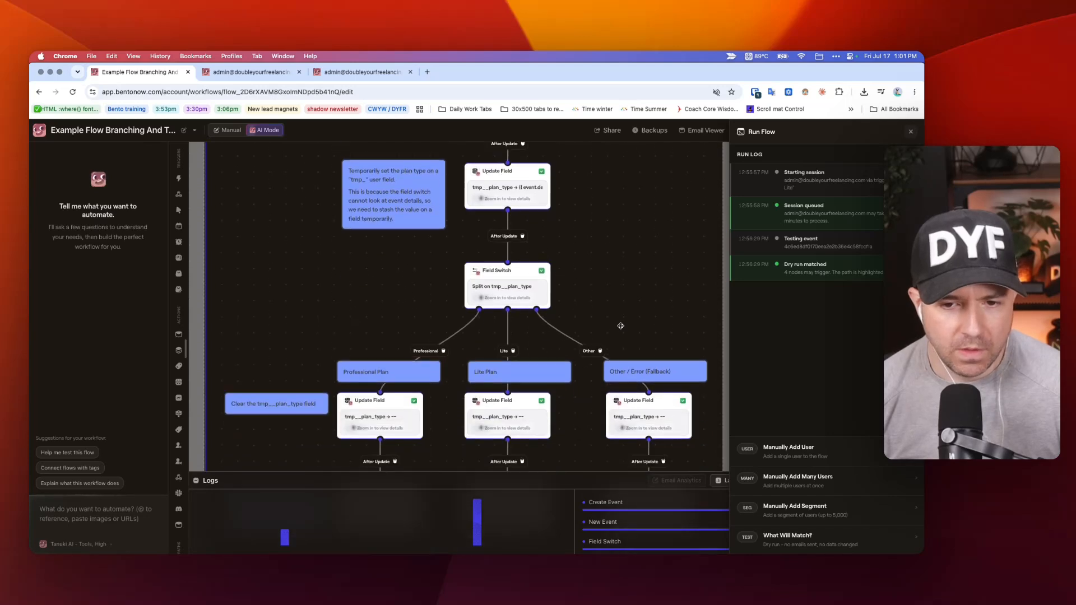
{"action": "scroll", "coordinate": [578, 317], "scroll_direction": "up", "scroll_amount": 5}
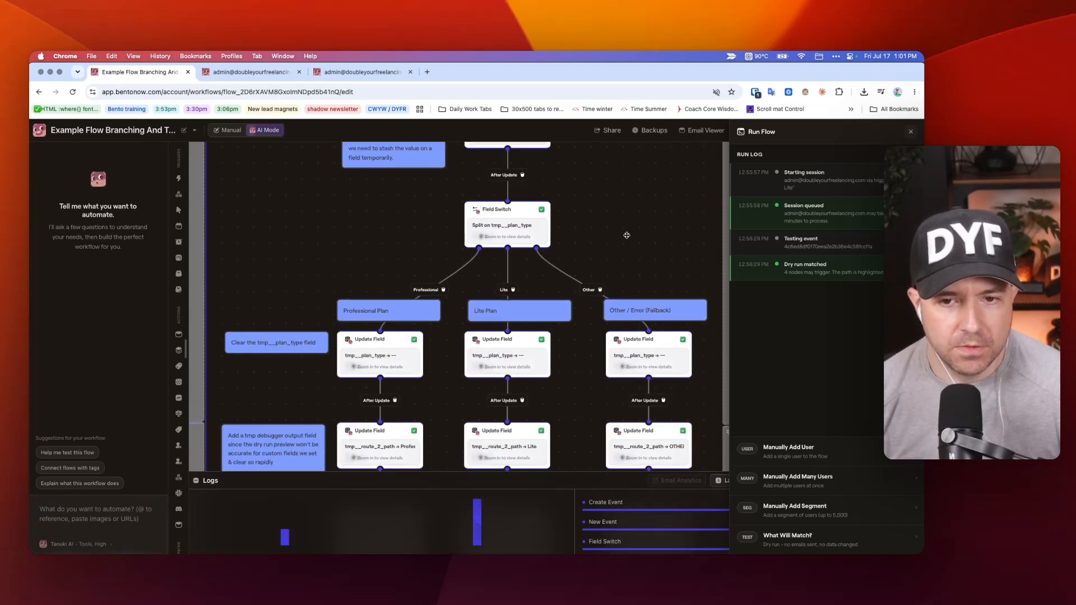
Inspect the Field Switch's tmp__plan_type field alongside its Professional and Lite paths, leaving the settings unchanged.
{"action": "left_click", "coordinate": [476, 250]}
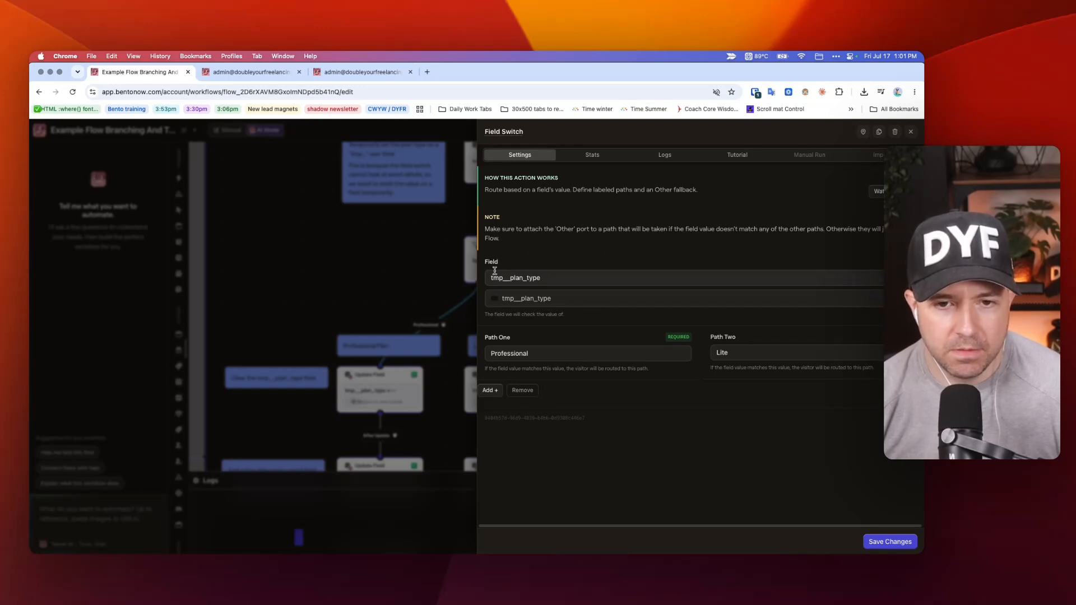
{"action": "left_click_drag", "start_coordinate": [543, 278], "coordinate": [487, 279]}
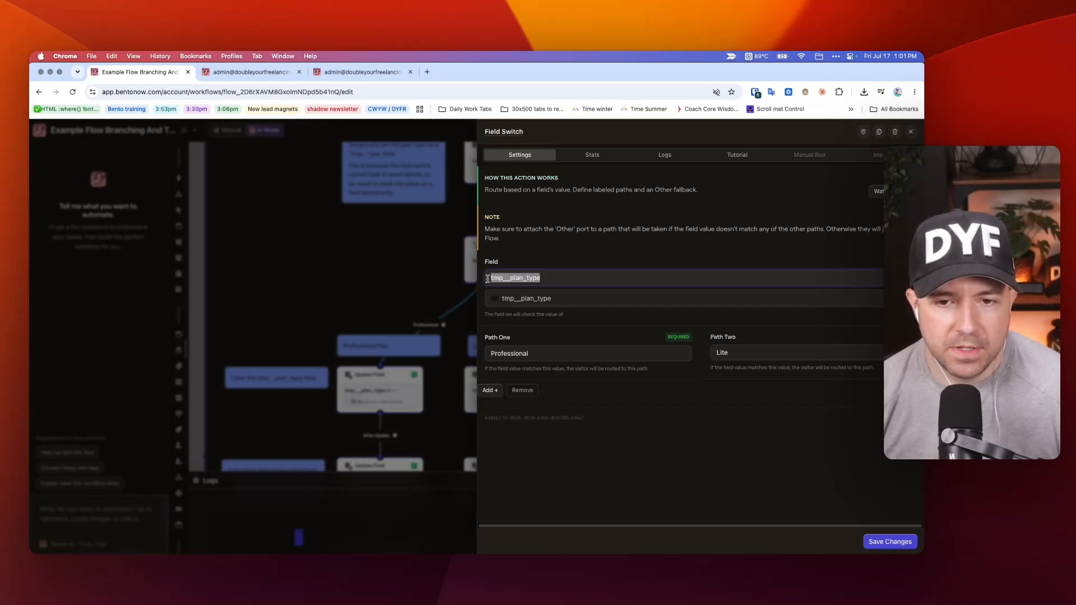
{"action": "left_click", "coordinate": [559, 278]}
{"action": "left_click", "coordinate": [417, 258]}
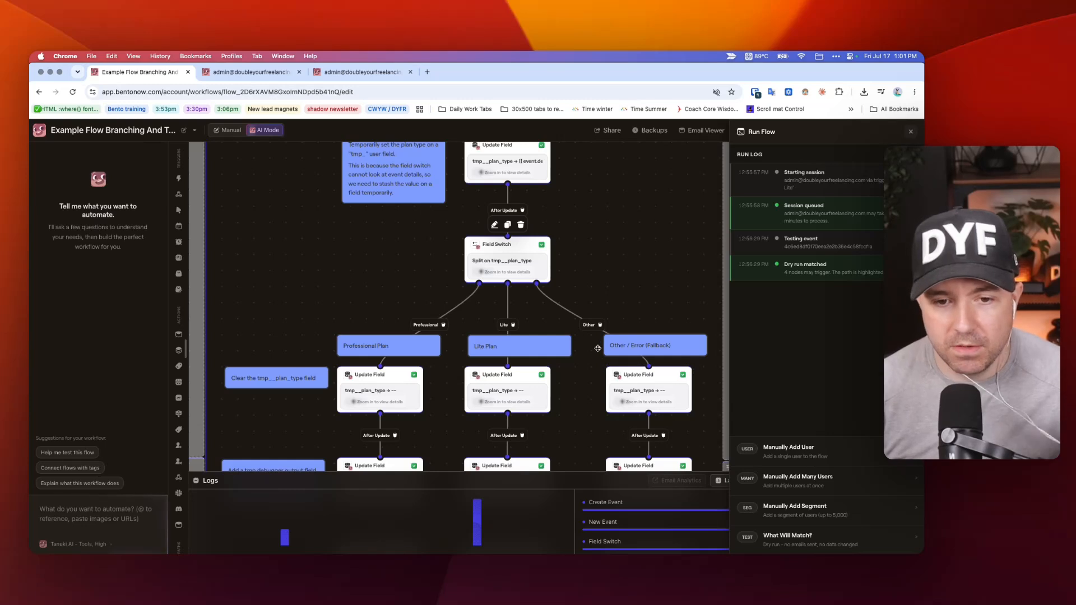
Open the Update Field before the Field Switch and highlight the tmp__ prefix and the plan_type part of its field name.
{"action": "scroll", "coordinate": [597, 347], "scroll_direction": "up", "scroll_amount": 5}
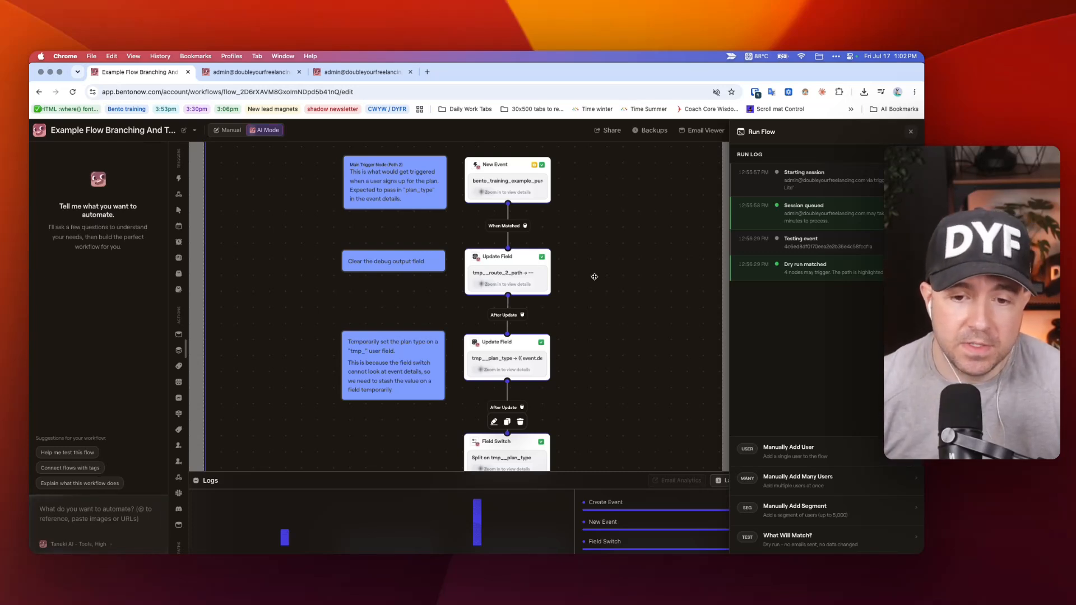
{"action": "left_click", "coordinate": [521, 358]}
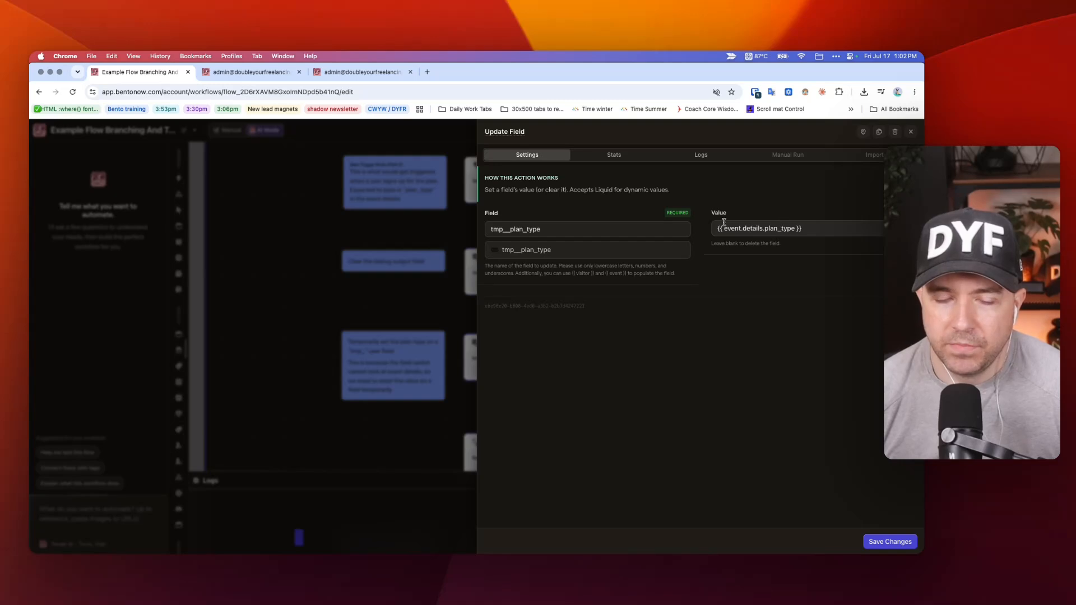
{"action": "left_click_drag", "start_coordinate": [491, 230], "coordinate": [509, 226]}
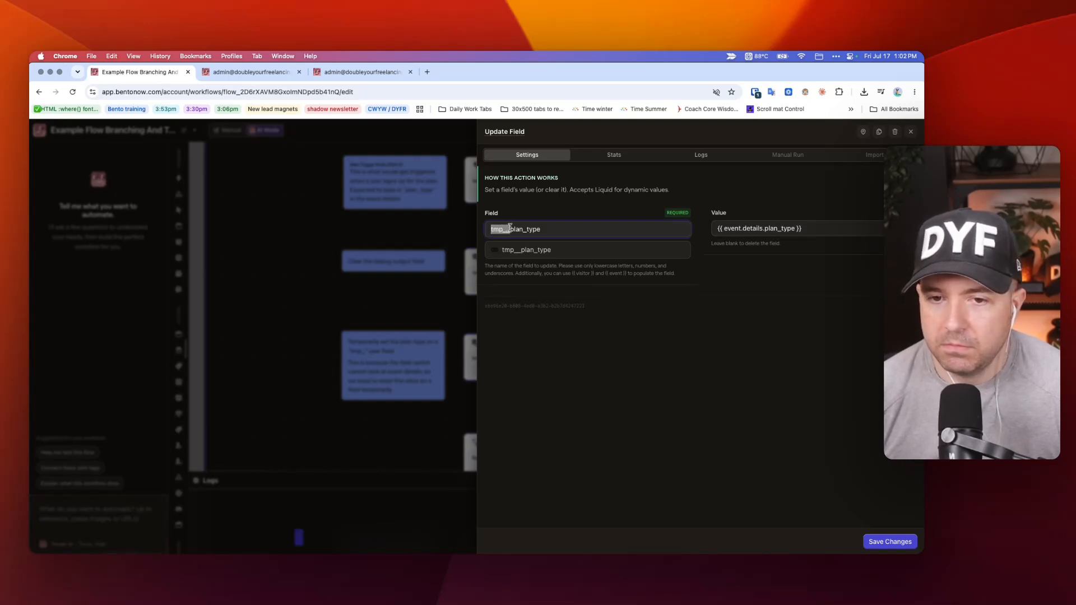
{"action": "left_click", "coordinate": [513, 228]}
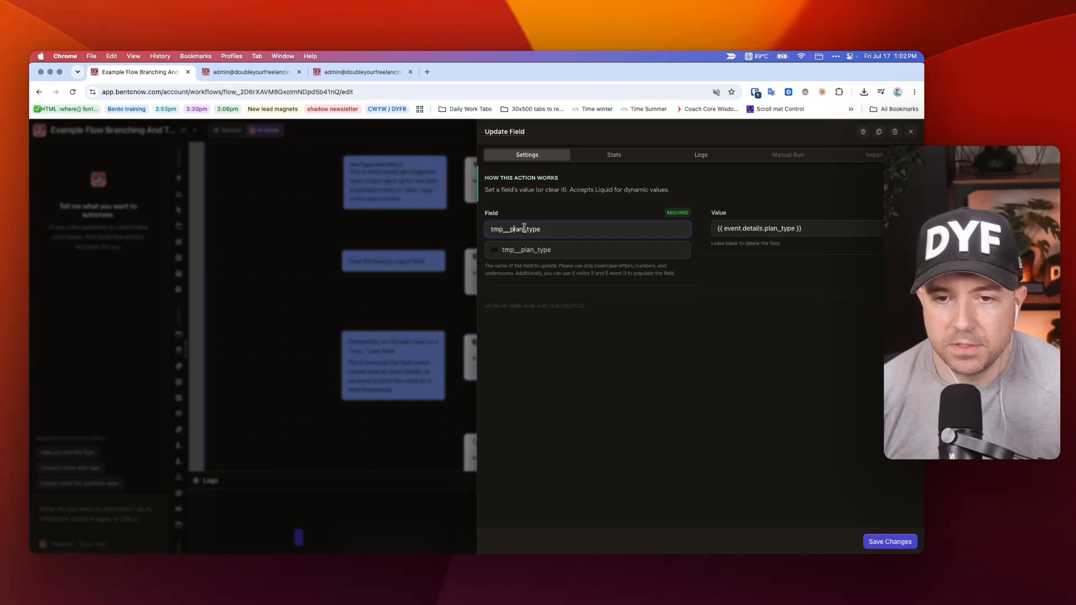
{"action": "left_click_drag", "start_coordinate": [510, 229], "coordinate": [545, 228]}
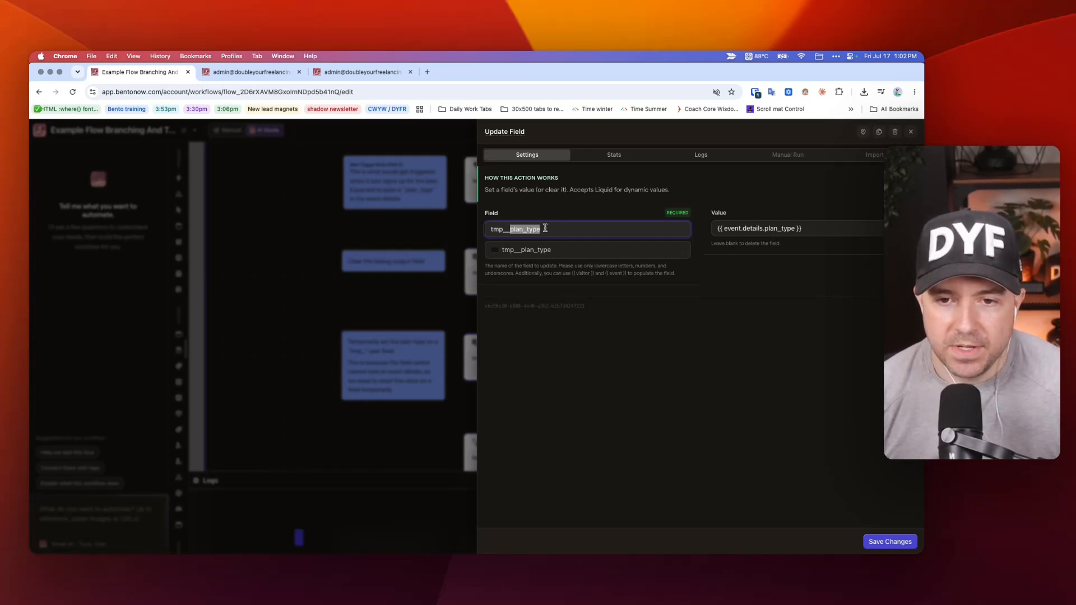
Highlight the {{ event.details.plan_type }} value and the tmp__plan_type field in the Update Field, and close it without changes.
{"action": "left_click_drag", "start_coordinate": [796, 228], "coordinate": [716, 228]}
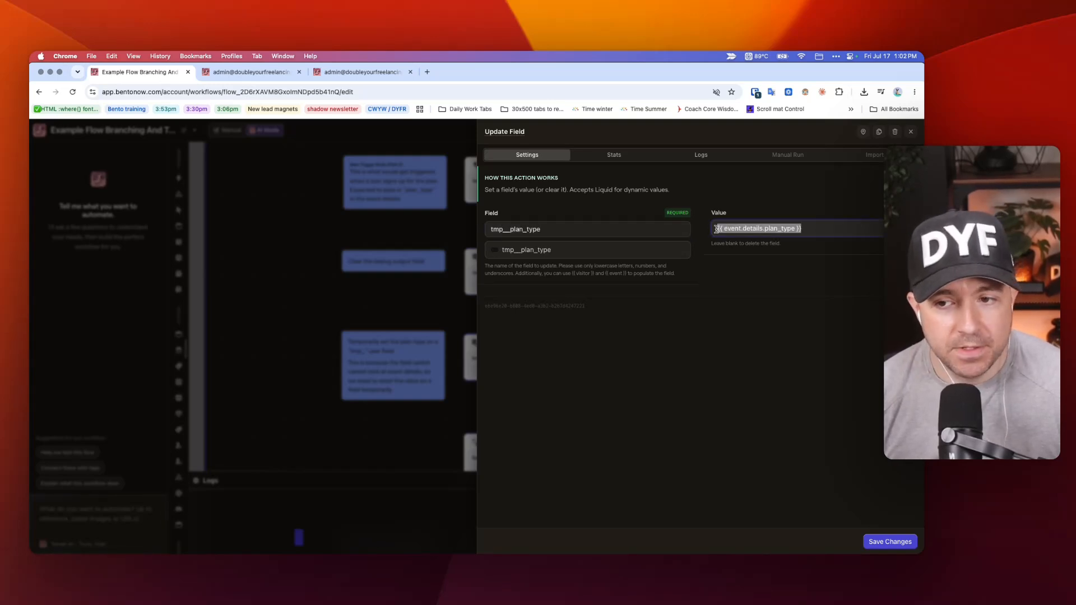
{"action": "double_click", "coordinate": [530, 231]}
{"action": "left_click", "coordinate": [304, 240]}
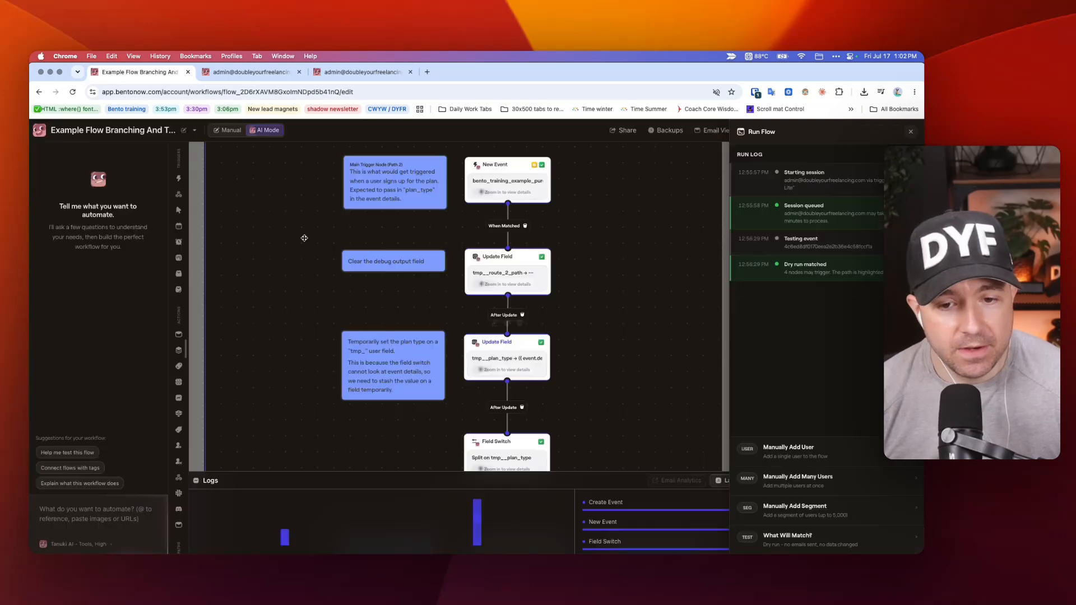
Inspect the Field Switch's tmp__plan_type field and its Professional and Lite paths, leaving the settings unchanged.
{"action": "scroll", "coordinate": [495, 419], "scroll_direction": "down", "scroll_amount": 1}
{"action": "left_click", "coordinate": [502, 374]}
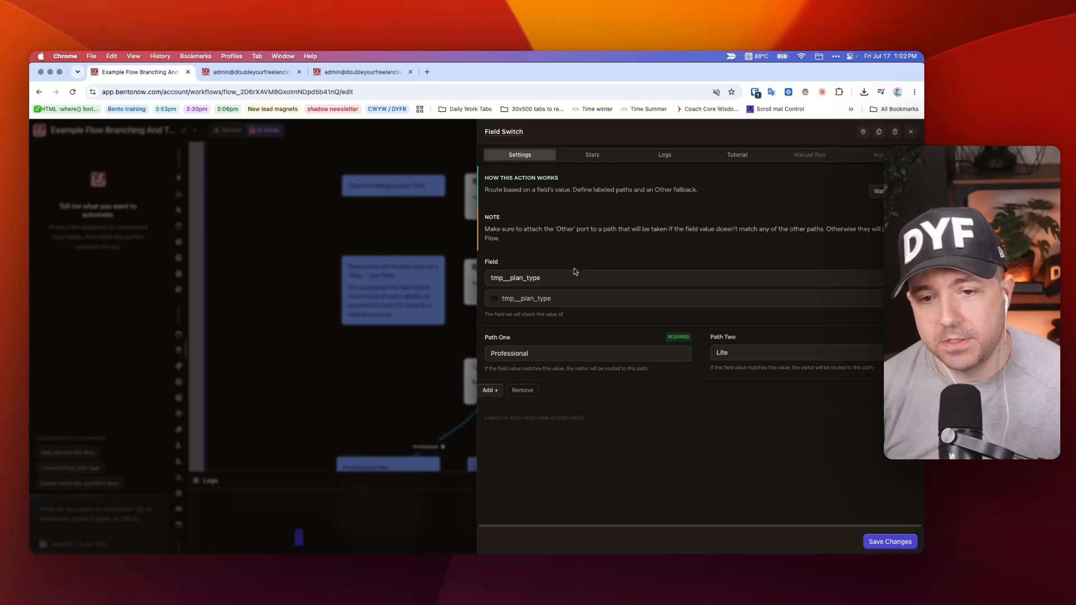
{"action": "left_click", "coordinate": [291, 233]}
Compare Pathway 2's three Field Switch branches with the Magic Split branching and End Session nodes of Pathway 1.
{"action": "scroll", "coordinate": [401, 308], "scroll_direction": "down", "scroll_amount": 4}
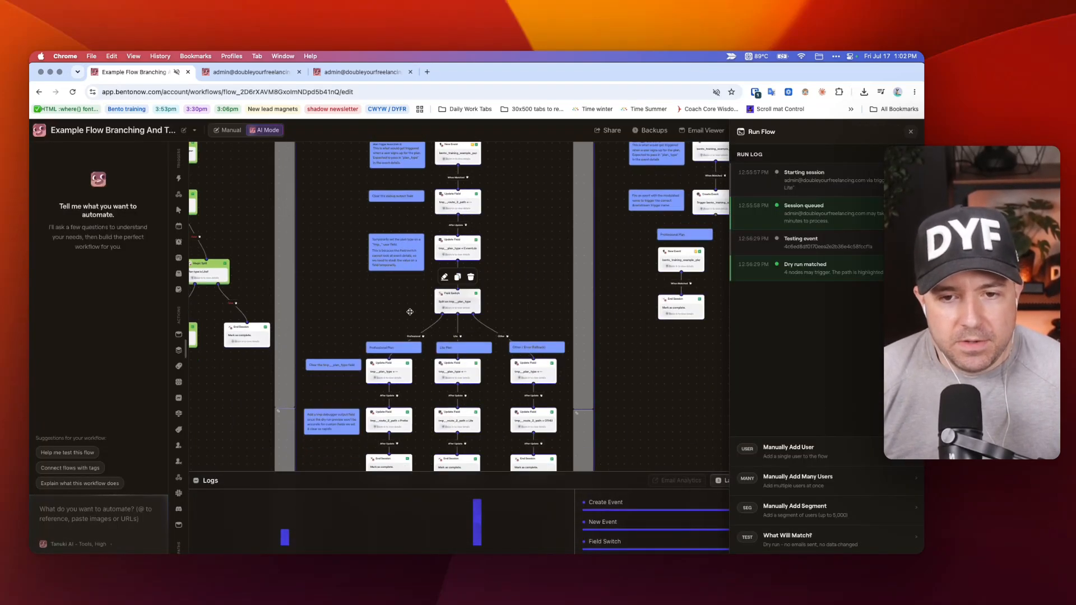
{"action": "scroll", "coordinate": [410, 312], "scroll_direction": "down", "scroll_amount": 4}
{"action": "scroll", "coordinate": [418, 327], "scroll_direction": "up", "scroll_amount": 2, "text": "ctrl"}
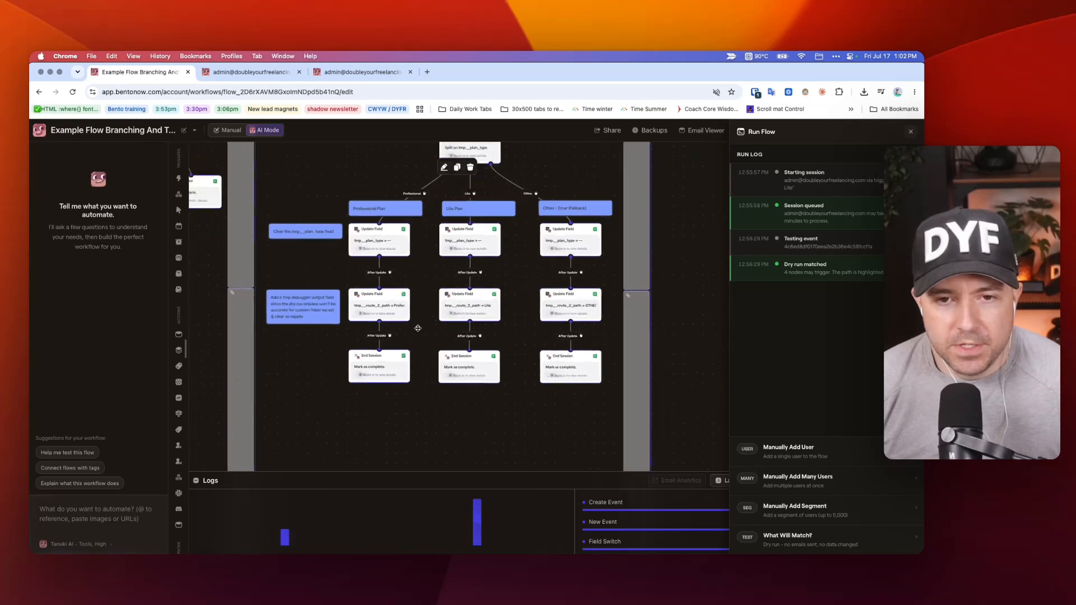
{"action": "scroll", "coordinate": [417, 328], "scroll_direction": "up", "scroll_amount": 3}
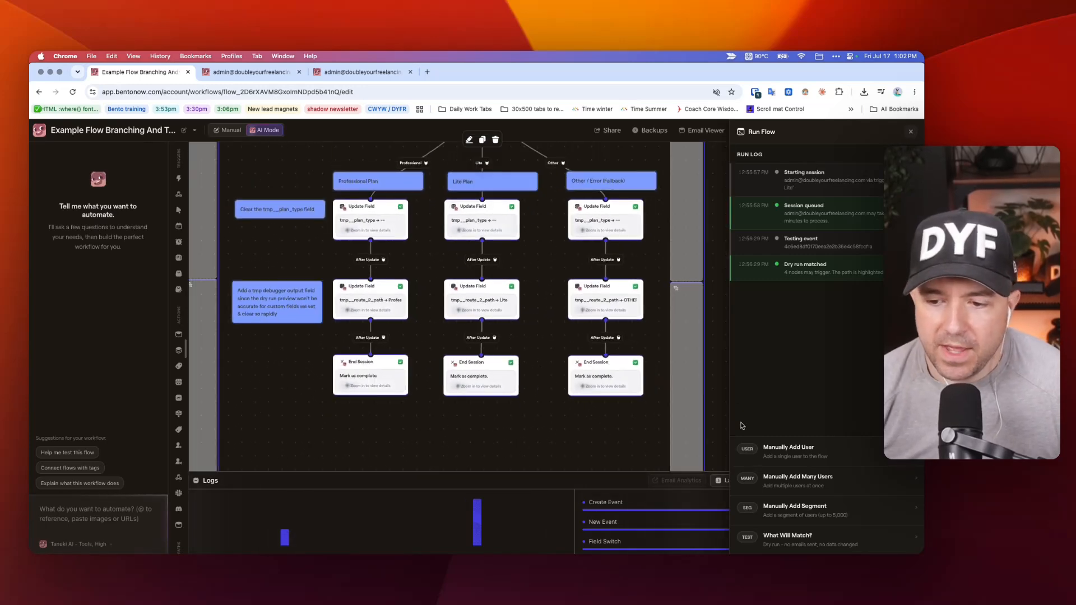
{"action": "scroll", "coordinate": [492, 371], "scroll_direction": "left", "scroll_amount": 9}
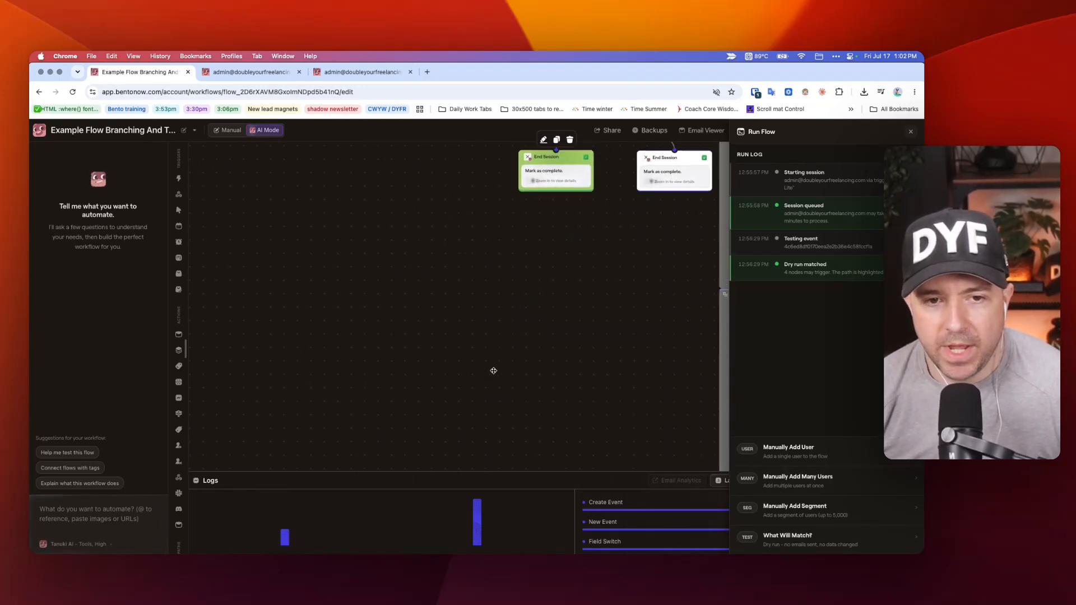
{"action": "scroll", "coordinate": [492, 369], "scroll_direction": "up", "scroll_amount": 4}
{"action": "scroll", "coordinate": [595, 227], "scroll_direction": "up", "scroll_amount": 1}
{"action": "scroll", "coordinate": [561, 227], "scroll_direction": "down", "scroll_amount": 5}
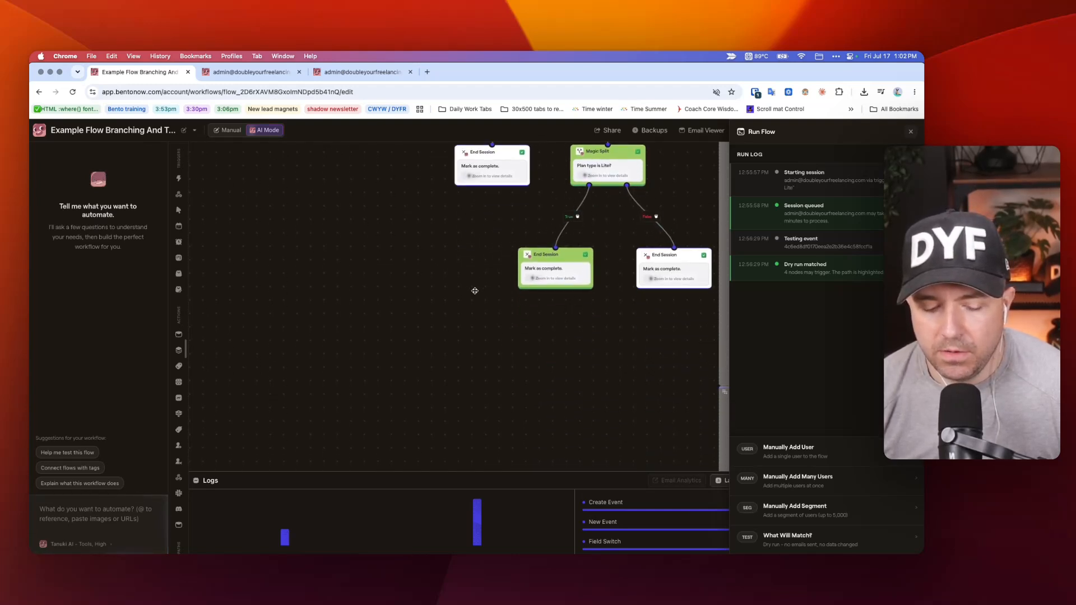
{"action": "scroll", "coordinate": [478, 289], "scroll_direction": "right", "scroll_amount": 15}
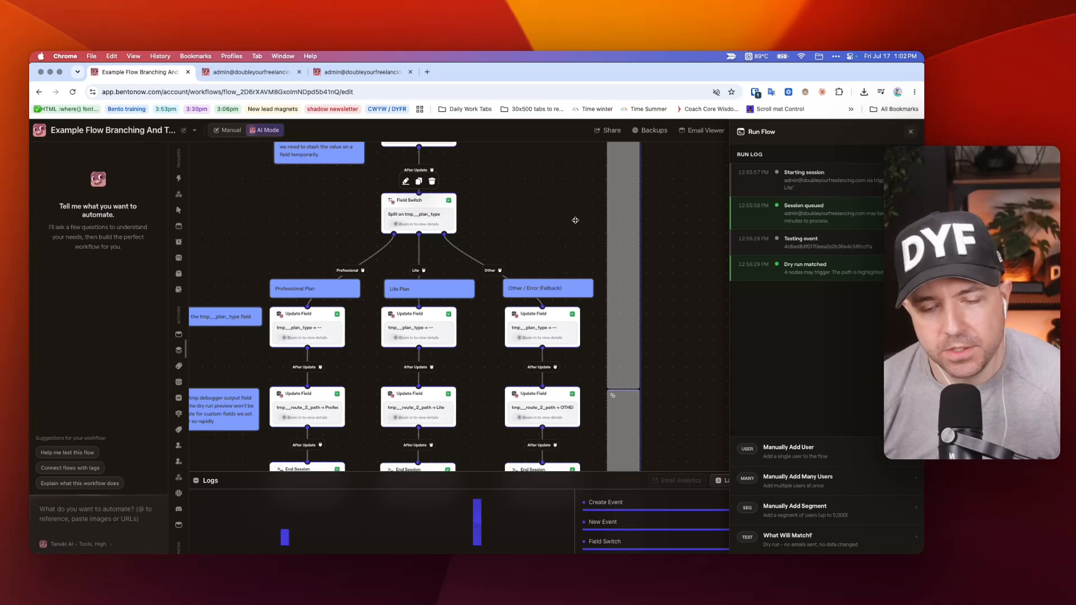
{"action": "scroll", "coordinate": [575, 220], "scroll_direction": "left", "scroll_amount": 3}
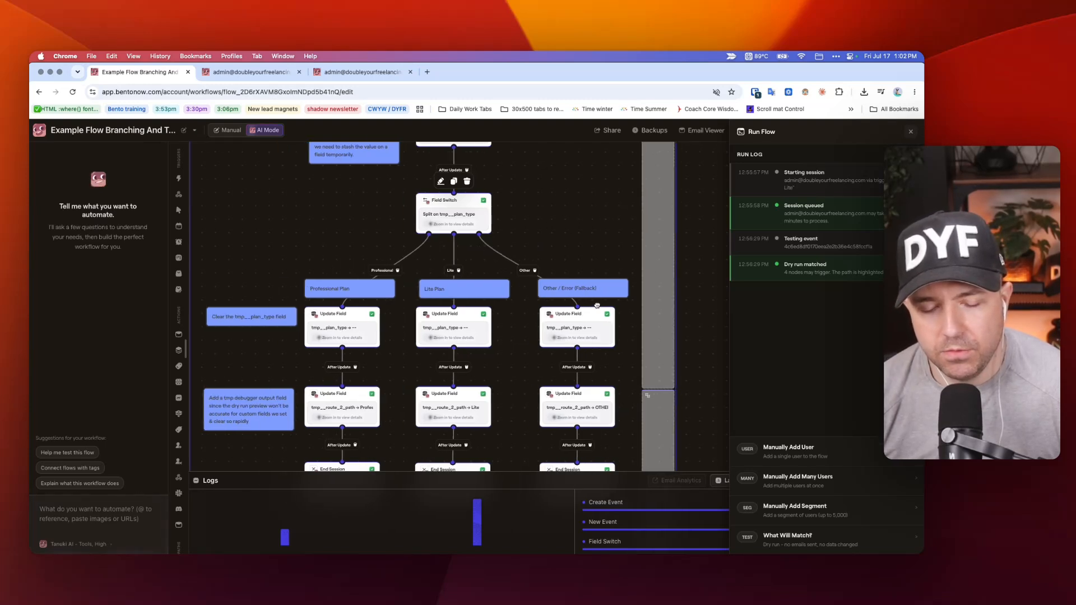
Check the Field Switch's tmp__plan_type field and the Professional branch's Update Field that clears it.
{"action": "scroll", "coordinate": [563, 246], "scroll_direction": "up", "scroll_amount": 4}
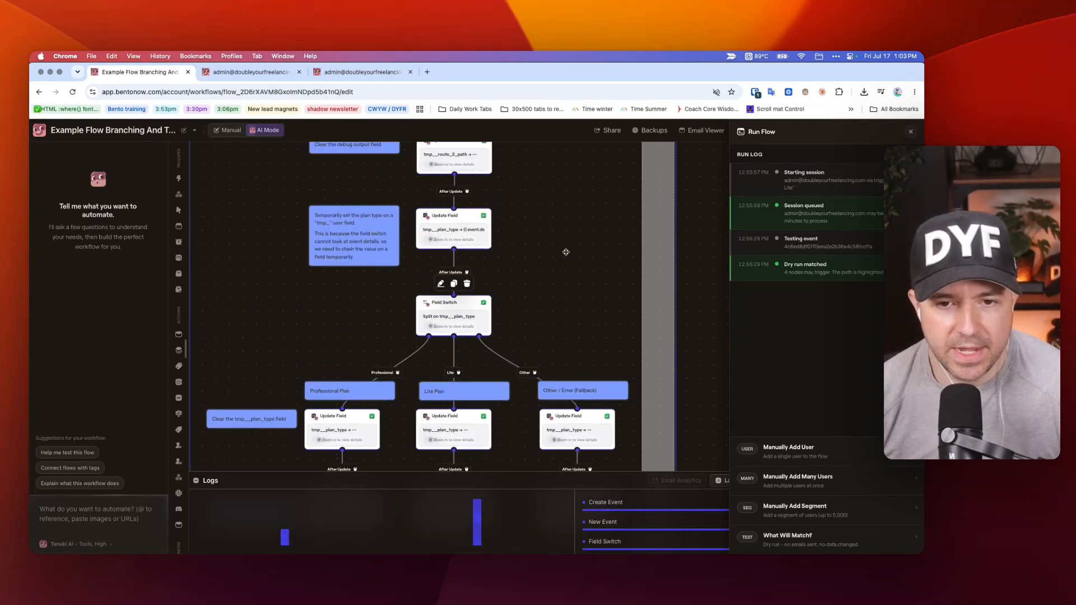
{"action": "scroll", "coordinate": [557, 256], "scroll_direction": "down", "scroll_amount": 1}
{"action": "left_click", "coordinate": [438, 285]}
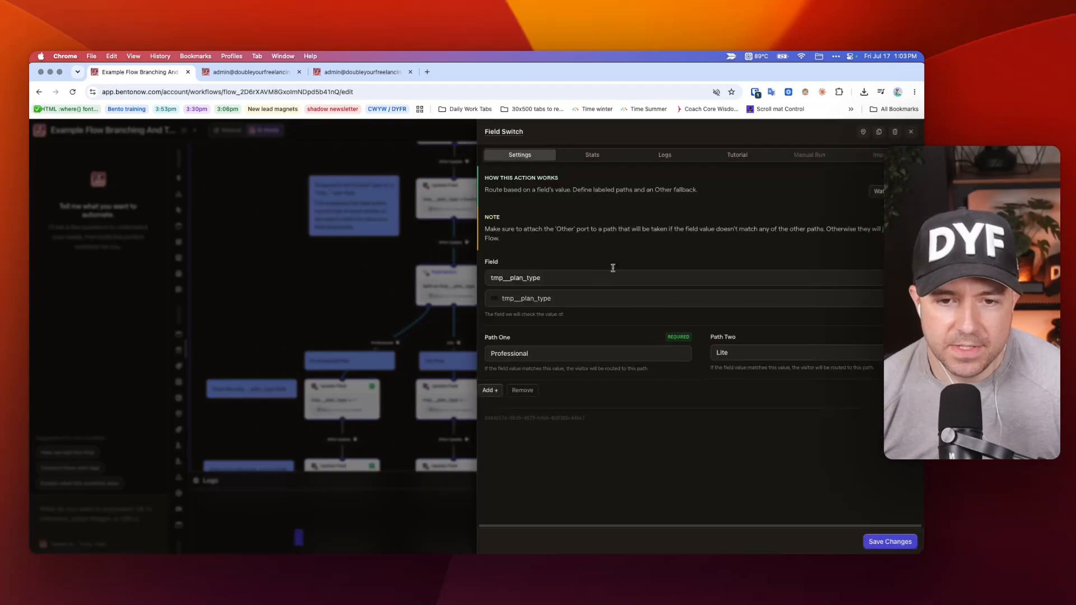
{"action": "left_click", "coordinate": [376, 260]}
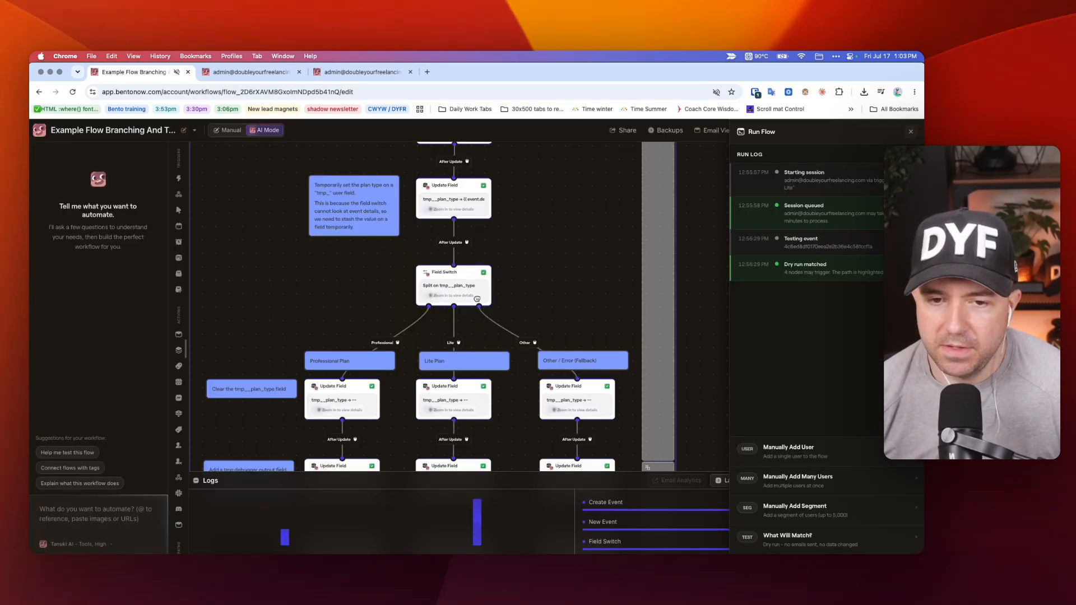
{"action": "left_click", "coordinate": [475, 290]}
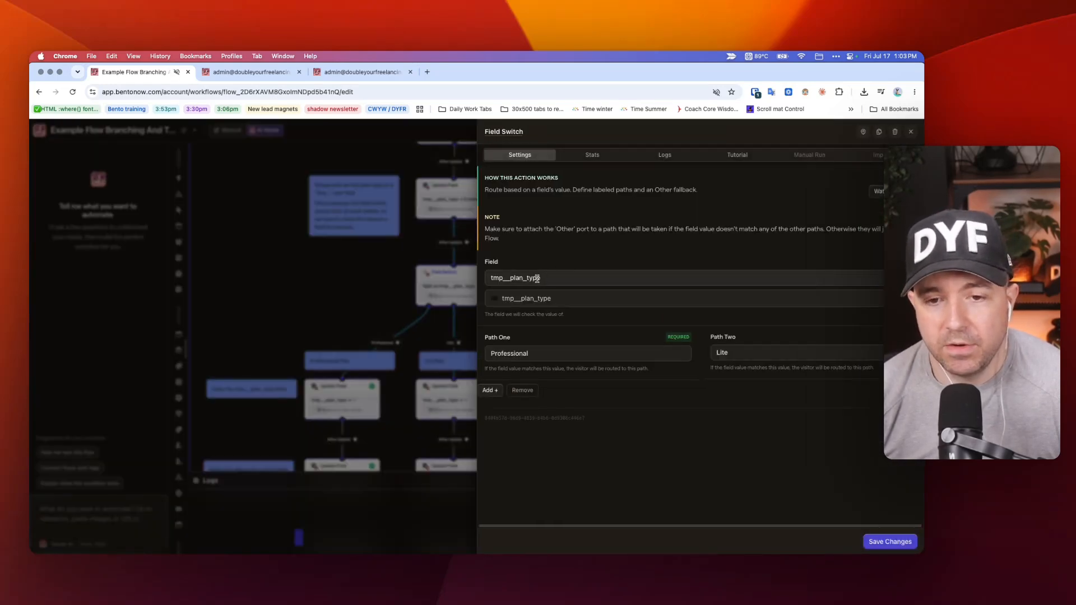
{"action": "left_click", "coordinate": [404, 278]}
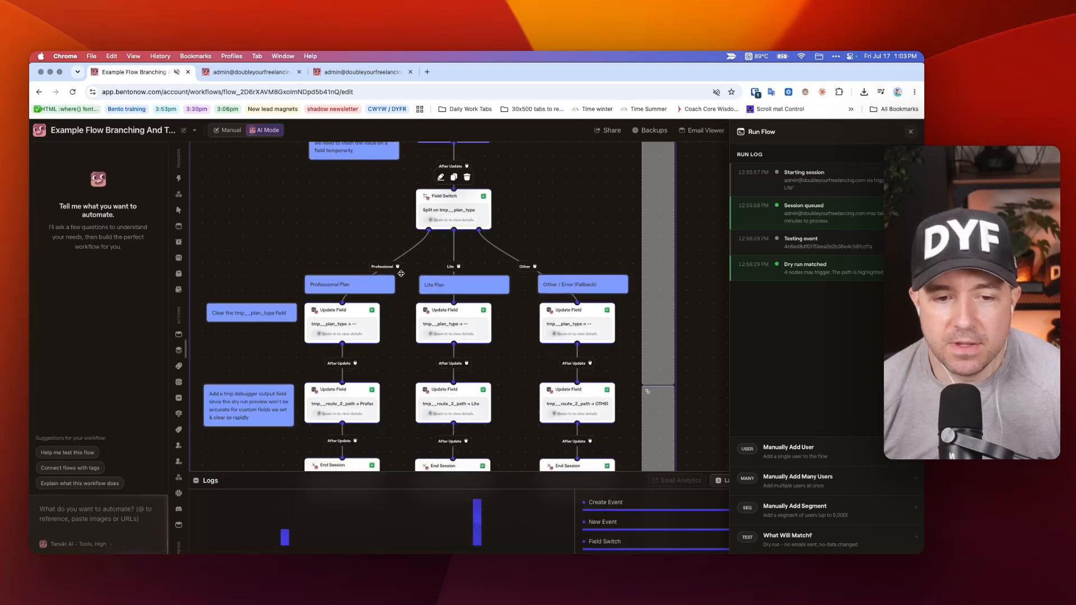
{"action": "left_click", "coordinate": [324, 307]}
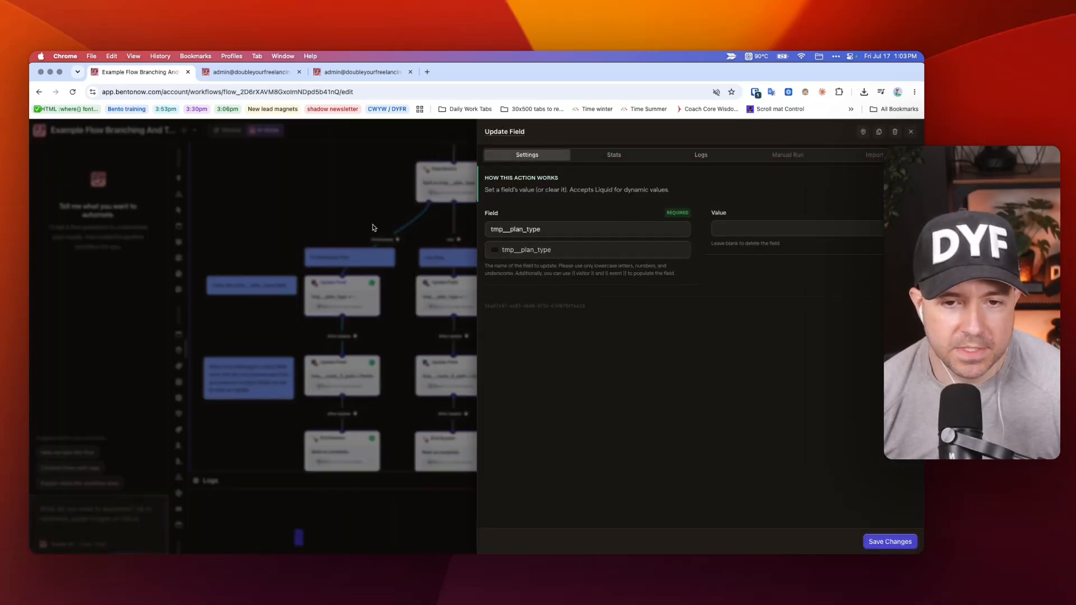
{"action": "left_click", "coordinate": [370, 224]}
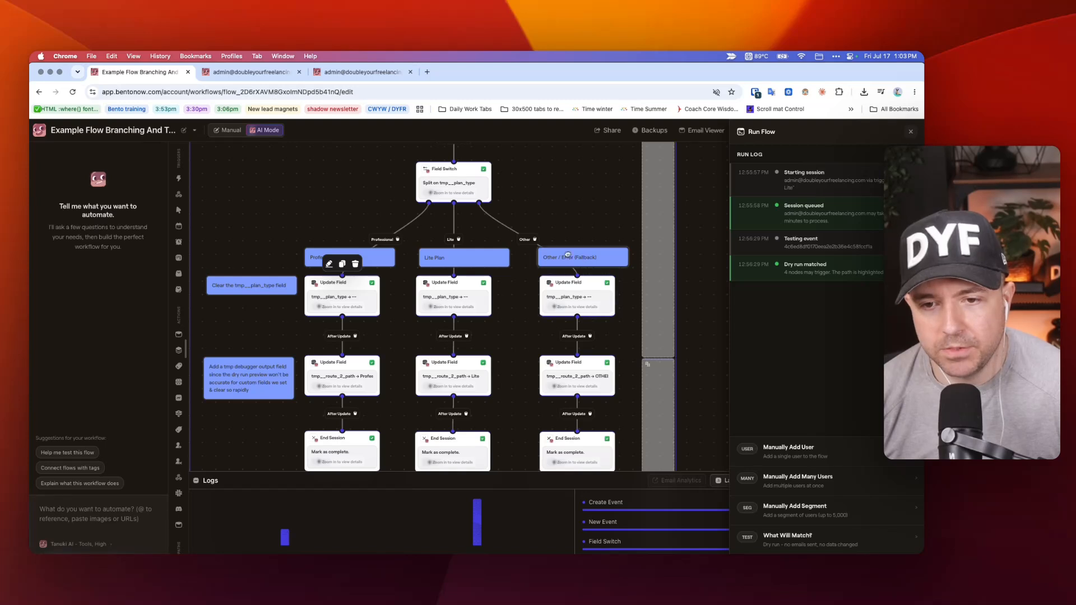
Select the Other / Error (Fallback) branch's nodes to single them out, and review the Field Switch's defined paths again.
{"action": "scroll", "coordinate": [567, 255], "scroll_direction": "down", "scroll_amount": 2}
{"action": "left_click_drag", "start_coordinate": [633, 192], "coordinate": [524, 460]}
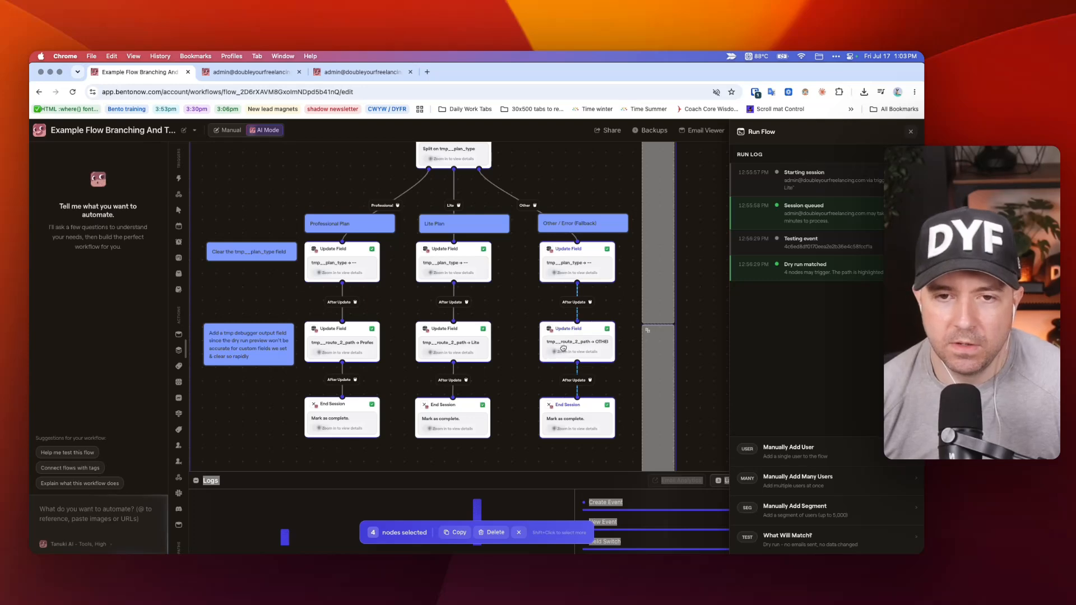
{"action": "scroll", "coordinate": [562, 348], "scroll_direction": "down", "scroll_amount": 3}
{"action": "scroll", "coordinate": [562, 348], "scroll_direction": "down", "scroll_amount": 3}
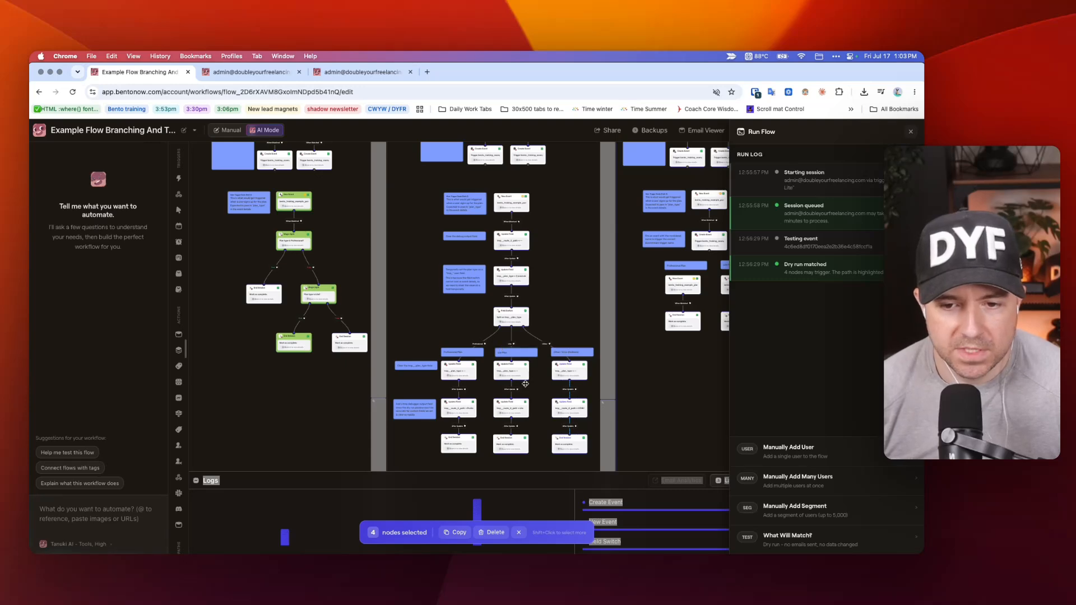
{"action": "scroll", "coordinate": [552, 401], "scroll_direction": "up", "scroll_amount": 5}
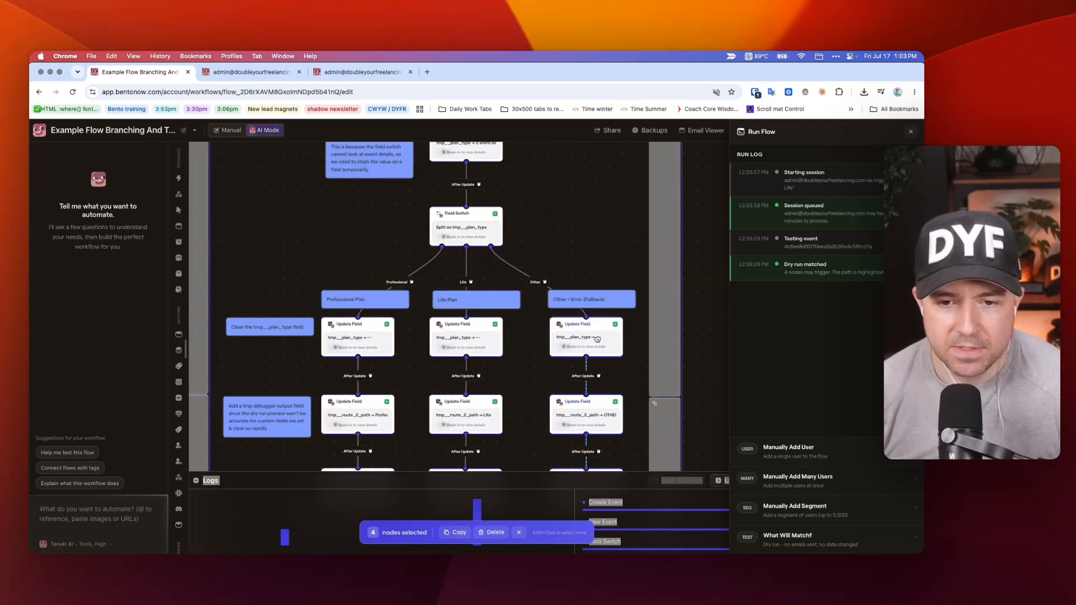
{"action": "scroll", "coordinate": [544, 249], "scroll_direction": "up", "scroll_amount": 1}
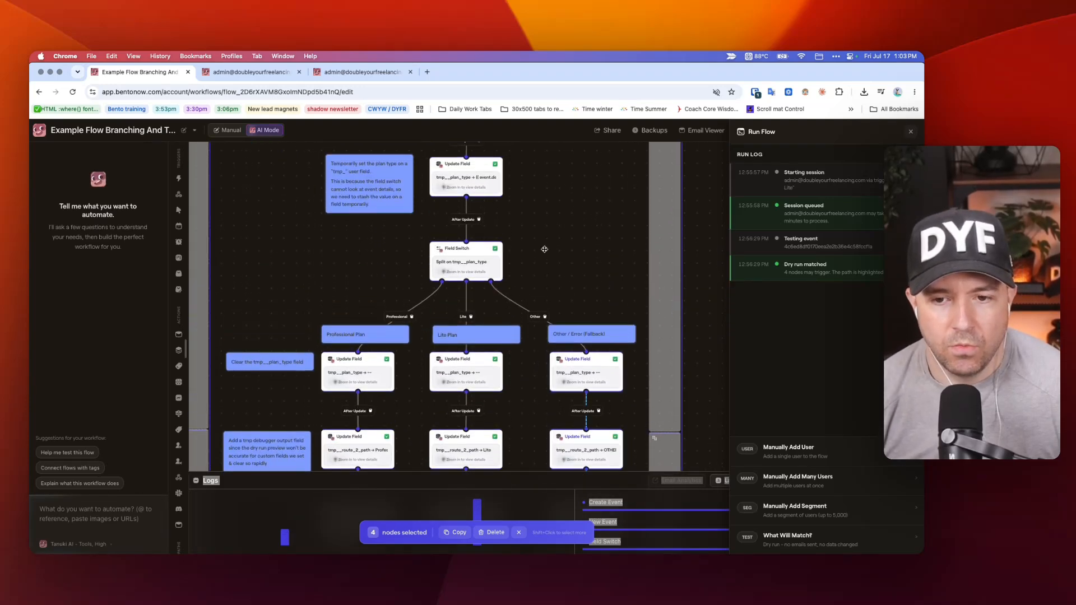
{"action": "left_click", "coordinate": [482, 261]}
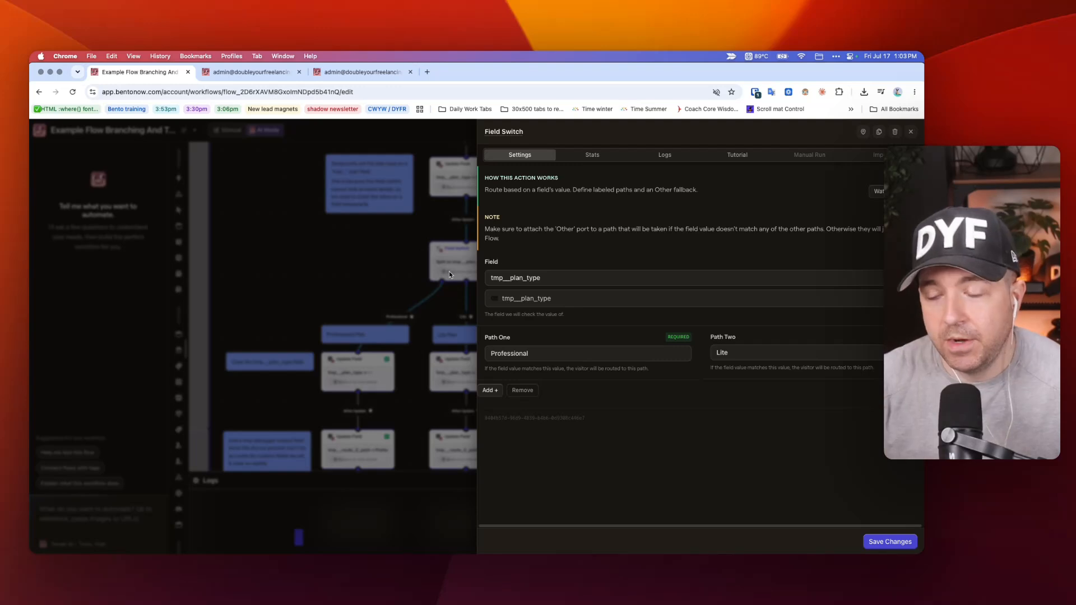
{"action": "left_click", "coordinate": [432, 261]}
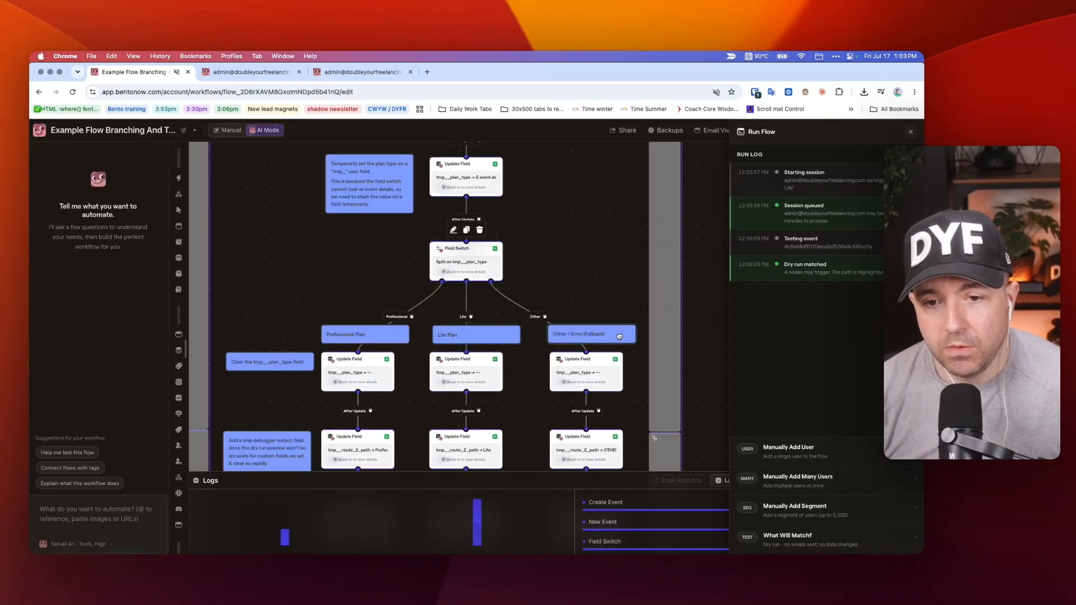
Open the Professional branch's debug Update Field for tmp__route_2_path, highlight its Professional value, and close it.
{"action": "scroll", "coordinate": [626, 316], "scroll_direction": "down", "scroll_amount": 3}
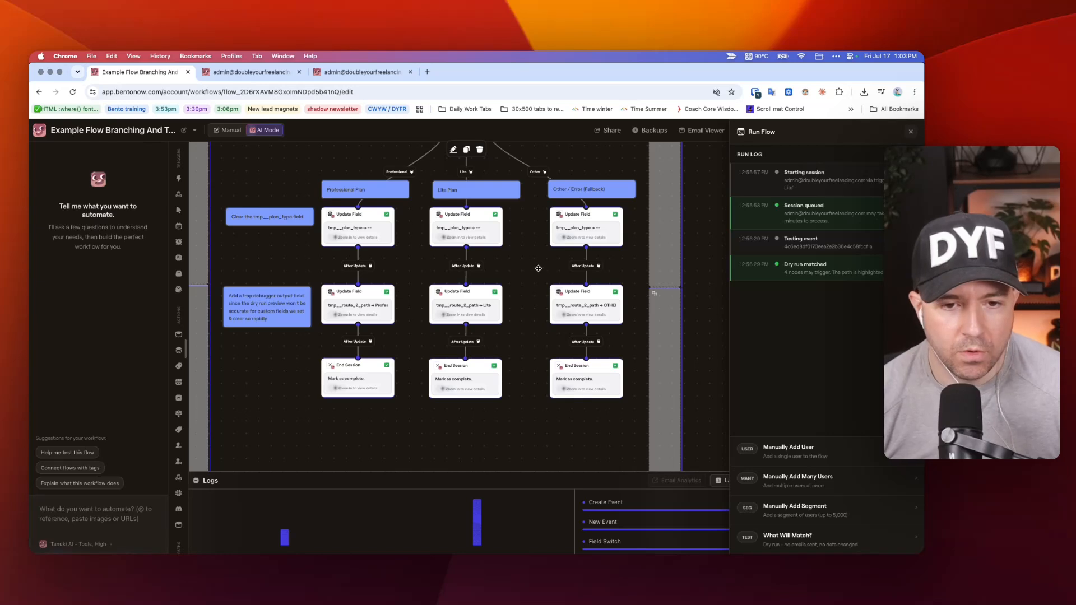
{"action": "scroll", "coordinate": [524, 272], "scroll_direction": "left", "scroll_amount": 3}
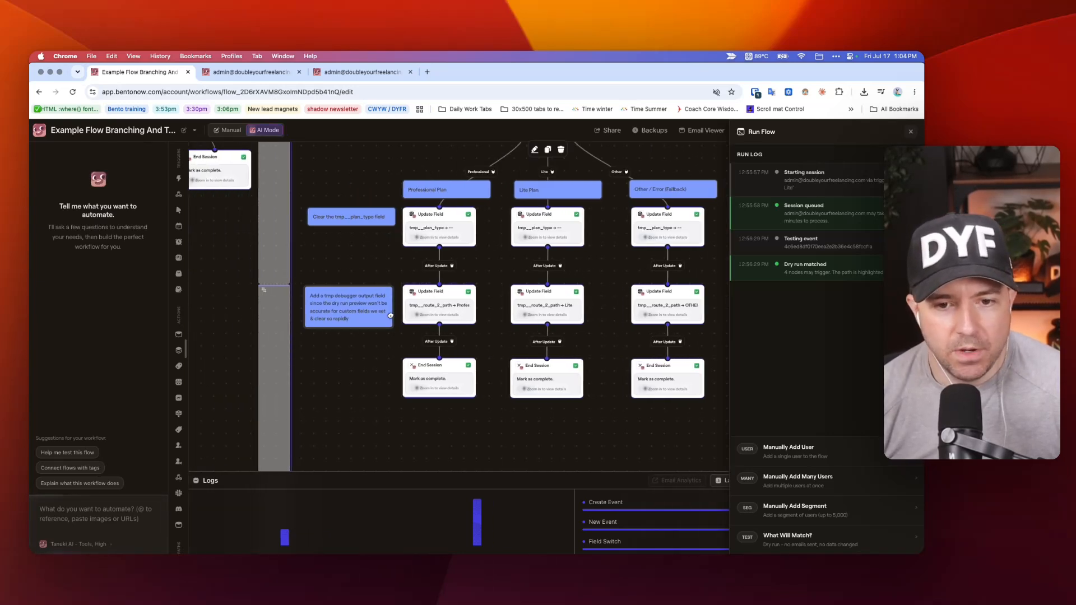
{"action": "left_click", "coordinate": [426, 302]}
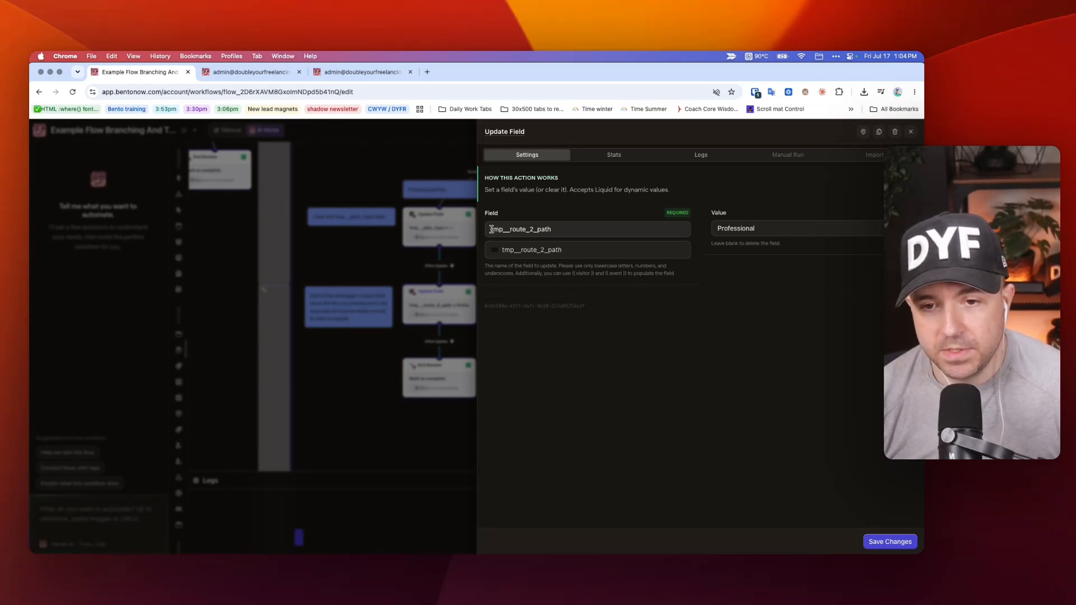
{"action": "left_click_drag", "start_coordinate": [756, 225], "coordinate": [703, 231]}
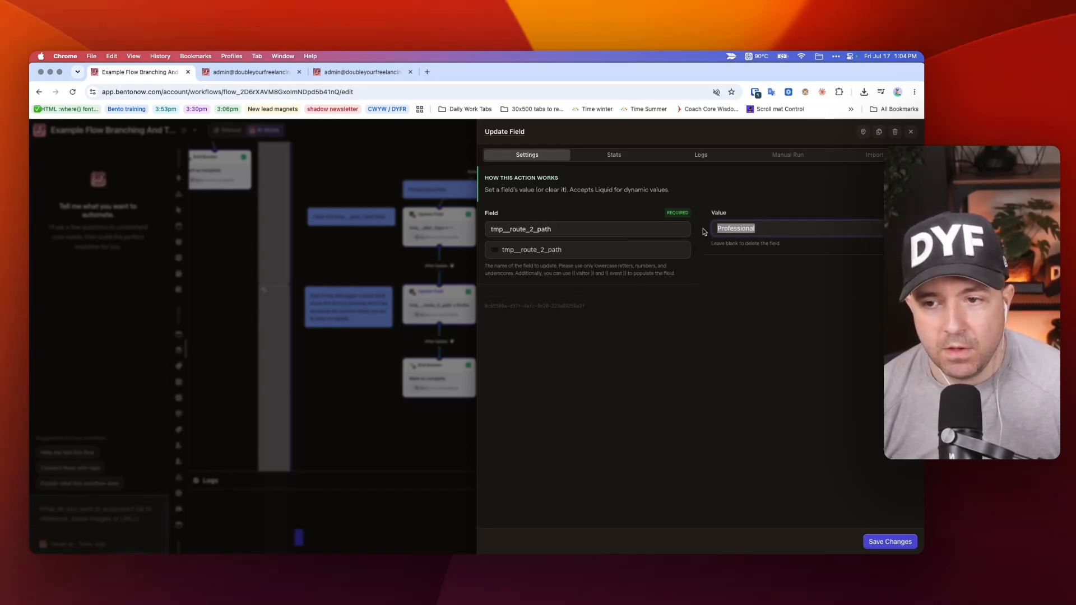
{"action": "left_click", "coordinate": [370, 253]}
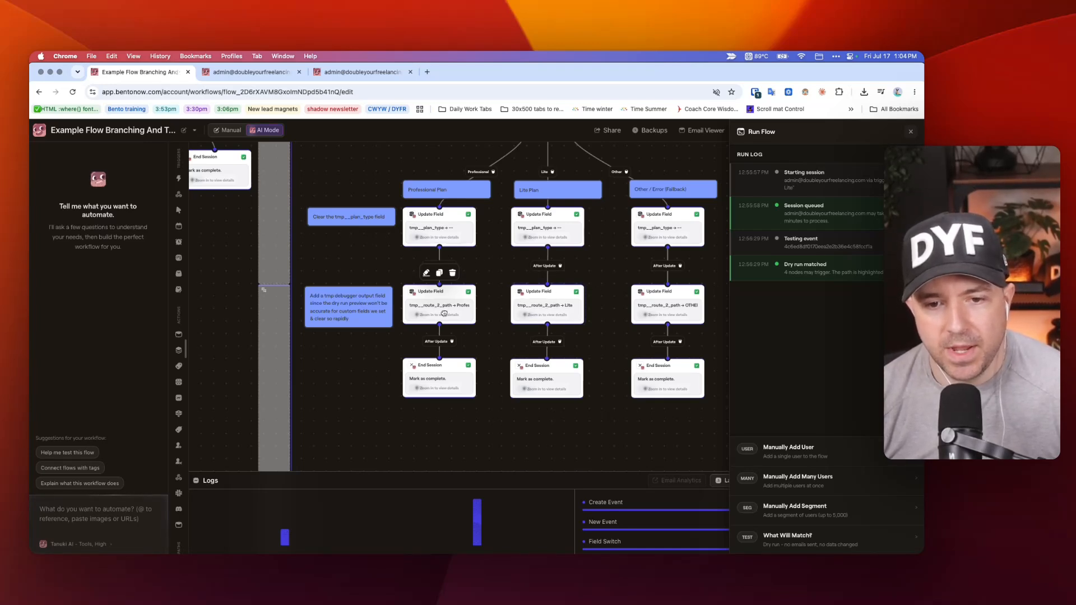
Check the route 2 debug field on the test contact's profile and return to the flow.
{"action": "left_click", "coordinate": [240, 73]}
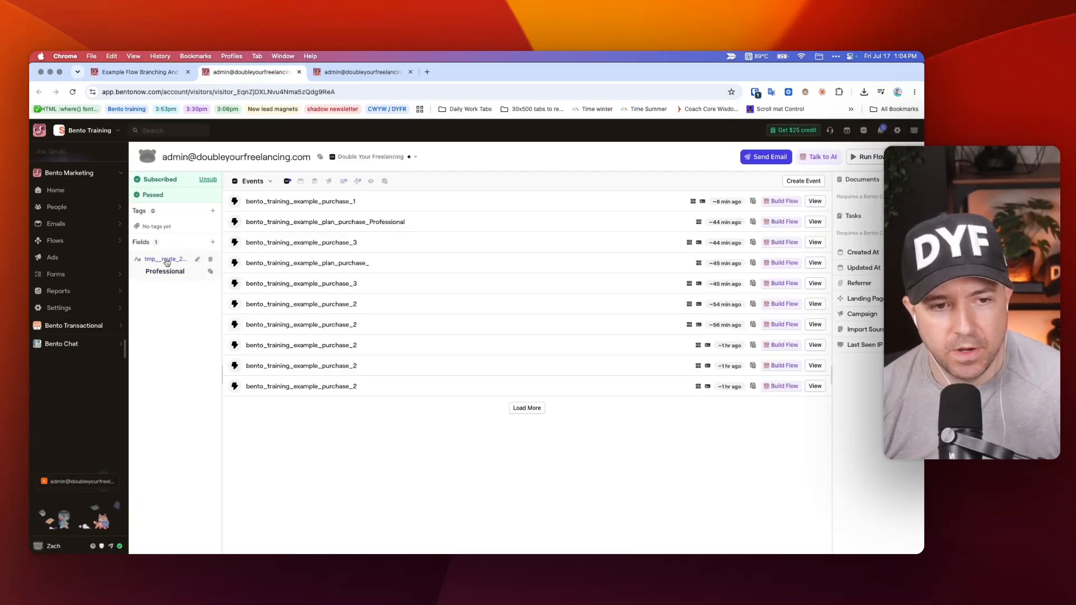
{"action": "key", "text": "ctrl+shift+Tab"}
{"action": "scroll", "coordinate": [376, 316], "scroll_direction": "up", "scroll_amount": 1}
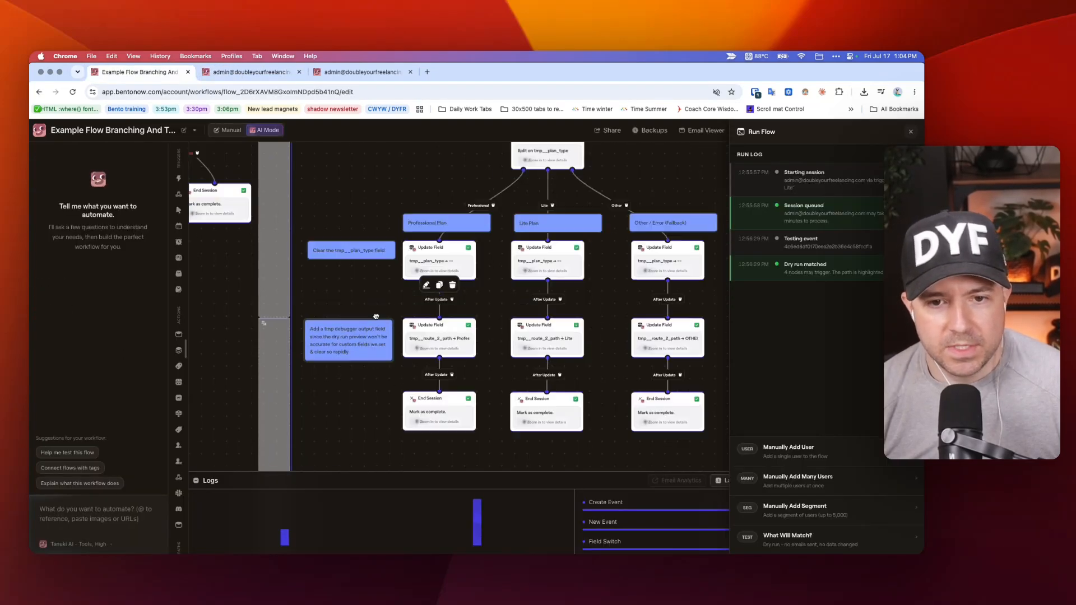
Select Pathway 2's TEST MODE note with its Pro and Lite test events and their Create Event nodes.
{"action": "scroll", "coordinate": [376, 316], "scroll_direction": "up", "scroll_amount": 5}
{"action": "scroll", "coordinate": [376, 315], "scroll_direction": "down", "scroll_amount": 1}
{"action": "scroll", "coordinate": [409, 310], "scroll_direction": "down", "scroll_amount": 5}
{"action": "scroll", "coordinate": [410, 309], "scroll_direction": "up", "scroll_amount": 3}
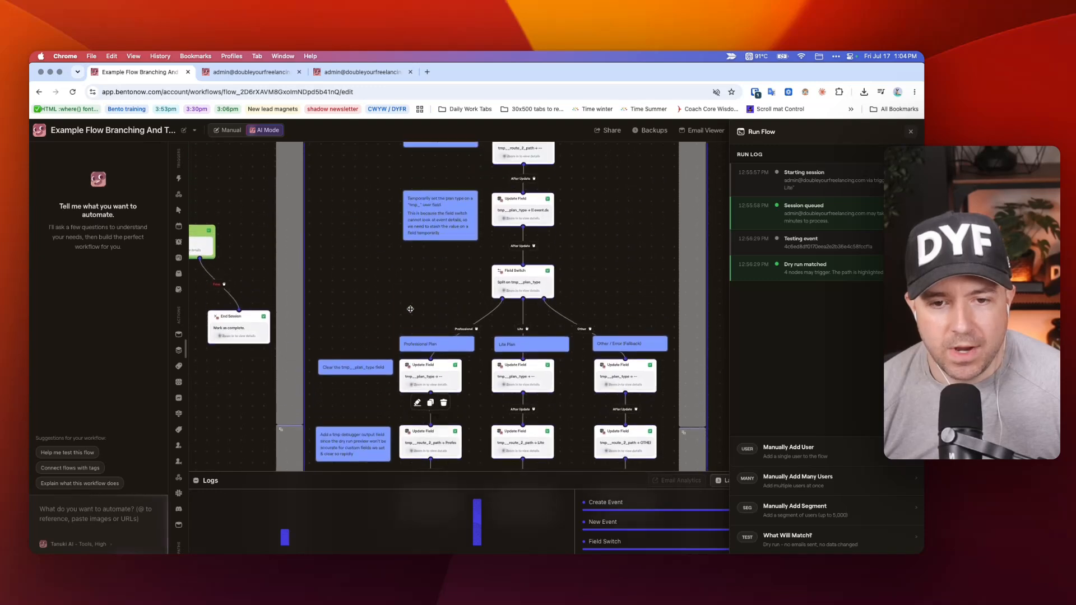
{"action": "scroll", "coordinate": [410, 310], "scroll_direction": "up", "scroll_amount": 5}
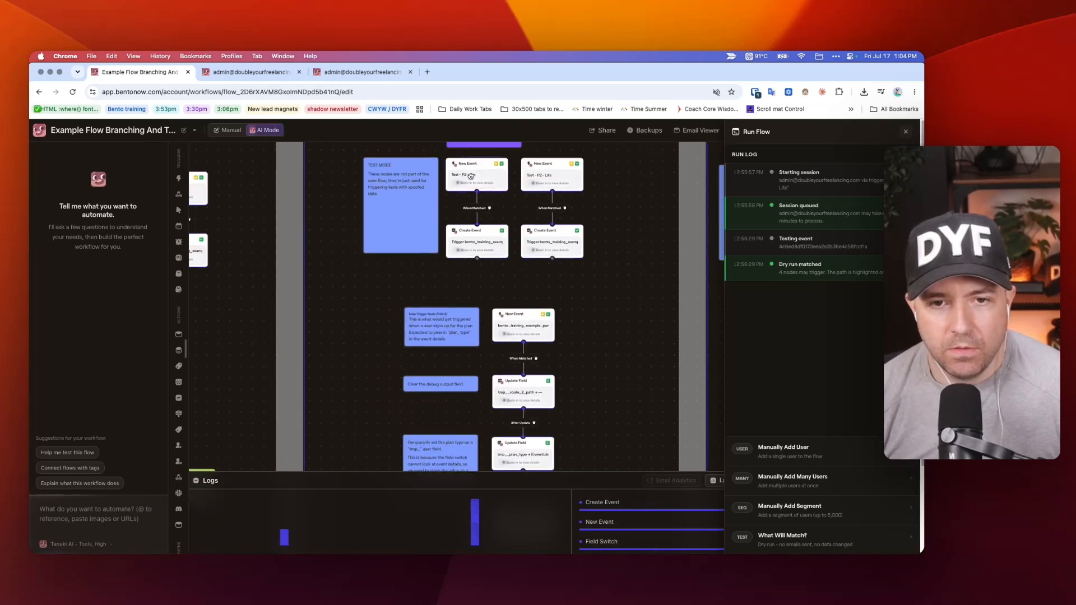
{"action": "left_click_drag", "start_coordinate": [359, 154], "coordinate": [606, 268]}
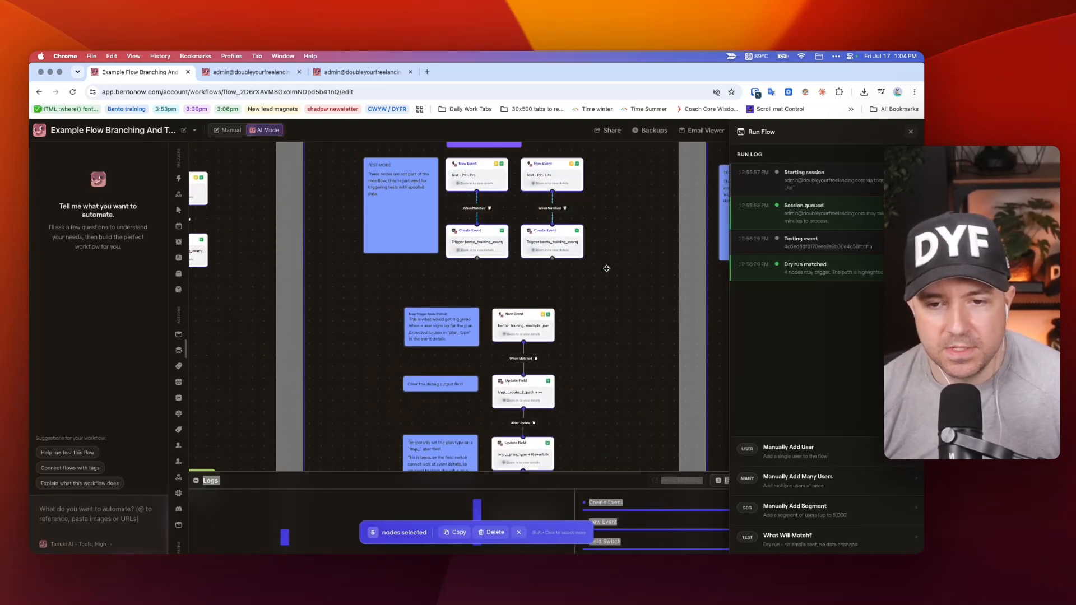
Open Pathway 2's main New Event trigger and examine its bento_training_example_purchase_2 matching settings.
{"action": "scroll", "coordinate": [606, 268], "scroll_direction": "down", "scroll_amount": 3}
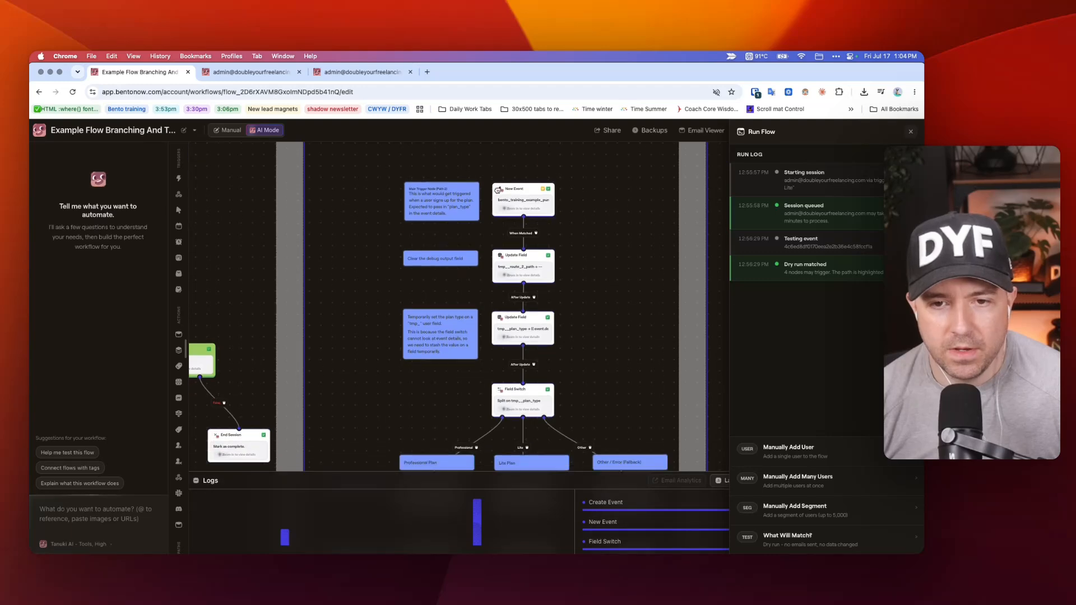
{"action": "left_click", "coordinate": [503, 193]}
{"action": "scroll", "coordinate": [542, 343], "scroll_direction": "down", "scroll_amount": 2}
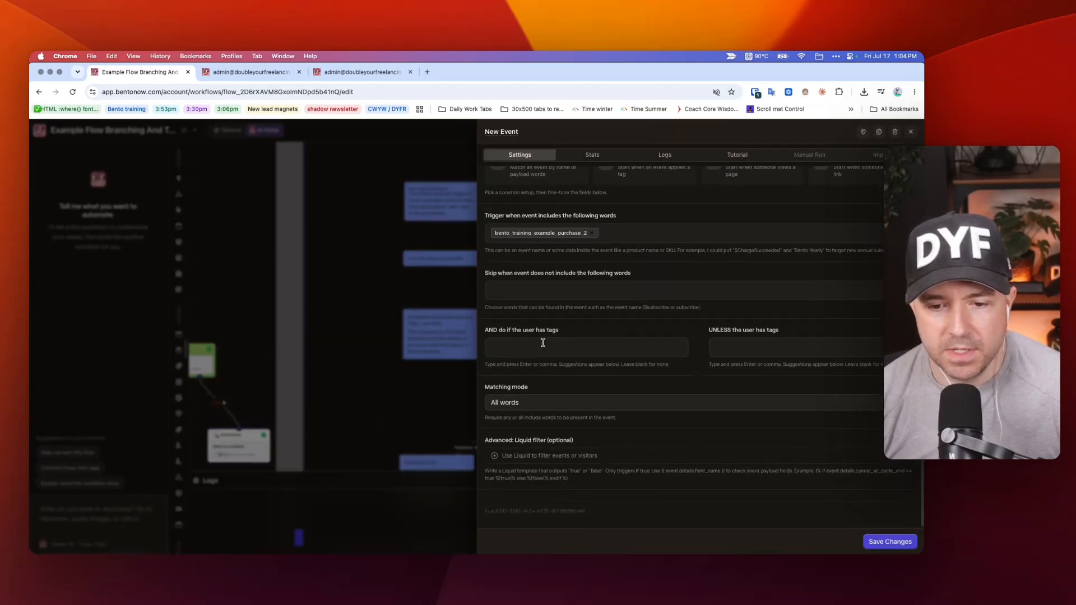
Close the New Event settings and inspect Pathway 2's Update Field that clears tmp__route_2_path.
{"action": "scroll", "coordinate": [542, 343], "scroll_direction": "up", "scroll_amount": 2}
{"action": "left_click", "coordinate": [364, 267]}
{"action": "left_click", "coordinate": [532, 269]}
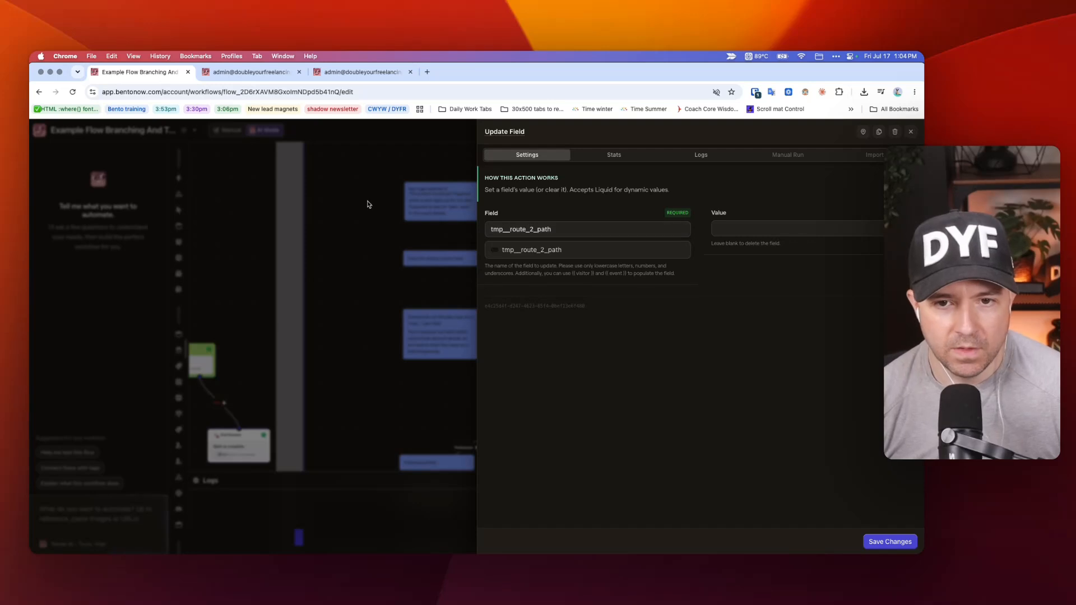
{"action": "left_click", "coordinate": [336, 200]}
Open the Other / Error fallback branch's debug Update Field for tmp__route_2_path, check its value, and close it.
{"action": "scroll", "coordinate": [381, 224], "scroll_direction": "down", "scroll_amount": 3}
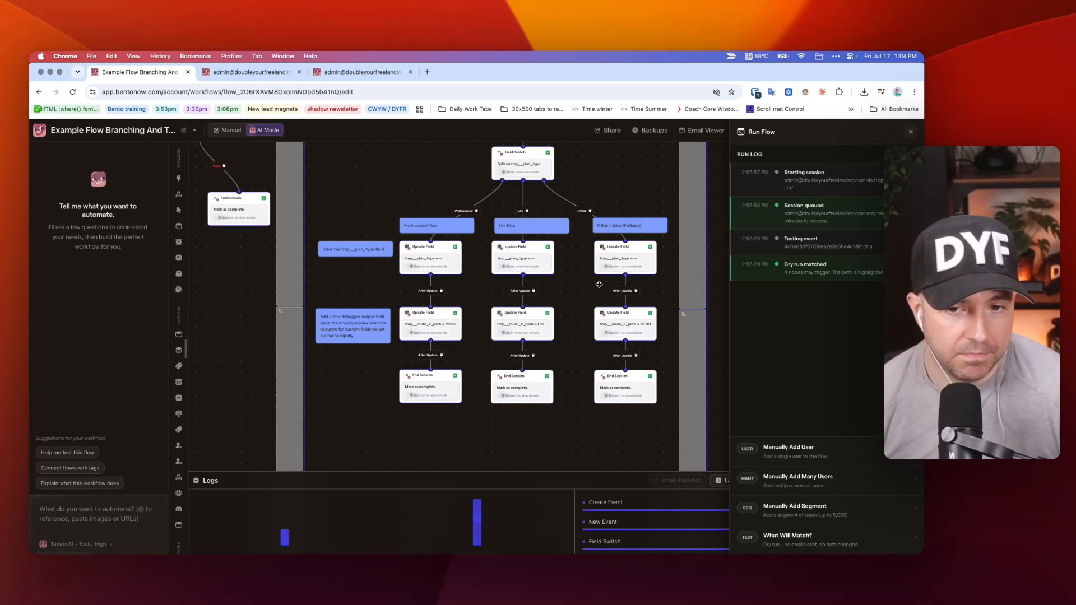
{"action": "scroll", "coordinate": [597, 252], "scroll_direction": "up", "scroll_amount": 9}
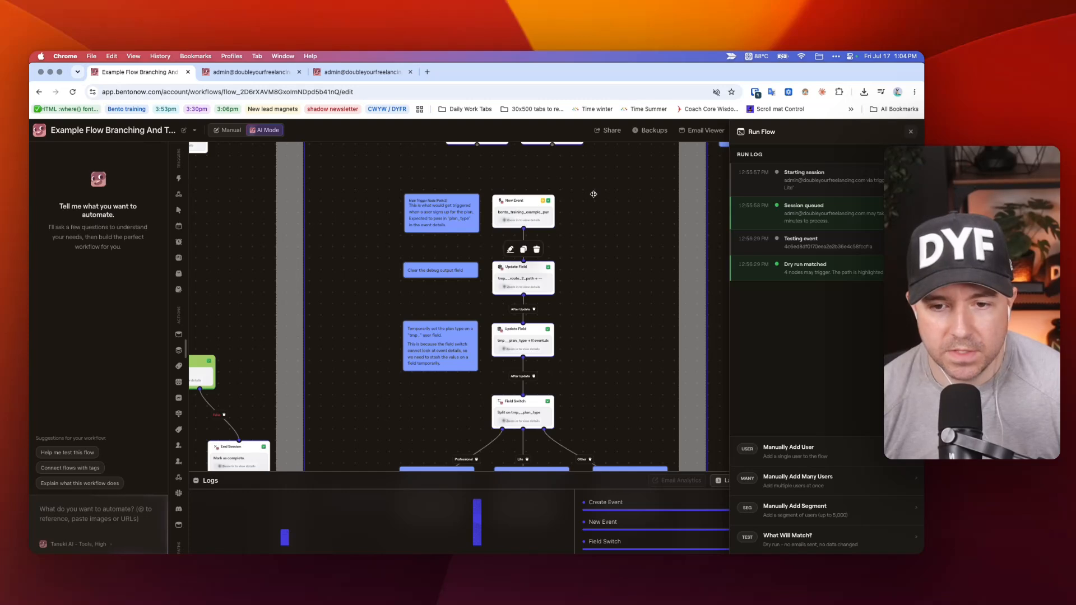
{"action": "scroll", "coordinate": [593, 194], "scroll_direction": "down", "scroll_amount": 7}
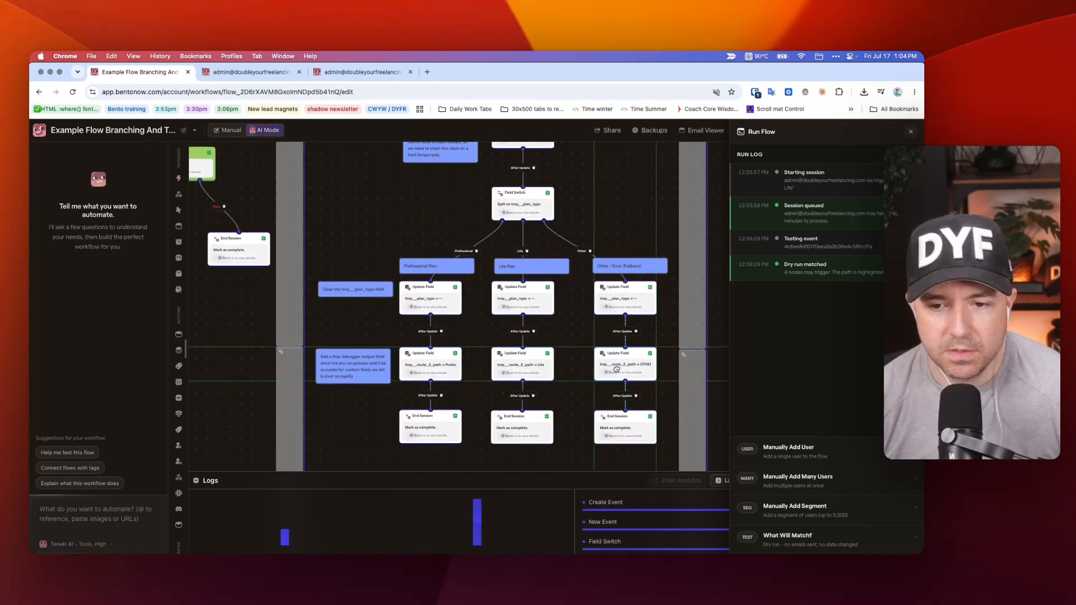
{"action": "left_click", "coordinate": [617, 368]}
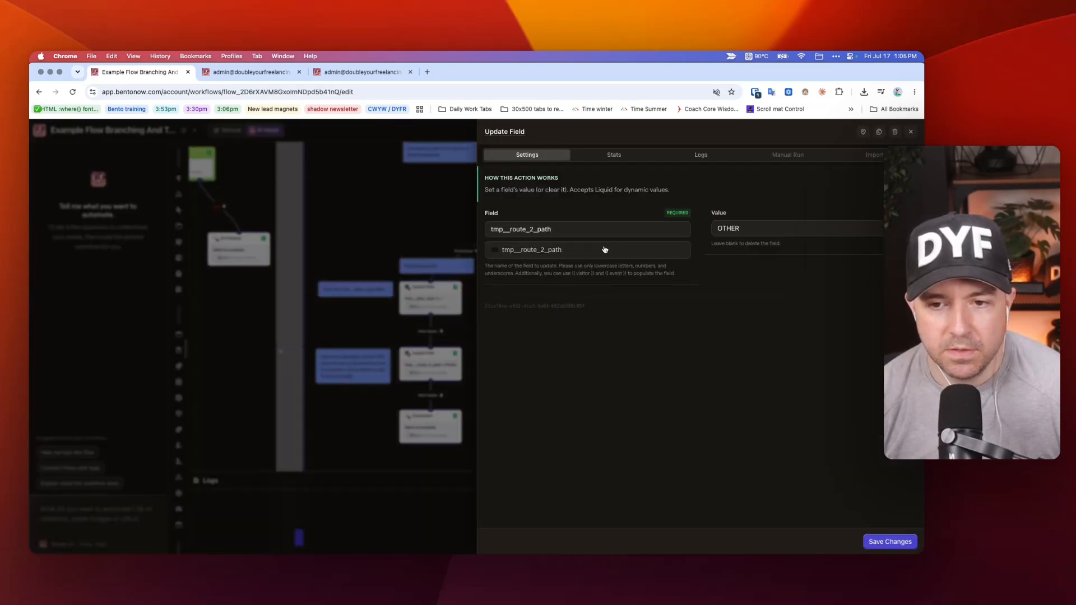
{"action": "left_click", "coordinate": [384, 226]}
Inspect Pathway 2's Update Field that temporarily stores the event's plan_type in tmp__plan_type, and close it.
{"action": "scroll", "coordinate": [507, 295], "scroll_direction": "up", "scroll_amount": 9}
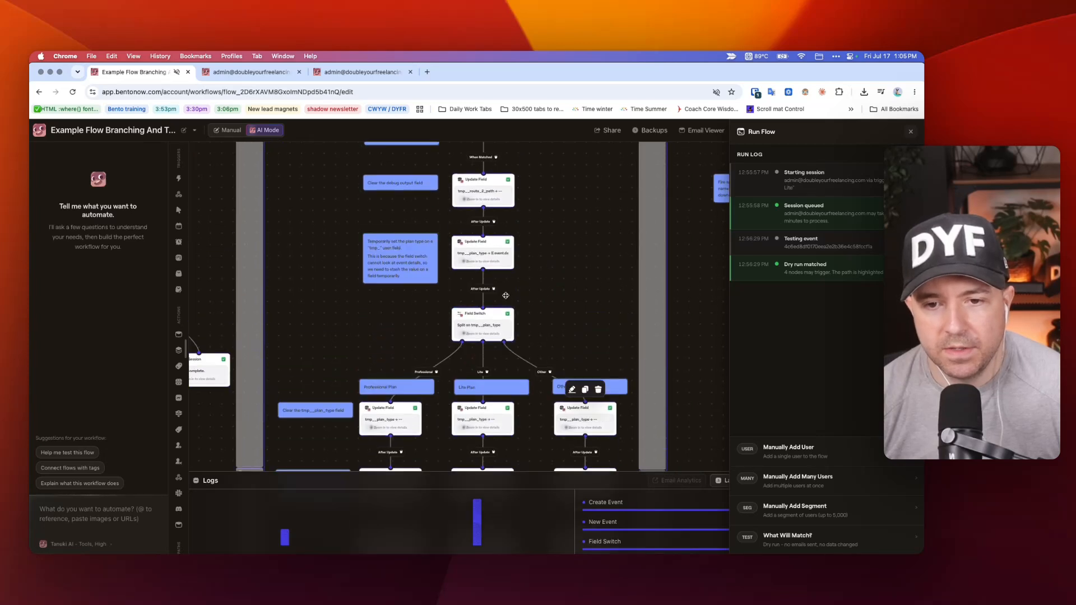
{"action": "scroll", "coordinate": [542, 297], "scroll_direction": "down", "scroll_amount": 2}
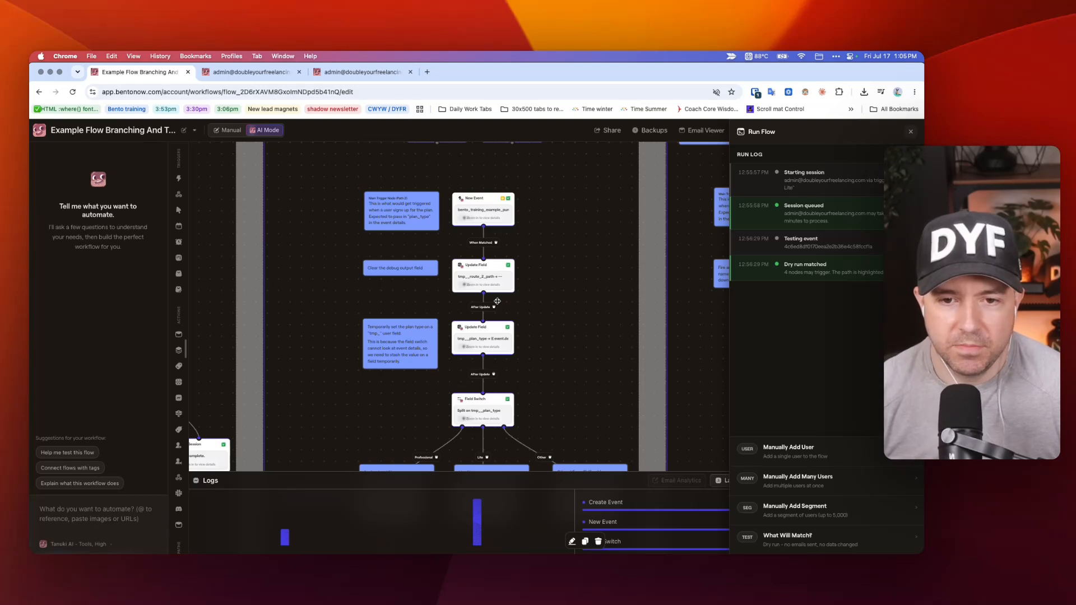
{"action": "scroll", "coordinate": [596, 282], "scroll_direction": "down", "scroll_amount": 1}
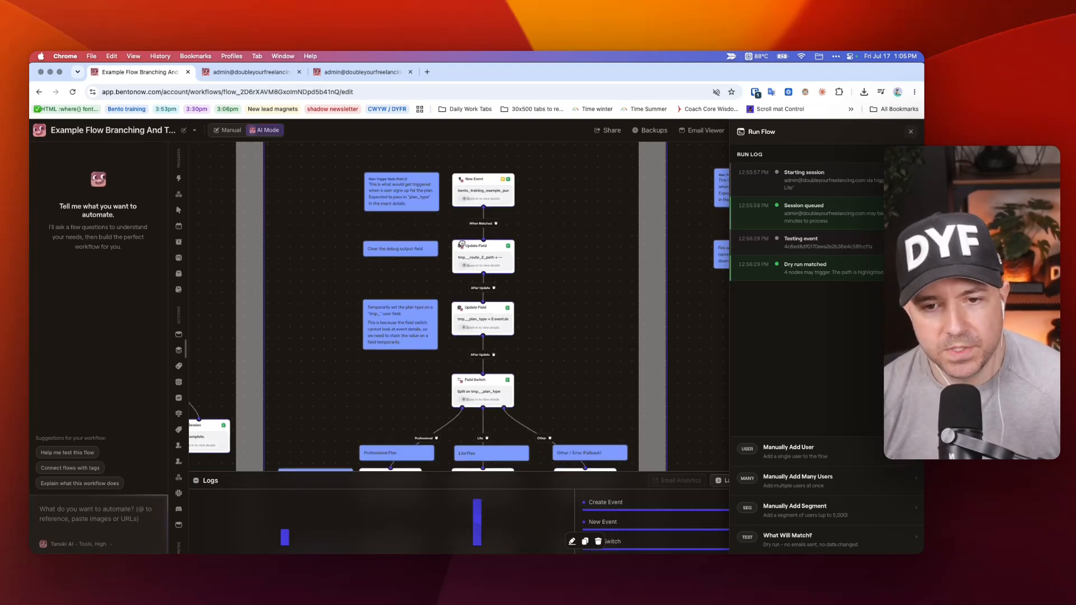
{"action": "scroll", "coordinate": [529, 272], "scroll_direction": "down", "scroll_amount": 1}
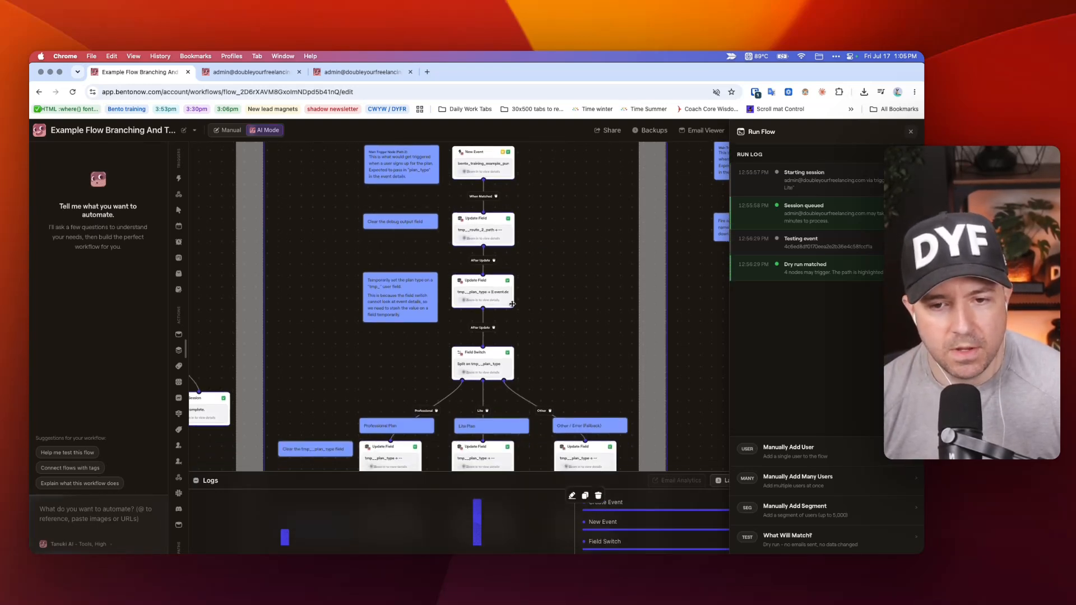
{"action": "left_click", "coordinate": [487, 292]}
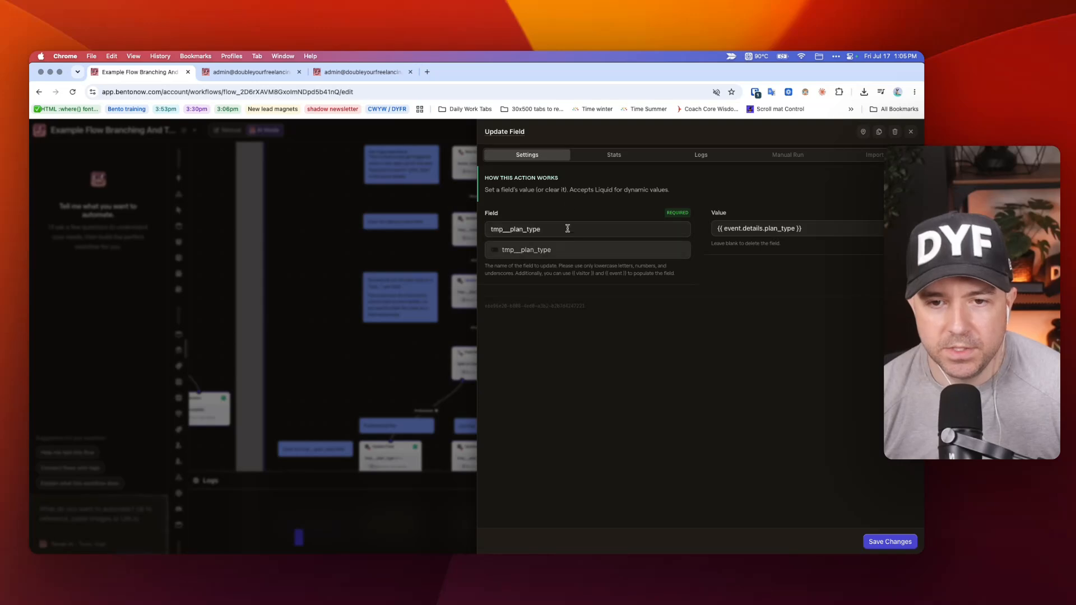
{"action": "left_click", "coordinate": [297, 243]}
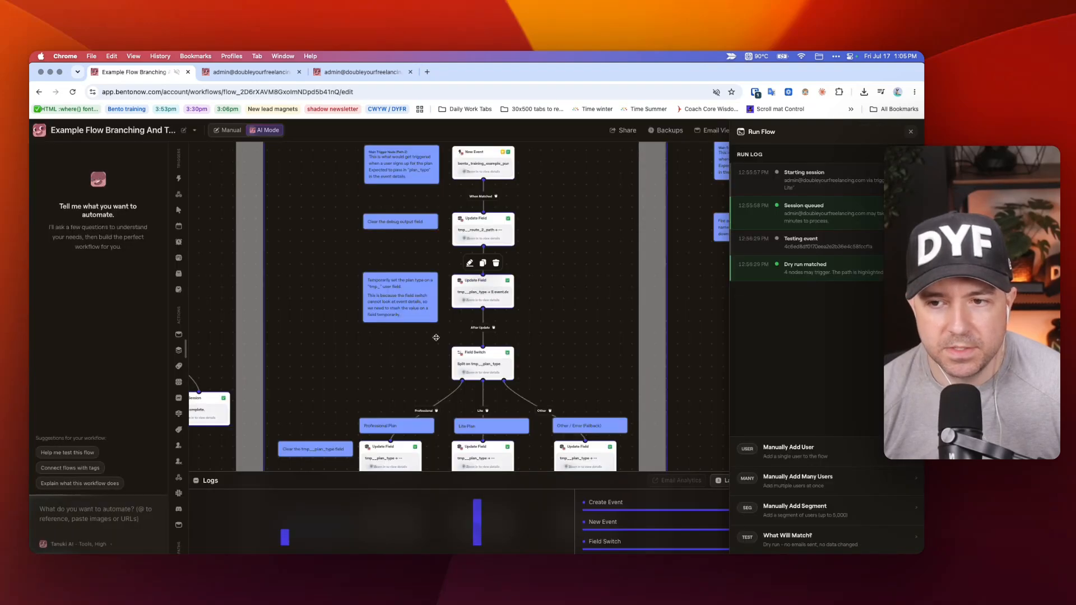
Open Pathway 2's Field Switch on tmp__plan_type, highlight its Path Two value Lite, and close it.
{"action": "left_click", "coordinate": [479, 361]}
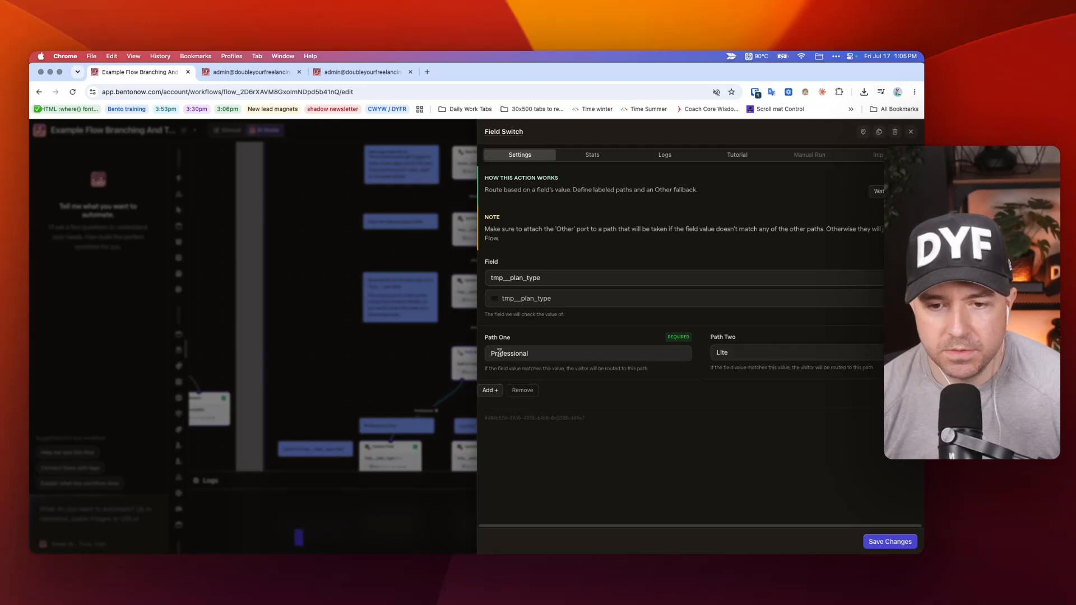
{"action": "left_click_drag", "start_coordinate": [728, 352], "coordinate": [711, 352]}
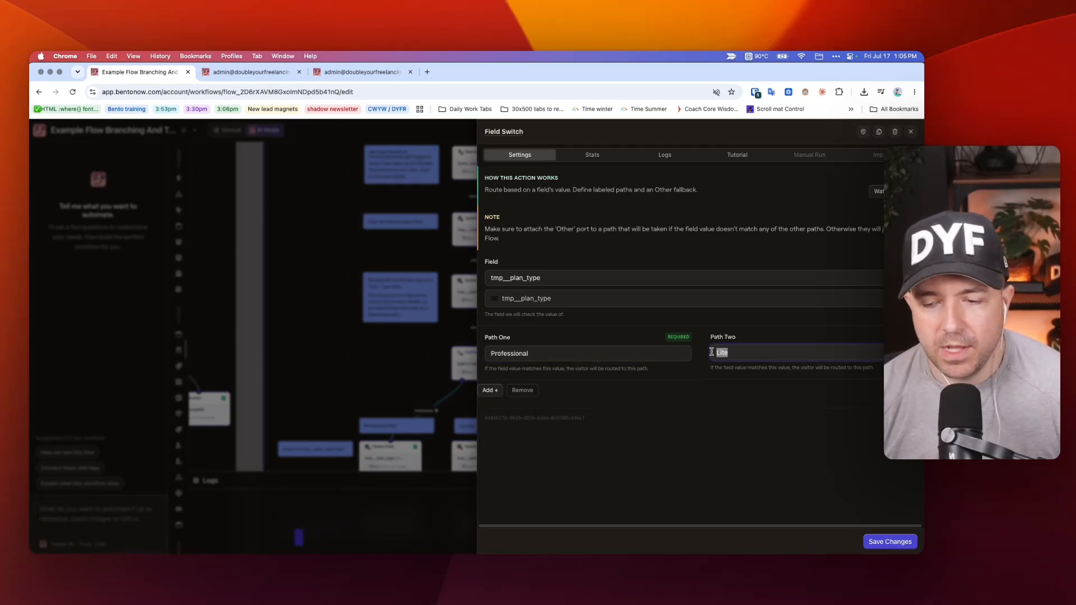
{"action": "left_click", "coordinate": [345, 248]}
Check the plan_type detail in the Create Event node below Test - P2 - Pro, and close it.
{"action": "scroll", "coordinate": [348, 243], "scroll_direction": "up", "scroll_amount": 5}
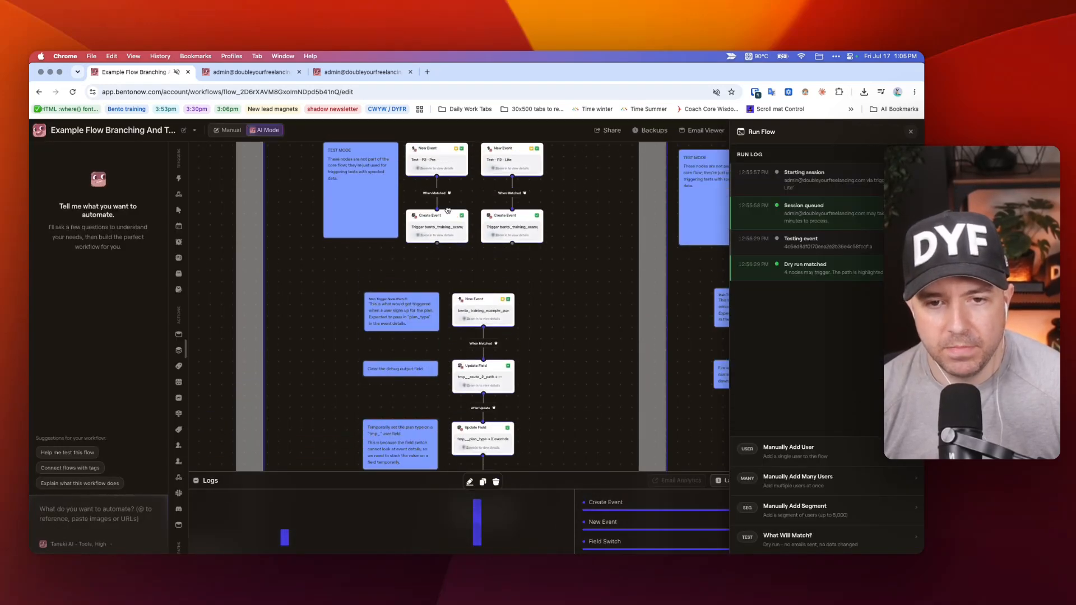
{"action": "left_click", "coordinate": [430, 219]}
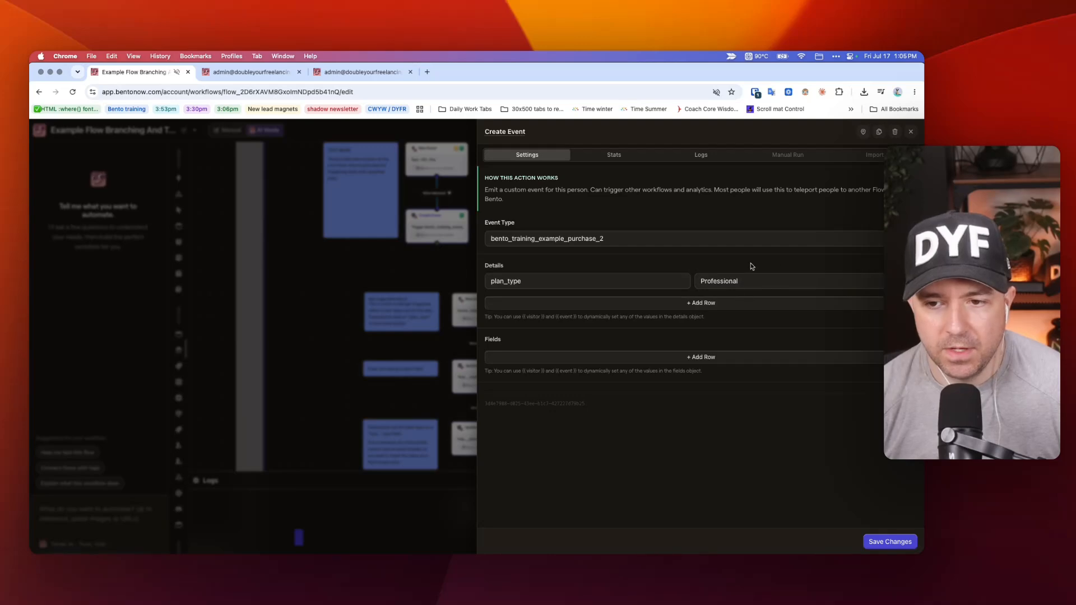
{"action": "left_click", "coordinate": [347, 263]}
Examine the Professional branch's Update Field that clears tmp__plan_type, and return to the canvas.
{"action": "scroll", "coordinate": [359, 274], "scroll_direction": "down", "scroll_amount": 5}
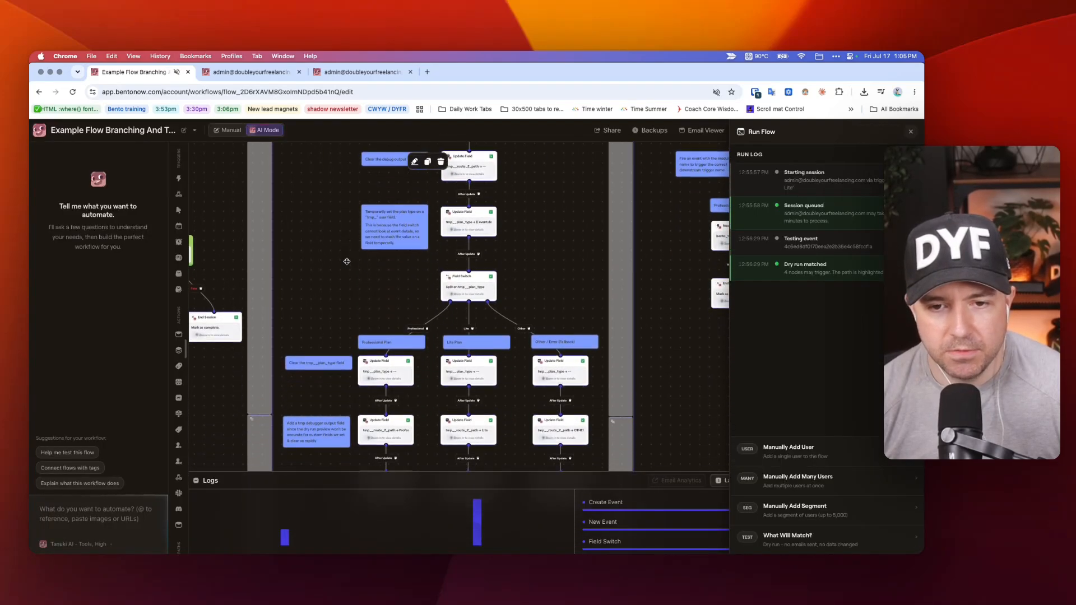
{"action": "scroll", "coordinate": [362, 278], "scroll_direction": "up", "scroll_amount": 5}
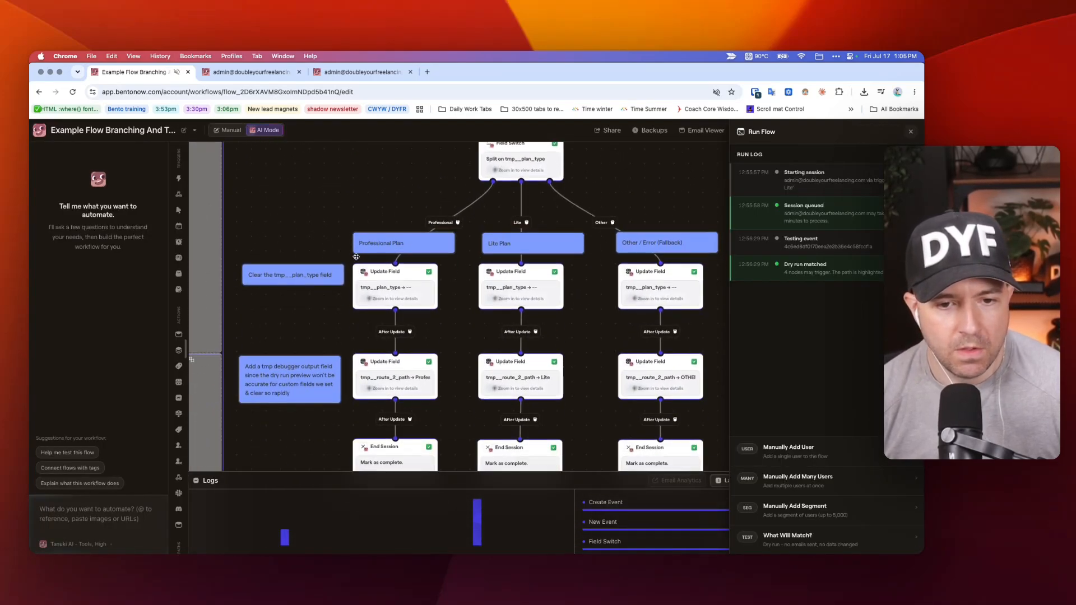
{"action": "scroll", "coordinate": [392, 235], "scroll_direction": "down", "scroll_amount": 2}
{"action": "scroll", "coordinate": [532, 196], "scroll_direction": "up", "scroll_amount": 1}
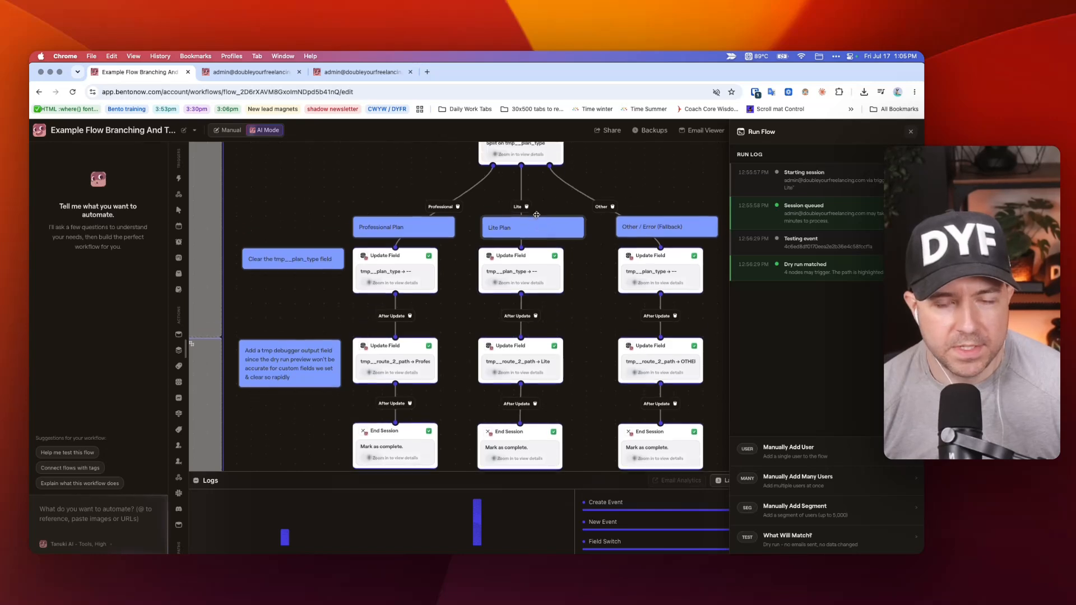
{"action": "left_click", "coordinate": [374, 272]}
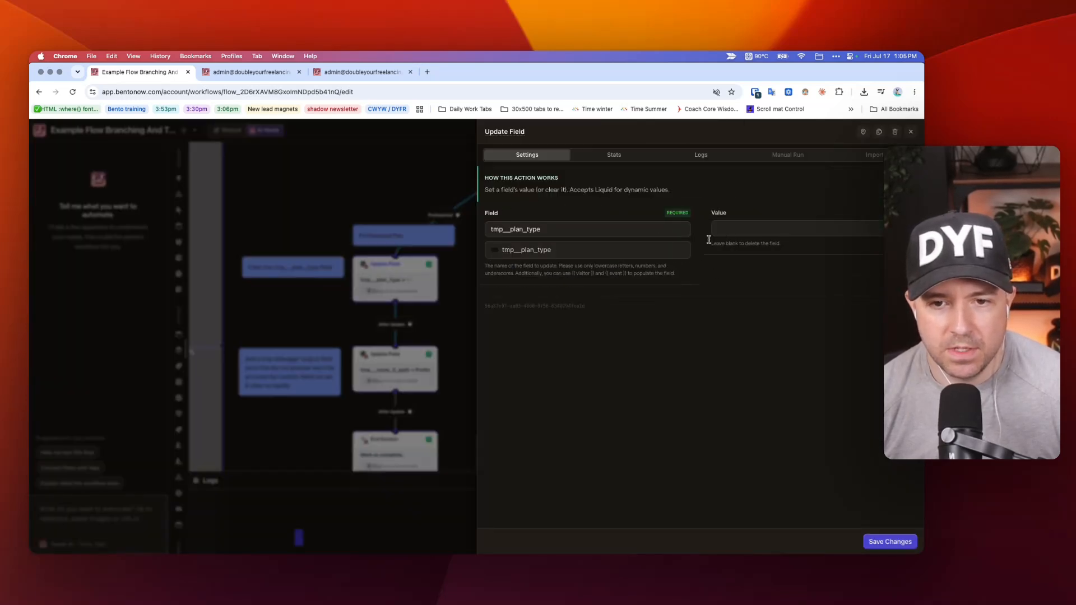
{"action": "left_click", "coordinate": [333, 222]}
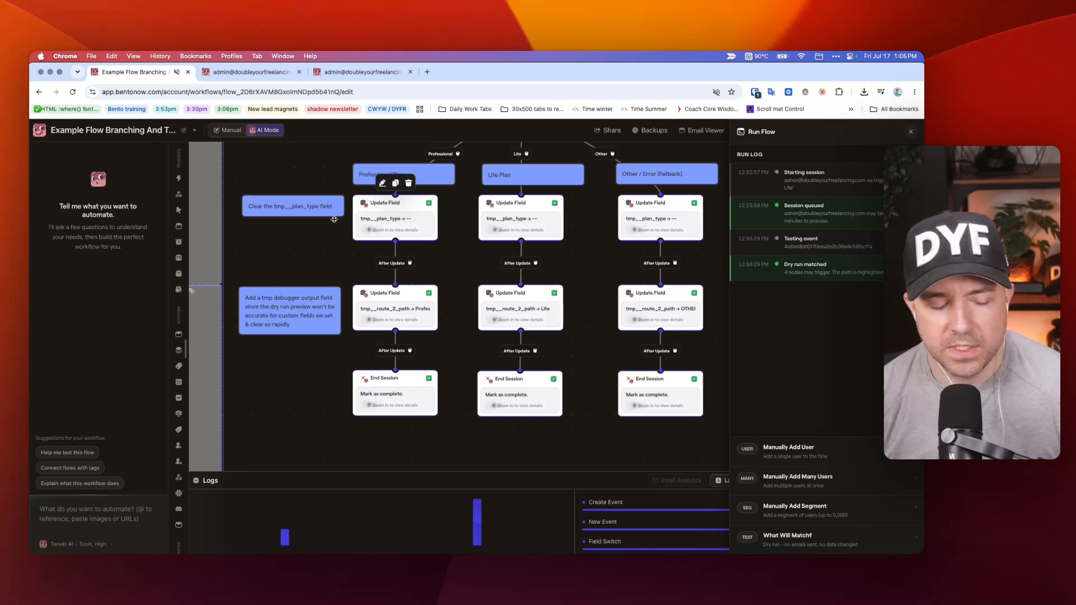
{"action": "left_click", "coordinate": [371, 216]}
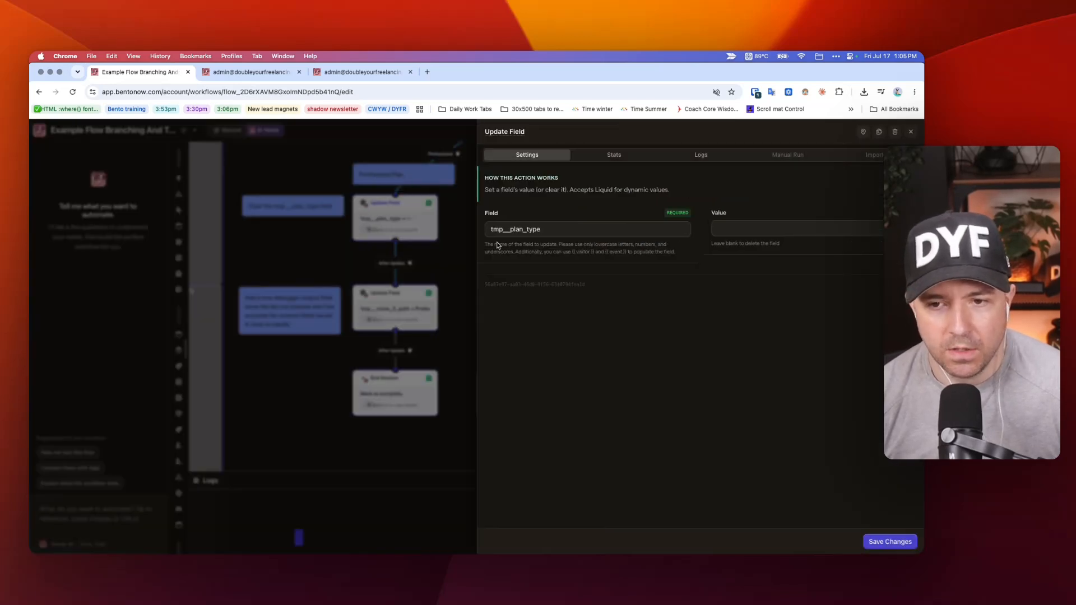
{"action": "left_click", "coordinate": [315, 242]}
Compare the Professional branch's debug tmp__route_2_path Update Field with the node that clears tmp__plan_type, closing each one.
{"action": "scroll", "coordinate": [392, 291], "scroll_direction": "down", "scroll_amount": 1}
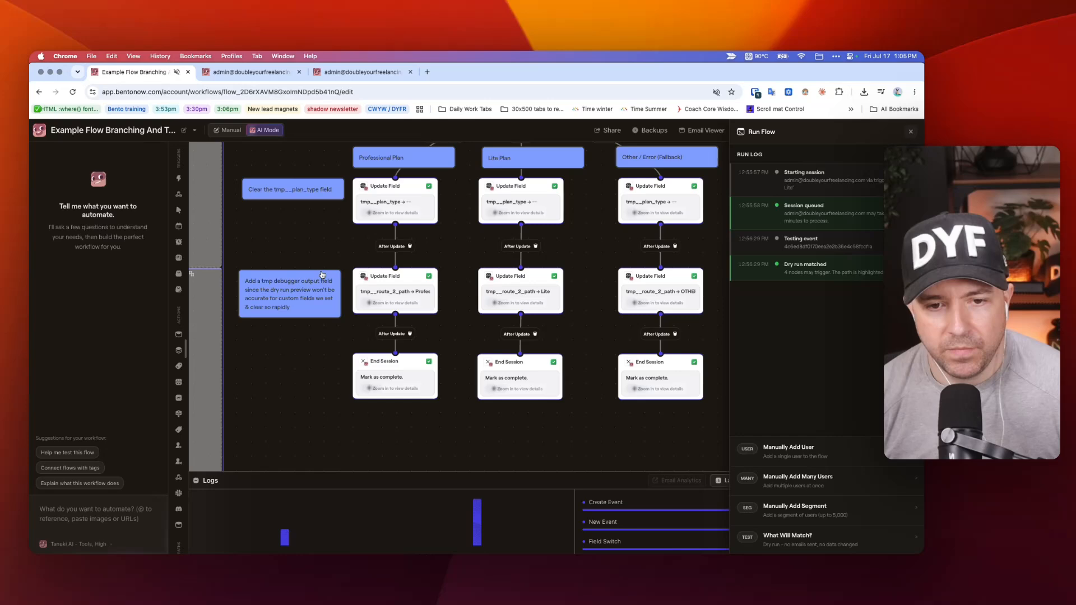
{"action": "left_click", "coordinate": [382, 289]}
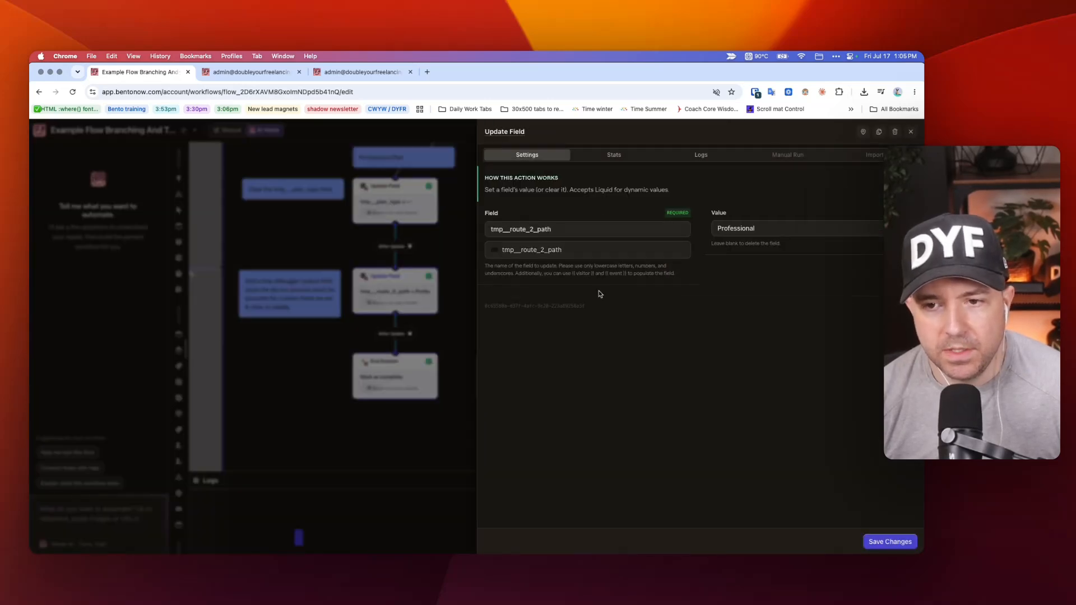
{"action": "left_click", "coordinate": [367, 235]}
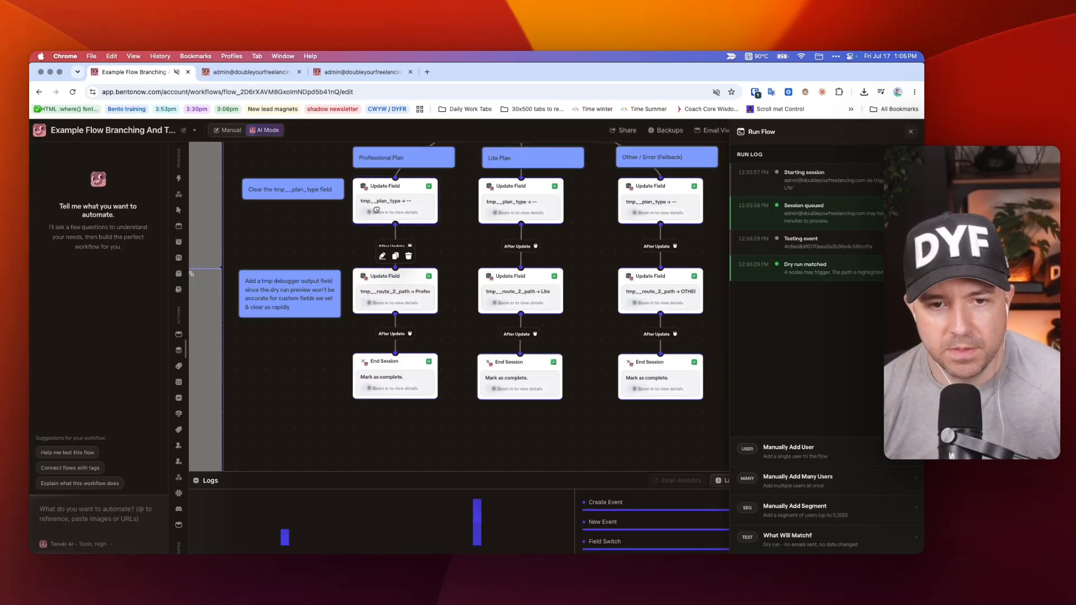
{"action": "left_click", "coordinate": [376, 212]}
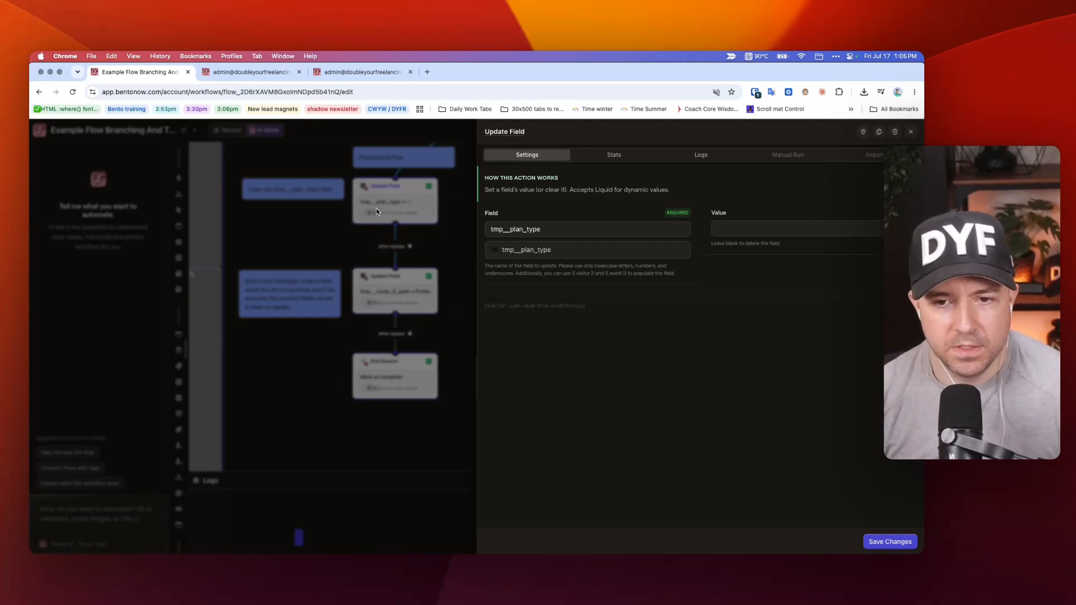
{"action": "left_click", "coordinate": [359, 222]}
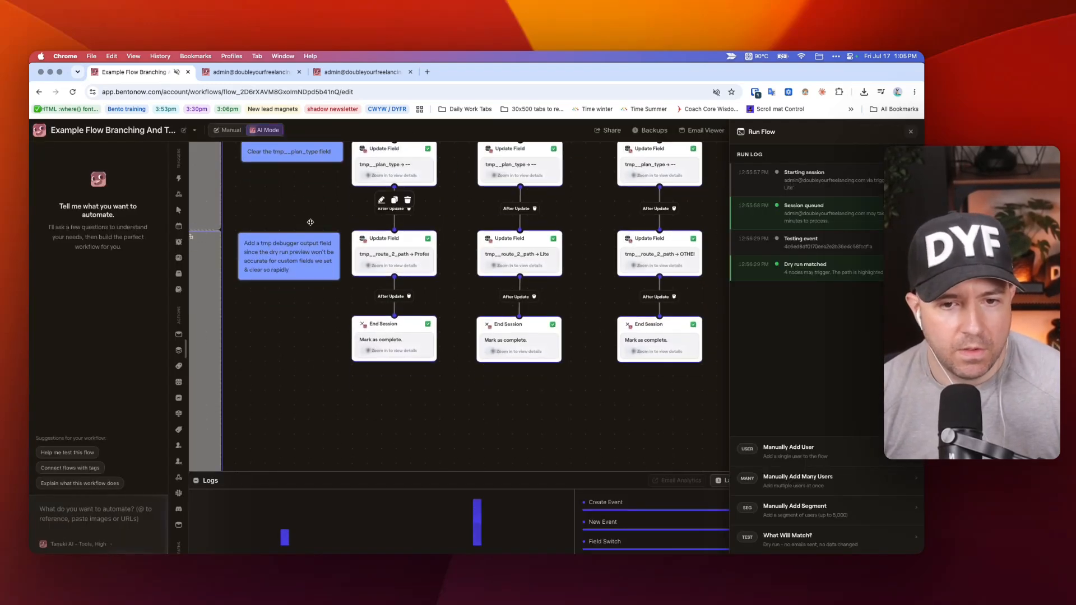
{"action": "left_click", "coordinate": [387, 280]}
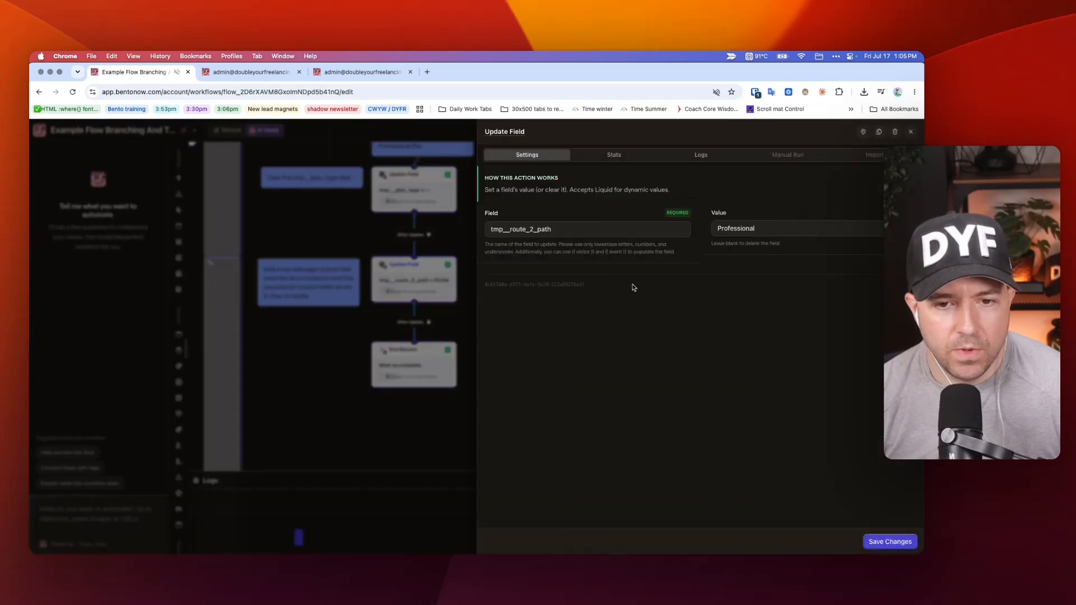
{"action": "left_click", "coordinate": [291, 228]}
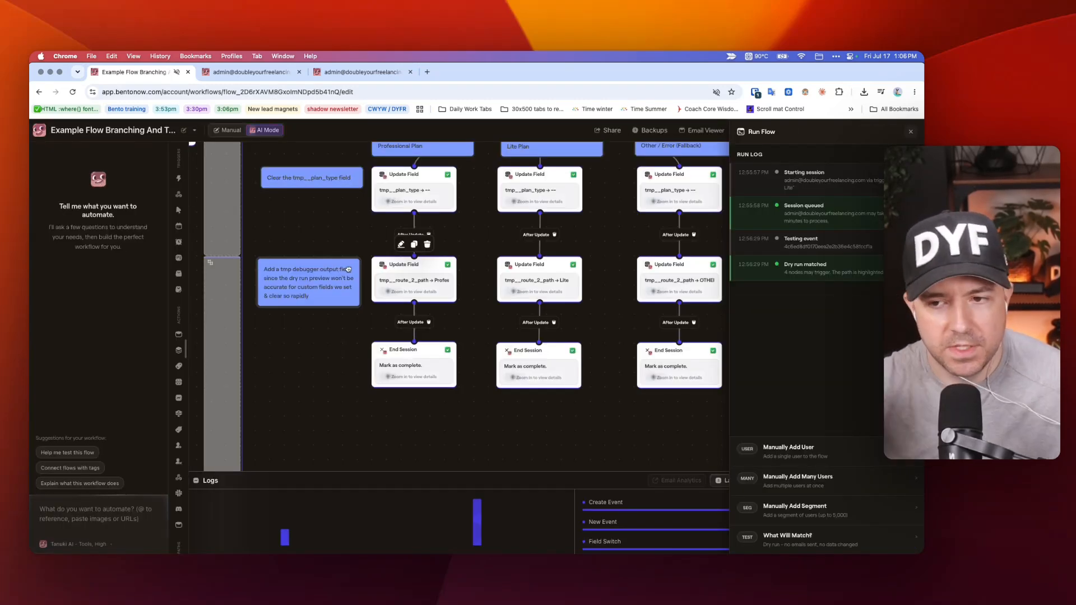
Review Pathway 2's Professional, Lite and Other branches down to their End Session nodes, and return to its test triggers.
{"action": "scroll", "coordinate": [462, 268], "scroll_direction": "down", "scroll_amount": 3}
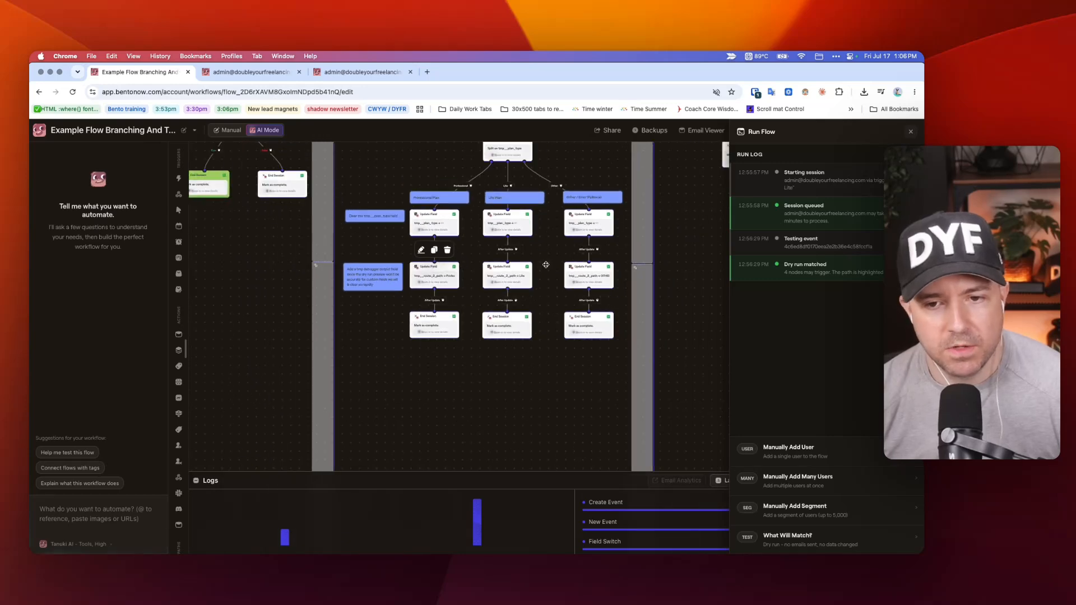
{"action": "scroll", "coordinate": [546, 265], "scroll_direction": "up", "scroll_amount": 5}
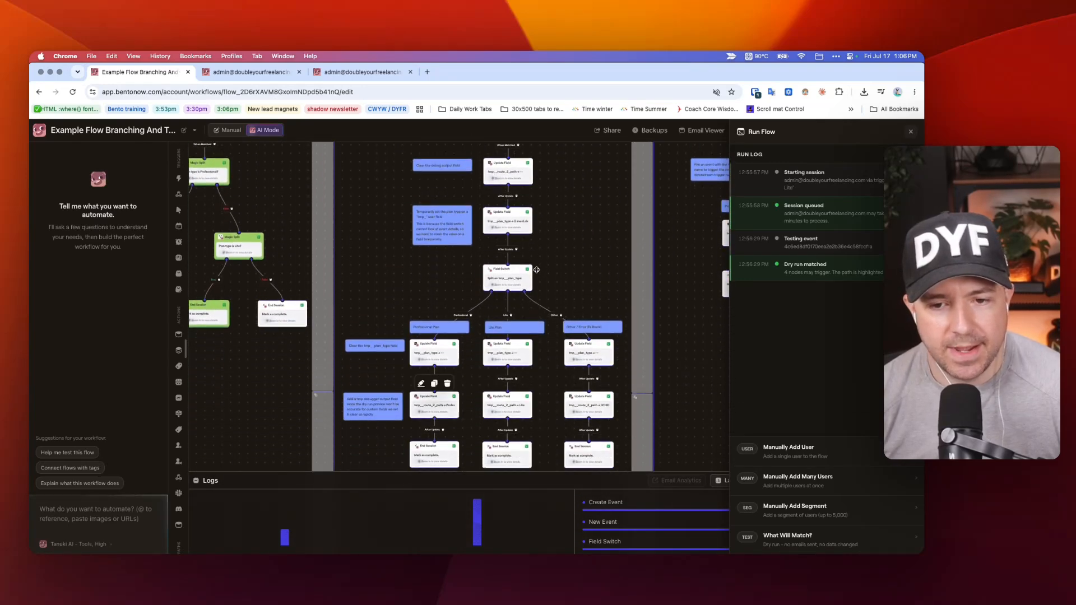
{"action": "scroll", "coordinate": [540, 291], "scroll_direction": "down", "scroll_amount": 1}
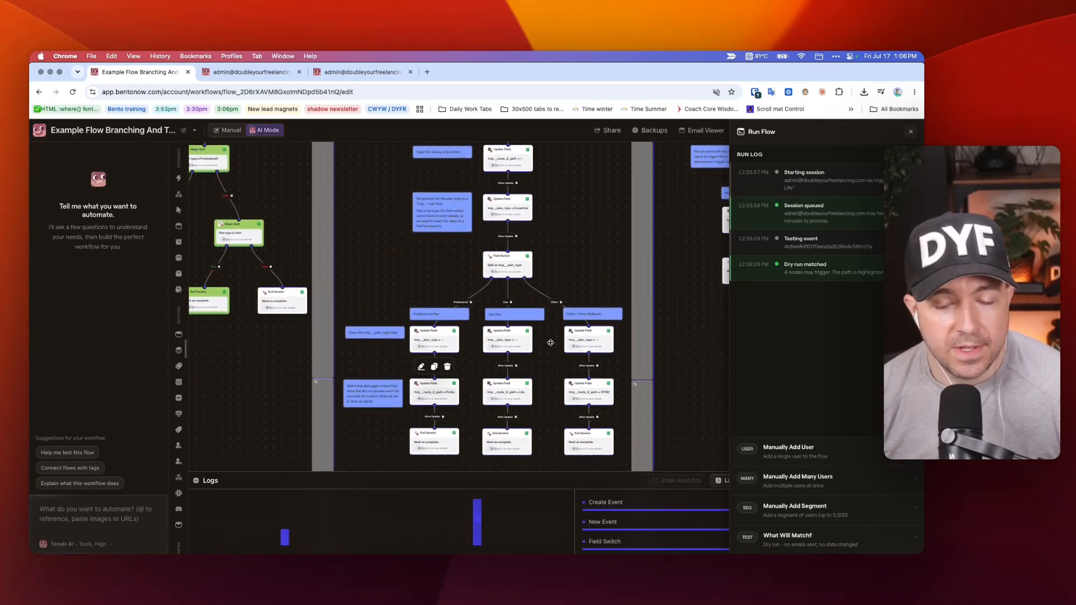
{"action": "scroll", "coordinate": [550, 343], "scroll_direction": "down", "scroll_amount": 2}
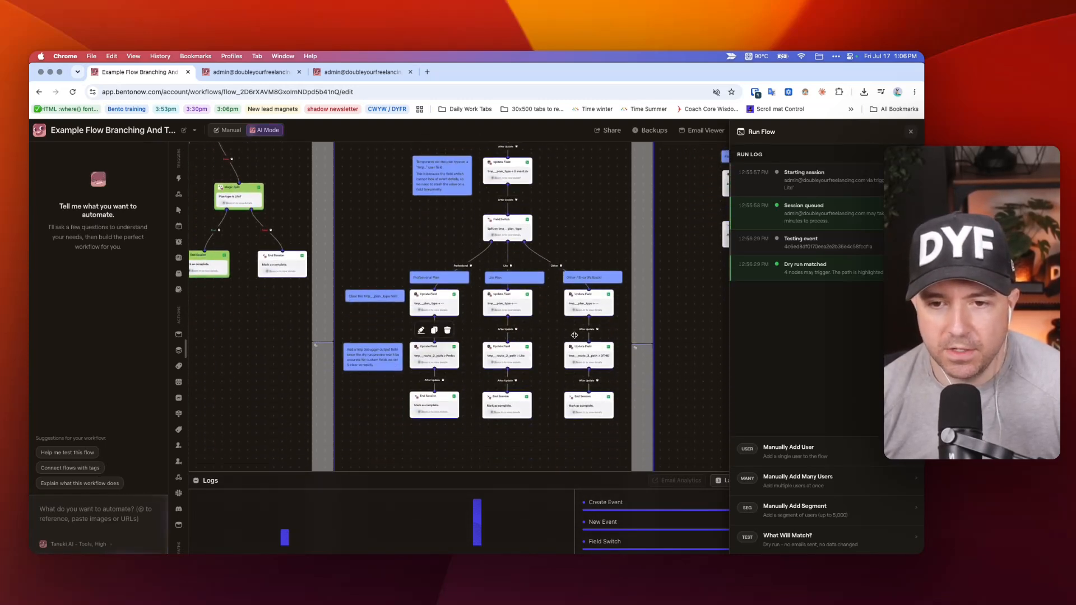
{"action": "scroll", "coordinate": [574, 335], "scroll_direction": "up", "scroll_amount": 10}
{"action": "scroll", "coordinate": [569, 328], "scroll_direction": "up", "scroll_amount": 3}
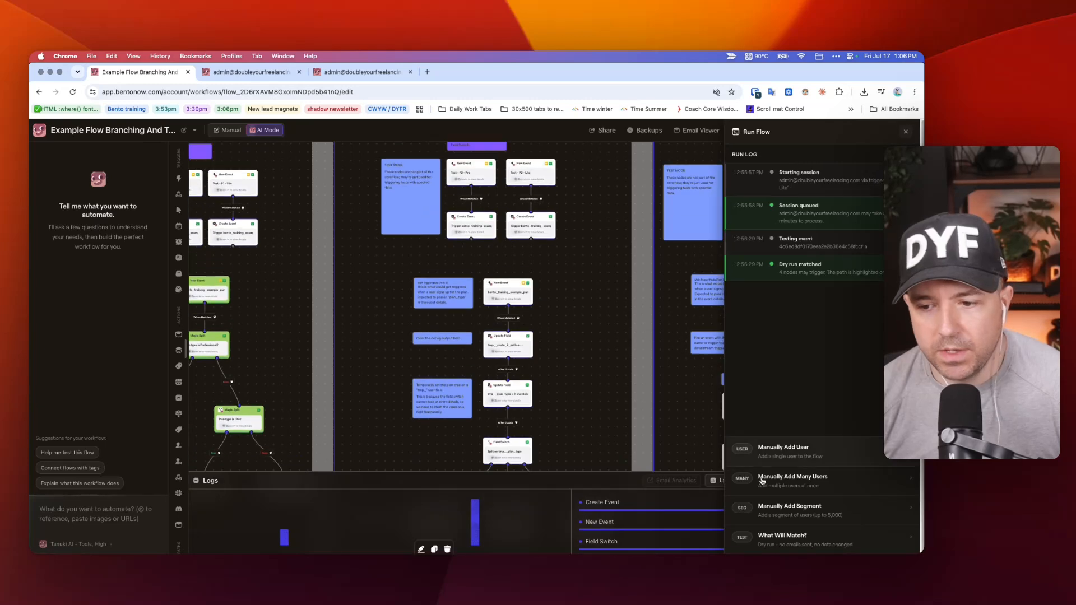
Manually run the flow for the single test user with the starting trigger Test - P2 - Lite, and close the run log.
{"action": "left_click", "coordinate": [911, 132]}
{"action": "left_click", "coordinate": [745, 133]}
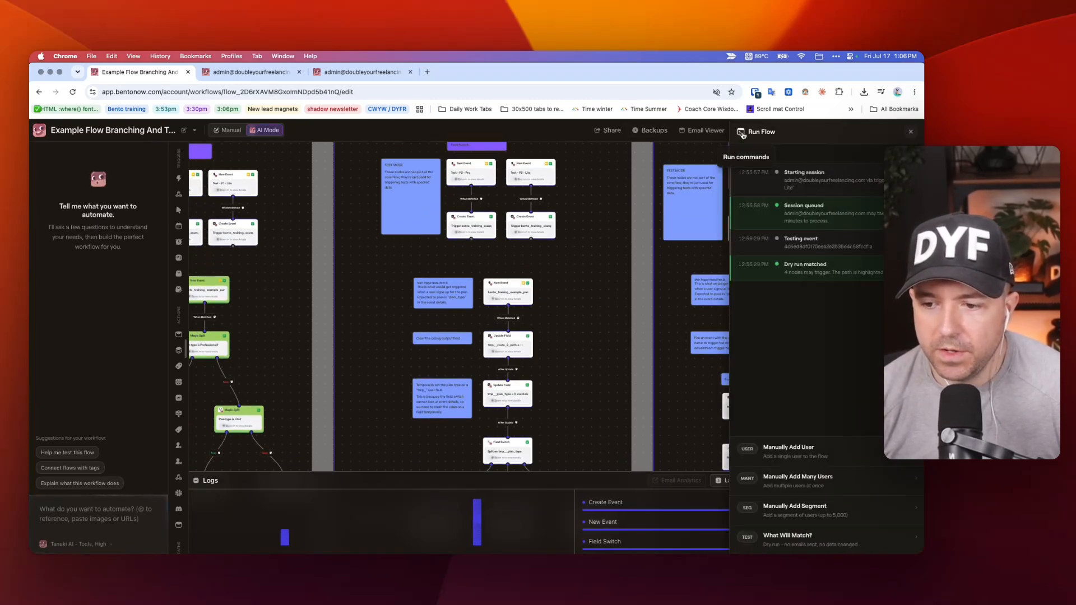
{"action": "left_click", "coordinate": [807, 457]}
{"action": "left_click", "coordinate": [780, 519]}
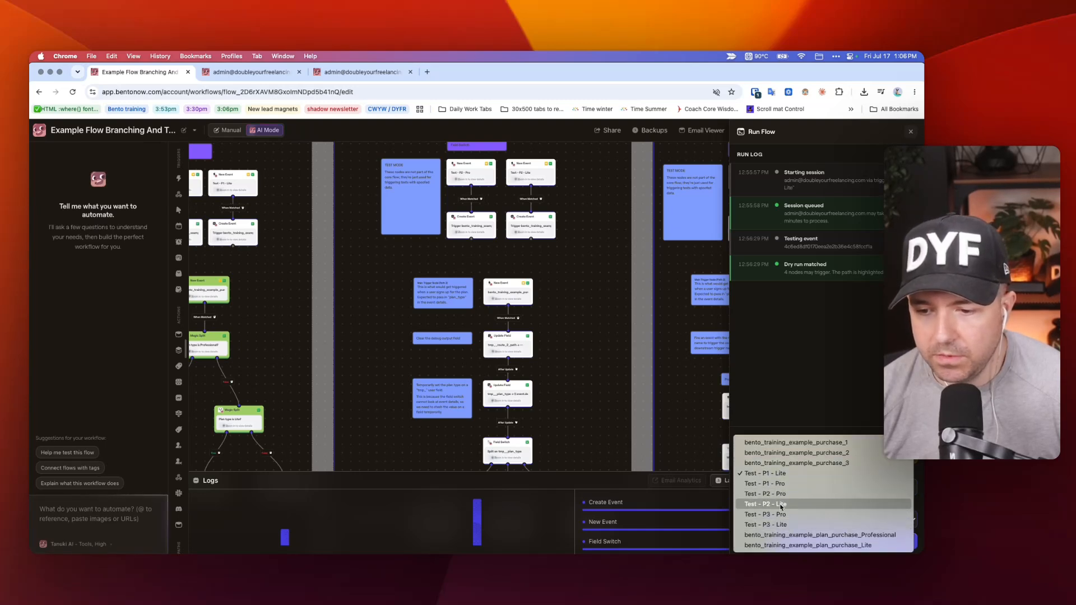
{"action": "left_click", "coordinate": [781, 504]}
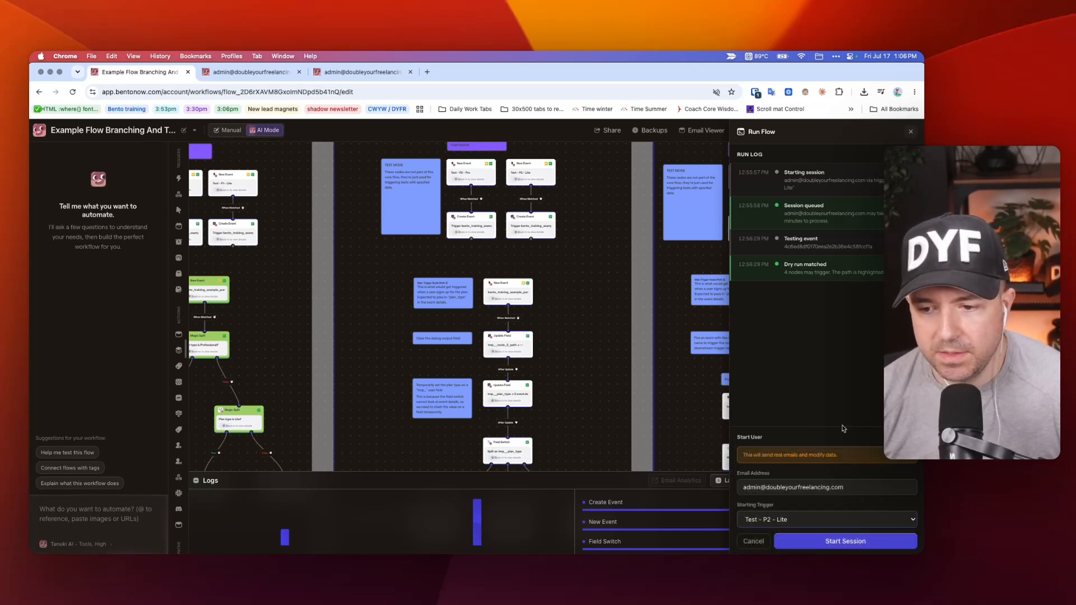
{"action": "left_click", "coordinate": [843, 541]}
{"action": "scroll", "coordinate": [566, 280], "scroll_direction": "down", "scroll_amount": 5}
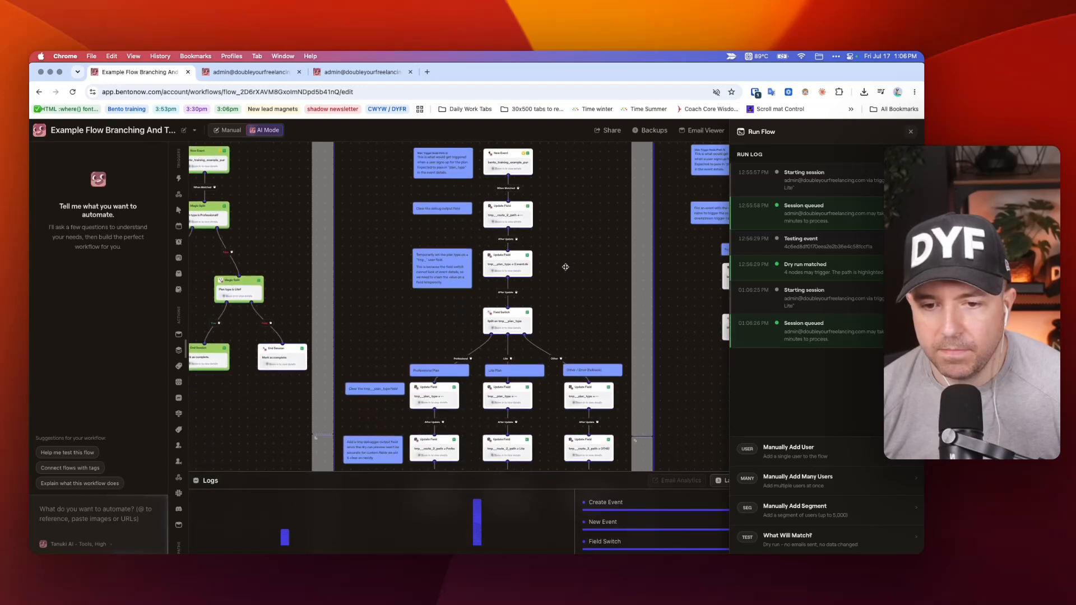
{"action": "scroll", "coordinate": [564, 242], "scroll_direction": "down", "scroll_amount": 2}
{"action": "scroll", "coordinate": [570, 230], "scroll_direction": "down", "scroll_amount": 2}
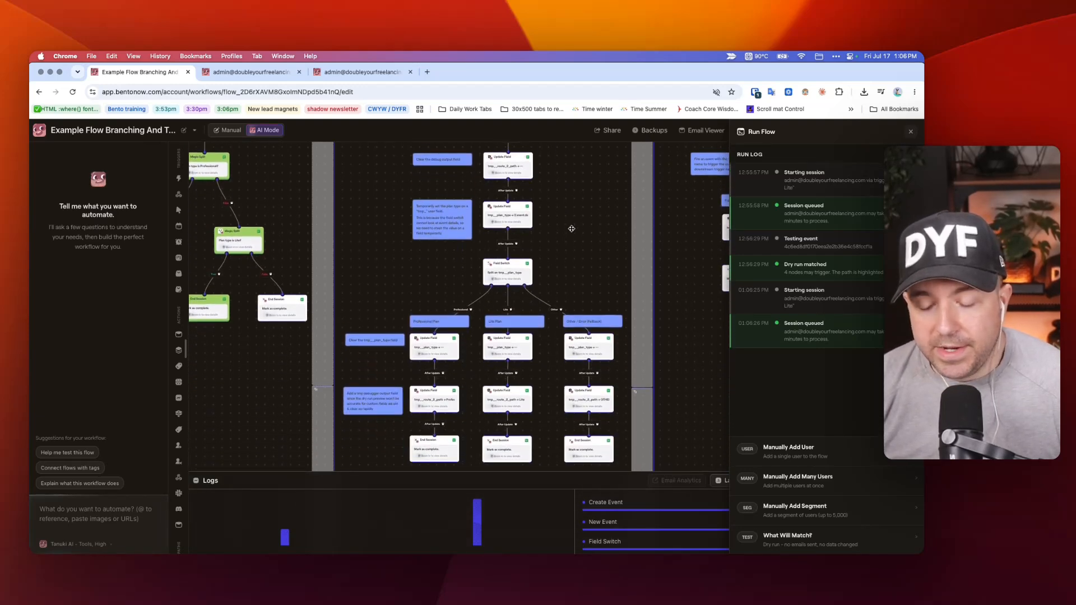
{"action": "left_click", "coordinate": [910, 131]}
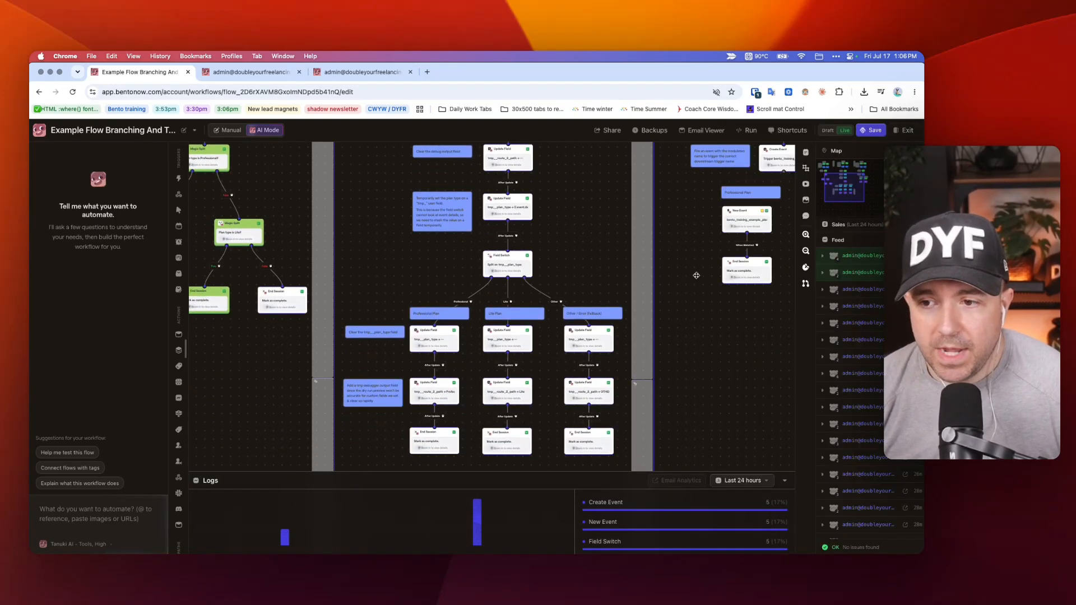
Switch to the test subscriber's profile, reload it, and check its custom fields and the progress of its flow runs.
{"action": "left_click", "coordinate": [266, 73]}
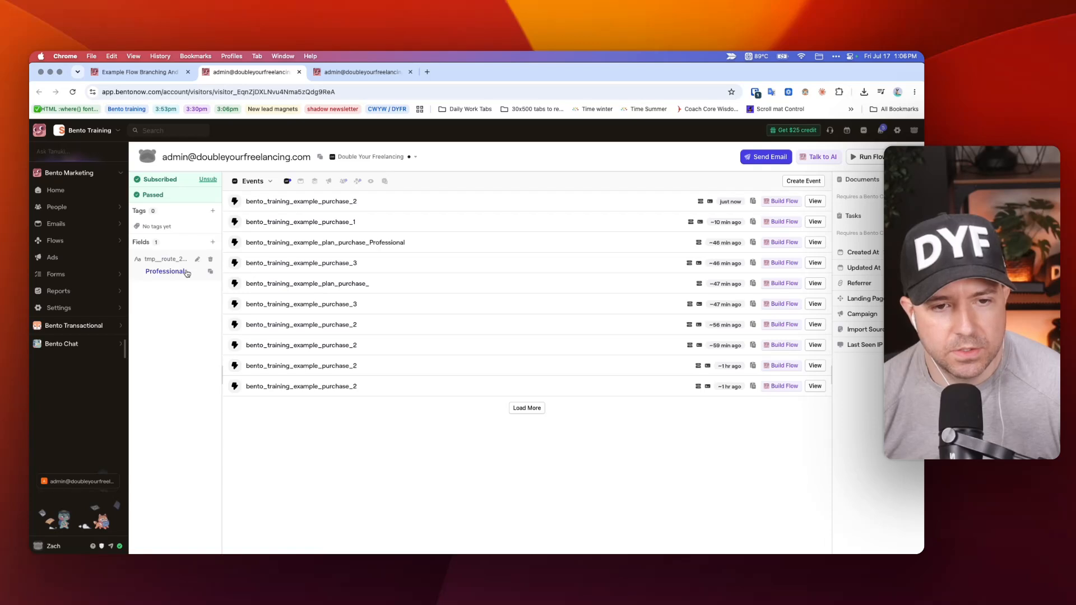
{"action": "left_click", "coordinate": [357, 180]}
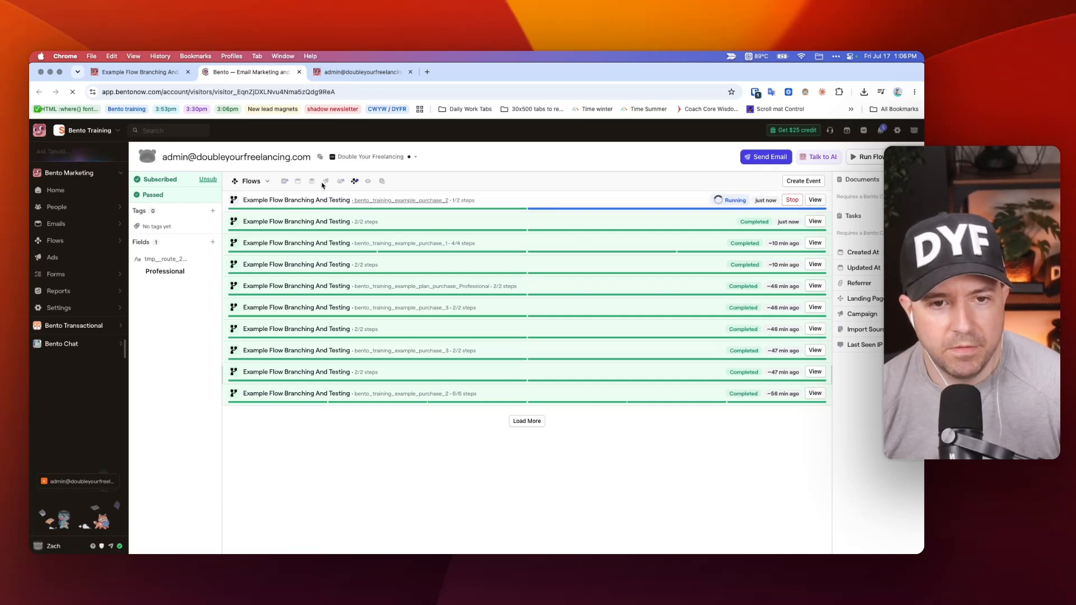
{"action": "left_click", "coordinate": [357, 181]}
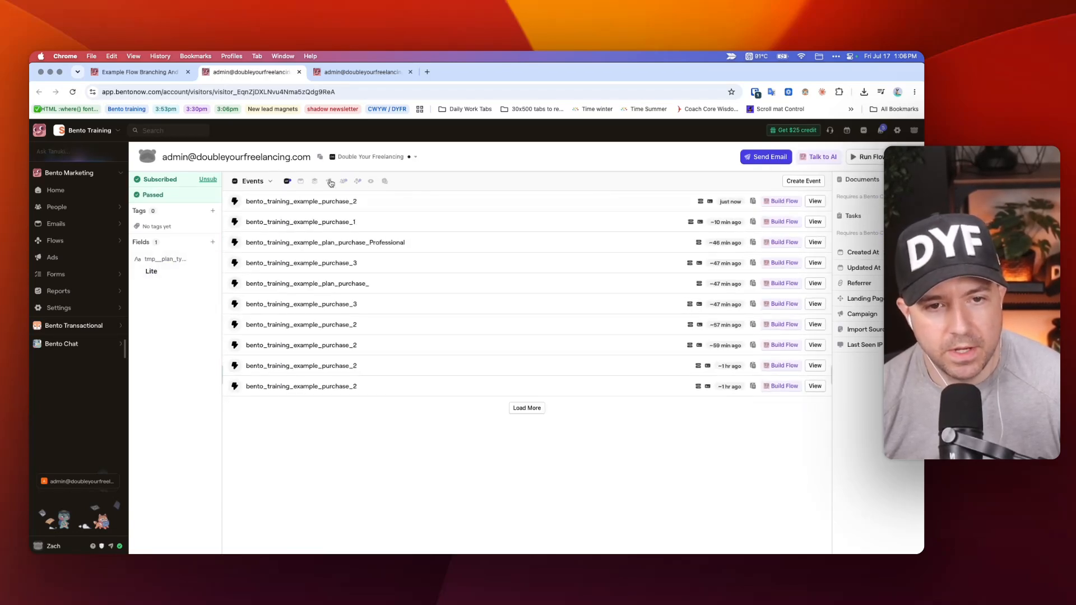
{"action": "left_click", "coordinate": [357, 182]}
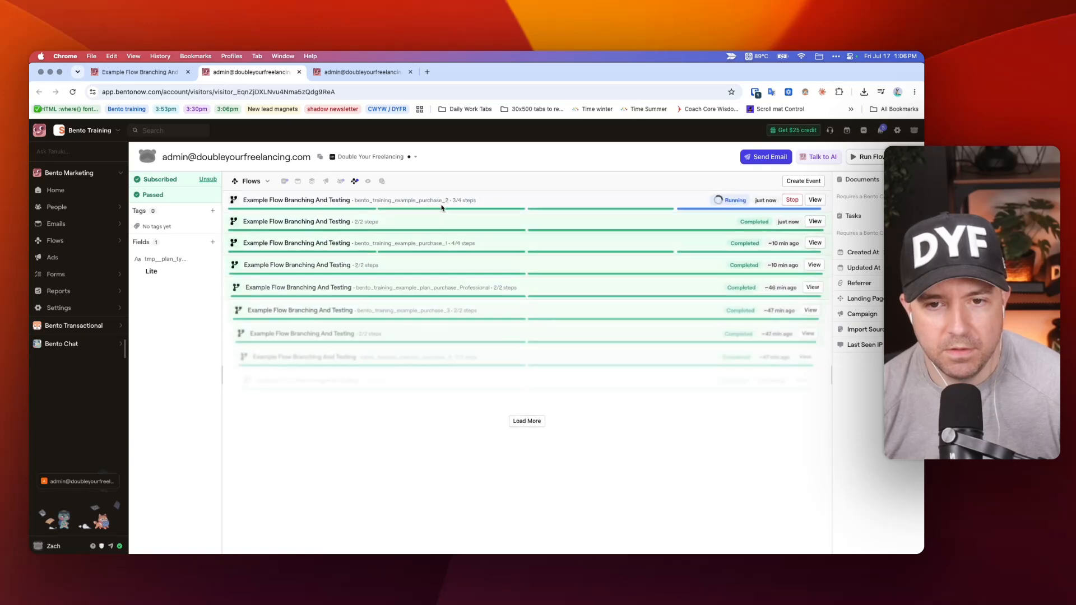
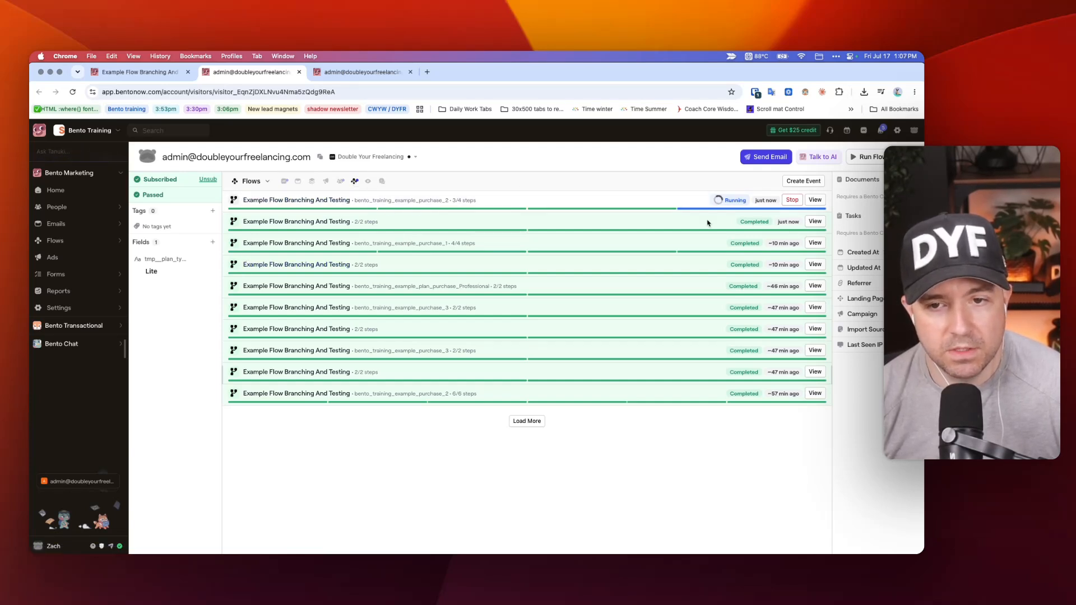
Reload the test subscriber's profile and check its custom fields and flow runs until the bento_training_example_purchase_2 run finishes.
{"action": "key", "text": "super+r"}
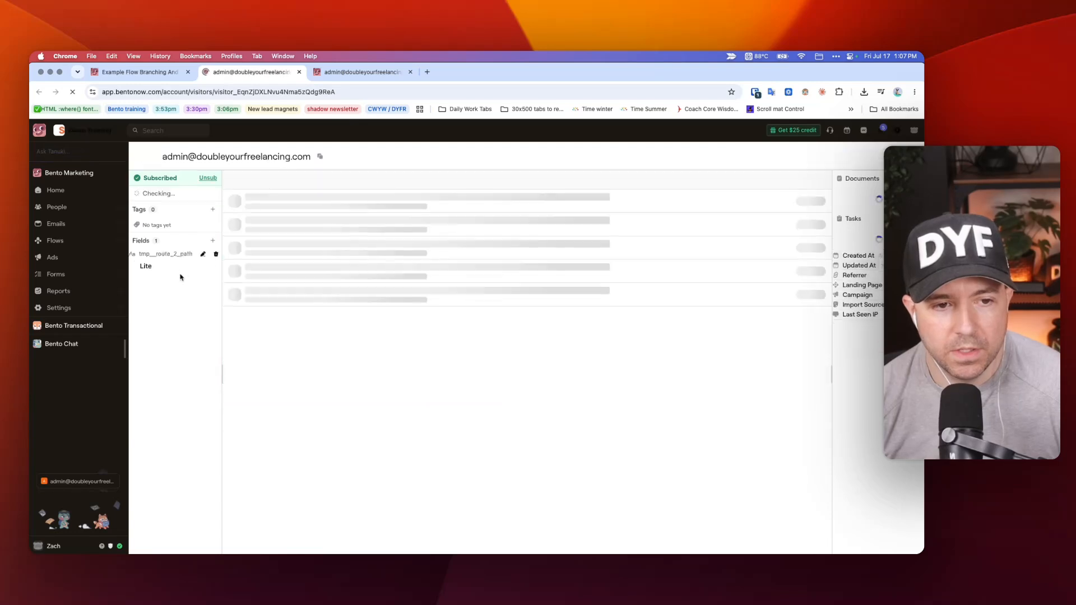
{"action": "left_click", "coordinate": [354, 181]}
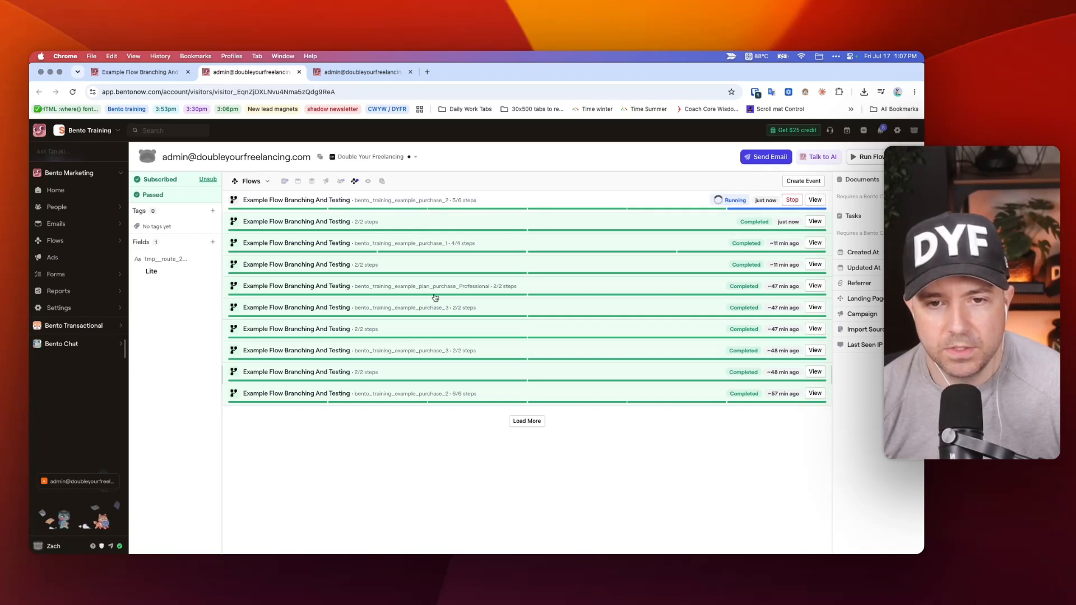
{"action": "key", "text": "super+r"}
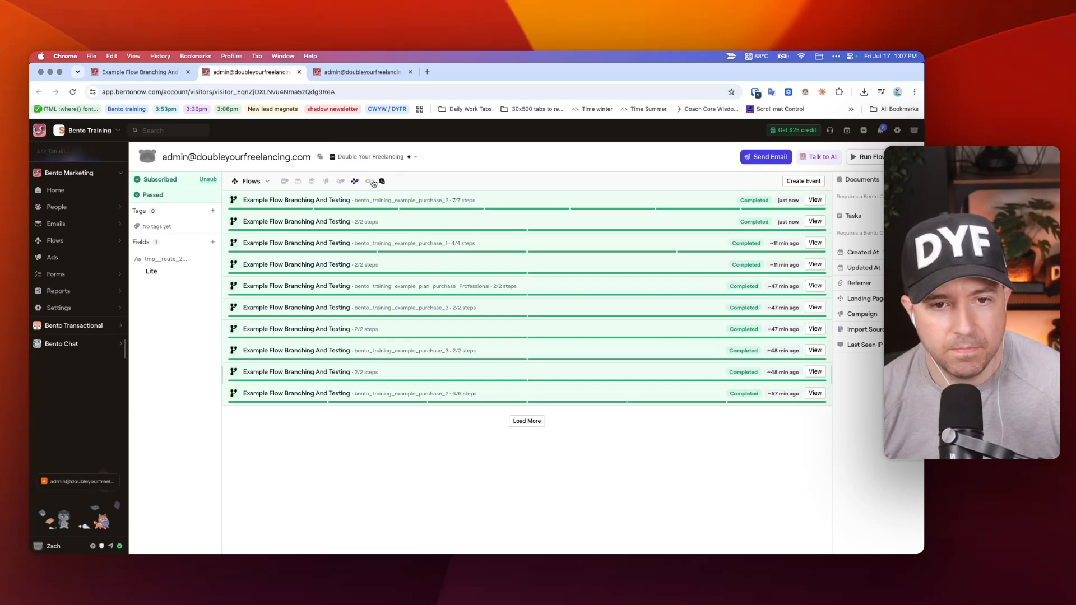
List the subscriber's events, copy the UUID of the latest bento_training_example_purchase_2 event, and return to the flow editor.
{"action": "left_click", "coordinate": [285, 181]}
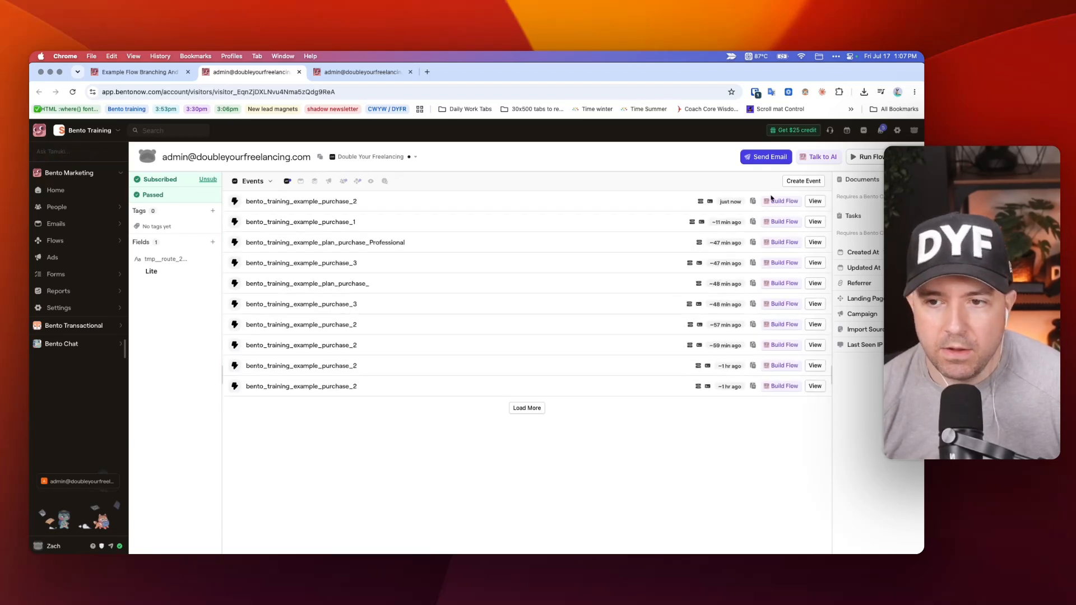
{"action": "left_click", "coordinate": [753, 201]}
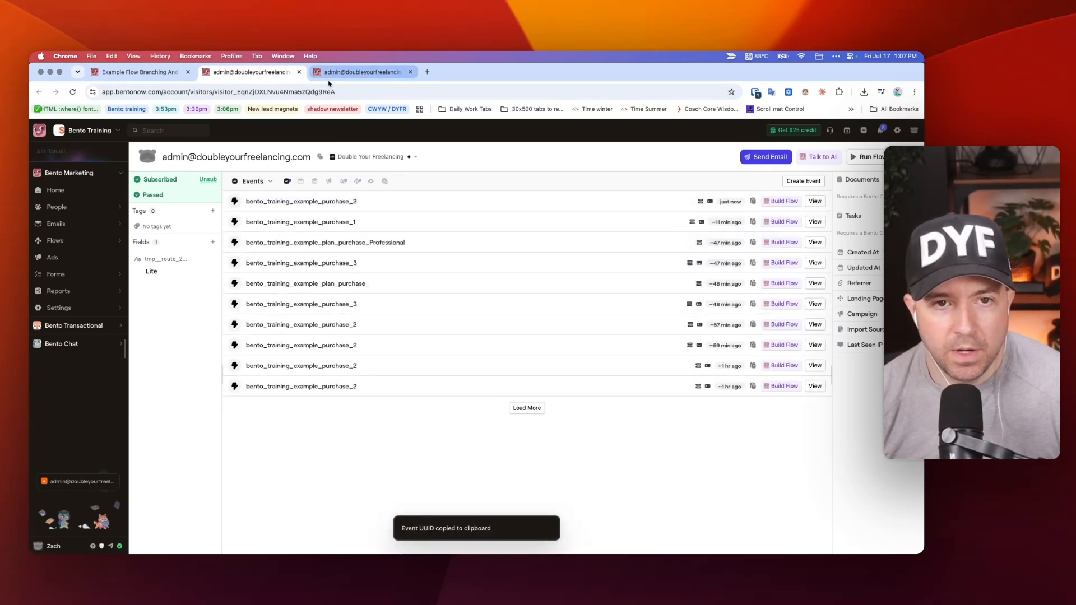
{"action": "left_click", "coordinate": [358, 72]}
{"action": "left_click", "coordinate": [156, 71]}
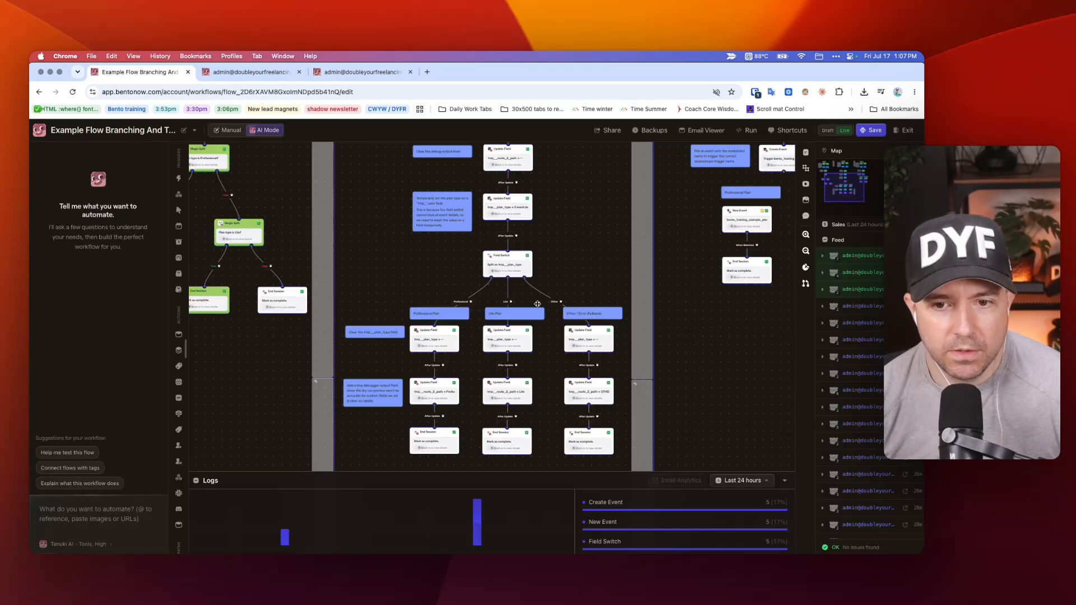
Examine the tmp__plan_type and tmp__route_2_path Update Field nodes in Pathway 2's Professional, Lite and Other branches.
{"action": "scroll", "coordinate": [535, 328], "scroll_direction": "up", "scroll_amount": 5}
{"action": "scroll", "coordinate": [539, 371], "scroll_direction": "up", "scroll_amount": 3}
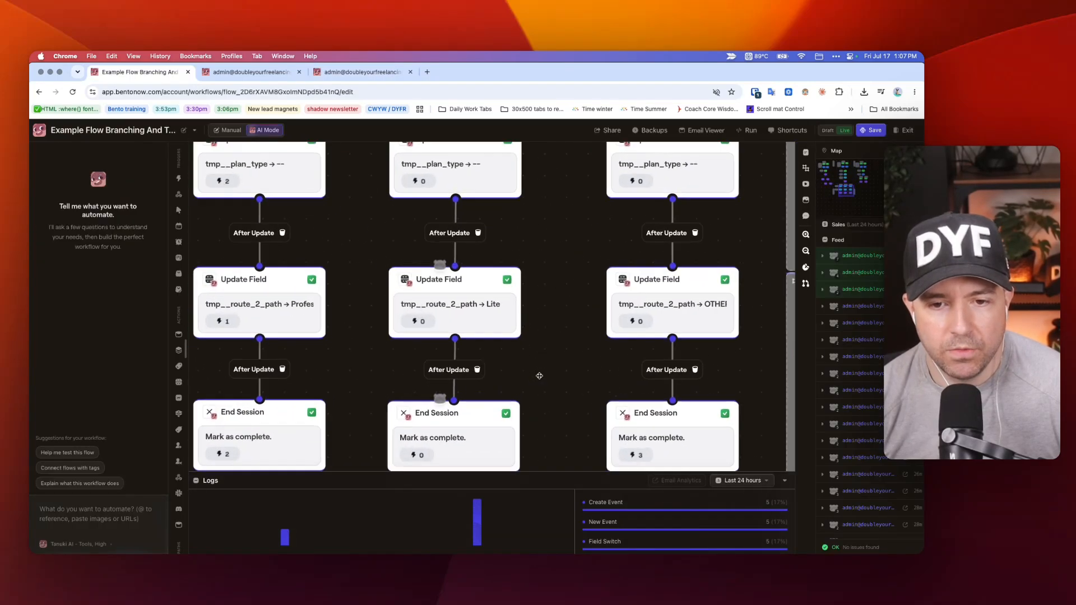
{"action": "scroll", "coordinate": [408, 311], "scroll_direction": "up", "scroll_amount": 3}
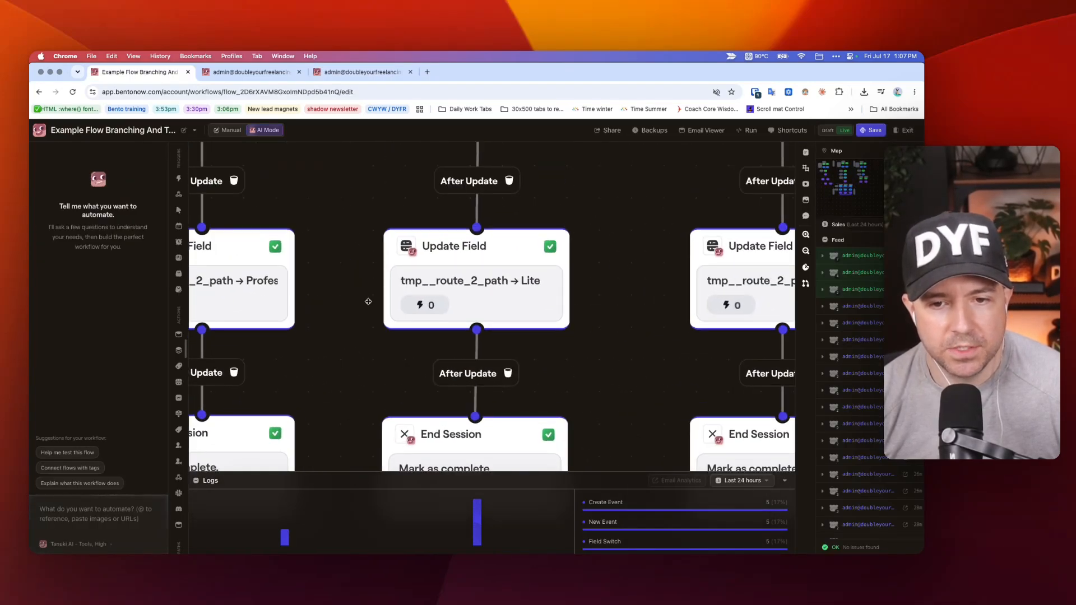
{"action": "scroll", "coordinate": [367, 301], "scroll_direction": "down", "scroll_amount": 3}
{"action": "left_click_drag", "start_coordinate": [315, 296], "coordinate": [348, 295]}
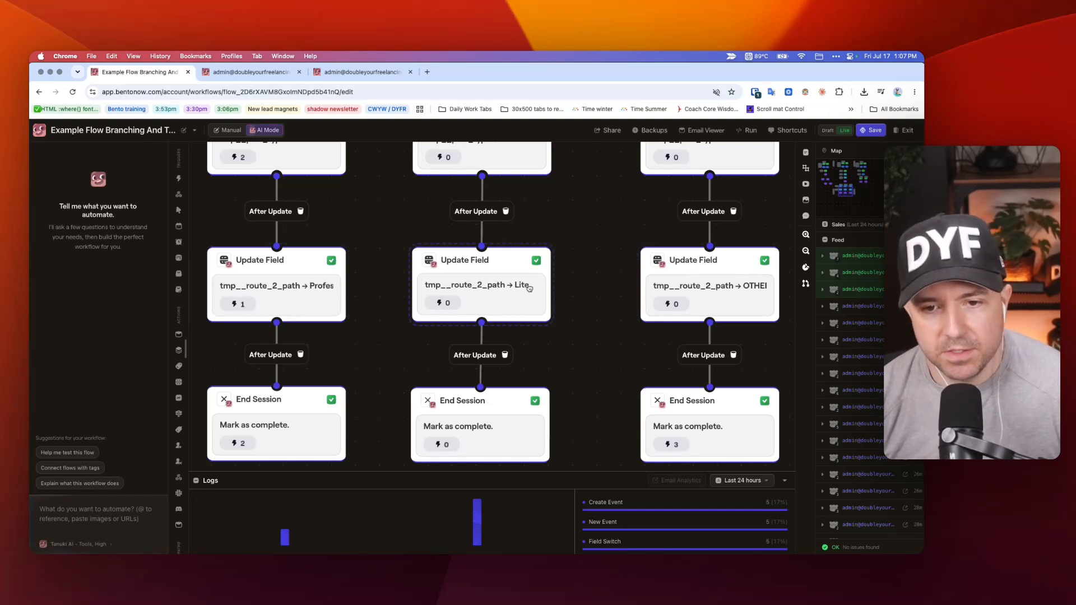
{"action": "scroll", "coordinate": [617, 271], "scroll_direction": "down", "scroll_amount": 2}
{"action": "scroll", "coordinate": [617, 272], "scroll_direction": "down", "scroll_amount": 2}
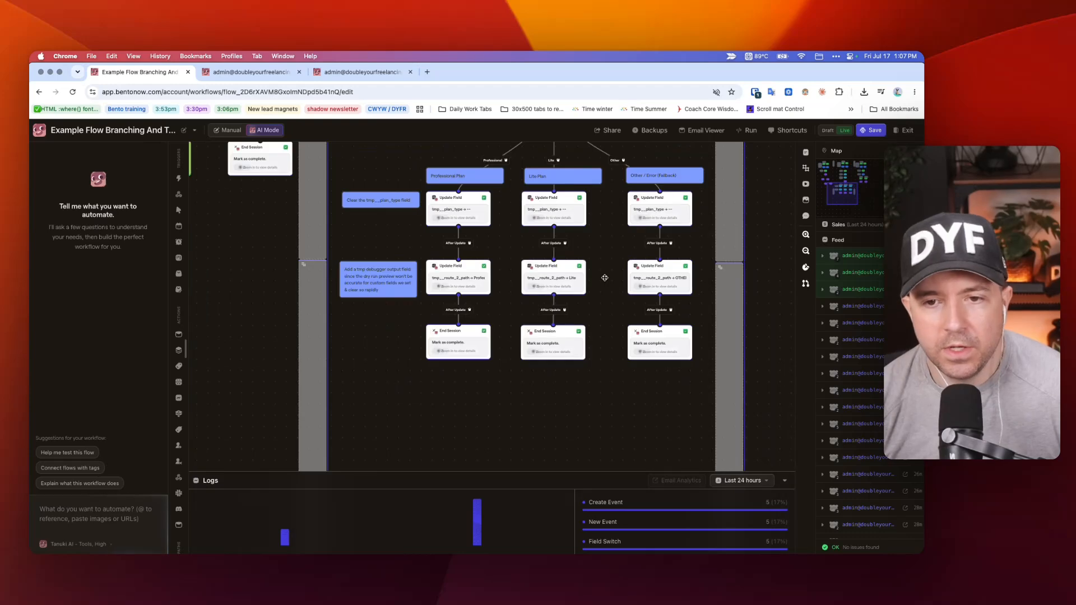
{"action": "scroll", "coordinate": [611, 274], "scroll_direction": "up", "scroll_amount": 10}
{"action": "scroll", "coordinate": [606, 278], "scroll_direction": "down", "scroll_amount": 5}
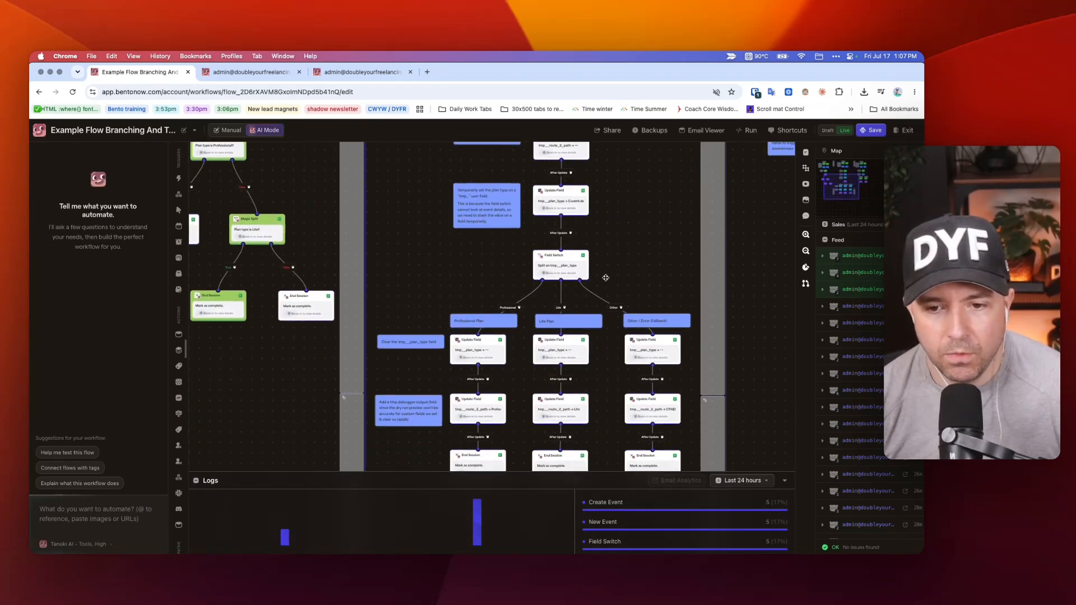
{"action": "scroll", "coordinate": [627, 266], "scroll_direction": "up", "scroll_amount": 4}
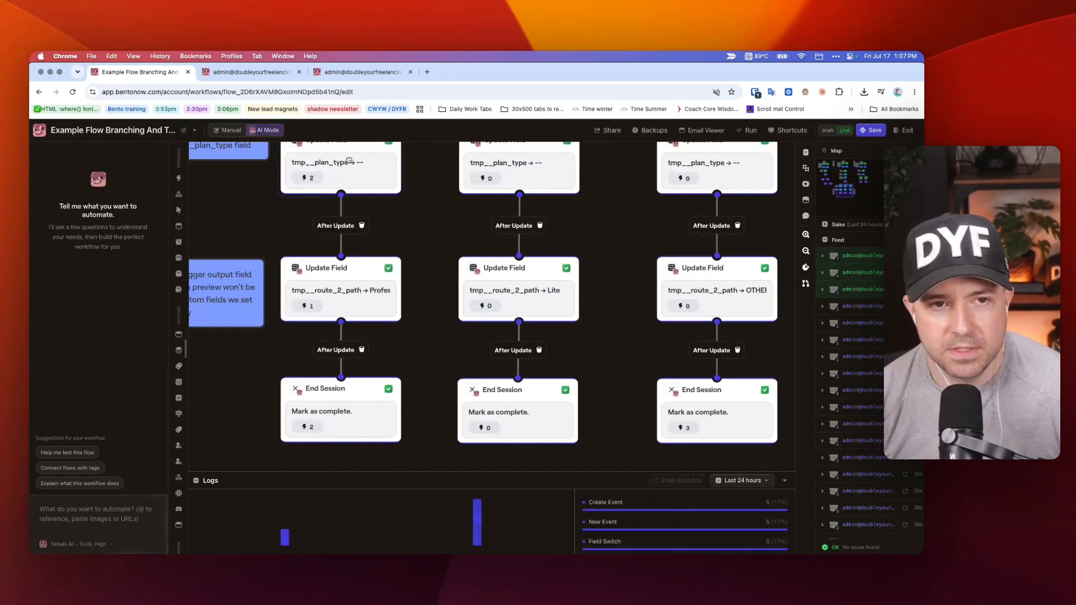
Check the subscriber's tmp__route_2_path field in its editor, close it without changes, and return to the flow editor.
{"action": "key", "text": "ctrl+Tab"}
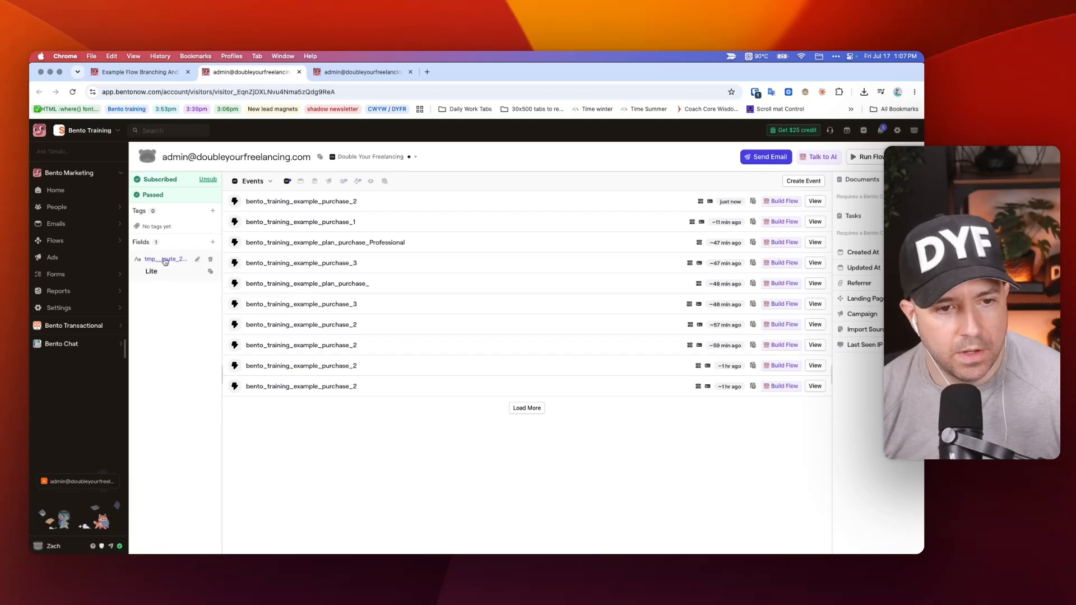
{"action": "left_click", "coordinate": [165, 259]}
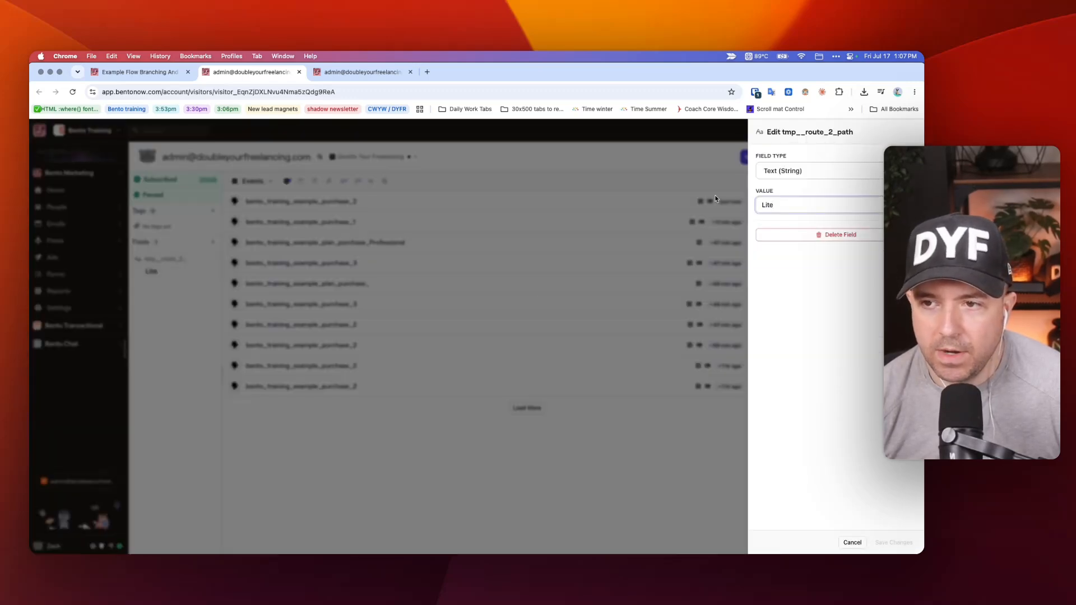
{"action": "key", "text": "Escape"}
{"action": "key", "text": "ctrl+shift+Tab"}
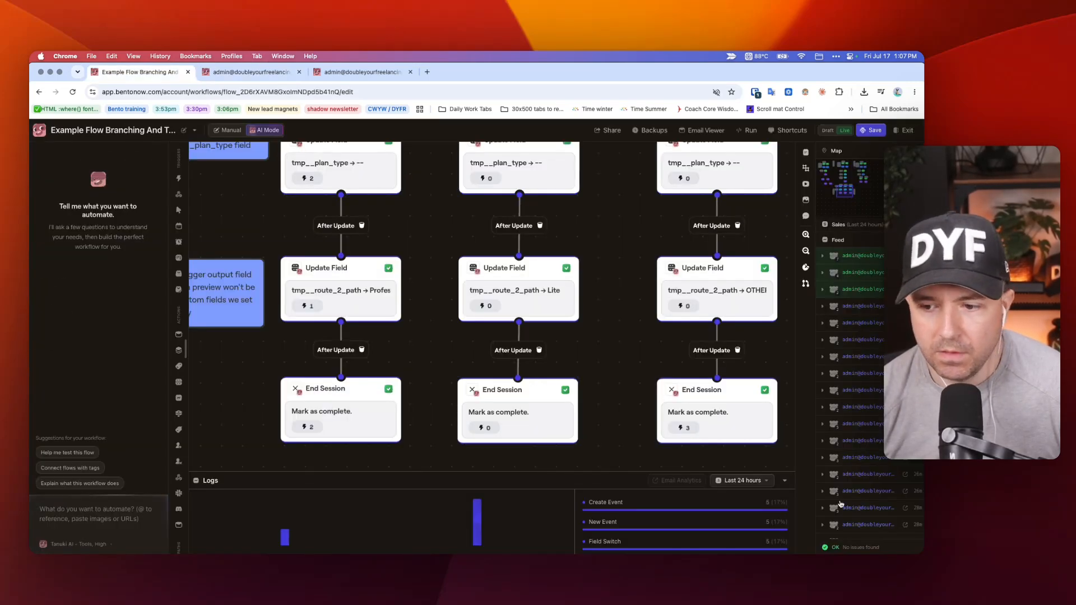
Run a What Will Match dry run of the flow using the copied event UUID.
{"action": "left_click", "coordinate": [746, 130]}
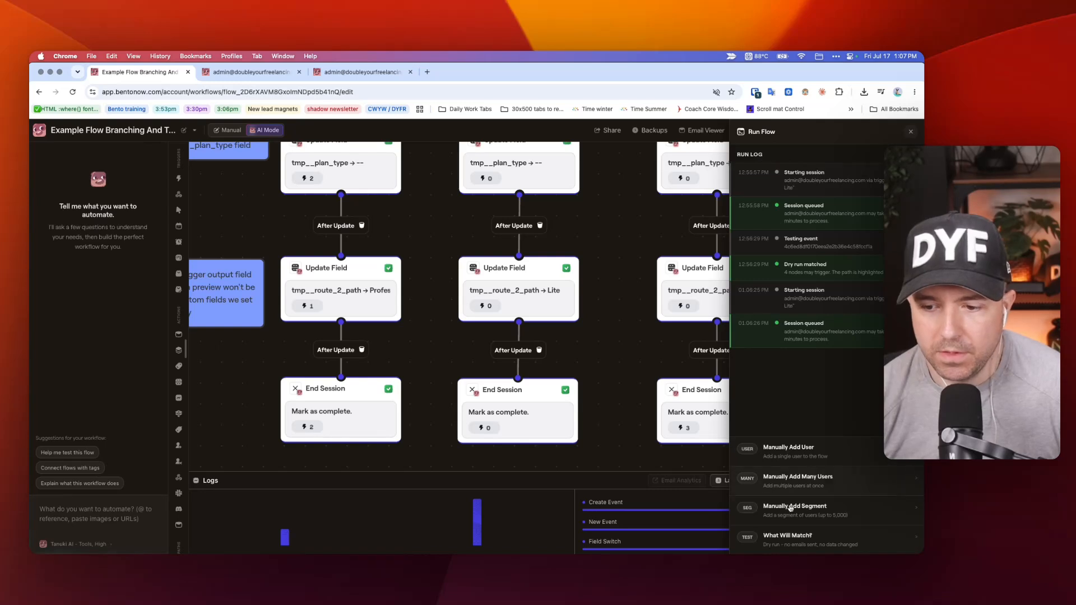
{"action": "left_click", "coordinate": [795, 541]}
{"action": "left_click", "coordinate": [823, 544]}
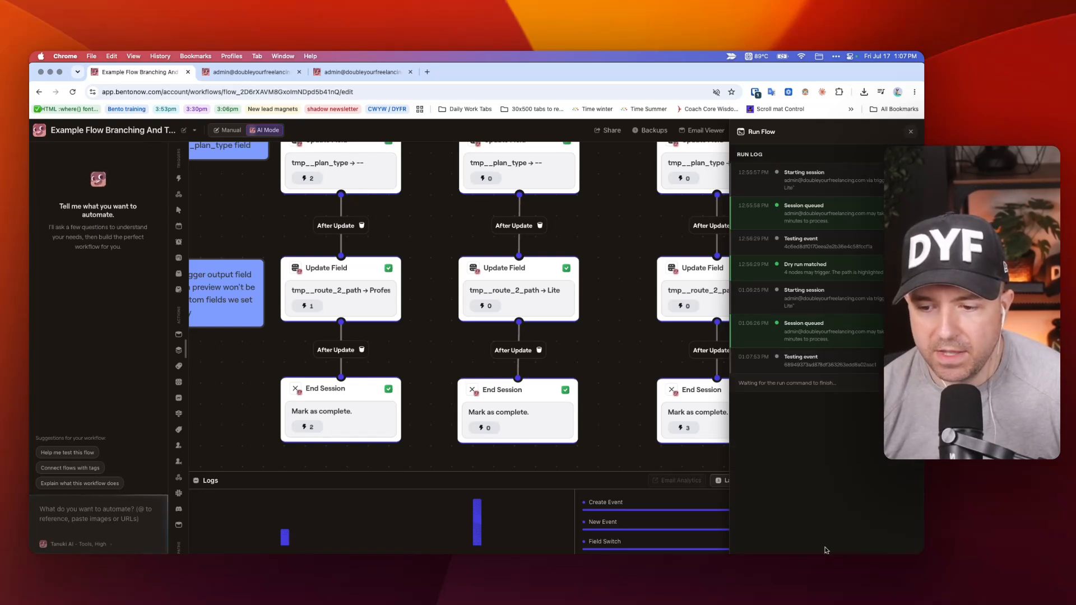
Trace the dry run's matched path through Pathway 2, from its Update Field nodes and Field Switch down to End Session.
{"action": "scroll", "coordinate": [639, 329], "scroll_direction": "down", "scroll_amount": 5}
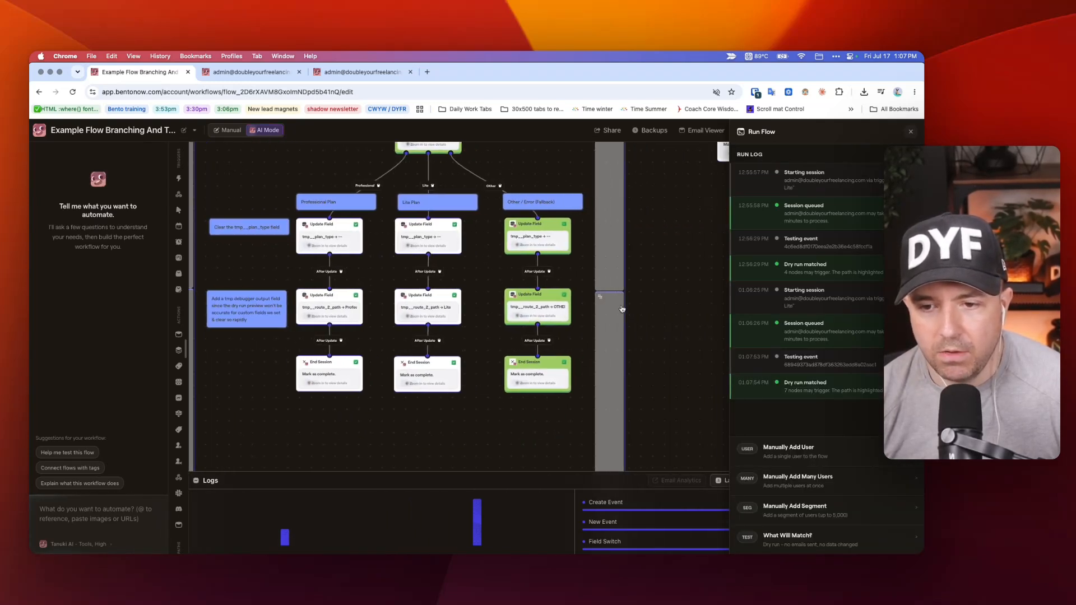
{"action": "scroll", "coordinate": [569, 219], "scroll_direction": "up", "scroll_amount": 2}
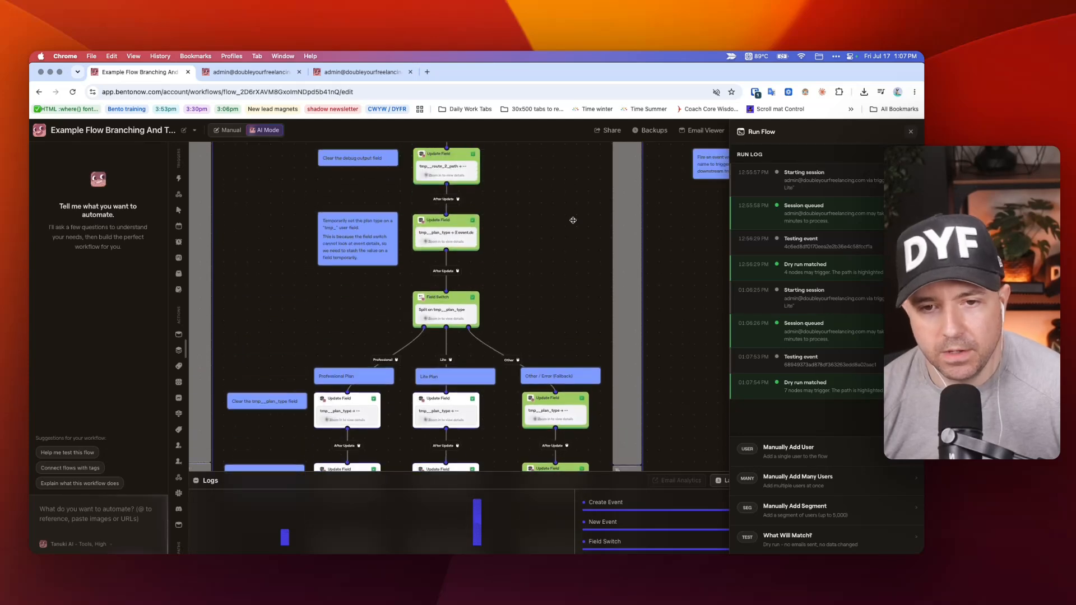
{"action": "scroll", "coordinate": [570, 219], "scroll_direction": "down", "scroll_amount": 5}
{"action": "left_click_drag", "start_coordinate": [614, 194], "coordinate": [531, 445]}
{"action": "scroll", "coordinate": [535, 425], "scroll_direction": "up", "scroll_amount": 5}
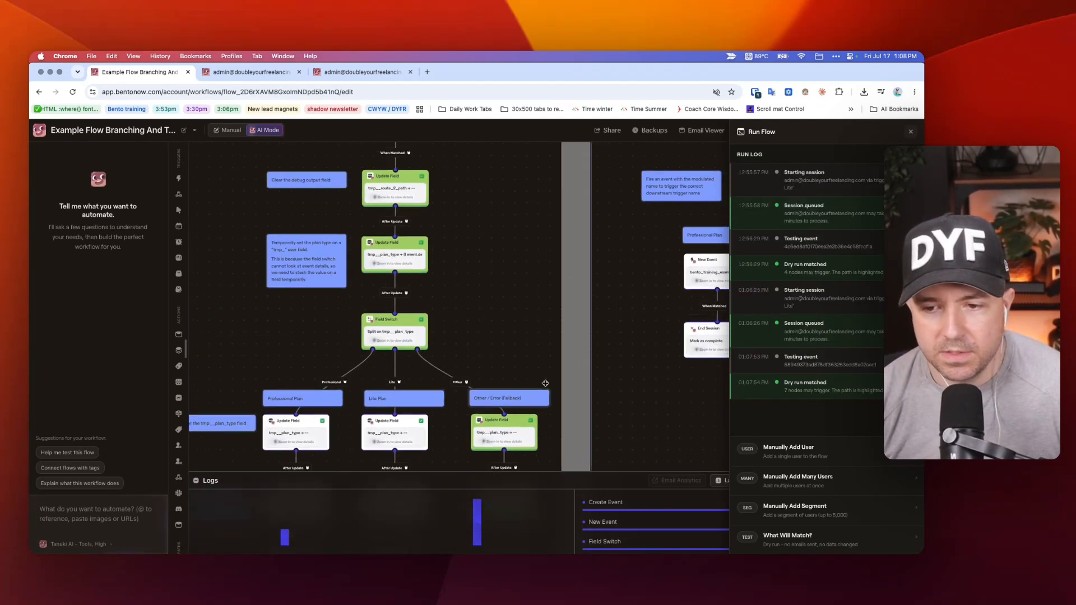
{"action": "scroll", "coordinate": [545, 383], "scroll_direction": "down", "scroll_amount": 5}
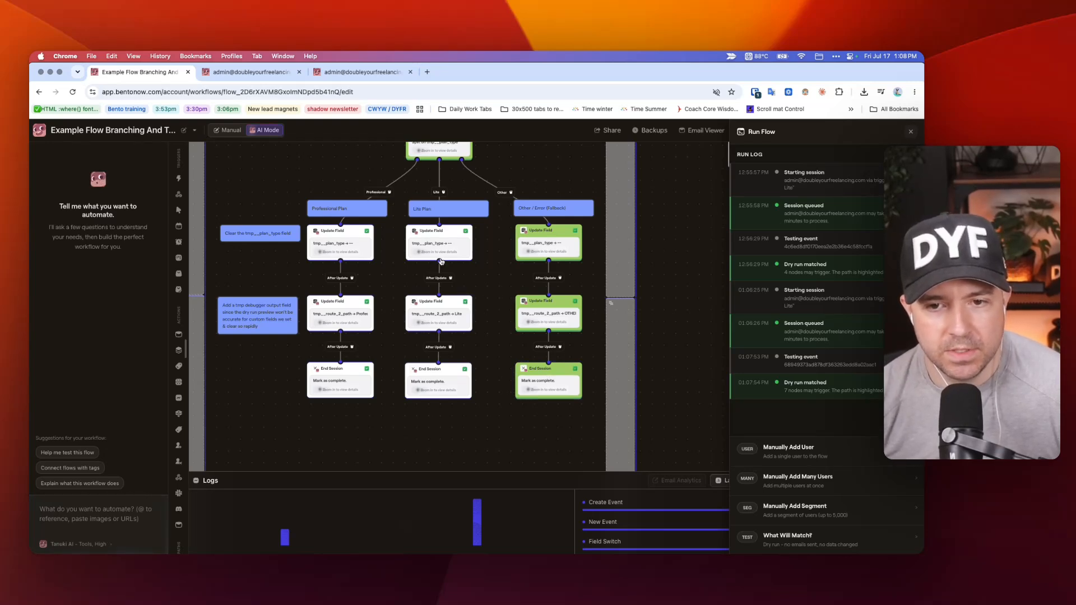
Compare the Field Switch's tmp__plan_type setting with the subscriber's current custom fields, and close the node's settings.
{"action": "scroll", "coordinate": [434, 361], "scroll_direction": "up", "scroll_amount": 4}
{"action": "left_click", "coordinate": [436, 356]}
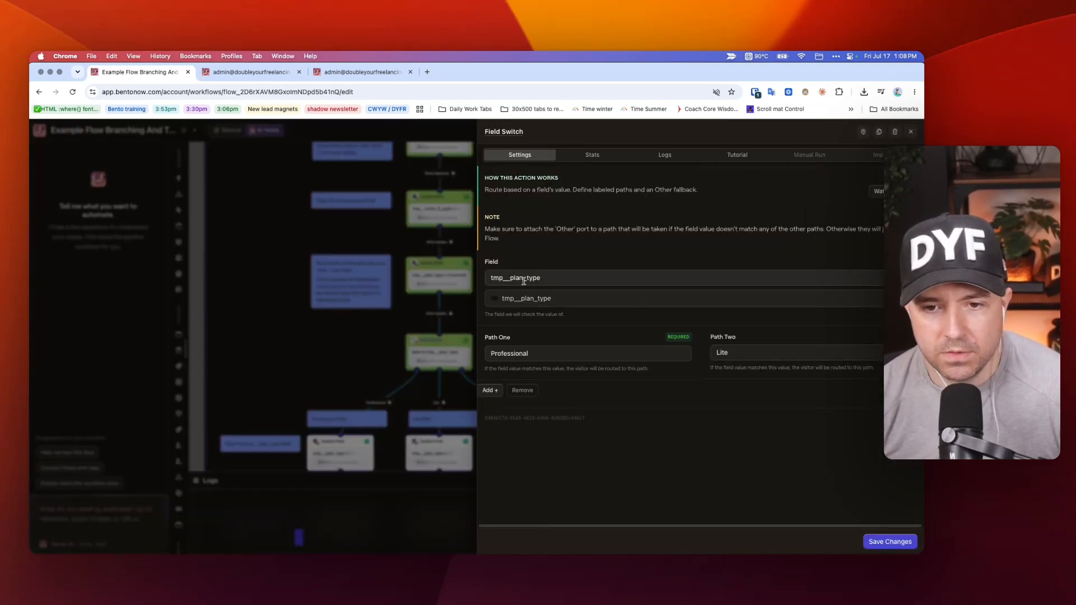
{"action": "key", "text": "ctrl+Tab"}
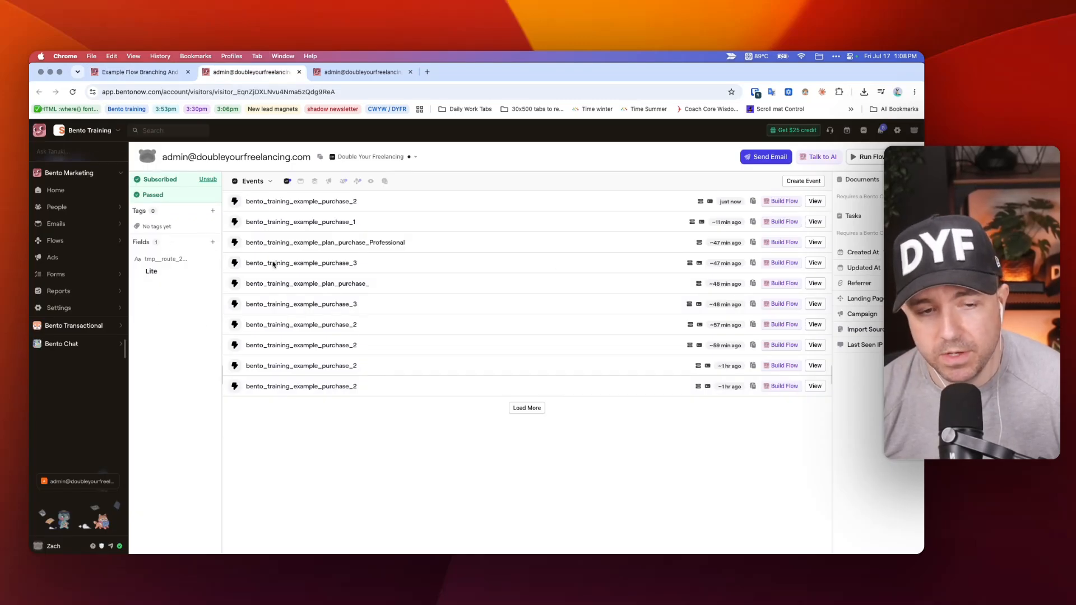
{"action": "key", "text": "ctrl+shift+Tab"}
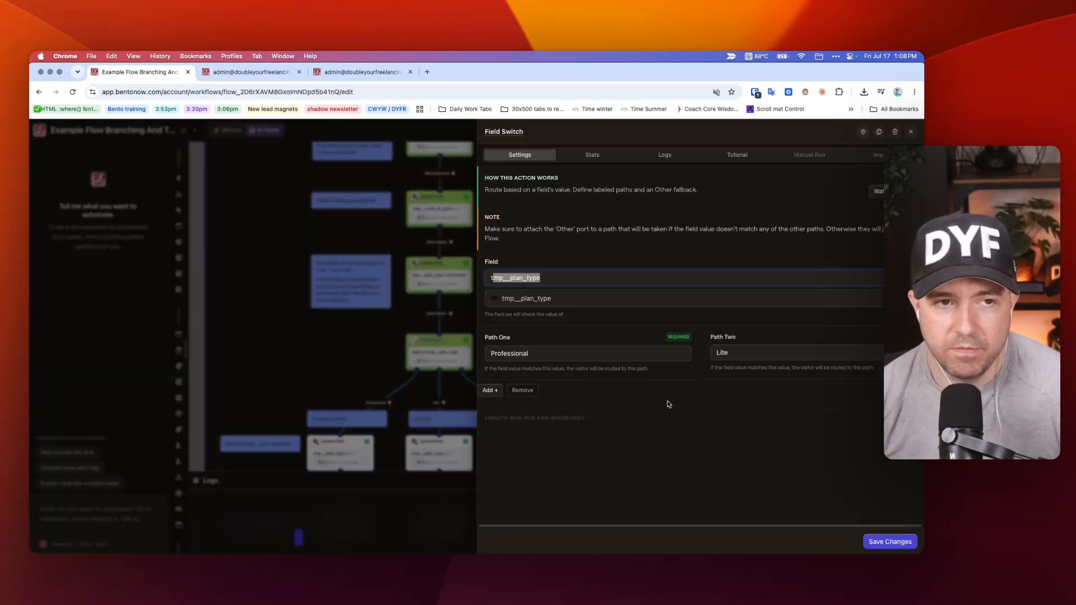
{"action": "left_click", "coordinate": [344, 298]}
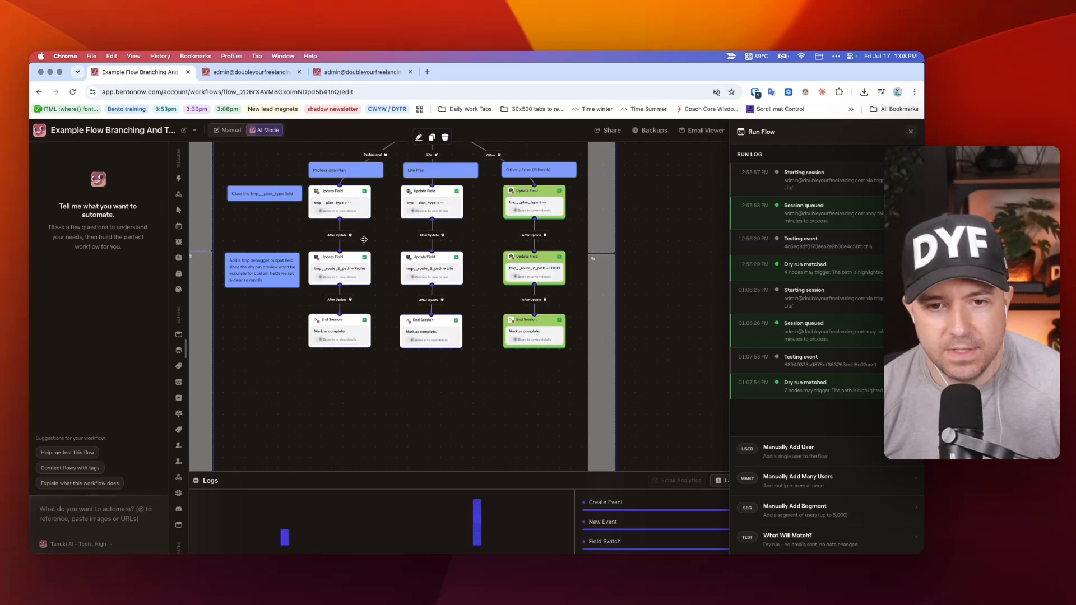
Look over Pathway 3's layout, and examine Pathway 2 again from its main trigger down to the plan branches.
{"action": "scroll", "coordinate": [414, 283], "scroll_direction": "up", "scroll_amount": 5}
{"action": "scroll", "coordinate": [416, 282], "scroll_direction": "down", "scroll_amount": 5}
{"action": "scroll", "coordinate": [608, 268], "scroll_direction": "up", "scroll_amount": 5}
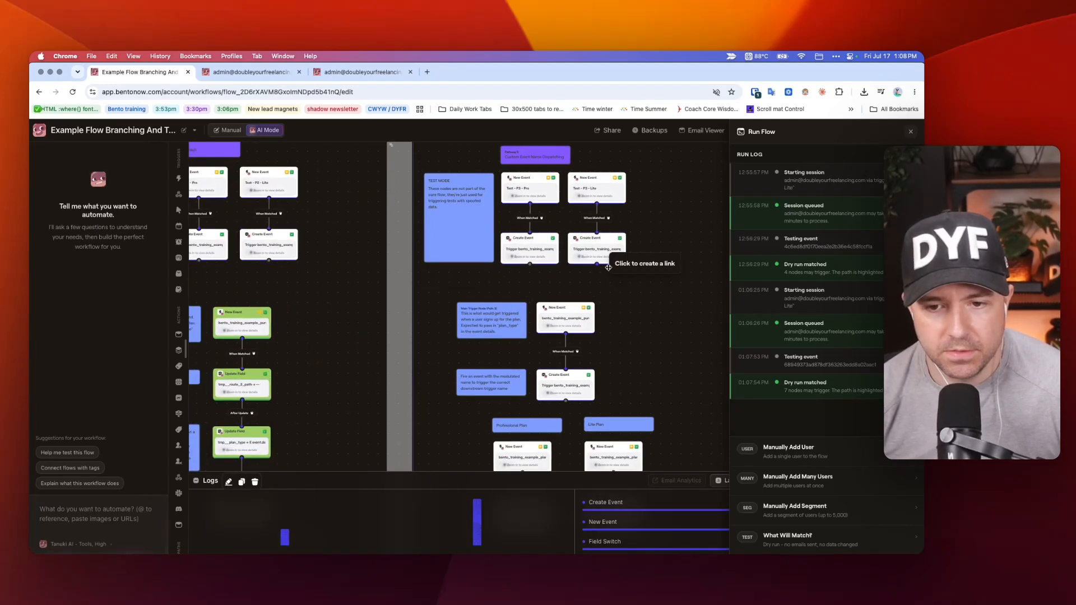
{"action": "scroll", "coordinate": [600, 278], "scroll_direction": "up", "scroll_amount": 3}
{"action": "scroll", "coordinate": [600, 278], "scroll_direction": "right", "scroll_amount": 3}
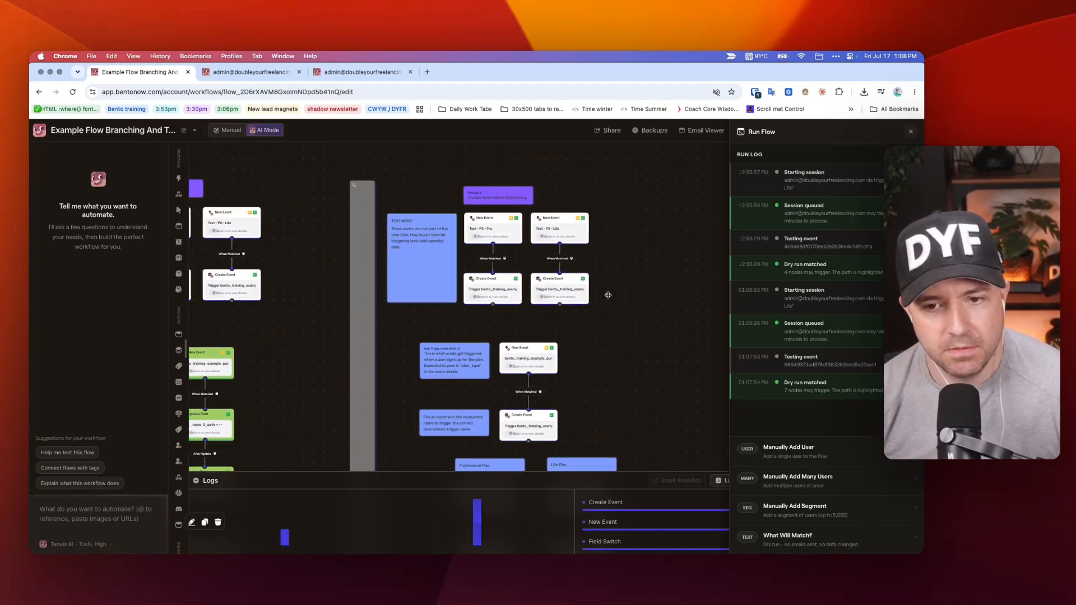
{"action": "scroll", "coordinate": [560, 308], "scroll_direction": "left", "scroll_amount": 2}
{"action": "scroll", "coordinate": [504, 311], "scroll_direction": "down", "scroll_amount": 10}
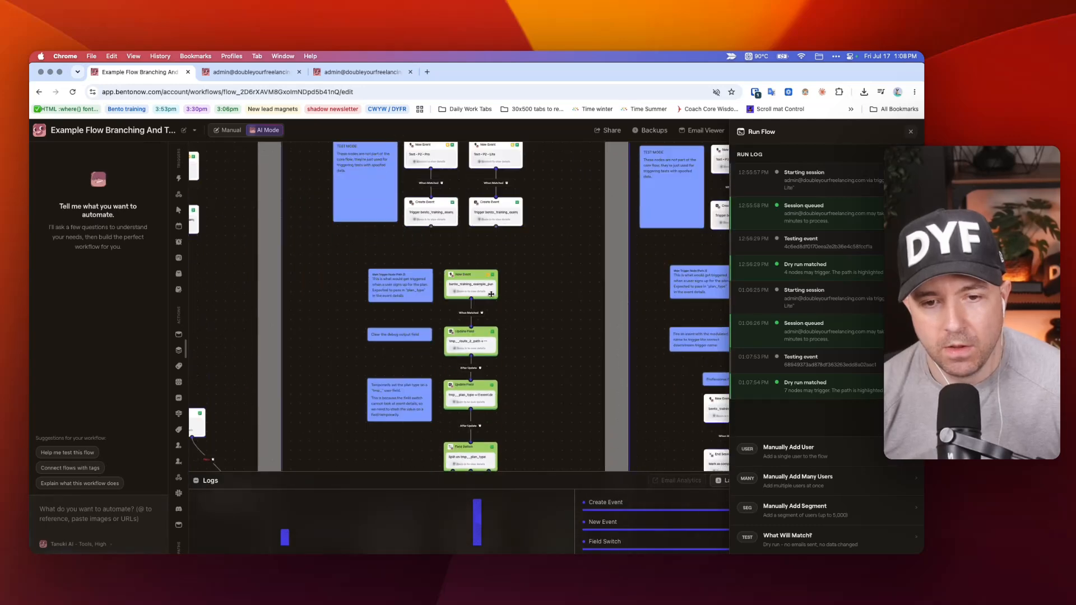
{"action": "scroll", "coordinate": [461, 315], "scroll_direction": "down", "scroll_amount": 5}
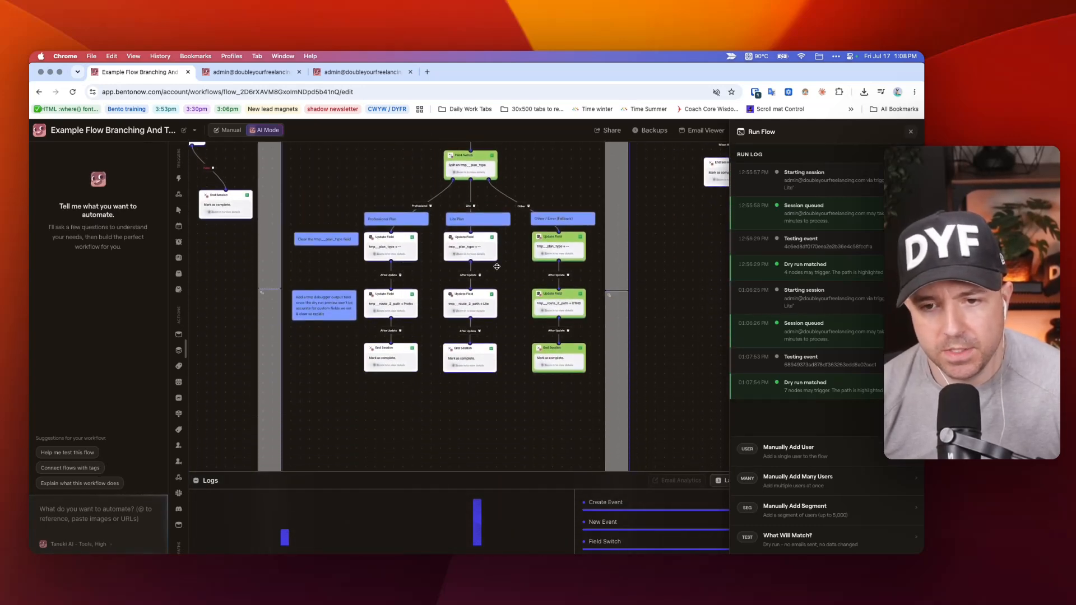
Inspect the Field Switch's Professional and Lite path values in its settings, and close them.
{"action": "scroll", "coordinate": [496, 265], "scroll_direction": "up", "scroll_amount": 3}
{"action": "scroll", "coordinate": [496, 266], "scroll_direction": "down", "scroll_amount": 3}
{"action": "scroll", "coordinate": [495, 266], "scroll_direction": "up", "scroll_amount": 1}
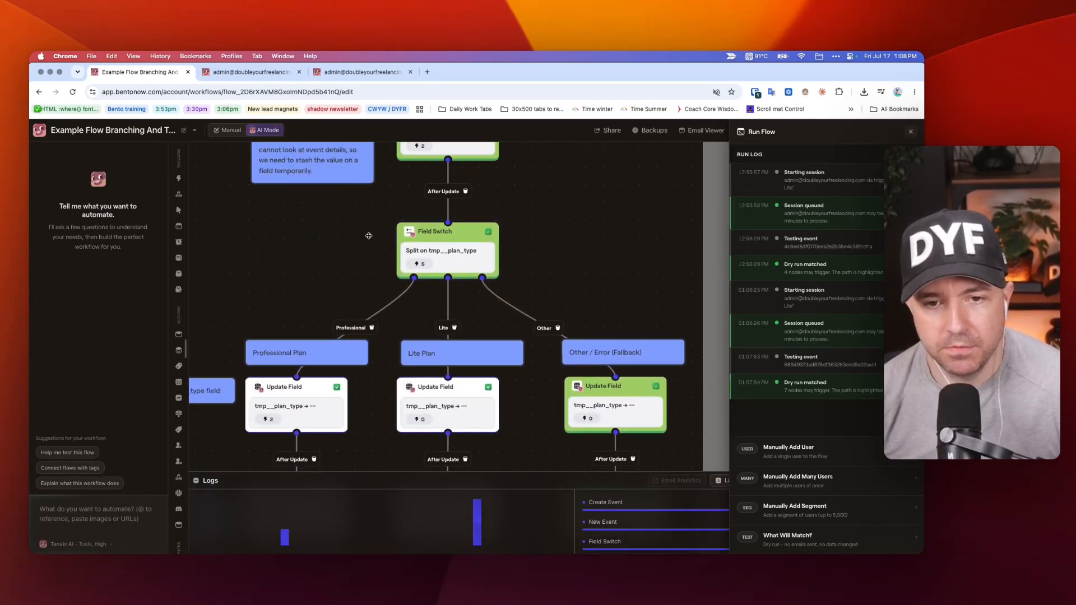
{"action": "left_click", "coordinate": [453, 243]}
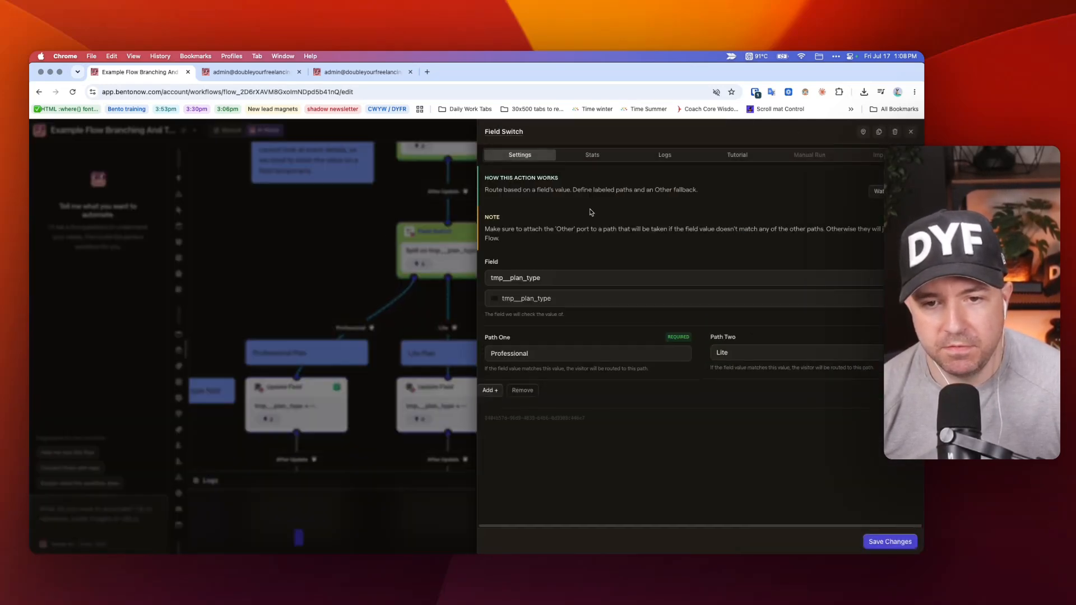
{"action": "left_click", "coordinate": [315, 220]}
Examine Pathway 3's test triggers, main trigger, event-dispatching Create Event node, and Professional and Lite plan branches.
{"action": "scroll", "coordinate": [364, 222], "scroll_direction": "down", "scroll_amount": 4}
{"action": "scroll", "coordinate": [432, 234], "scroll_direction": "right", "scroll_amount": 5}
{"action": "scroll", "coordinate": [433, 241], "scroll_direction": "up", "scroll_amount": 3}
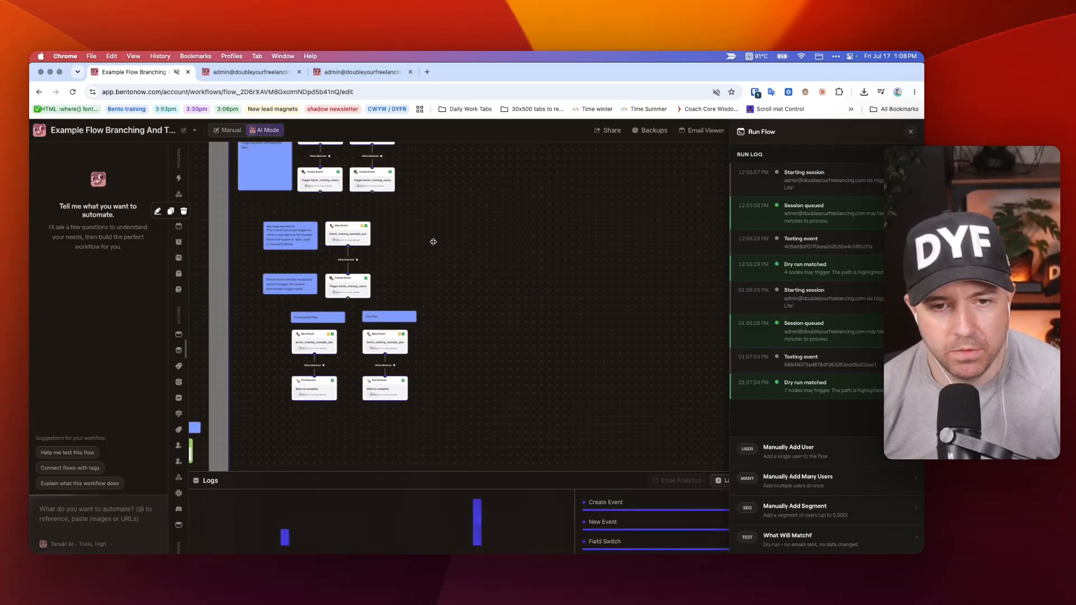
{"action": "scroll", "coordinate": [434, 241], "scroll_direction": "left", "scroll_amount": 4}
{"action": "scroll", "coordinate": [433, 241], "scroll_direction": "up", "scroll_amount": 5}
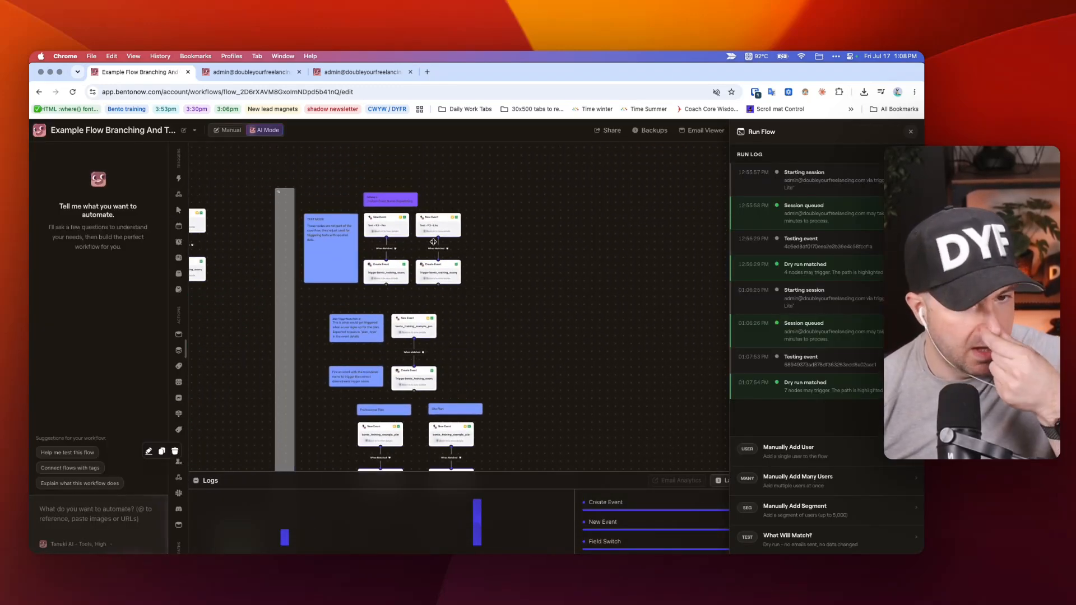
{"action": "scroll", "coordinate": [433, 241], "scroll_direction": "down", "scroll_amount": 3}
{"action": "scroll", "coordinate": [458, 259], "scroll_direction": "left", "scroll_amount": 1}
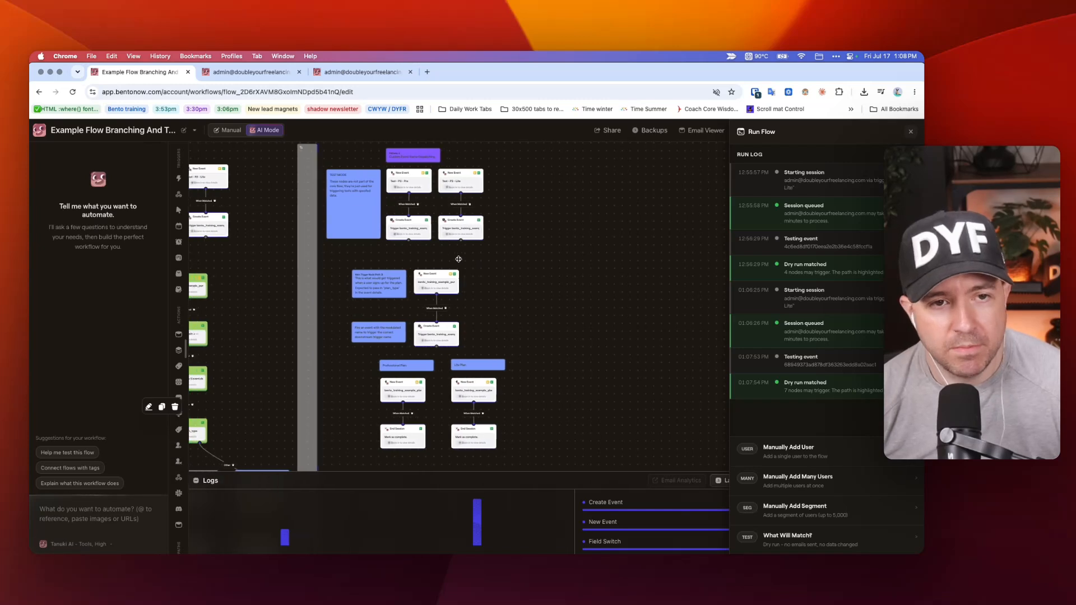
{"action": "scroll", "coordinate": [460, 257], "scroll_direction": "right", "scroll_amount": 1}
{"action": "scroll", "coordinate": [406, 260], "scroll_direction": "up", "scroll_amount": 2}
{"action": "scroll", "coordinate": [404, 262], "scroll_direction": "up", "scroll_amount": 5}
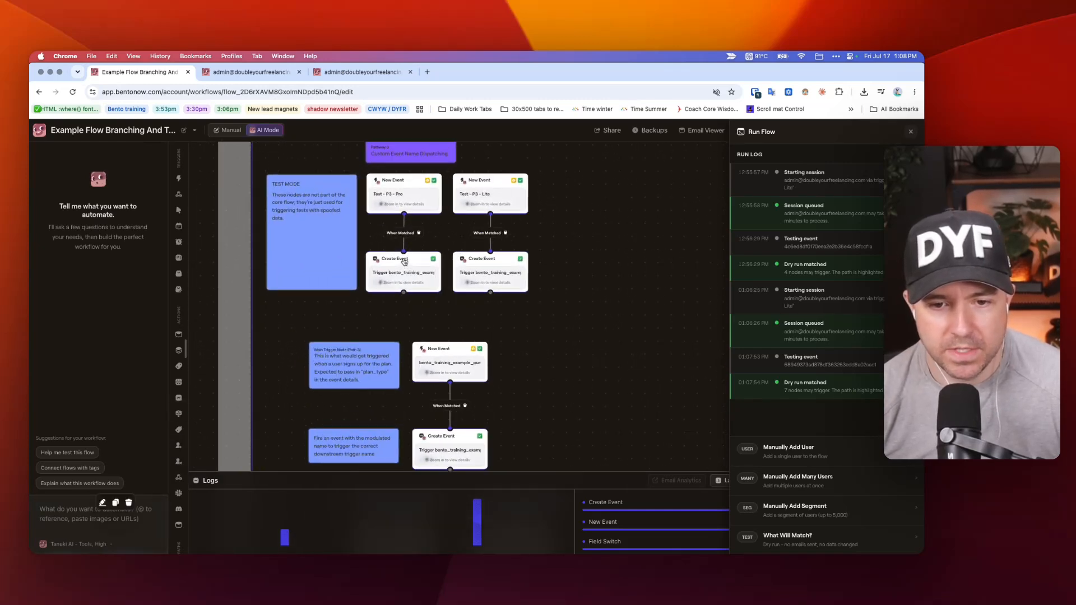
Compare Pathway 3's layout with the neighbouring pathways, and look over its test triggers, main trigger and plan branches again.
{"action": "scroll", "coordinate": [404, 261], "scroll_direction": "down", "scroll_amount": 6}
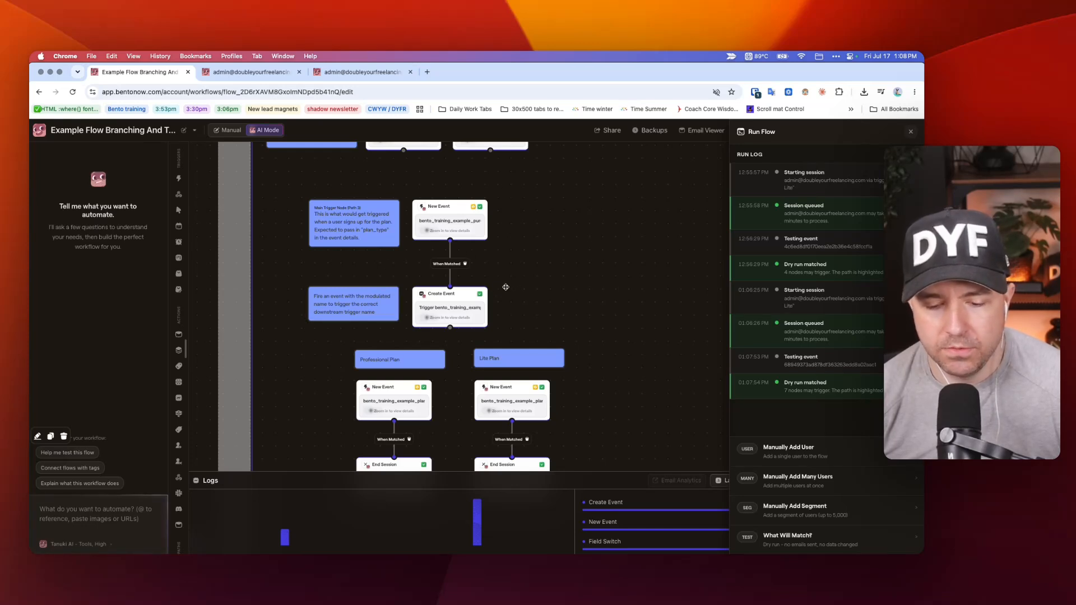
{"action": "scroll", "coordinate": [559, 264], "scroll_direction": "down", "scroll_amount": 5}
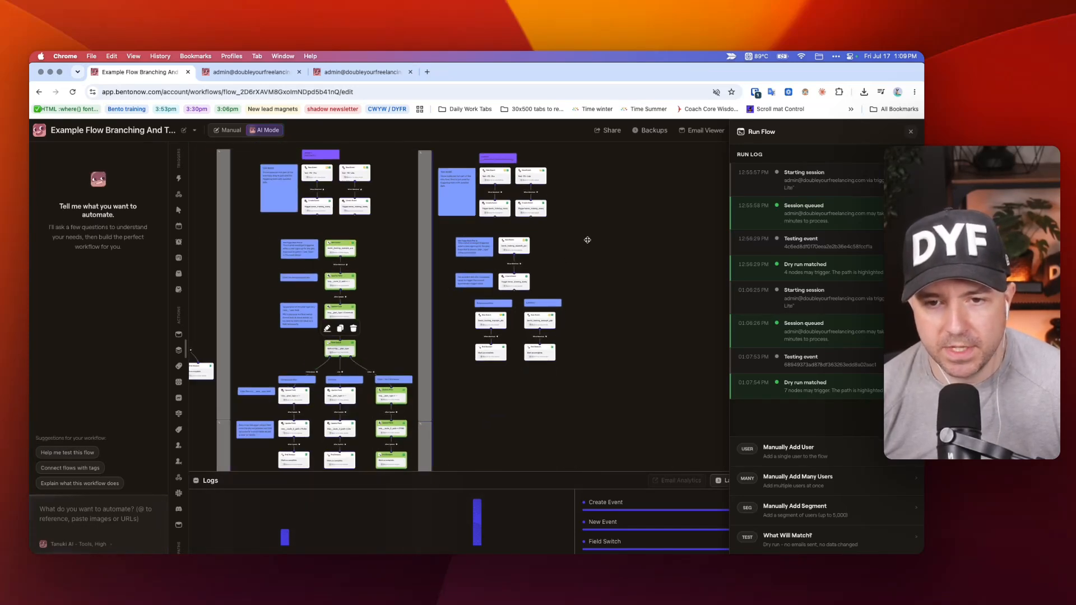
{"action": "scroll", "coordinate": [585, 238], "scroll_direction": "up", "scroll_amount": 8}
{"action": "scroll", "coordinate": [593, 241], "scroll_direction": "down", "scroll_amount": 6}
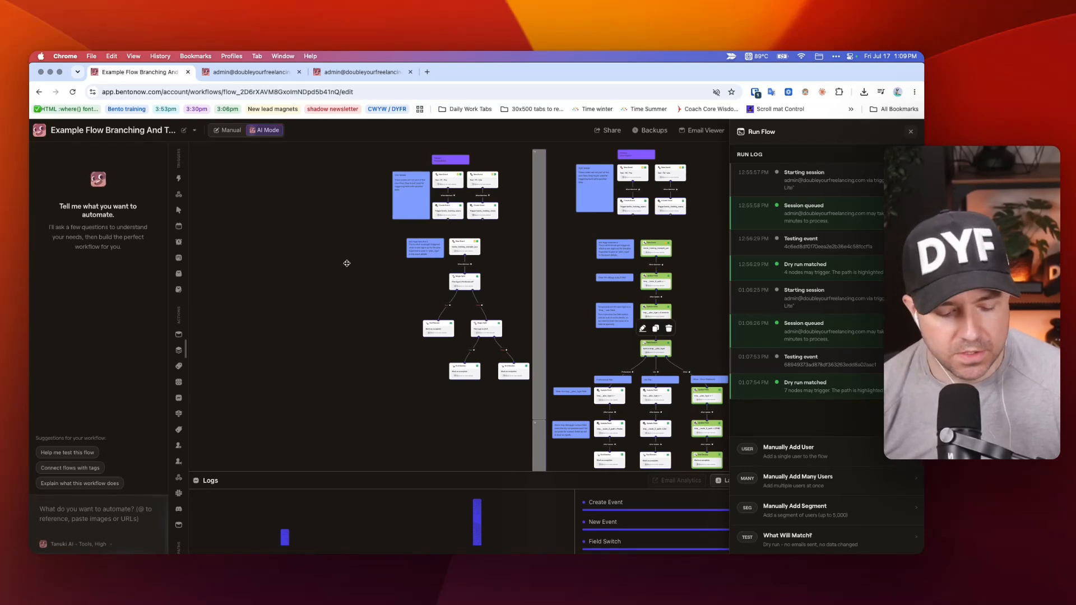
{"action": "scroll", "coordinate": [347, 264], "scroll_direction": "right", "scroll_amount": 10}
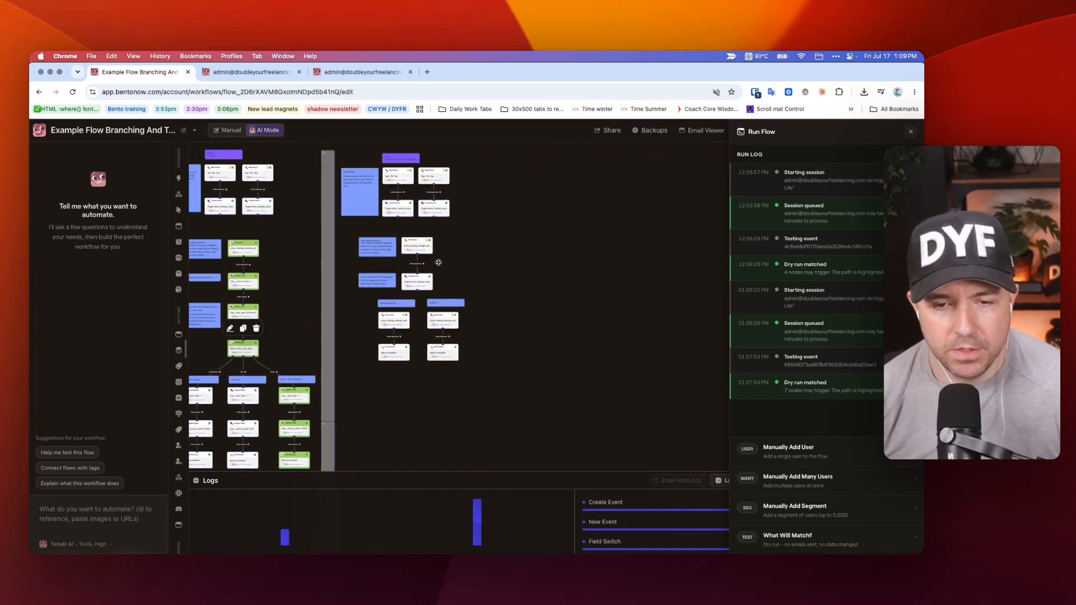
{"action": "scroll", "coordinate": [418, 301], "scroll_direction": "up", "scroll_amount": 3}
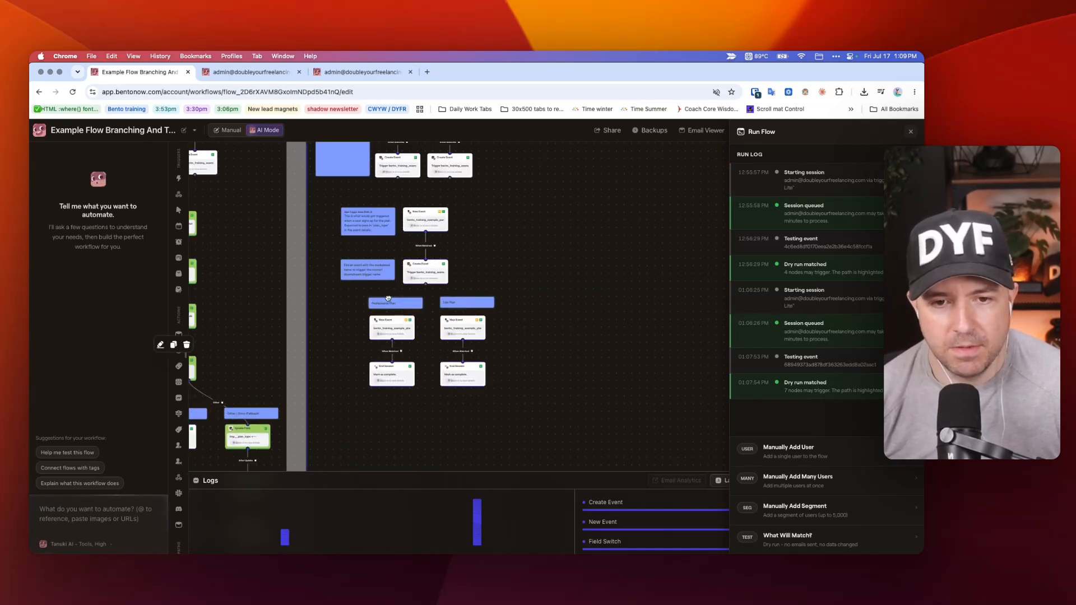
{"action": "scroll", "coordinate": [388, 298], "scroll_direction": "up", "scroll_amount": 2}
{"action": "scroll", "coordinate": [525, 257], "scroll_direction": "up", "scroll_amount": 3}
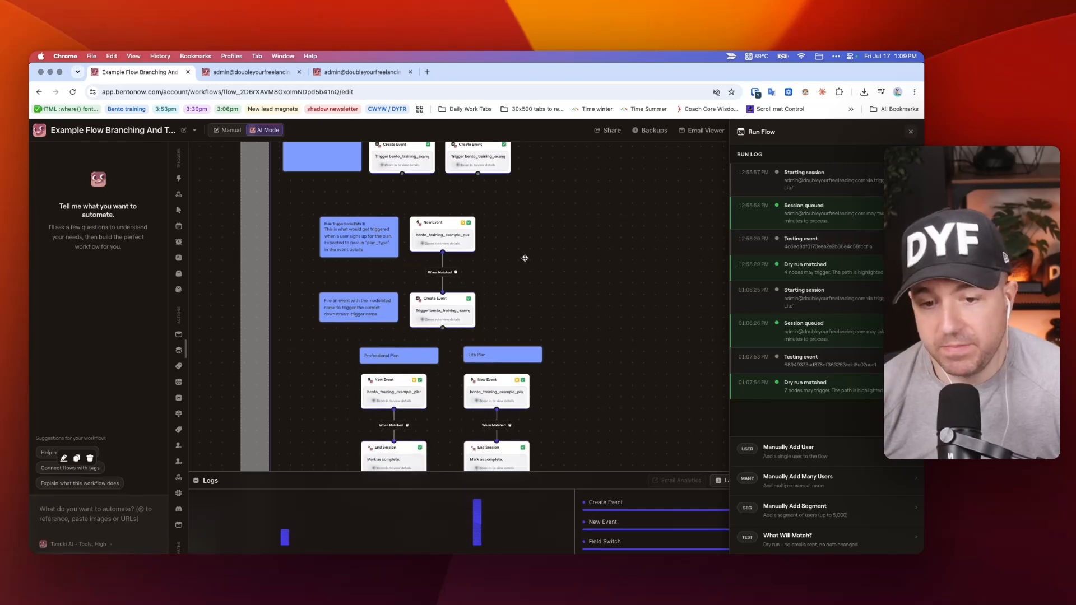
{"action": "scroll", "coordinate": [480, 255], "scroll_direction": "up", "scroll_amount": 5}
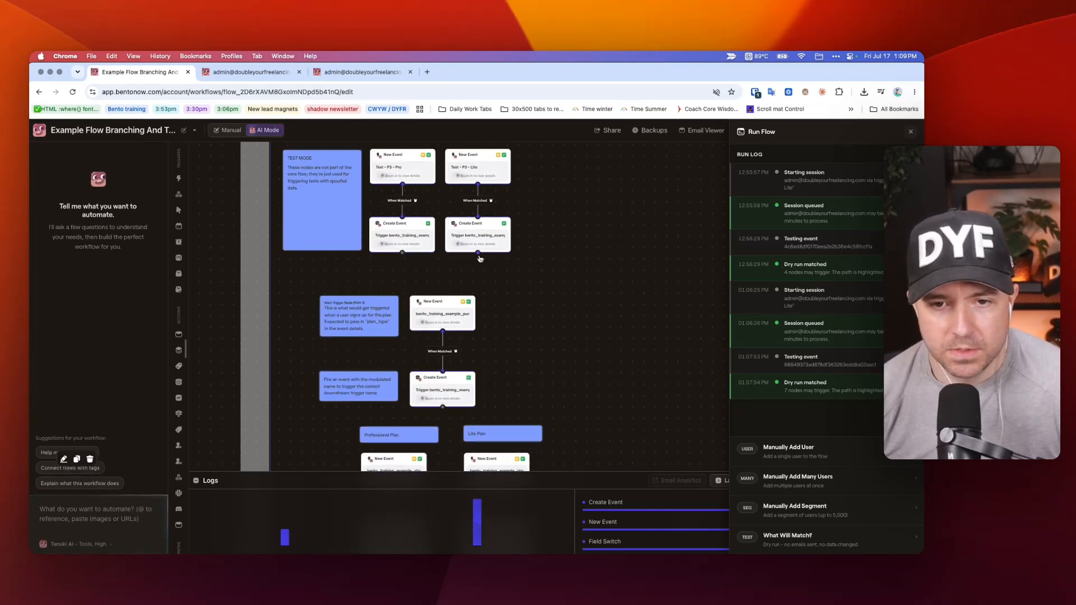
Check the event name in Pathway 3's main trigger, and inspect the {{ event.details.plan_type }} placeholder in the Create Event node below it.
{"action": "left_click", "coordinate": [442, 307]}
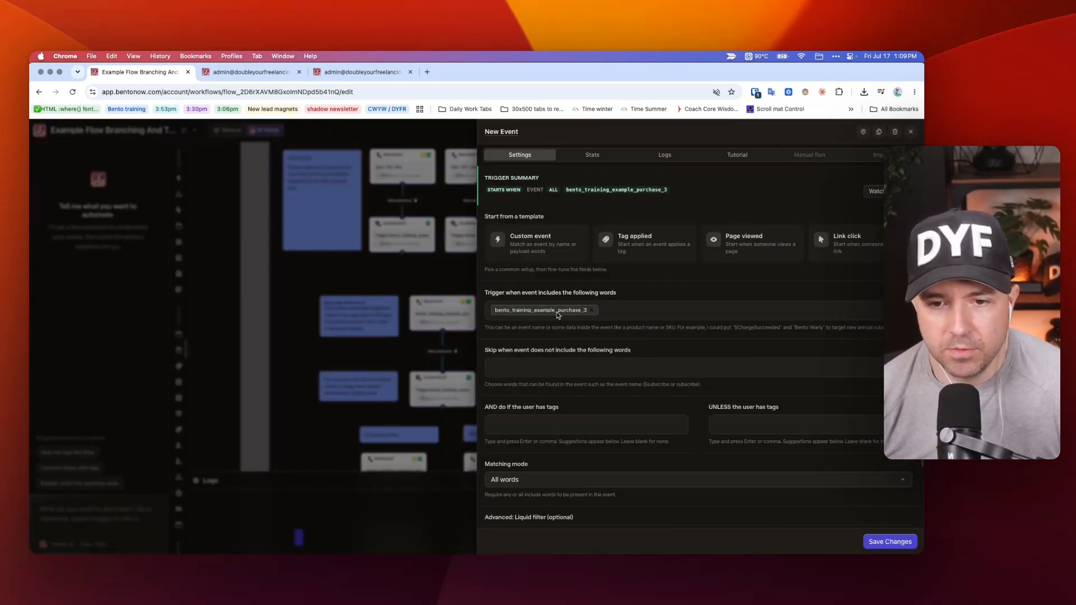
{"action": "left_click", "coordinate": [465, 278]}
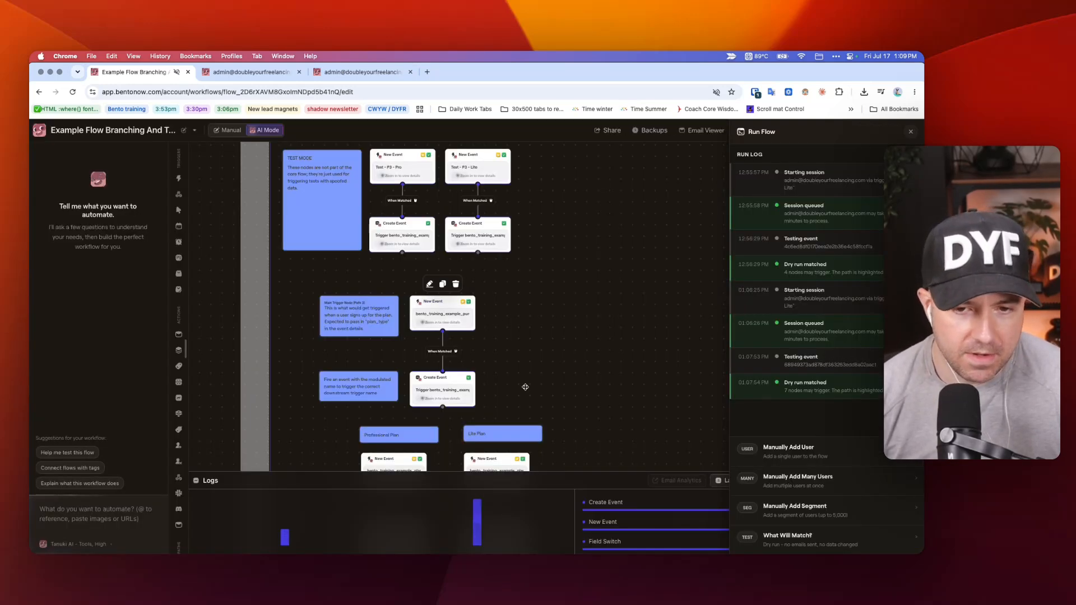
{"action": "scroll", "coordinate": [447, 318], "scroll_direction": "down", "scroll_amount": 3}
{"action": "left_click", "coordinate": [447, 318]}
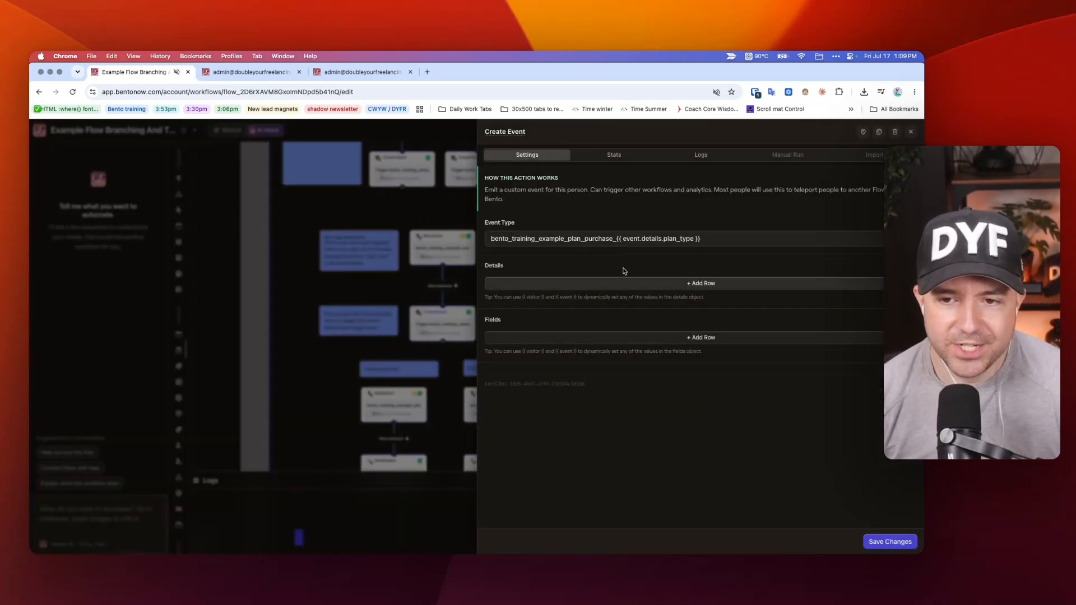
{"action": "left_click_drag", "start_coordinate": [491, 239], "coordinate": [712, 239]}
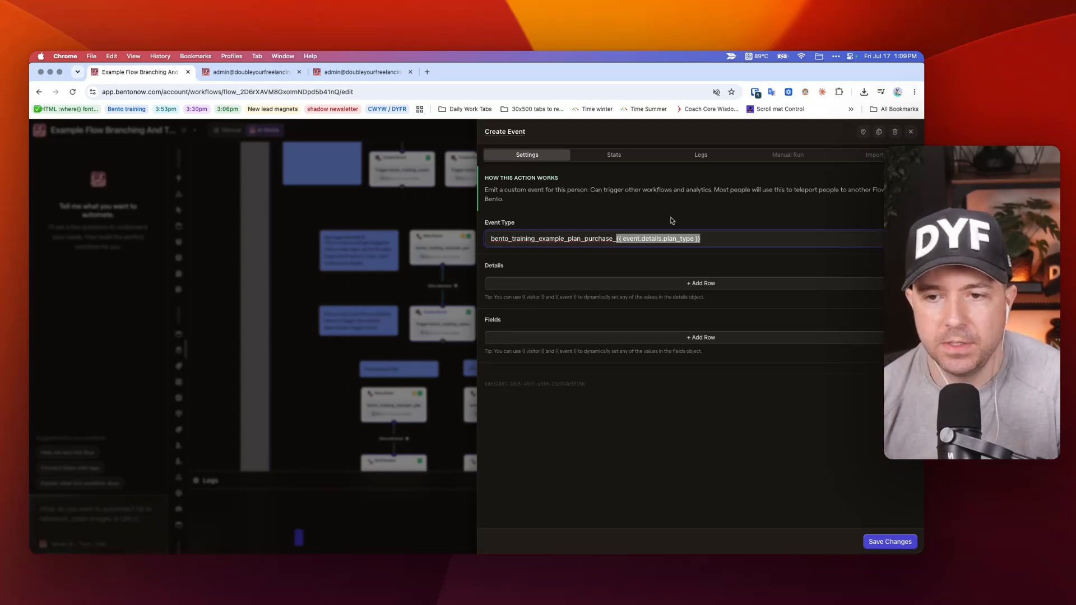
{"action": "left_click", "coordinate": [699, 235]}
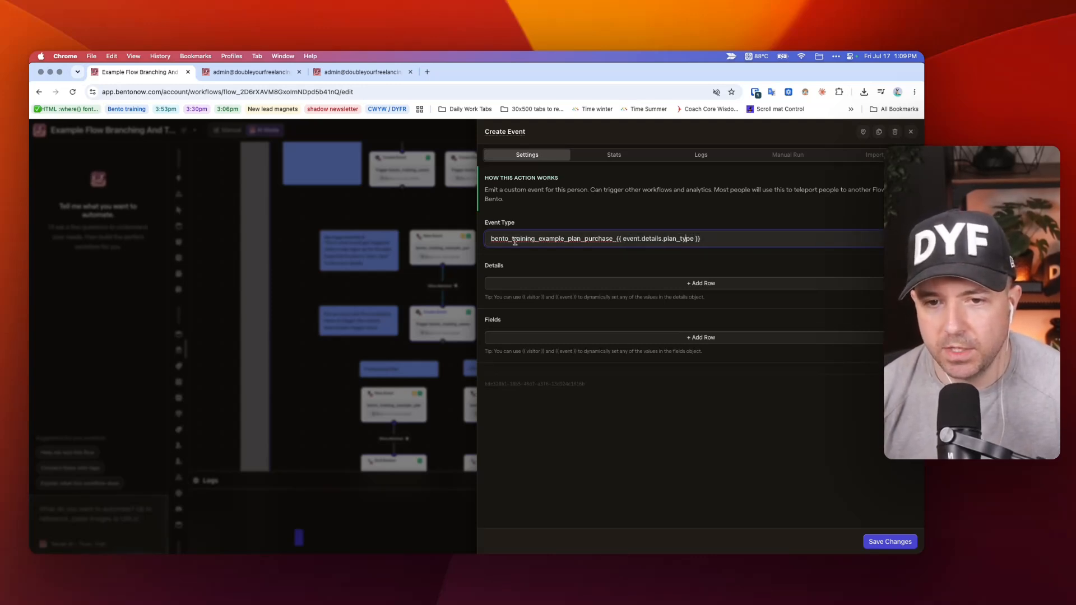
Examine the Event Type's fixed bento_training_example_plan_purchase_ prefix against its plan_type placeholder, and close the Create Event settings.
{"action": "left_click_drag", "start_coordinate": [502, 240], "coordinate": [599, 242]}
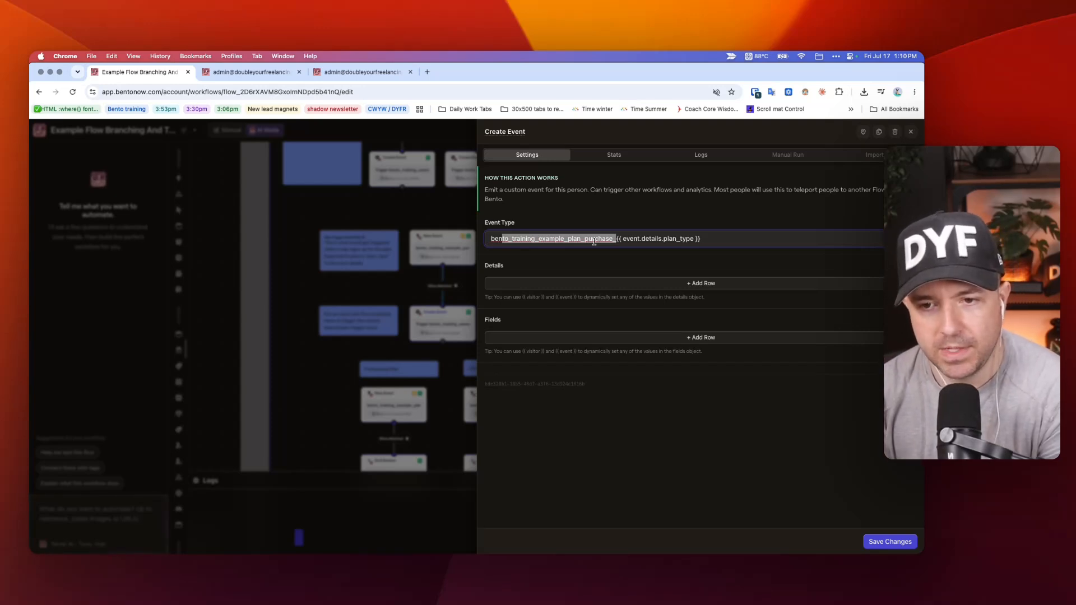
{"action": "left_click", "coordinate": [715, 239]}
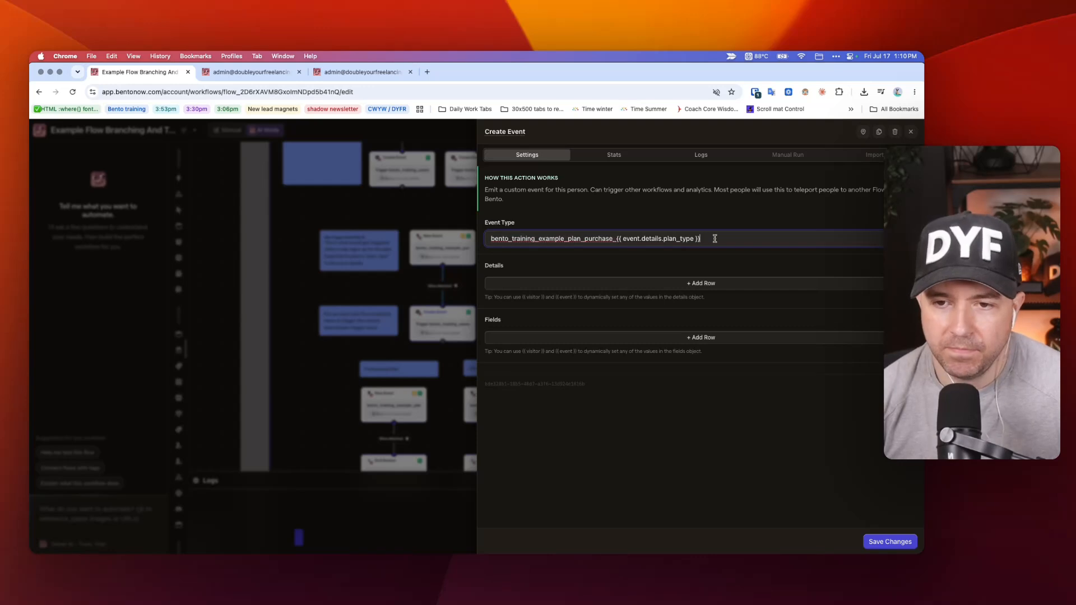
{"action": "left_click_drag", "start_coordinate": [700, 238], "coordinate": [614, 239]}
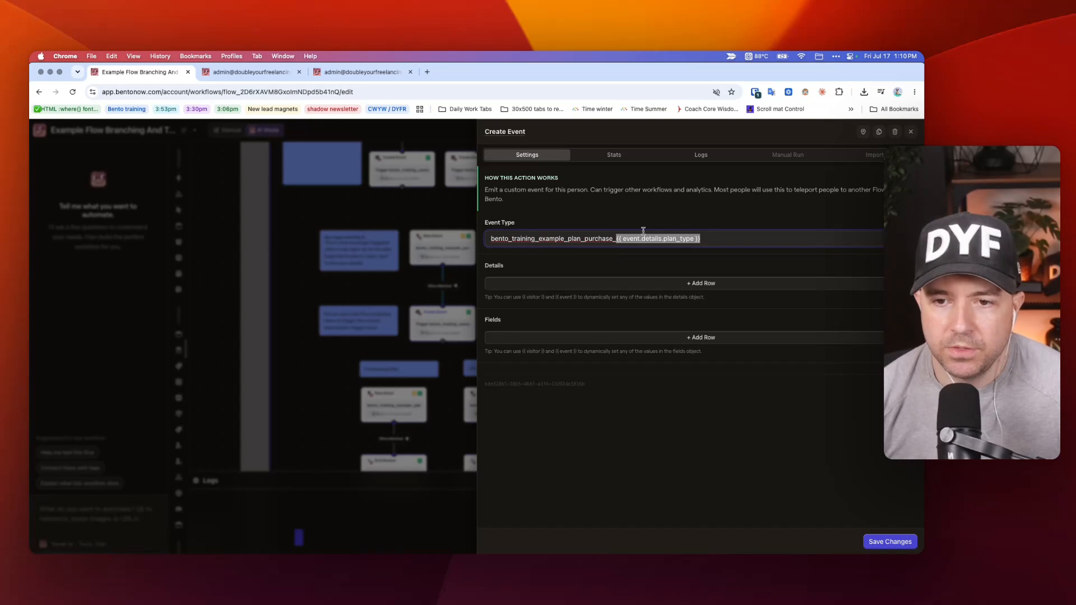
{"action": "left_click", "coordinate": [601, 239]}
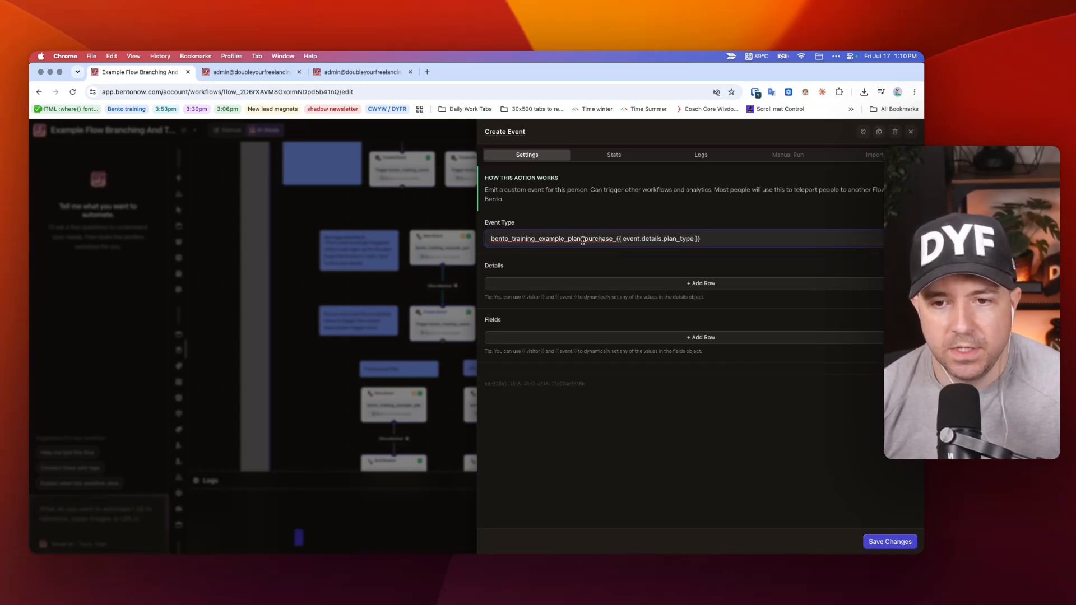
{"action": "mouse_move", "coordinate": [614, 239]}
{"action": "left_mouse_down"}
{"action": "mouse_move", "coordinate": [562, 238]}
{"action": "mouse_move", "coordinate": [600, 239]}
{"action": "left_mouse_up"}
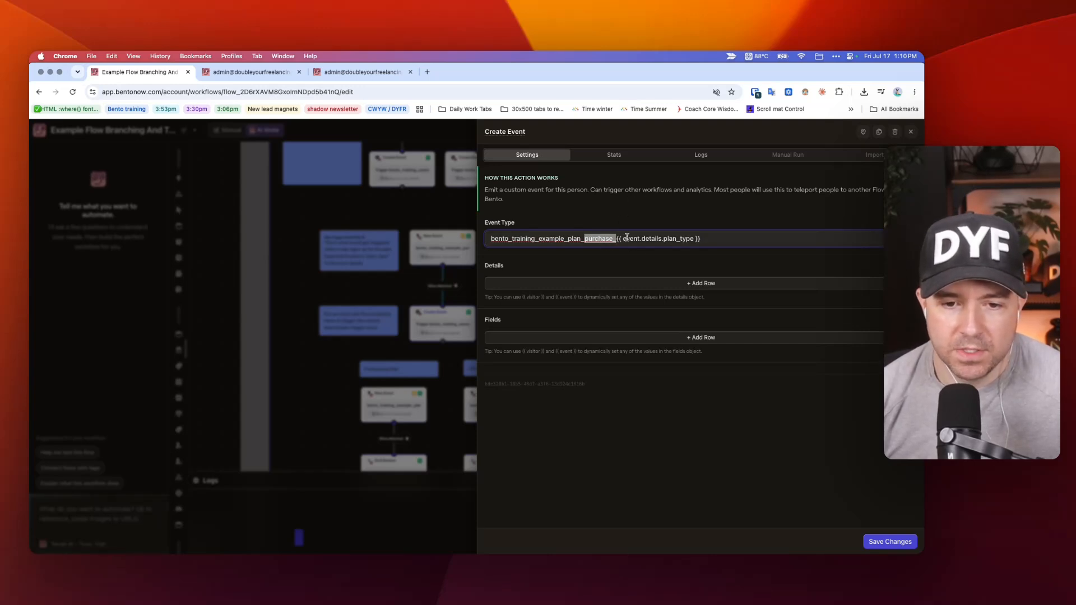
{"action": "left_click", "coordinate": [374, 282]}
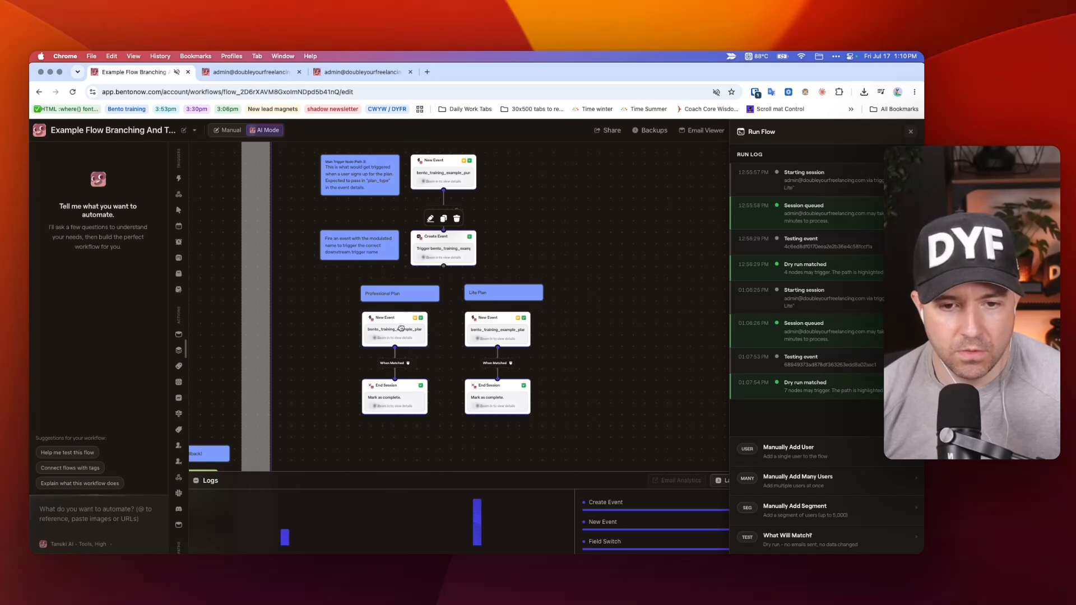
Inspect the Professional suffix in the Professional Plan trigger's event name and the End Session node beneath it, closing their settings.
{"action": "left_click", "coordinate": [401, 328]}
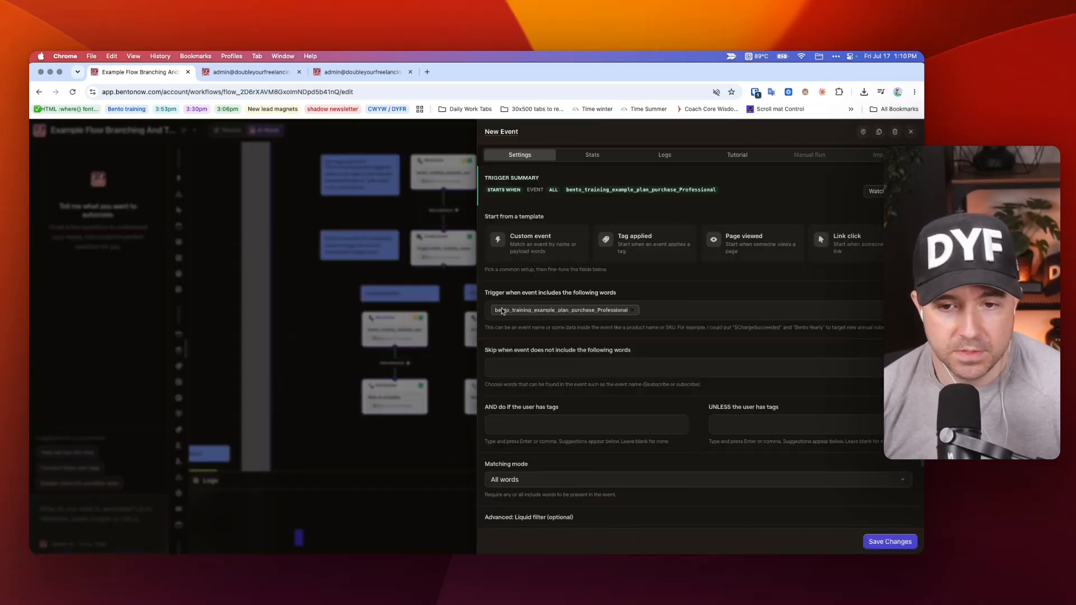
{"action": "double_click", "coordinate": [575, 317]}
{"action": "left_click", "coordinate": [610, 315]}
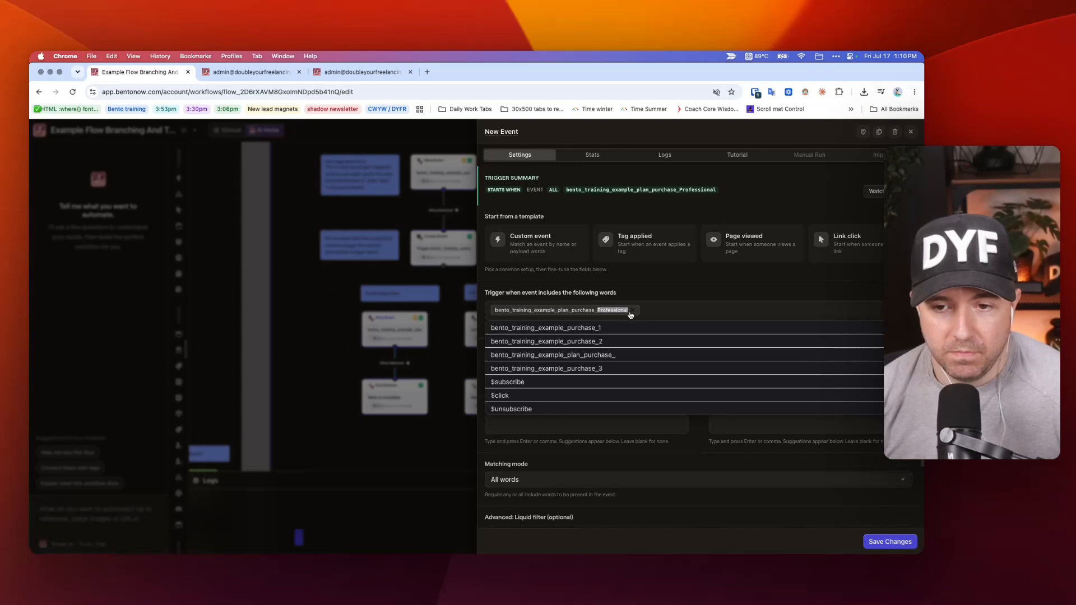
{"action": "left_click", "coordinate": [312, 295]}
{"action": "left_click", "coordinate": [312, 294]}
{"action": "scroll", "coordinate": [386, 308], "scroll_direction": "down", "scroll_amount": 2}
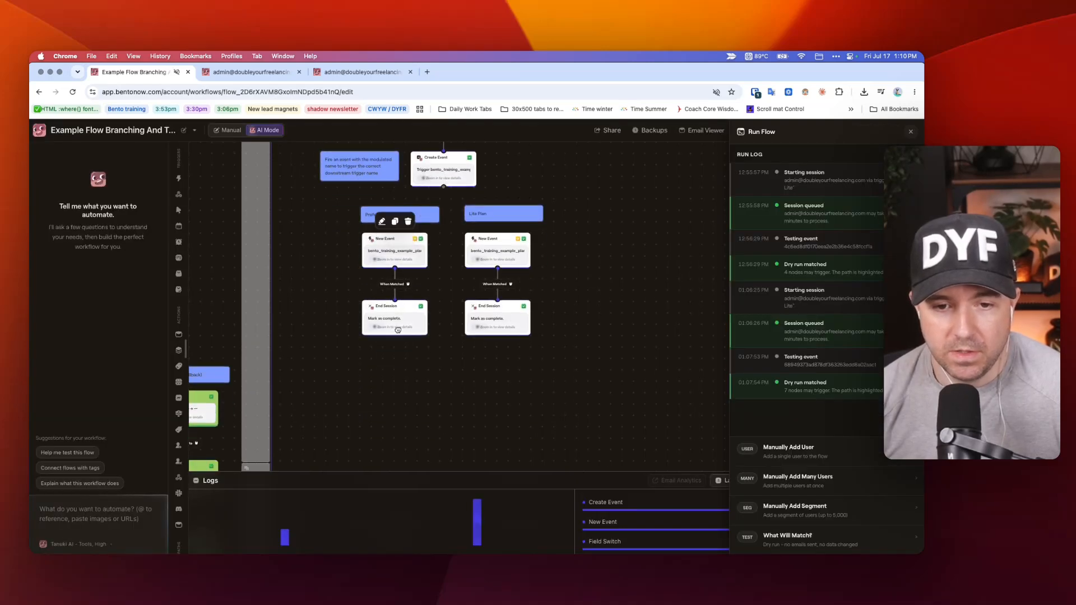
{"action": "left_click", "coordinate": [395, 324]}
{"action": "left_click", "coordinate": [328, 294]}
Compare the subscriber's logged plan purchase events with the Event Type of Pathway 3's dispatching Create Event node, and return to the flow.
{"action": "key", "text": "ctrl+Tab"}
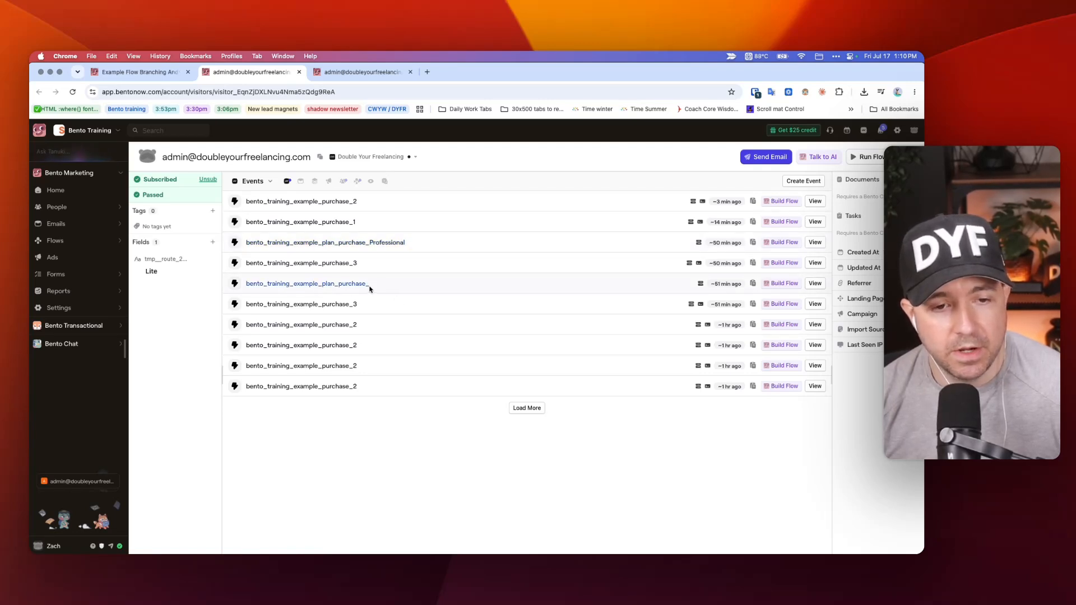
{"action": "key", "text": "ctrl+shift+Tab"}
{"action": "scroll", "coordinate": [428, 231], "scroll_direction": "up", "scroll_amount": 3}
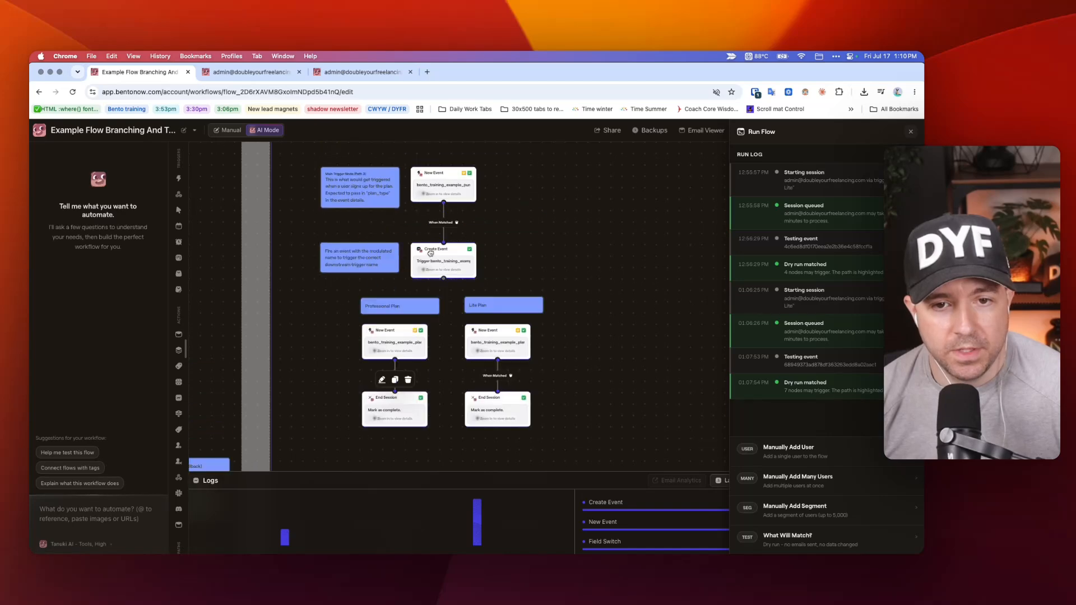
{"action": "left_click", "coordinate": [428, 257]}
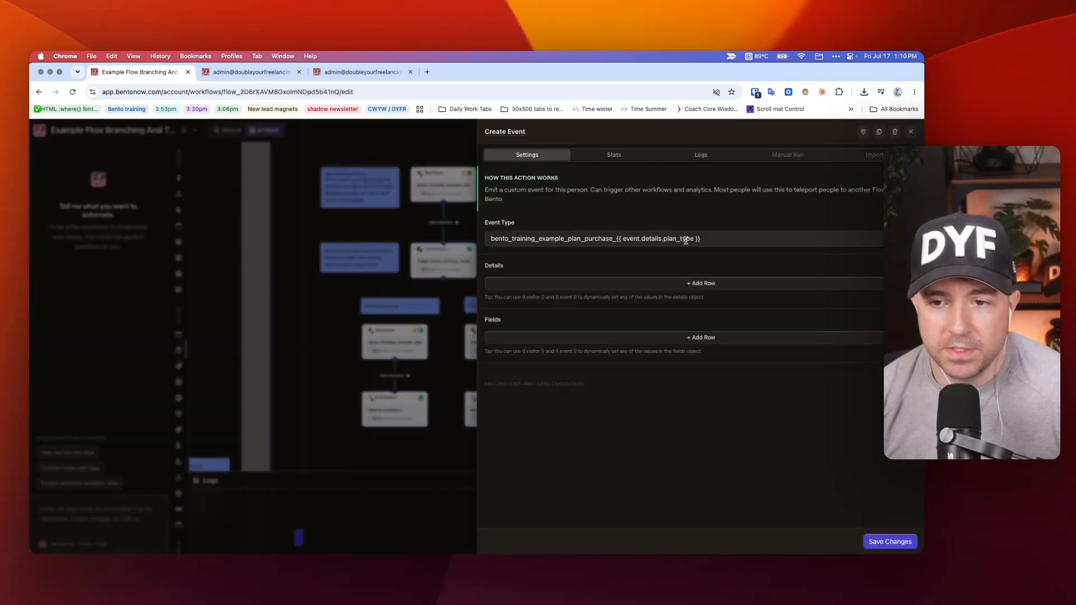
{"action": "left_click", "coordinate": [305, 213]}
{"action": "key", "text": "ctrl+Tab"}
{"action": "scroll", "coordinate": [372, 281], "scroll_direction": "up", "scroll_amount": 5}
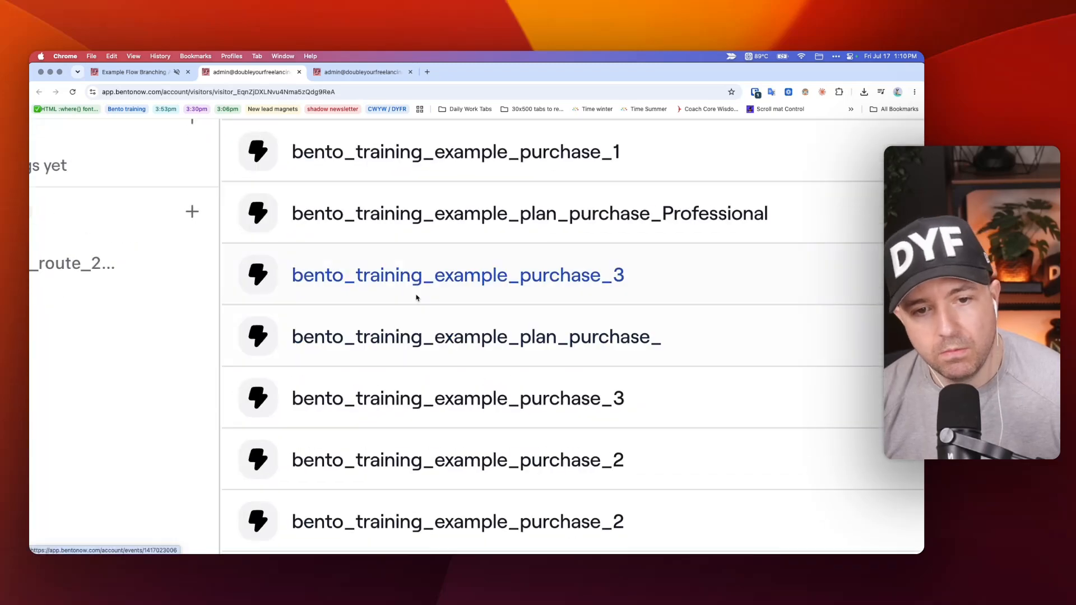
{"action": "scroll", "coordinate": [529, 311], "scroll_direction": "down", "scroll_amount": 5}
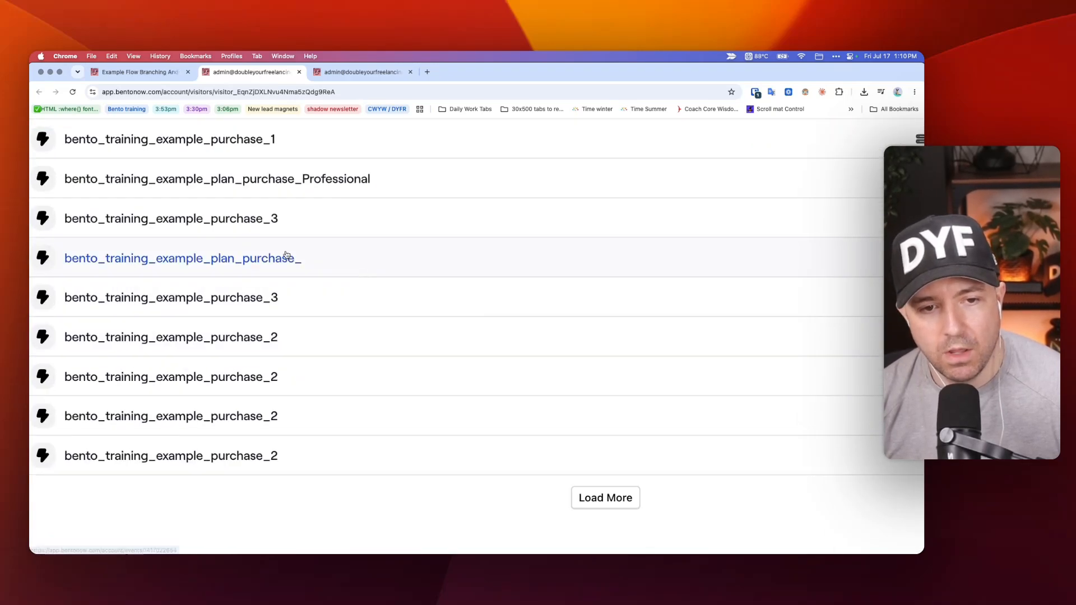
{"action": "scroll", "coordinate": [286, 255], "scroll_direction": "down", "scroll_amount": 5}
{"action": "key", "text": "ctrl+shift+Tab"}
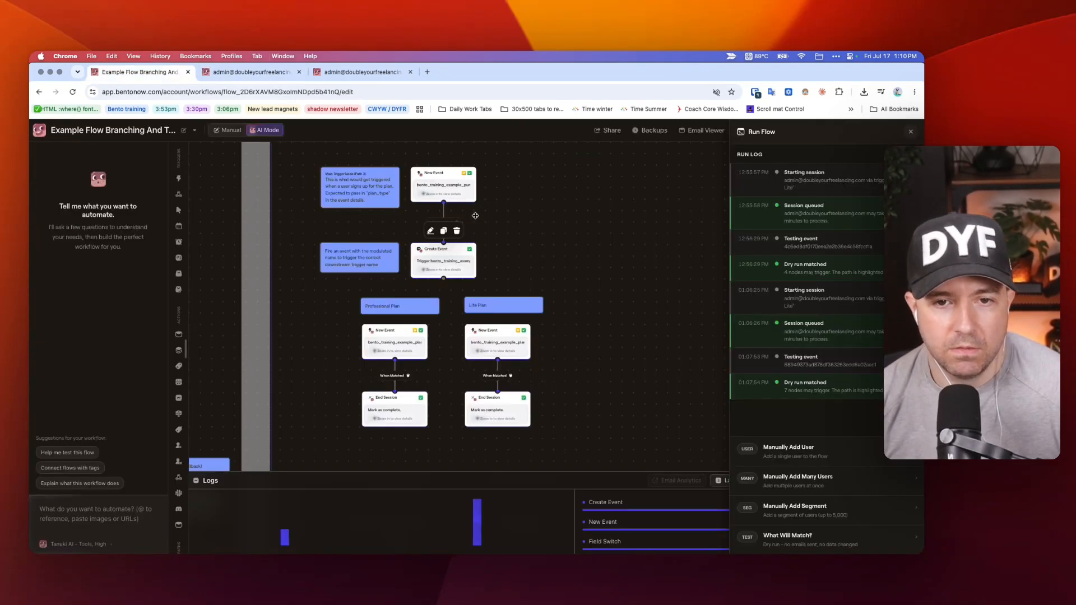
Inspect the plan_type detail in the Create Event node under Test - P3 - Pro, and close its settings.
{"action": "scroll", "coordinate": [470, 213], "scroll_direction": "up", "scroll_amount": 3}
{"action": "left_click", "coordinate": [458, 207]}
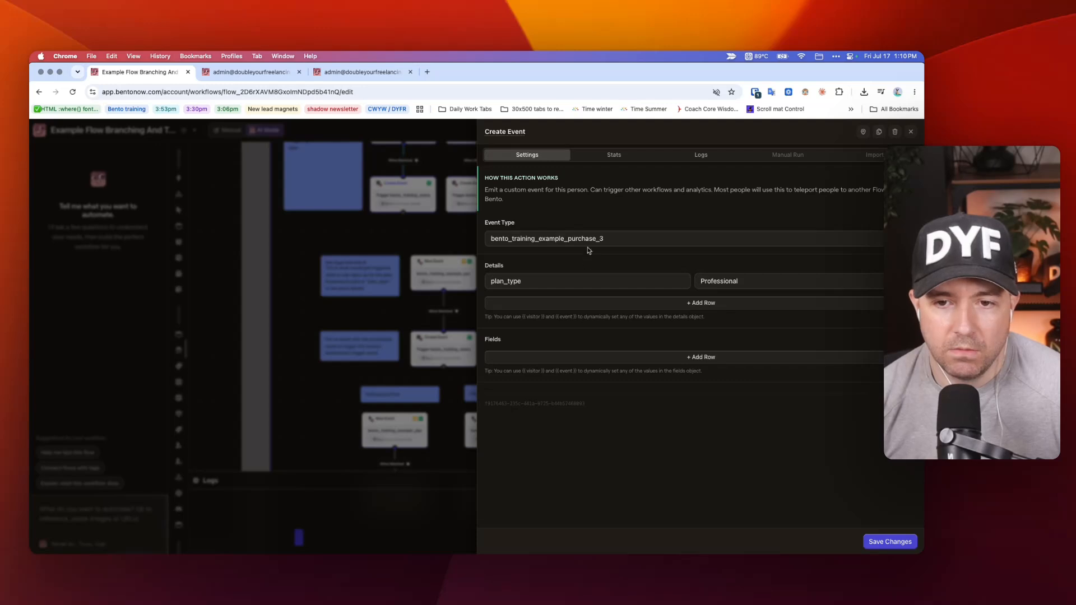
{"action": "left_click_drag", "start_coordinate": [559, 281], "coordinate": [483, 281]}
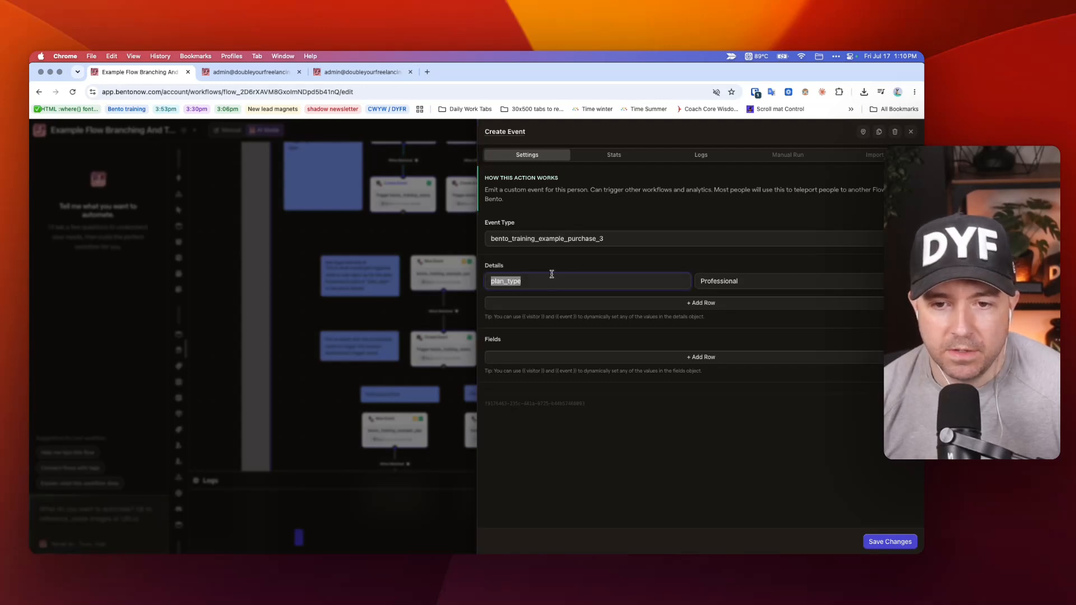
{"action": "left_click", "coordinate": [400, 252]}
Check the Professional Plan trigger's event name again, and reopen the Create Event settings under Test - P3 - Pro to compare.
{"action": "scroll", "coordinate": [659, 264], "scroll_direction": "down", "scroll_amount": 2}
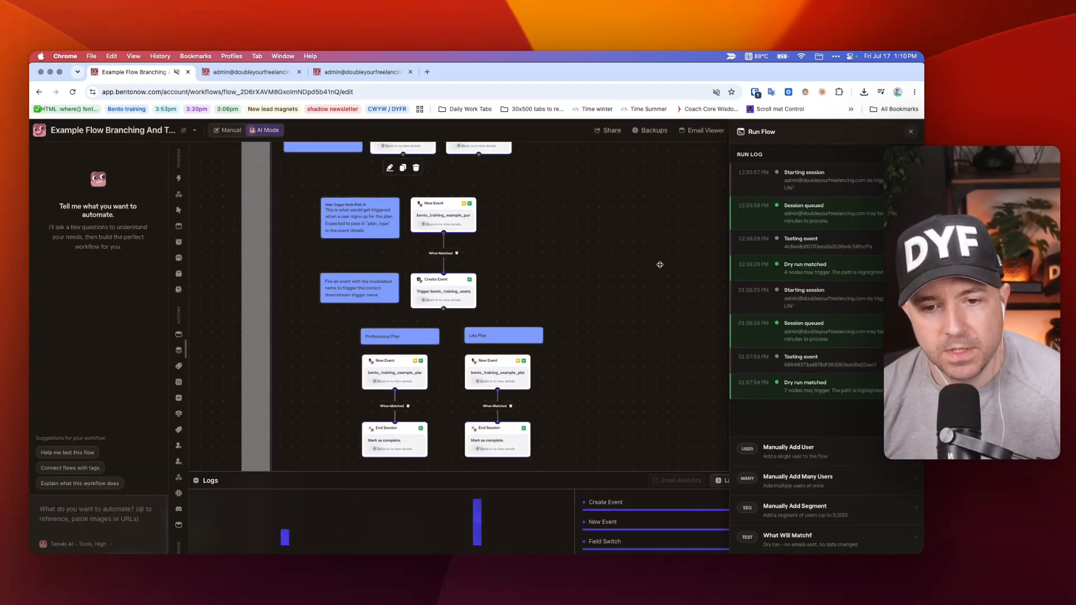
{"action": "scroll", "coordinate": [571, 280], "scroll_direction": "down", "scroll_amount": 2}
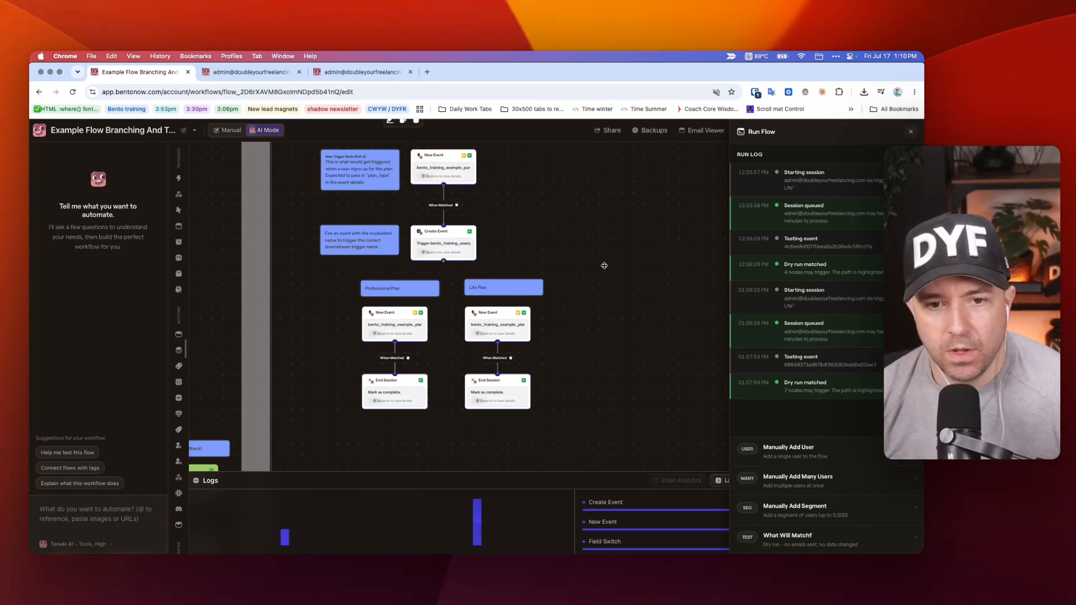
{"action": "scroll", "coordinate": [604, 265], "scroll_direction": "up", "scroll_amount": 2}
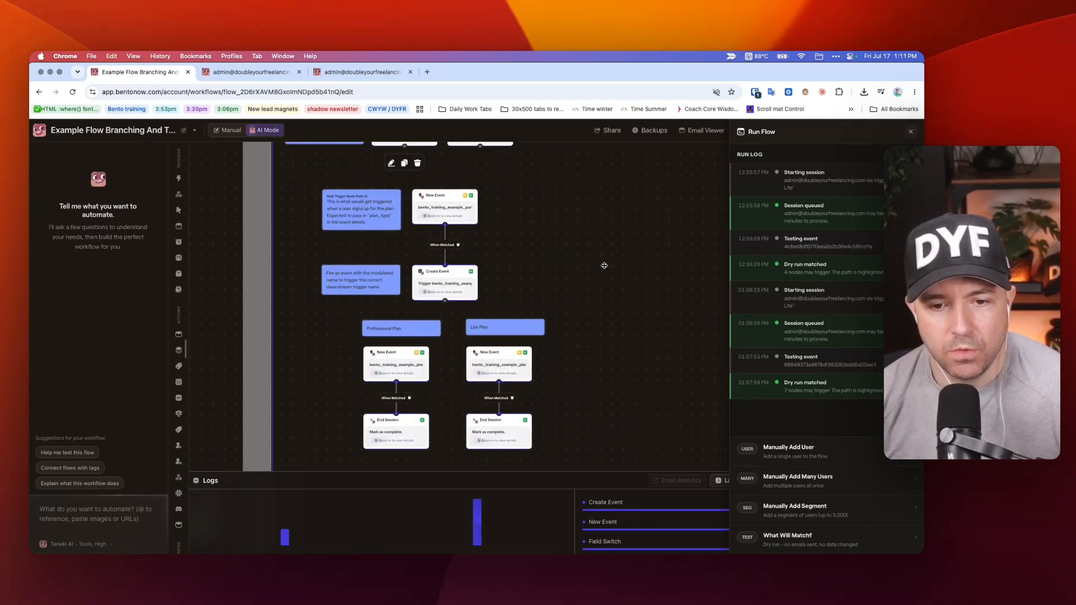
{"action": "scroll", "coordinate": [604, 265], "scroll_direction": "down", "scroll_amount": 1}
{"action": "left_click", "coordinate": [393, 336]}
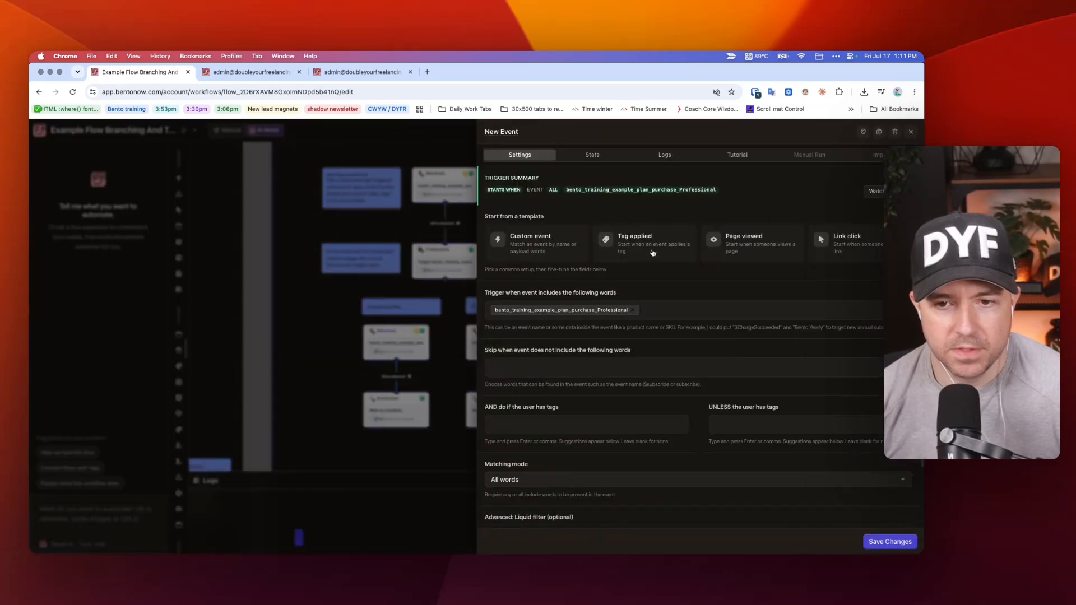
{"action": "left_click", "coordinate": [426, 261]}
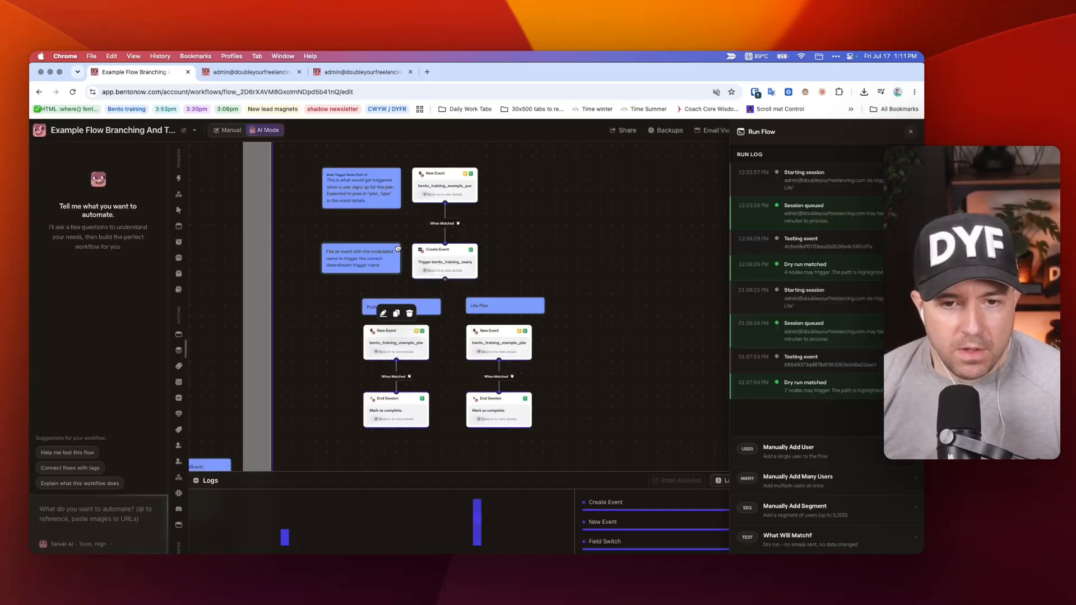
{"action": "scroll", "coordinate": [398, 248], "scroll_direction": "up", "scroll_amount": 8}
{"action": "left_click", "coordinate": [396, 274]}
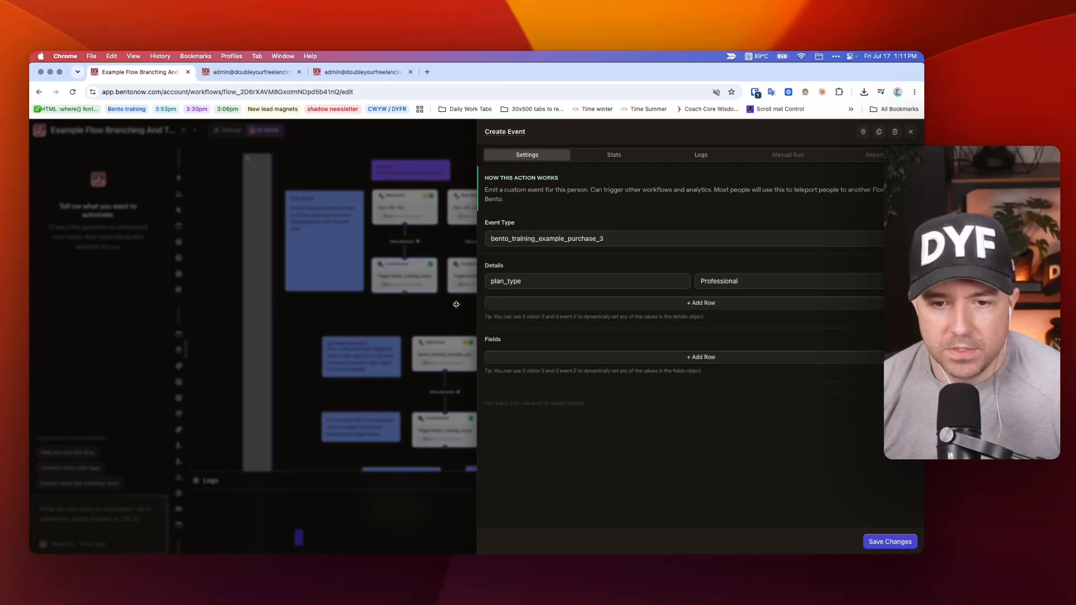
Close the Create Event settings and inspect the event name, with its Professional suffix, in the Professional Plan trigger.
{"action": "left_click", "coordinate": [465, 280]}
{"action": "left_click", "coordinate": [394, 303]}
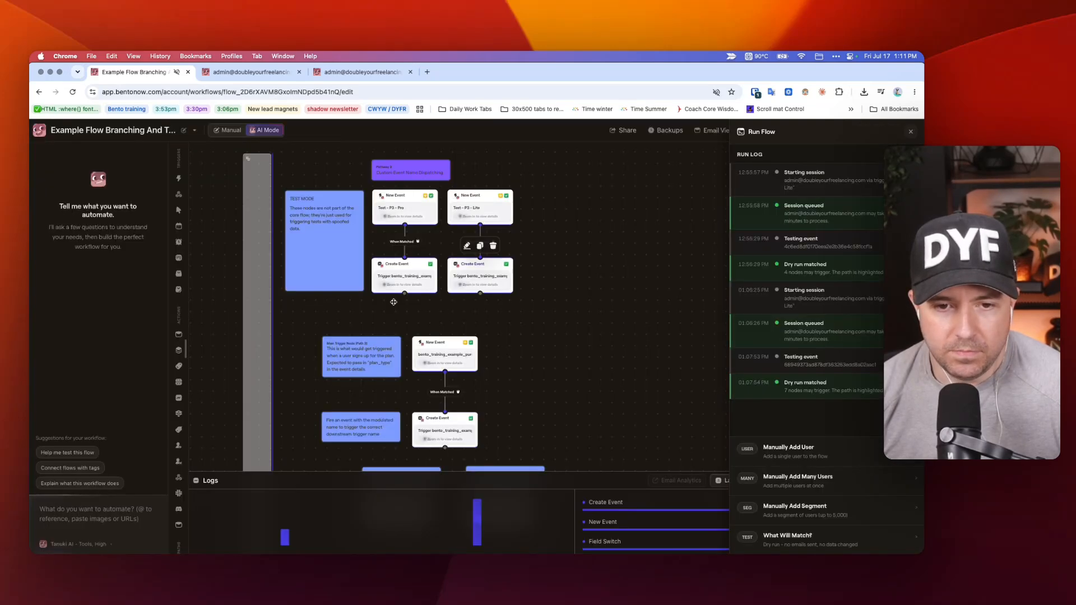
{"action": "scroll", "coordinate": [395, 336], "scroll_direction": "down", "scroll_amount": 4}
{"action": "scroll", "coordinate": [395, 349], "scroll_direction": "up", "scroll_amount": 5}
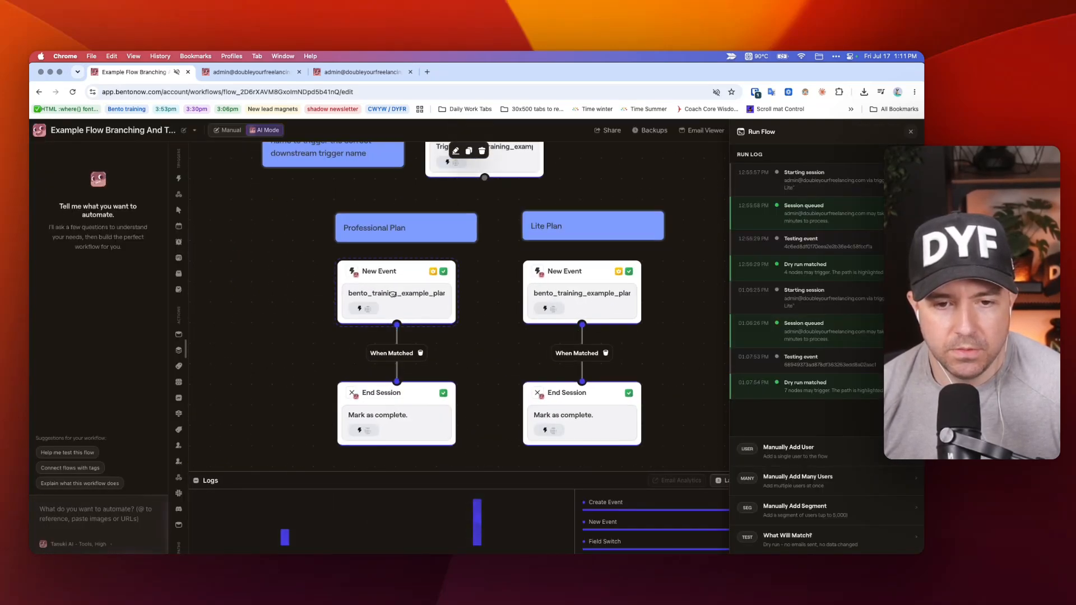
{"action": "left_click", "coordinate": [394, 291]}
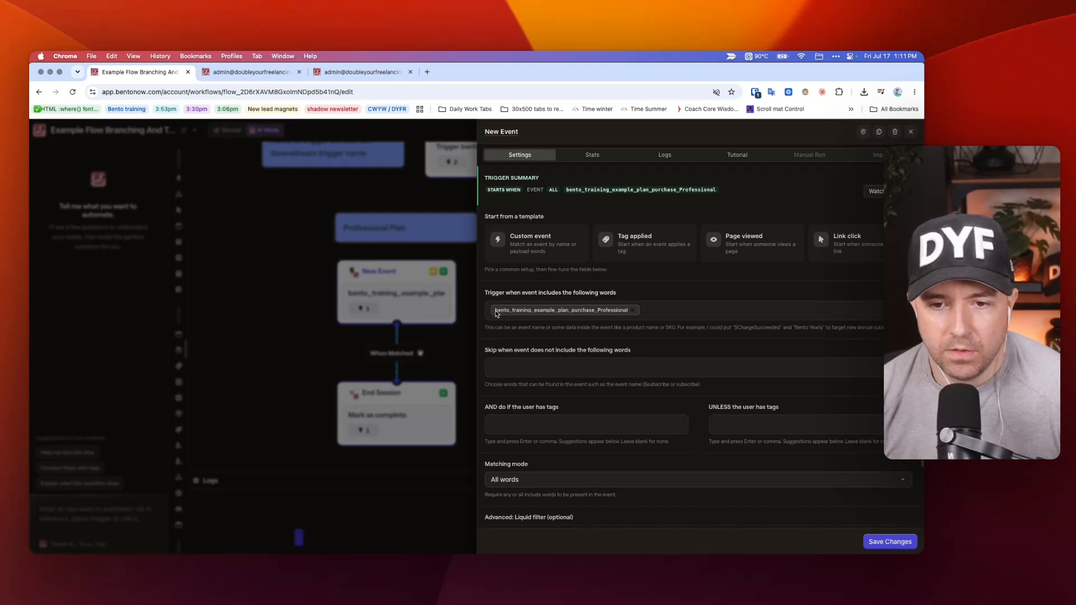
{"action": "left_click_drag", "start_coordinate": [496, 313], "coordinate": [595, 314]}
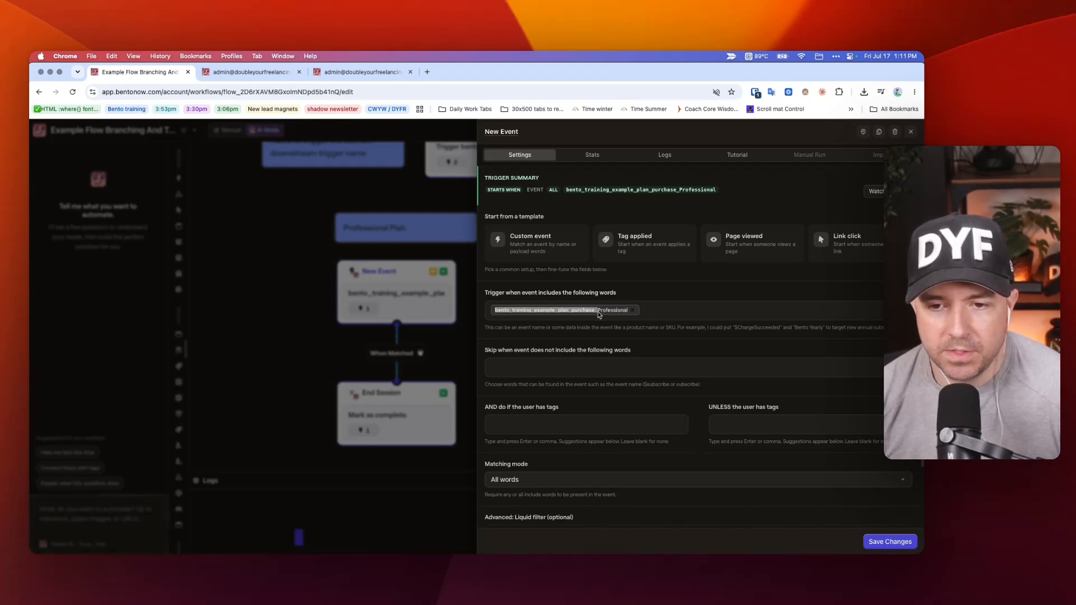
{"action": "left_click_drag", "start_coordinate": [598, 315], "coordinate": [628, 315]}
Compare the Lite Plan trigger's event name with the Event Type of Pathway 3's dispatching Create Event node.
{"action": "type", "text": "Lite"}
{"action": "left_click", "coordinate": [583, 286]}
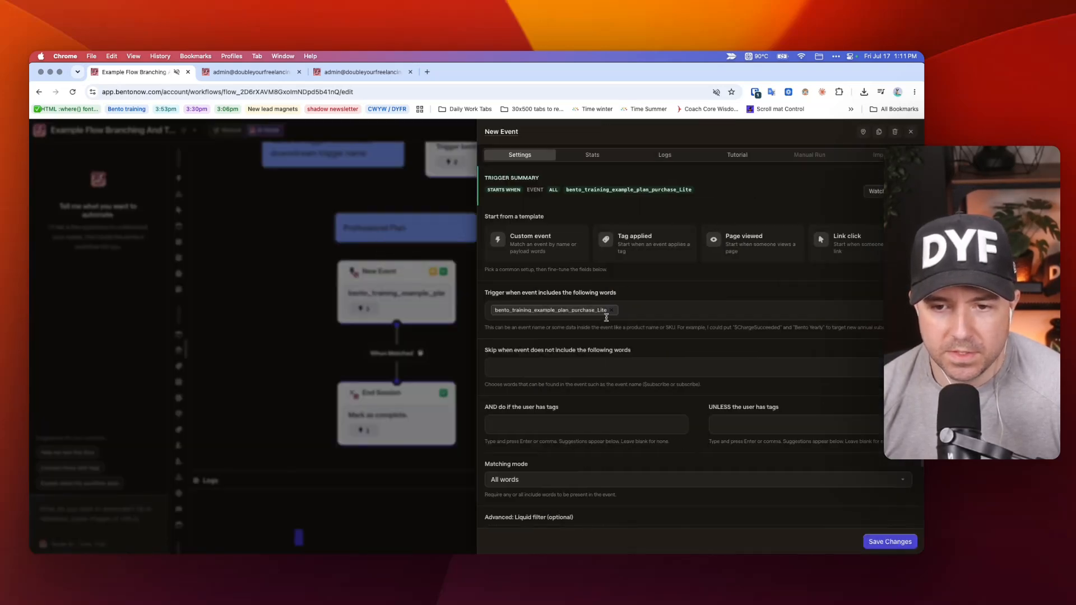
{"action": "left_click", "coordinate": [306, 267]}
{"action": "scroll", "coordinate": [373, 299], "scroll_direction": "up", "scroll_amount": 2}
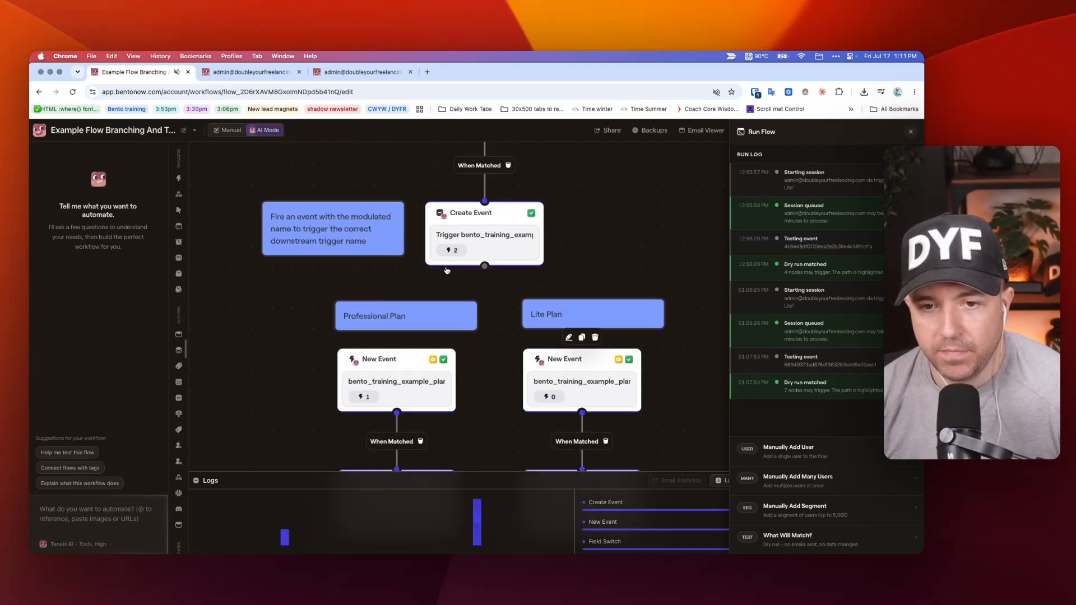
{"action": "left_click", "coordinate": [461, 249]}
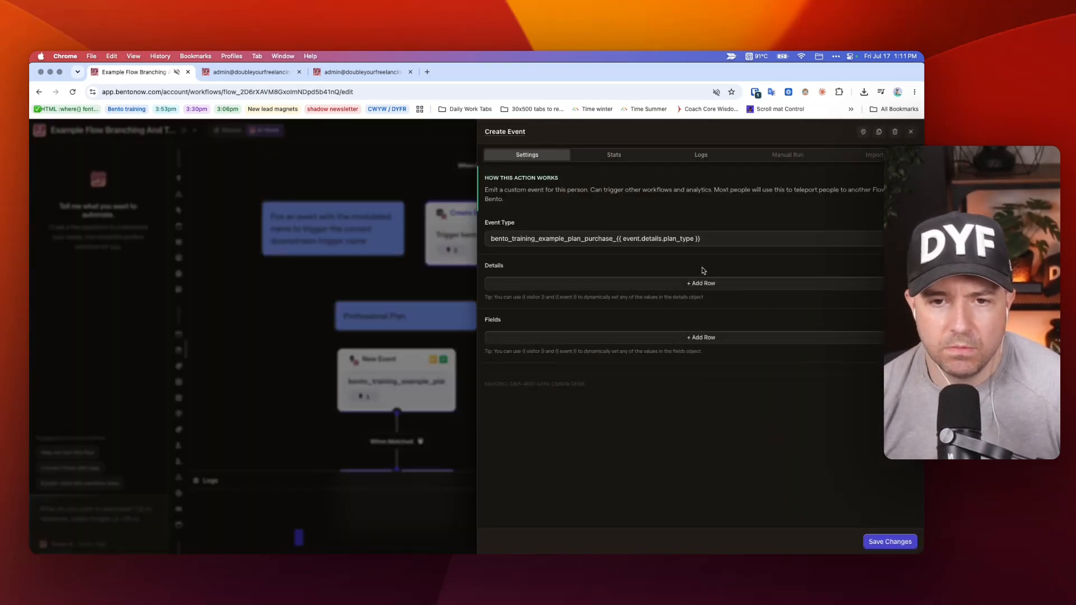
{"action": "left_click", "coordinate": [624, 239]}
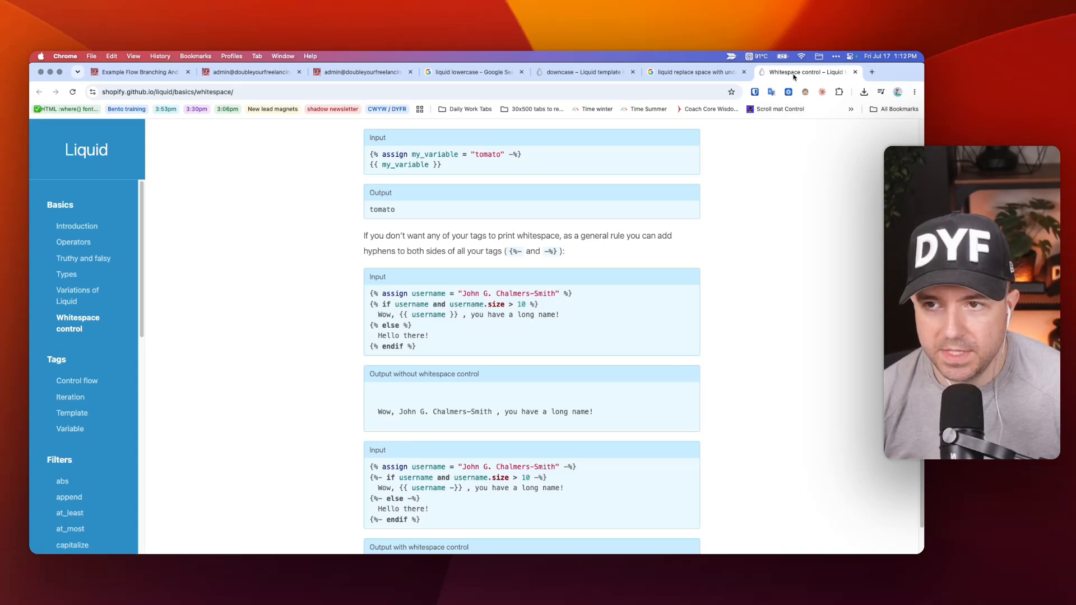
Review the Liquid documentation on whitespace control and the downcase filter, including their input and output examples.
{"action": "scroll", "coordinate": [637, 249], "scroll_direction": "down", "scroll_amount": 1}
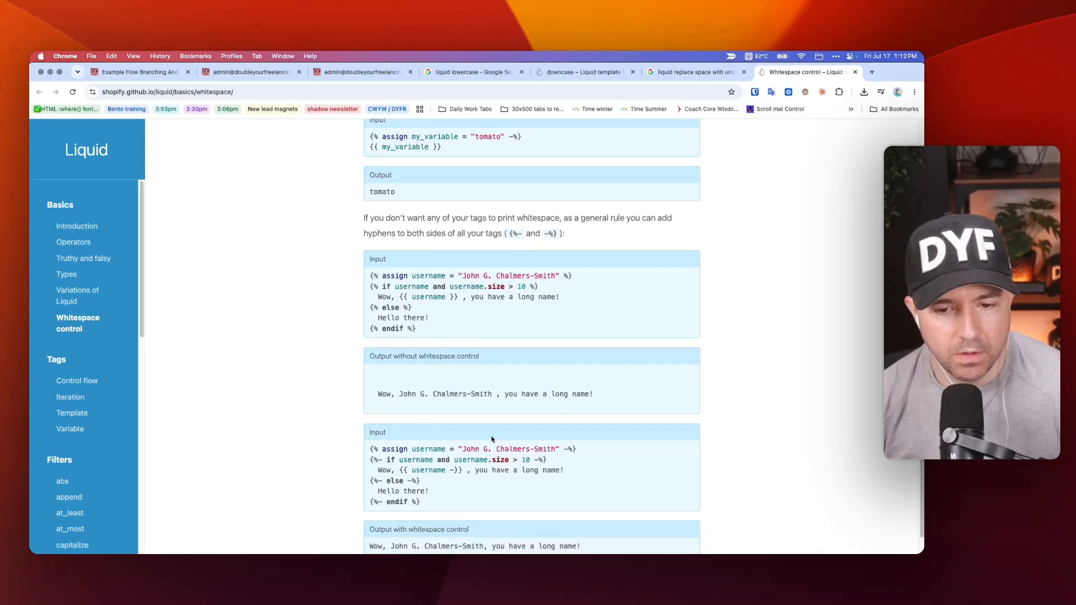
{"action": "left_click", "coordinate": [558, 71]}
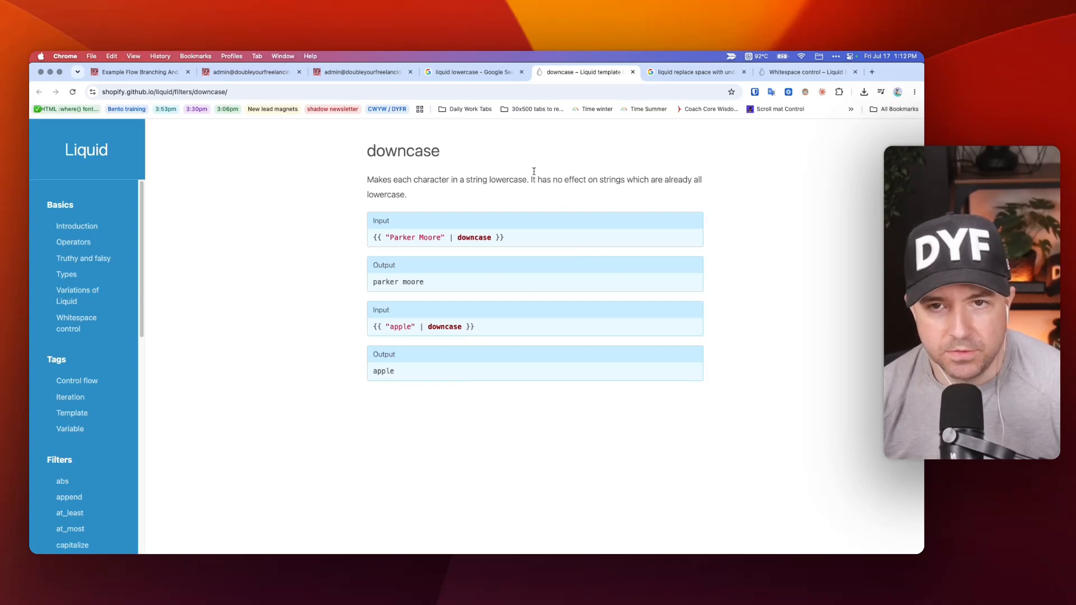
{"action": "left_click", "coordinate": [474, 72]}
{"action": "left_click", "coordinate": [581, 73]}
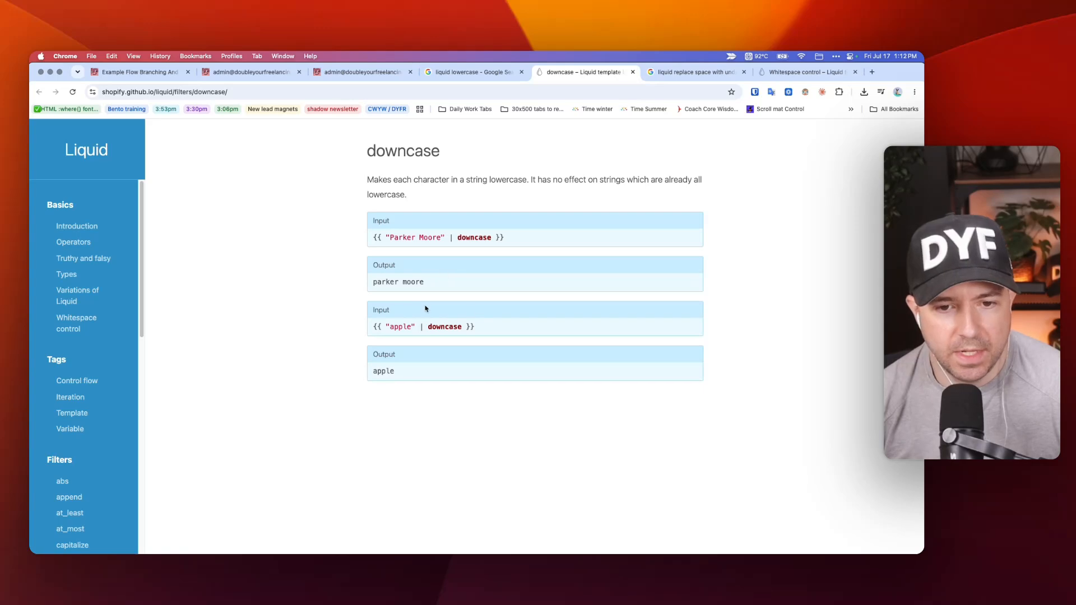
{"action": "left_click", "coordinate": [799, 73]}
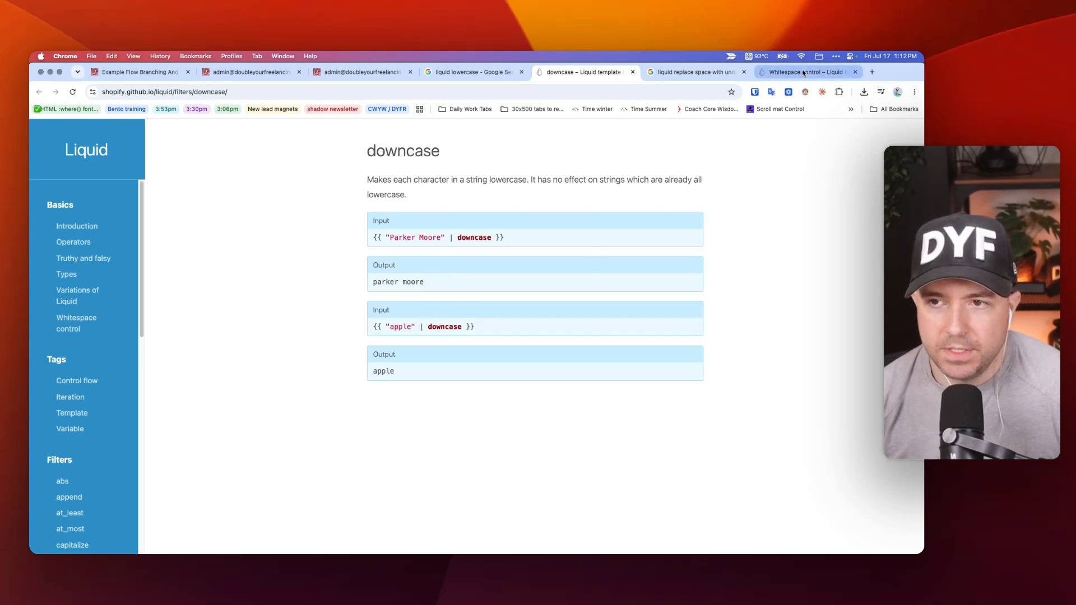
{"action": "scroll", "coordinate": [468, 316], "scroll_direction": "down", "scroll_amount": 1}
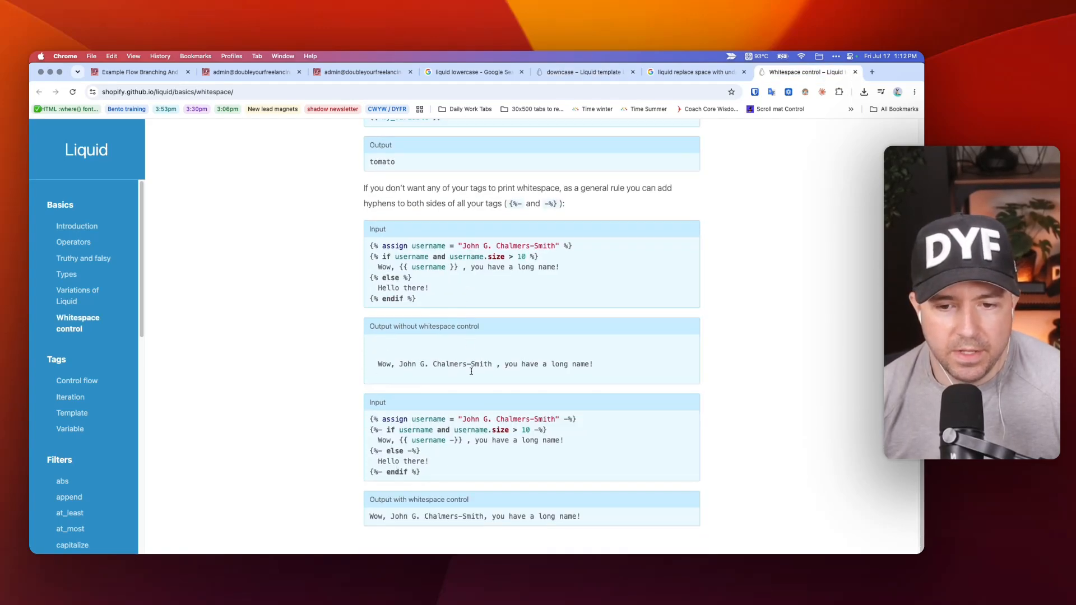
{"action": "left_click_drag", "start_coordinate": [565, 420], "coordinate": [452, 421]}
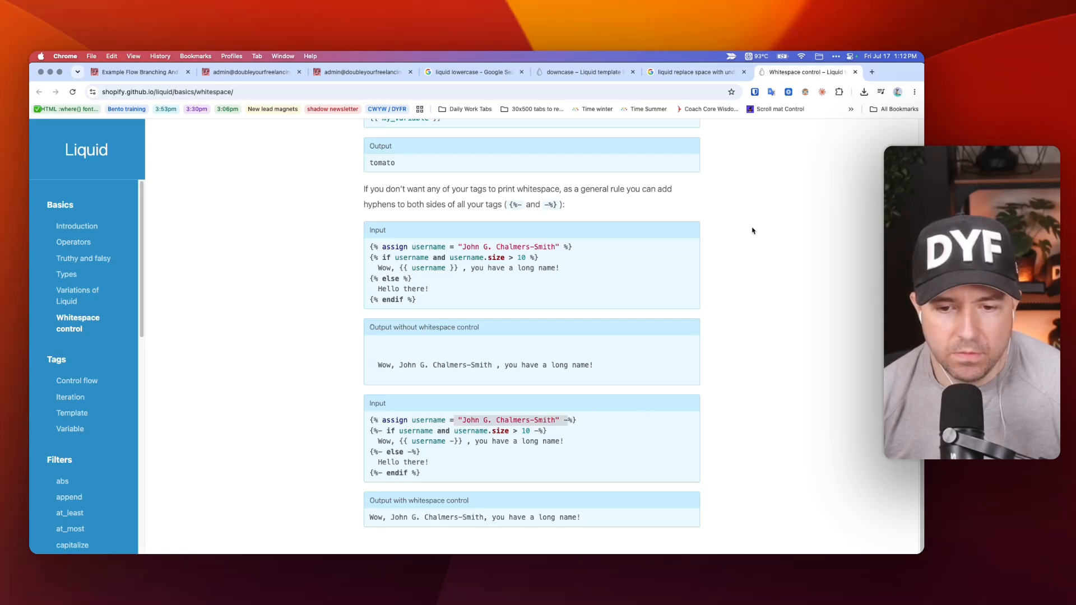
{"action": "left_click", "coordinate": [580, 72]}
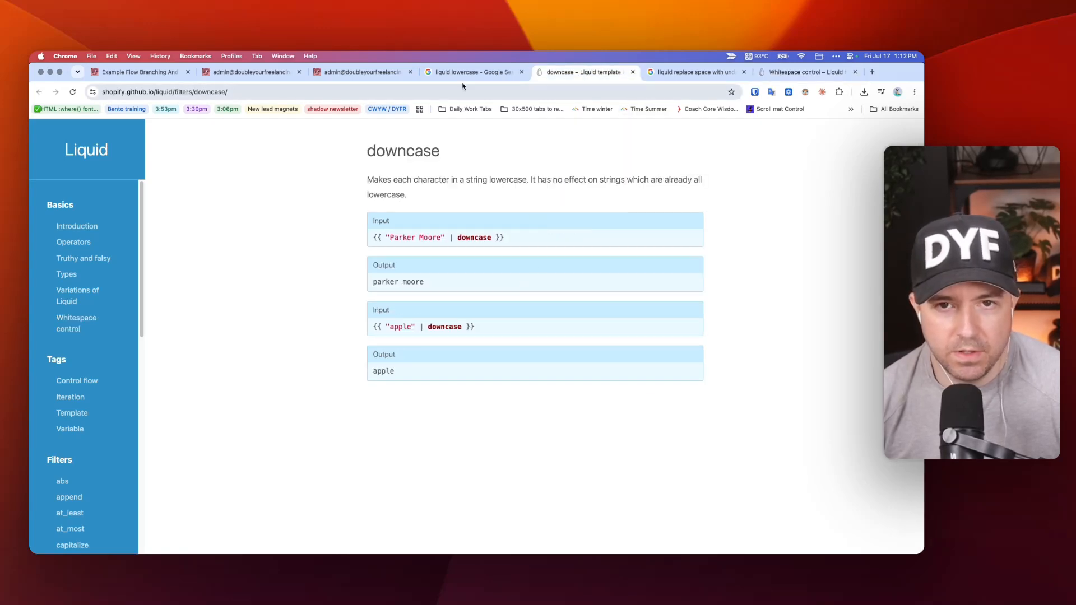
Examine the Stack Overflow example of Liquid's replace filter and the documentation page on whitespace control.
{"action": "left_click", "coordinate": [373, 75]}
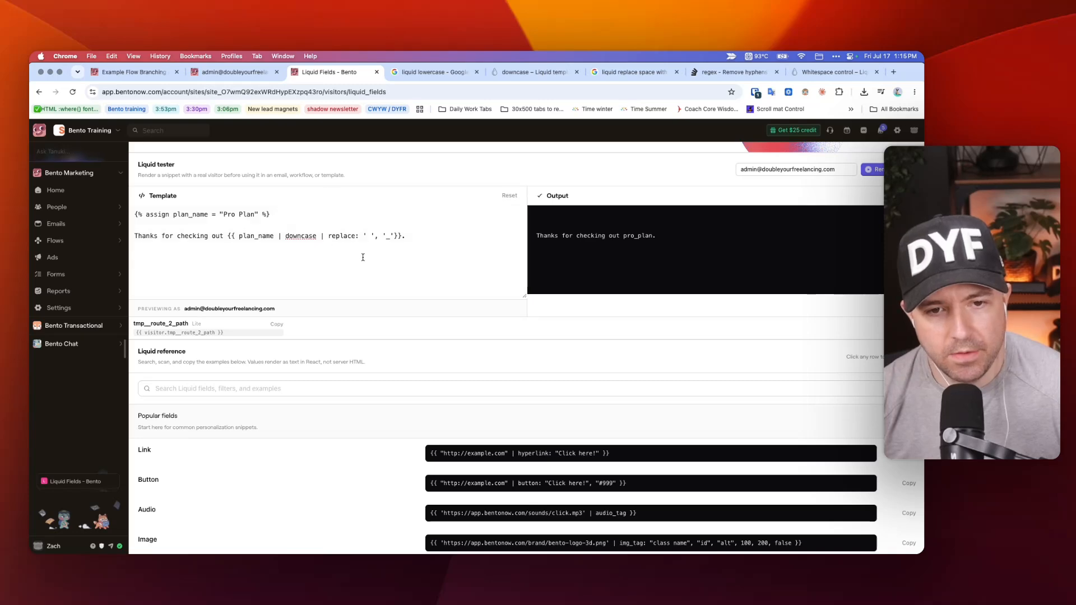
{"action": "left_click", "coordinate": [731, 72]}
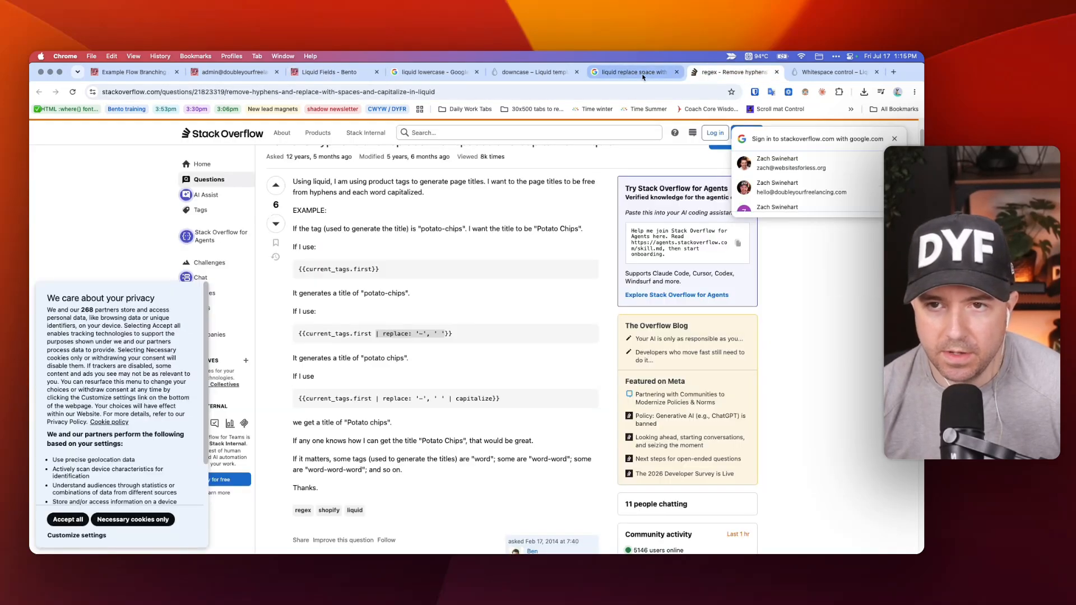
{"action": "left_click", "coordinate": [812, 73]}
{"action": "scroll", "coordinate": [531, 247], "scroll_direction": "down", "scroll_amount": 5}
{"action": "scroll", "coordinate": [504, 224], "scroll_direction": "up", "scroll_amount": 5}
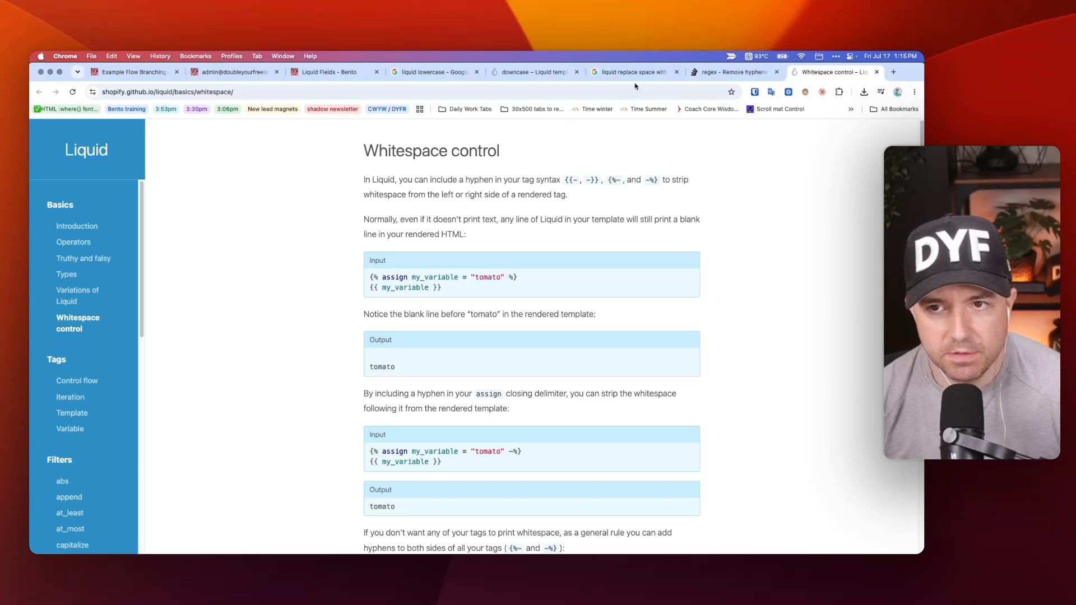
{"action": "left_click", "coordinate": [731, 71]}
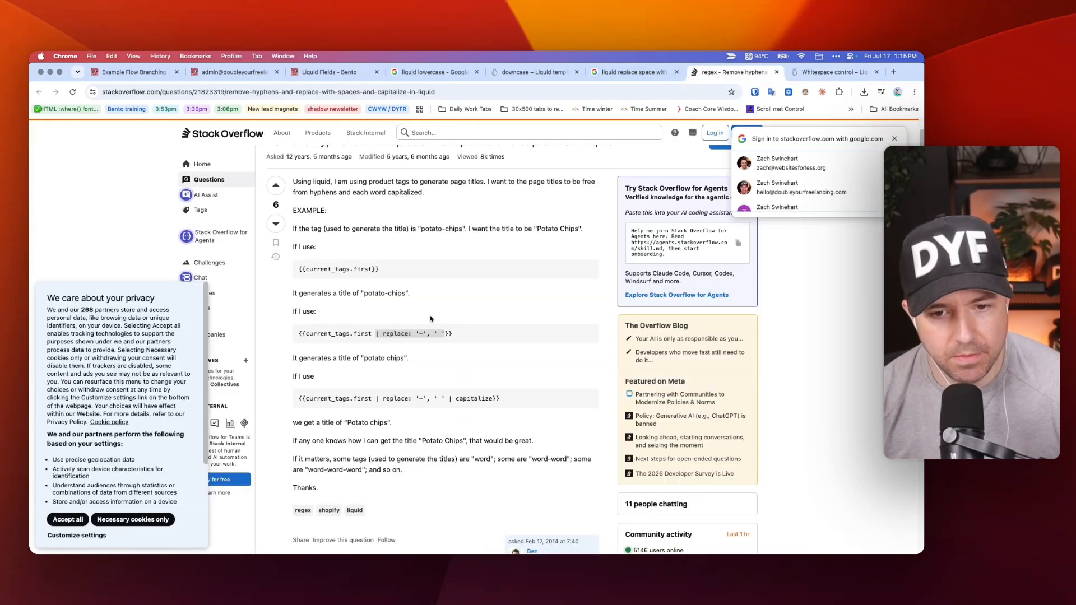
Return to Bento's Liquid tester and examine the downcase and replace filters applied to plan_name in the template.
{"action": "left_click", "coordinate": [329, 72]}
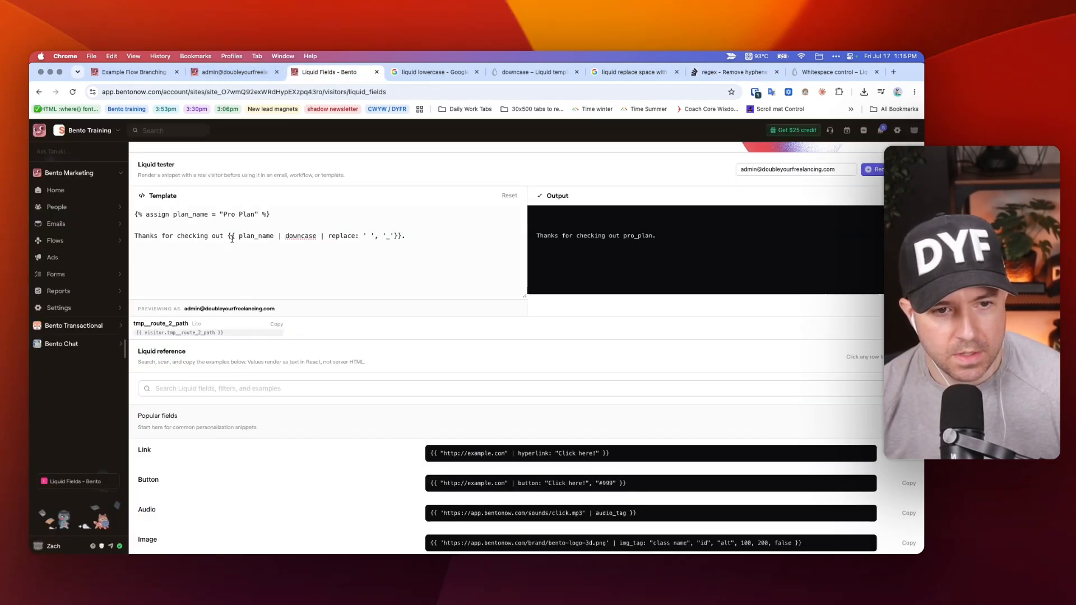
{"action": "left_click_drag", "start_coordinate": [278, 236], "coordinate": [317, 234]}
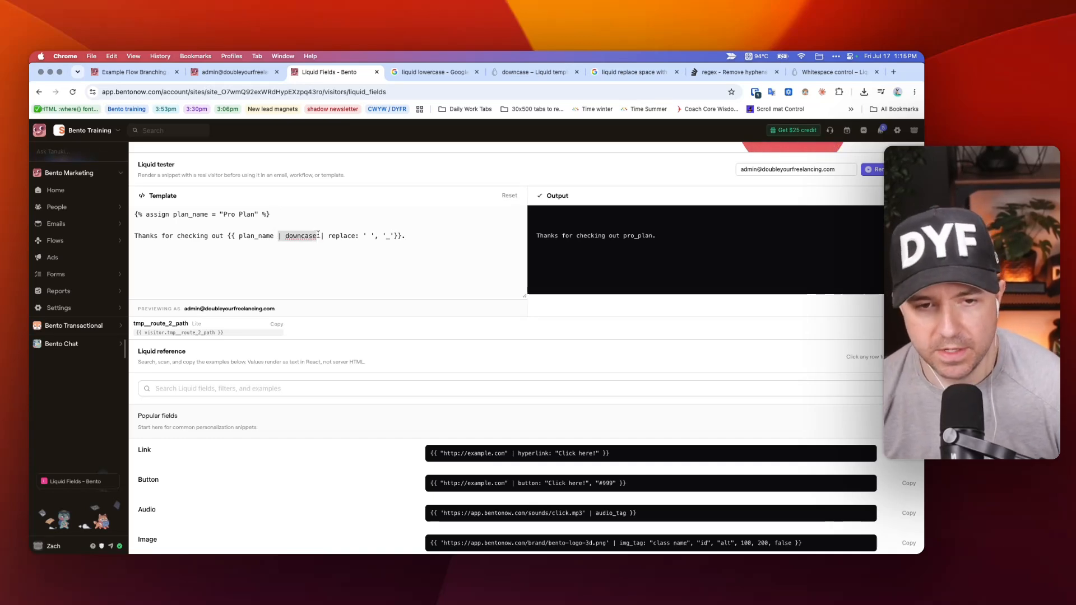
{"action": "left_click", "coordinate": [277, 236]}
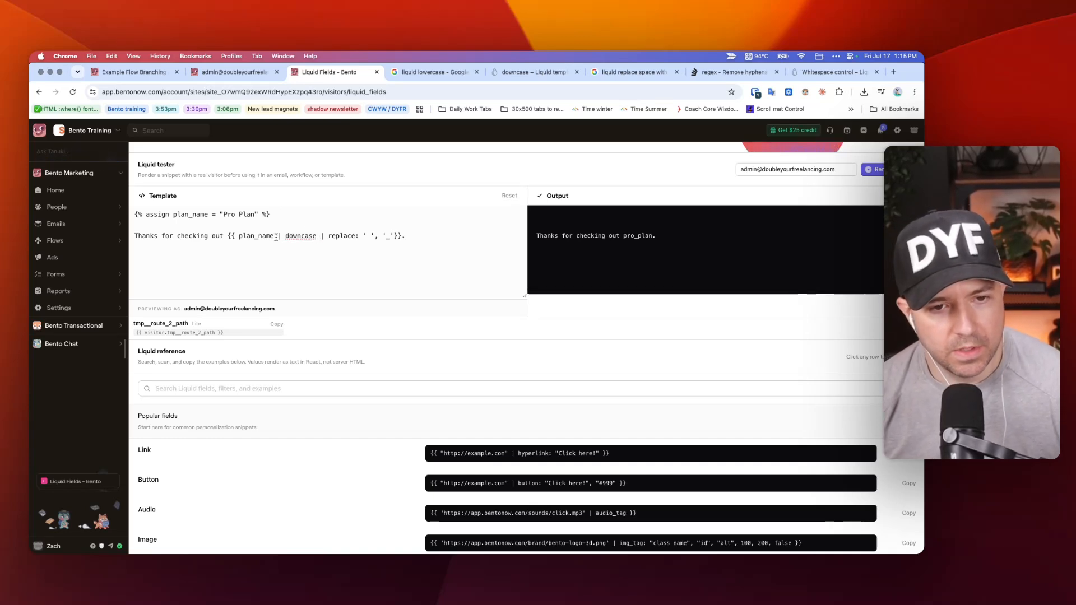
{"action": "key", "text": "alt+Right"}
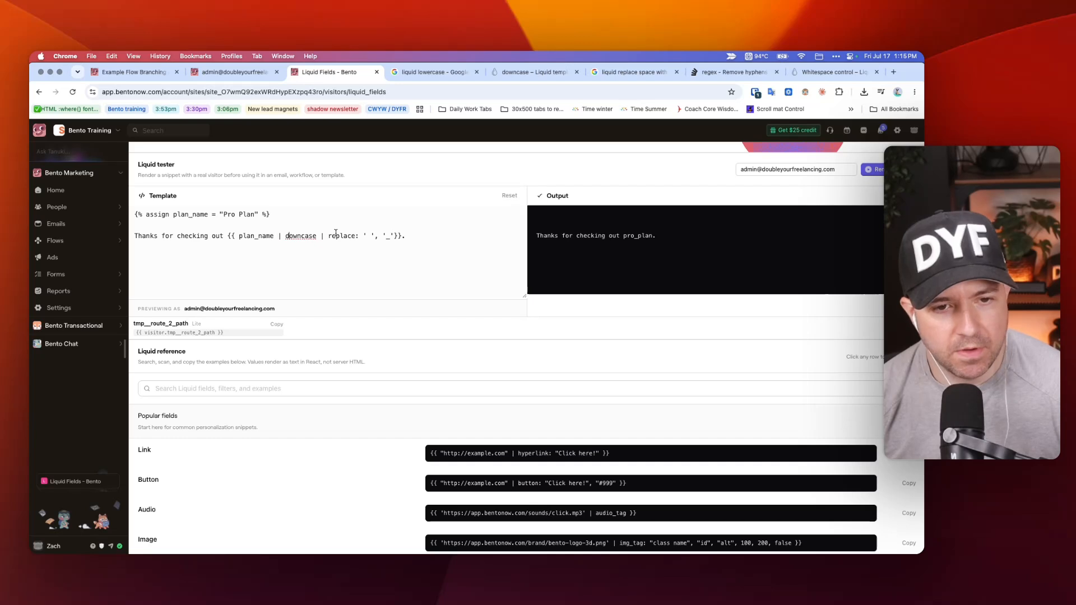
{"action": "left_click", "coordinate": [381, 235]}
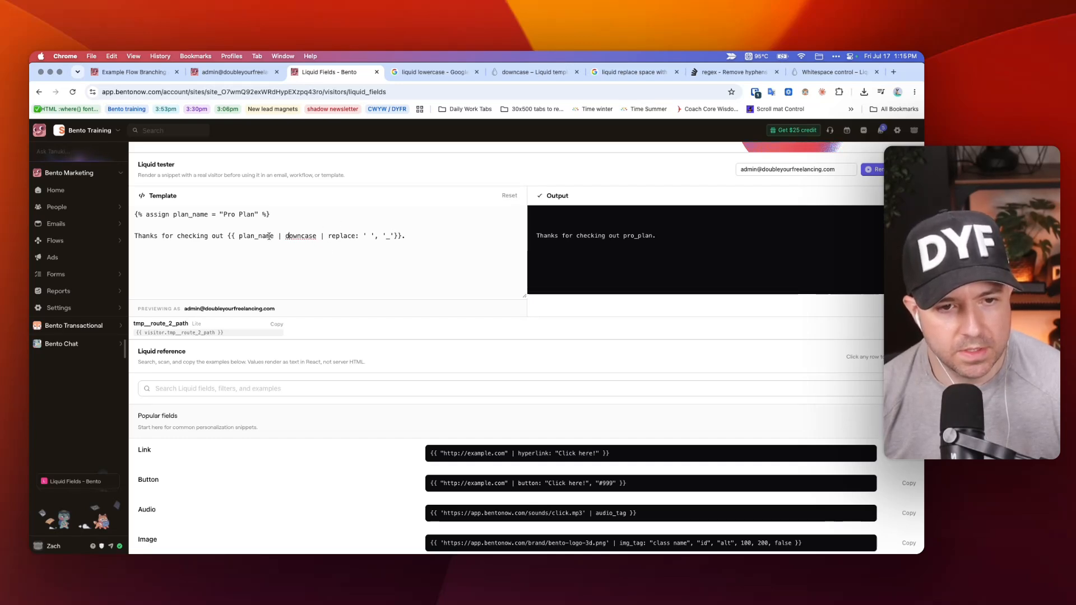
Remove the downcase and replace filters from plan_name, render the template, and compare the output with the assigned plan name.
{"action": "left_click_drag", "start_coordinate": [395, 236], "coordinate": [272, 235]}
{"action": "key", "text": "super+c"}
{"action": "key", "text": "BackSpace"}
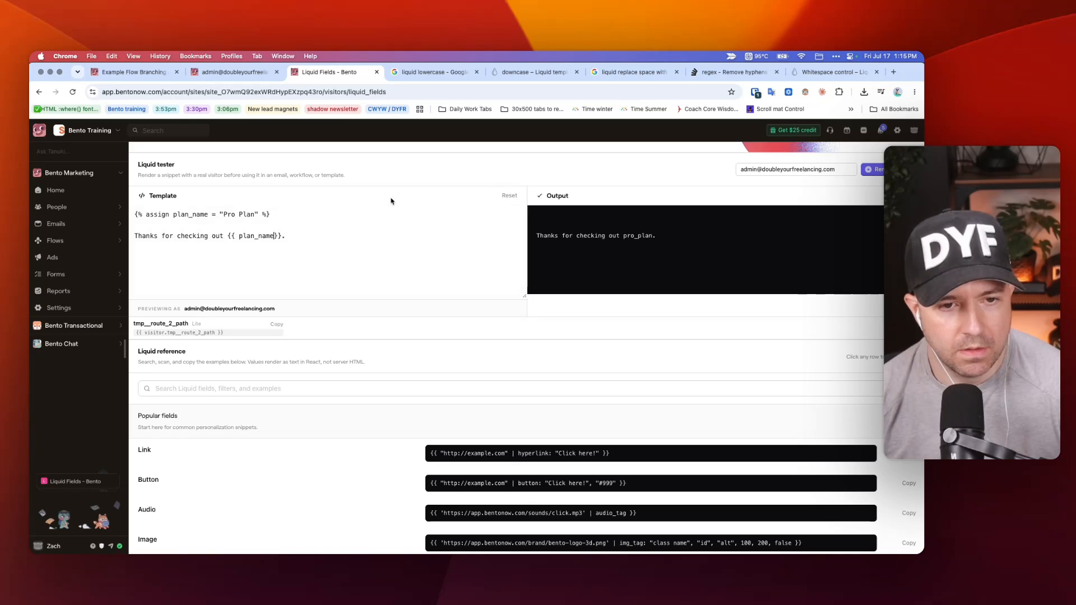
{"action": "left_click", "coordinate": [871, 169]}
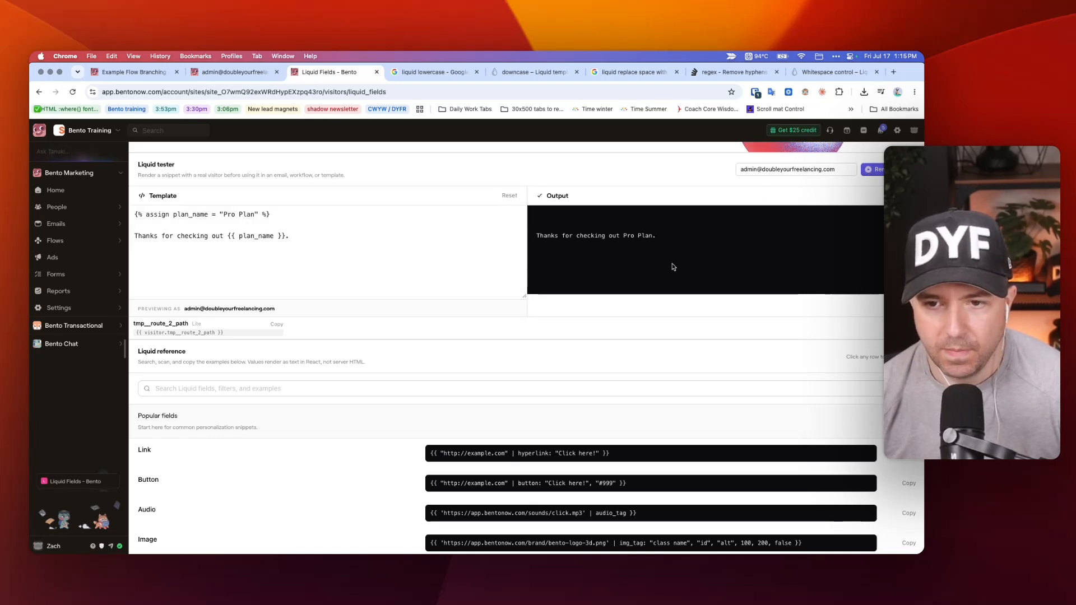
{"action": "left_click_drag", "start_coordinate": [623, 236], "coordinate": [657, 236]}
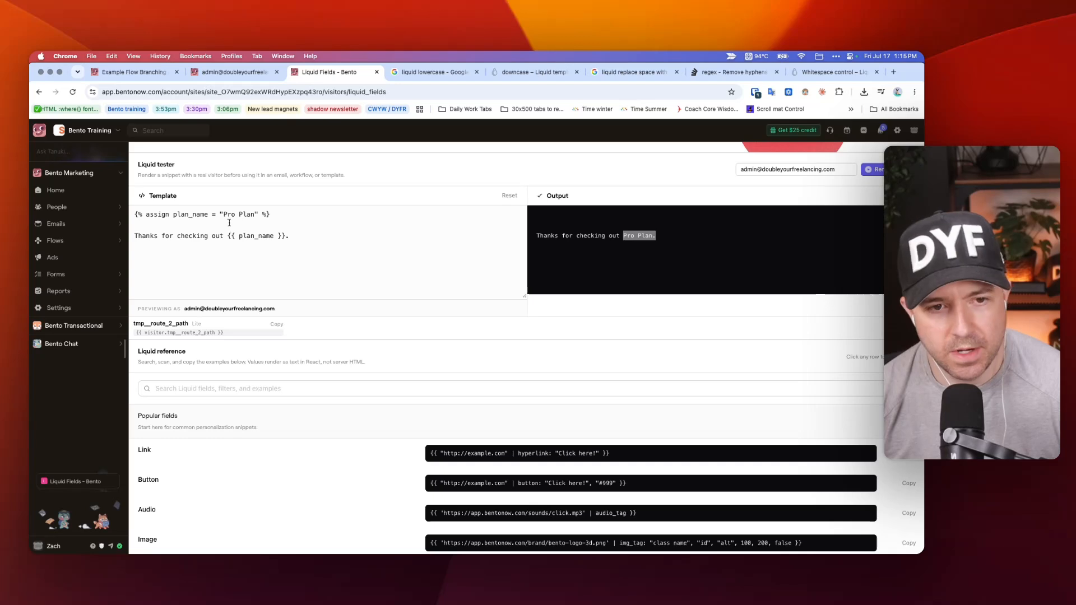
{"action": "left_click_drag", "start_coordinate": [222, 214], "coordinate": [137, 218]}
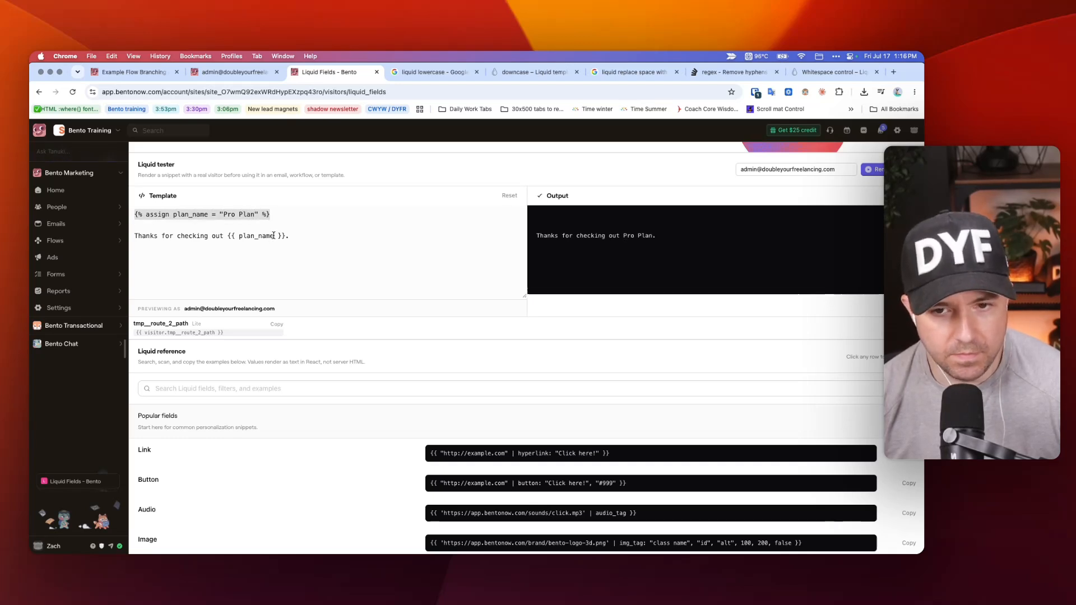
{"action": "left_click_drag", "start_coordinate": [672, 239], "coordinate": [610, 238]}
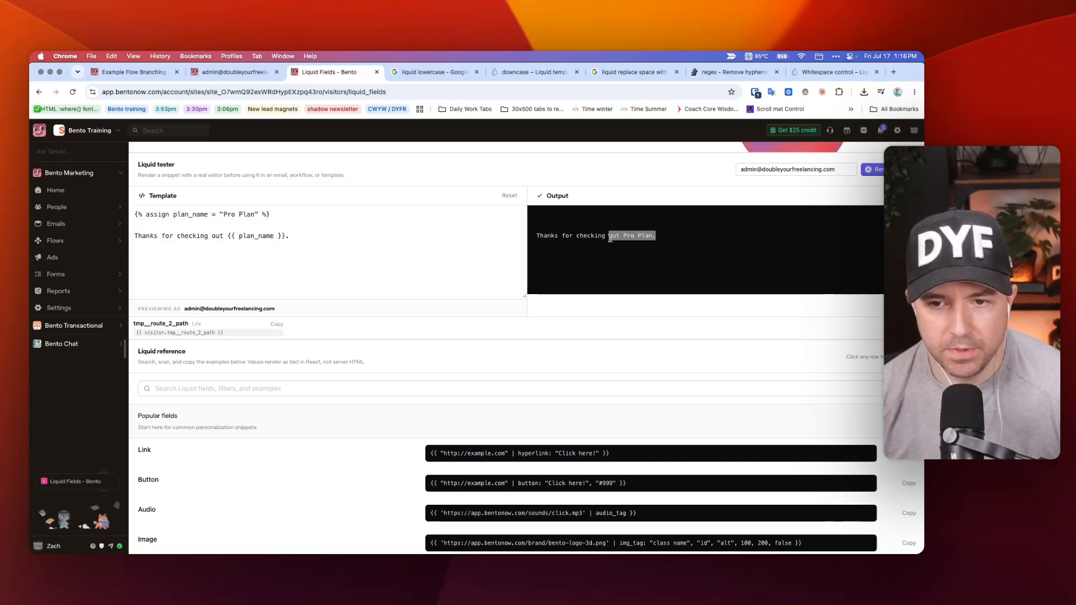
Reduce the template's expression to {{ plan_name | downcase }} and render it to test the downcase filter alone.
{"action": "left_click", "coordinate": [276, 236]}
{"action": "key", "text": "super+v"}
{"action": "left_click", "coordinate": [282, 236]}
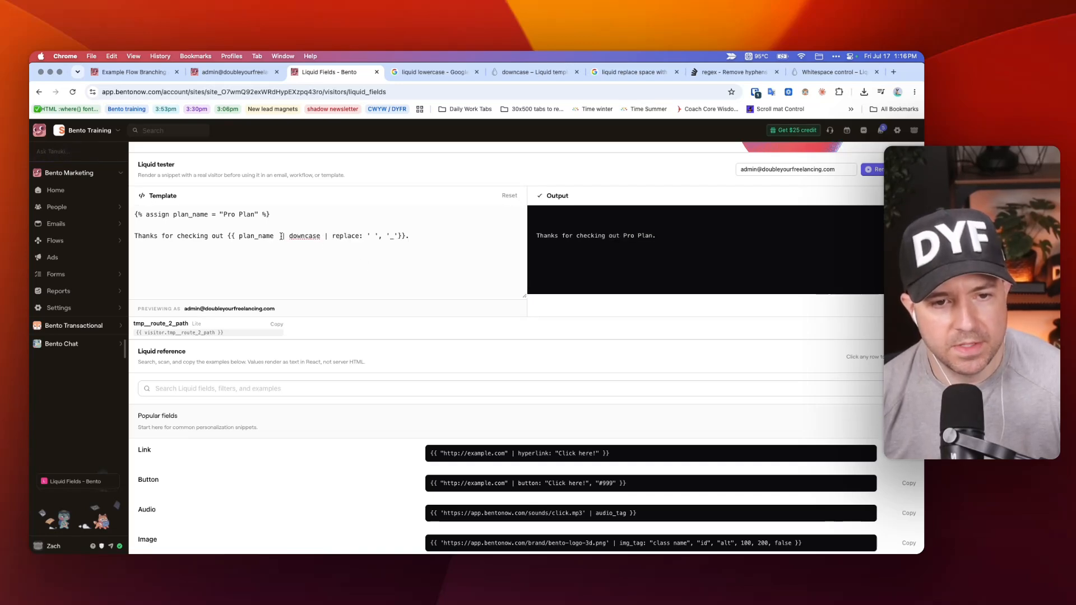
{"action": "key", "text": "BackSpace"}
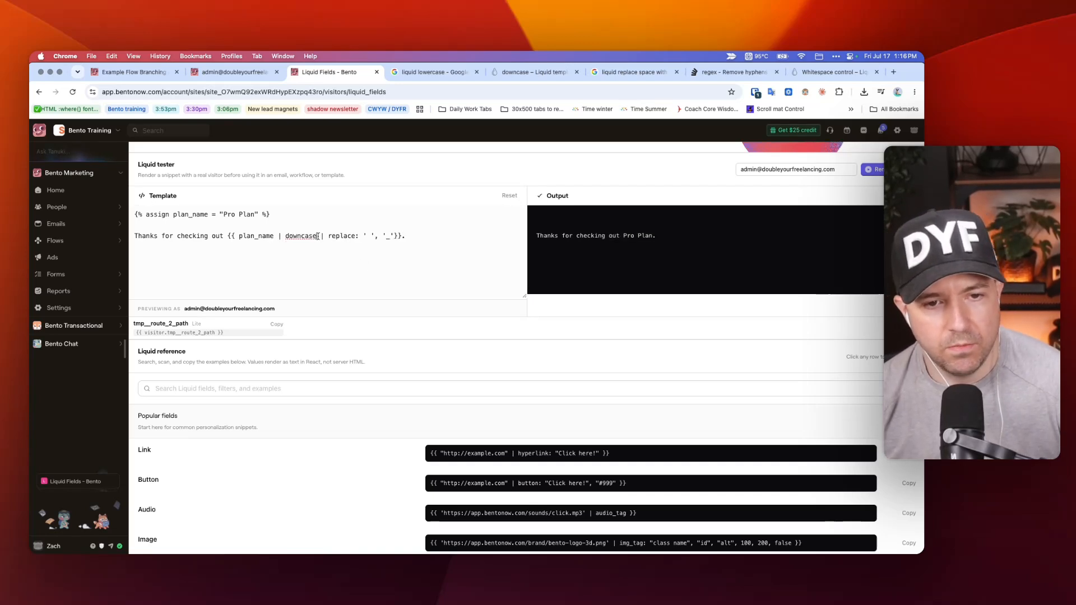
{"action": "left_click_drag", "start_coordinate": [317, 236], "coordinate": [393, 236]}
{"action": "key", "text": "BackSpace"}
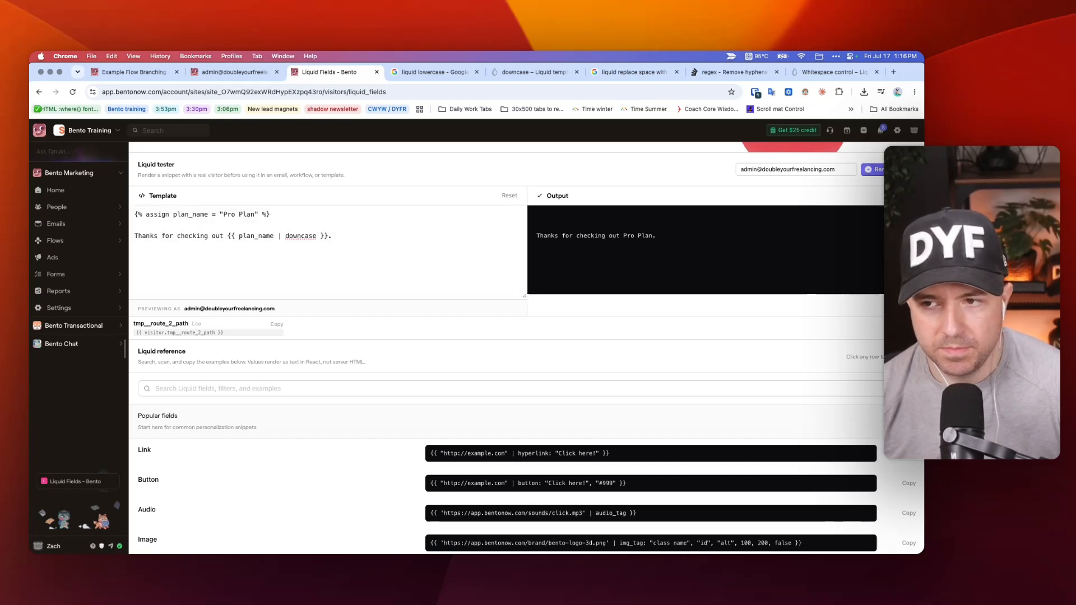
Restore the replace: ' ', '_' filter after downcase, tidy its spacing, and render the template again.
{"action": "key", "text": "super+z"}
{"action": "left_click", "coordinate": [321, 239]}
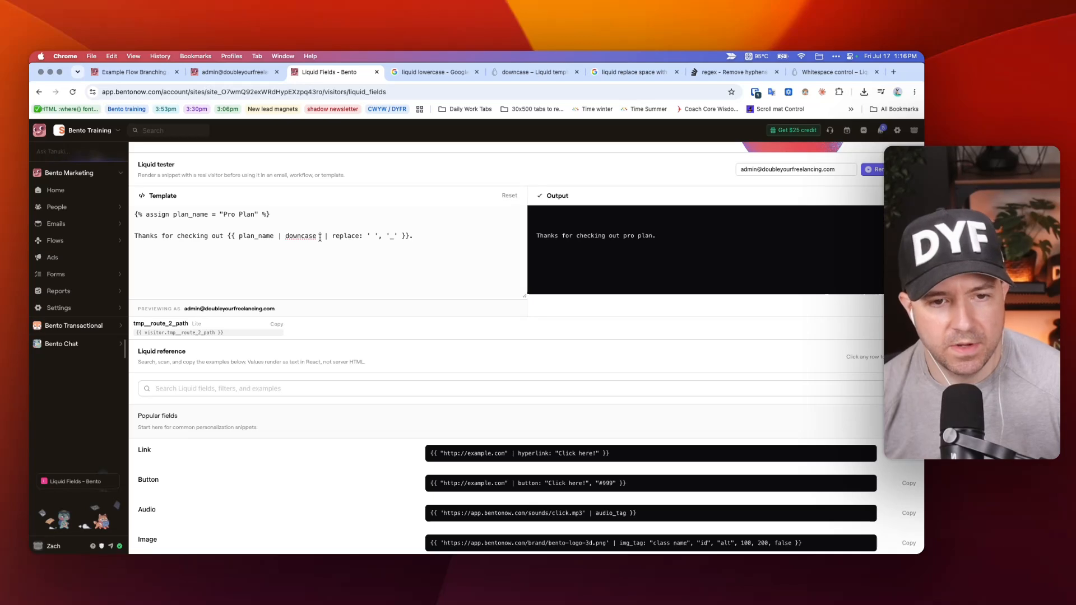
{"action": "key", "text": "BackSpace"}
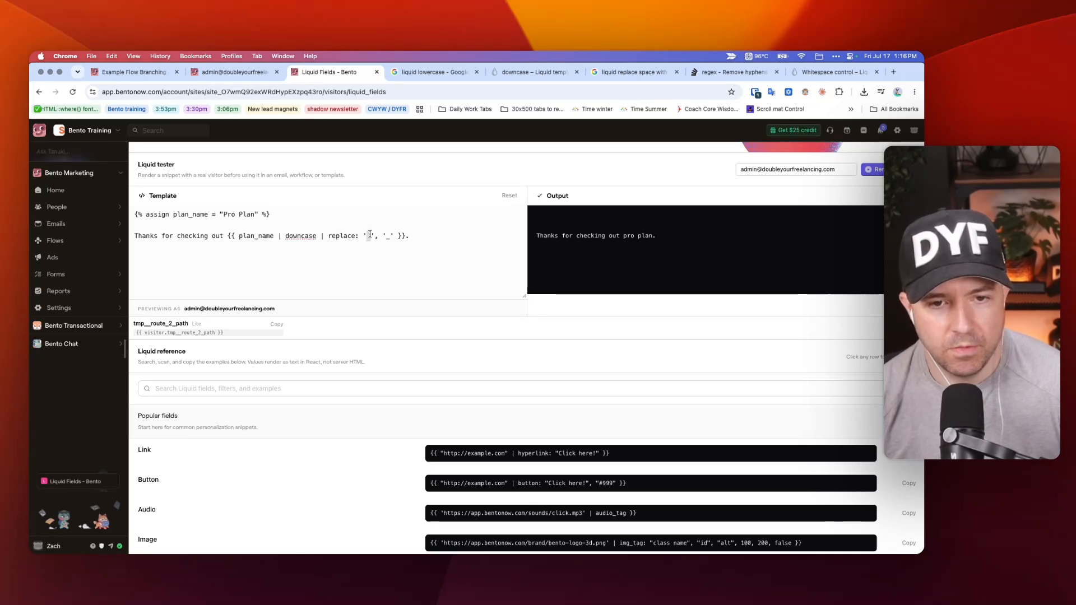
{"action": "left_click", "coordinate": [866, 170]}
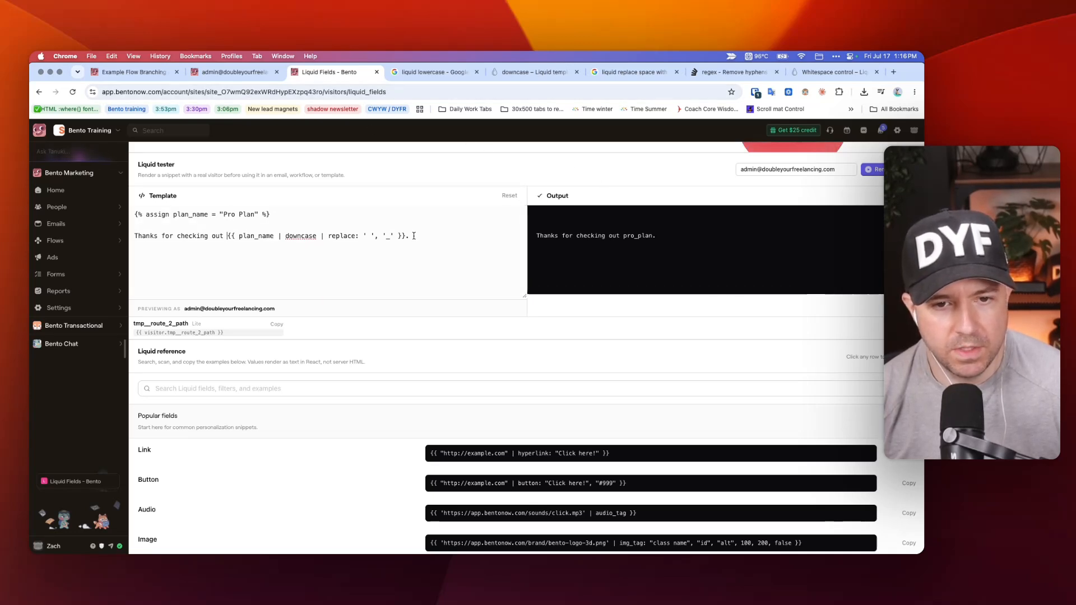
Copy the downcase and replace: ' ', '_' filters from the Liquid tester into the flow's Create Event type, after event.details.plan_type.
{"action": "left_click_drag", "start_coordinate": [405, 236], "coordinate": [227, 236]}
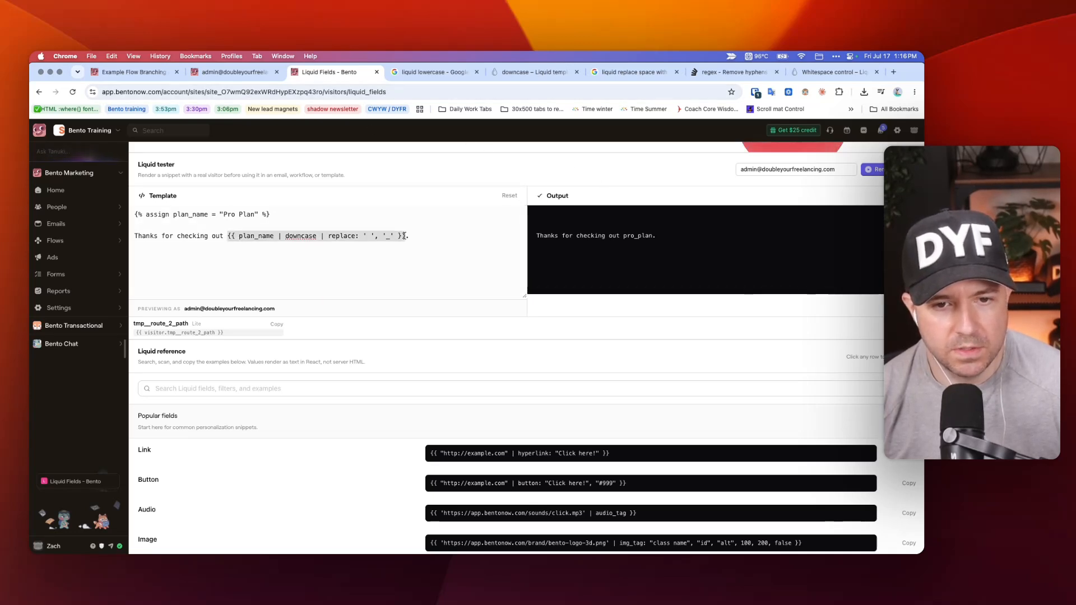
{"action": "left_click", "coordinate": [276, 236]}
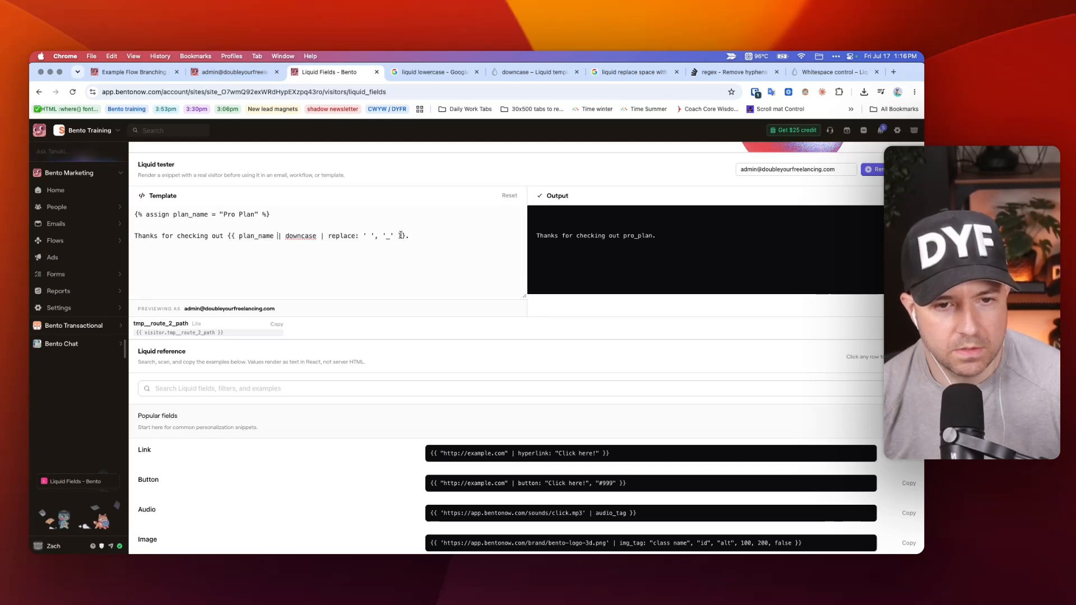
{"action": "left_click_drag", "start_coordinate": [277, 236], "coordinate": [401, 236]}
{"action": "left_click", "coordinate": [234, 72]}
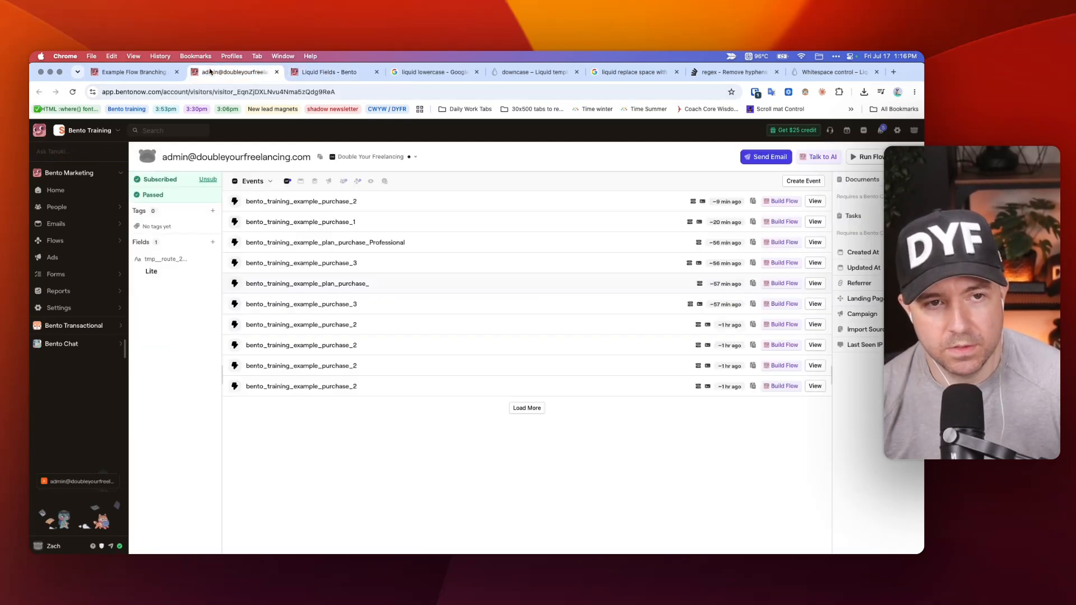
{"action": "left_click", "coordinate": [137, 72]}
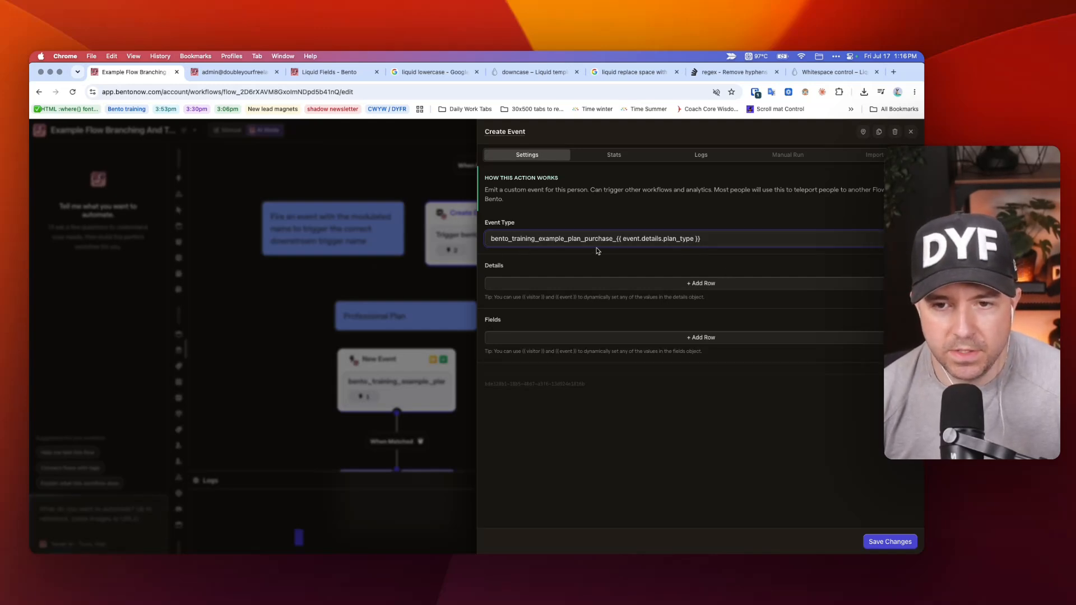
{"action": "type", "text": "| downcase | replace: ' ', '_'"}
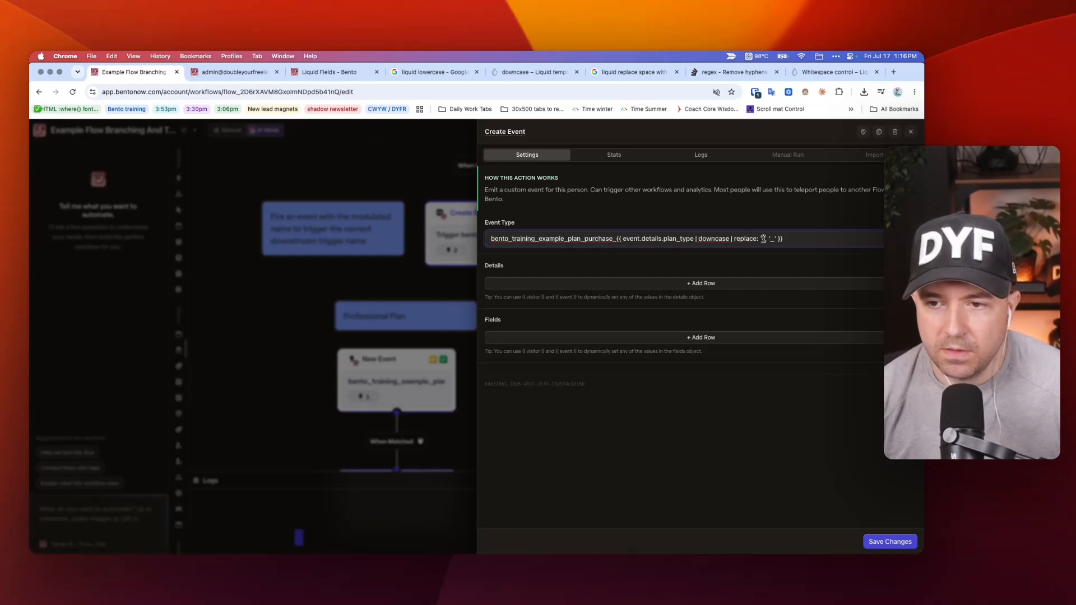
{"action": "key", "text": "Left"}
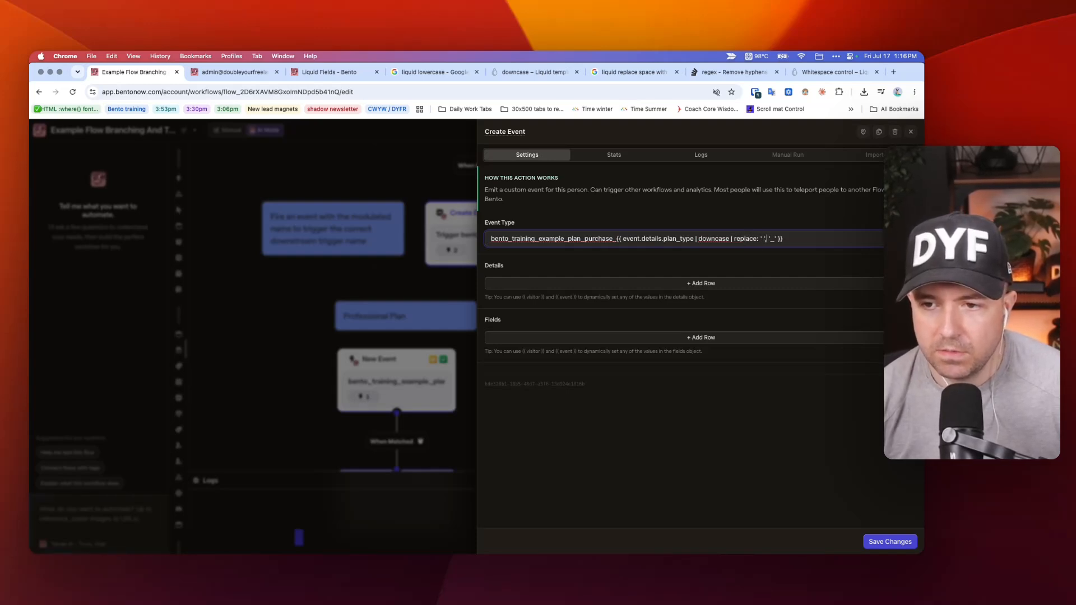
{"action": "type", "text": ","}
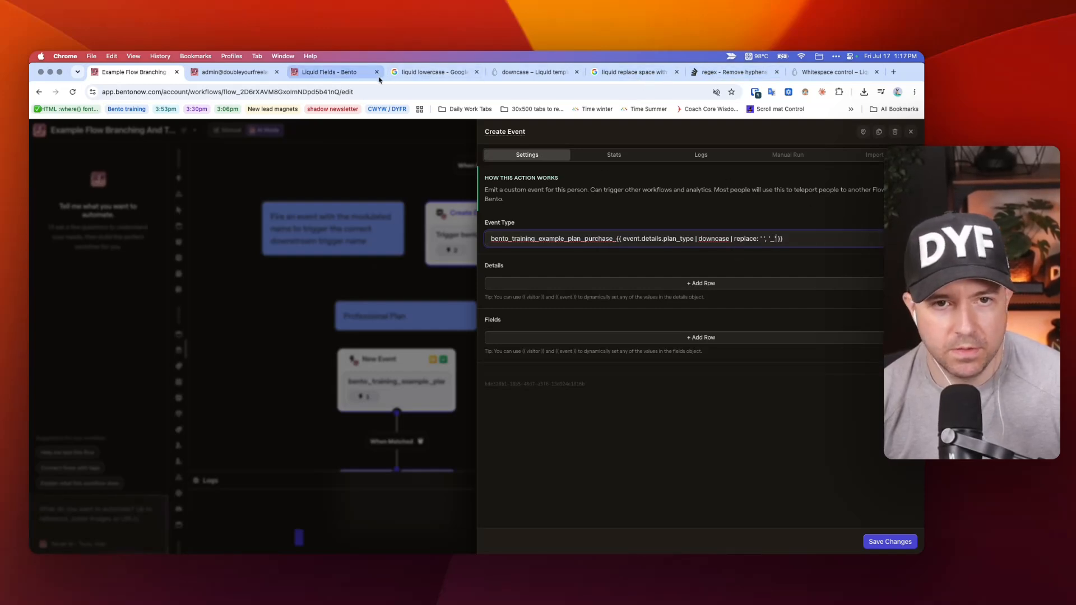
Return to the Liquid tester, delete plan_name from the template's expression, and select the remaining downcase and replace filters.
{"action": "left_click", "coordinate": [329, 72]}
{"action": "scroll", "coordinate": [285, 244], "scroll_direction": "up", "scroll_amount": 5}
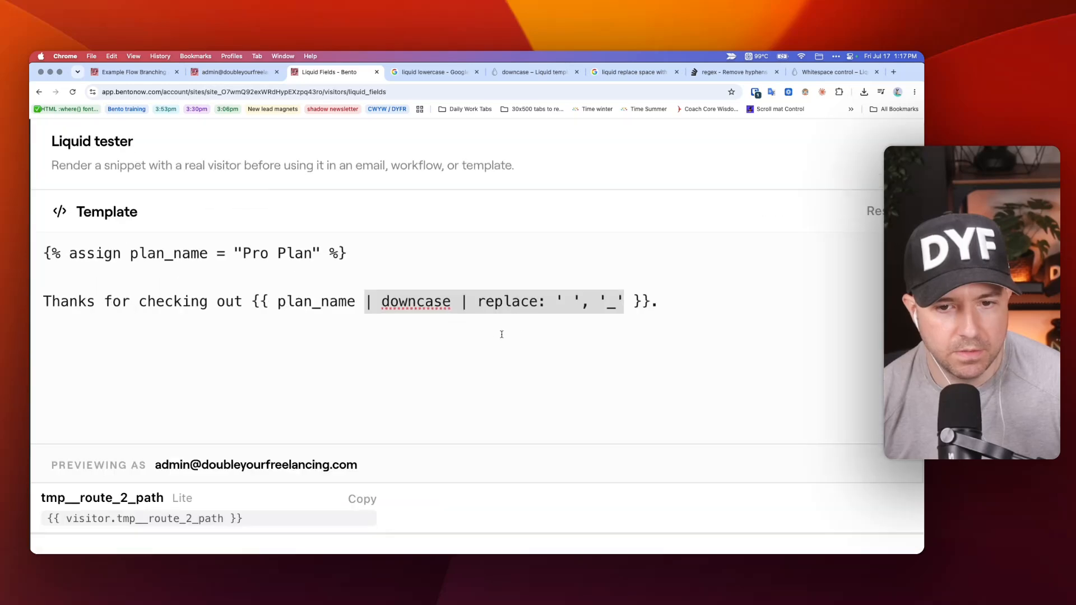
{"action": "left_click", "coordinate": [518, 335]}
{"action": "left_click_drag", "start_coordinate": [278, 300], "coordinate": [364, 299]}
{"action": "key", "text": "BackSpace"}
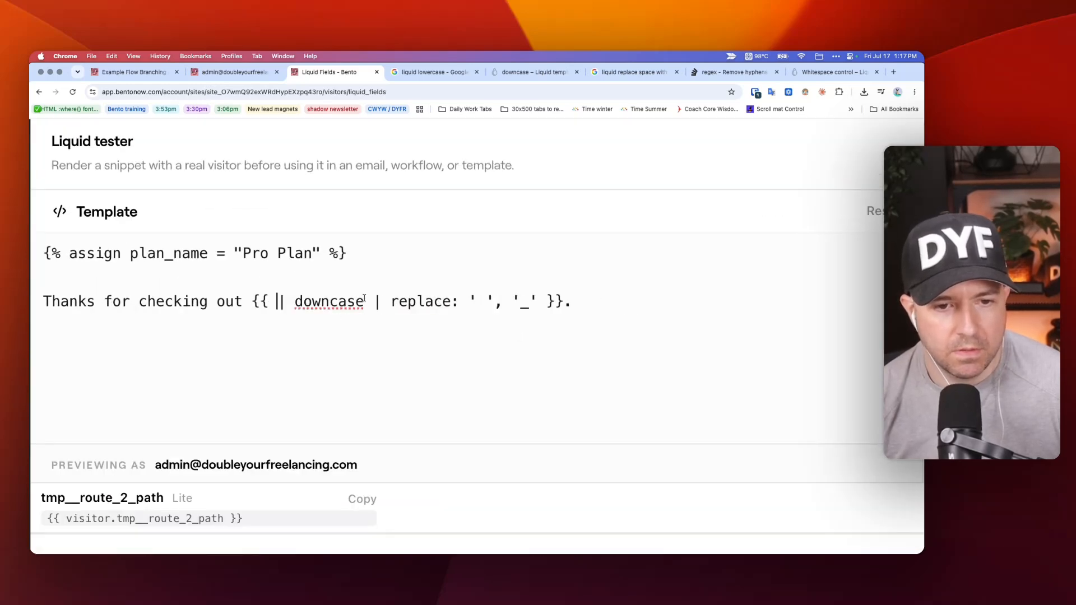
{"action": "left_click", "coordinate": [539, 300], "text": "shift"}
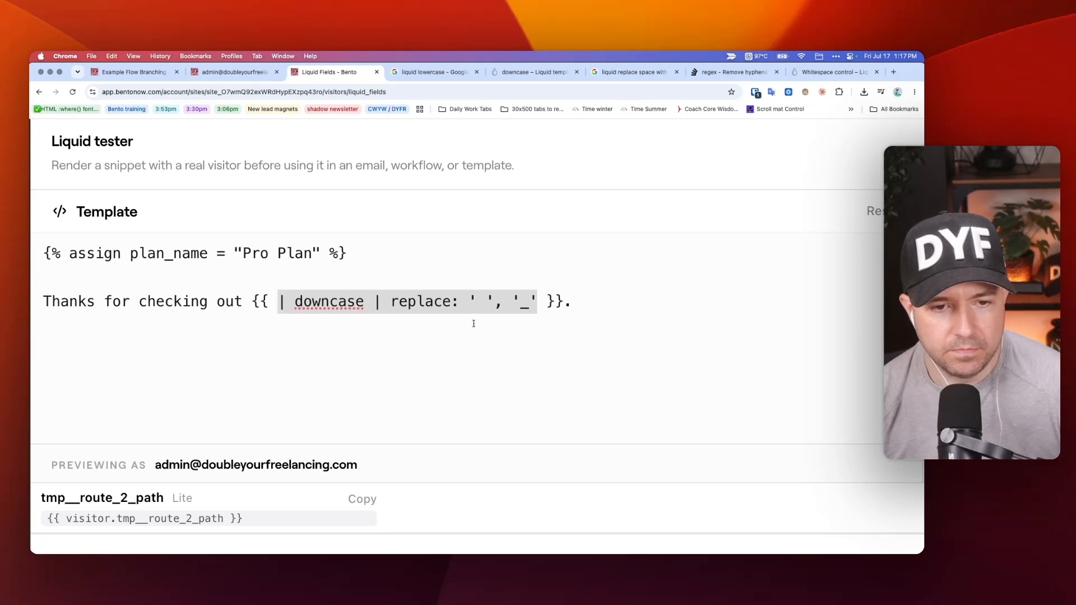
{"action": "left_click", "coordinate": [273, 304]}
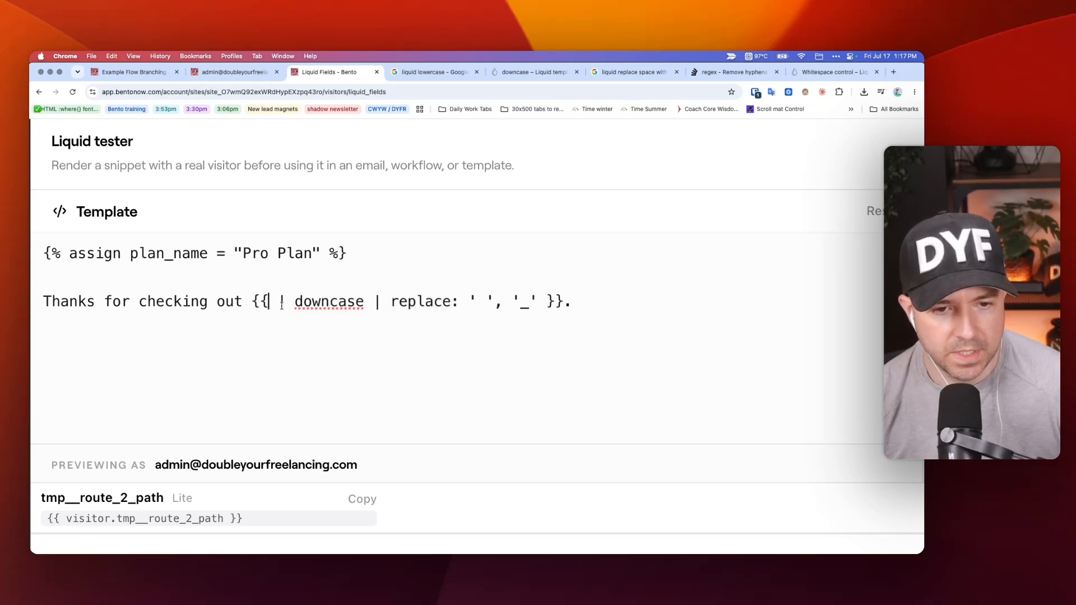
{"action": "left_click", "coordinate": [542, 305], "text": "shift"}
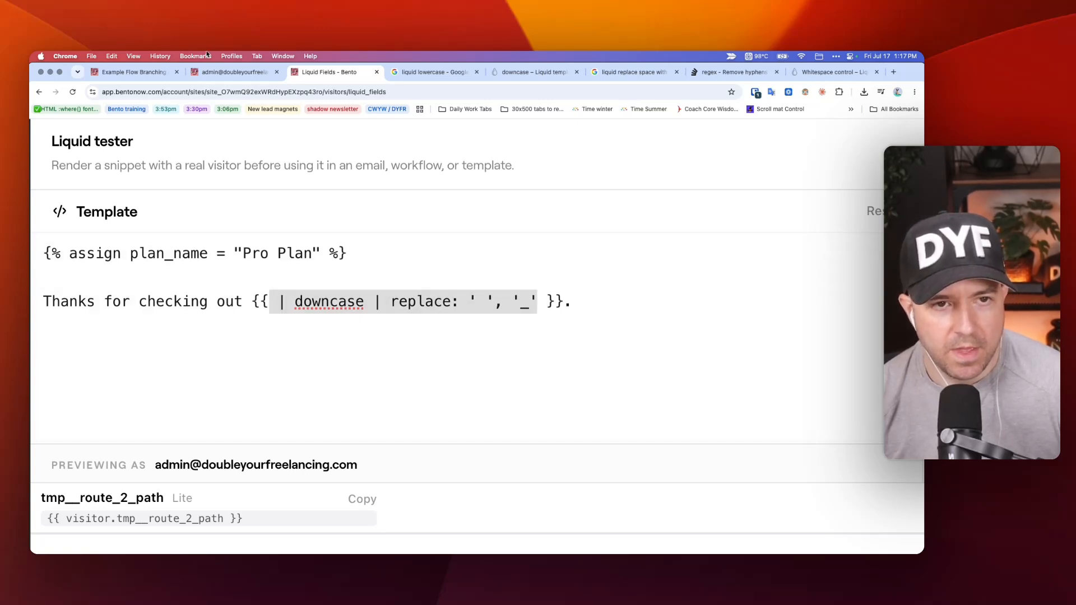
Return to the example flow and save the Create Event node's changed event type.
{"action": "left_click", "coordinate": [227, 73]}
{"action": "key", "text": "ctrl+shift+Tab"}
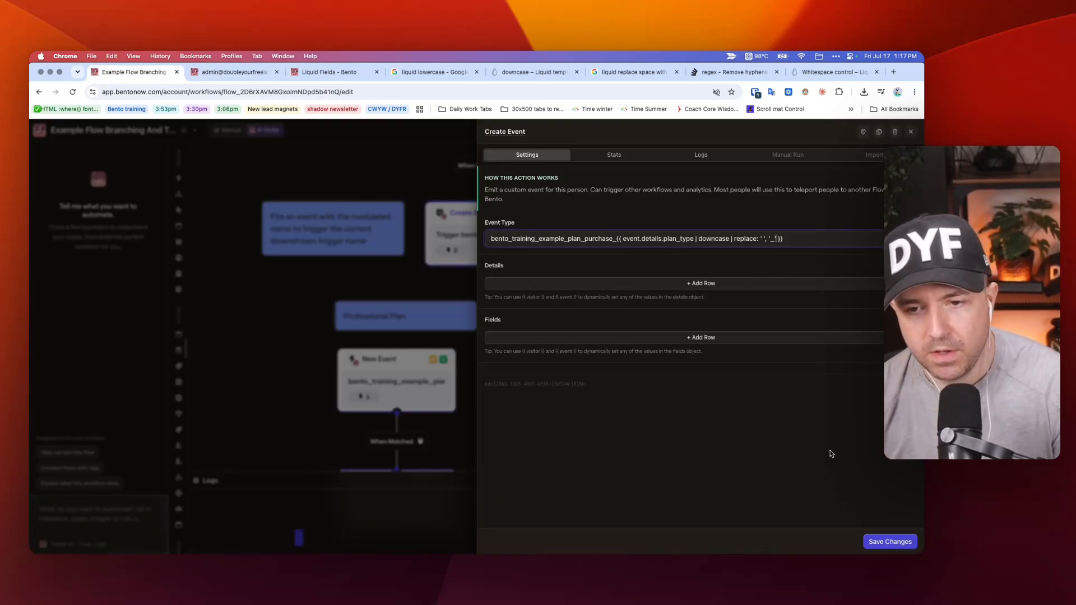
{"action": "left_click", "coordinate": [880, 542]}
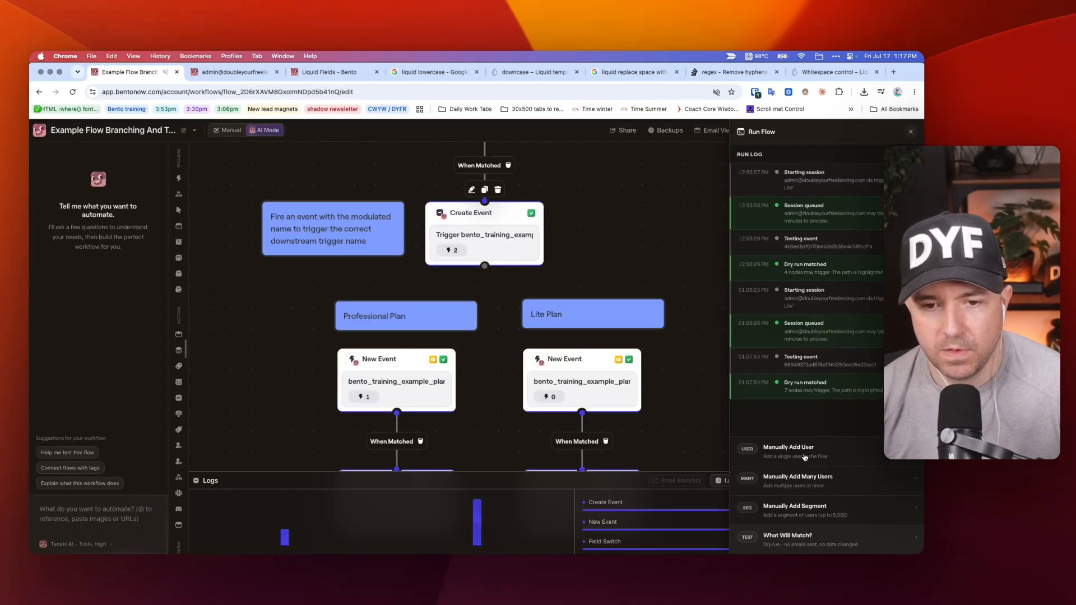
Change the Professional Plan trigger's event name to bento_training_example_plan_purchase_professional and save the node.
{"action": "scroll", "coordinate": [405, 359], "scroll_direction": "down", "scroll_amount": 3}
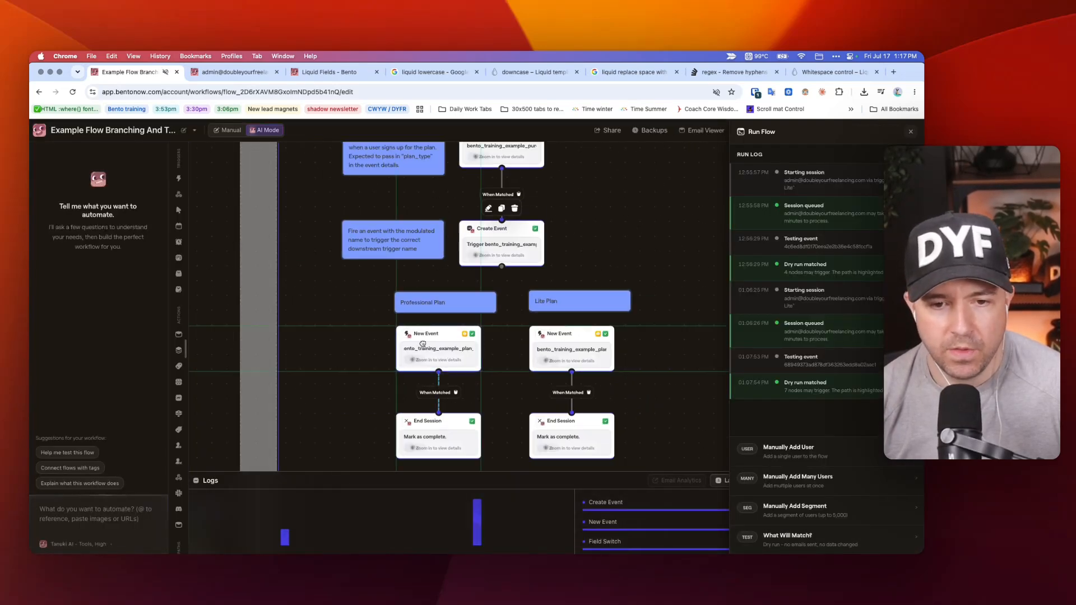
{"action": "left_click", "coordinate": [405, 360]}
{"action": "right_click", "coordinate": [604, 312]}
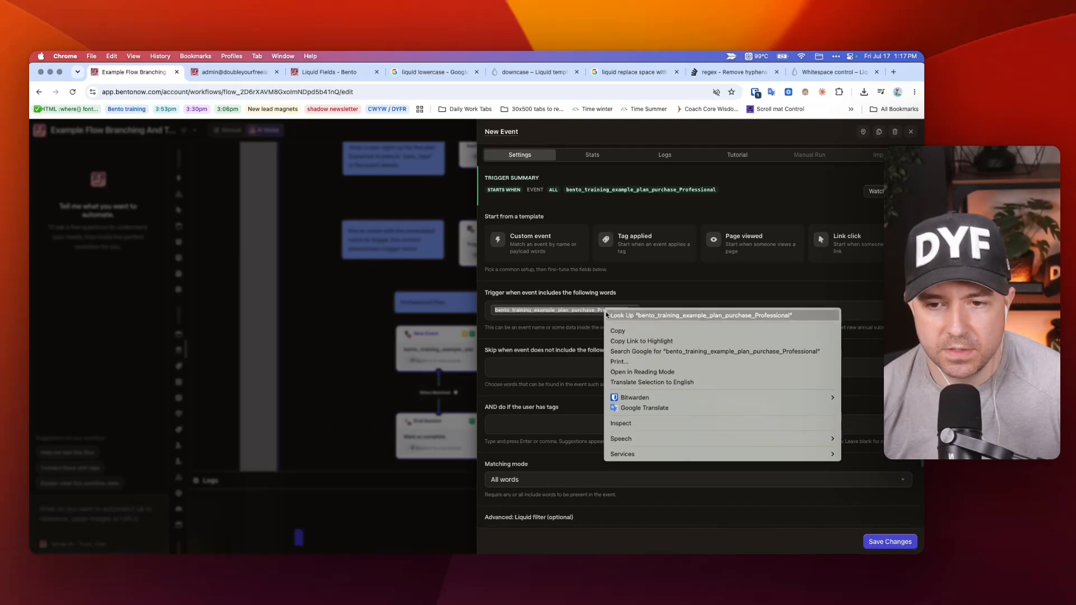
{"action": "left_click", "coordinate": [636, 331]}
{"action": "left_click", "coordinate": [633, 313]}
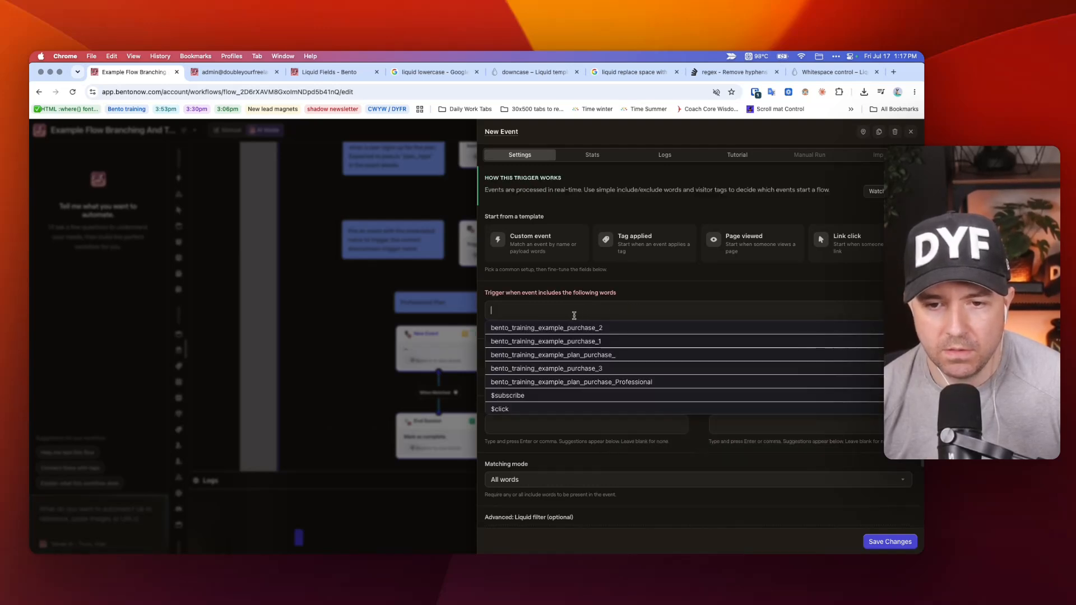
{"action": "key", "text": "super+v"}
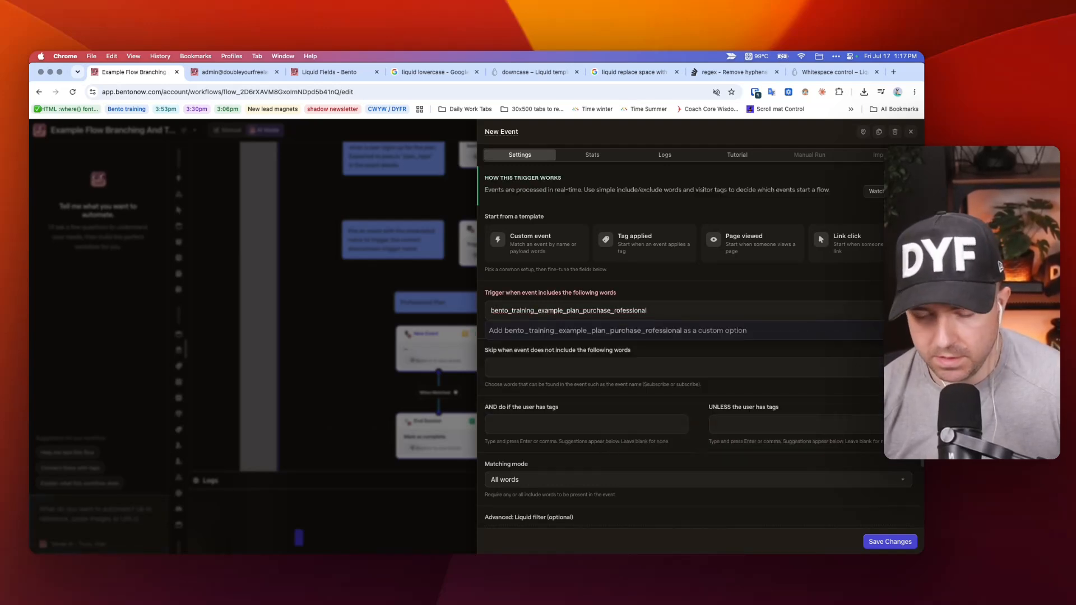
{"action": "key", "text": "Return"}
{"action": "left_click", "coordinate": [878, 543]}
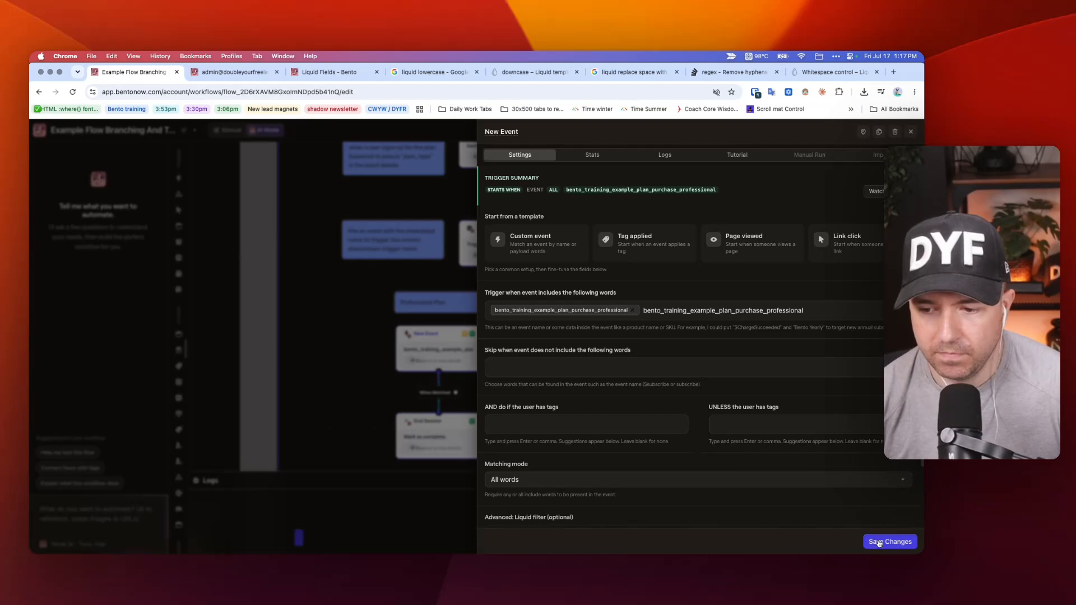
Change the Lite Plan trigger's event name to bento_training_example_plan_purchase_lite and save the node.
{"action": "left_click", "coordinate": [570, 346]}
{"action": "right_click", "coordinate": [569, 308]}
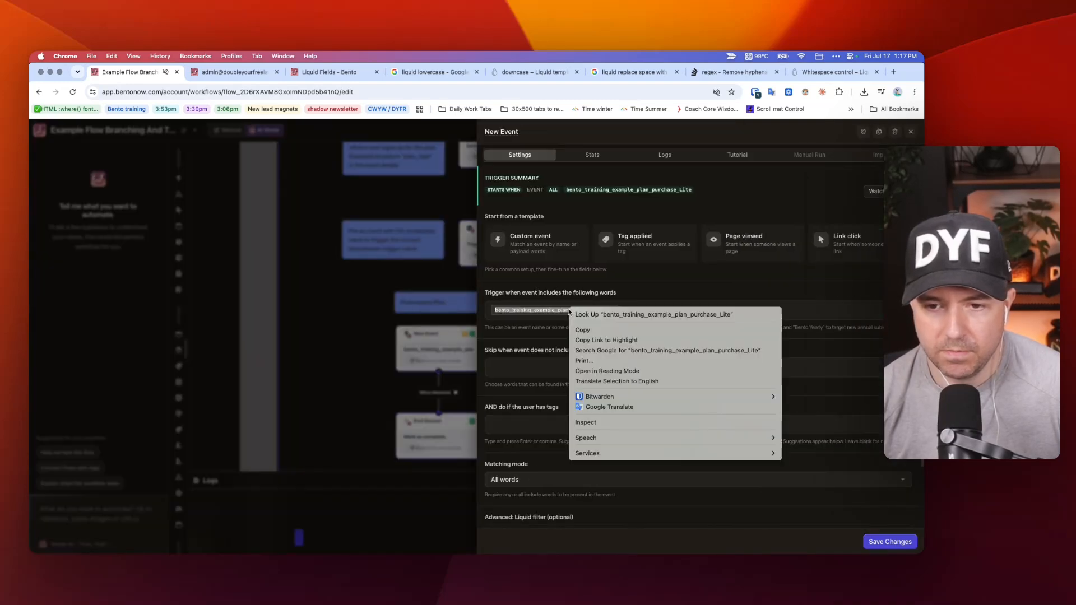
{"action": "left_click", "coordinate": [594, 337]}
{"action": "left_click", "coordinate": [610, 311]}
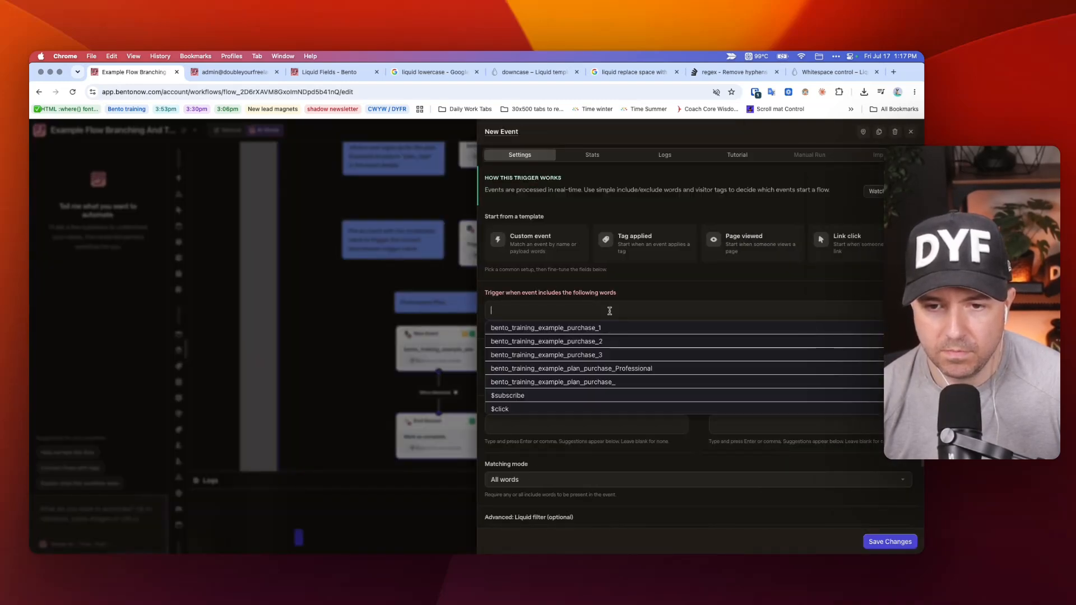
{"action": "key", "text": "super+v"}
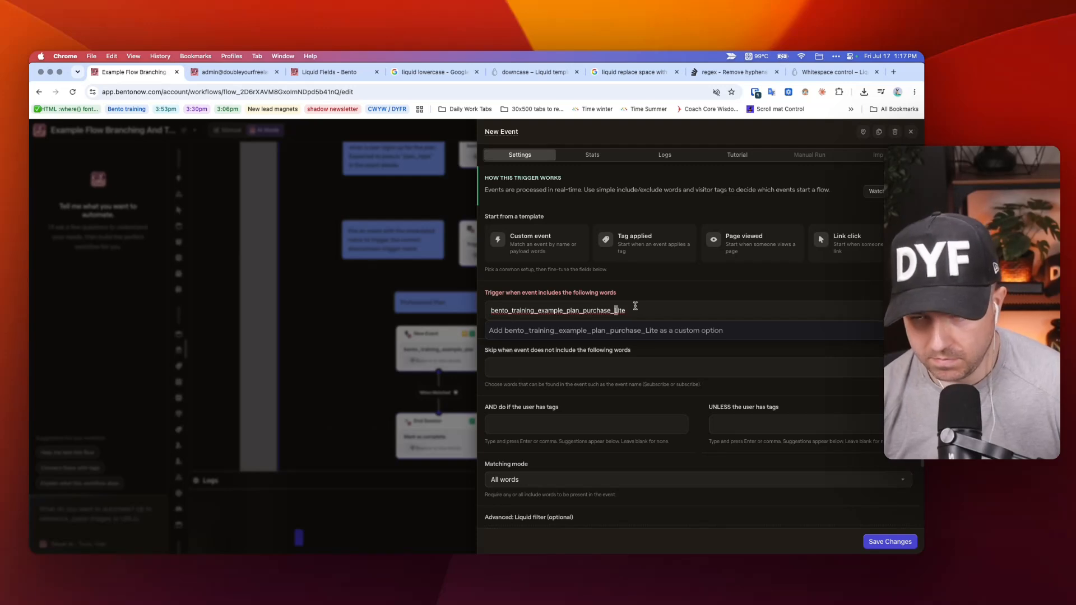
{"action": "type", "text": "l"}
{"action": "key", "text": "Return"}
{"action": "left_click", "coordinate": [894, 542]}
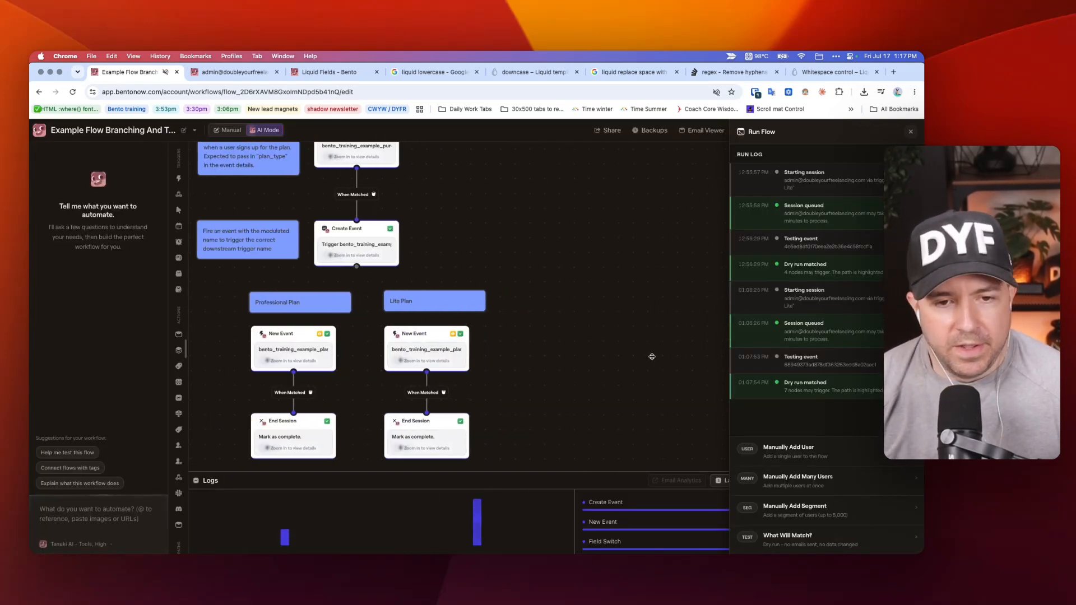
Set plan_type to Example Multi Word Lite in the Create Event node below the Test - P3 - Lite trigger and save it.
{"action": "right_click", "coordinate": [403, 350]}
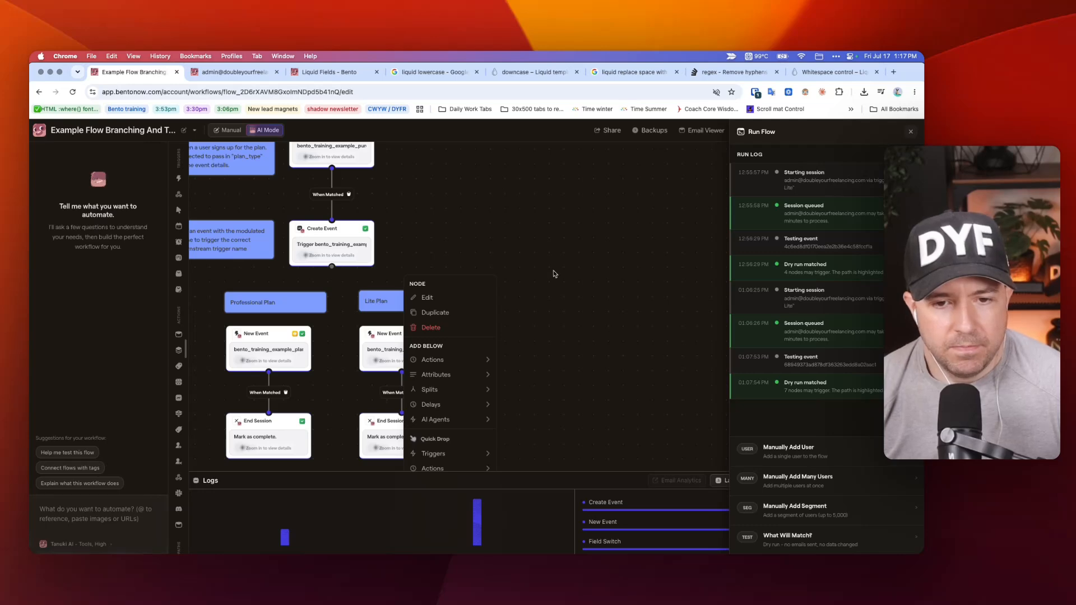
{"action": "scroll", "coordinate": [552, 273], "scroll_direction": "up", "scroll_amount": 10}
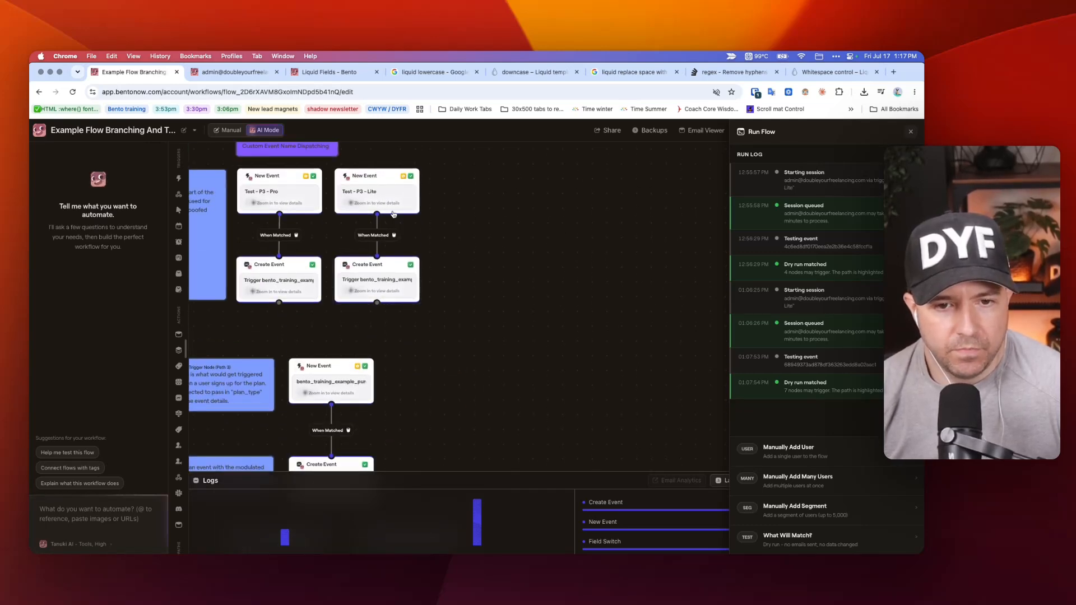
{"action": "left_click", "coordinate": [393, 204]}
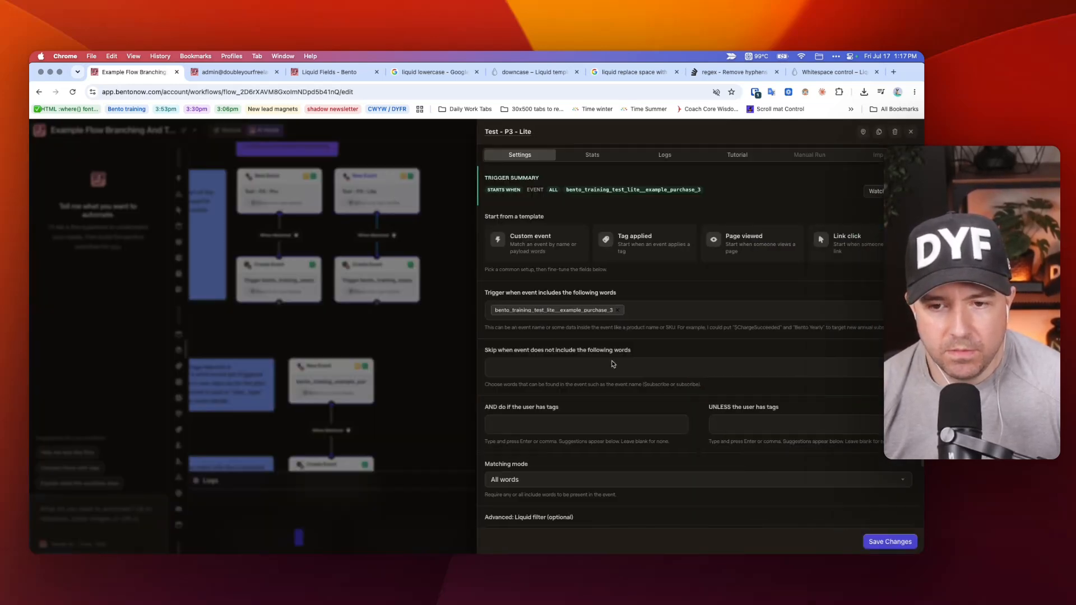
{"action": "scroll", "coordinate": [610, 366], "scroll_direction": "down", "scroll_amount": 3}
{"action": "left_click", "coordinate": [427, 311]}
{"action": "left_click", "coordinate": [391, 291]}
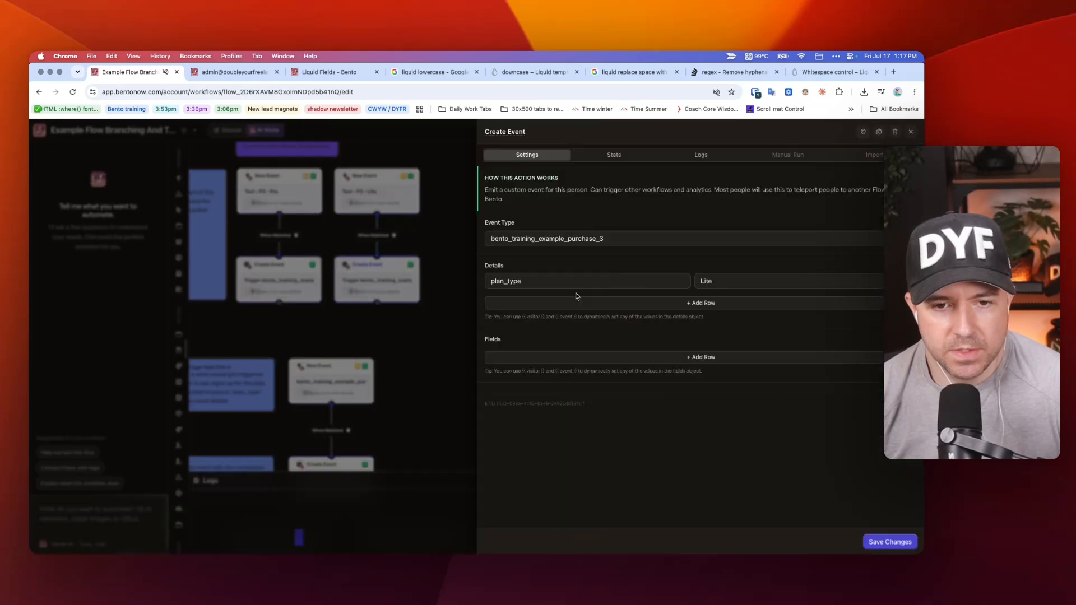
{"action": "left_click", "coordinate": [696, 280]}
{"action": "type", "text": "Ex"}
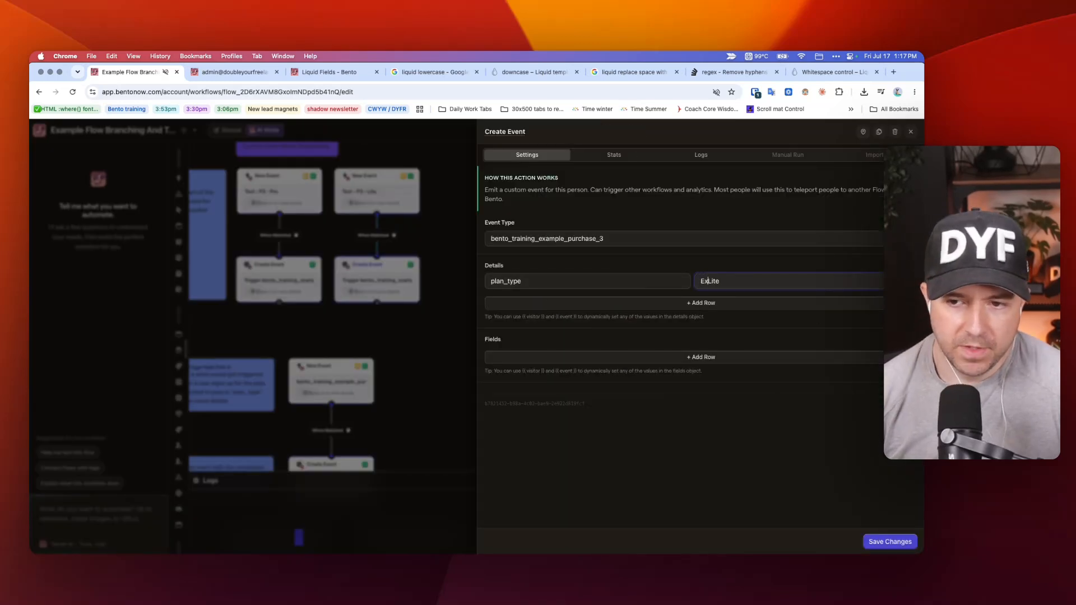
{"action": "type", "text": "ample Multi Word"}
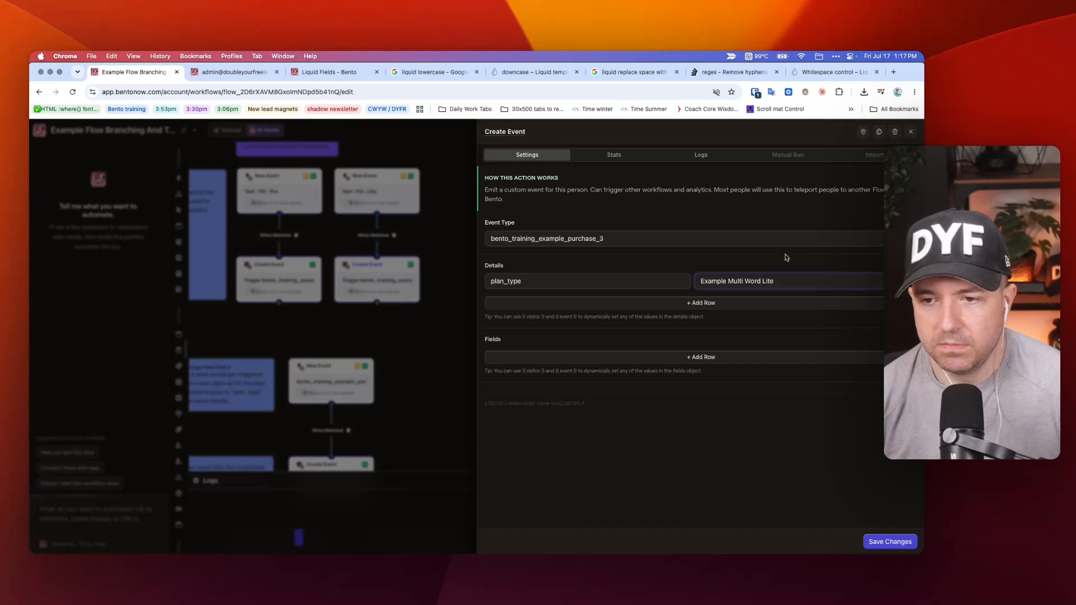
{"action": "left_click", "coordinate": [889, 541]}
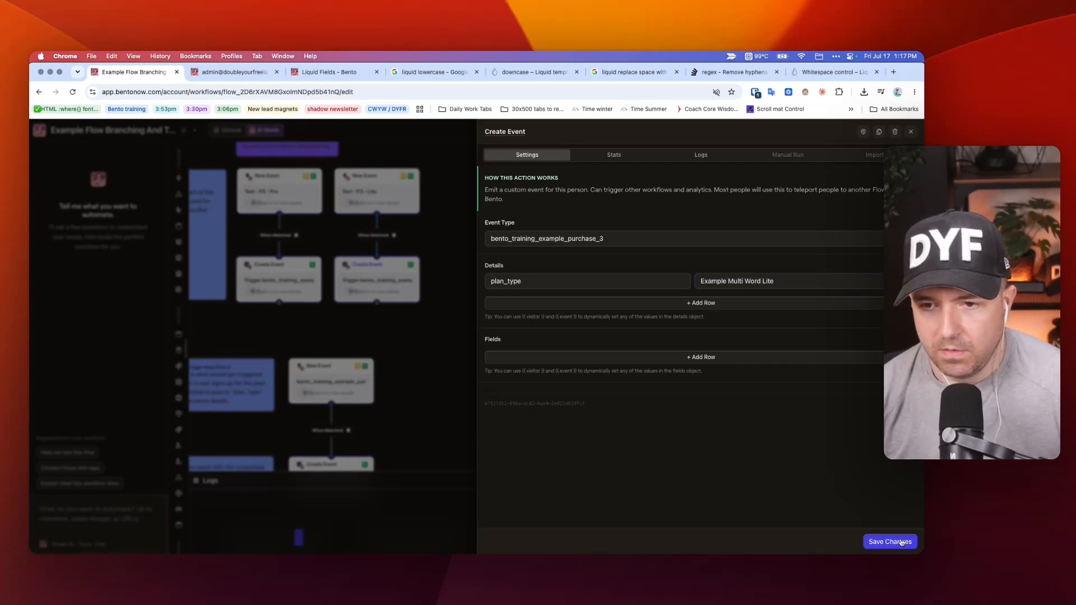
Change the Lite Plan trigger's event name to bento_training_example_plan_purchase_example_multi-word_lite and save the node.
{"action": "scroll", "coordinate": [458, 322], "scroll_direction": "down", "scroll_amount": 5}
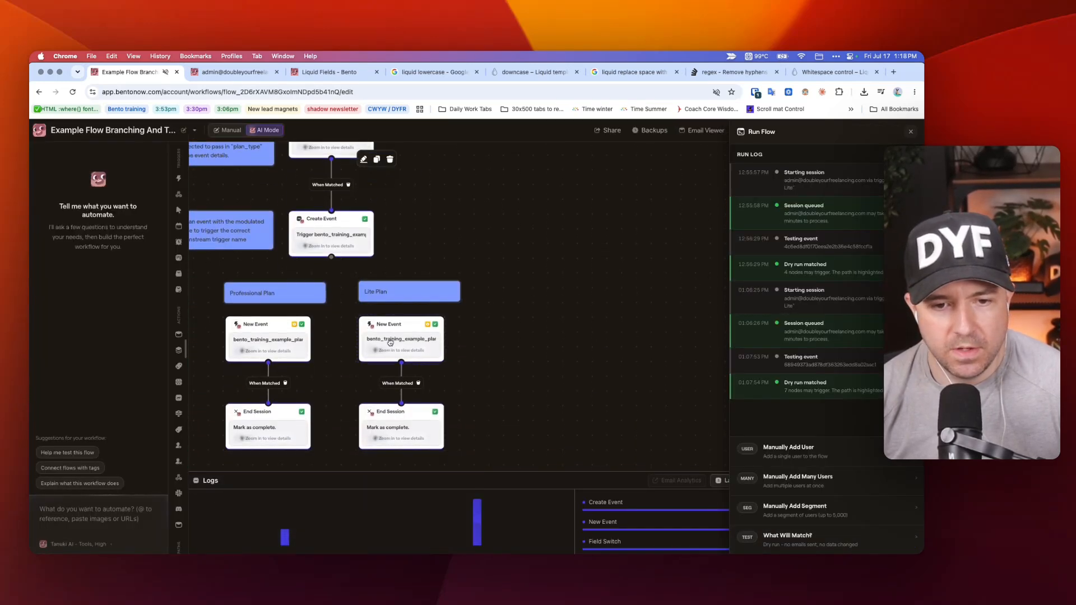
{"action": "left_click", "coordinate": [390, 343]}
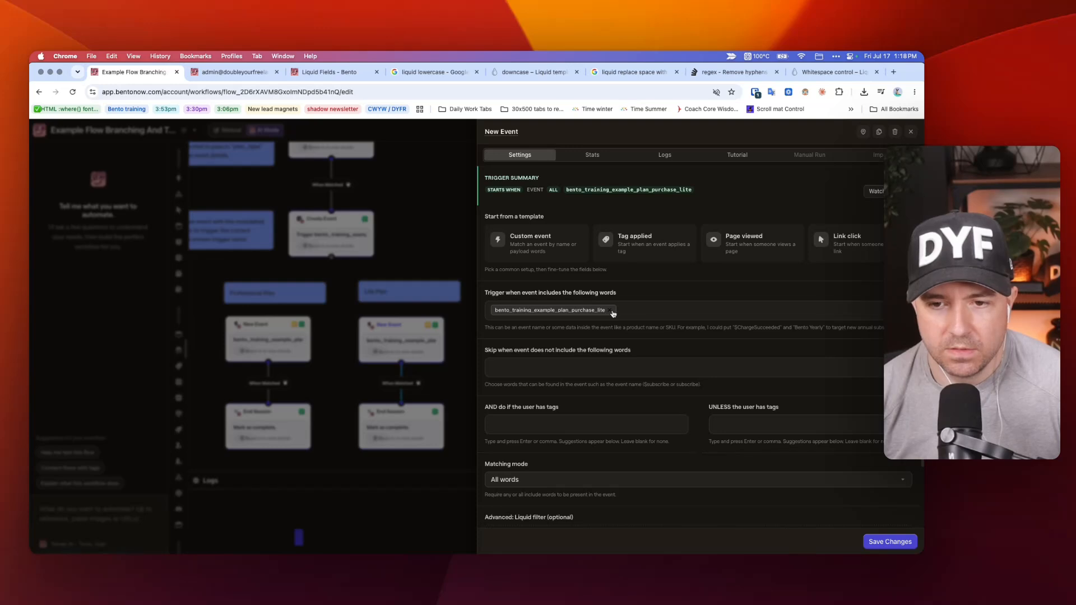
{"action": "right_click", "coordinate": [594, 313]}
{"action": "left_click", "coordinate": [602, 330]}
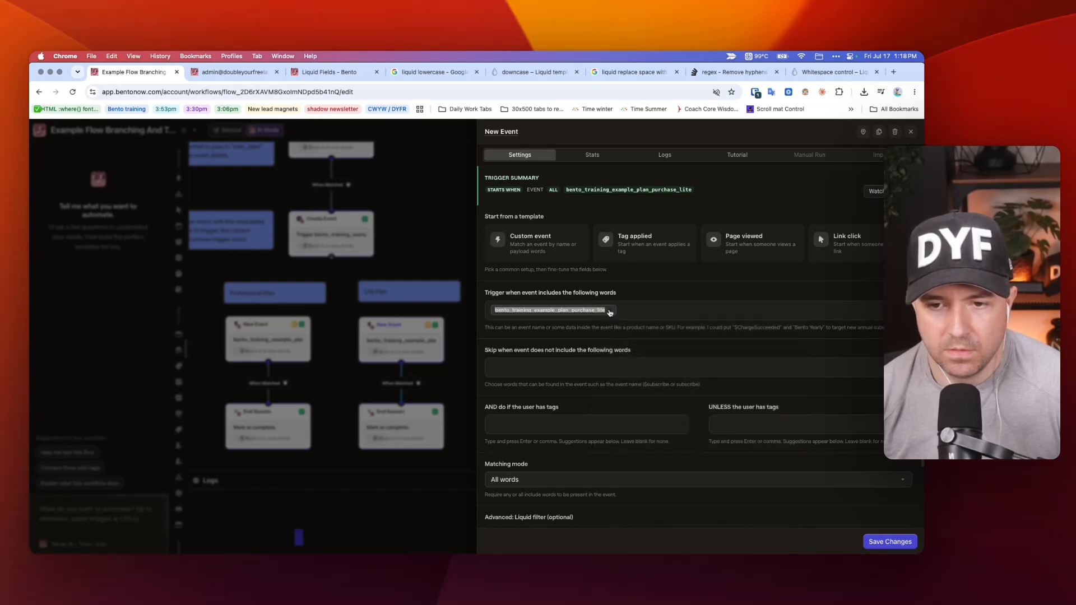
{"action": "left_click", "coordinate": [609, 310]}
{"action": "type", "text": "bento_training_example_plan_purchase_lite"}
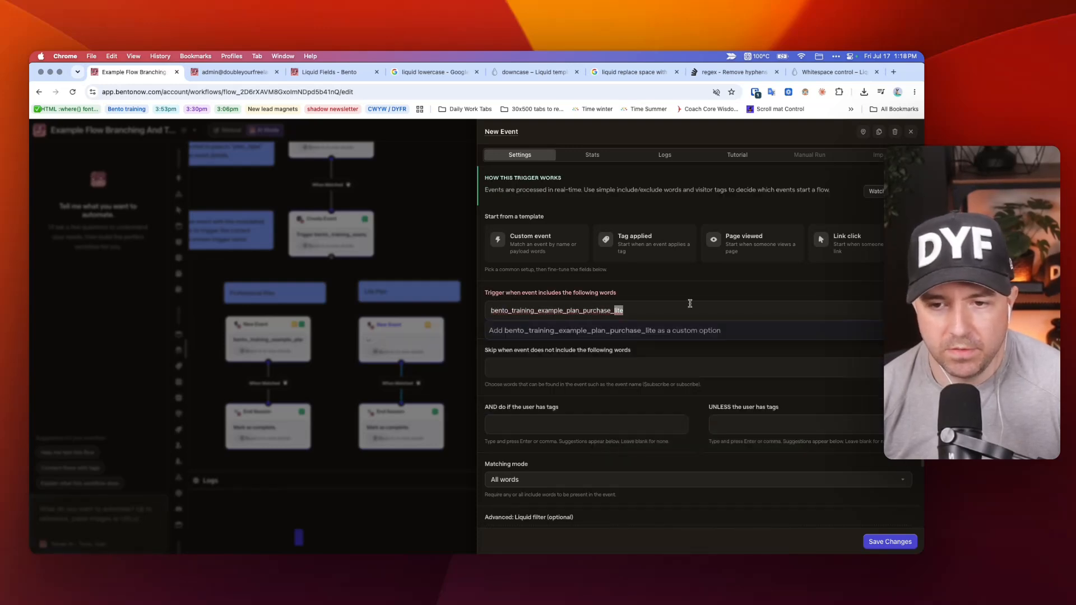
{"action": "type", "text": "examp"}
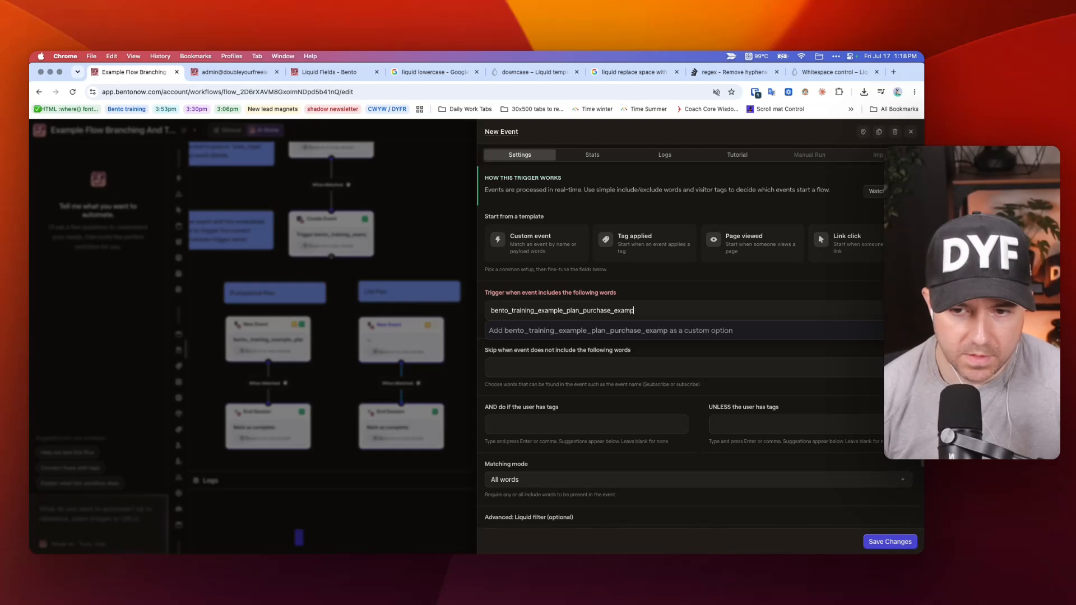
{"action": "type", "text": "le_wo"}
{"action": "type", "text": "ulti"}
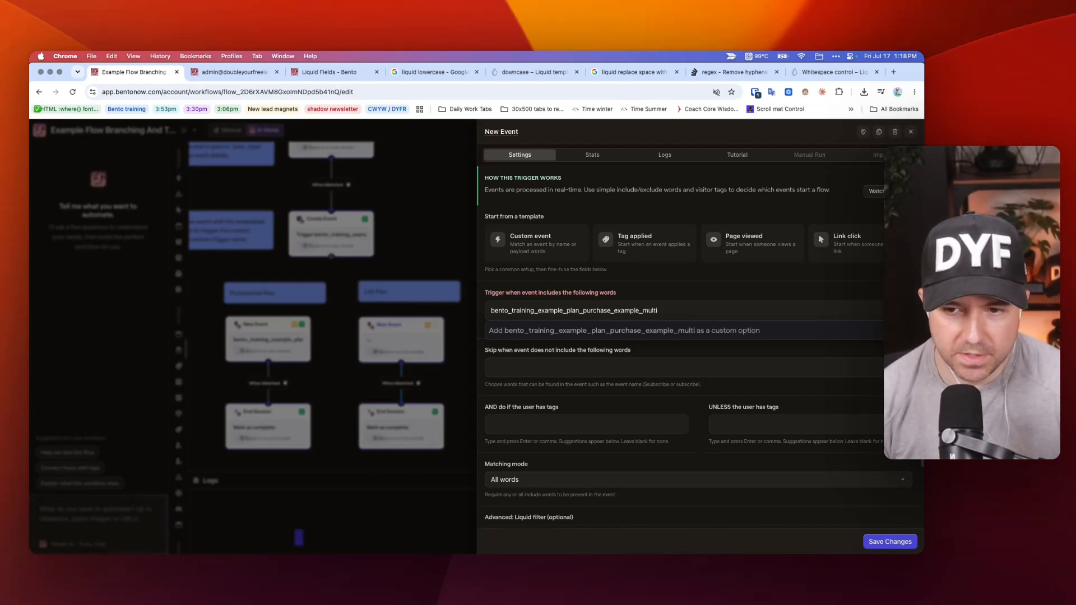
{"action": "type", "text": "-word_"}
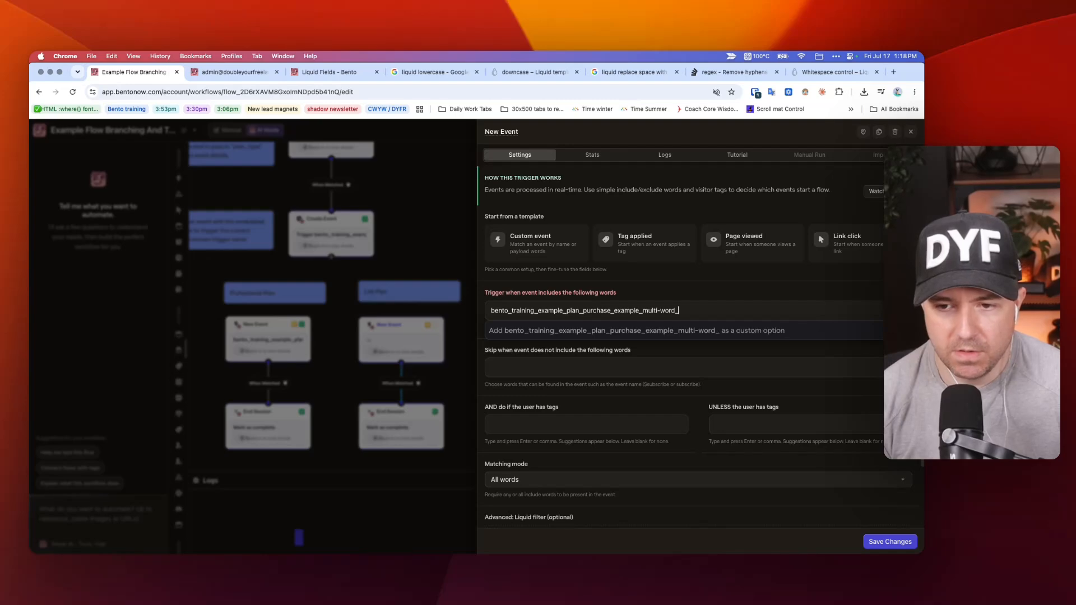
{"action": "type", "text": "lite"}
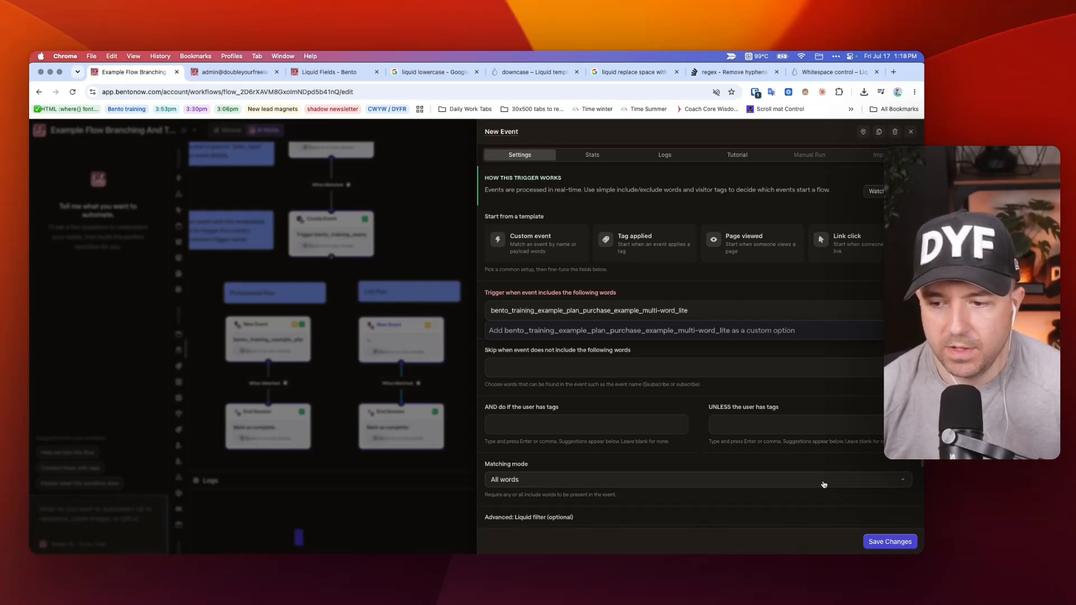
{"action": "left_click", "coordinate": [890, 542]}
Set plan_type to Example Multi-Word Lite in the Create Event node of the Test - P3 - Lite branch and save it.
{"action": "scroll", "coordinate": [400, 200], "scroll_direction": "down", "scroll_amount": 3}
{"action": "left_click", "coordinate": [400, 200]}
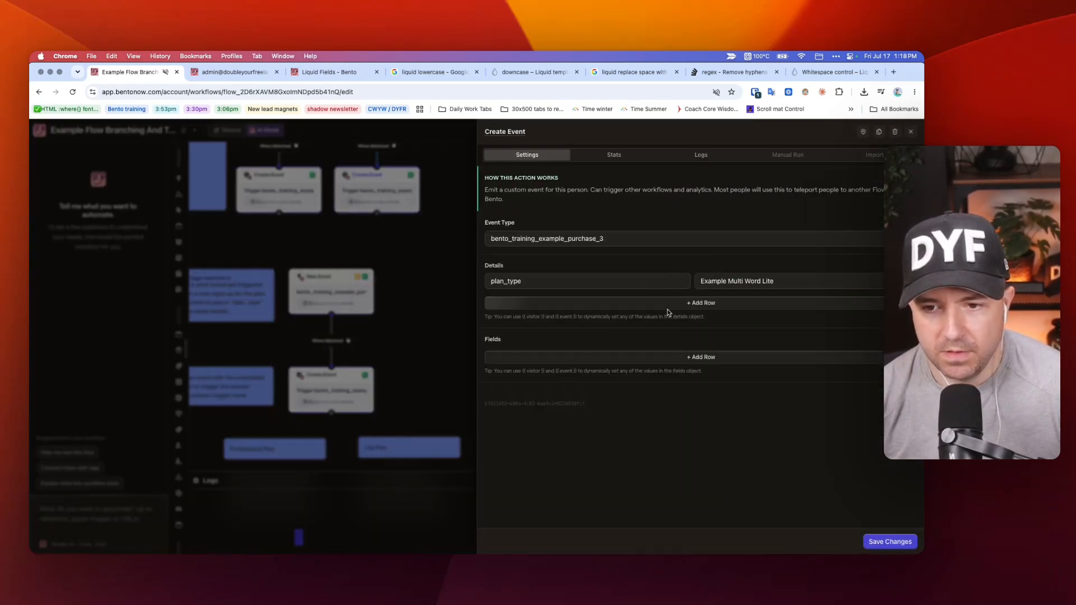
{"action": "left_click", "coordinate": [746, 282]}
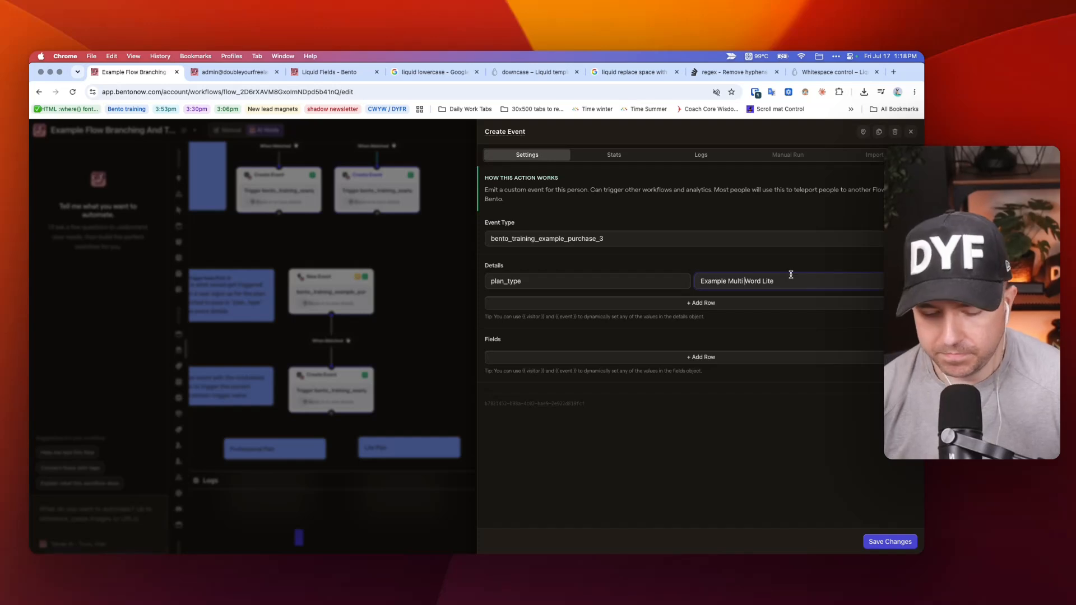
{"action": "type", "text": "-"}
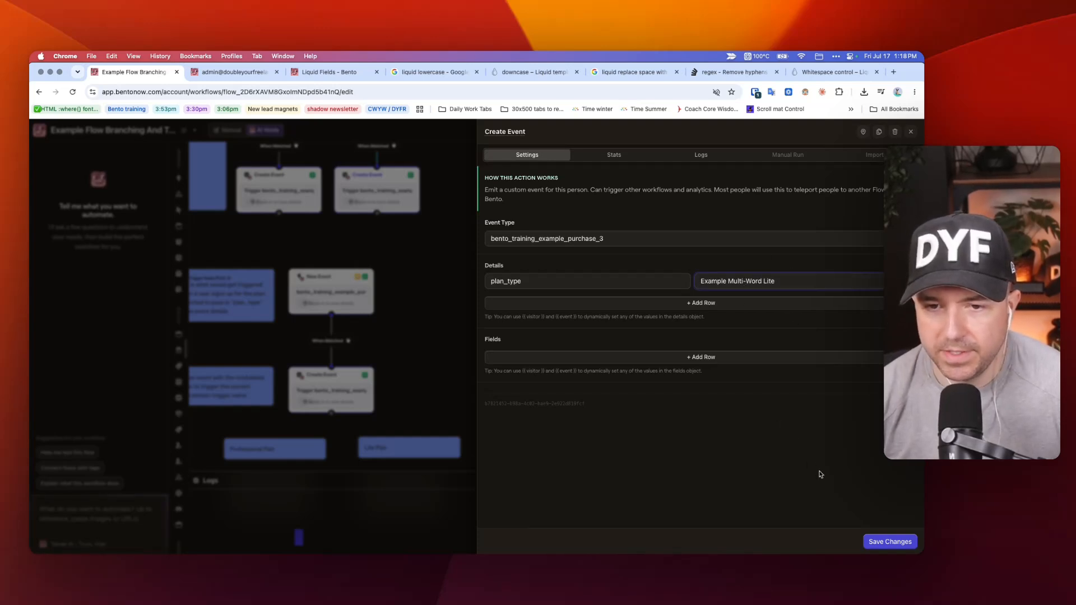
{"action": "left_click", "coordinate": [890, 541]}
Close the Run Flow view and save the workflow.
{"action": "scroll", "coordinate": [559, 305], "scroll_direction": "down", "scroll_amount": 5}
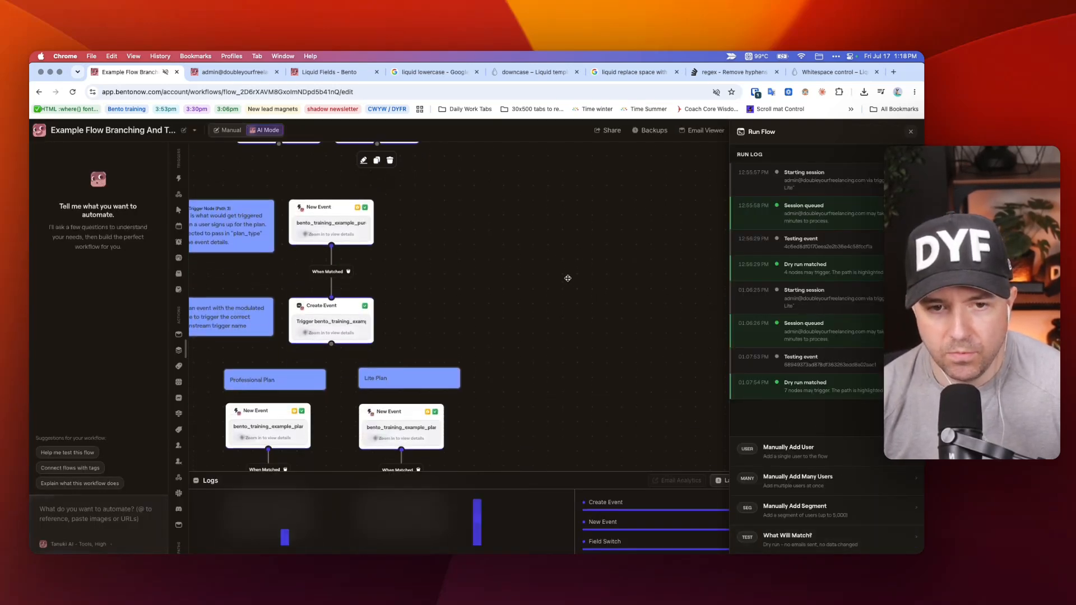
{"action": "left_click", "coordinate": [907, 133]}
{"action": "key", "text": "super+s"}
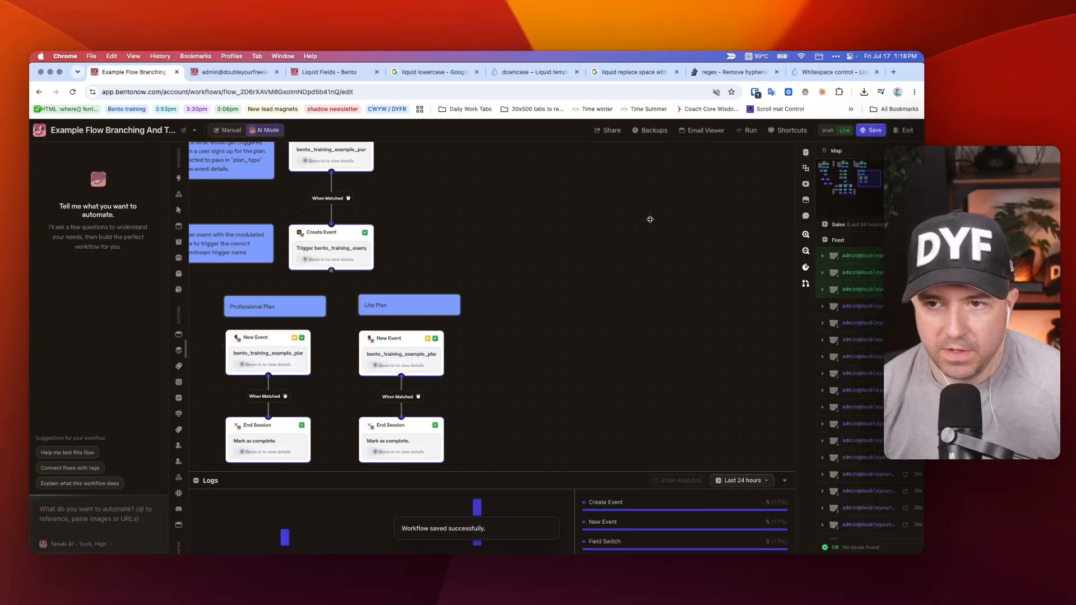
Manually start a session for the test contact from the Test - P3 - Lite trigger.
{"action": "scroll", "coordinate": [649, 216], "scroll_direction": "left", "scroll_amount": 4}
{"action": "left_click", "coordinate": [760, 133]}
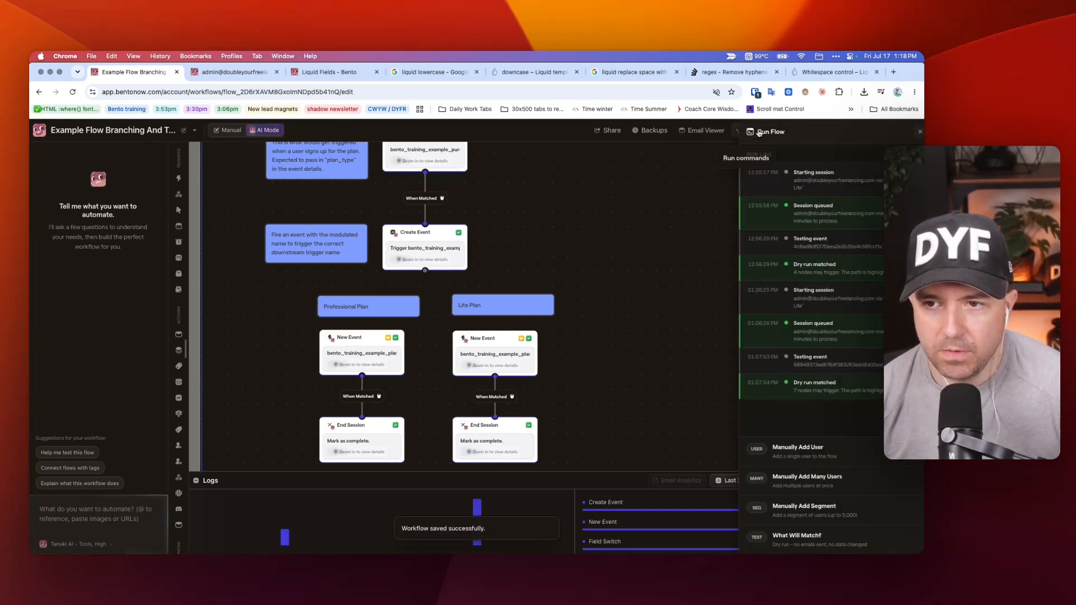
{"action": "left_click", "coordinate": [803, 452]}
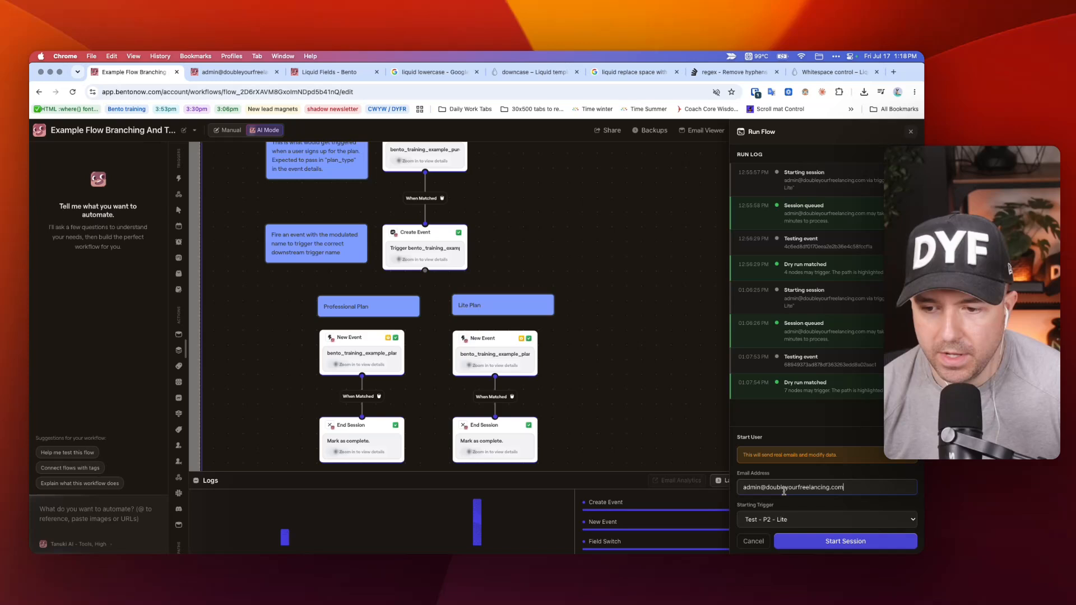
{"action": "left_click", "coordinate": [789, 520]}
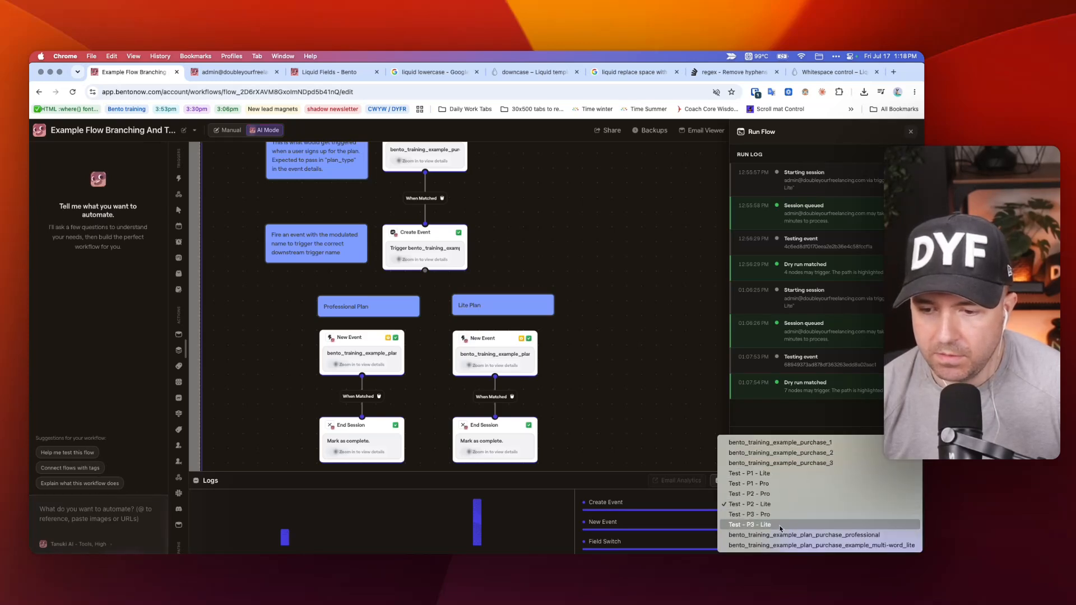
{"action": "left_click", "coordinate": [863, 542]}
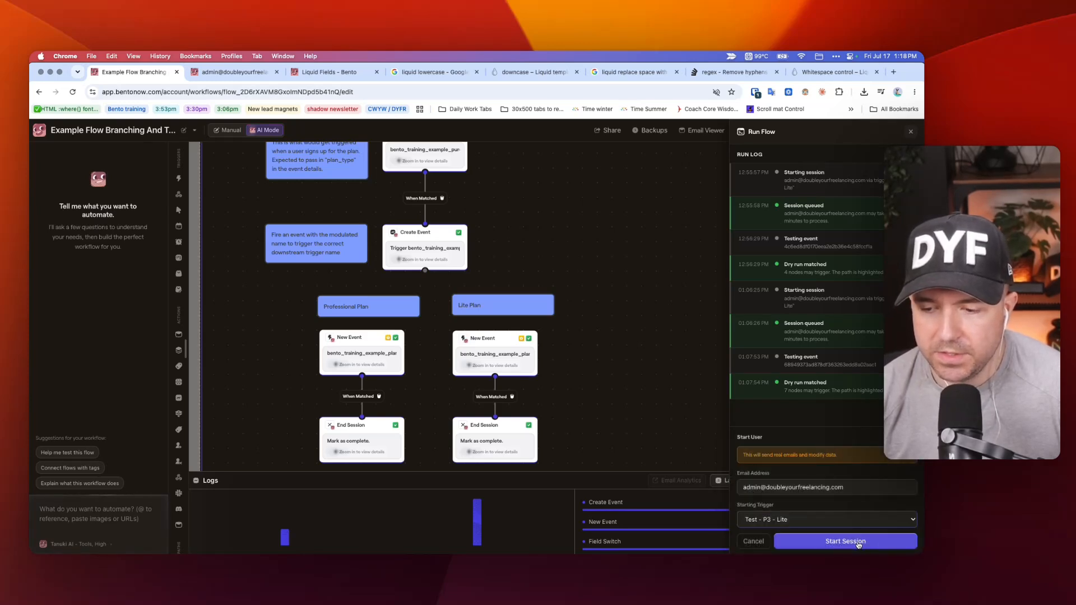
{"action": "left_click", "coordinate": [859, 544]}
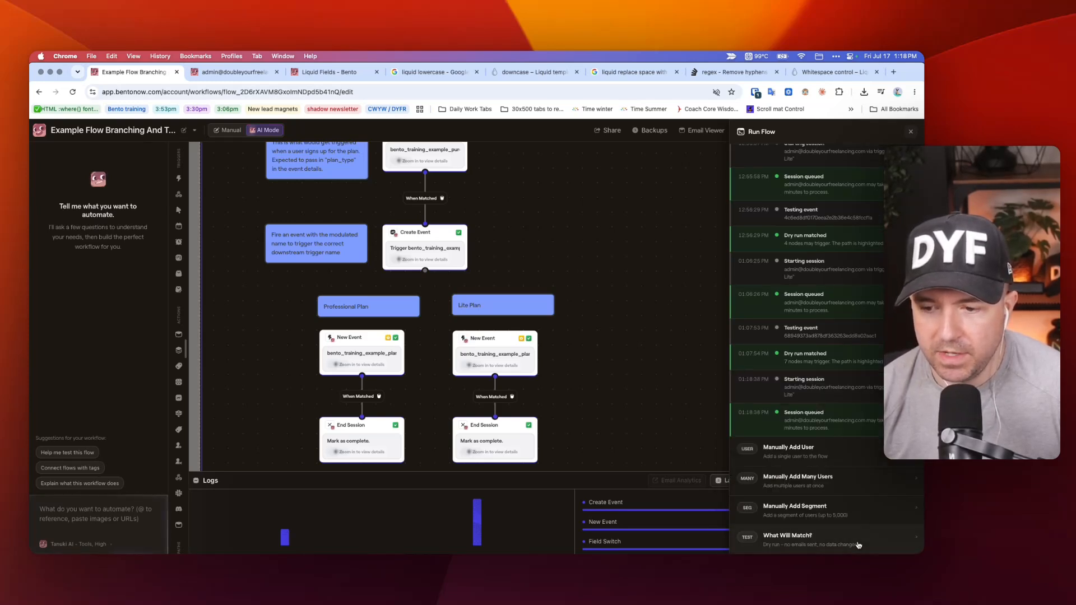
Check the event name that the Lite Plan trigger listens for and close its settings.
{"action": "left_click", "coordinate": [499, 352]}
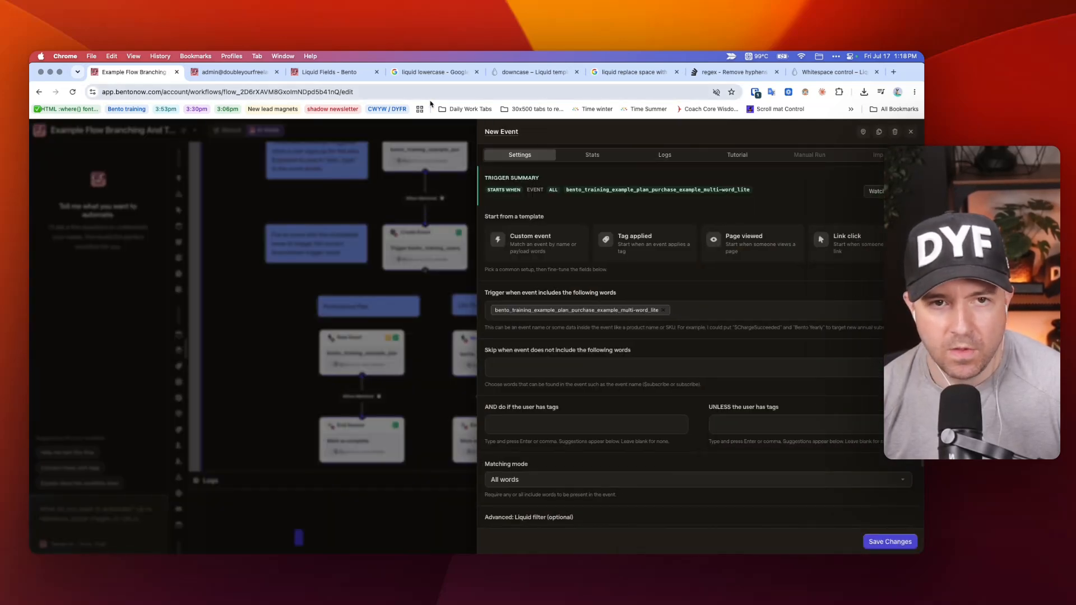
{"action": "left_click", "coordinate": [385, 211]}
{"action": "scroll", "coordinate": [612, 288], "scroll_direction": "down", "scroll_amount": 3}
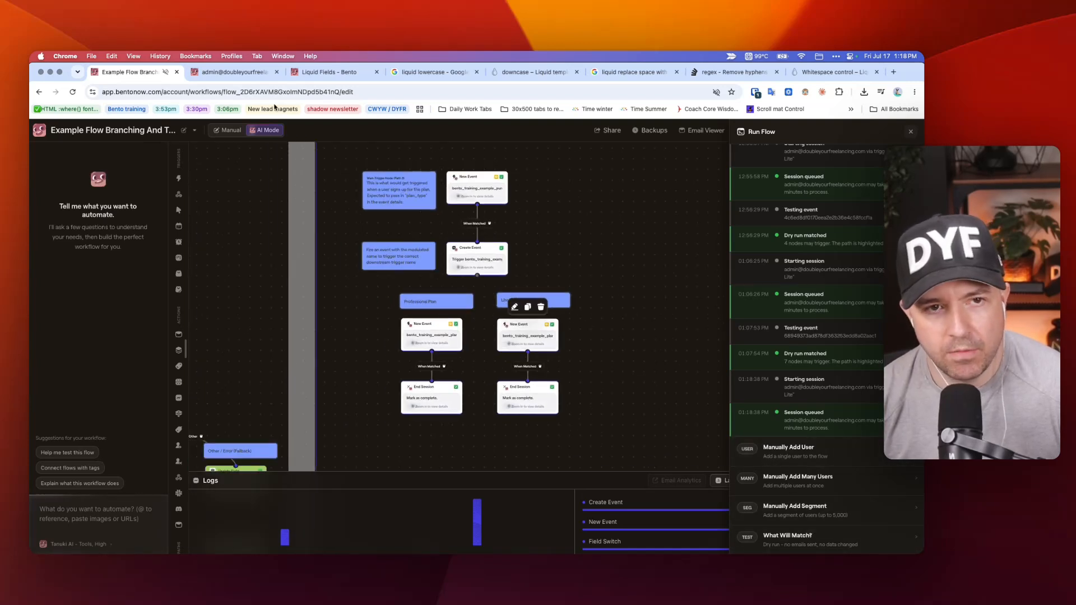
Check the test contact's flow runs and recorded events on the contact profile.
{"action": "left_click", "coordinate": [242, 73]}
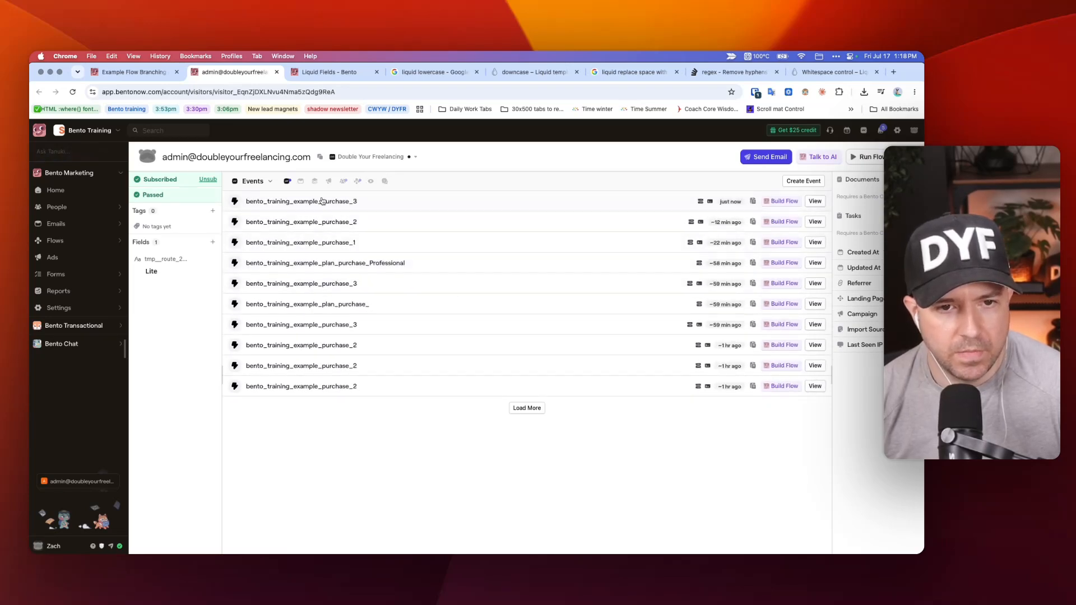
{"action": "left_click", "coordinate": [357, 181]}
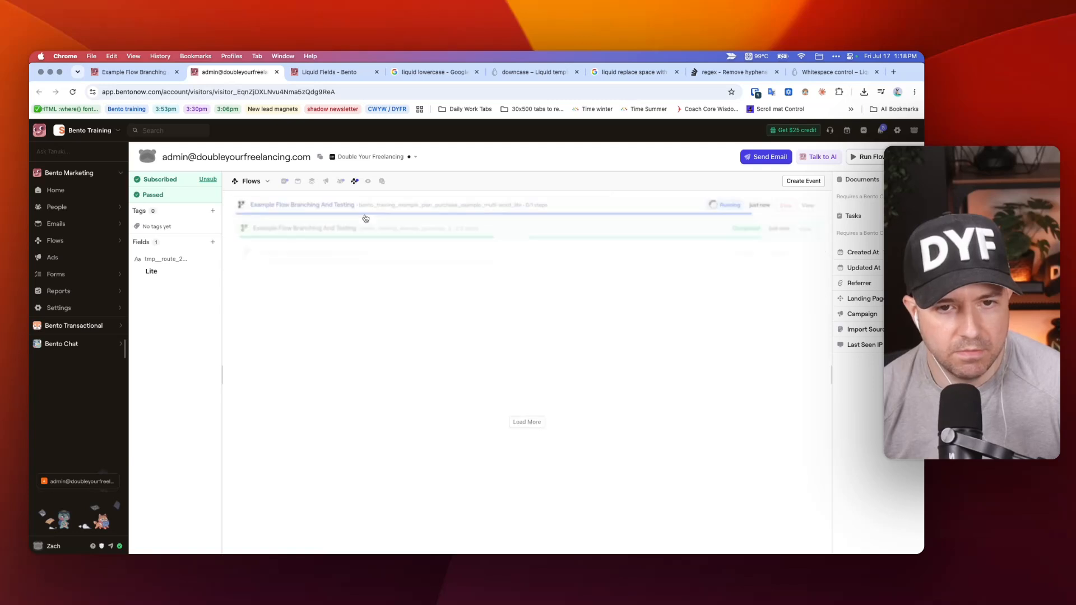
{"action": "left_click", "coordinate": [284, 183]}
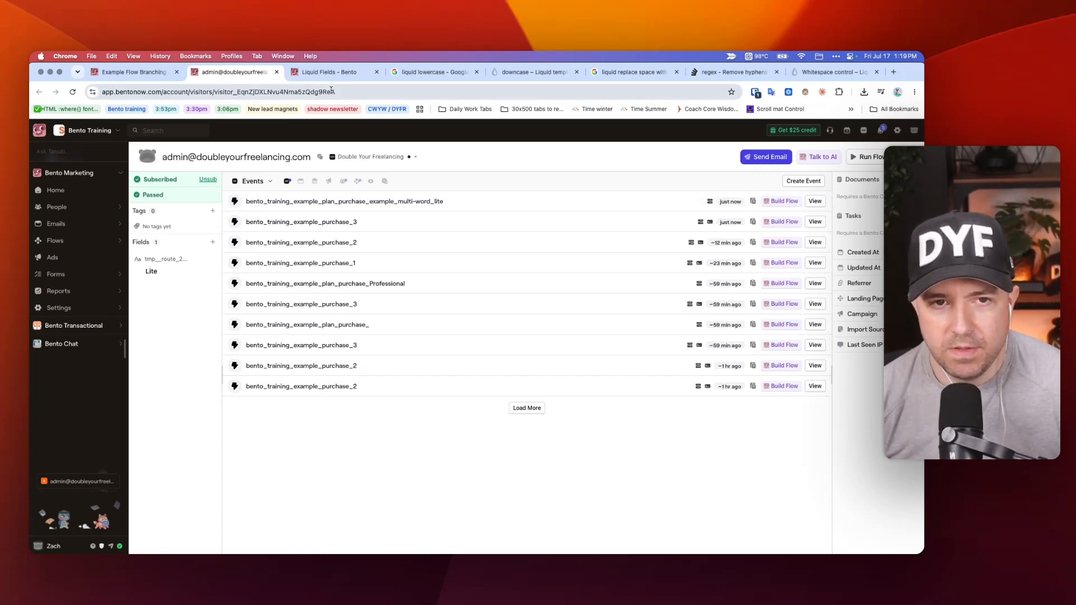
Return to the example flow and box-select Pathway 3's upper trigger and Create Event group, followed by its Lite Plan branch.
{"action": "left_click", "coordinate": [329, 73]}
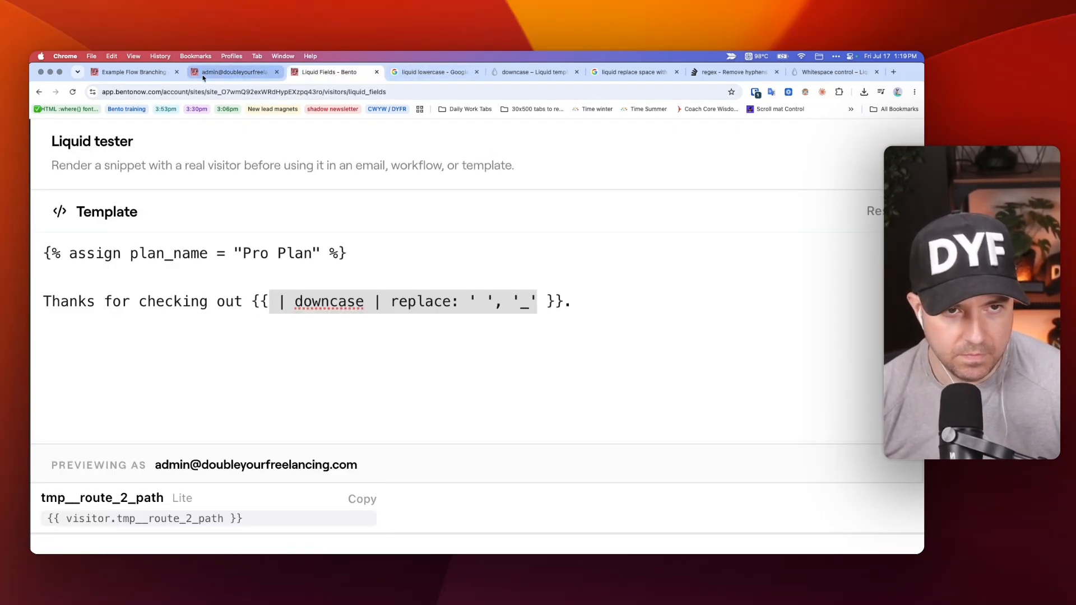
{"action": "left_click", "coordinate": [135, 72]}
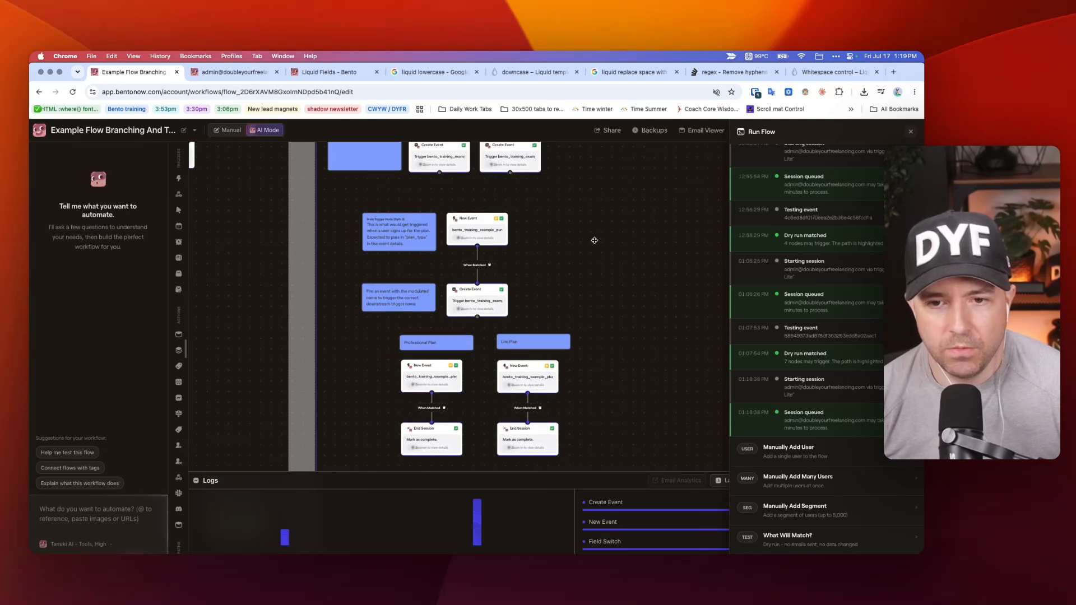
{"action": "scroll", "coordinate": [594, 240], "scroll_direction": "down", "scroll_amount": 3}
{"action": "left_click_drag", "start_coordinate": [571, 213], "coordinate": [408, 302]}
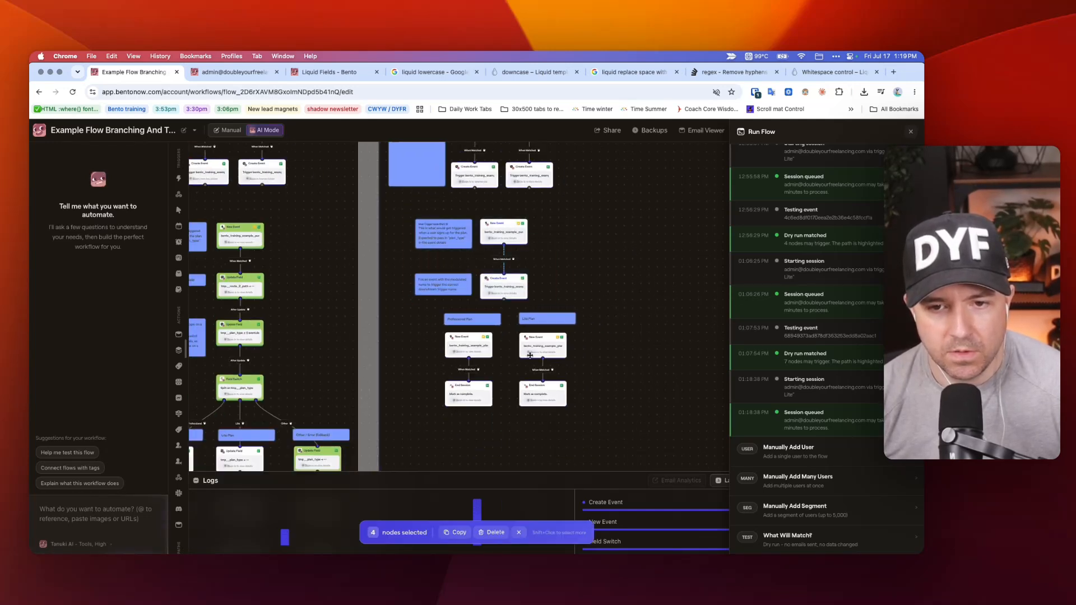
{"action": "left_click_drag", "start_coordinate": [596, 308], "coordinate": [508, 430]}
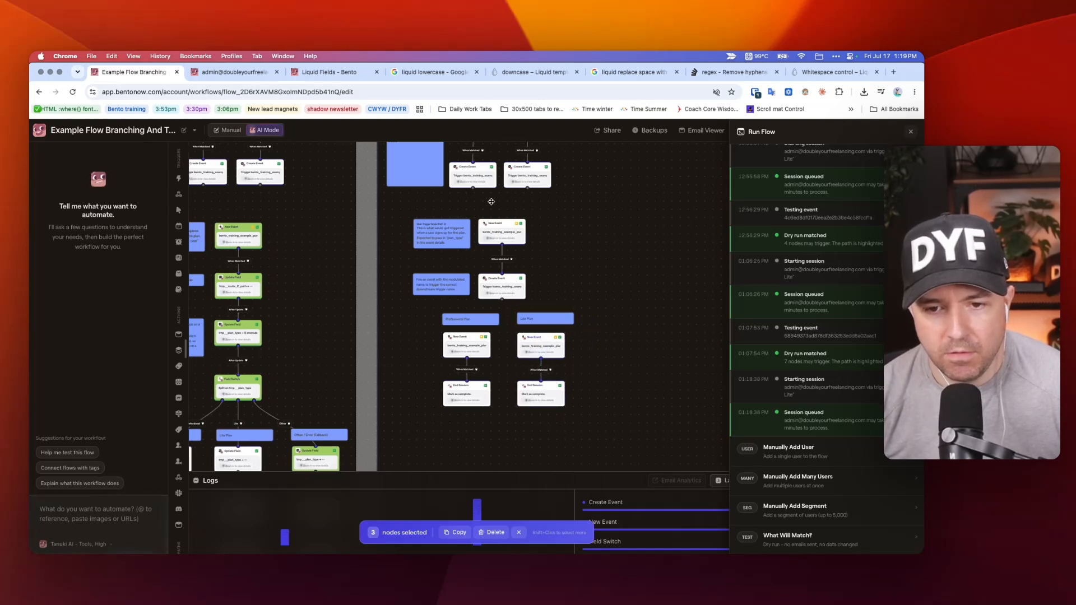
Dry-run the flow with the UUID copied from the contact's bento_training_example_plan_purchase_example_multi-word_lite event.
{"action": "left_click", "coordinate": [235, 71]}
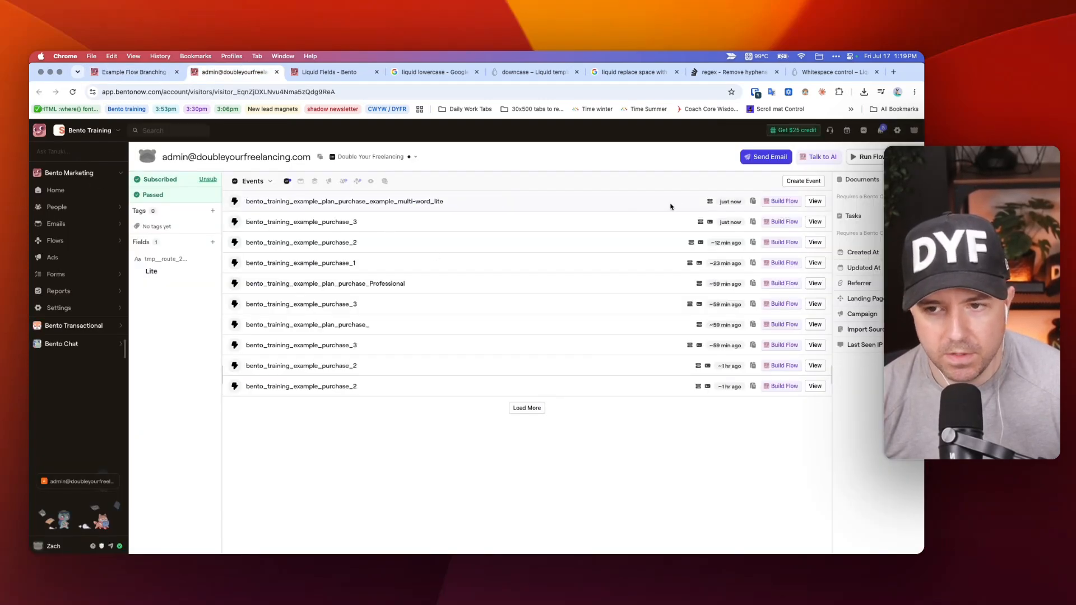
{"action": "left_click", "coordinate": [752, 200]}
{"action": "key", "text": "ctrl+Tab"}
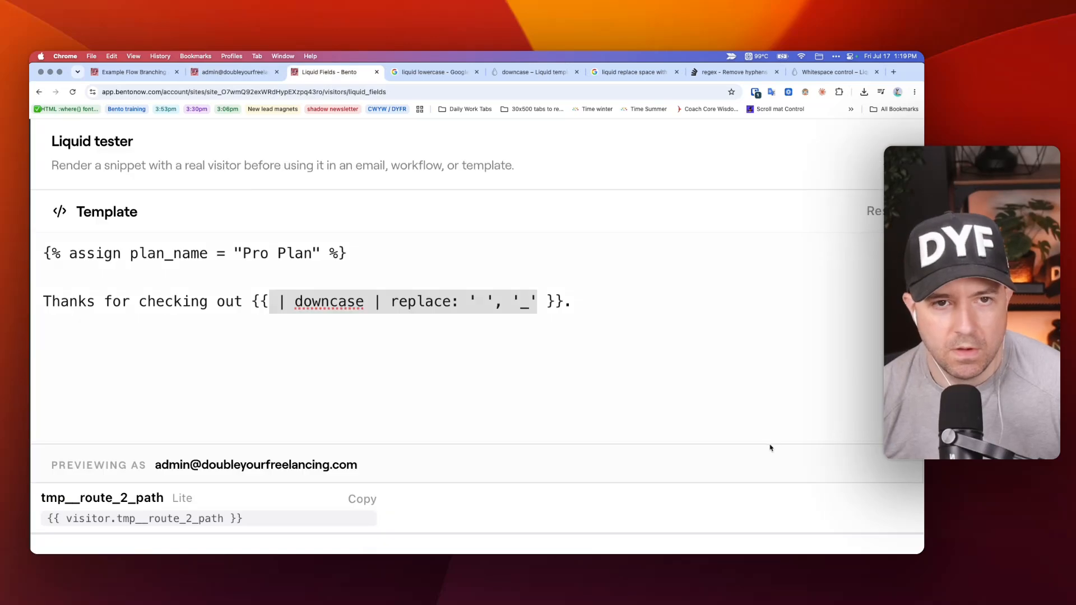
{"action": "key", "text": "ctrl+Tab"}
{"action": "left_click", "coordinate": [148, 73]}
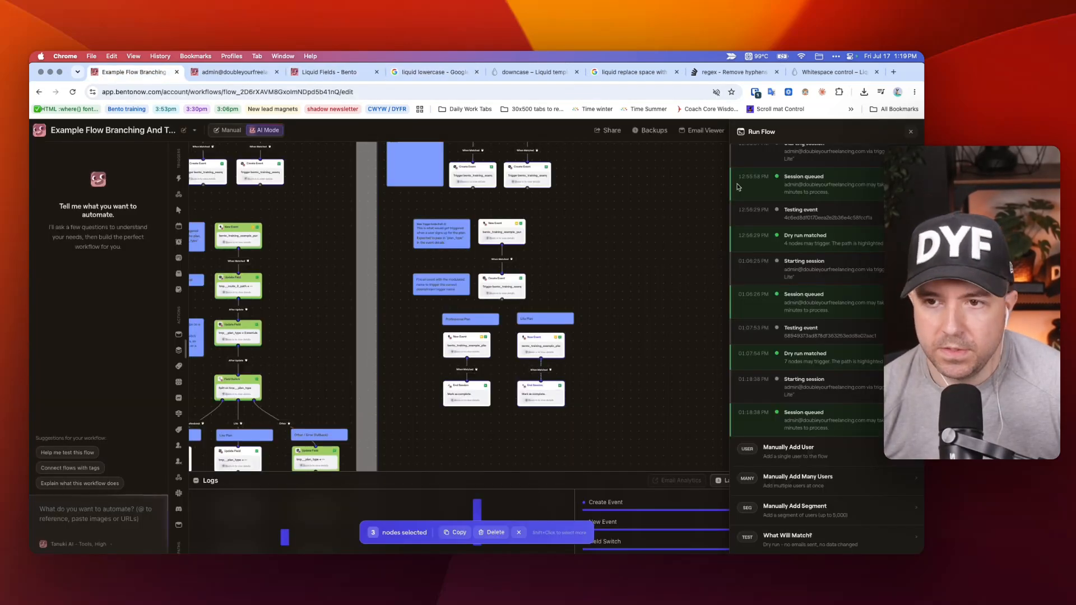
{"action": "left_click", "coordinate": [796, 537]}
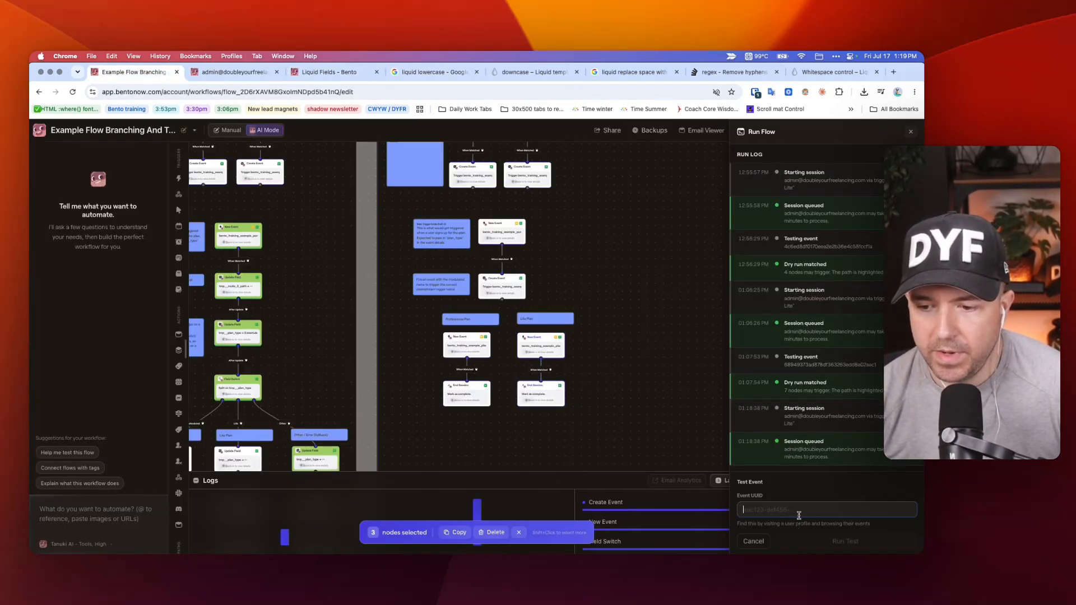
{"action": "key", "text": "ctrl+v"}
{"action": "left_click", "coordinate": [845, 541]}
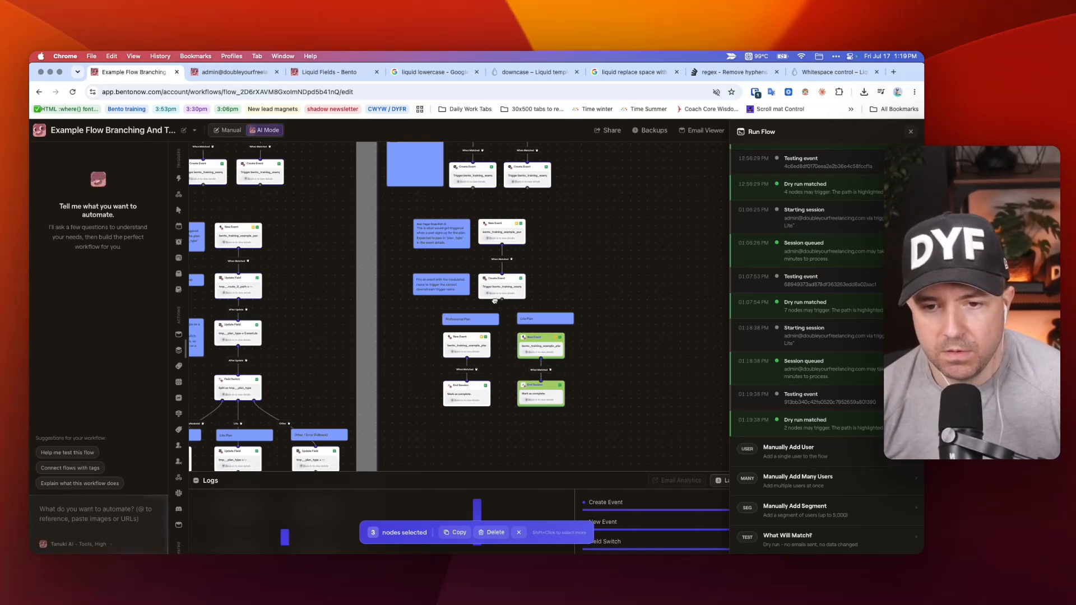
{"action": "scroll", "coordinate": [418, 322], "scroll_direction": "up", "scroll_amount": 3}
{"action": "scroll", "coordinate": [393, 213], "scroll_direction": "down", "scroll_amount": 3}
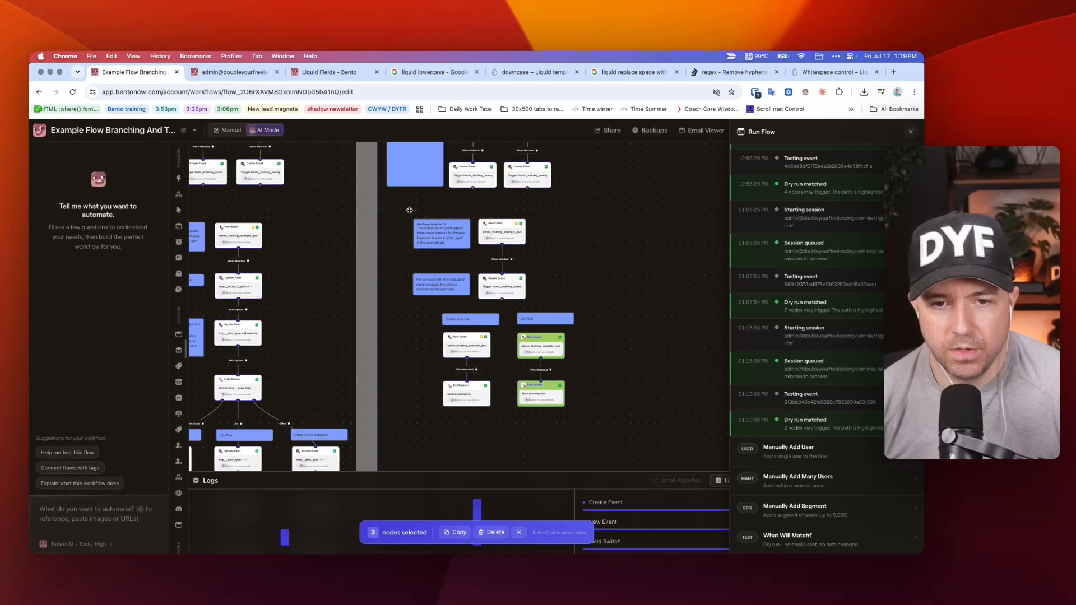
{"action": "left_click_drag", "start_coordinate": [409, 210], "coordinate": [505, 428]}
Dry-run the flow with the UUID copied from the contact's most recent bento_training_example_purchase_3 event.
{"action": "key", "text": "ctrl+Tab"}
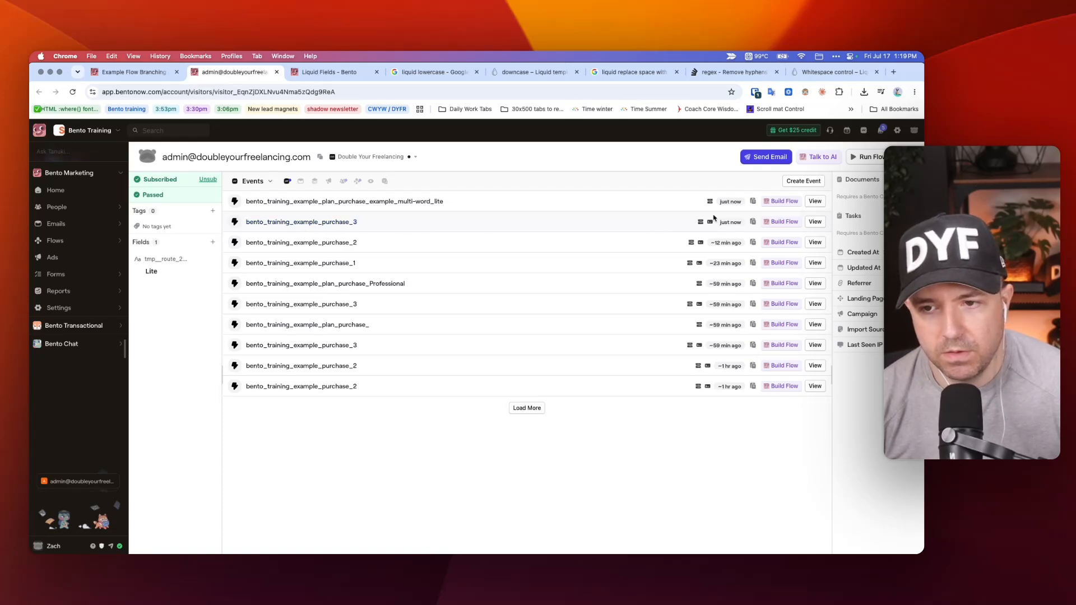
{"action": "left_click", "coordinate": [753, 222]}
{"action": "key", "text": "ctrl+Tab"}
{"action": "key", "text": "ctrl+shift+Tab"}
{"action": "key", "text": "ctrl+shift+Tab"}
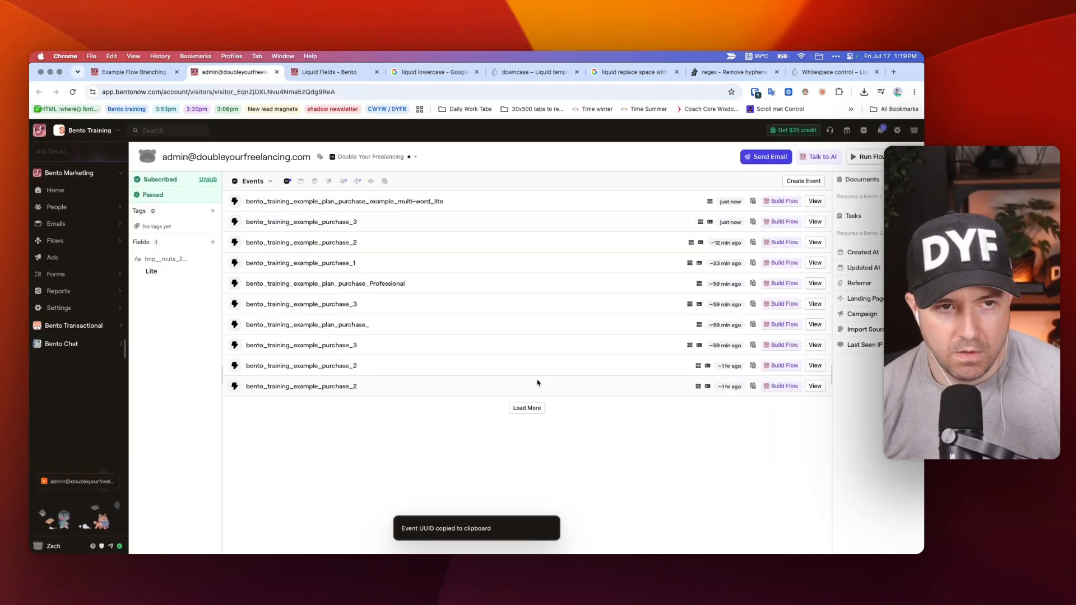
{"action": "left_click", "coordinate": [788, 510]}
{"action": "key", "text": "cmd+v"}
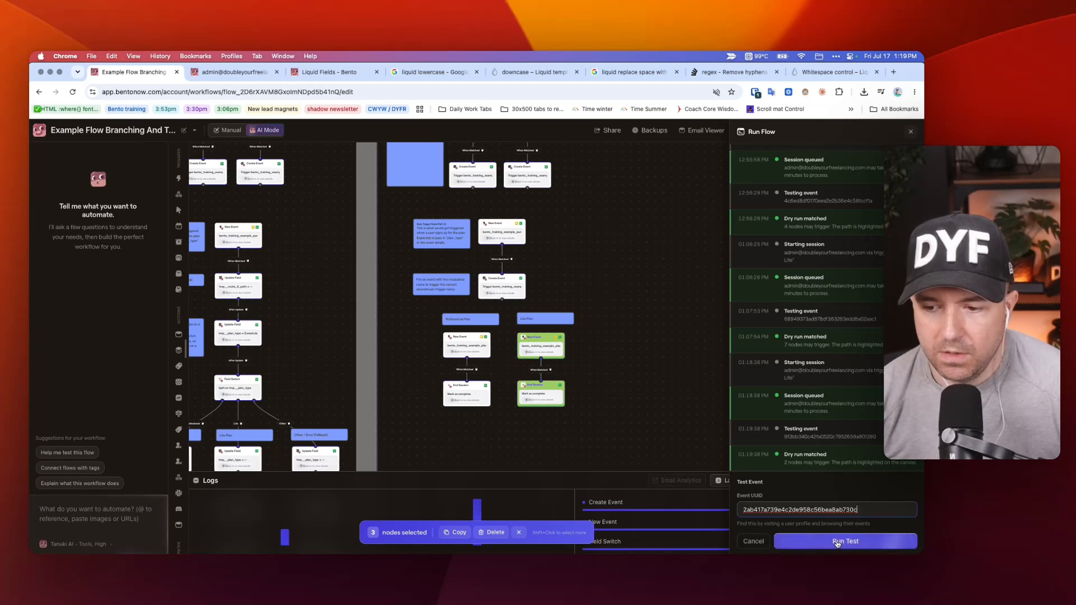
{"action": "left_click", "coordinate": [841, 540]}
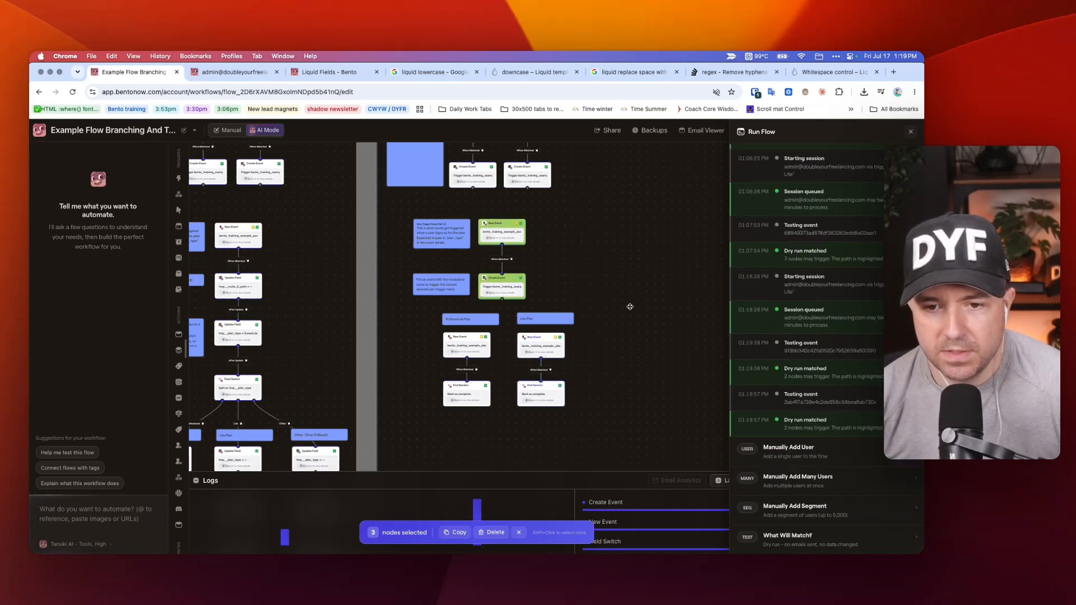
Check the test contact's flow runs on the contact profile and return to the example flow.
{"action": "key", "text": "ctrl+Tab"}
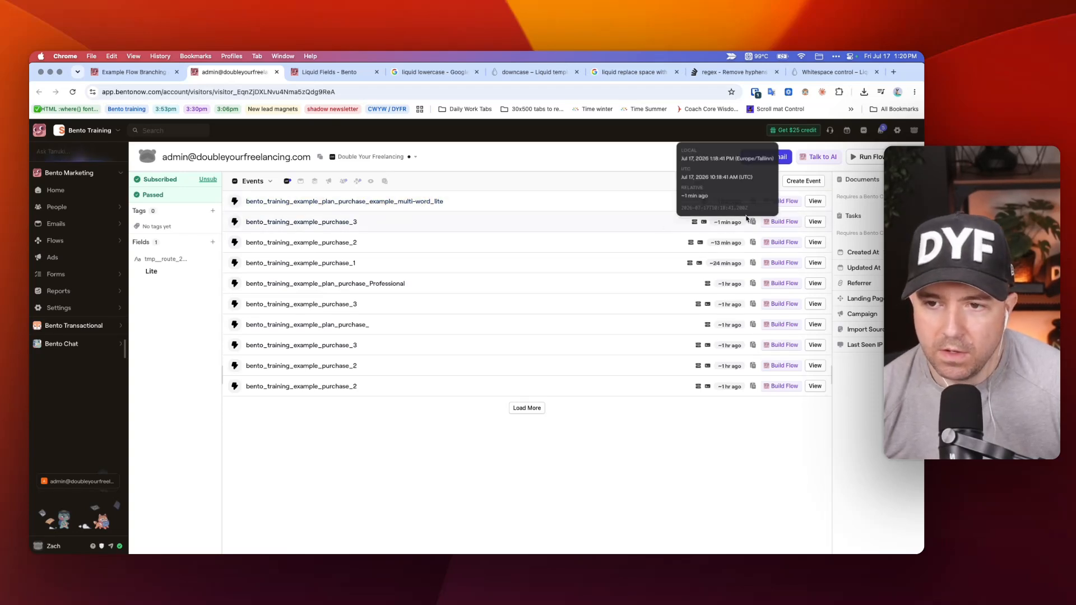
{"action": "left_click", "coordinate": [361, 182]}
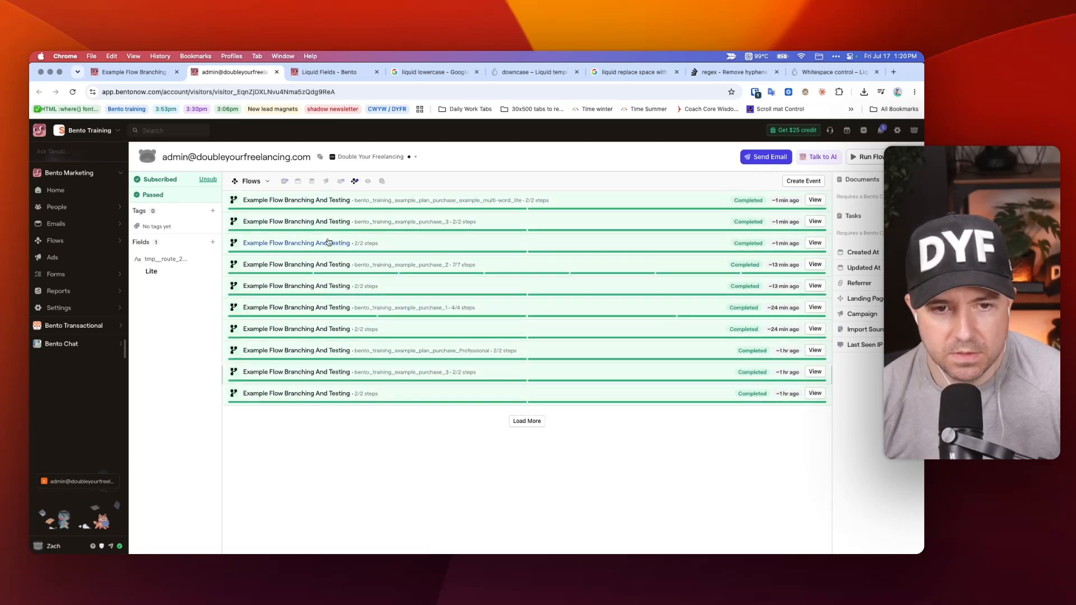
{"action": "key", "text": "ctrl+shift+Tab"}
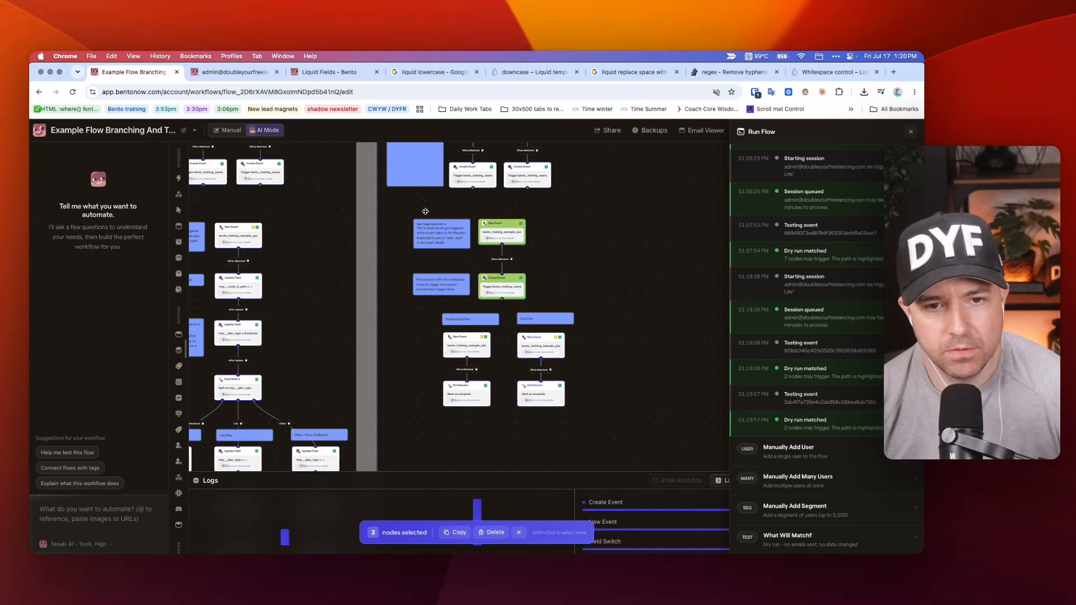
Compare the layouts of the pathways in the example flow, from their test triggers down to the plan branches.
{"action": "scroll", "coordinate": [425, 212], "scroll_direction": "left", "scroll_amount": 10}
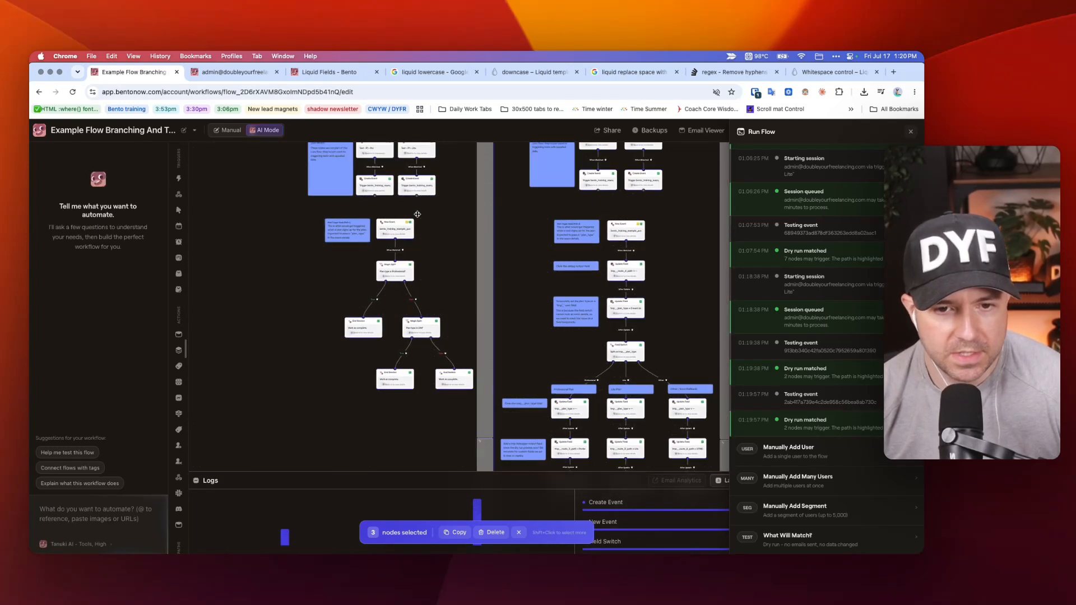
{"action": "scroll", "coordinate": [336, 229], "scroll_direction": "up", "scroll_amount": 1}
{"action": "scroll", "coordinate": [605, 211], "scroll_direction": "right", "scroll_amount": 10}
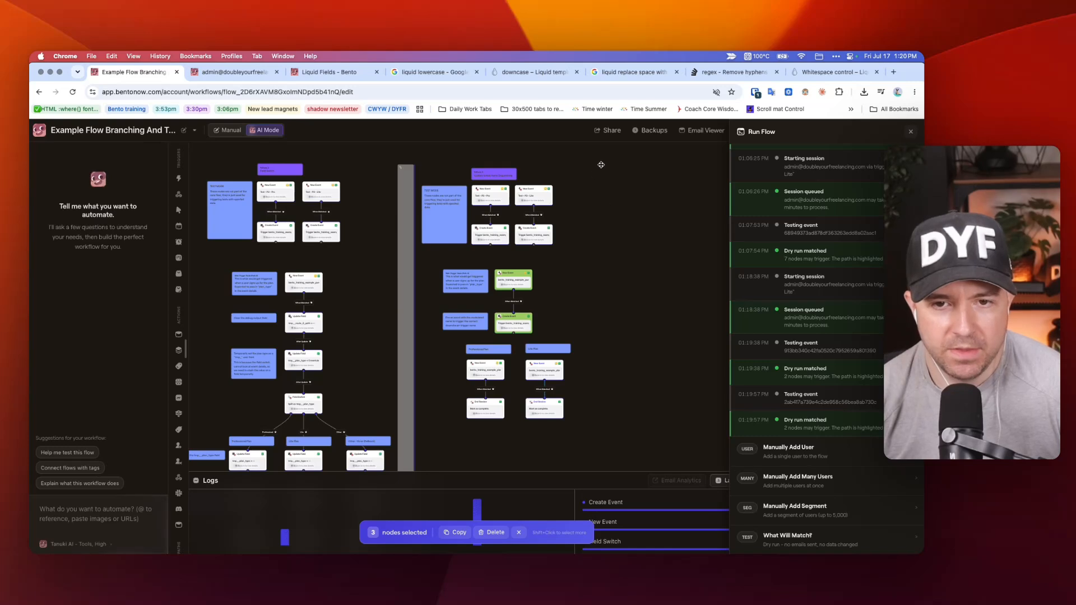
{"action": "left_click_drag", "start_coordinate": [601, 164], "coordinate": [609, 357]}
{"action": "scroll", "coordinate": [577, 313], "scroll_direction": "down", "scroll_amount": 5}
{"action": "scroll", "coordinate": [577, 314], "scroll_direction": "left", "scroll_amount": 3}
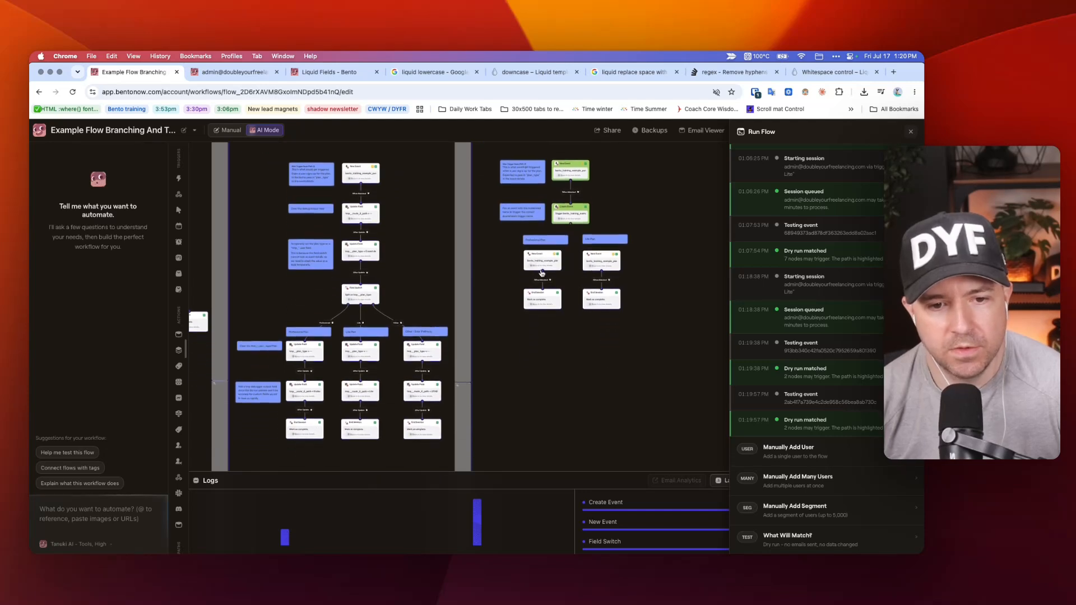
{"action": "scroll", "coordinate": [576, 367], "scroll_direction": "up", "scroll_amount": 6}
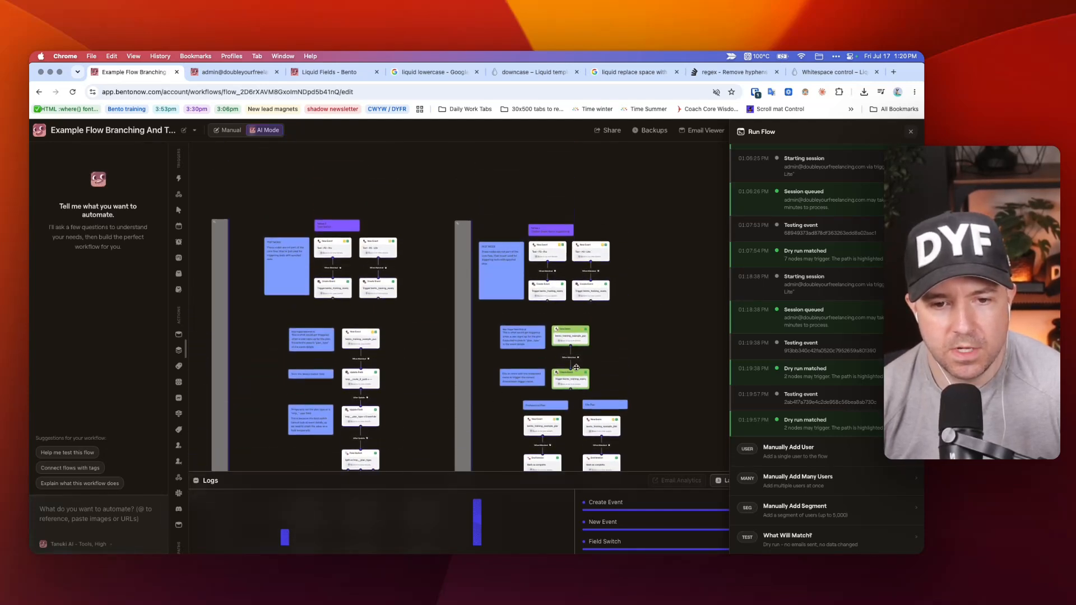
{"action": "scroll", "coordinate": [575, 368], "scroll_direction": "up", "scroll_amount": 1}
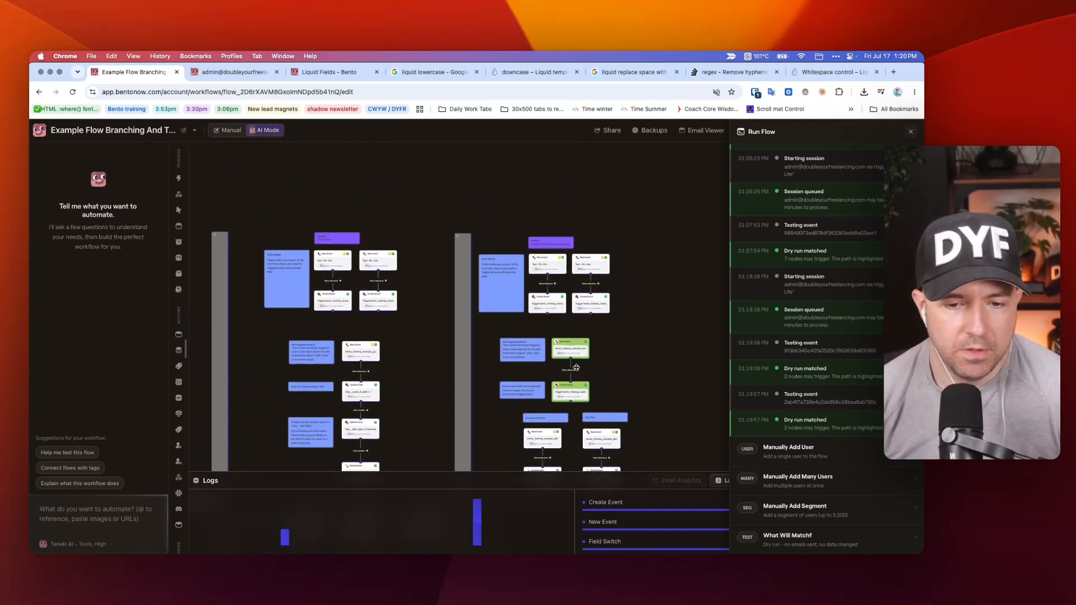